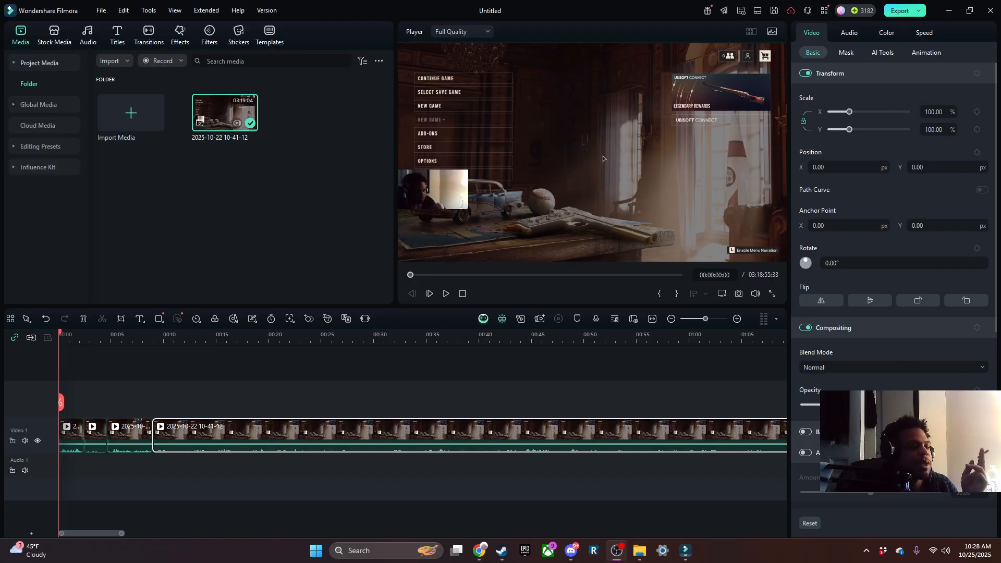
Save the untitled video project in the Backup folder under the name FARCRY2.
mouse_move(693, 547)
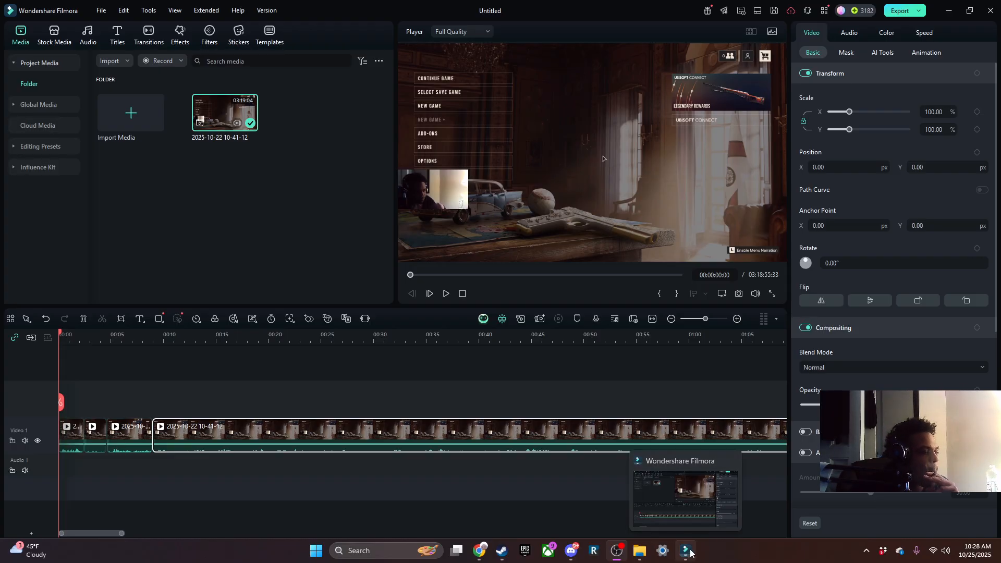
left_click(101, 10)
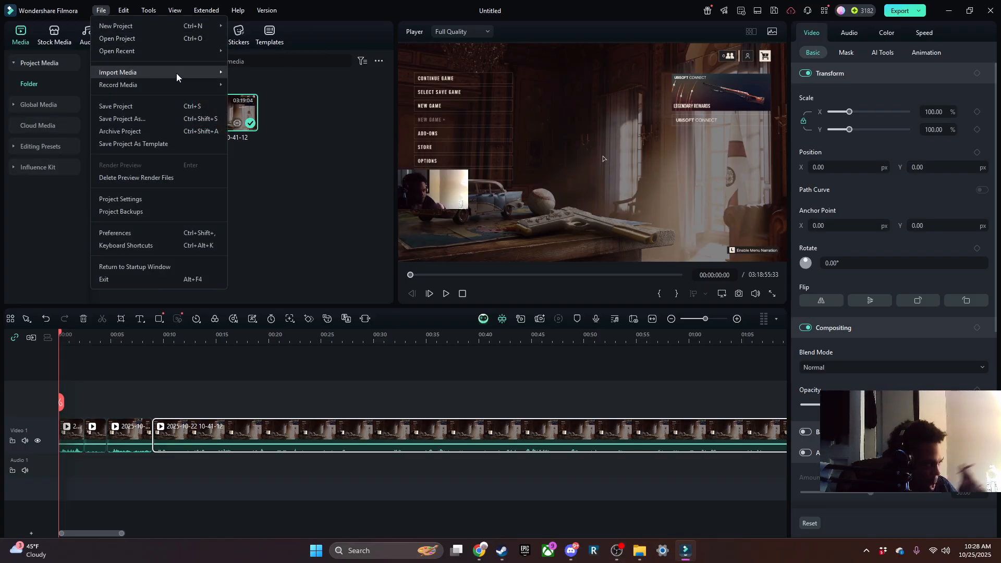
left_click(139, 103)
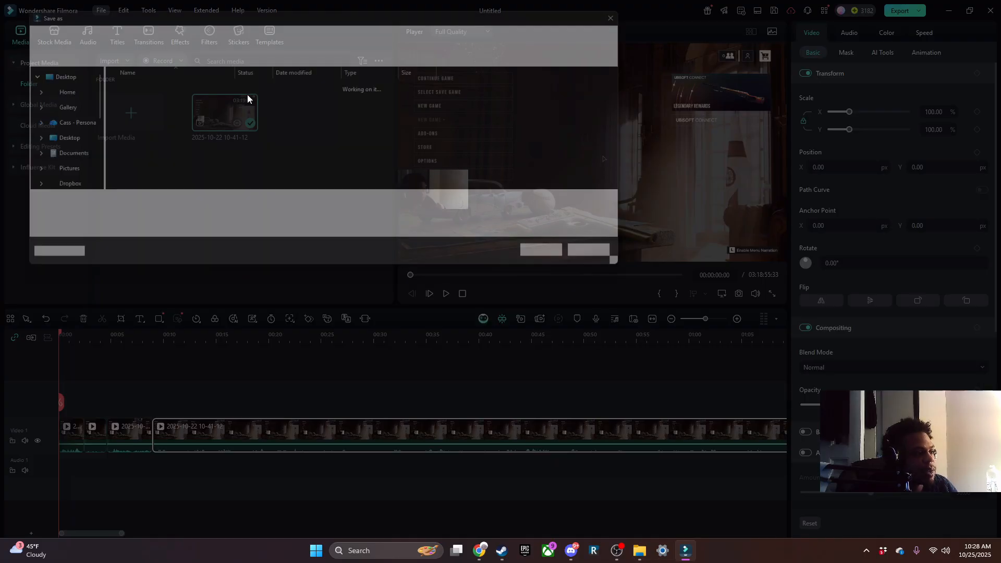
double_click(177, 202)
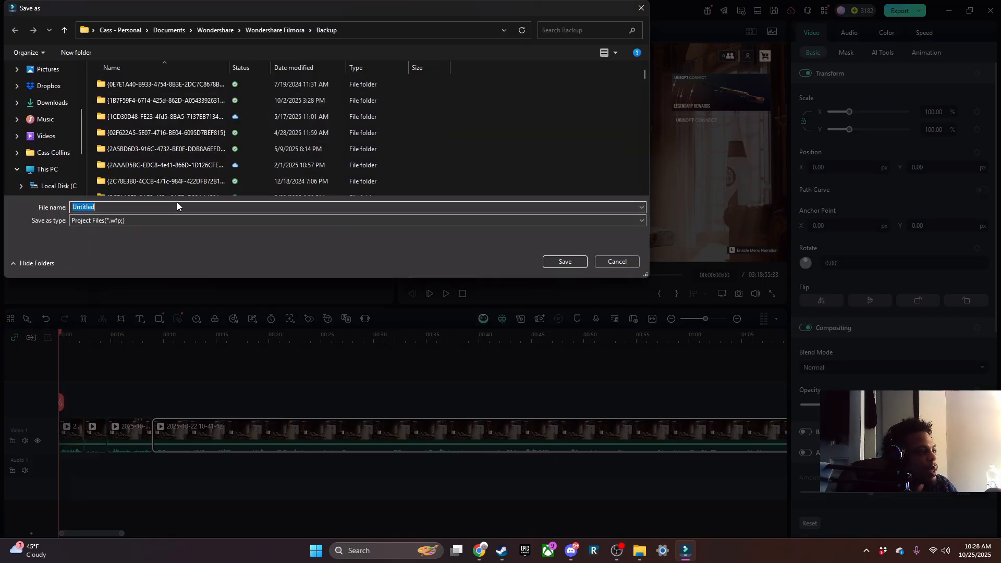
type("fa")
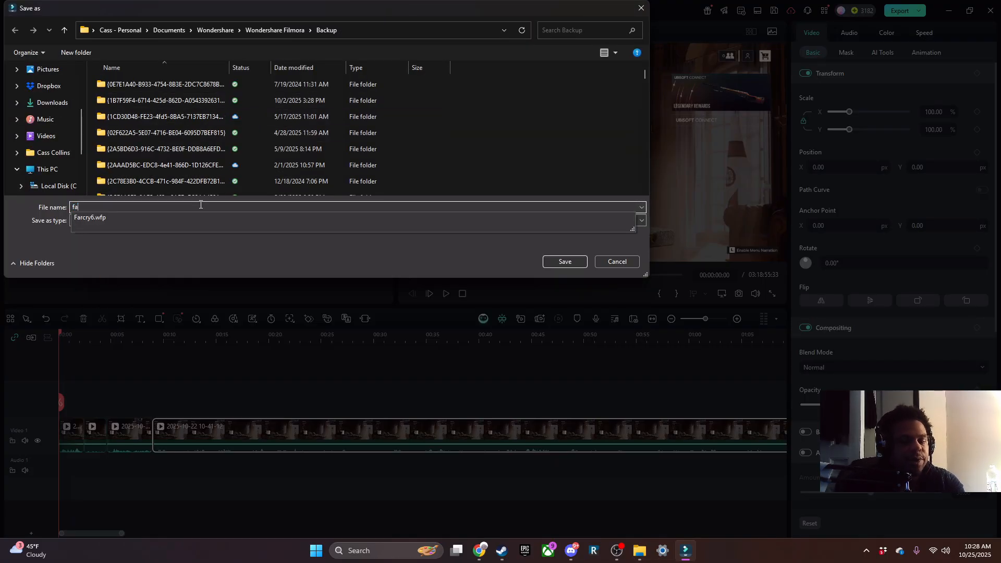
key("BackSpace")
key("BackSpace")
left_click(200, 205)
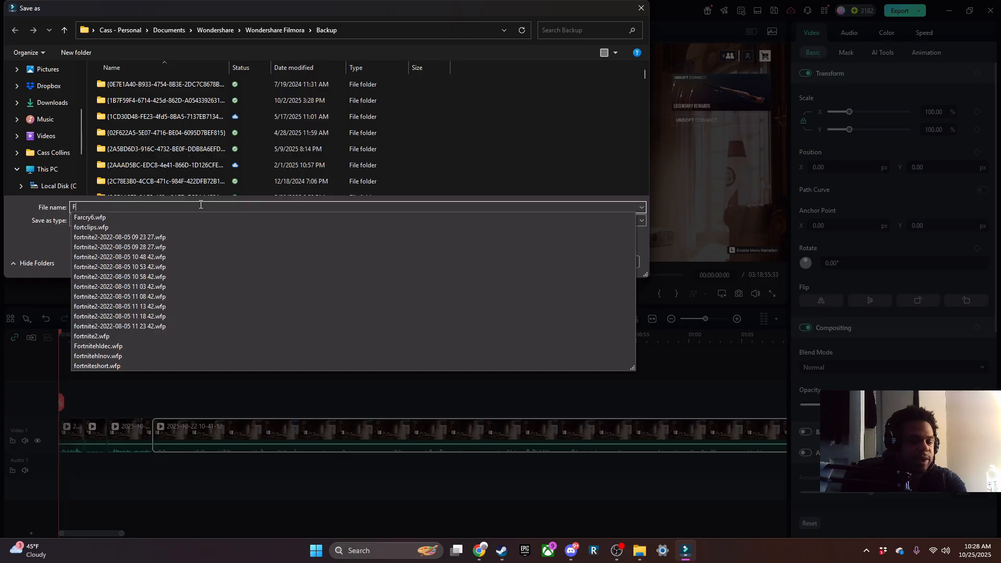
type("FARCRY")
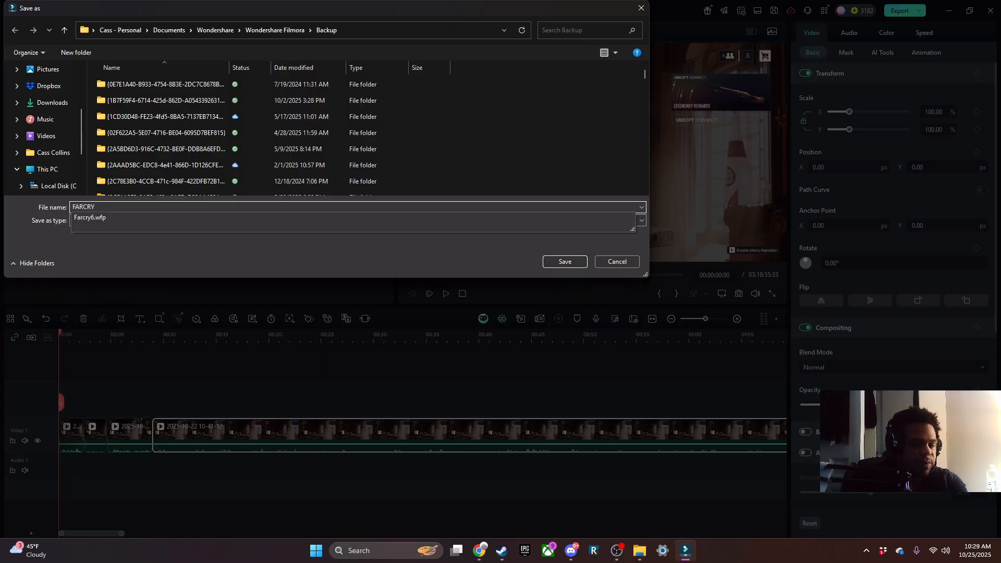
type("2")
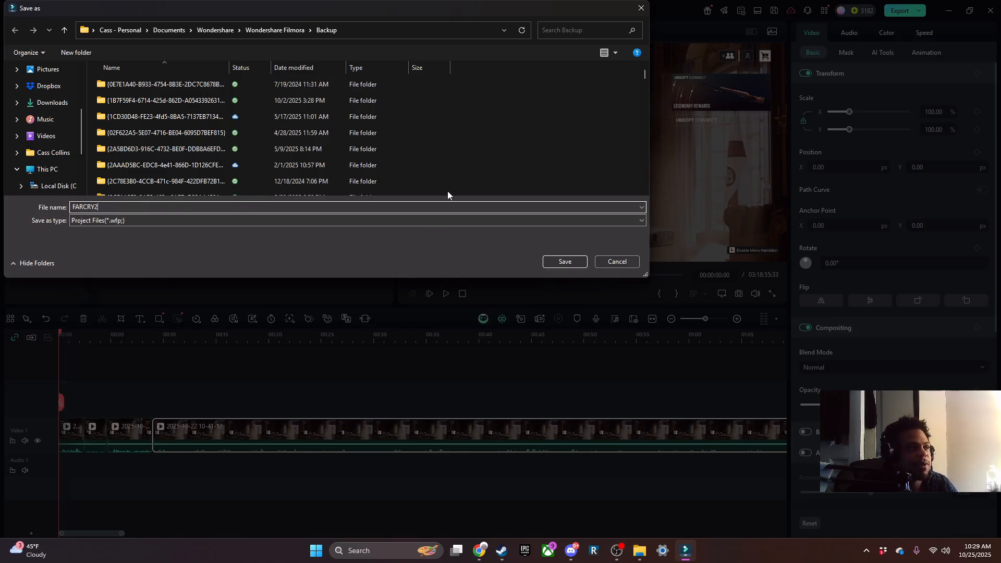
left_click(576, 261)
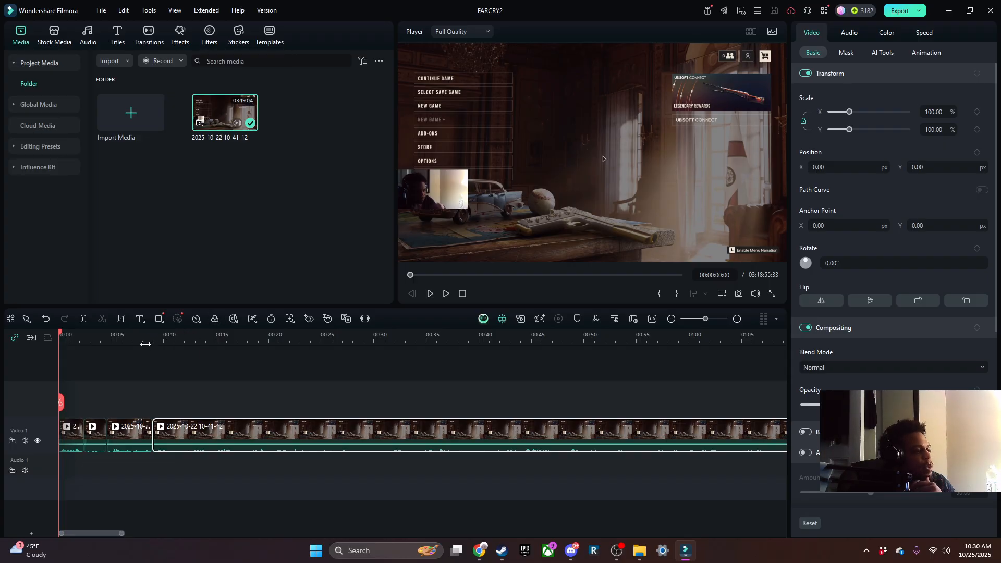
Close the FARCRY2 project, the Filmora start window and the Steam library window.
left_click(990, 11)
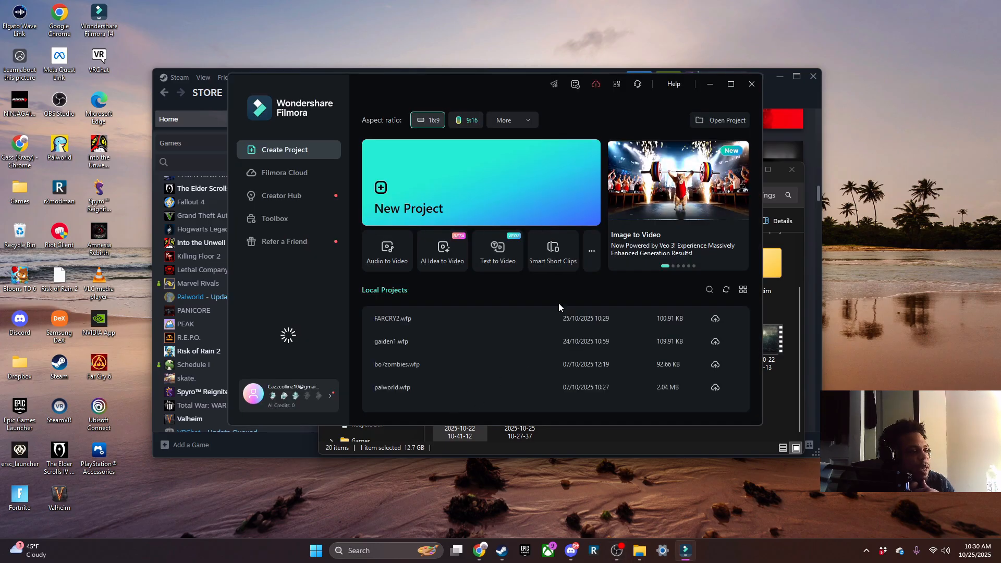
left_click(756, 87)
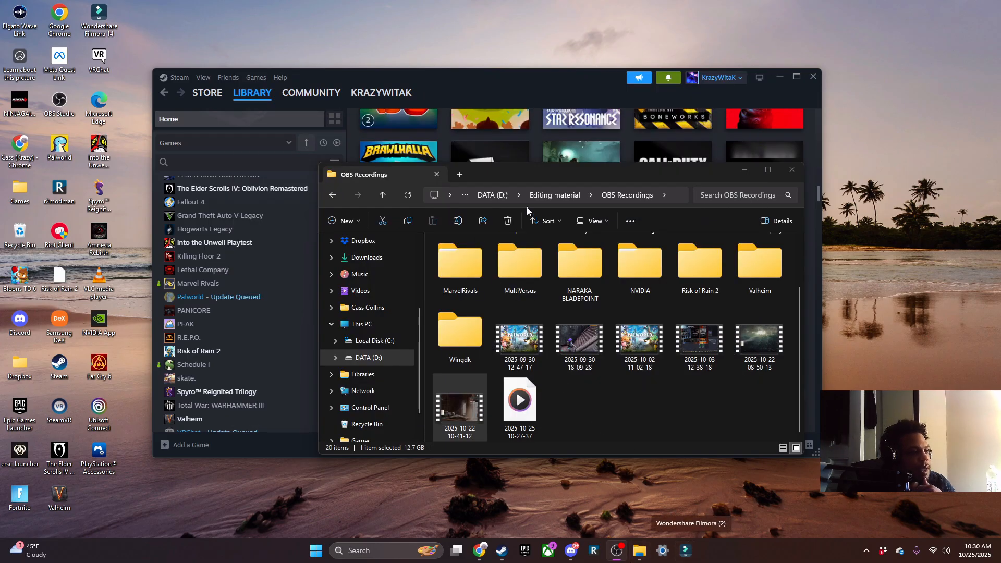
left_click(813, 68)
left_click(813, 76)
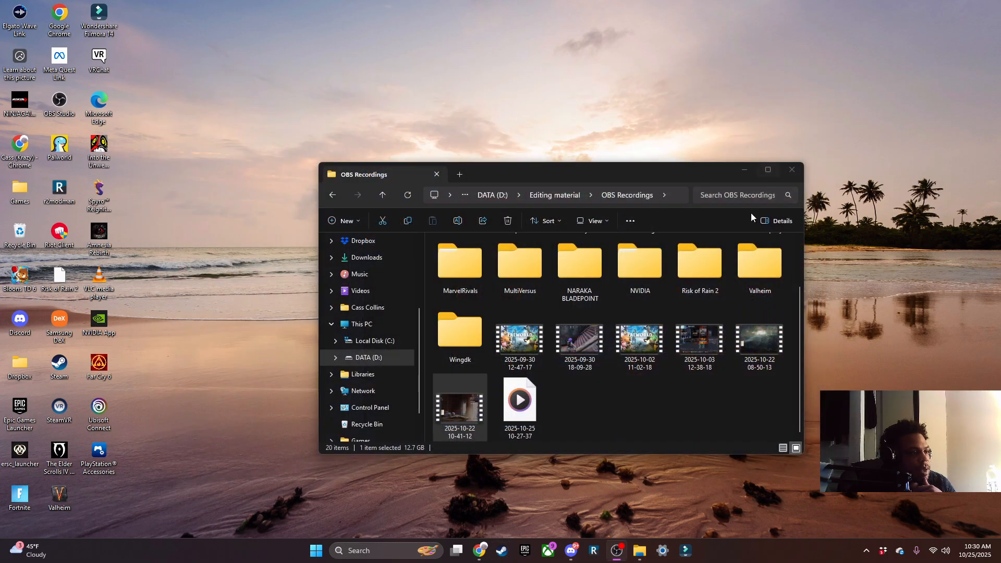
Move the file browser toward the middle of the desktop and open the Editing material folder on the DATA (D:) drive.
left_click_drag(652, 183, 554, 111)
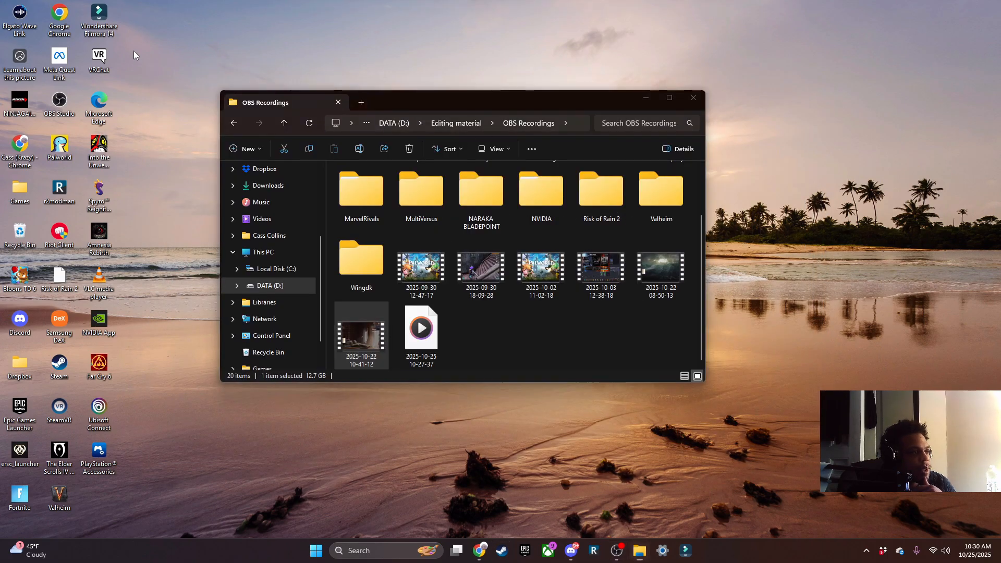
left_click(599, 350)
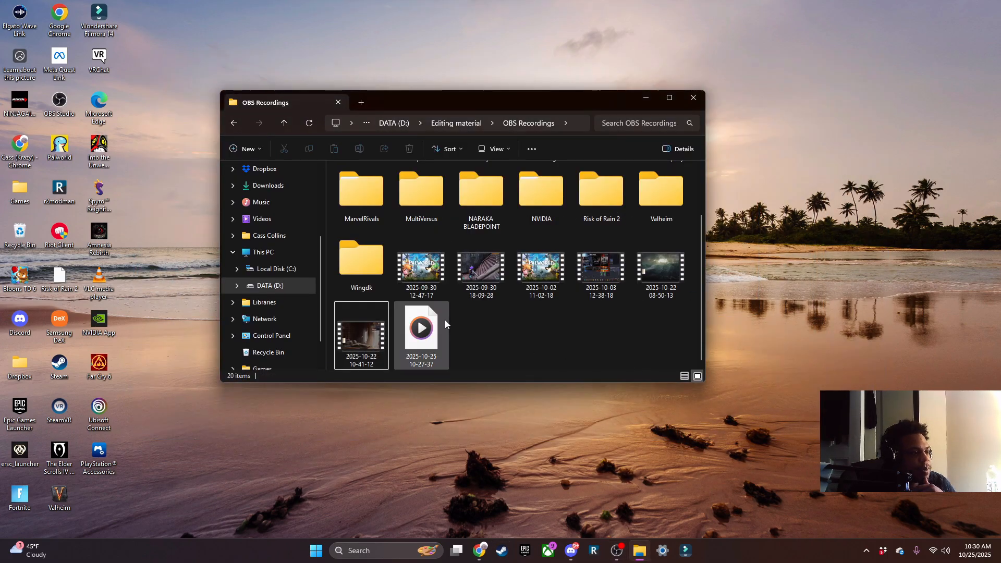
left_click(260, 287)
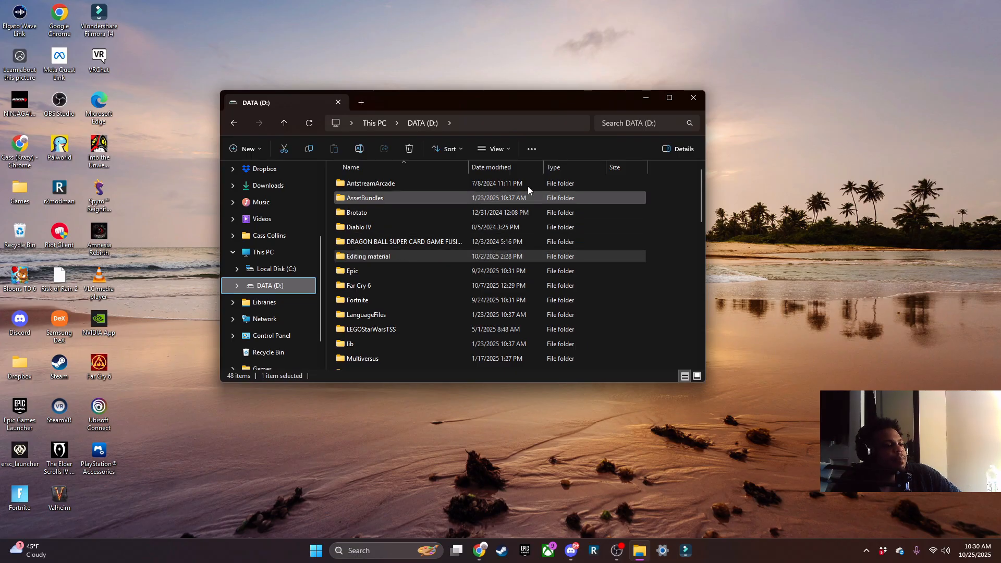
scroll(538, 315, "down", 1)
scroll(540, 281, "up", 1)
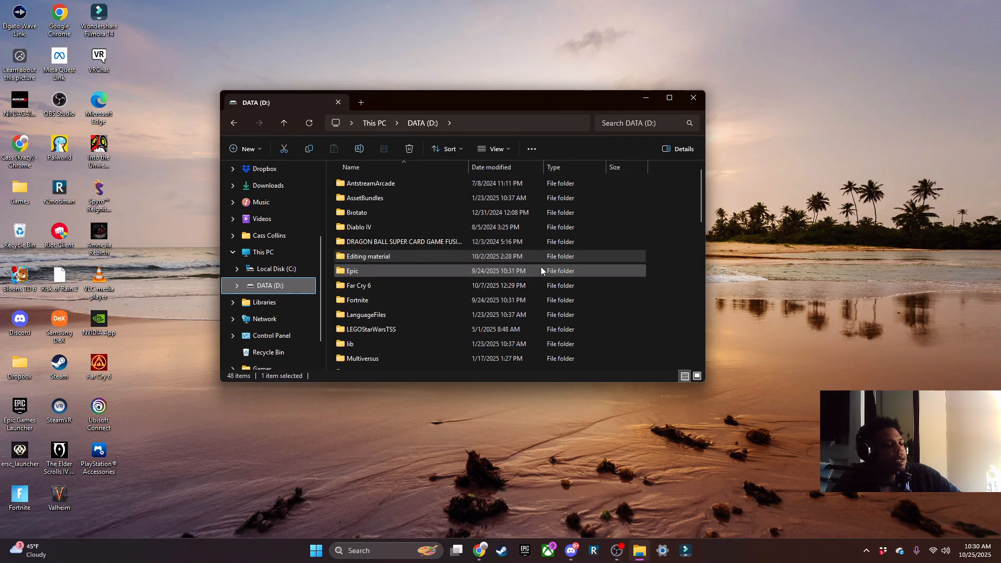
double_click(534, 260)
right_click(533, 261)
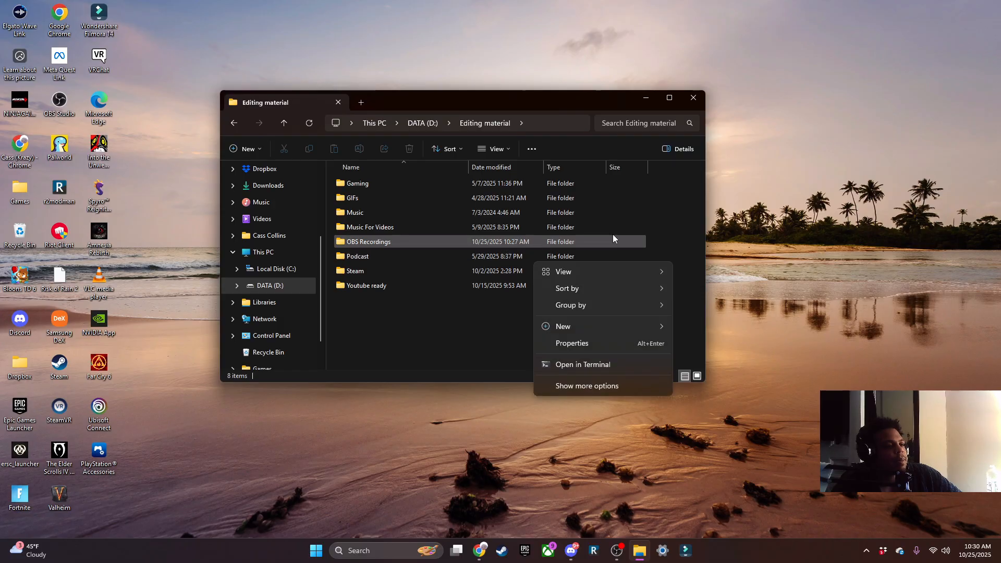
mouse_move(634, 268)
left_click(418, 359)
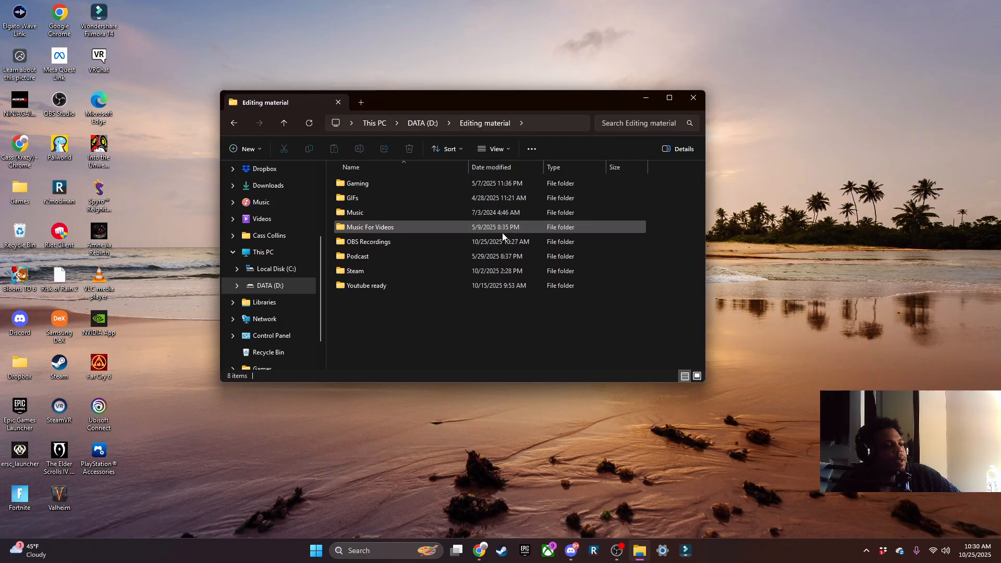
Look through the reaction images in the GIFs folder and return to Editing material.
double_click(502, 198)
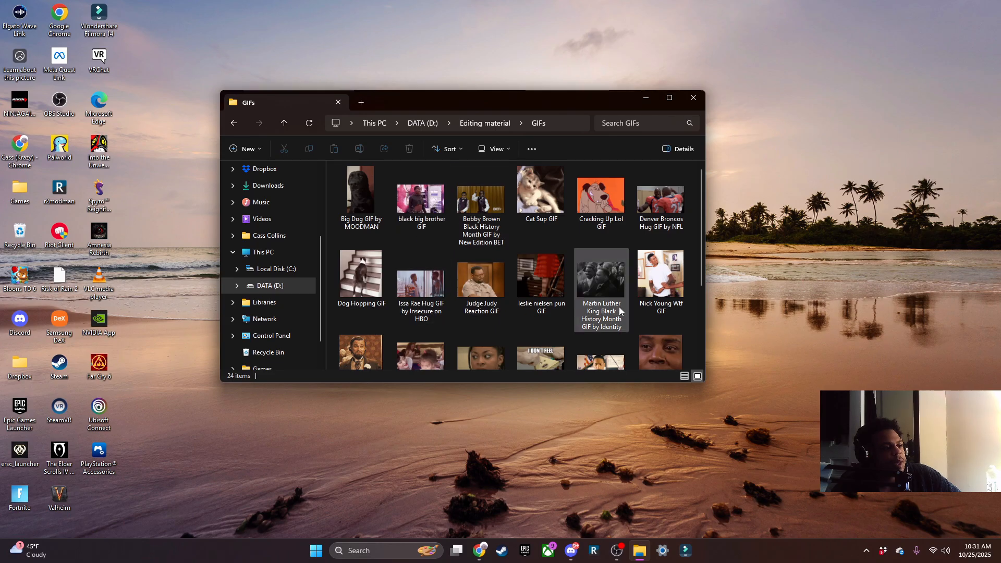
scroll(635, 303, "down", 3)
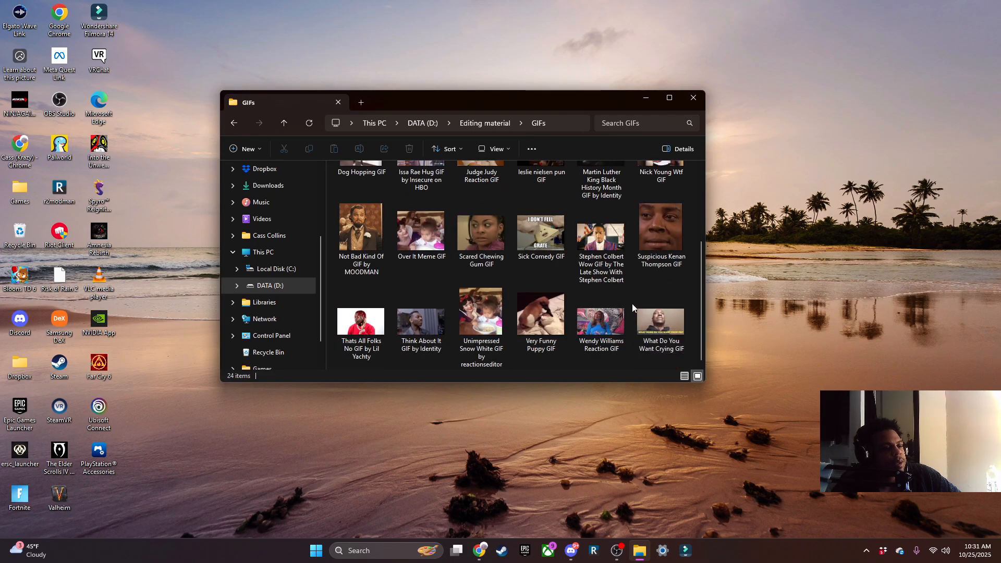
scroll(599, 290, "up", 3)
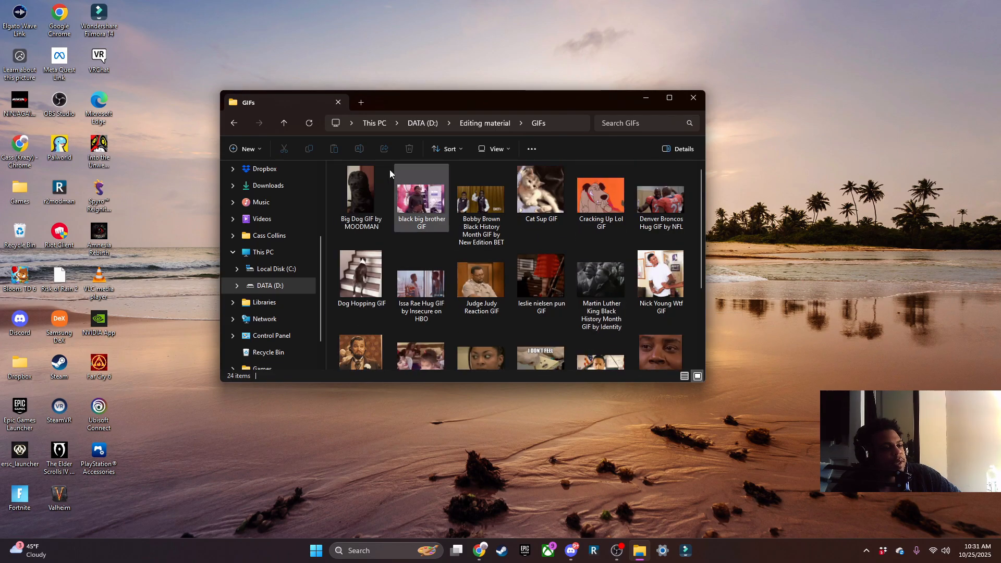
left_click(233, 123)
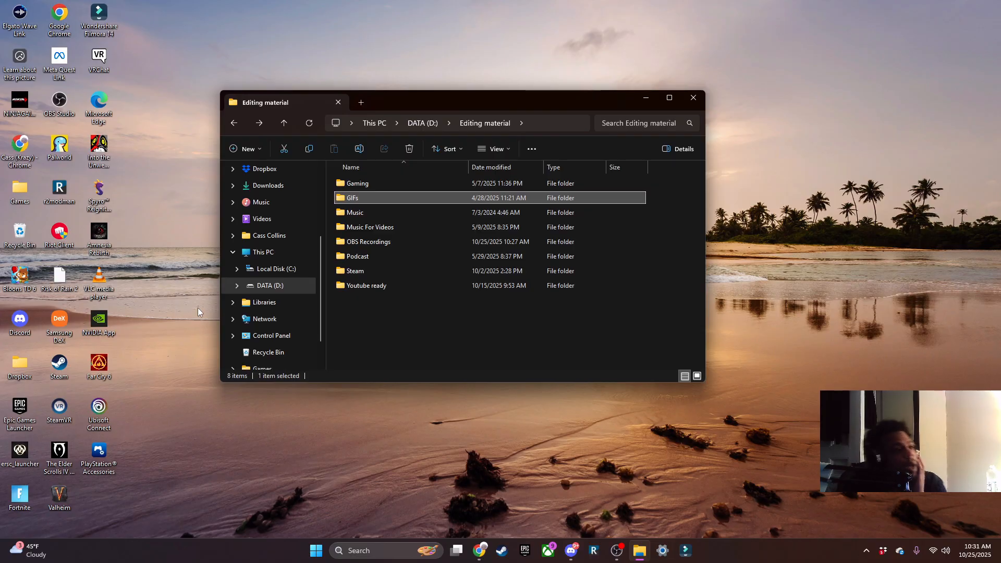
Look through the tracks in the Music For Videos folder and return to Editing material.
left_click(451, 239)
double_click(459, 227)
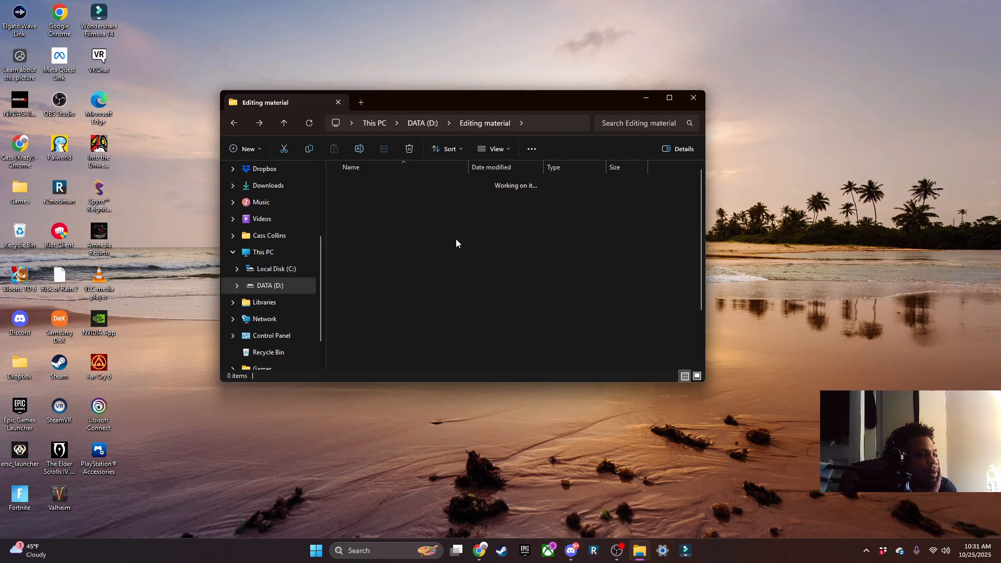
scroll(424, 346, "down", 3)
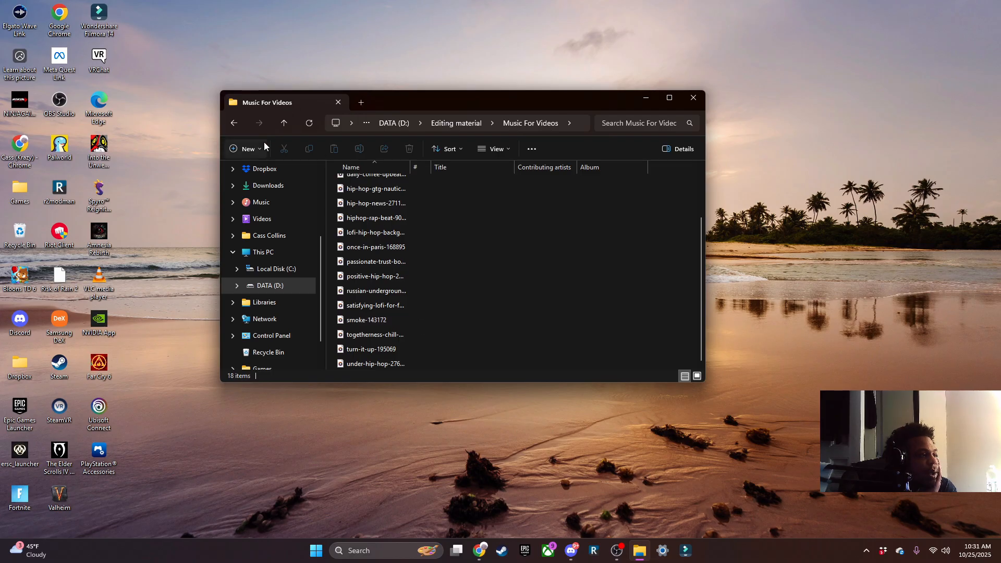
left_click(233, 124)
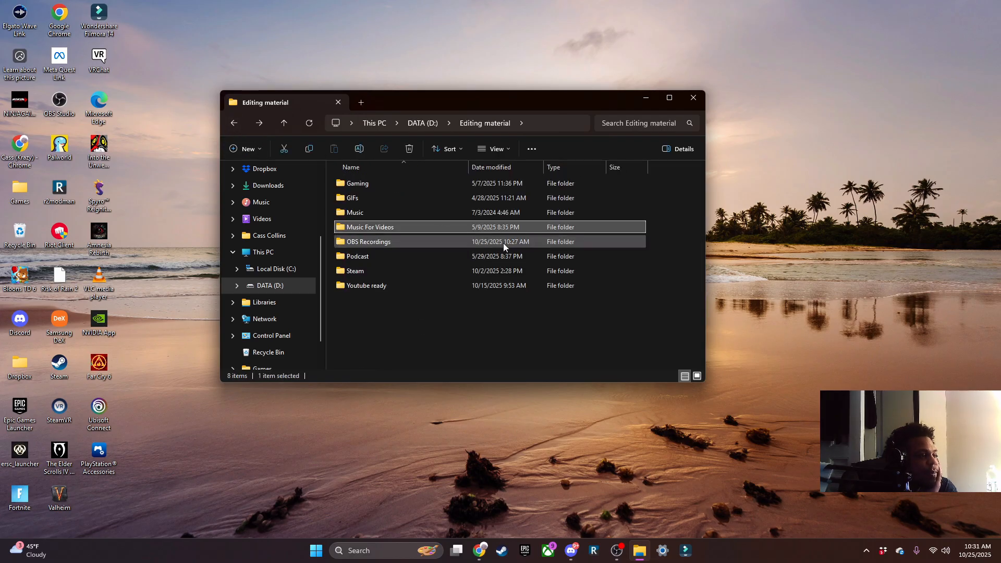
Look through the game subfolders in the Gaming folder and return to Editing material.
double_click(478, 187)
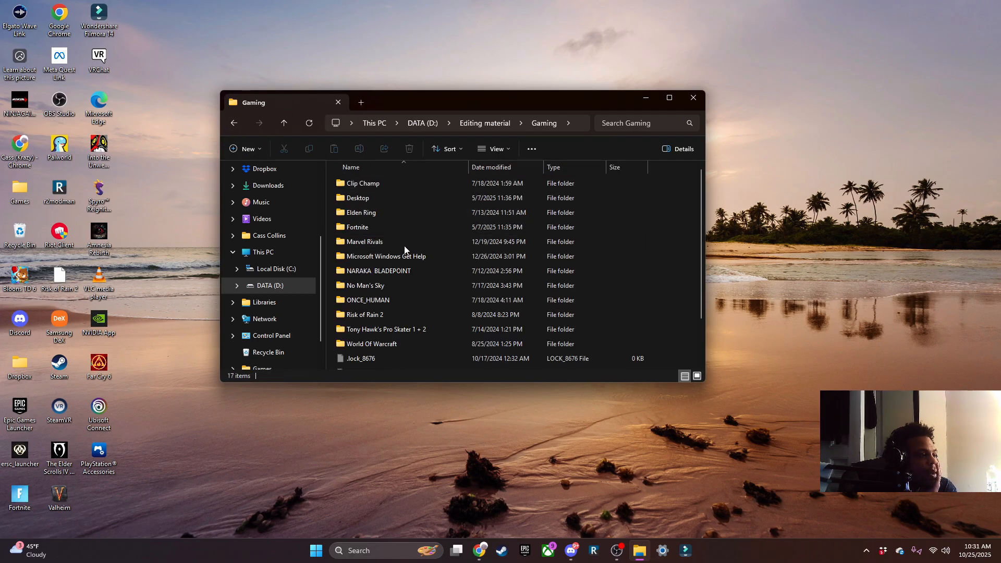
scroll(459, 261, "down", 2)
scroll(462, 287, "up", 2)
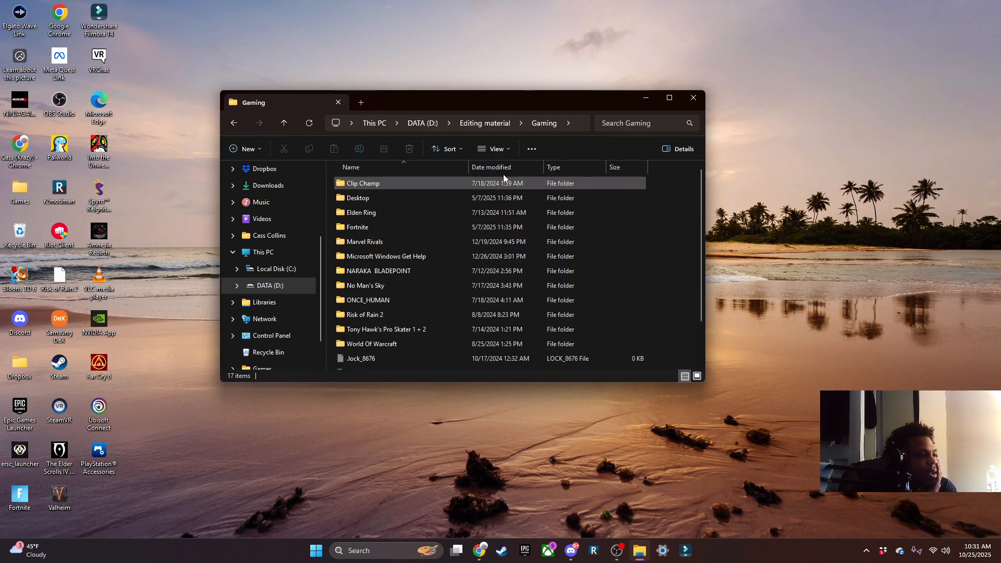
left_click(232, 125)
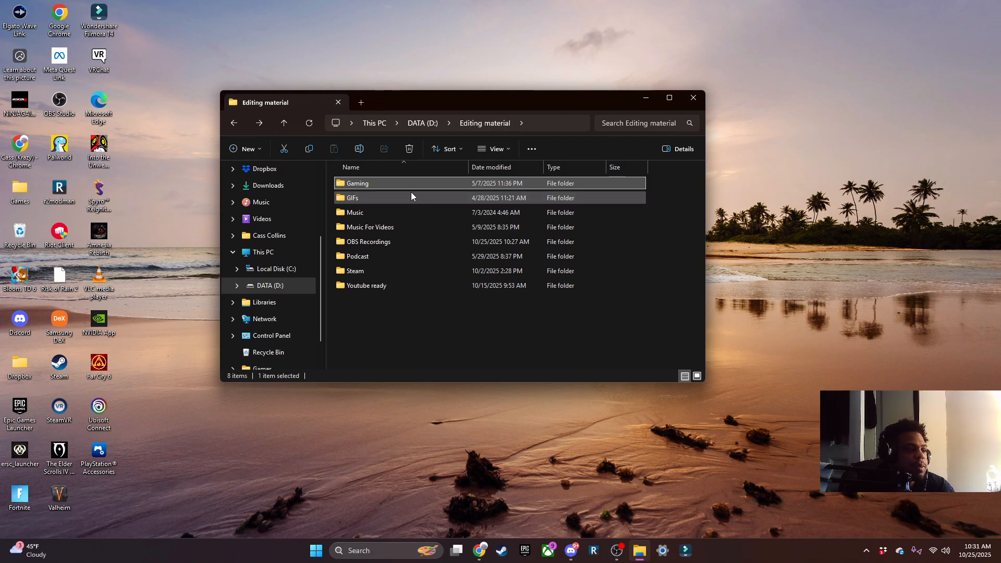
Examine the recorded videos in the OBS Recordings folder and minimize the file browser.
double_click(436, 245)
scroll(431, 276, "down", 2)
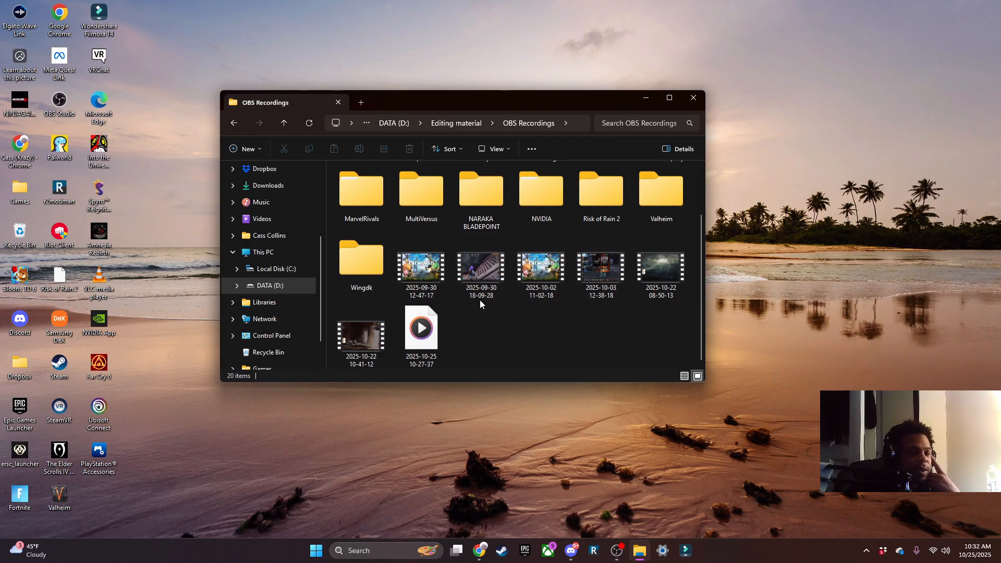
mouse_move(479, 299)
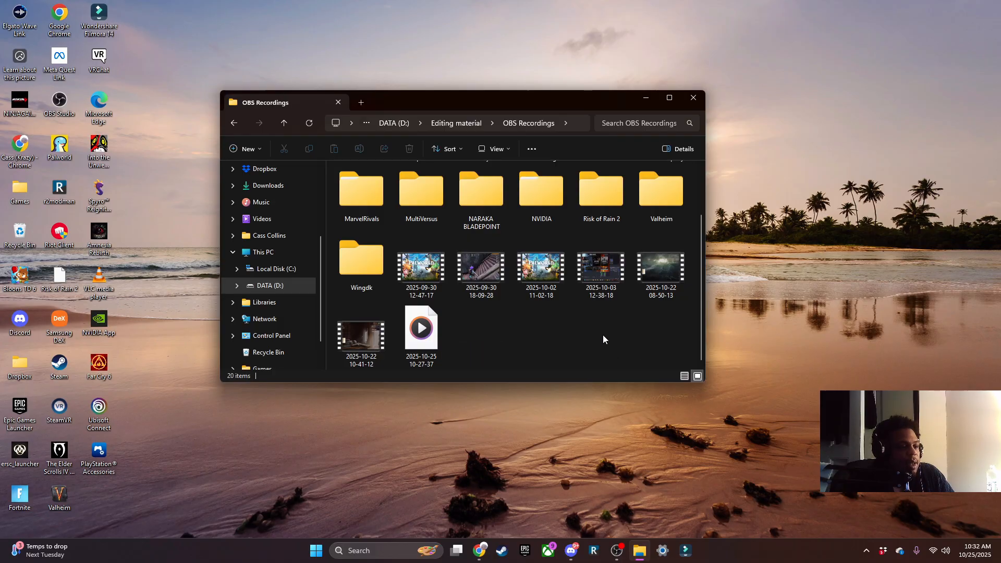
left_click(646, 99)
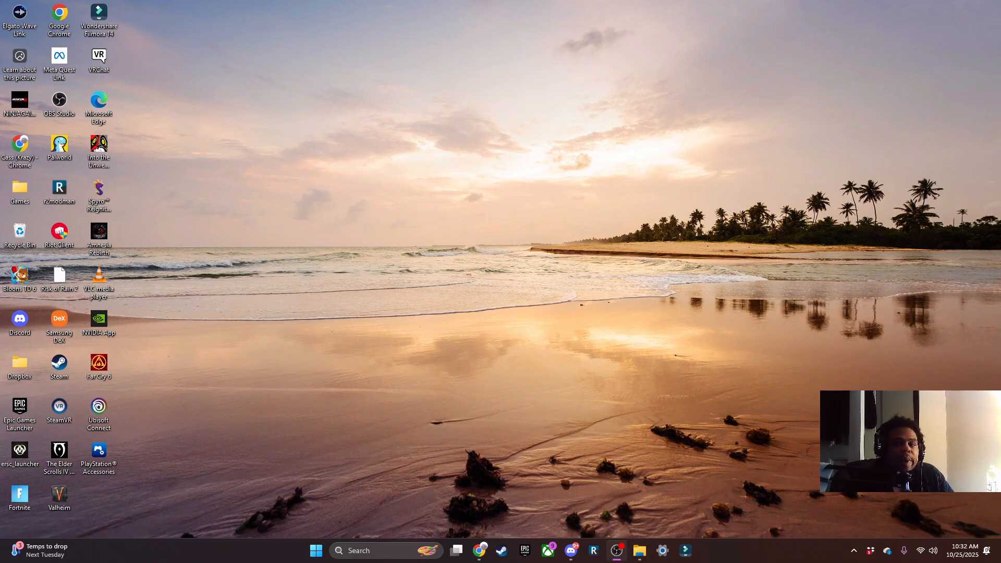
Bring the OBS window onto the main display and lower the webcam overlay to about 102 px above the canvas's lower edge.
left_click_drag(1000, 62, 603, 68)
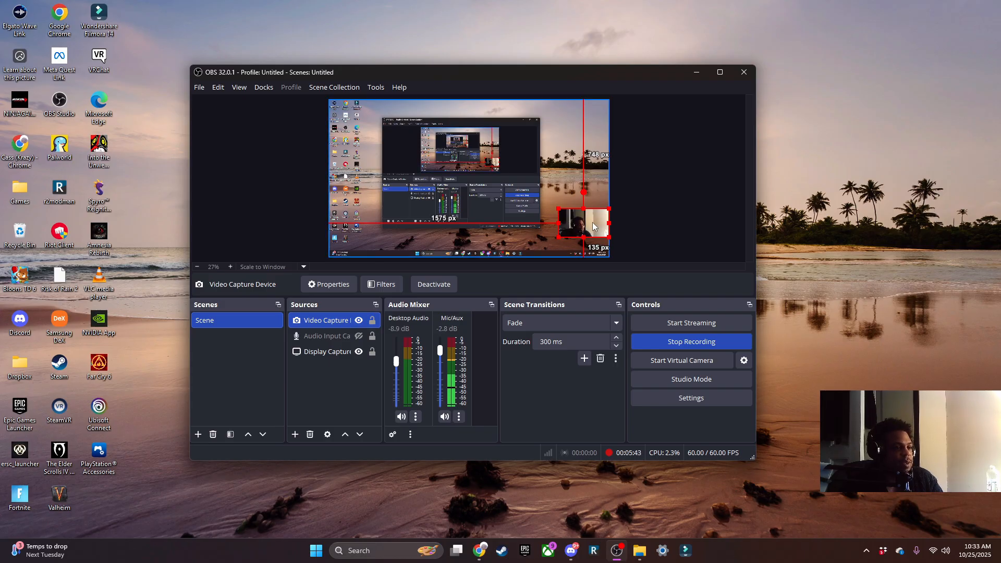
mouse_move(593, 226)
left_mouse_down()
mouse_move(534, 218)
mouse_move(589, 231)
left_mouse_up()
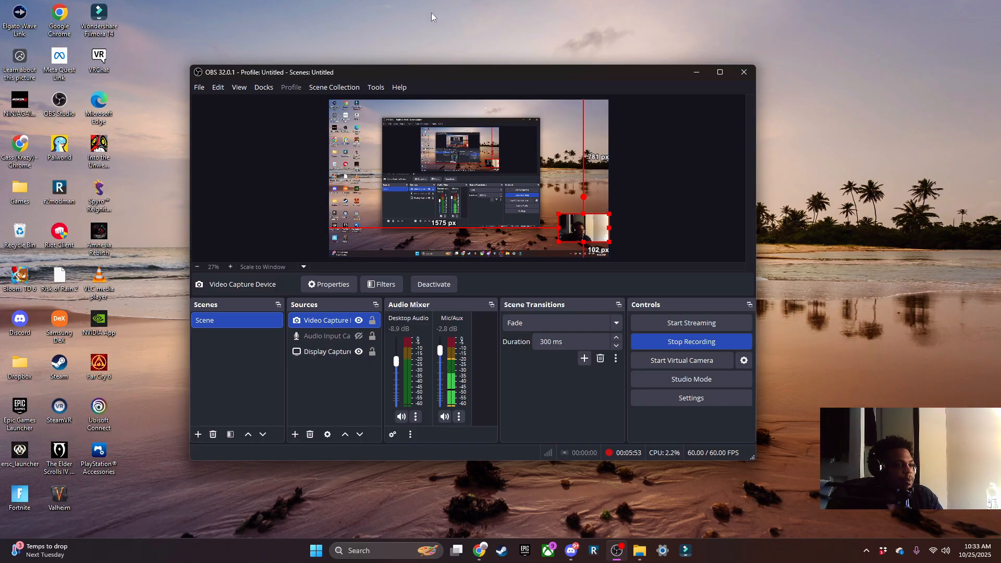
Review the Display Capture source's properties without changing them, and select the Audio Input Capture source.
double_click(308, 352)
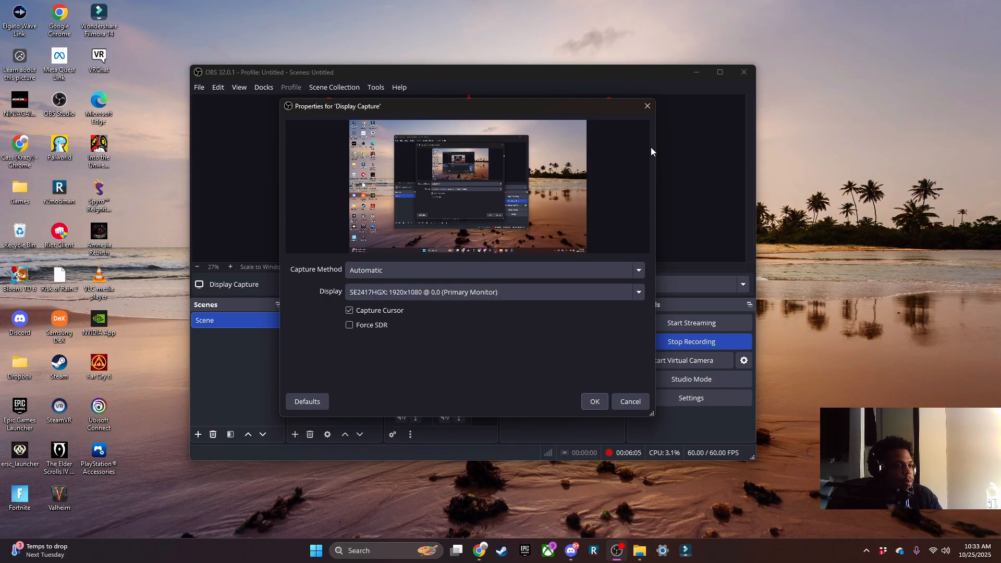
left_click(648, 106)
left_click(323, 336)
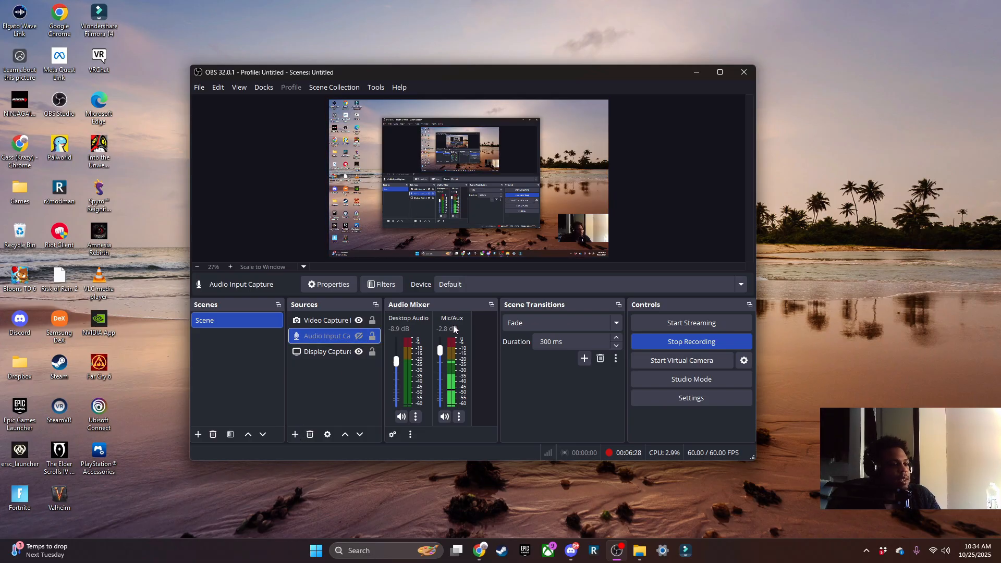
Hide and show again the Display Capture and Video Capture sources, leaving the Audio Input Capture source hidden.
right_click(483, 330)
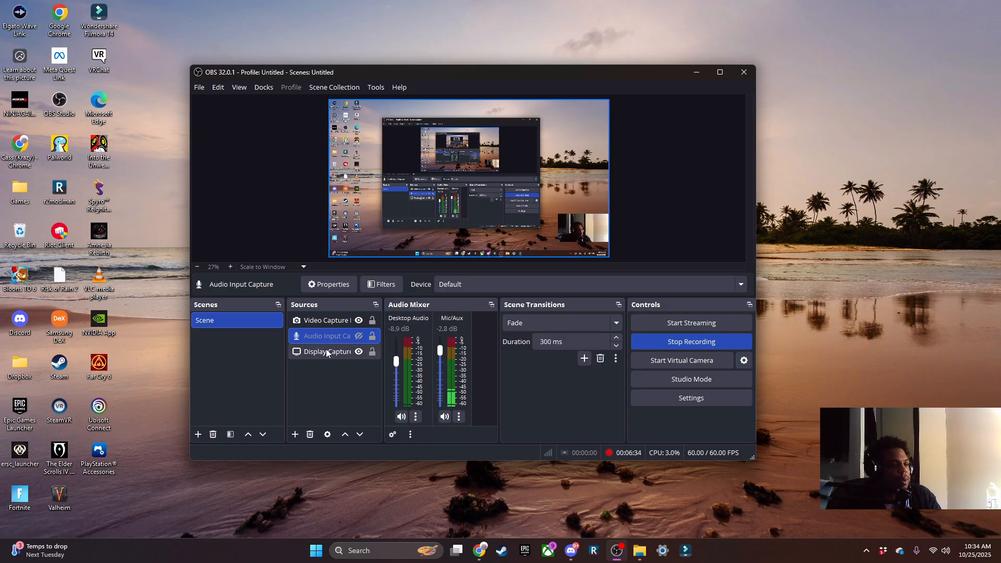
left_click(358, 352)
left_click(358, 352)
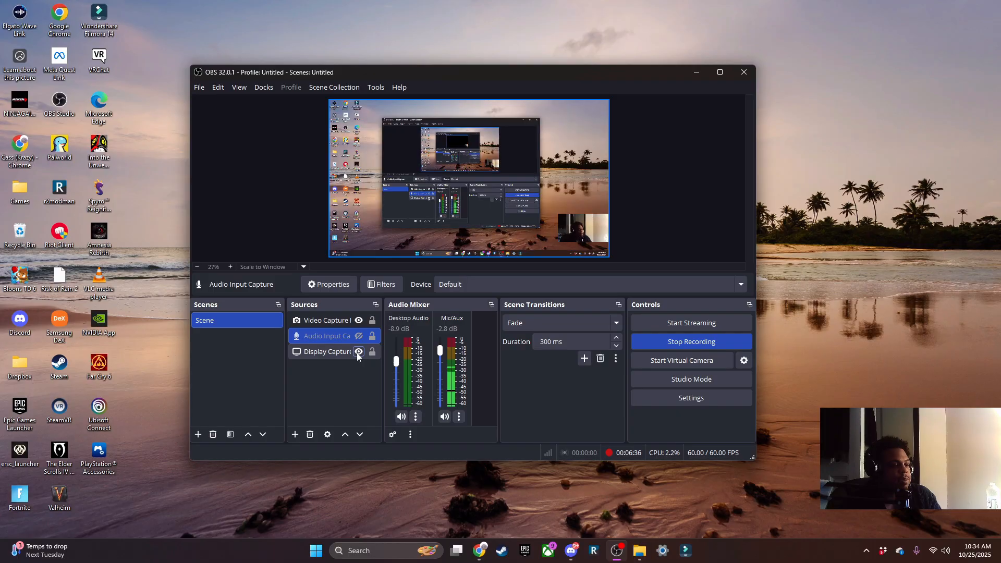
left_click(358, 320)
left_click(358, 321)
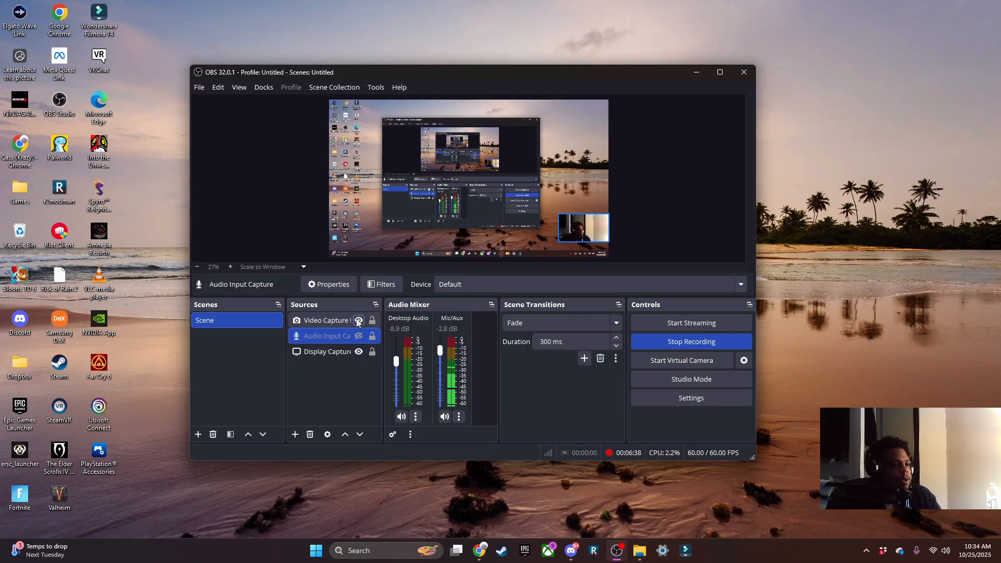
left_click(358, 336)
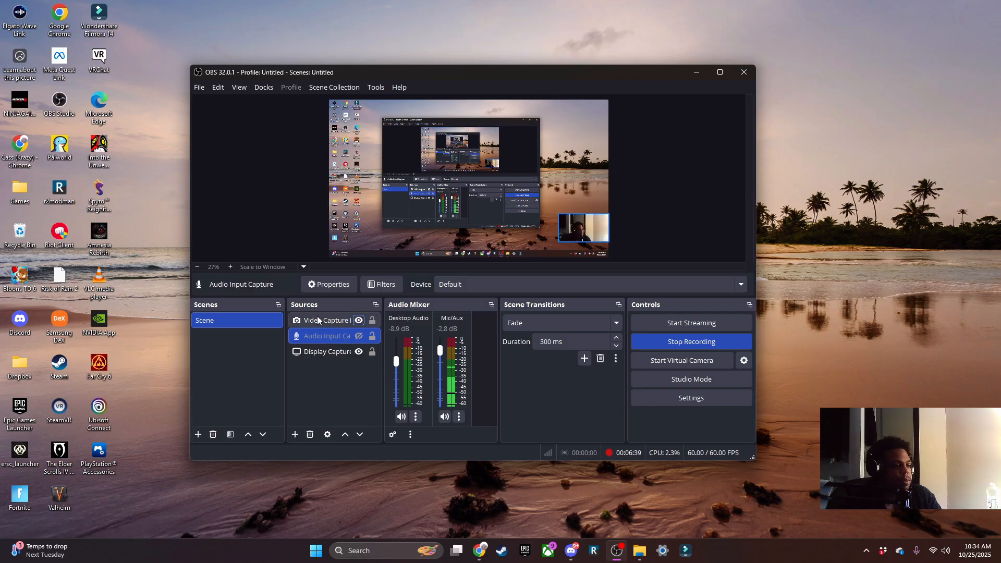
Review the source types that can be added to the scene and close the list without adding one.
right_click(314, 371)
left_click(295, 435)
left_click(295, 434)
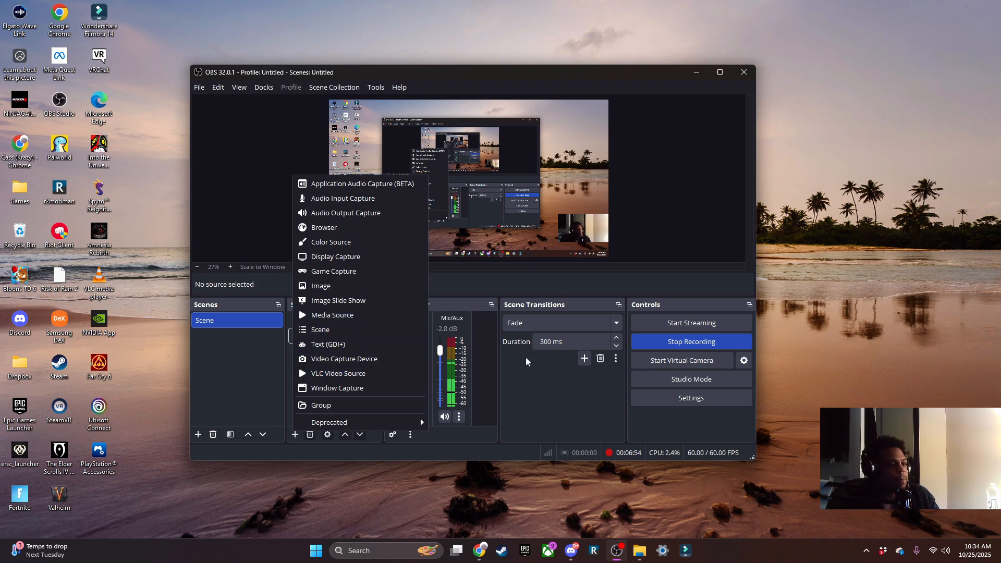
left_click(553, 404)
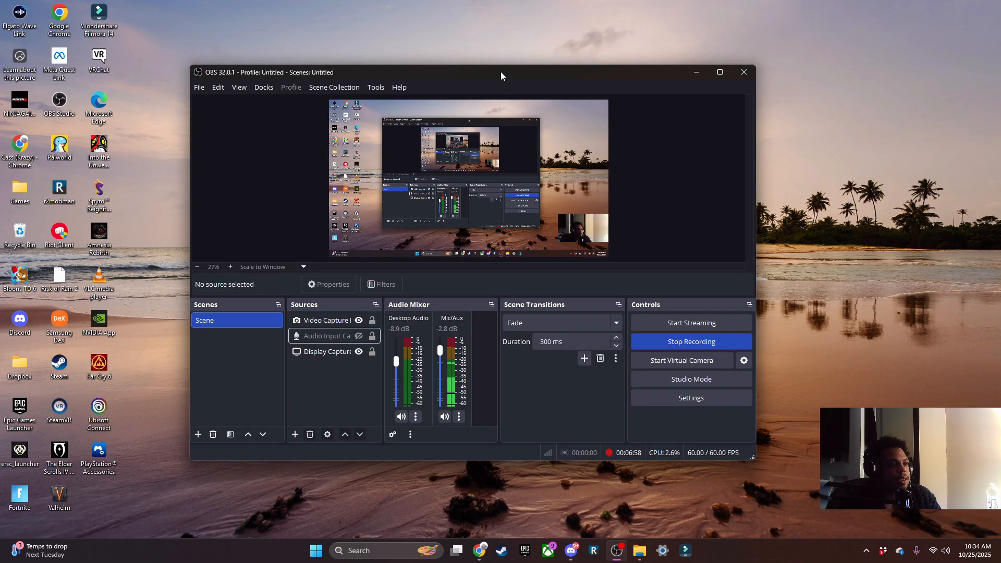
Move the OBS window off the main display and switch to Wondershare Filmora.
left_click_drag(500, 71, 1000, 88)
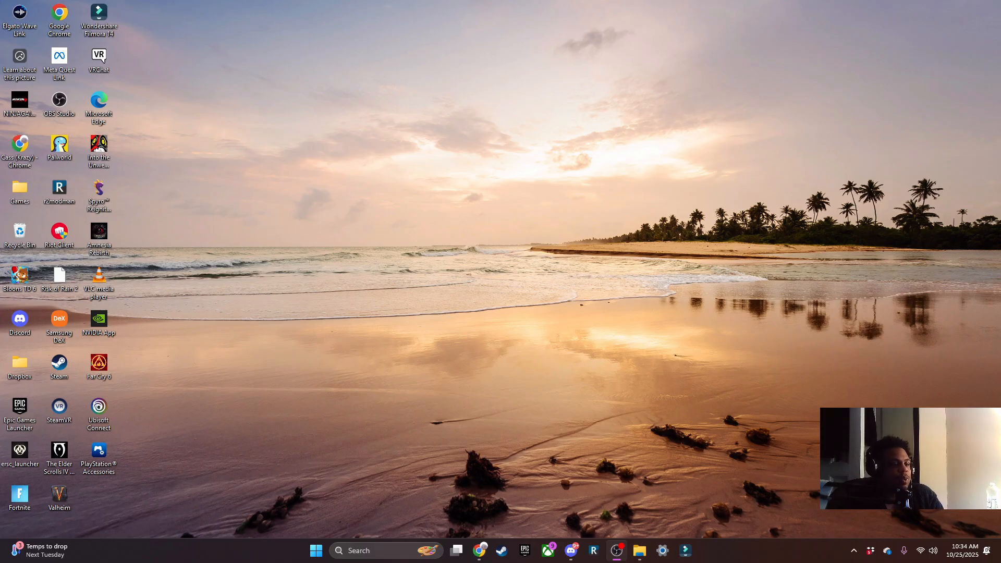
left_click(689, 552)
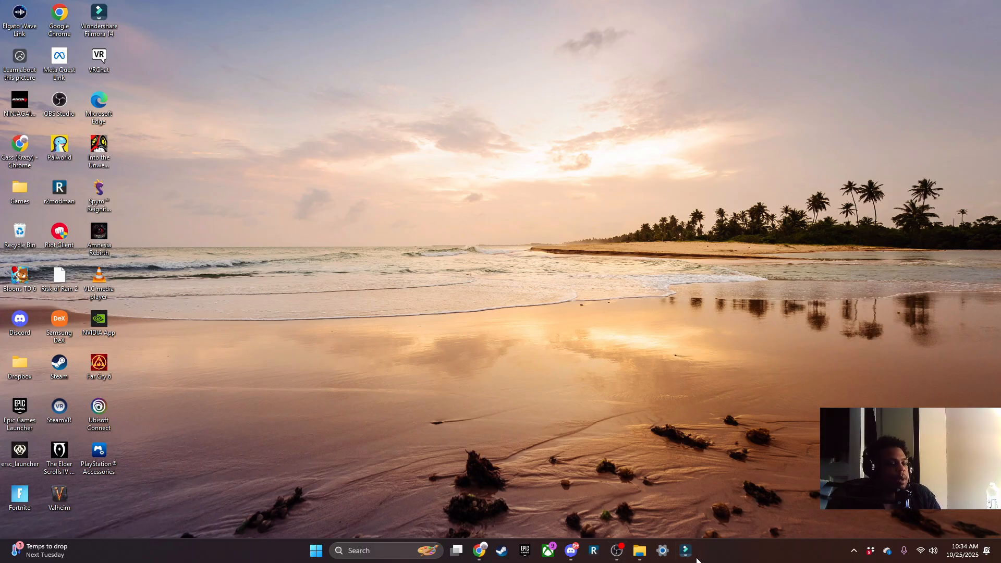
left_click(687, 554)
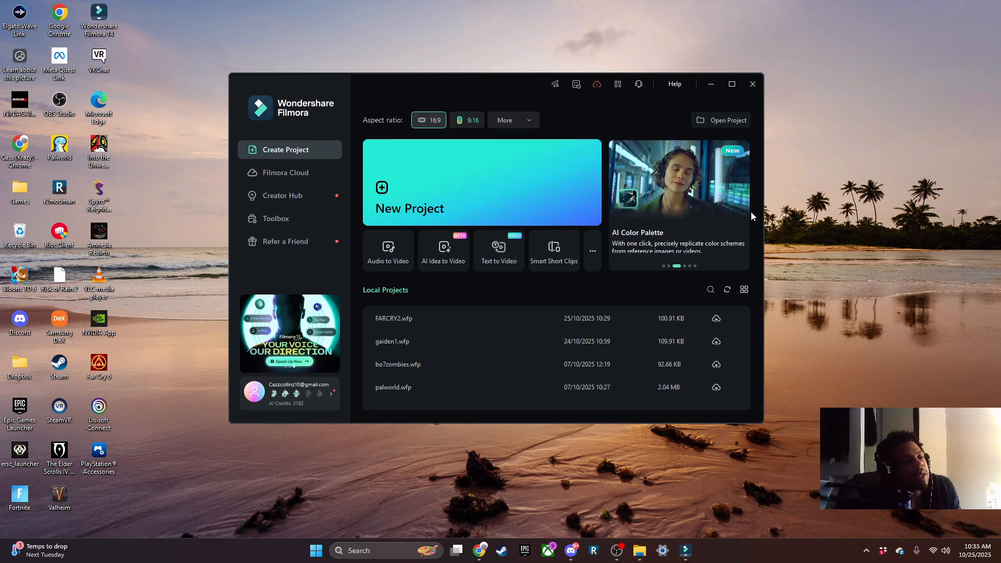
Open the FARCRY2.wfp project and close it again to return to the start window.
double_click(552, 318)
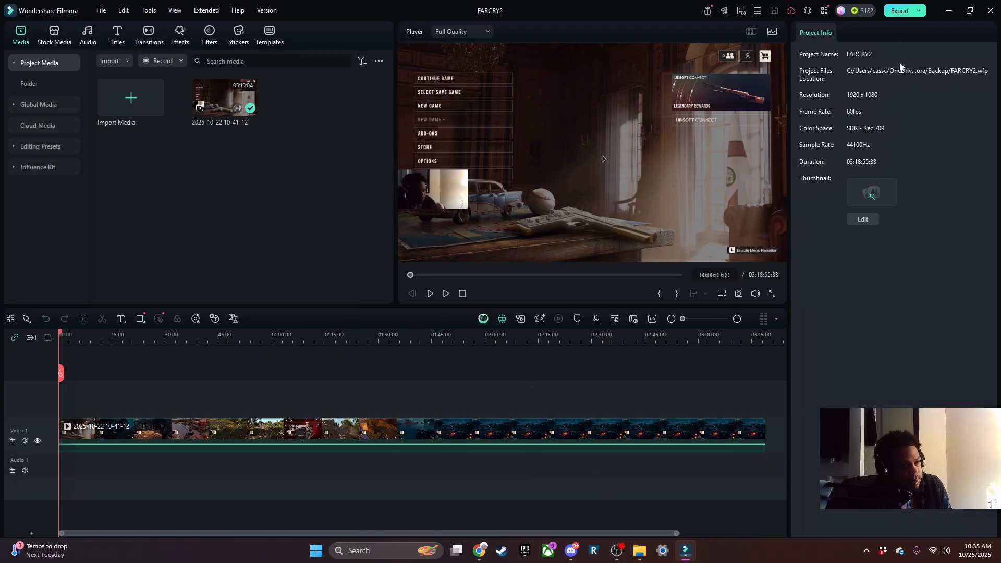
left_click(993, 8)
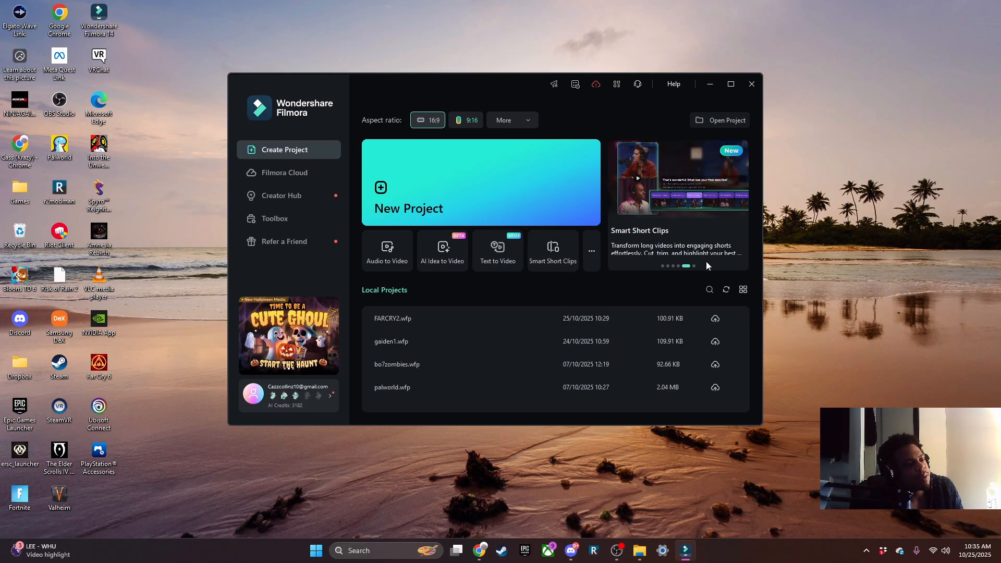
Show all the tools in Filmora's Toolbox and look through them.
left_click(598, 253)
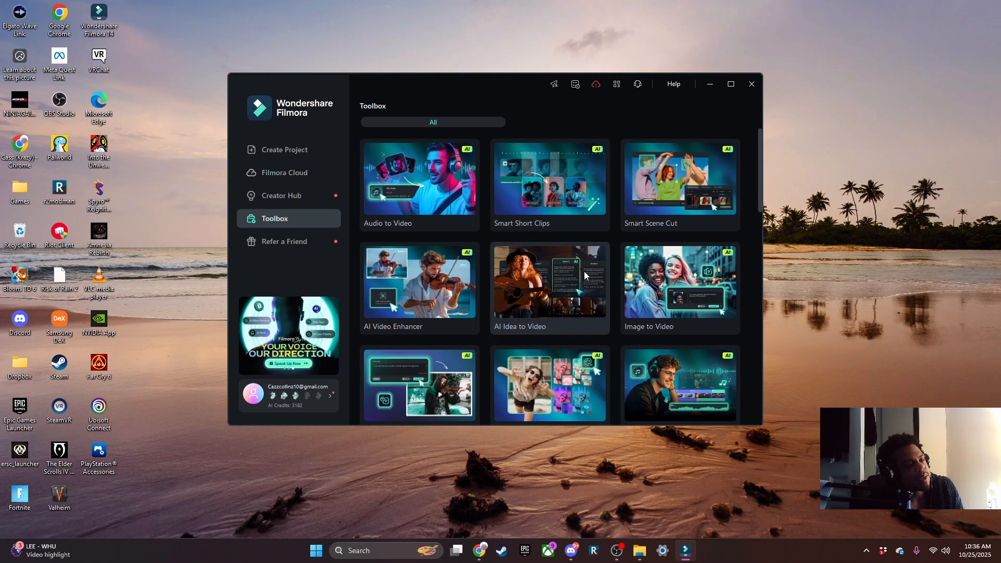
scroll(541, 311, "down", 3)
scroll(621, 328, "down", 1)
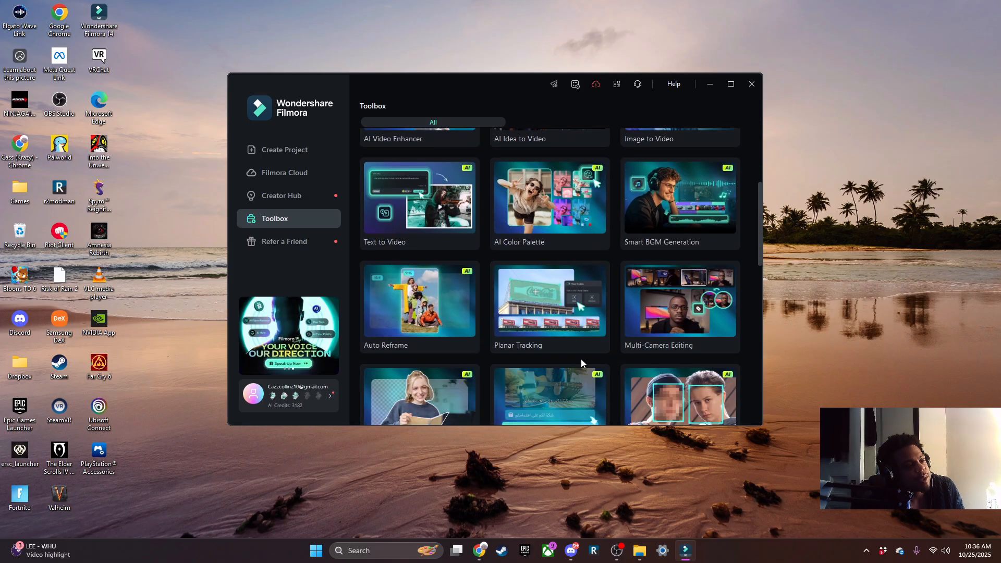
Look through the tutorials and templates in the Creator Hub, then open and dismiss the Refer a Friend window.
left_click(271, 198)
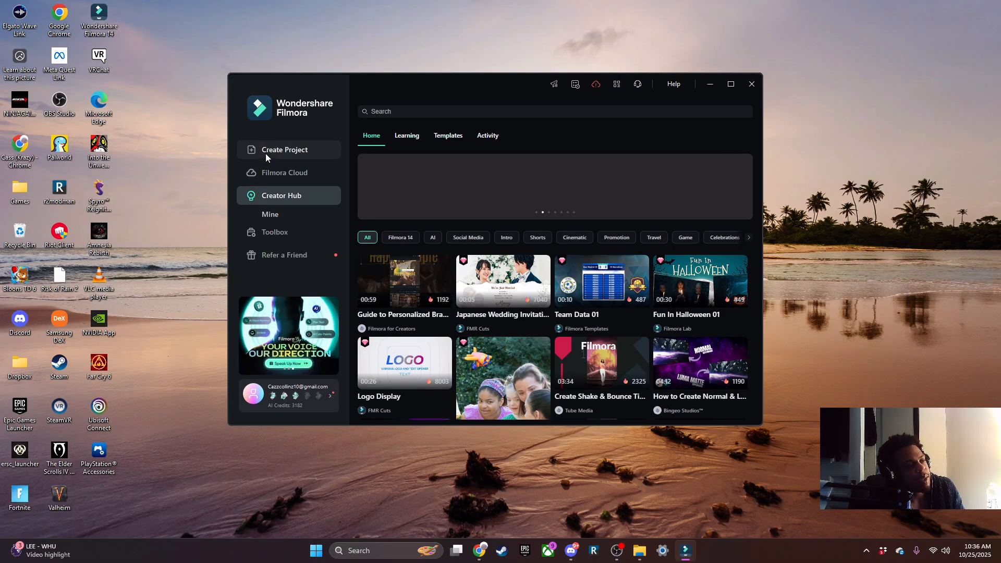
scroll(613, 263, "down", 3)
scroll(613, 263, "down", 4)
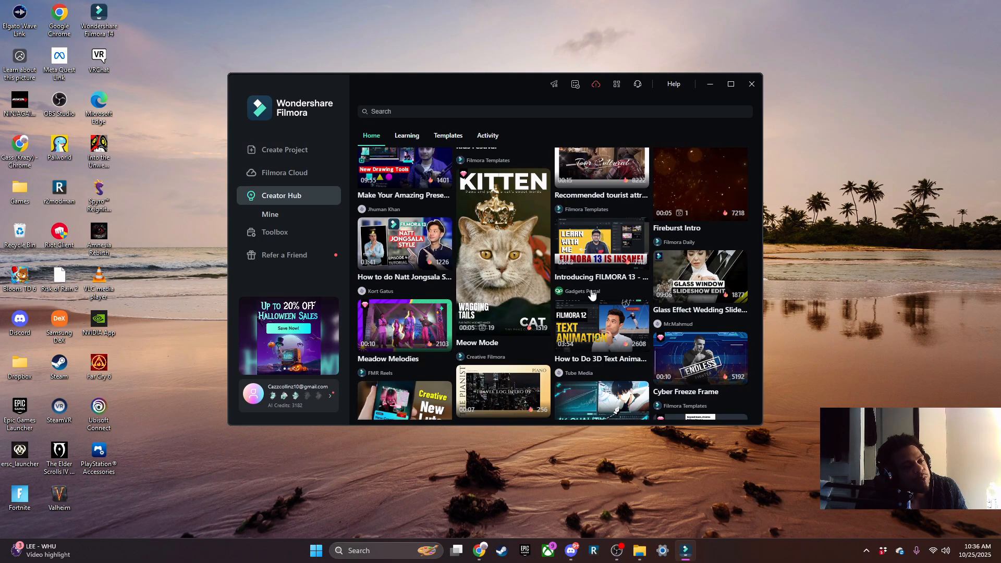
scroll(461, 229, "down", 8)
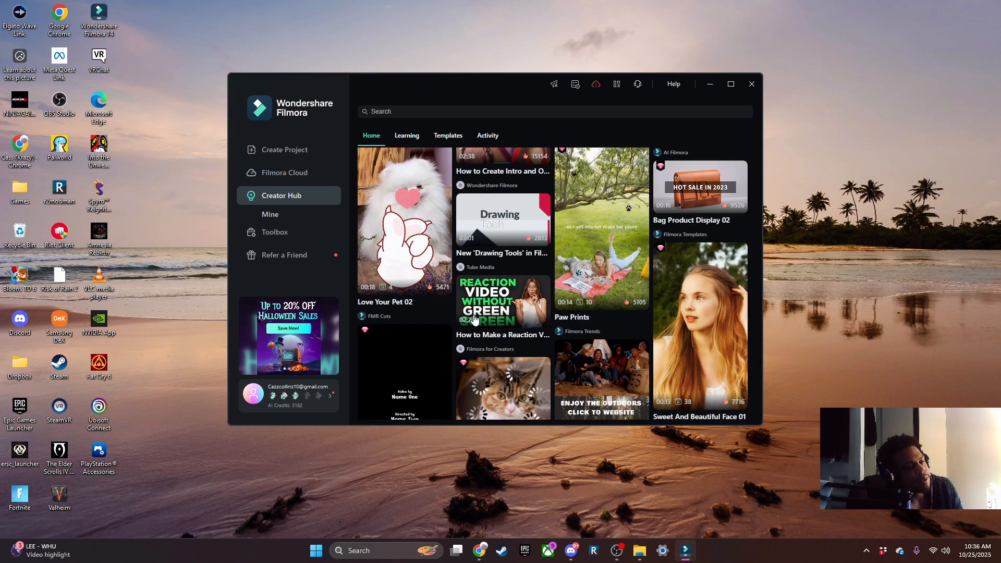
scroll(594, 294, "down", 2)
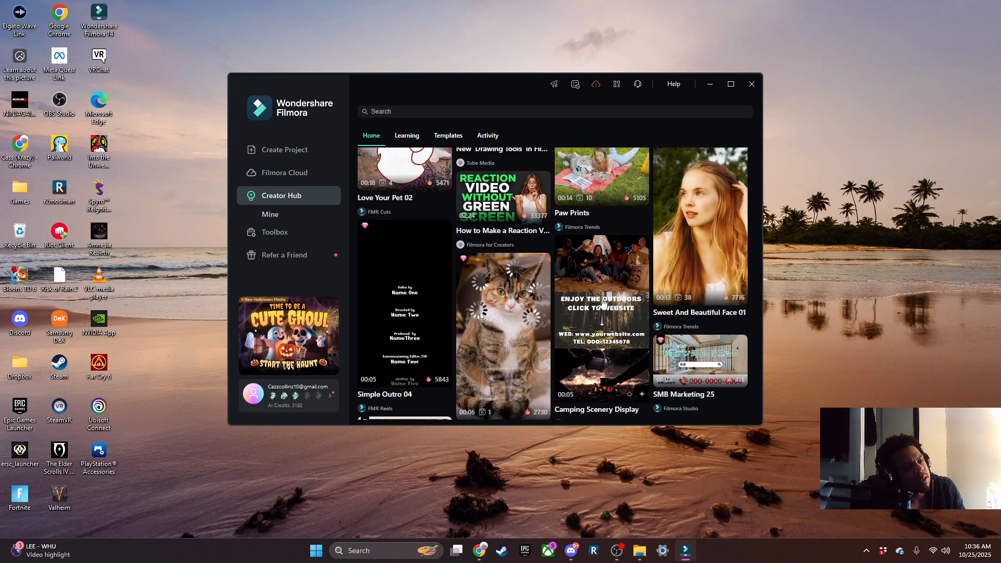
scroll(620, 303, "down", 2)
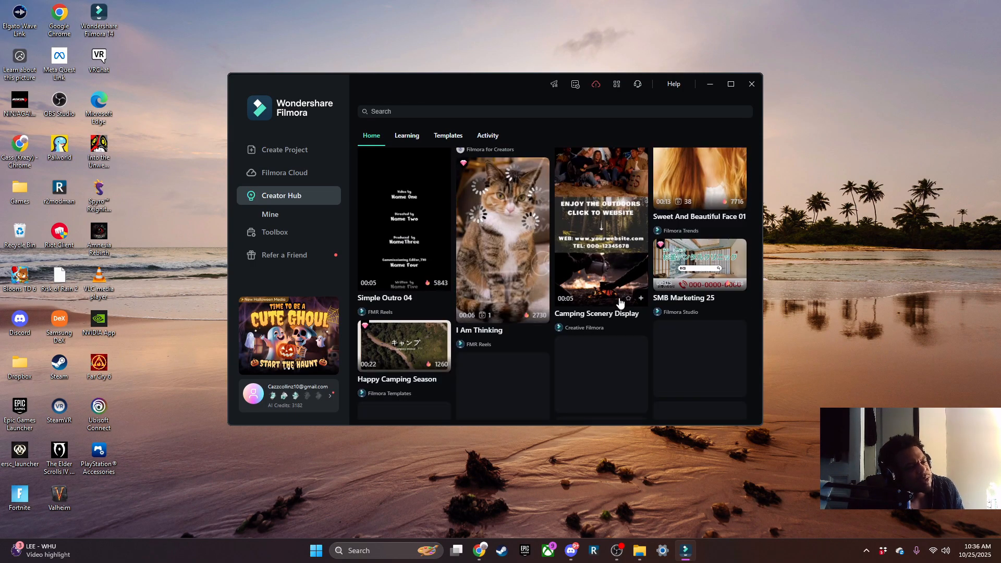
scroll(502, 305, "down", 2)
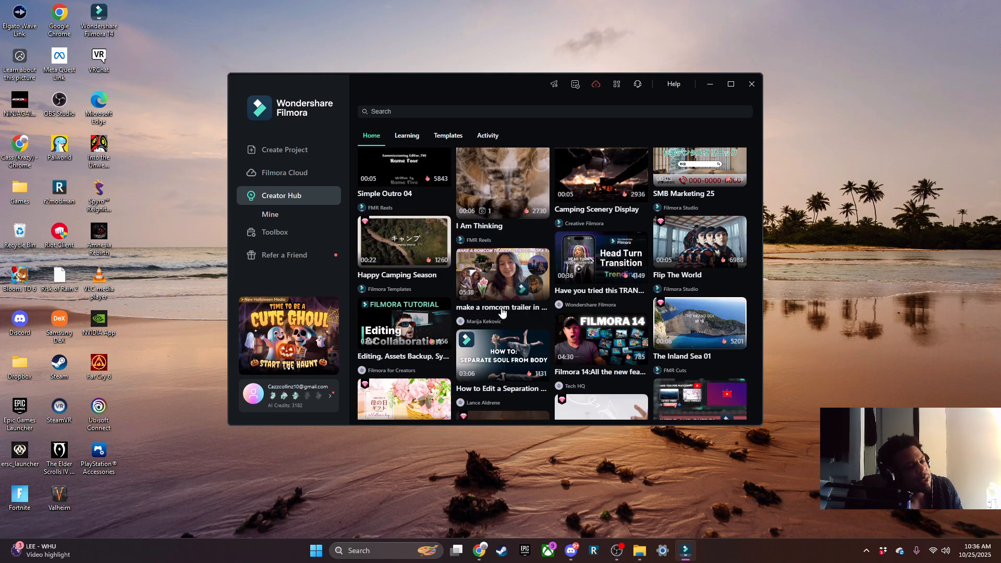
left_click(286, 257)
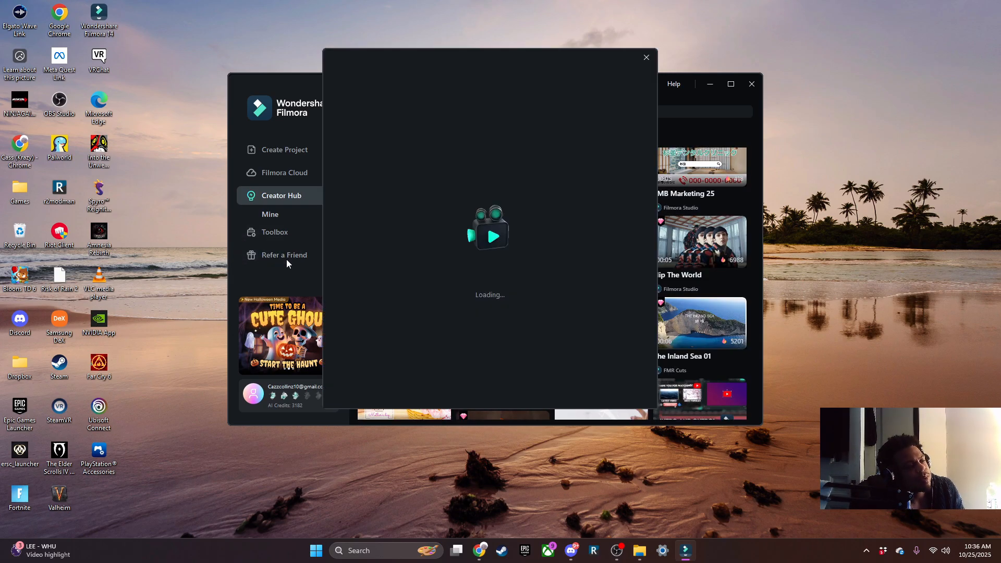
left_click(645, 59)
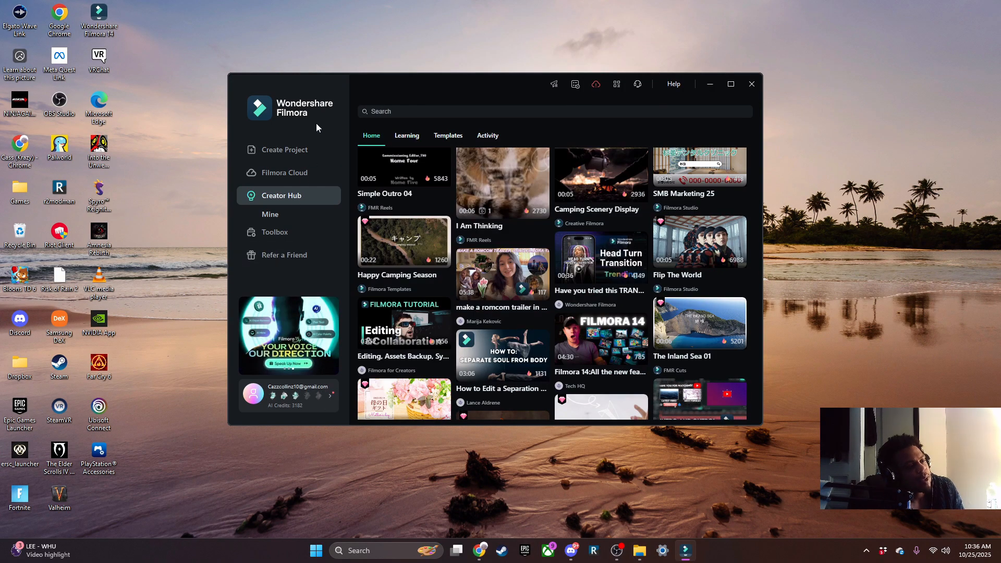
Return to the local projects and open FARCRY2.wfp with its whole recording in view on the timeline.
left_click(308, 149)
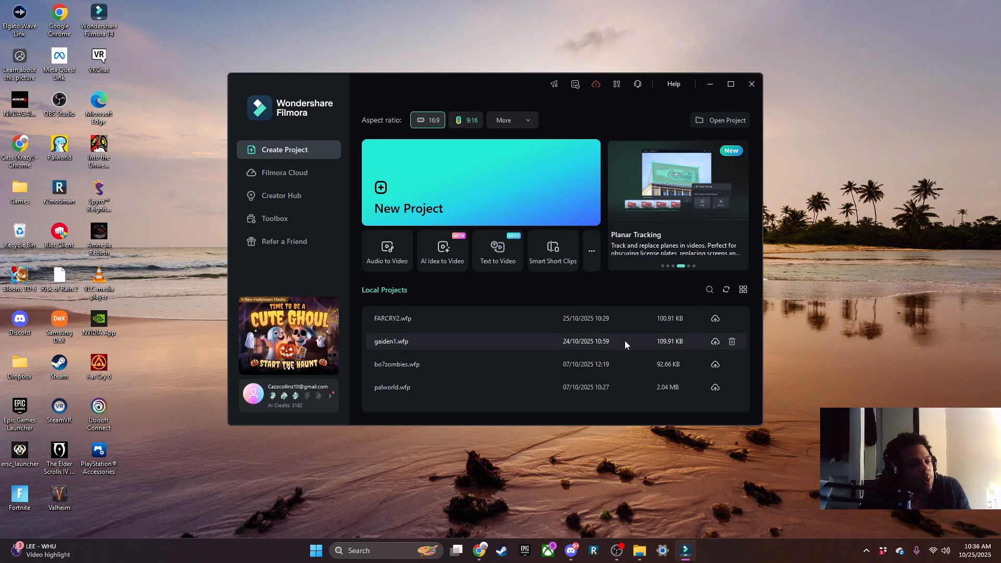
double_click(640, 316)
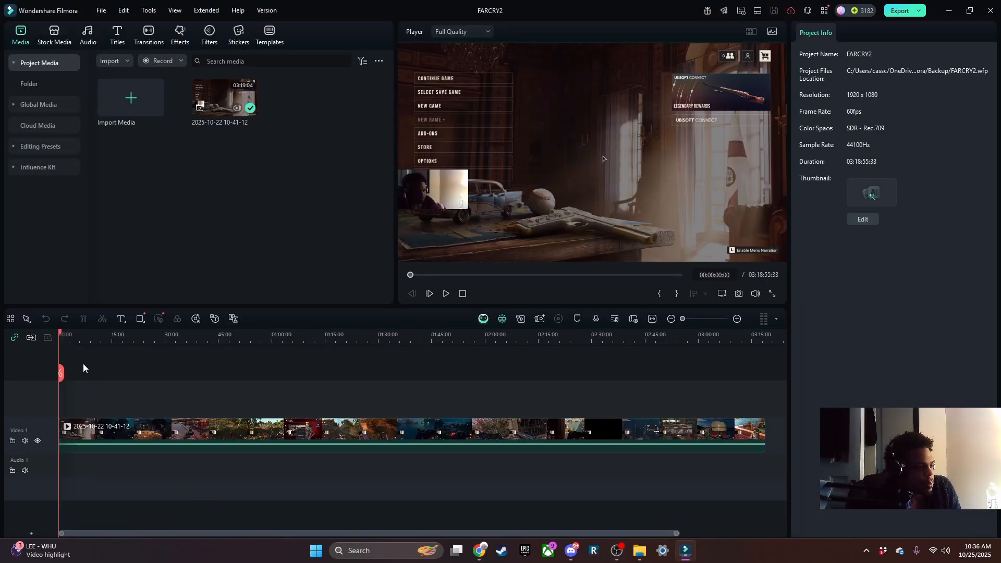
left_click_drag(93, 341, 31, 335)
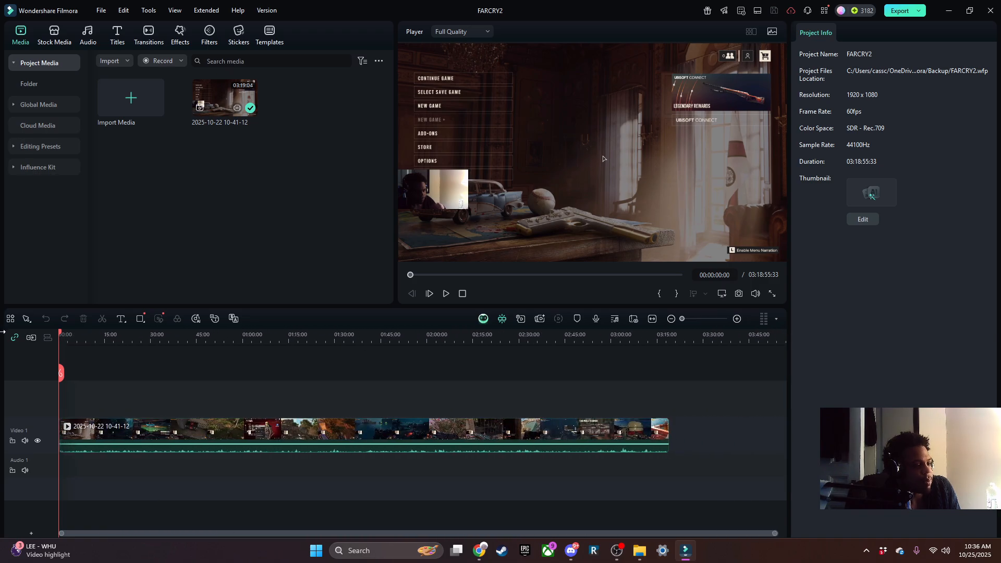
left_click(168, 347)
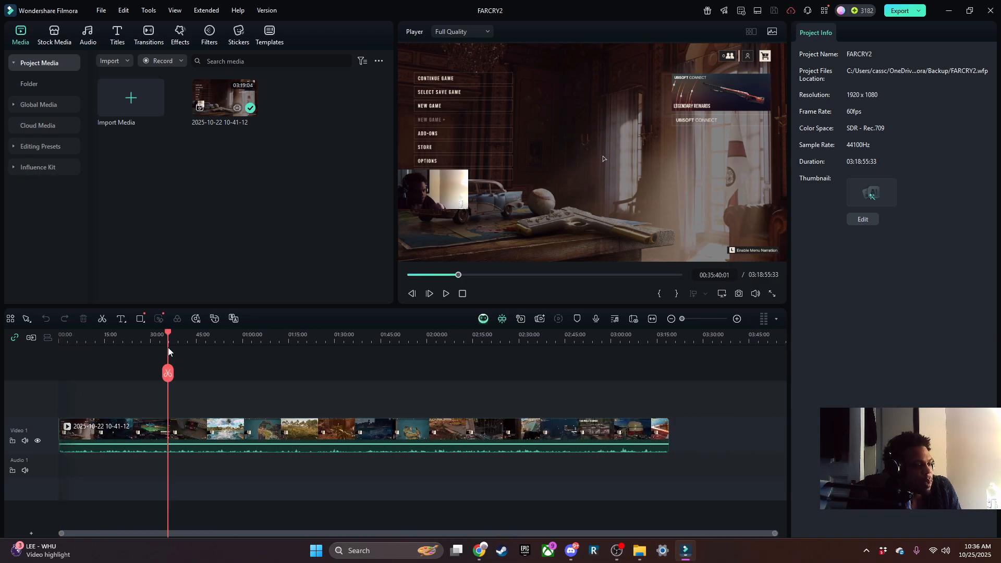
left_click(57, 338)
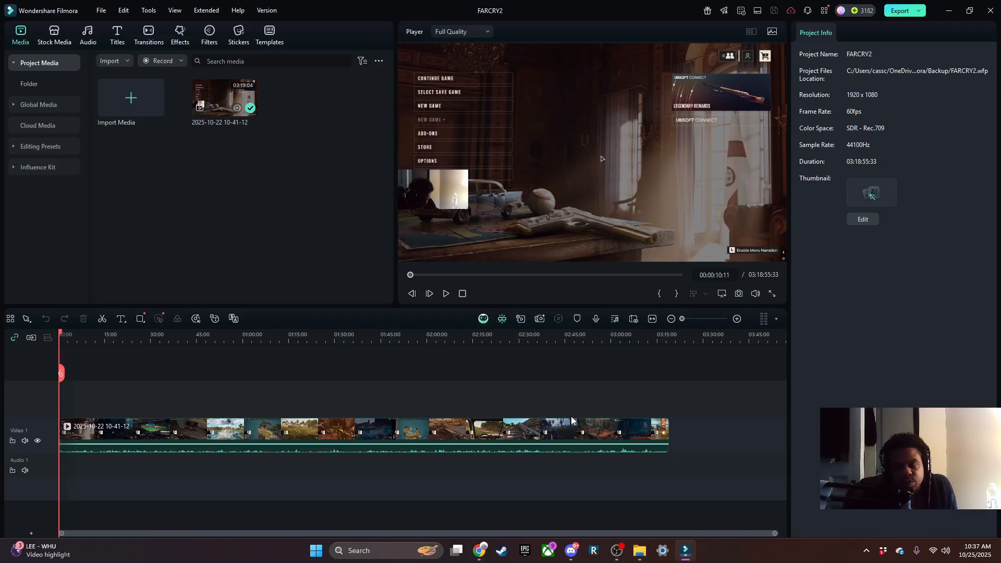
left_click(537, 335)
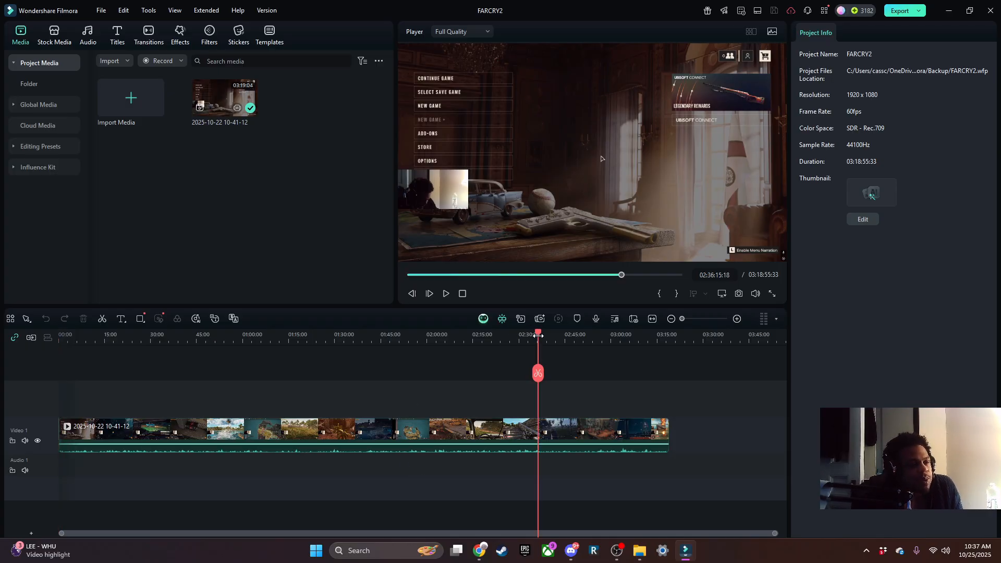
left_click(484, 335)
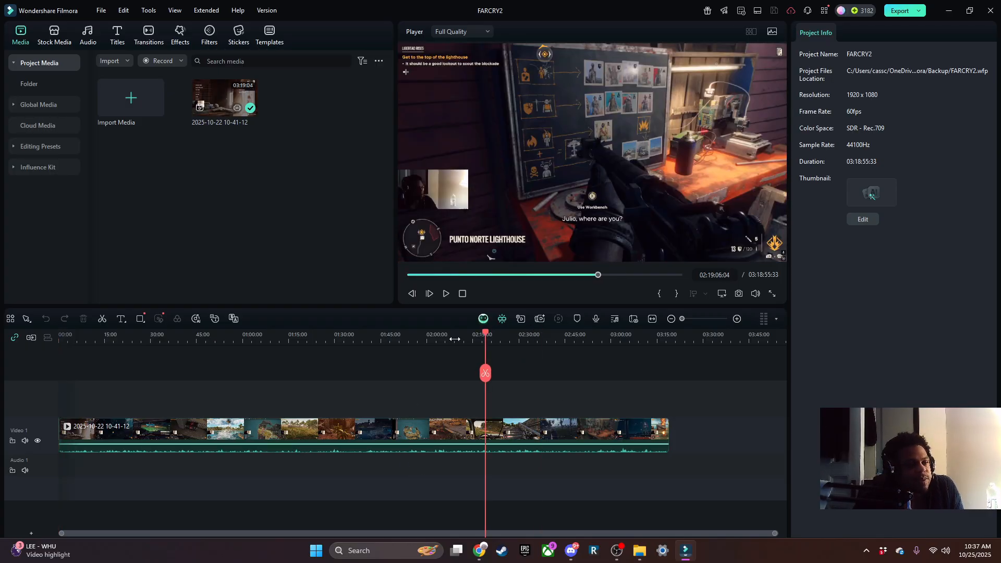
left_click(452, 335)
left_click(427, 339)
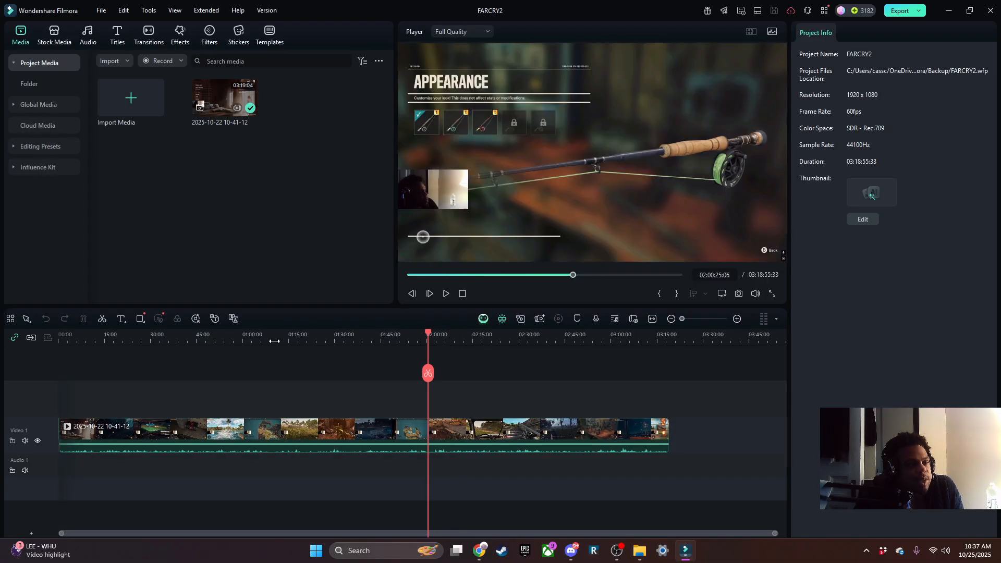
left_click(302, 338)
left_click(359, 337)
left_click(399, 336)
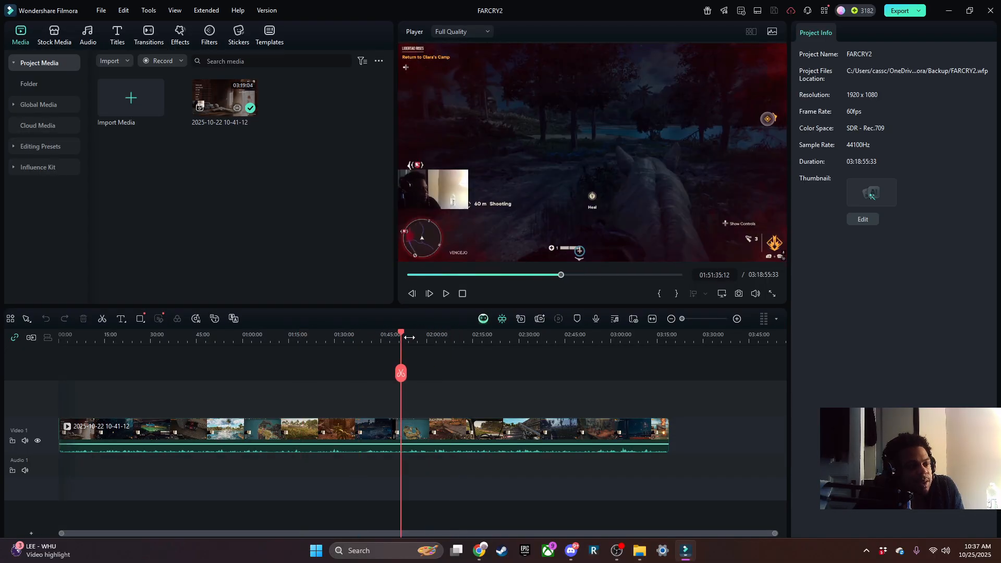
Examine the footage around 01:51:35 at a finer timeline scale, stepping the playhead back to about 01:51:13.
scroll(409, 338, "up", 5)
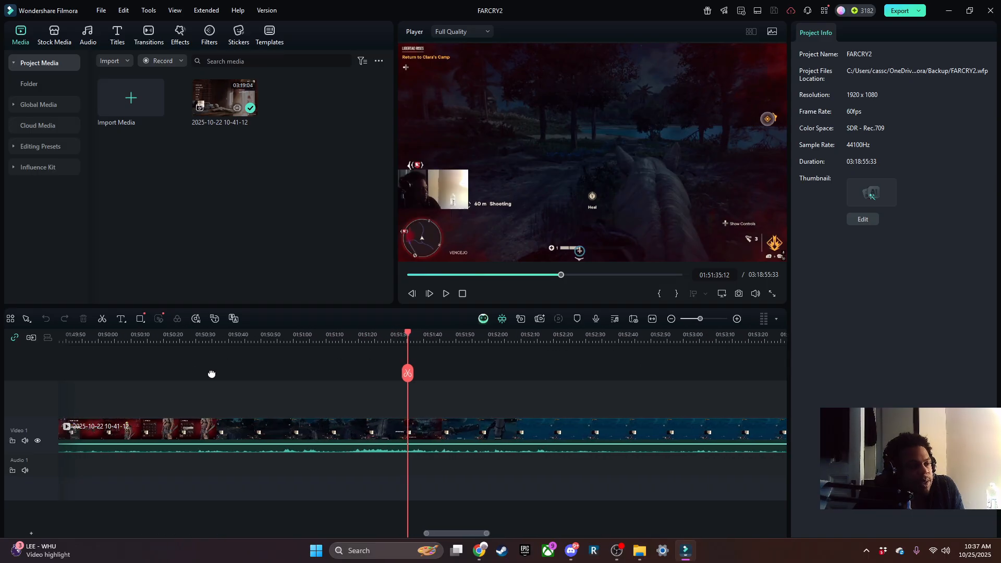
left_click_drag(211, 373, 487, 380)
left_click_drag(398, 385, 189, 380)
left_click_drag(317, 386, 218, 385)
left_click(473, 334)
left_click(416, 336)
left_click(372, 336)
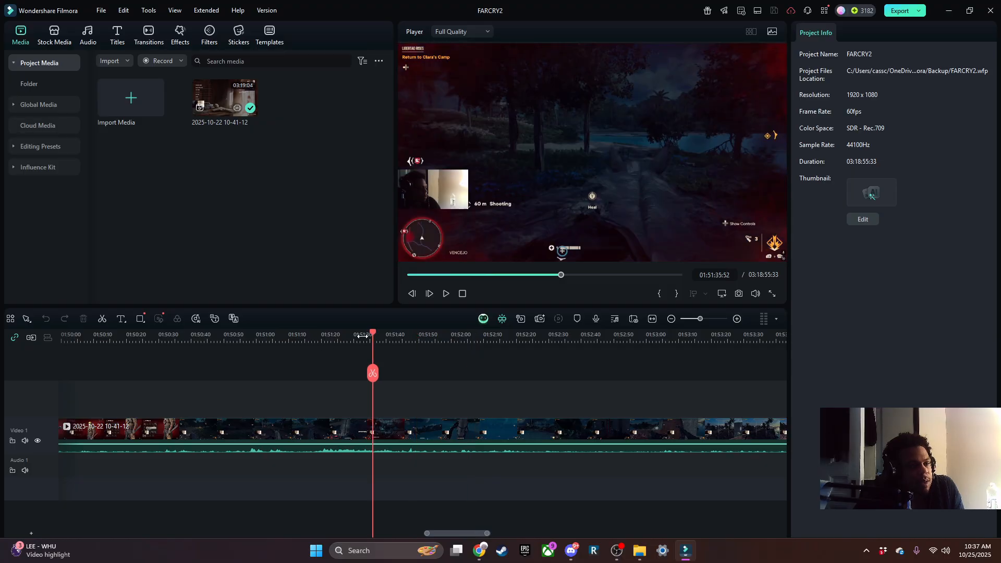
left_click(323, 337)
left_click(301, 337)
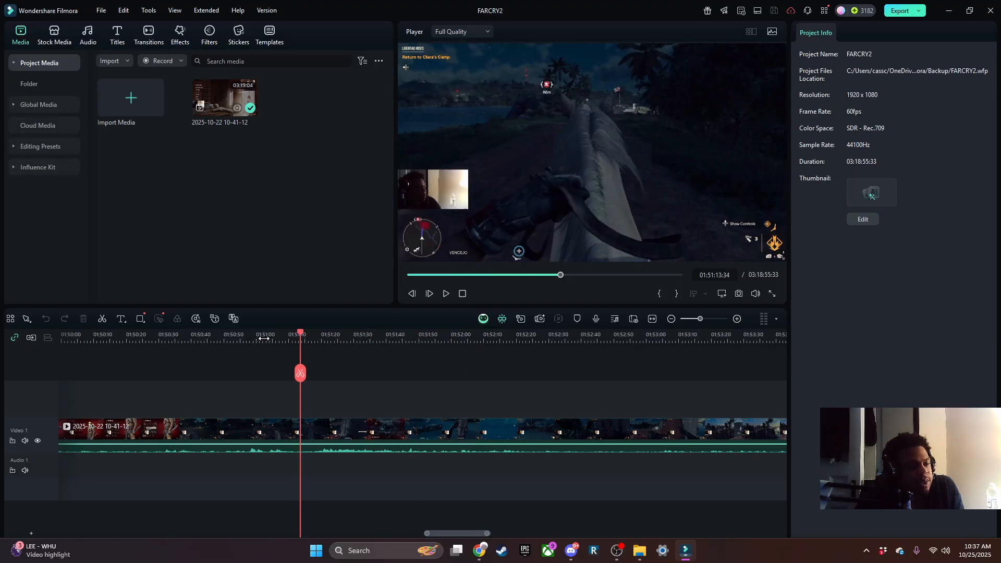
Examine the footage at scattered points between about 01:49:12 and 01:52:55, ending at 01:52:55.
left_click(263, 339)
left_click(180, 338)
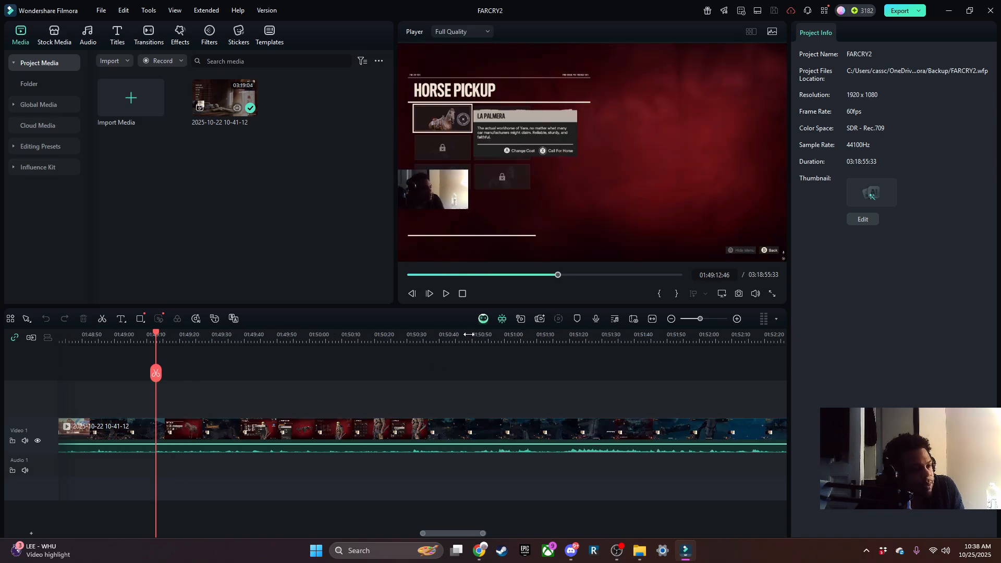
left_click(469, 336)
left_click_drag(604, 363, 316, 366)
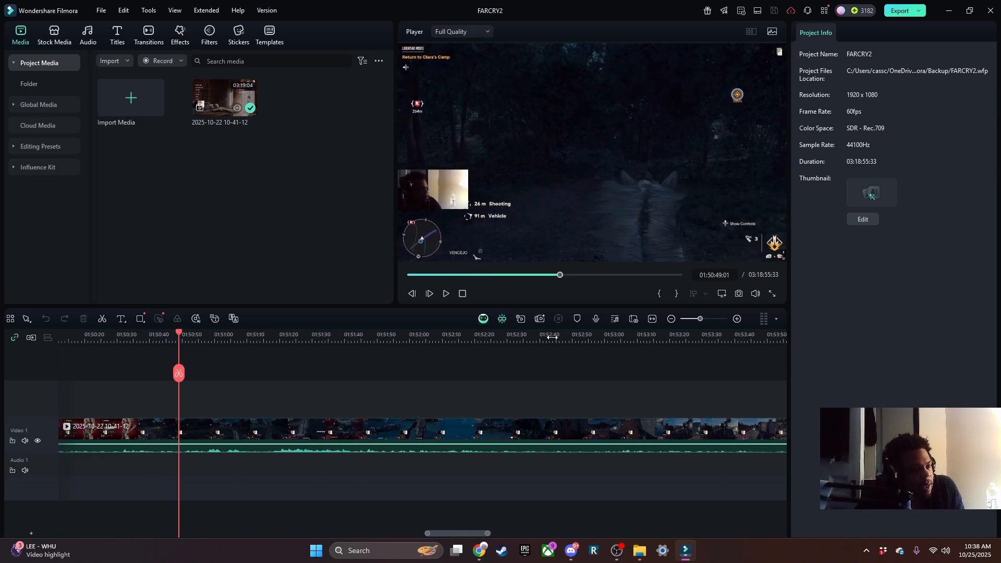
left_click(590, 336)
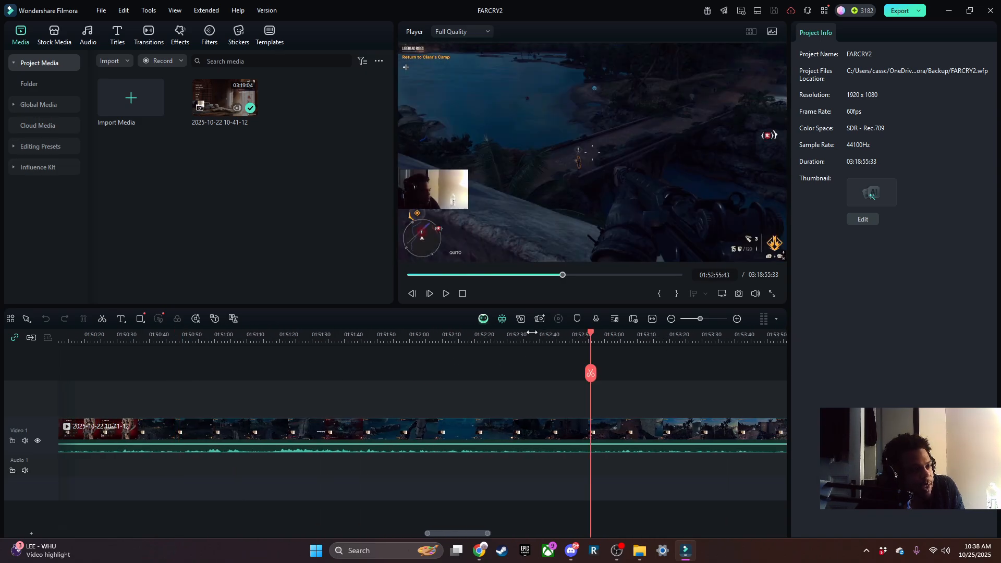
scroll(458, 417, "up", 3)
scroll(363, 356, "down", 5)
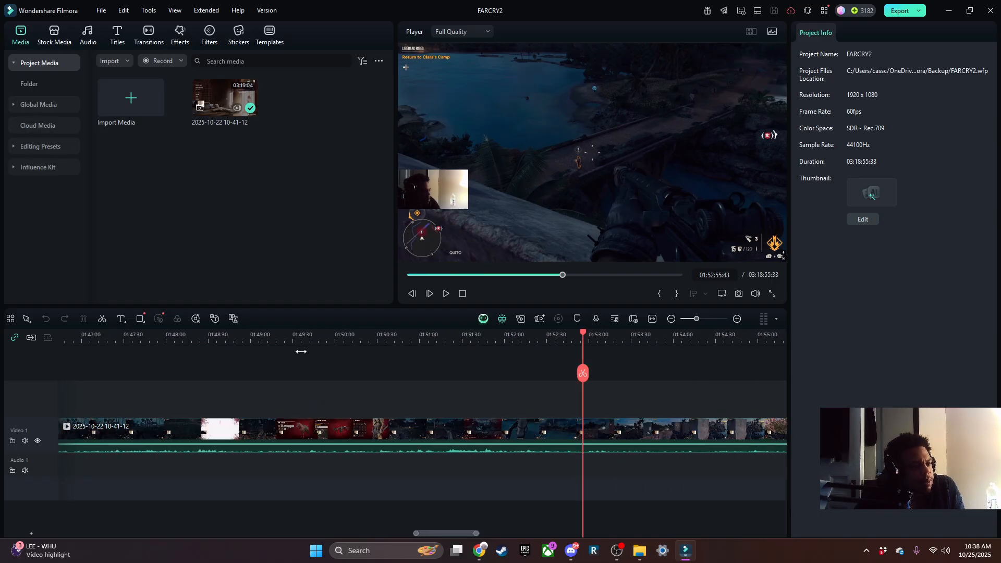
Skim the recording backwards through about 01:26:54, 01:01:20, 00:49:07 and 00:40:24 to its very start.
left_click(129, 337)
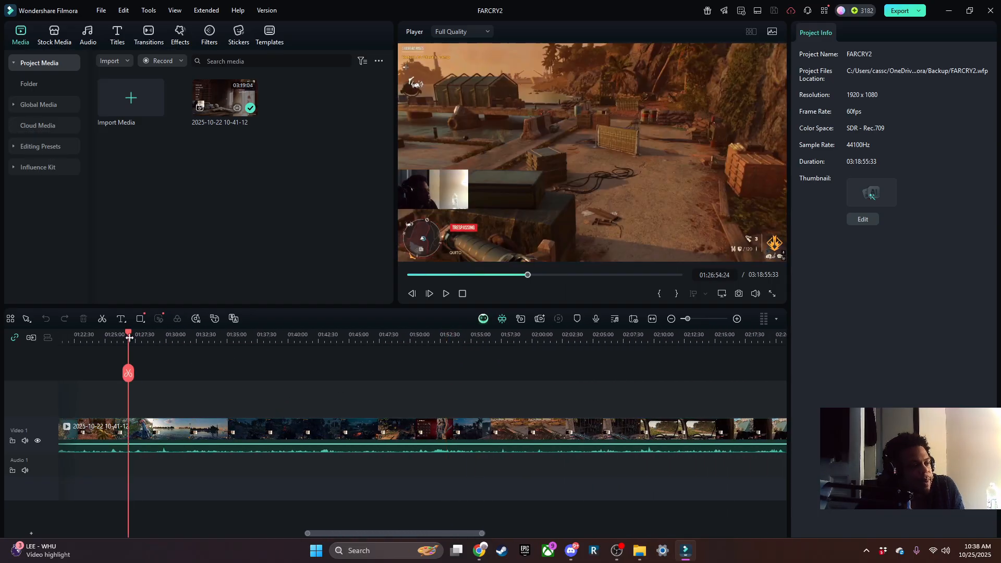
scroll(324, 385, "up", 5)
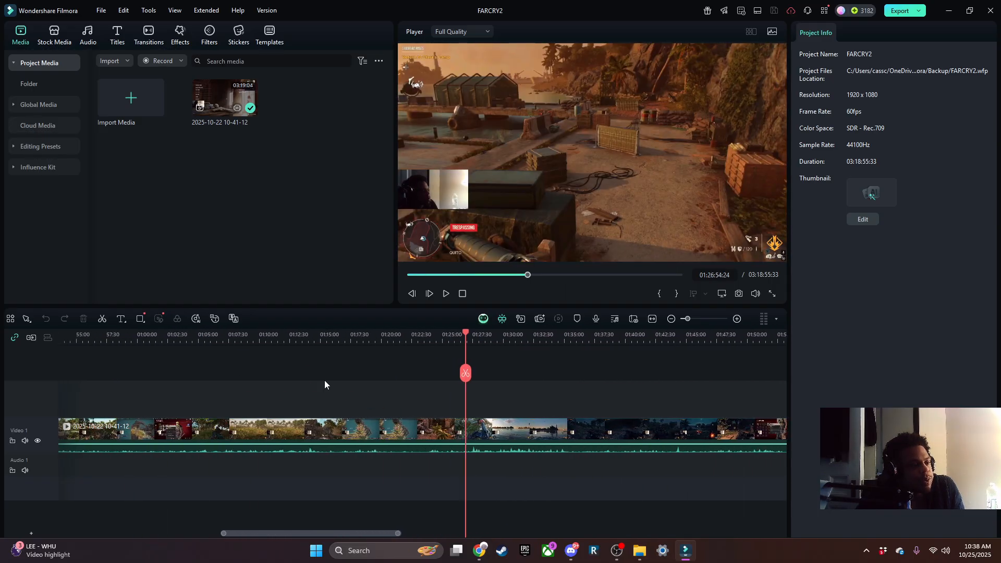
left_click(167, 346)
scroll(313, 385, "up", 4)
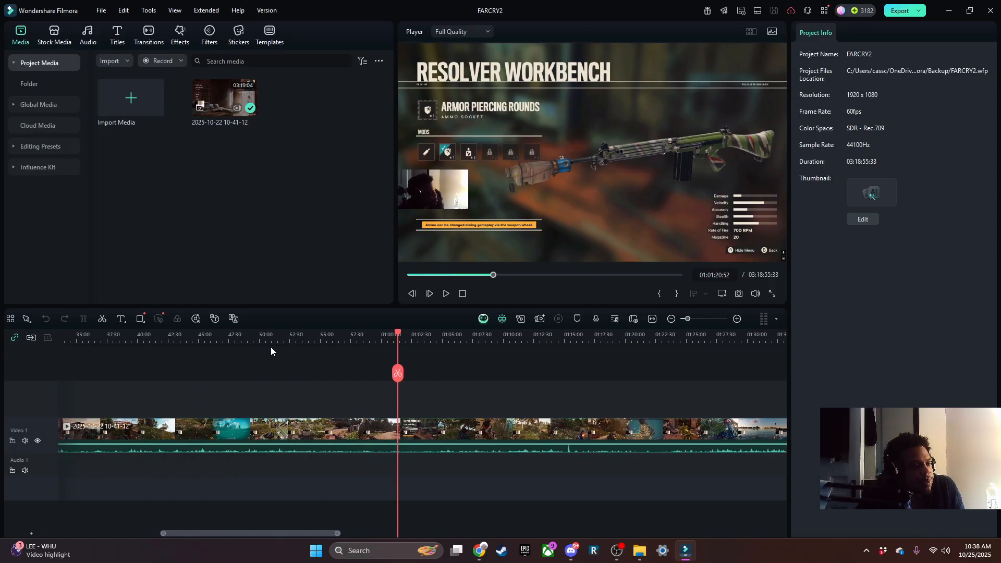
left_click(249, 339)
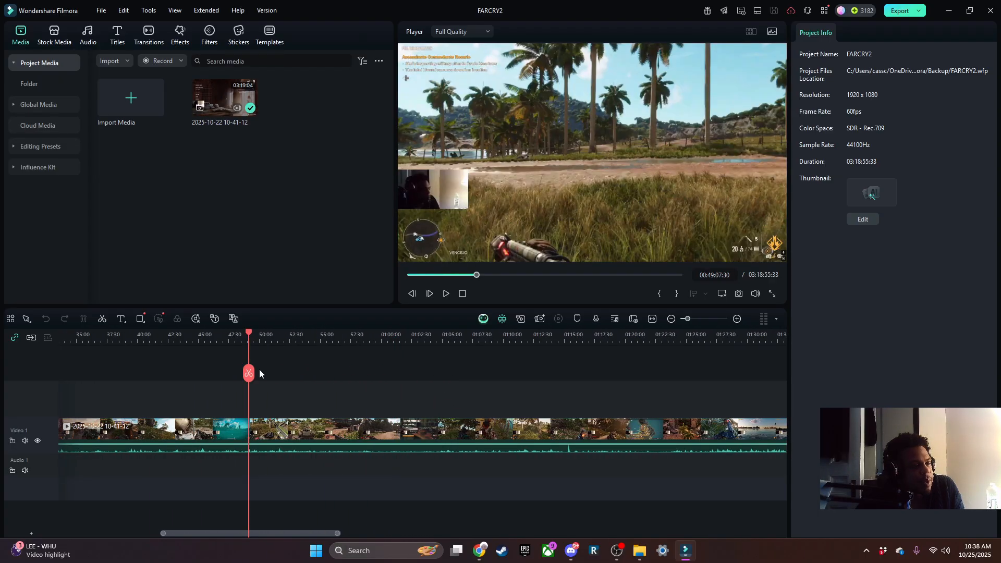
left_click(143, 337)
scroll(480, 387, "up", 5)
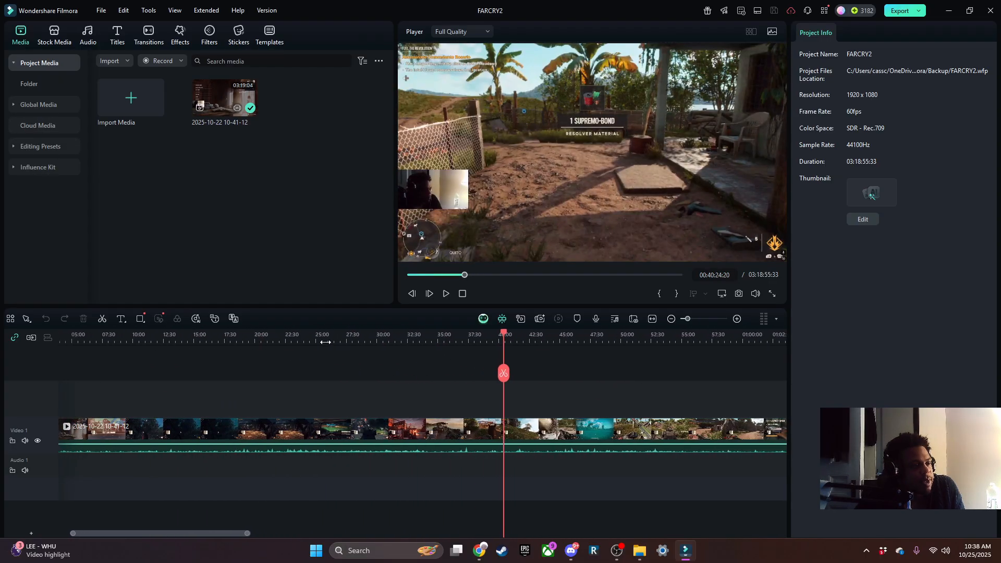
left_click_drag(325, 342, 125, 365)
left_click(59, 339)
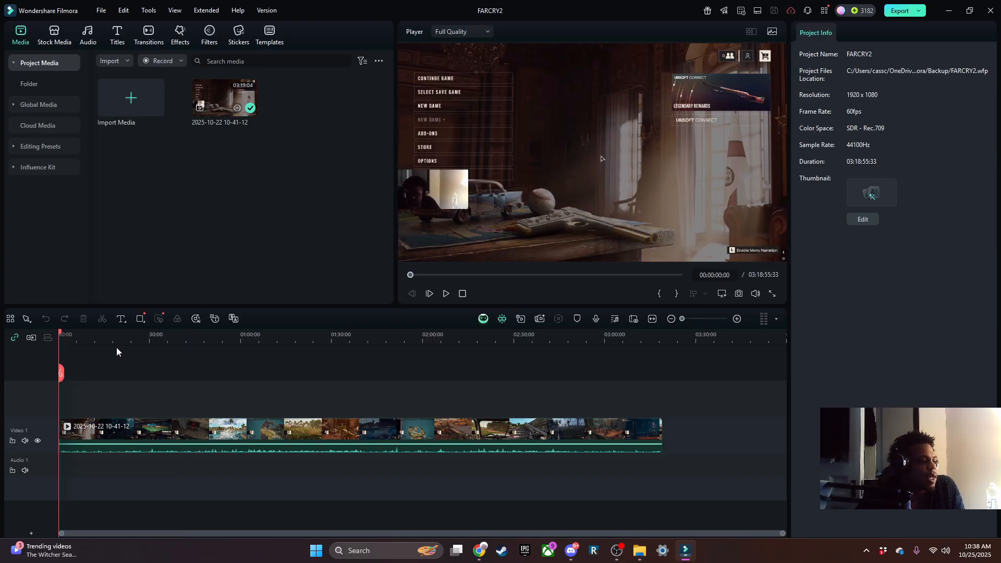
Play the opening at a finer timeline scale and split the recording at 00:00:17:15 and 00:00:15:09.
left_click_drag(118, 340, 513, 339)
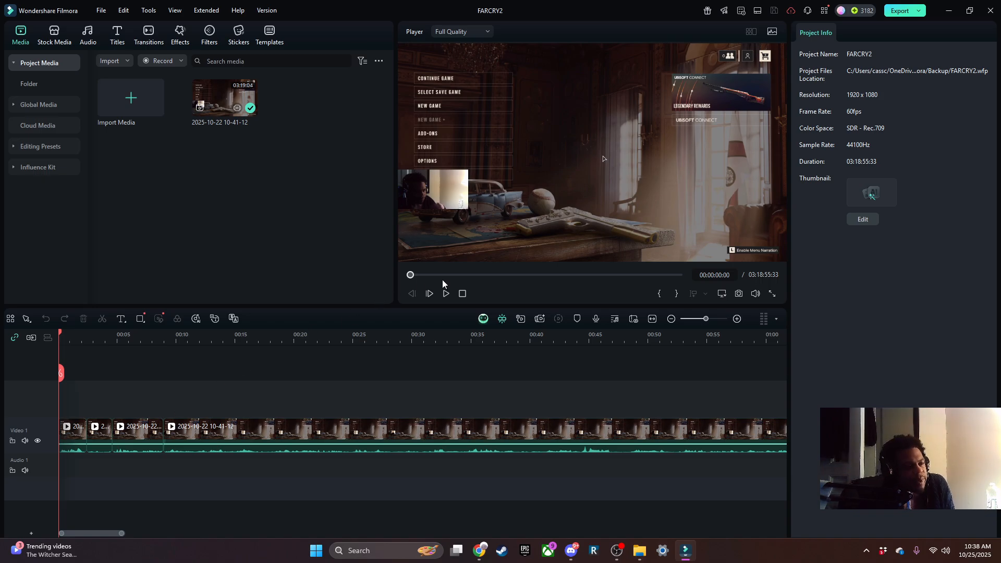
left_click(447, 294)
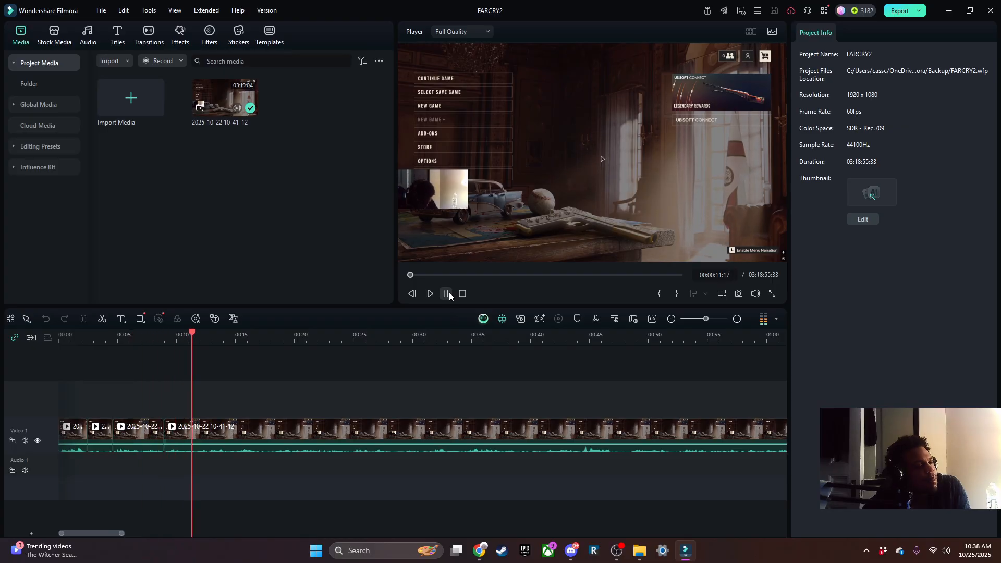
left_click(446, 293)
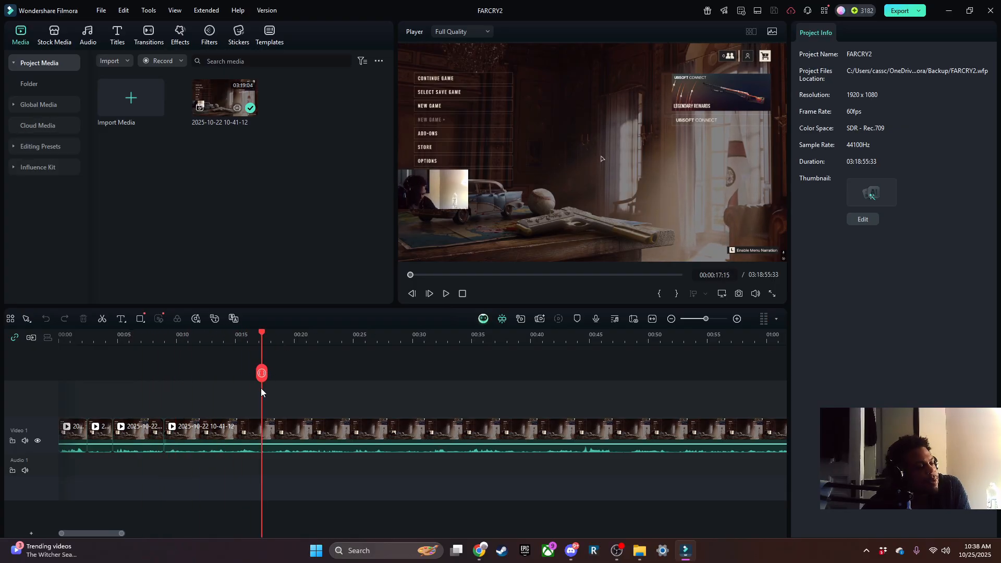
left_click(262, 373)
left_click(236, 353)
left_click(238, 373)
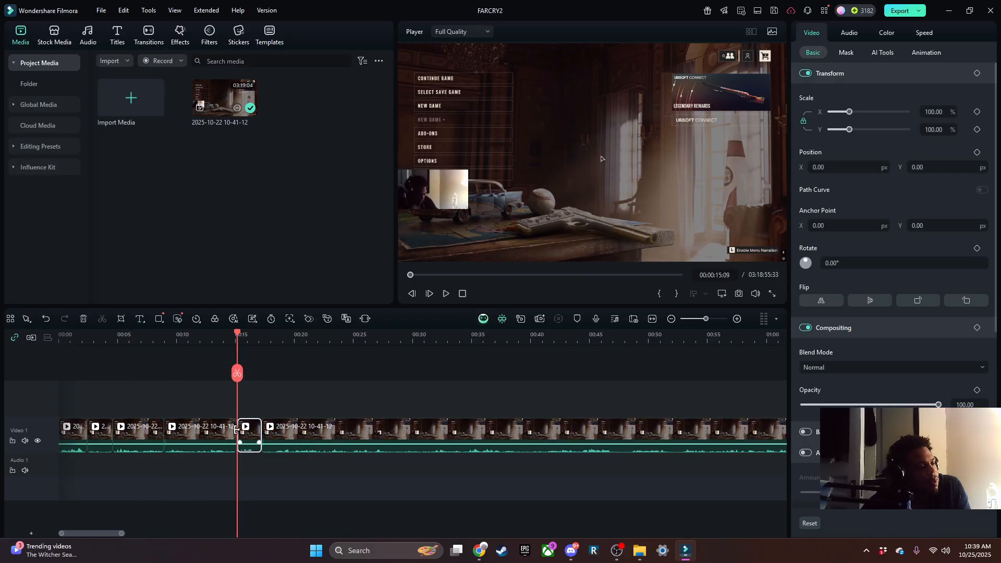
Trim the end of the clip before the 00:00:15:09 cut to about 00:00:13 and trim the start of the last clip.
left_click_drag(235, 429, 214, 428)
left_click(445, 294)
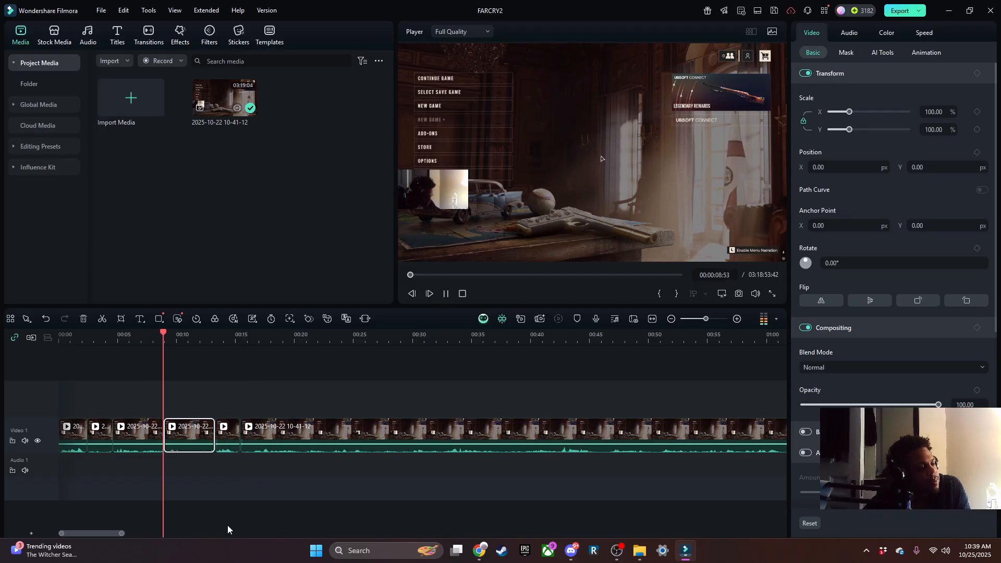
left_click_drag(240, 437, 257, 482)
left_click_drag(247, 334, 148, 343)
left_click(329, 332)
Play the trimmed opening, split the last clip further along and trim the clip edge at that cut.
left_click(446, 294)
left_click_drag(481, 360, 174, 344)
left_click(445, 293)
left_click(333, 354)
left_click(333, 354)
left_click_drag(332, 438, 256, 439)
Replay the latest cuts and split the remaining recording at 00:00:18:52.
left_click(113, 336)
left_click(446, 294)
left_click(445, 293)
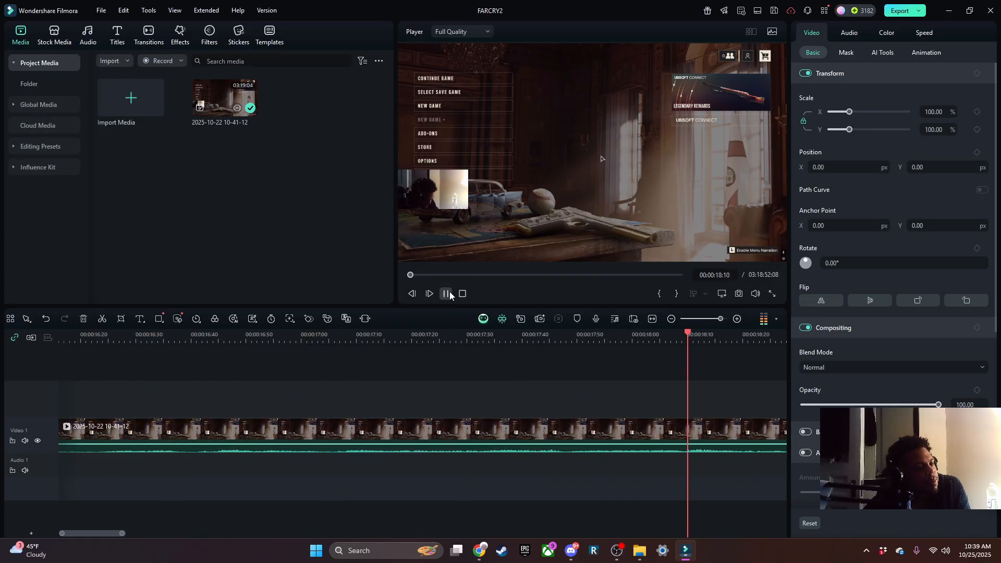
left_click(561, 354)
left_click_drag(542, 334, 278, 332)
left_click_drag(165, 438, 164, 440)
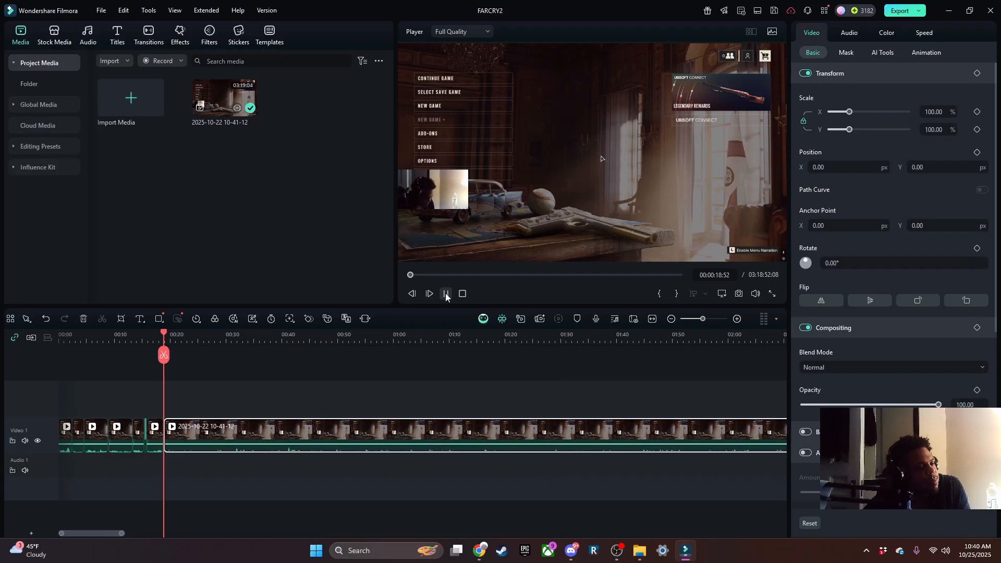
Split the recording at 00:00:22:57 and trim about 5 seconds from the start of the following clip.
left_click(445, 293)
left_click_drag(276, 337, 286, 383)
key("space")
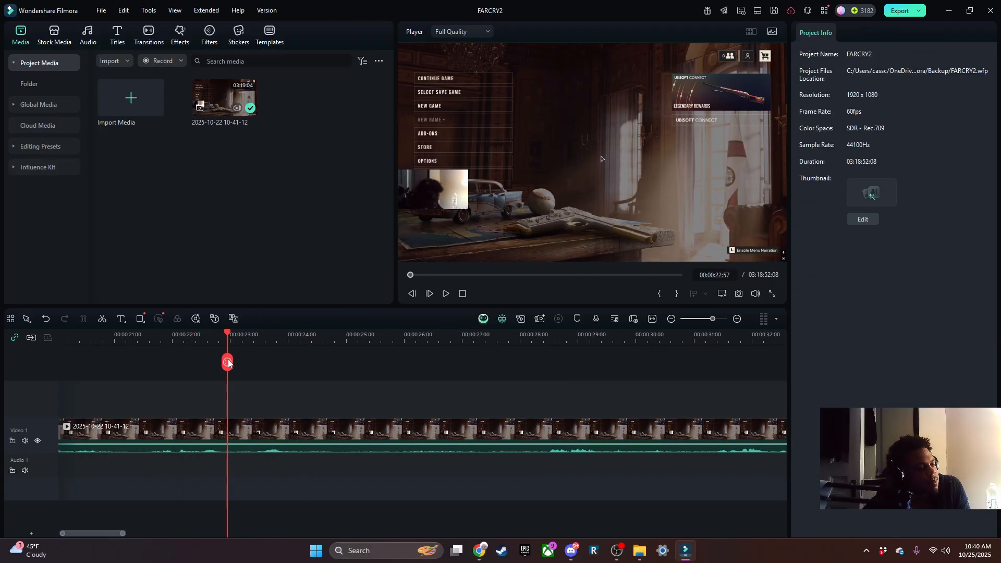
left_click(227, 361)
left_click(446, 293)
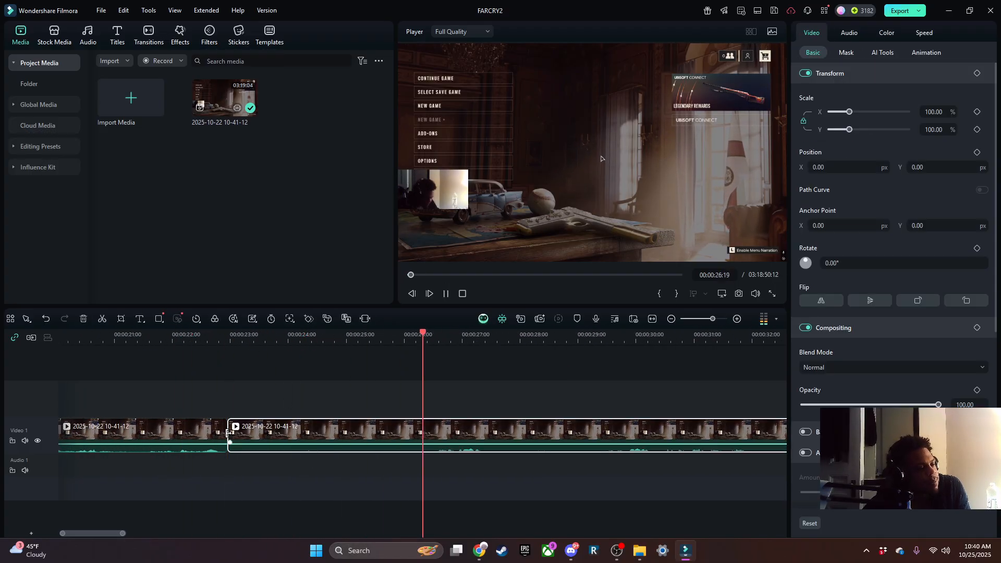
left_click_drag(229, 439, 419, 440)
Replay the section around the 00:00:22:57 cut and split the recording at 00:00:29:07.
left_click(204, 336)
left_click(446, 293)
left_click(268, 336)
left_click(119, 334)
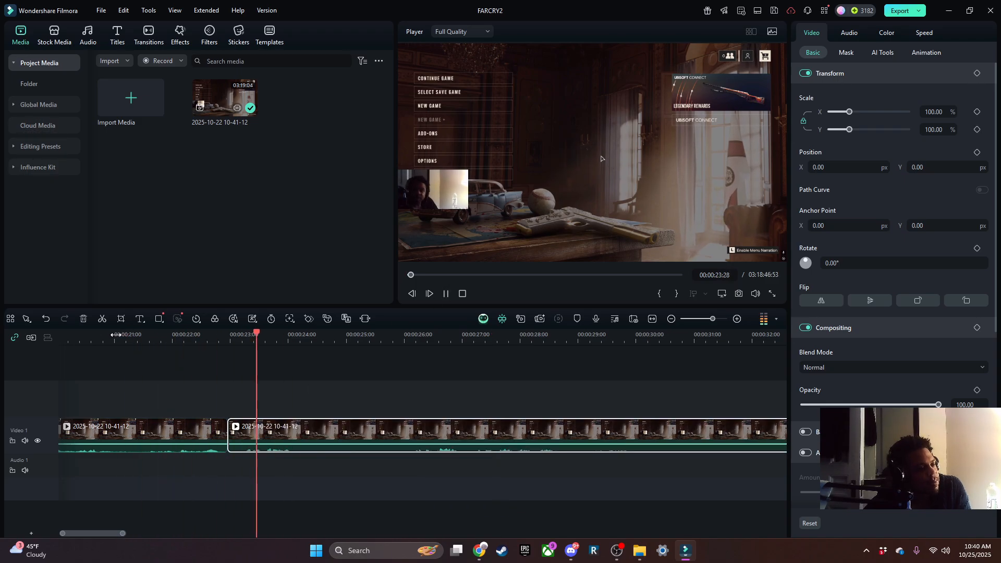
left_click(446, 294)
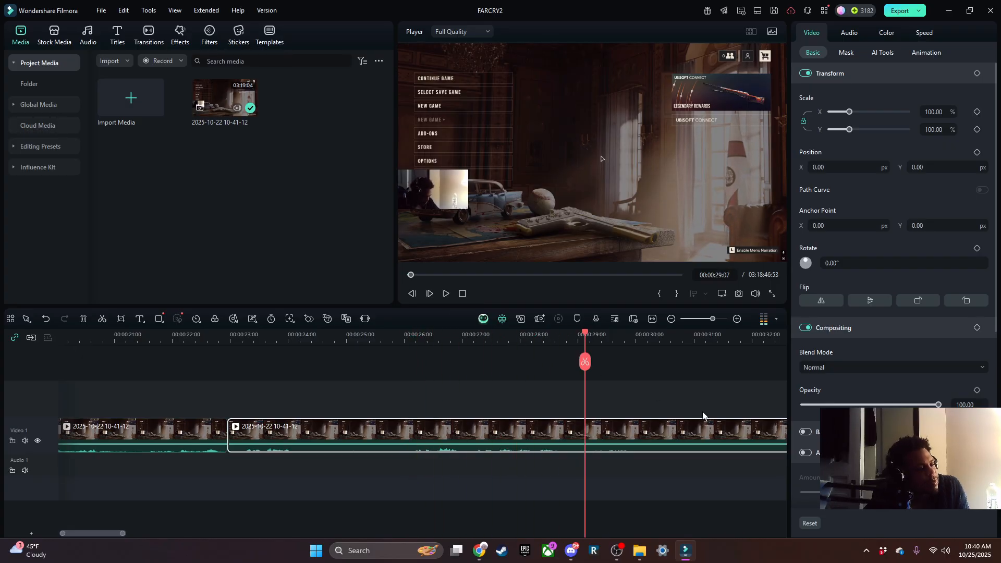
left_click(582, 362)
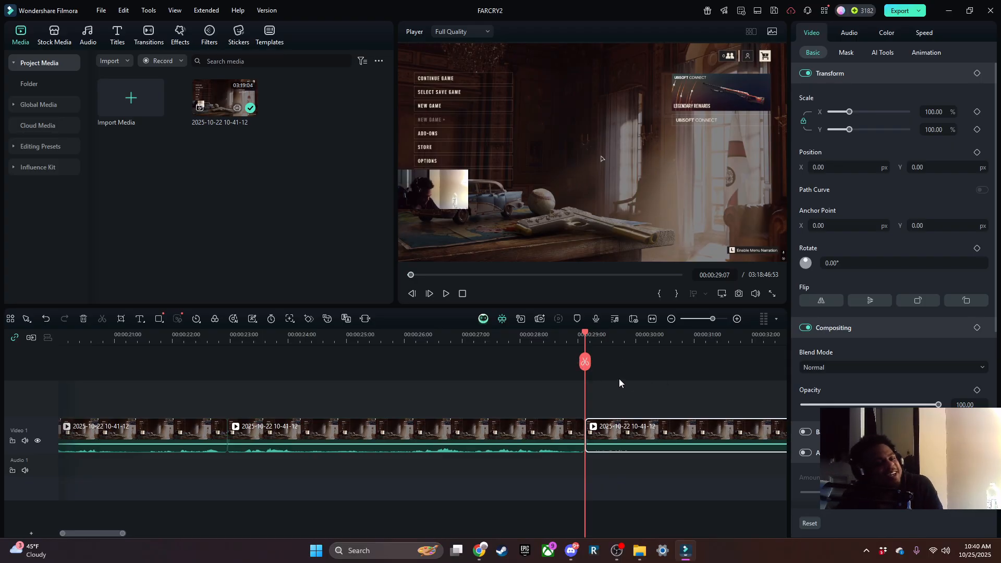
Preview the clip after the 00:00:29:07 cut and trim about 4.4 seconds from its start.
left_click(446, 294)
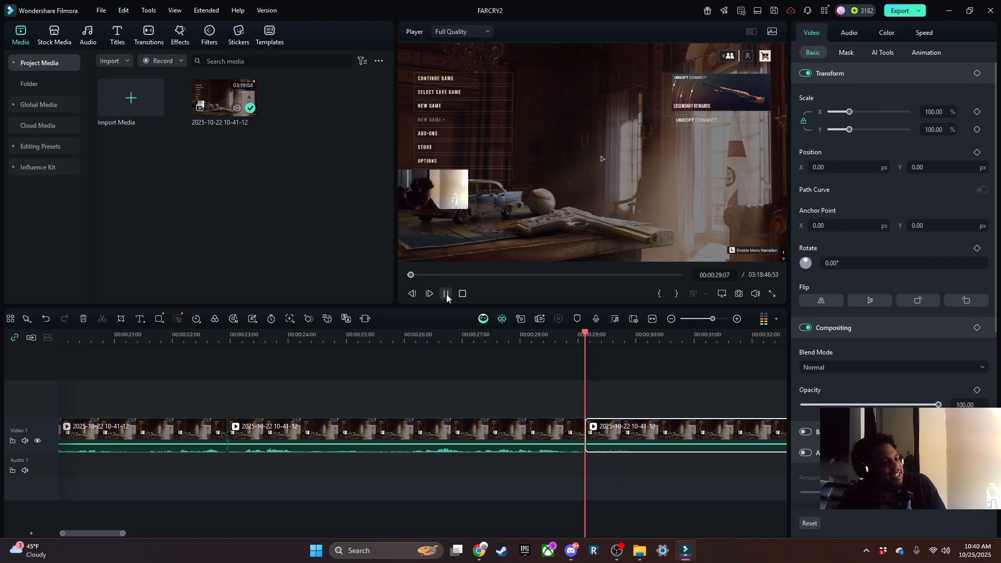
left_click_drag(632, 390, 305, 387)
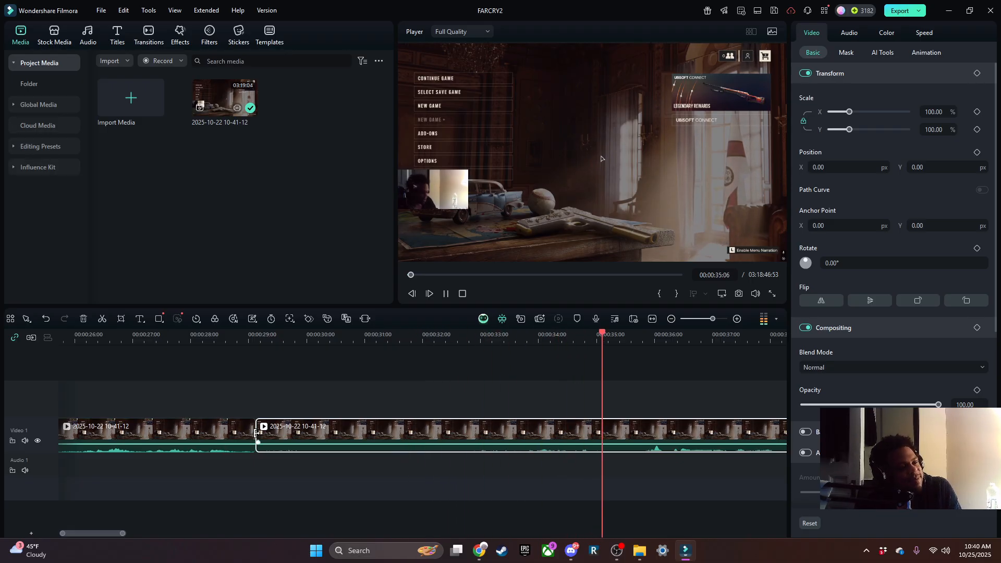
left_click_drag(255, 433, 425, 473)
left_click_drag(510, 464, 513, 465)
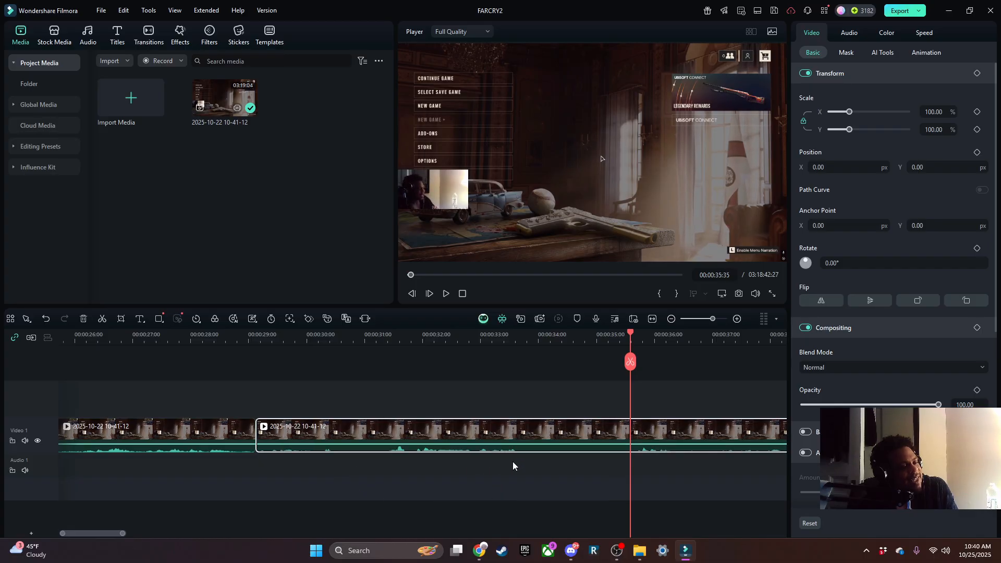
Split the recording at 00:00:30:52 and trim about 25 frames from the start of the following clip.
left_click(230, 337)
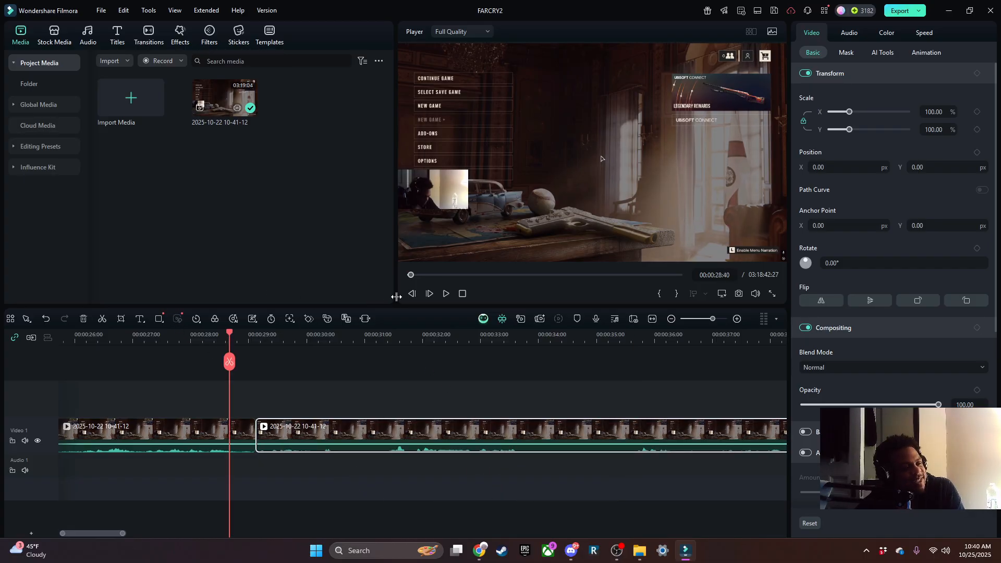
left_click(446, 294)
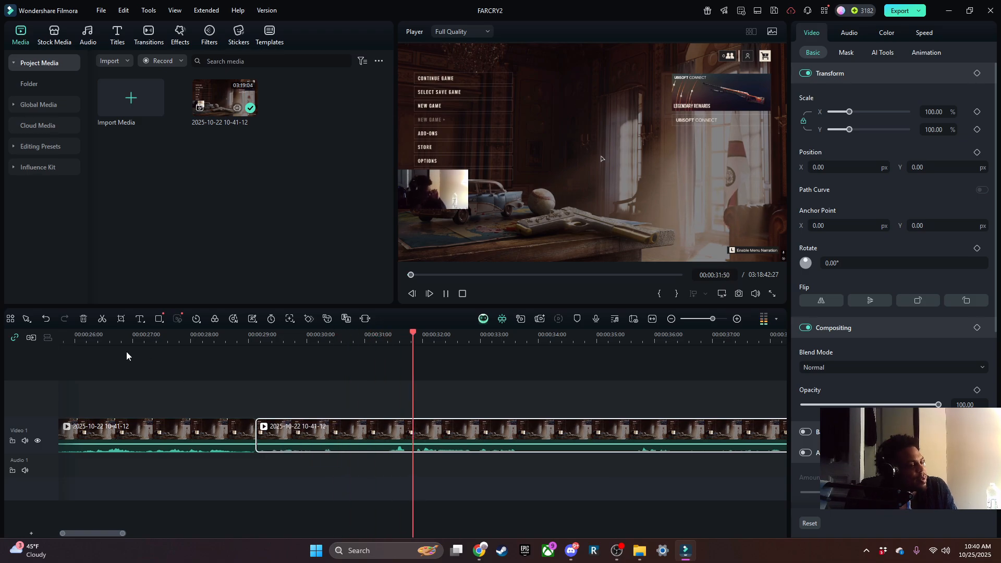
left_click(97, 336)
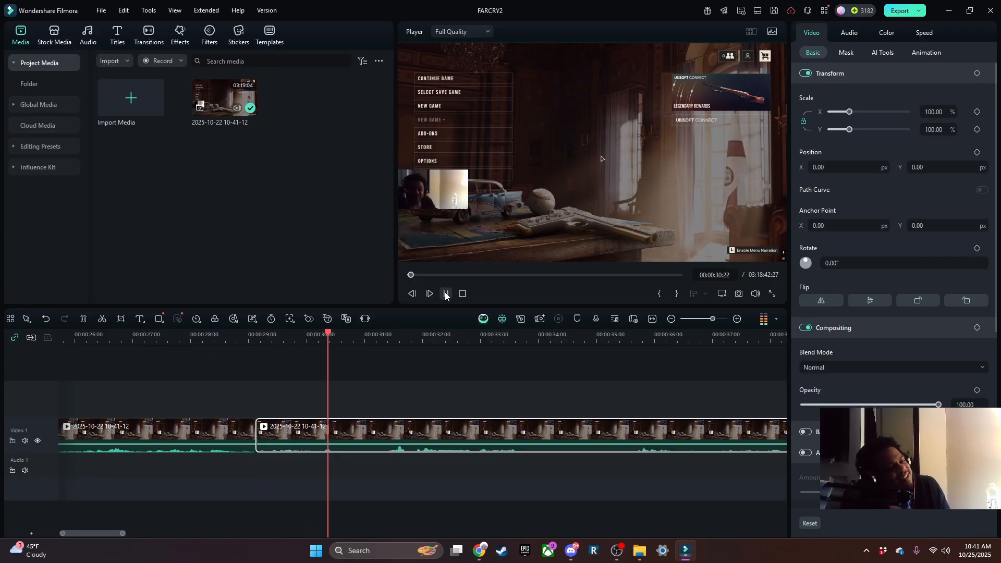
key("space")
left_click(352, 370)
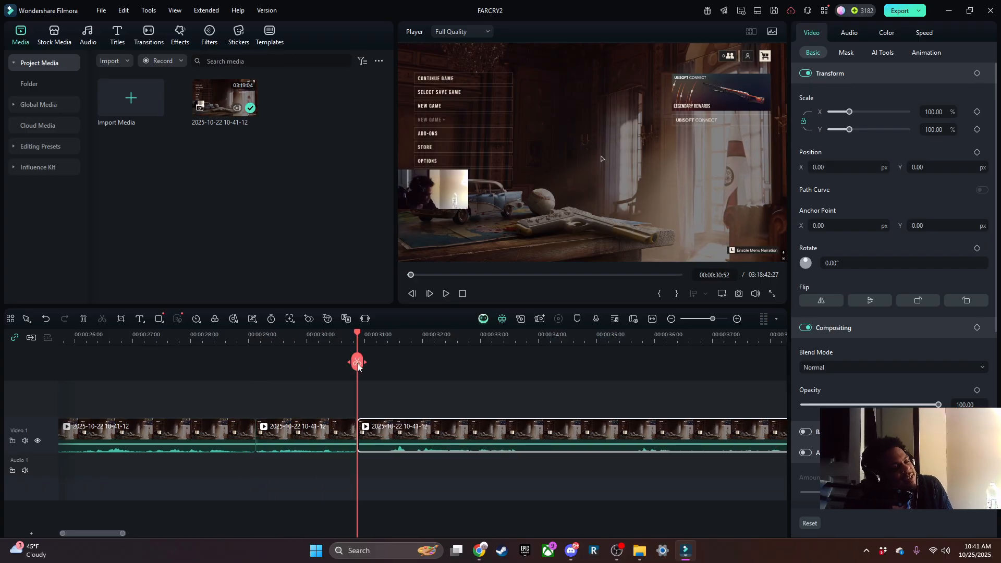
left_click_drag(359, 442, 385, 444)
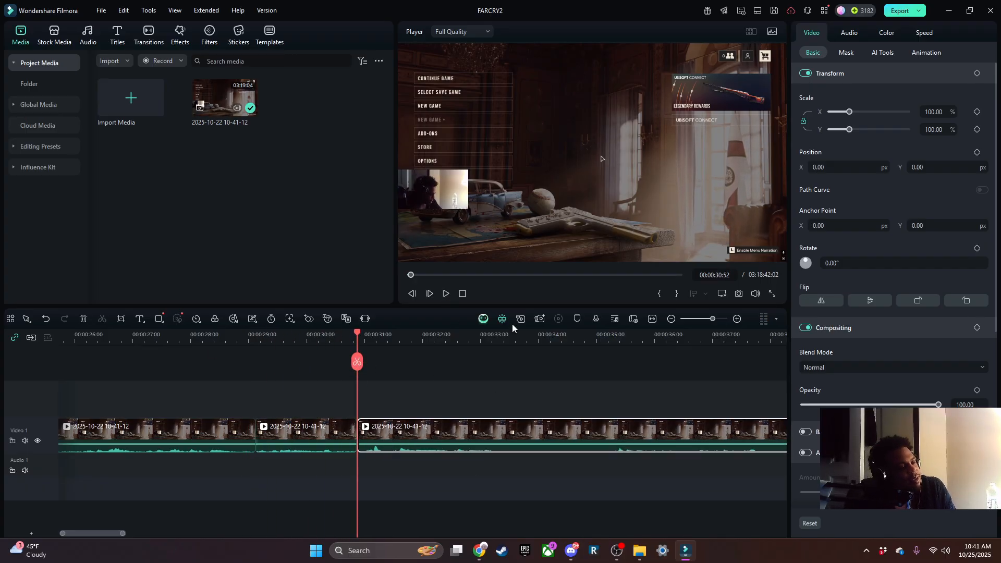
Split the recording at 00:00:33:36 and trim about 1.5 seconds from the start of the following clip.
left_click(447, 294)
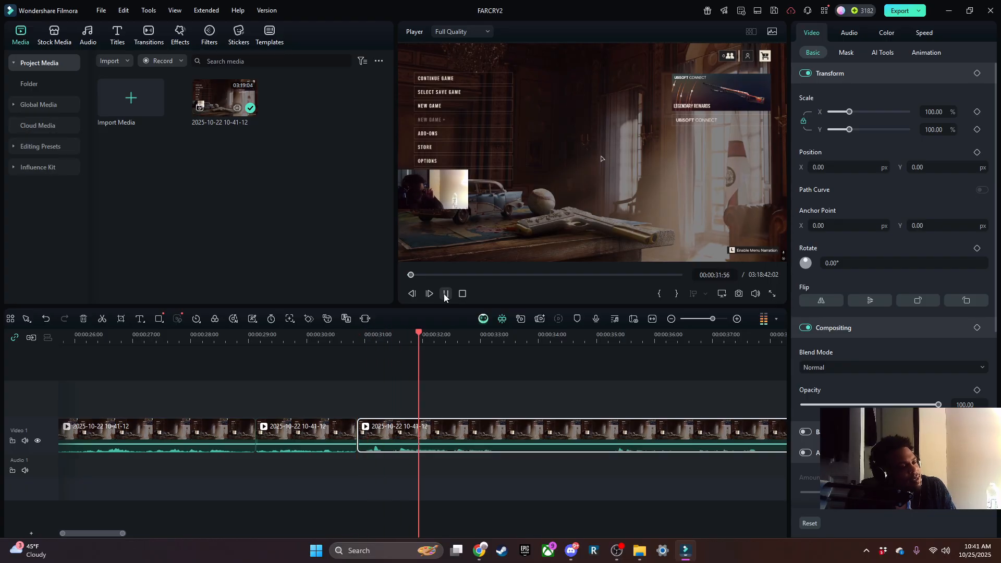
left_click(445, 293)
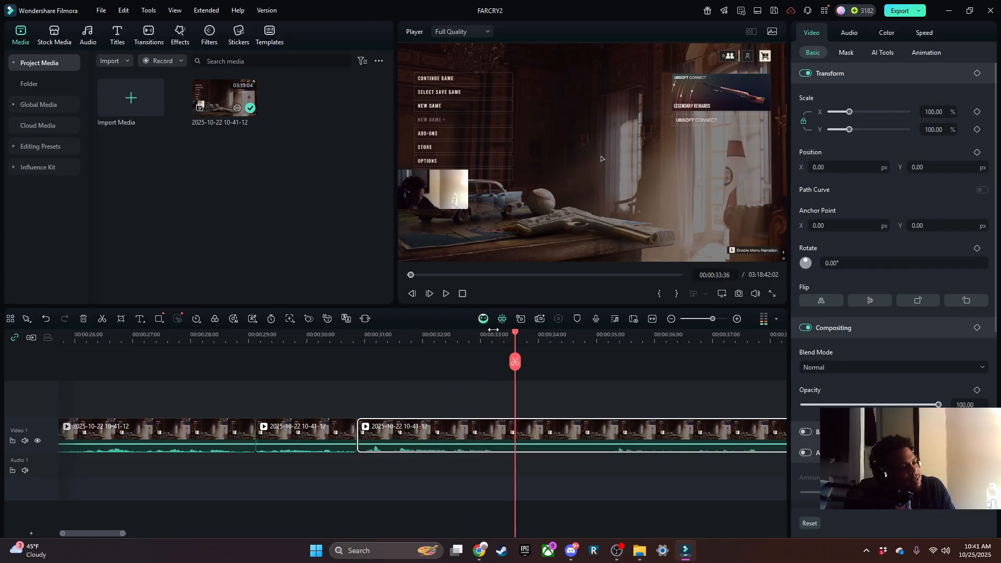
left_click(517, 362)
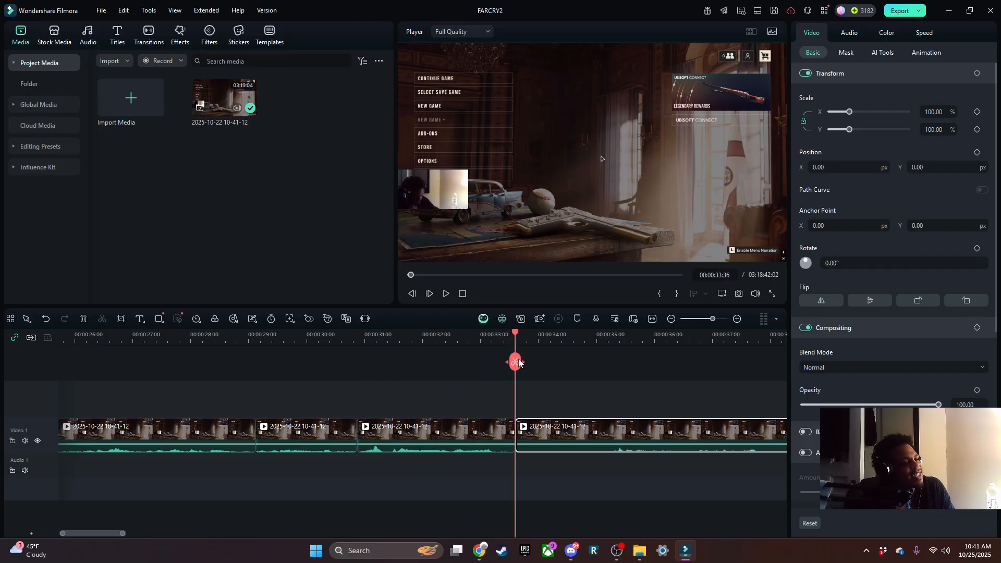
left_click(446, 293)
scroll(503, 373, "right", 5)
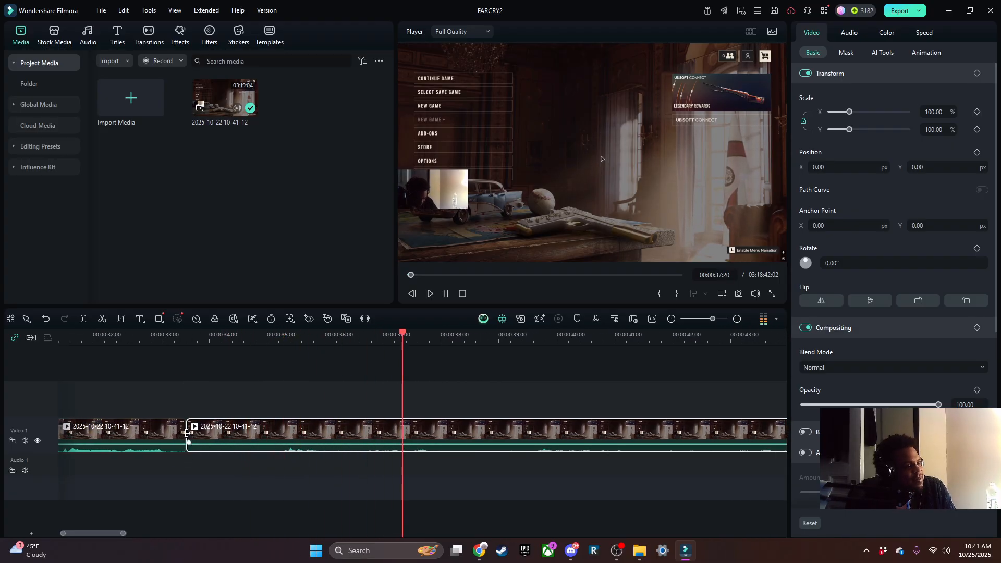
left_click_drag(188, 432, 274, 473)
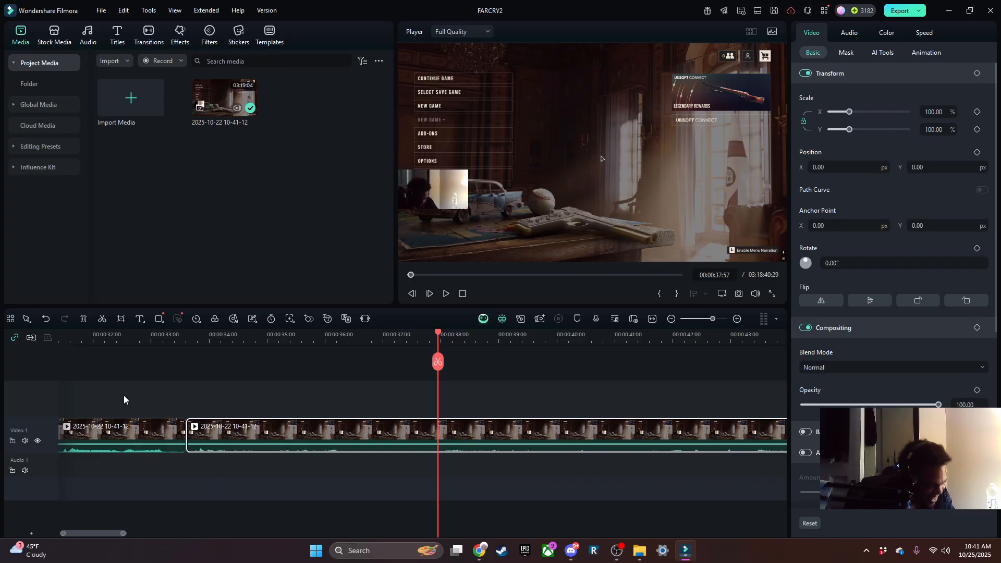
Replay across the 00:00:33:36 cut, split the recording at about 00:00:36:25, and trim about 1.4 seconds from the following clip's start.
left_click(133, 334)
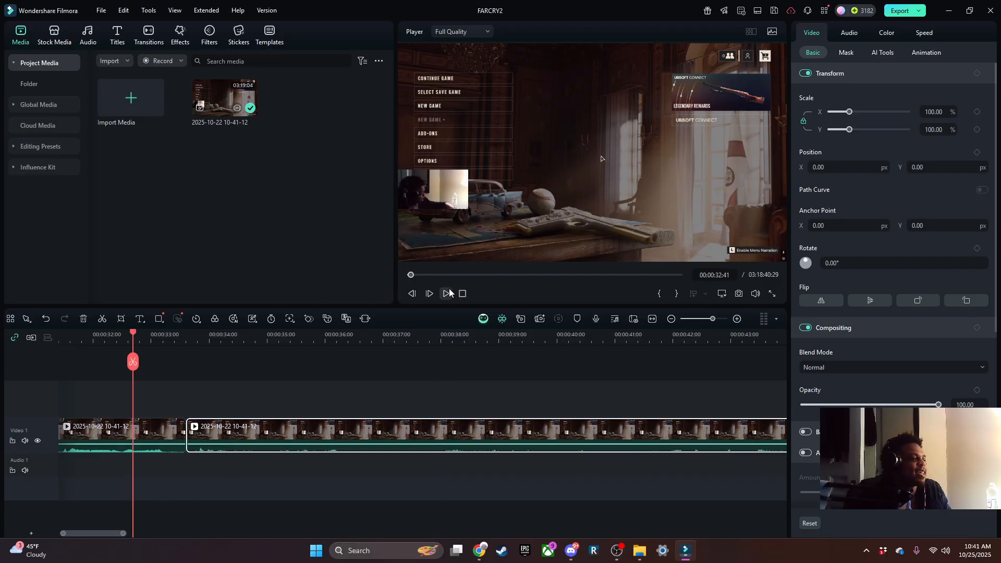
left_click(446, 294)
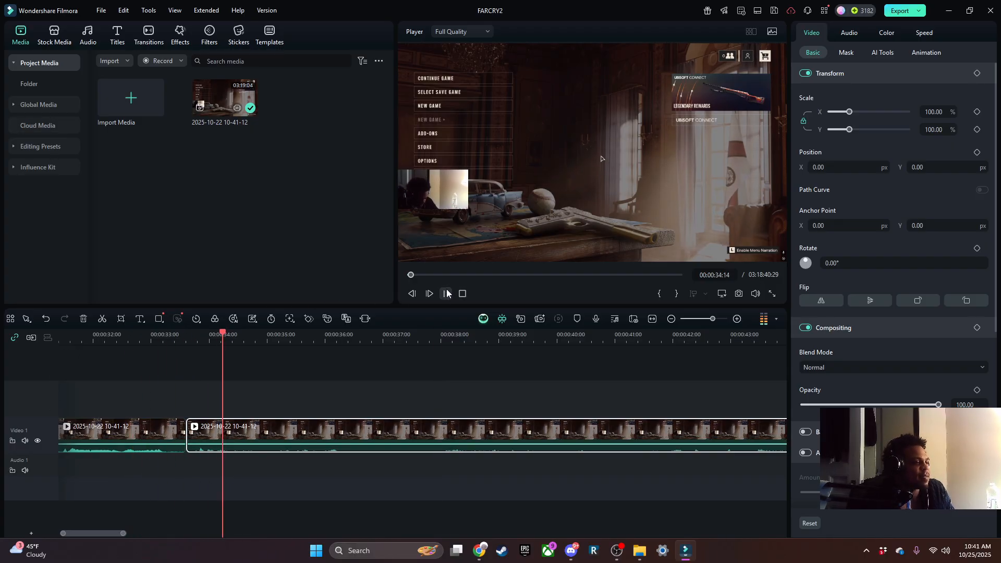
left_click(447, 293)
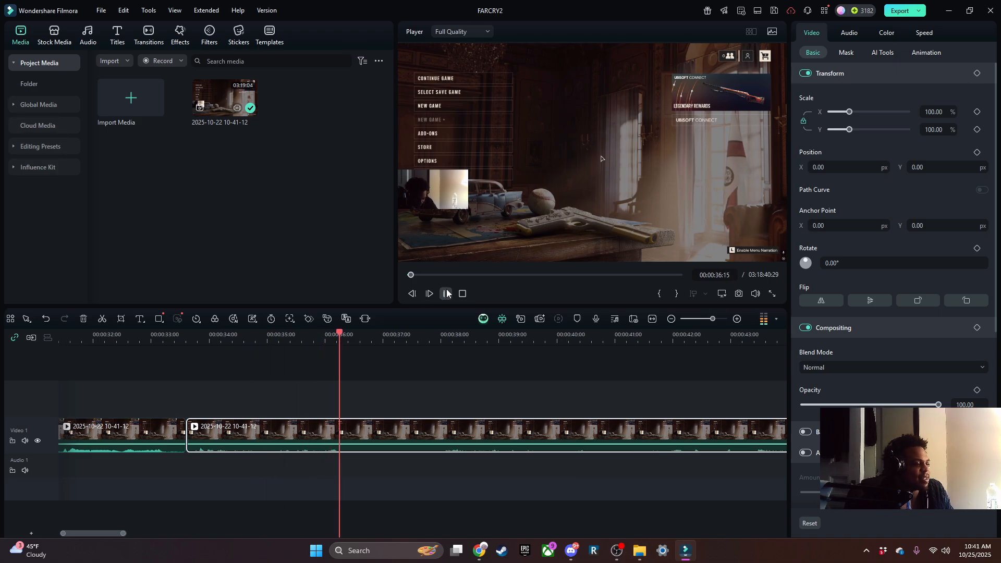
left_click(346, 368)
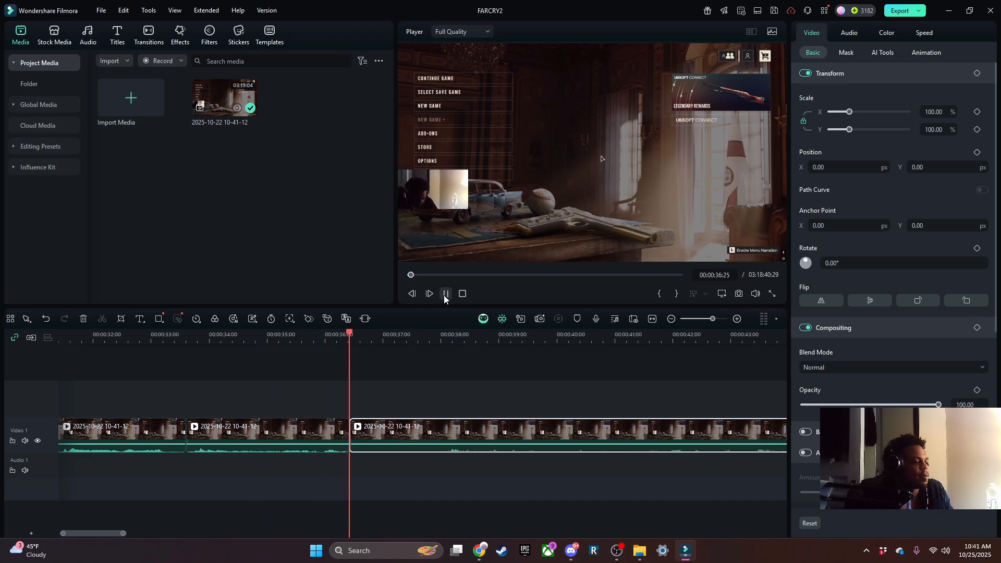
left_click(445, 294)
scroll(253, 391, "right", 3)
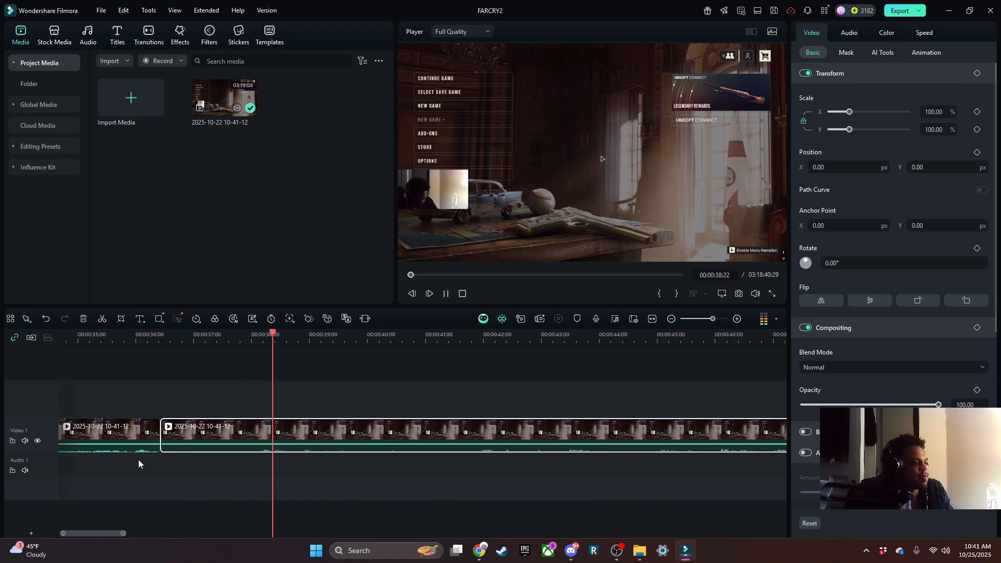
left_click_drag(161, 432, 256, 432)
Preview the recording across the cut near 00:00:36:25 and split it at 00:00:42:50.
left_click(131, 338)
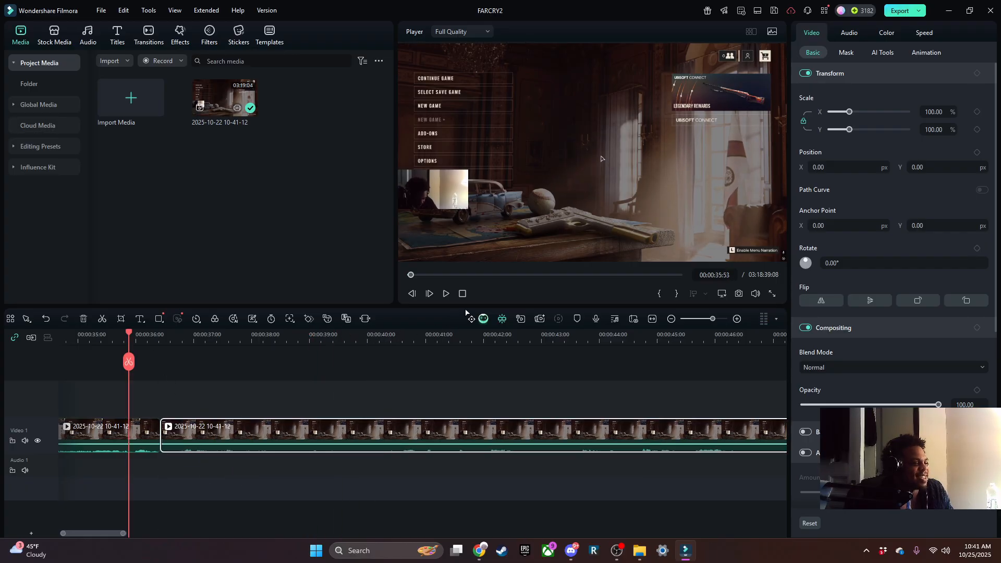
left_click(446, 294)
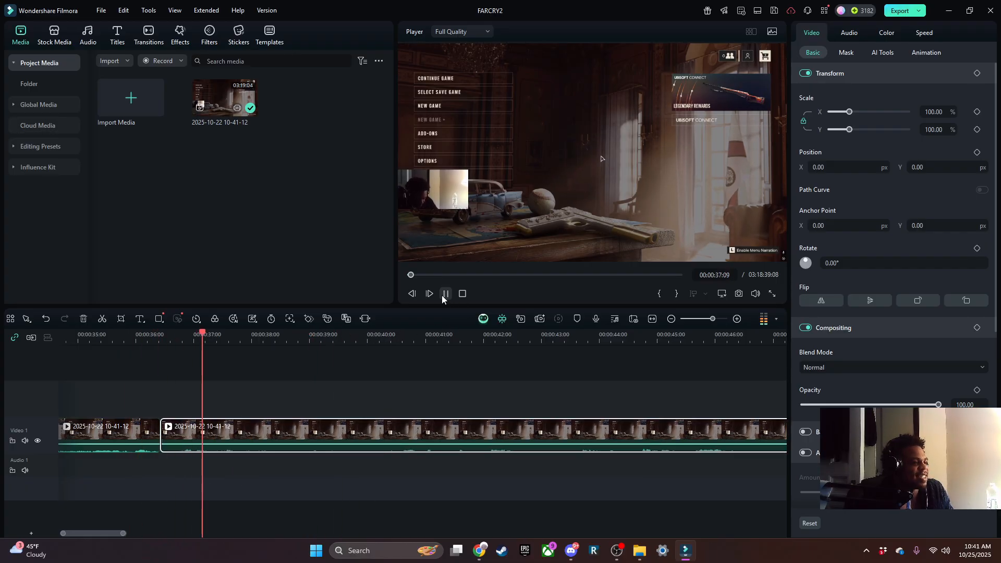
left_click(445, 295)
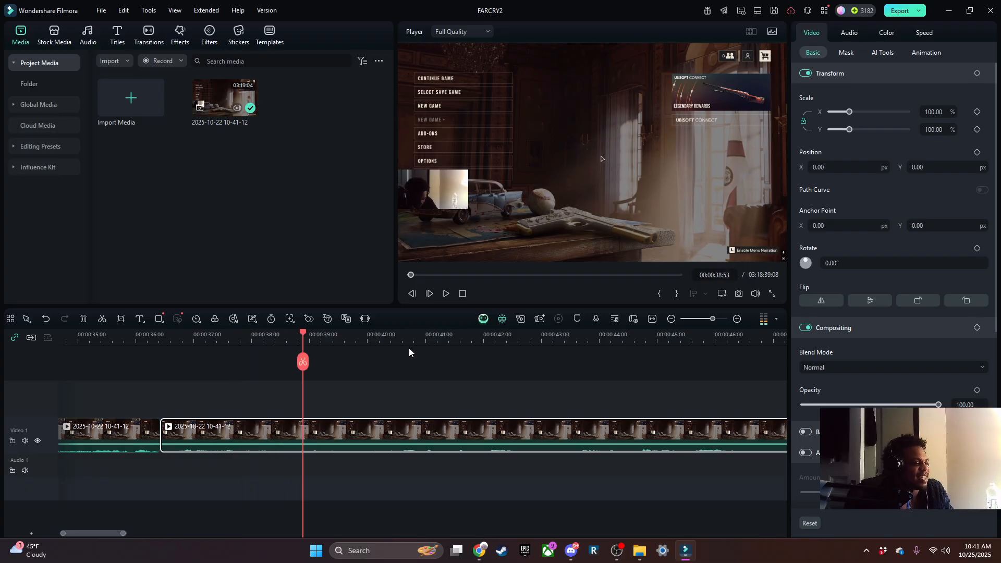
left_click(446, 294)
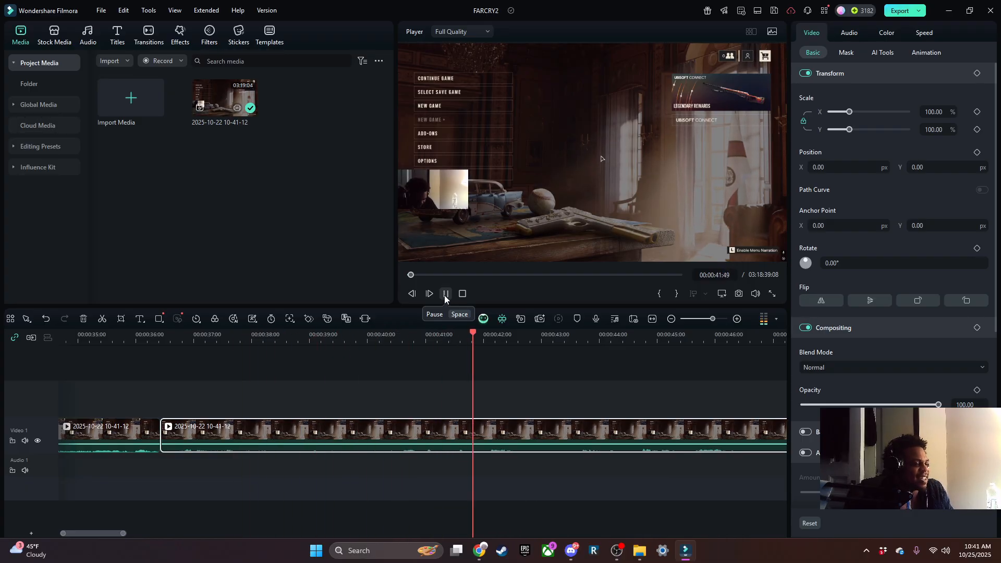
left_click(445, 294)
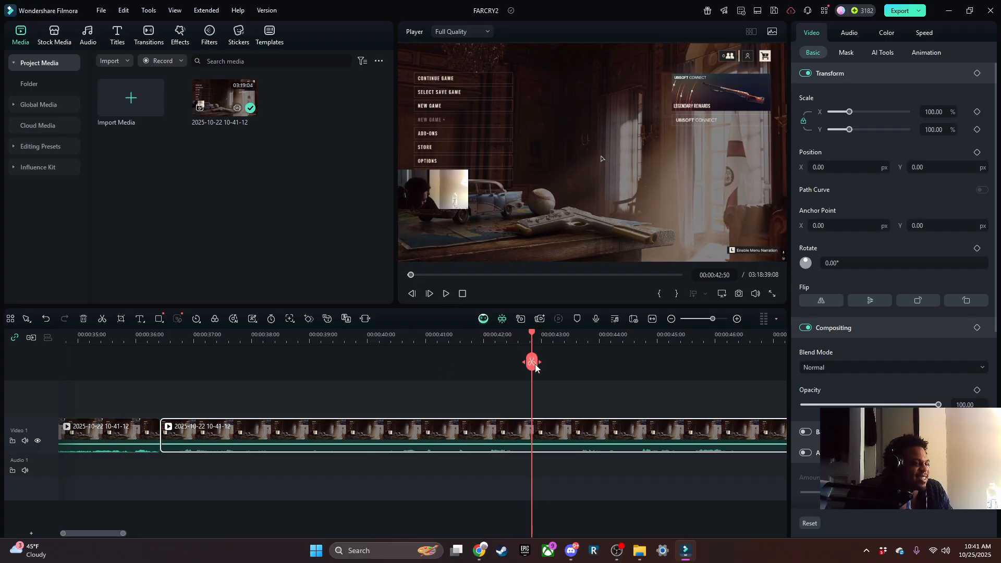
scroll(655, 403, "right", 5)
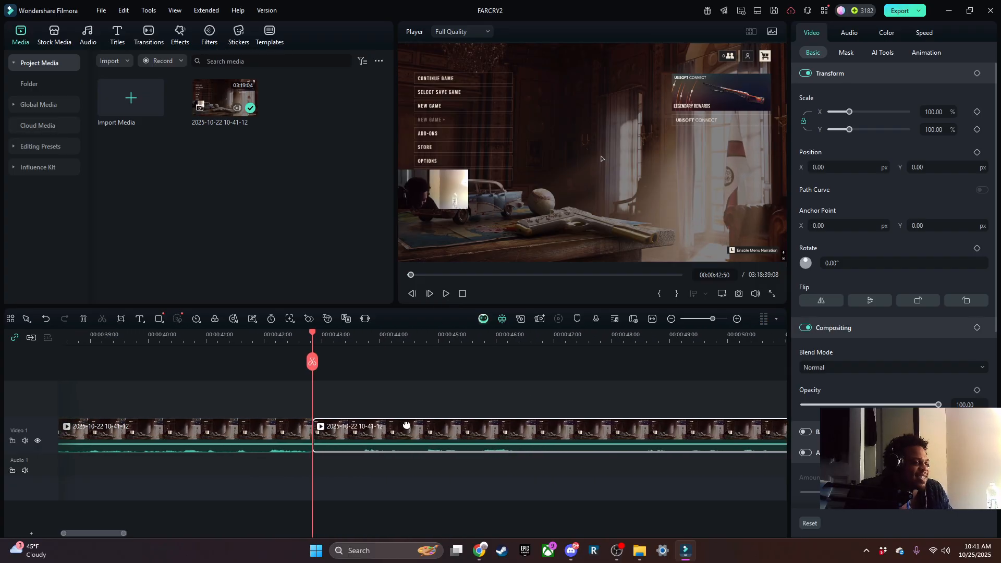
Preview the clip after the 00:00:42:50 cut, split it at 00:00:47:01, and trim about one second from the following clip's start.
left_click(446, 295)
scroll(495, 396, "right", 3)
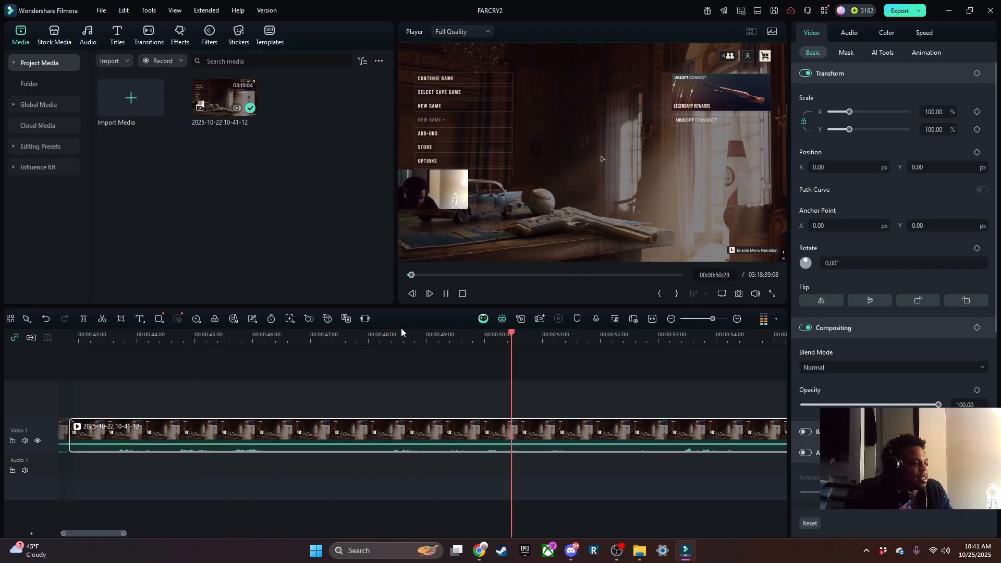
left_click(229, 337)
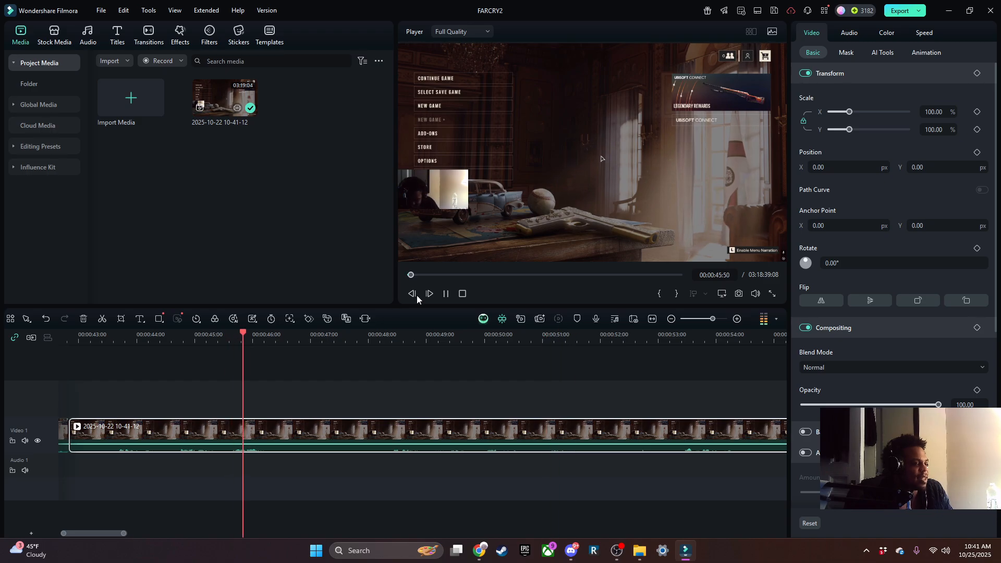
left_click(445, 292)
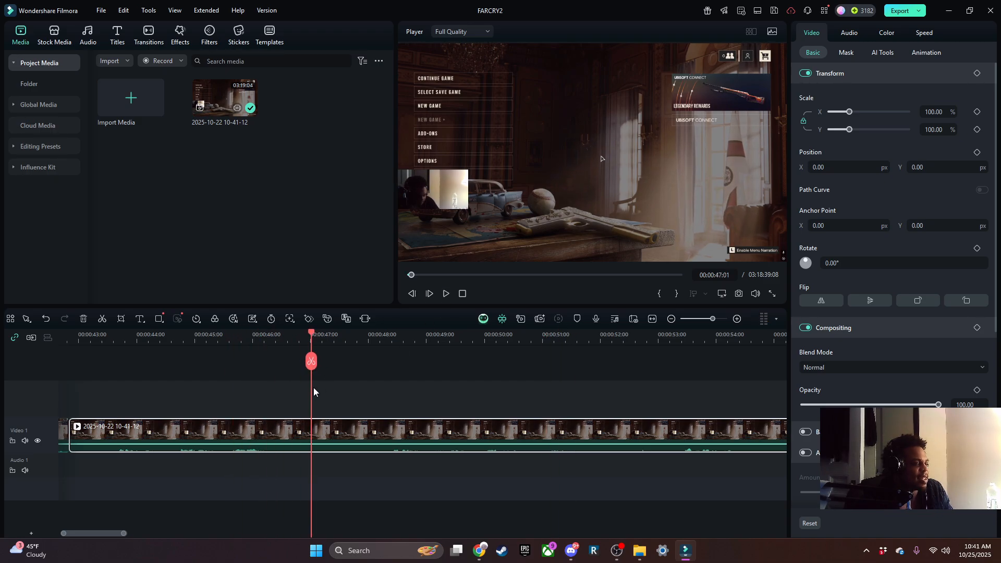
left_click(311, 360)
left_click_drag(313, 440, 362, 499)
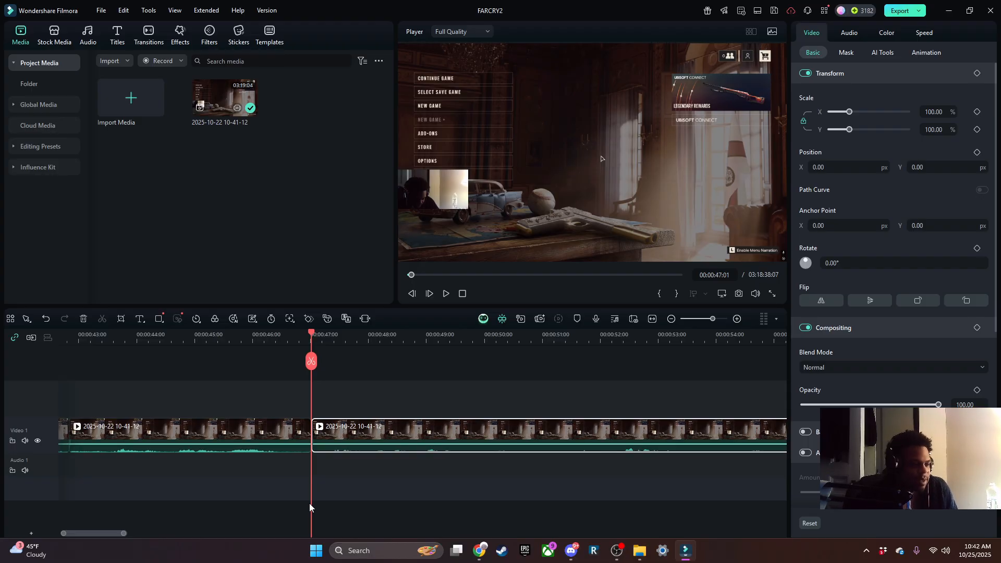
Play back the edited opening from the beginning of the timeline to just before the 00:00:47:01 cut.
left_click(85, 334)
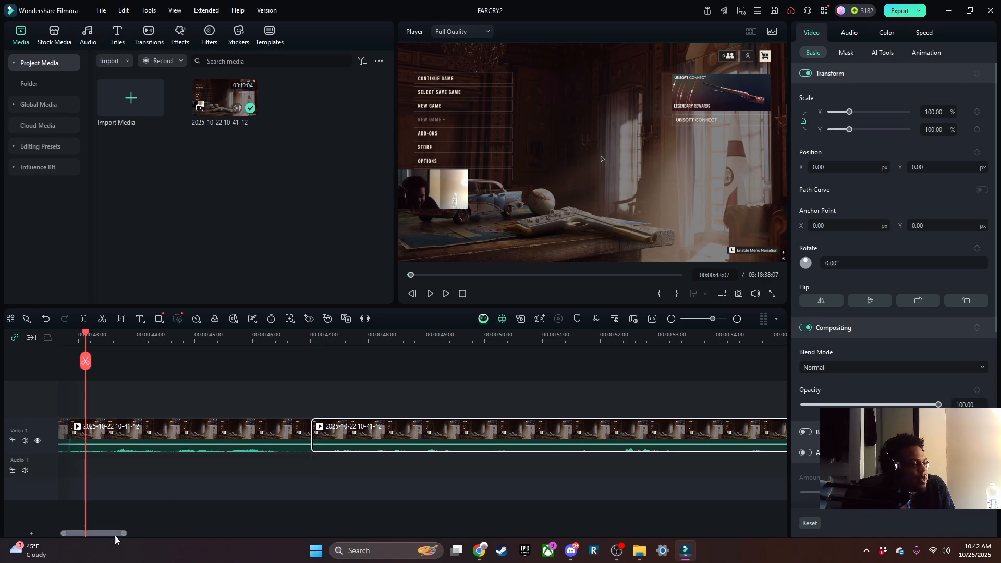
left_click_drag(113, 534, 85, 536)
left_click(64, 336)
left_click(446, 294)
scroll(335, 442, "down", 3)
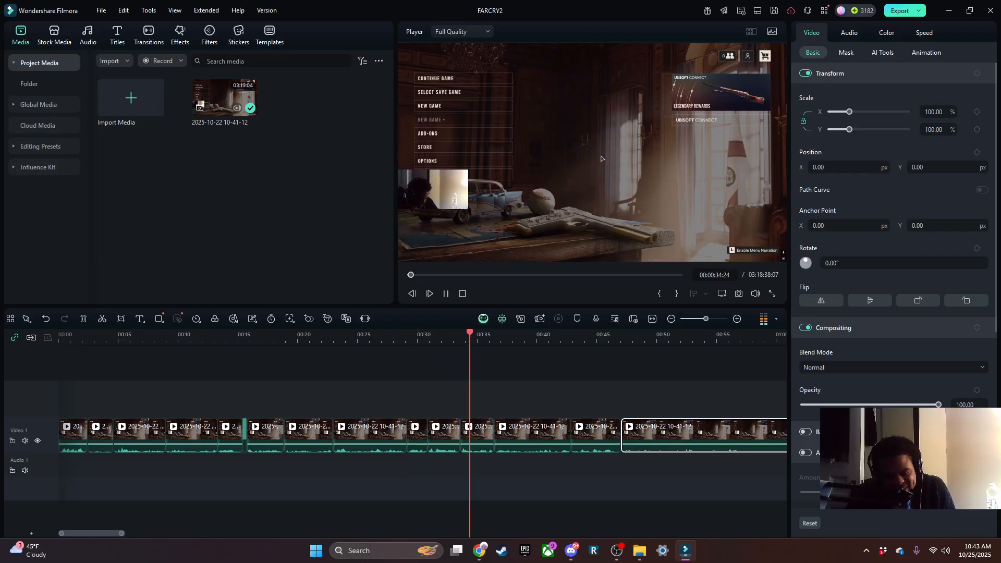
left_click(449, 293)
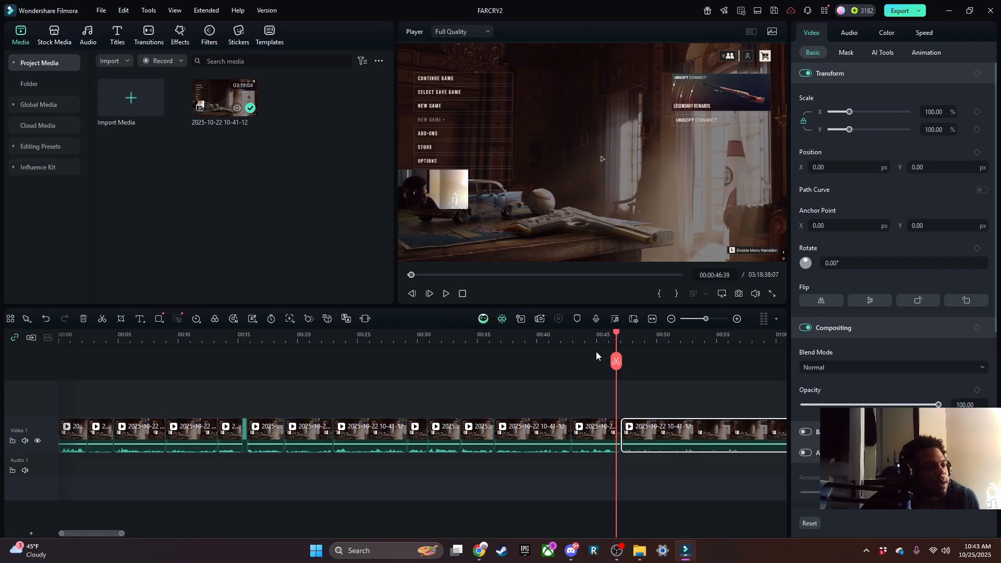
Replay the edited recording briefly from around 00:00:21 and stop at 00:00:22:03.
left_click(527, 333)
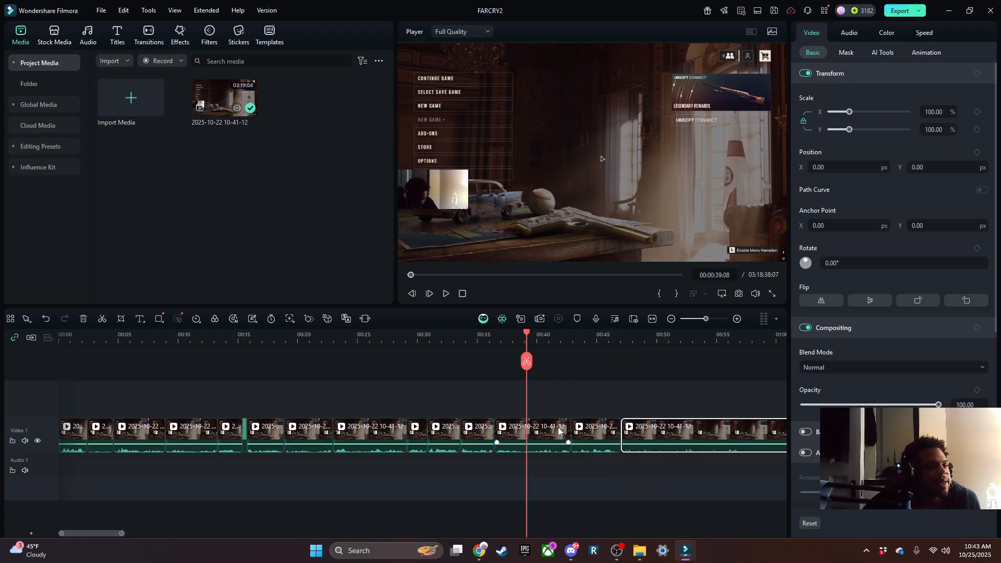
left_click_drag(526, 354, 311, 346)
left_click(445, 294)
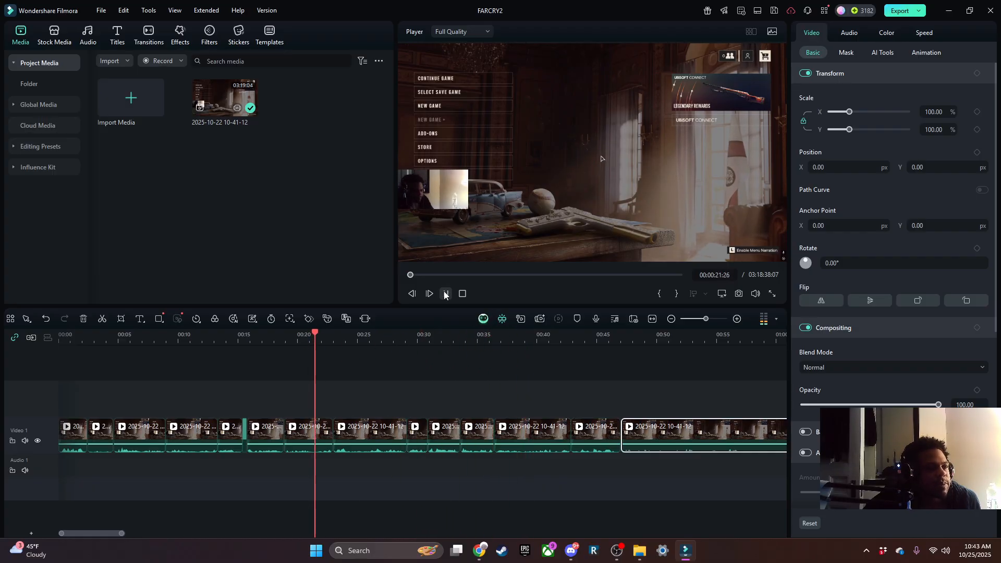
left_click(445, 293)
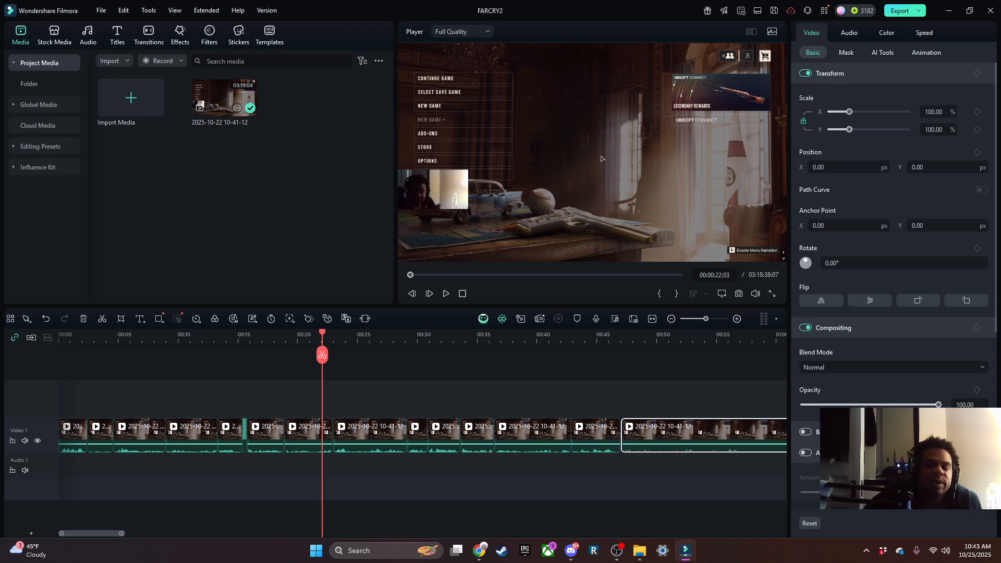
Switch to File Explorer and open the GIFs folder inside Editing material, keeping its window over the editor.
key("alt+Tab")
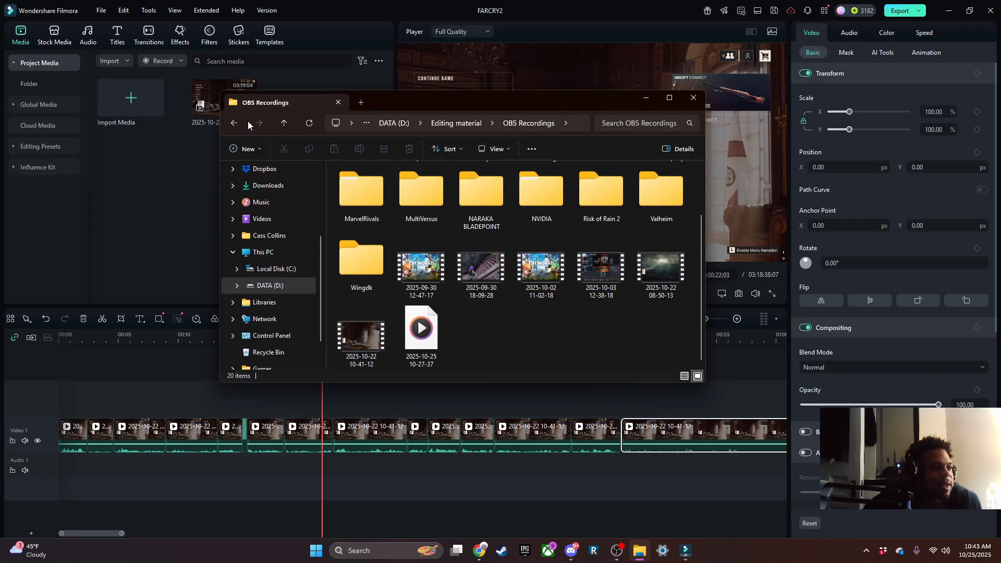
left_click(234, 123)
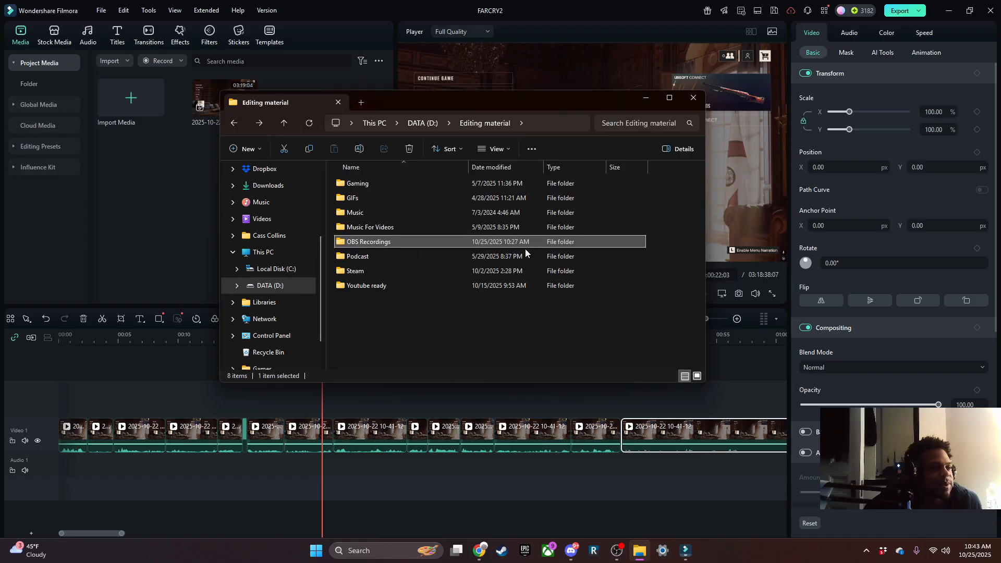
double_click(486, 201)
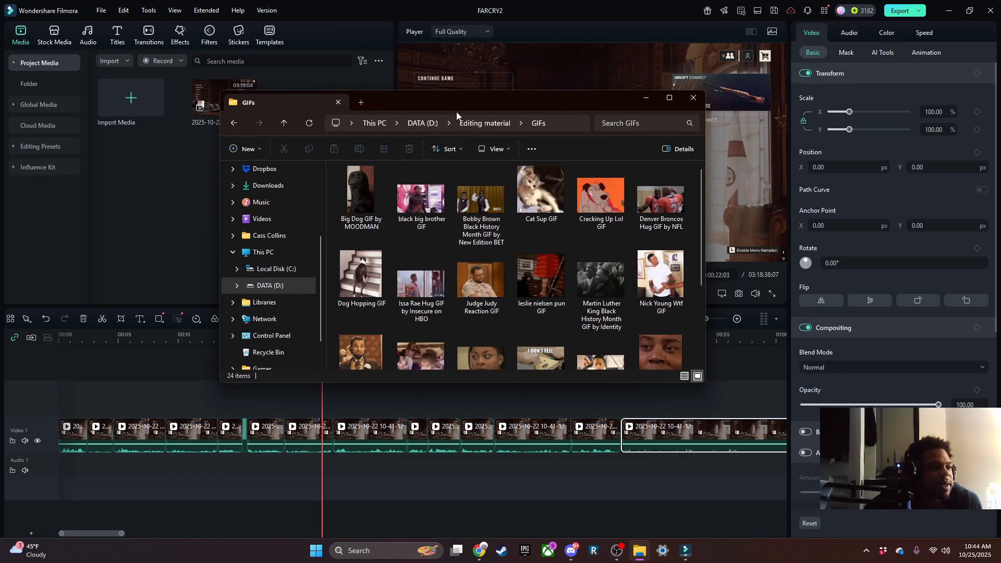
left_click_drag(457, 107, 1000, 89)
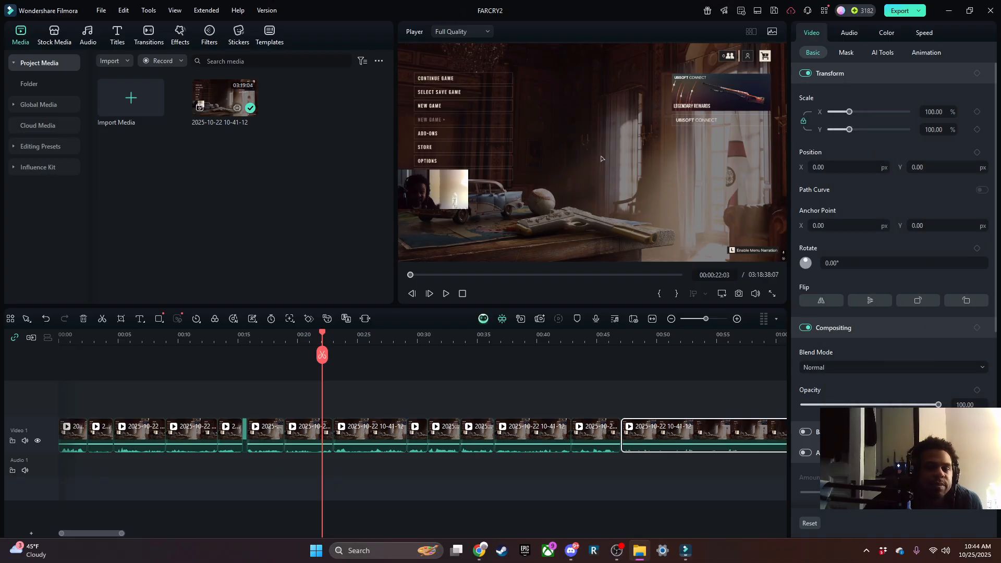
left_click_drag(1000, 88, 553, 87)
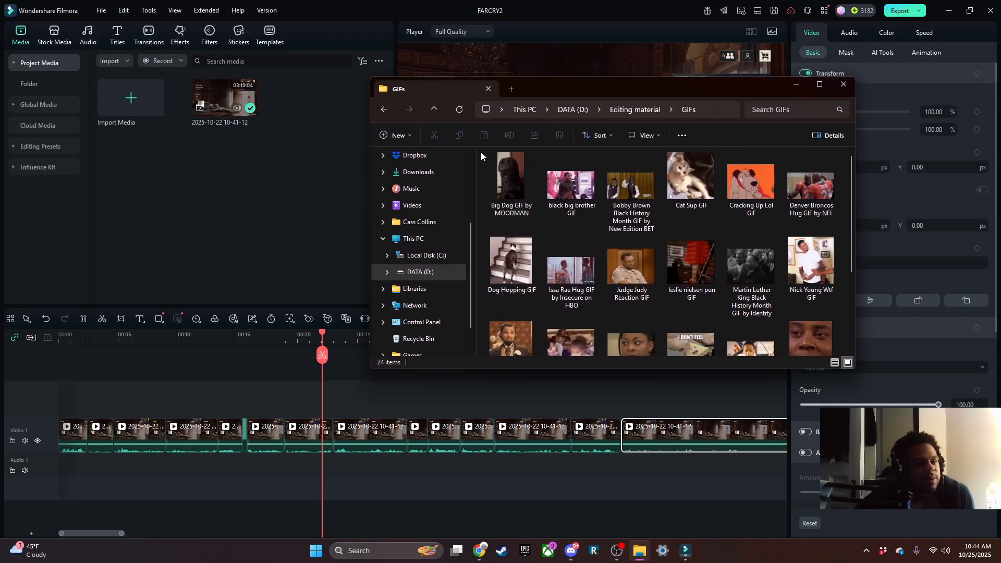
Import all the GIFs from the GIFs folder into the Filmora project media.
left_click_drag(480, 151, 843, 335)
left_click_drag(814, 301, 277, 208)
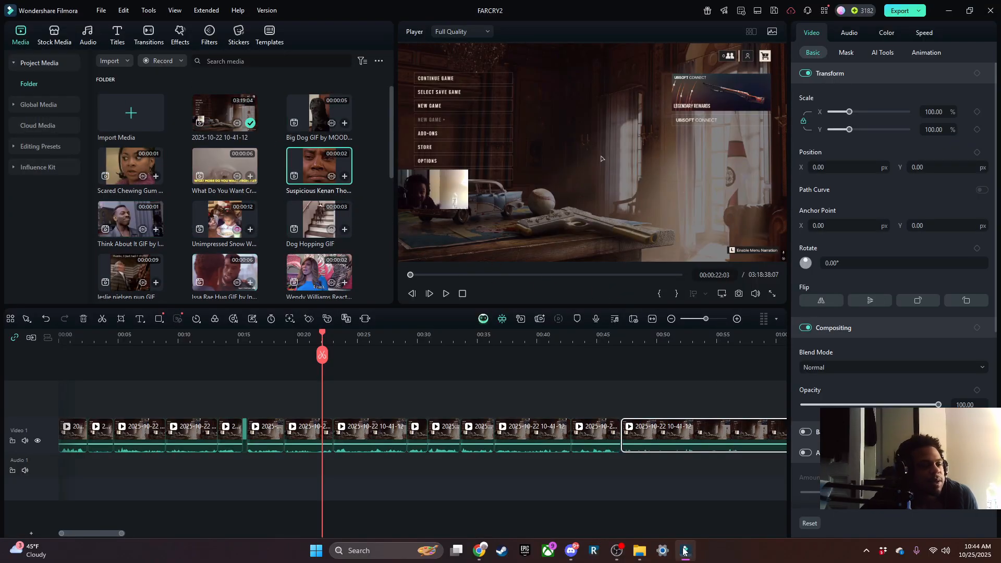
left_click(642, 559)
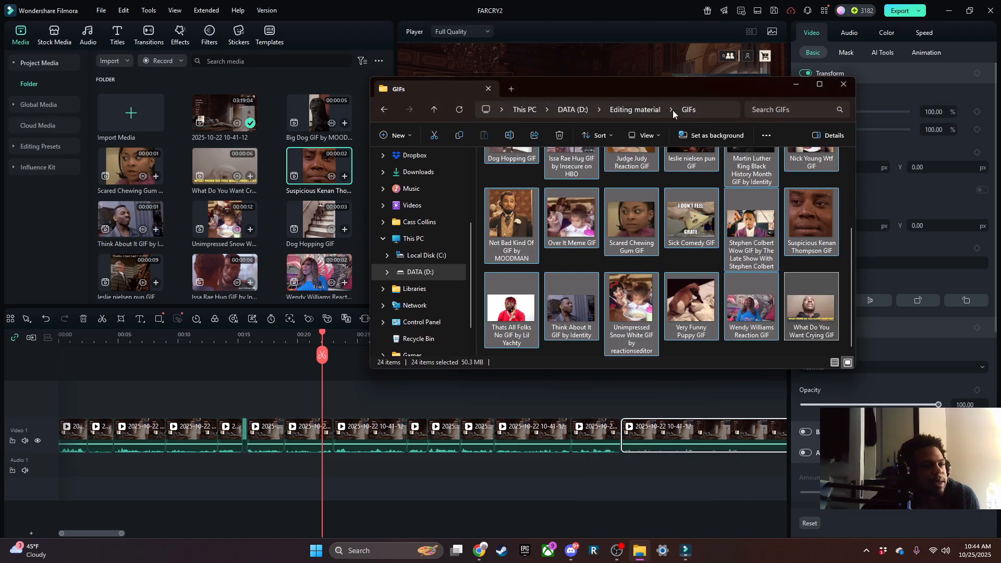
left_click(642, 558)
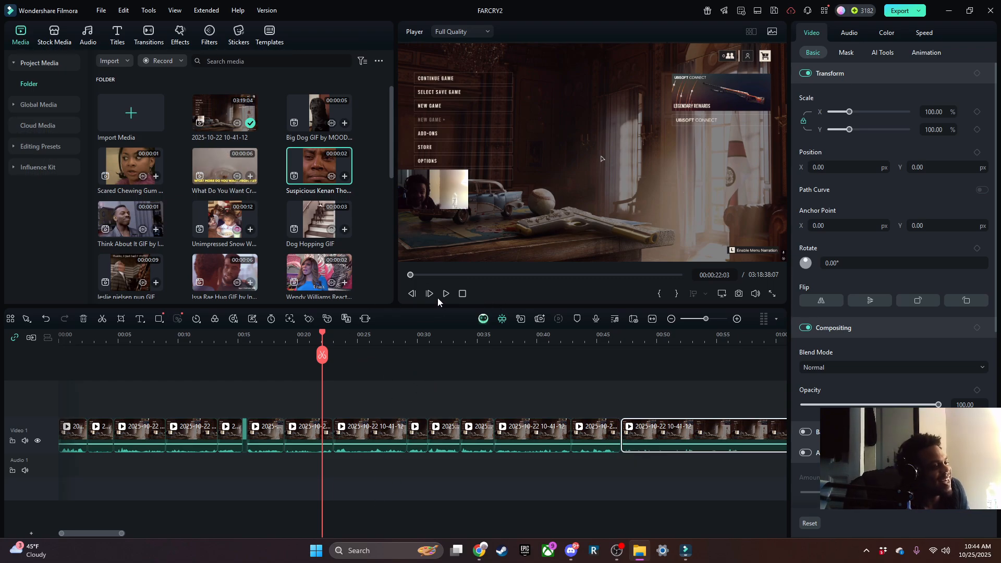
Place the Suspicious Kenan Thompson GIF above the recording, ending at the cut near 00:00:29, and keep the 1920x1080 60fps project settings.
left_click_drag(319, 165, 386, 385)
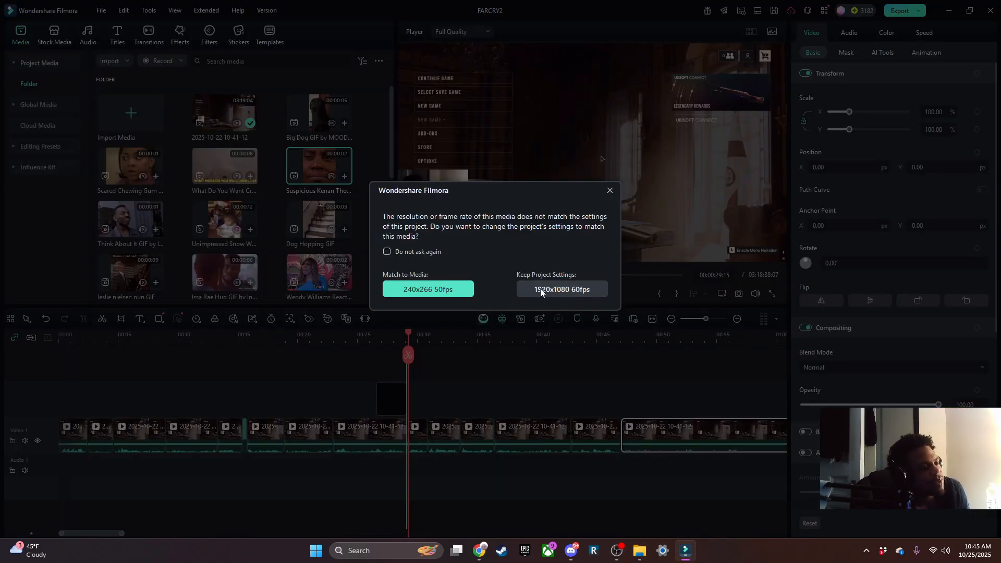
left_click(550, 291)
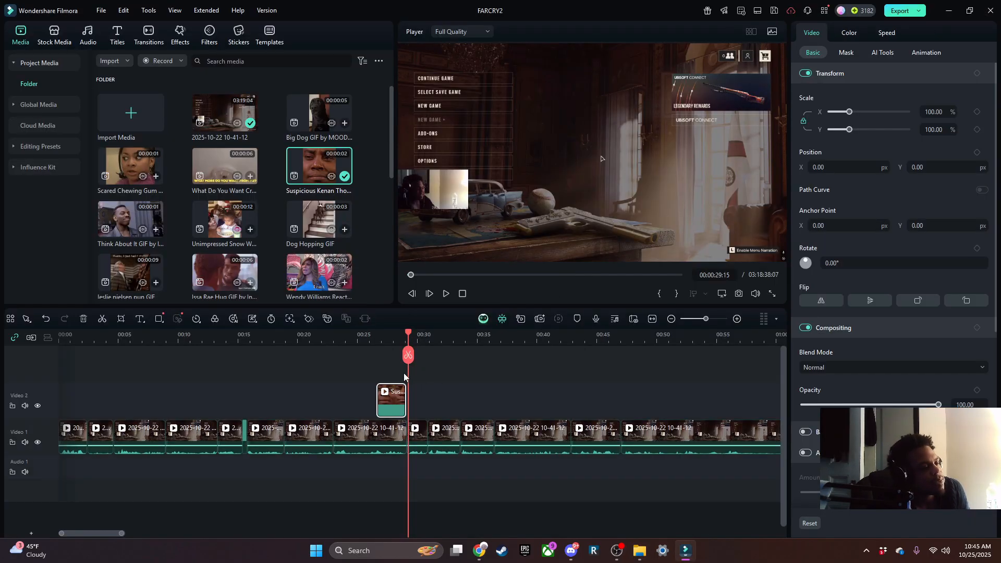
left_click(447, 294)
left_click(445, 294)
At 00:00:28:04, scale the Kenan Thompson GIF to about 47% and place it in the frame's lower-right corner.
left_click(394, 336)
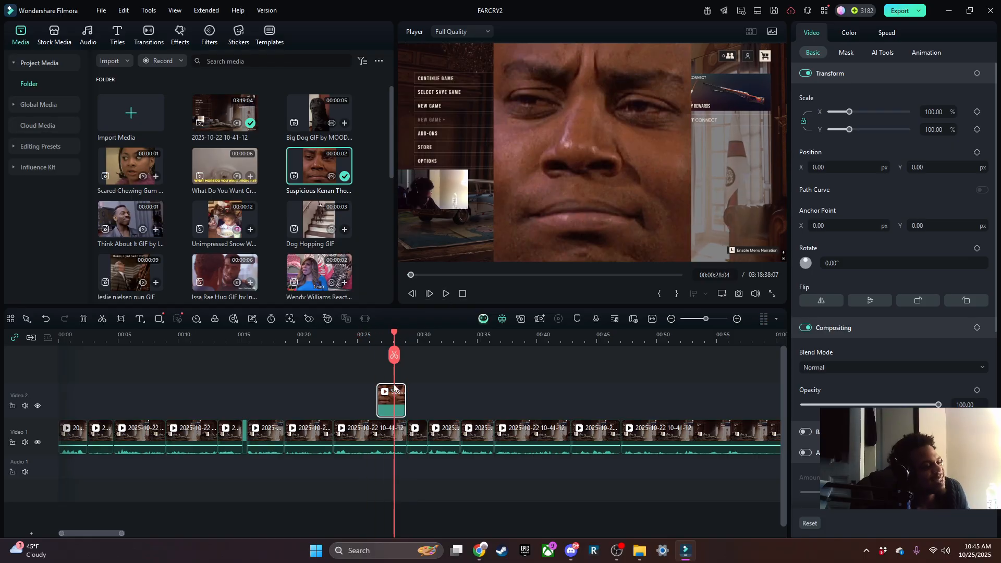
left_click_drag(532, 157, 532, 154)
left_click_drag(494, 46, 711, 189)
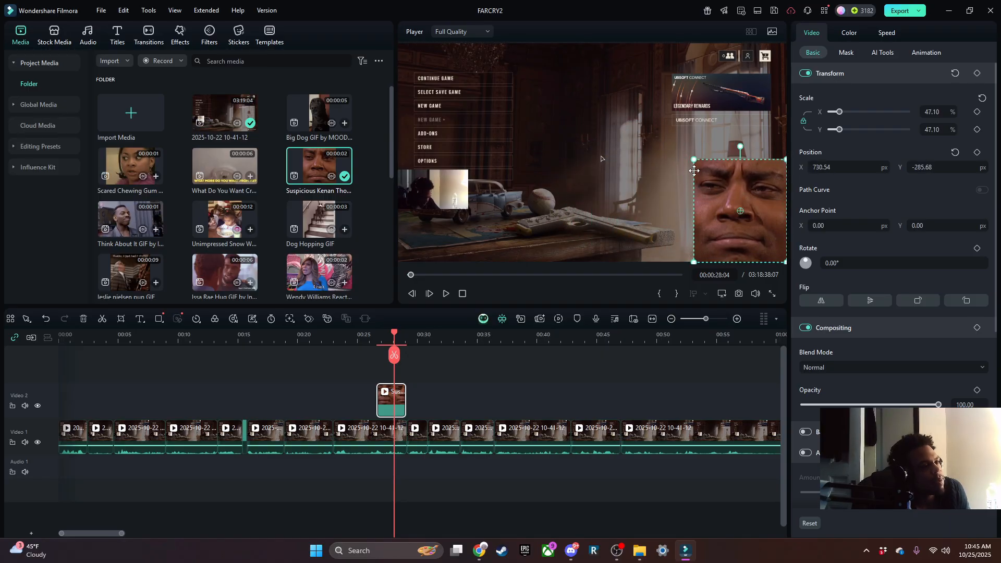
Try the Emotional Pets Title 02 title above the Kenan Thompson GIF, then remove it.
left_click(118, 36)
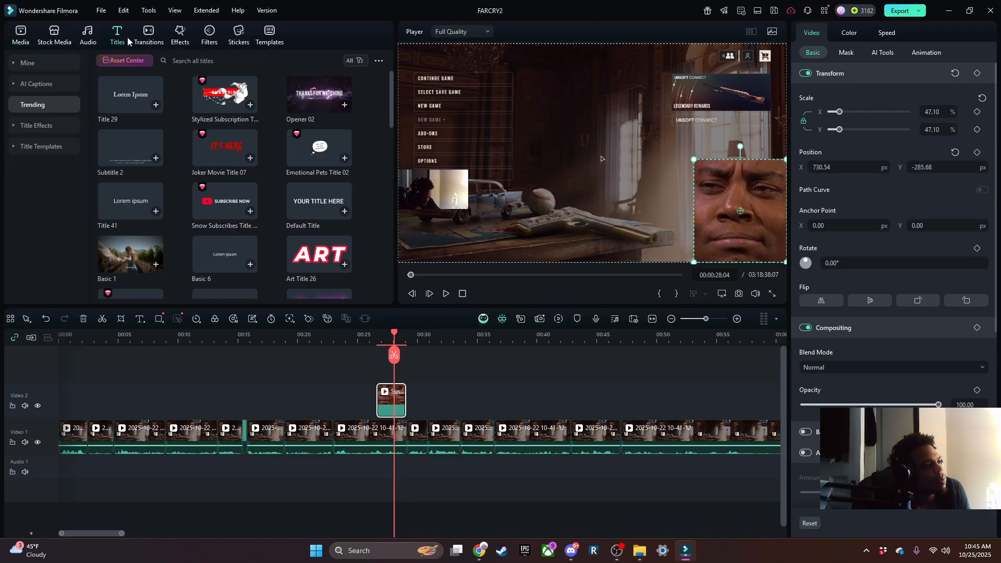
left_click(322, 140)
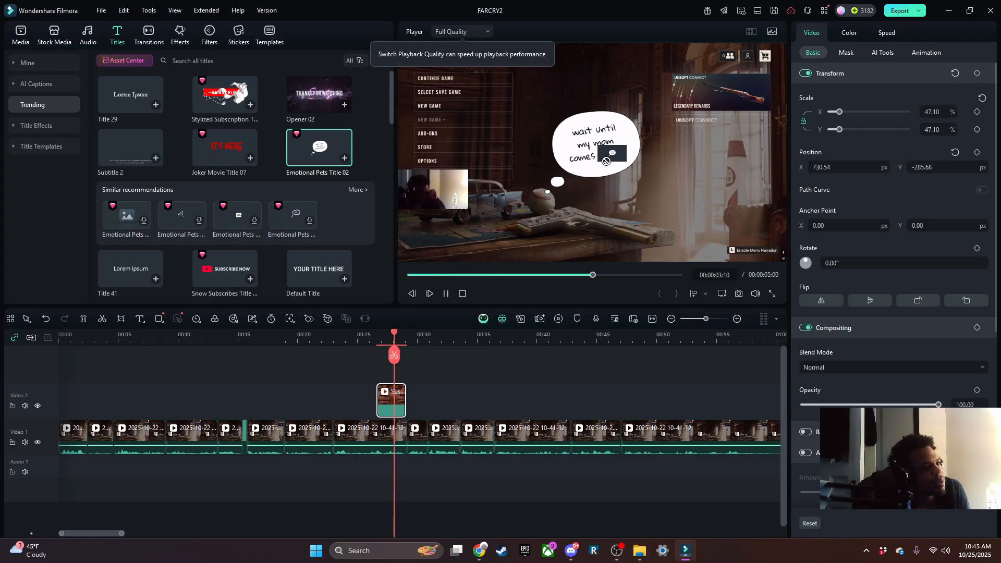
left_click_drag(322, 140, 382, 365)
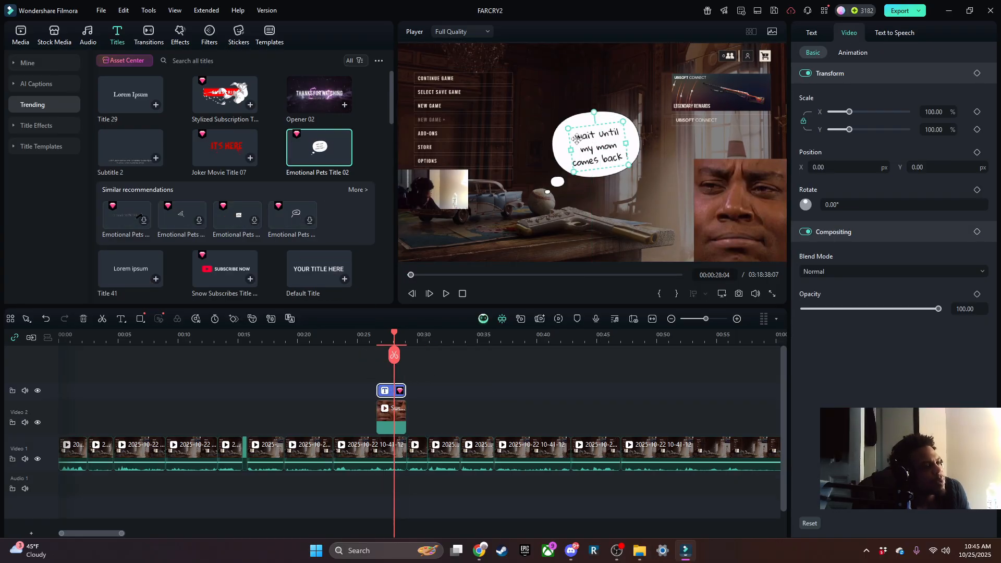
right_click(389, 390)
left_click(495, 70)
Place the Art Title 30 title above the Kenan Thompson GIF and play that part of the timeline.
scroll(218, 227, "down", 4)
scroll(218, 227, "down", 3)
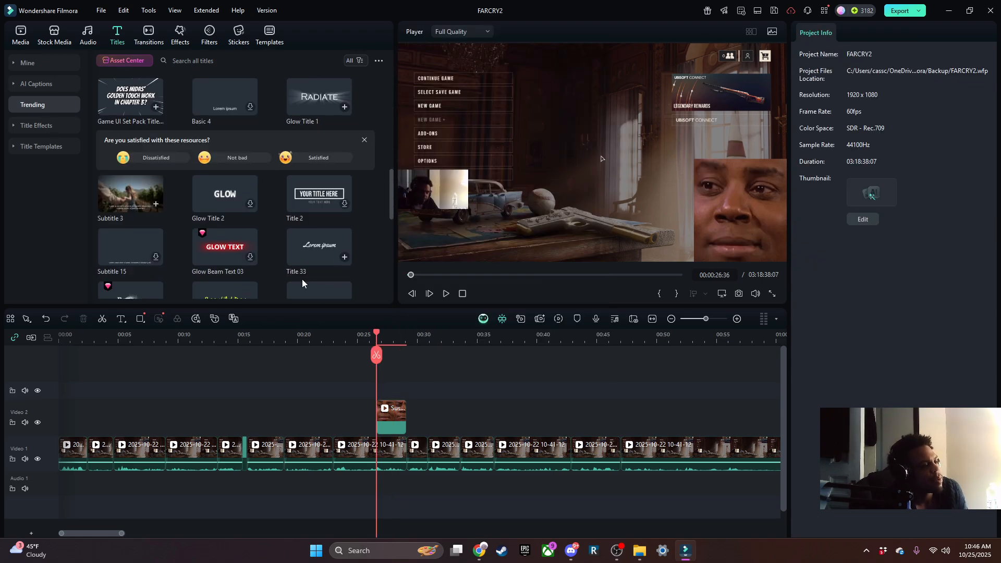
scroll(217, 179, "up", 5)
left_click(128, 177)
left_click_drag(121, 236, 392, 391)
left_click(448, 297)
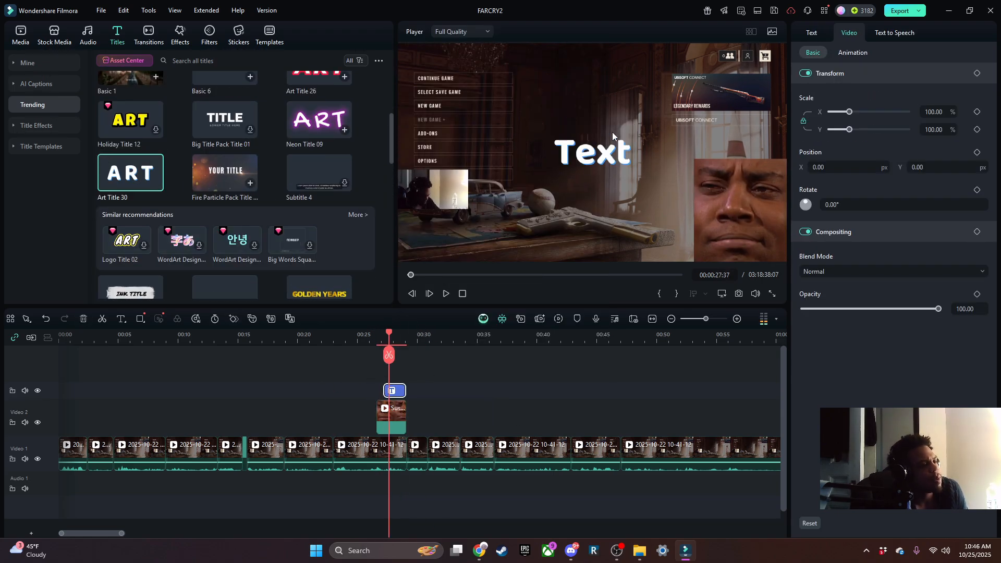
Replace the Art Title 30 placeholder with text beginning "You sure abou" and adjust the title's placement within the frame.
double_click(608, 153)
type("you")
key("BackSpace")
key("BackSpace")
key("BackSpace")
type("You sure abou")
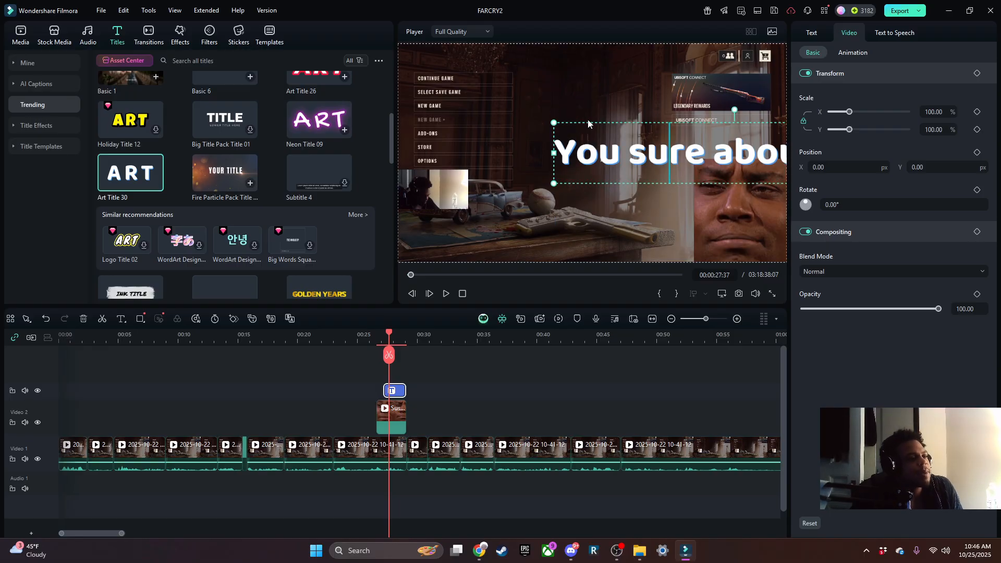
left_click(736, 119)
left_click_drag(570, 144, 622, 141)
left_click_drag(696, 154, 643, 158)
Preview the GIF section, trim the title clip's start to about 00:00:27:37, and play the recording on to 00:00:33:28.
left_click(352, 448)
key("space")
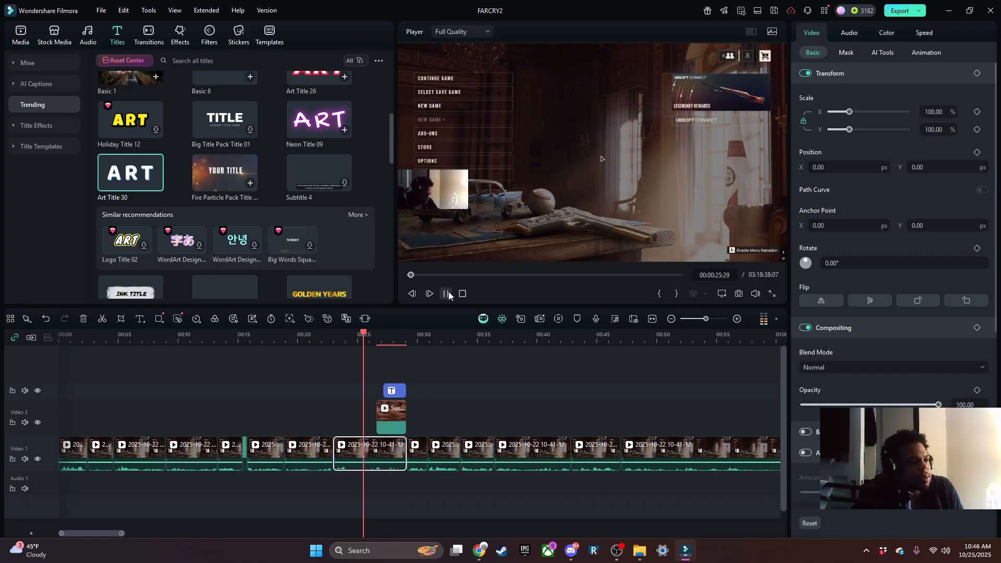
left_click(390, 391)
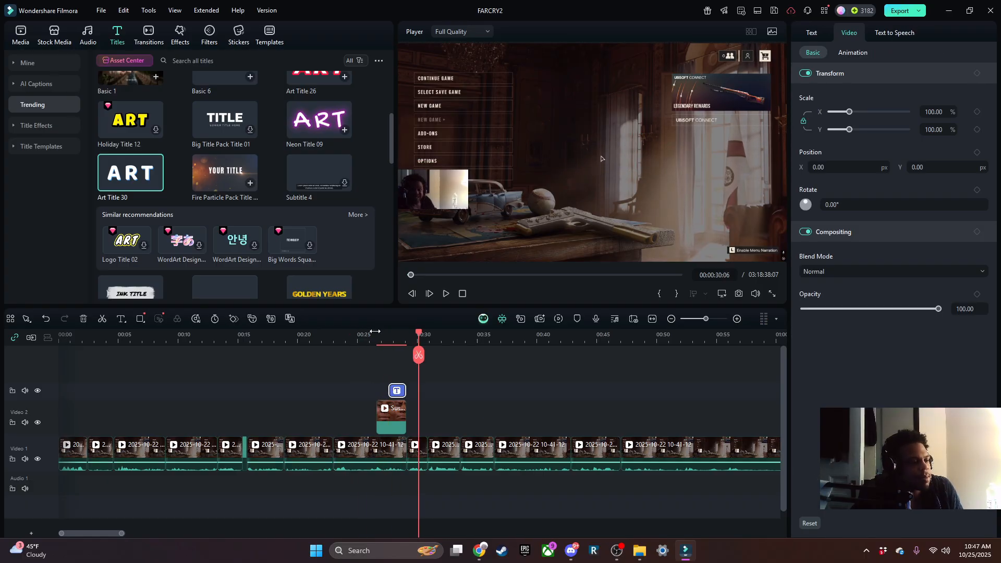
left_click(446, 294)
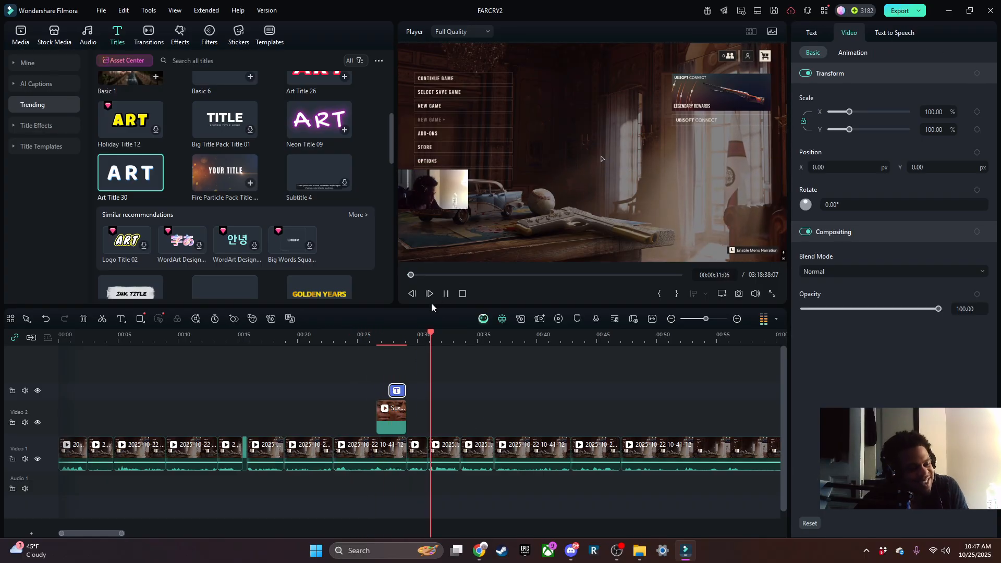
left_click(445, 293)
Place the Nick Young Wtf GIF from the project media above the recording, ending near 00:00:33:28.
left_click(57, 36)
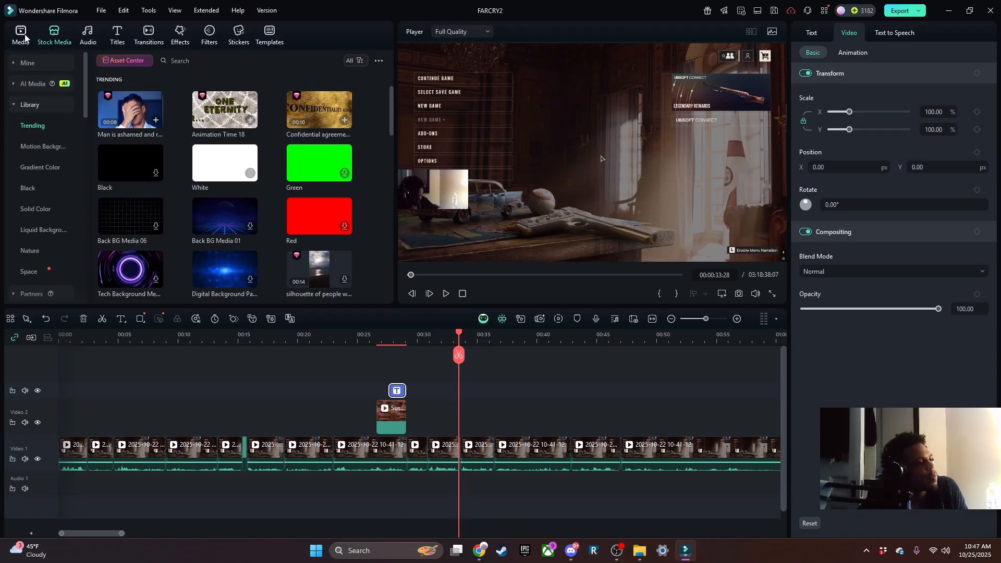
left_click(20, 35)
scroll(333, 219, "down", 3)
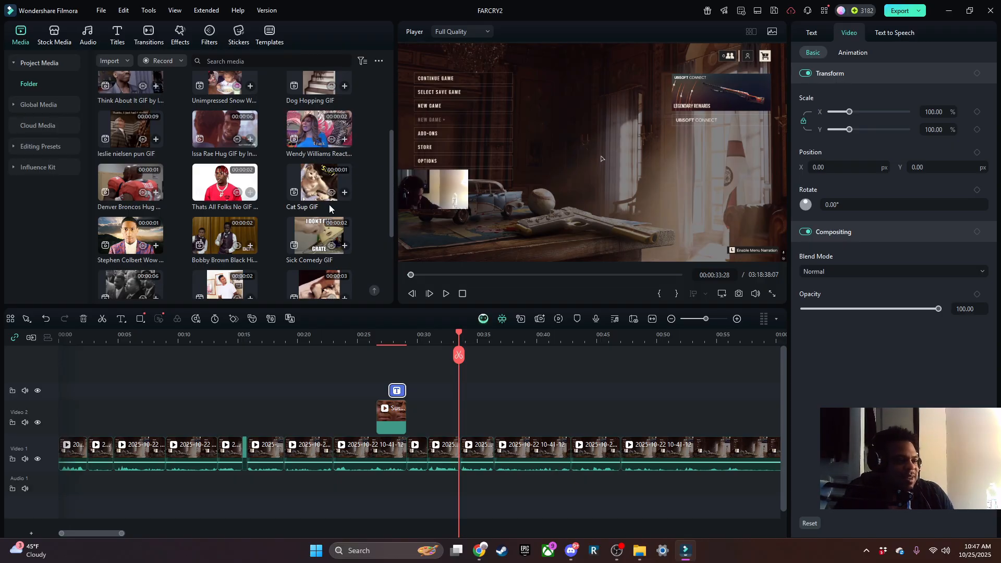
scroll(276, 219, "down", 1)
scroll(273, 218, "down", 2)
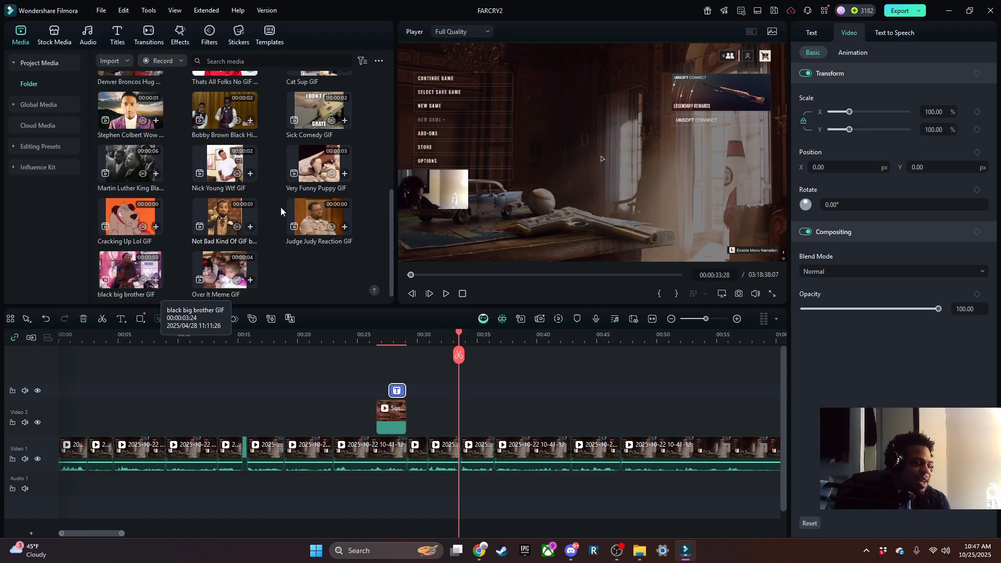
left_click_drag(247, 171, 447, 417)
left_click(562, 290)
Play on to 00:00:46:37, add the Slow Zoom effect above the recording ending near 00:00:47, and choose to purchase the paid effect.
left_click(445, 294)
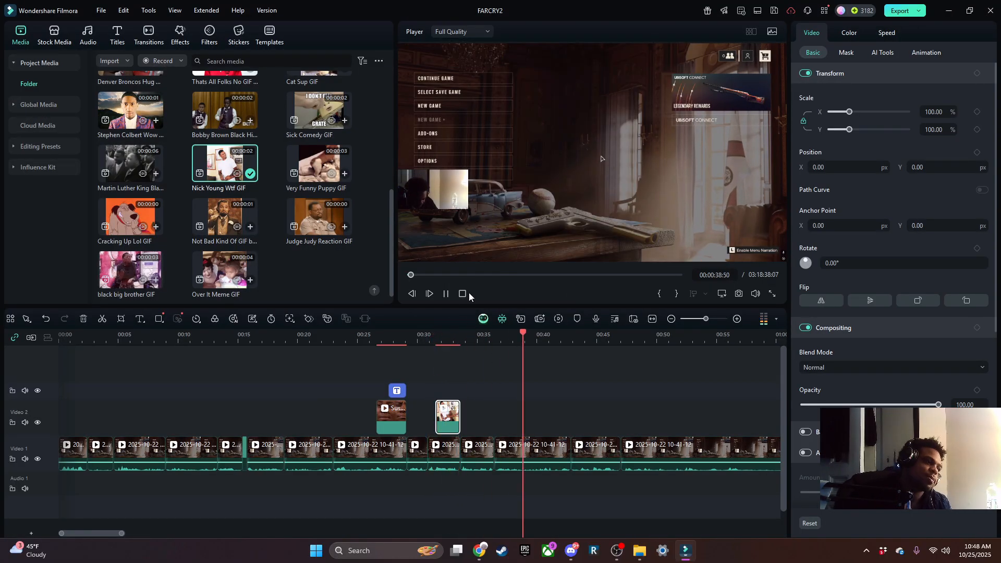
left_click(447, 293)
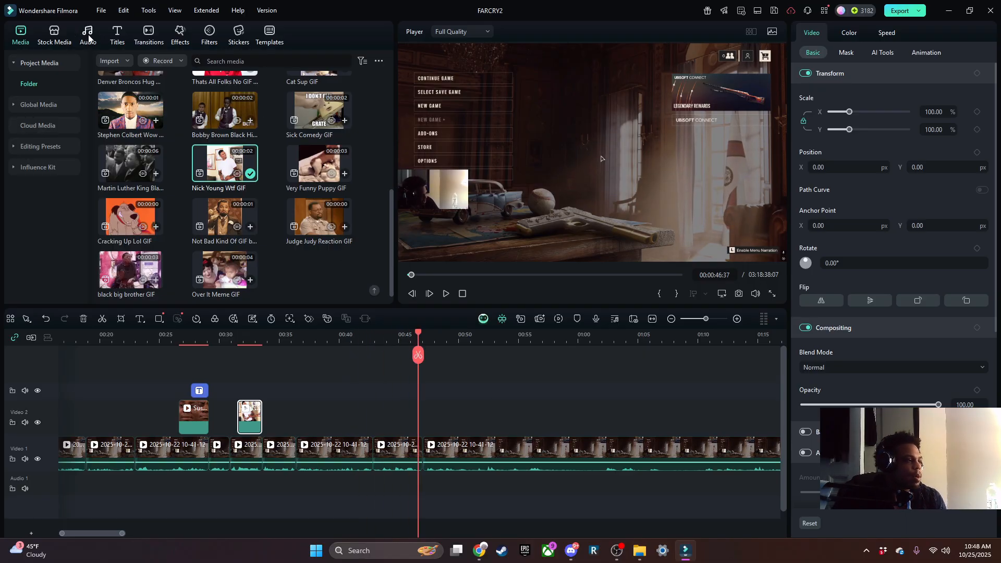
left_click(179, 37)
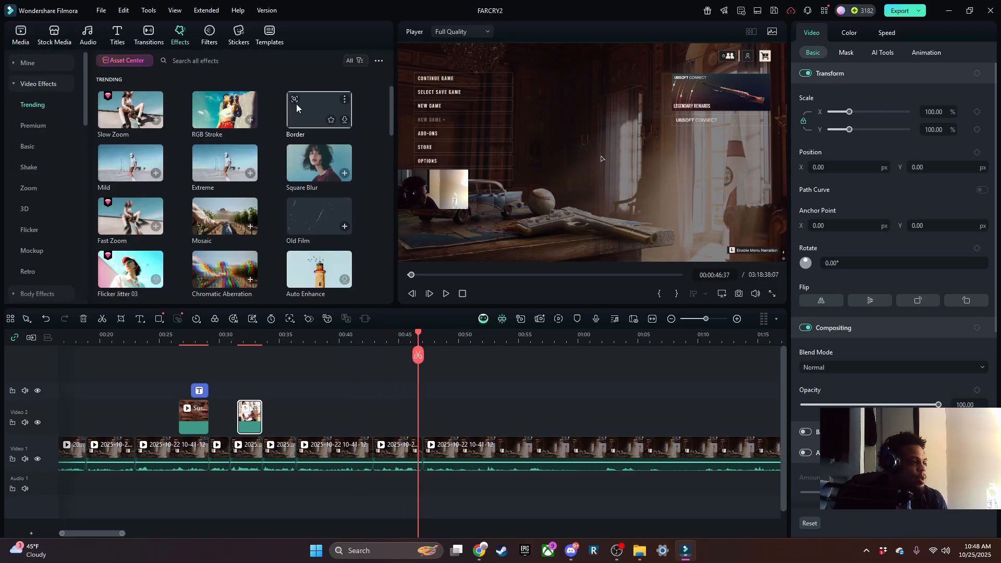
left_click_drag(130, 125, 367, 417)
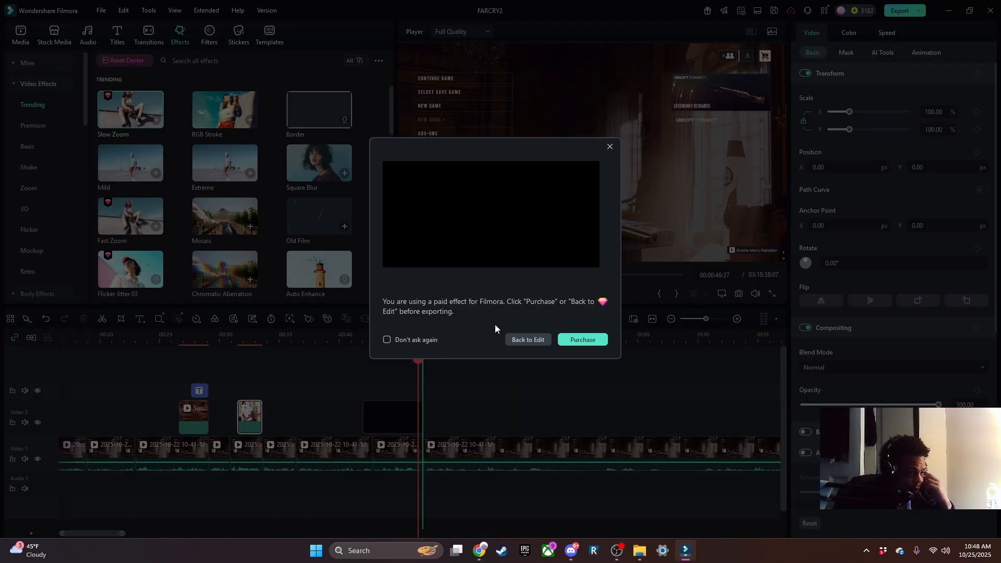
left_click(580, 340)
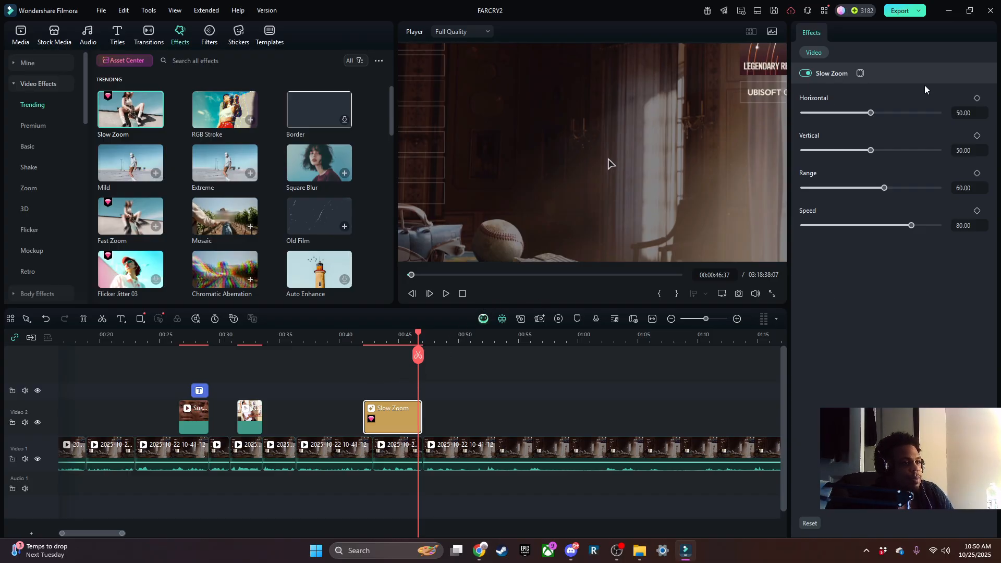
Set the Slow Zoom effect's Horizontal to 0.00 and Vertical to 16.60, and preview the zoom.
left_click(404, 337)
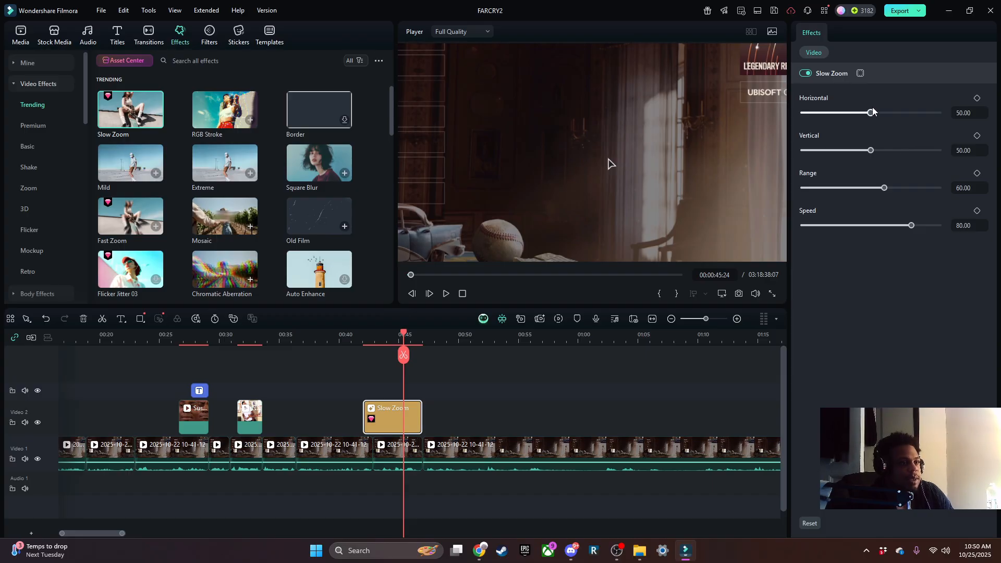
left_click_drag(870, 113, 765, 113)
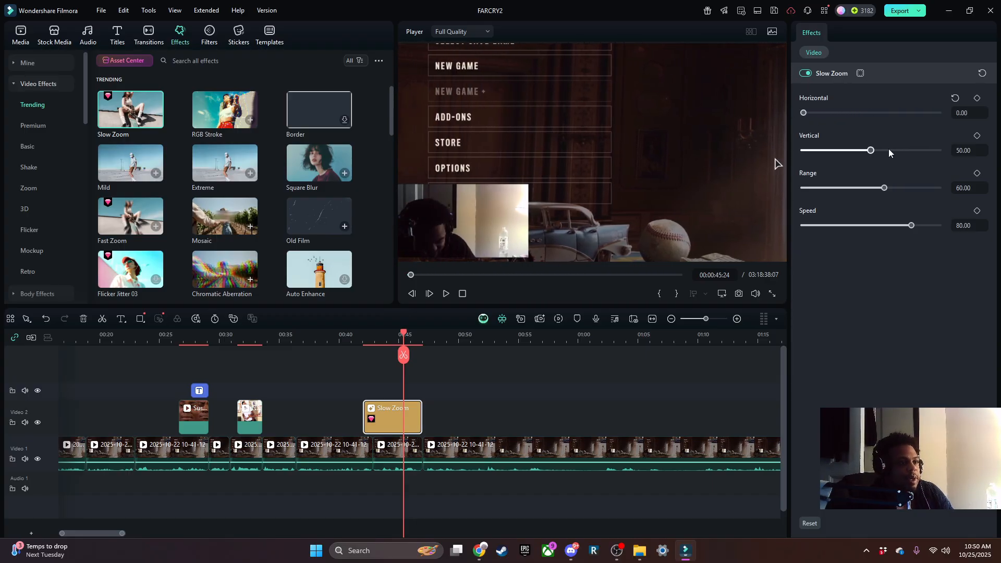
left_click_drag(871, 151, 825, 151)
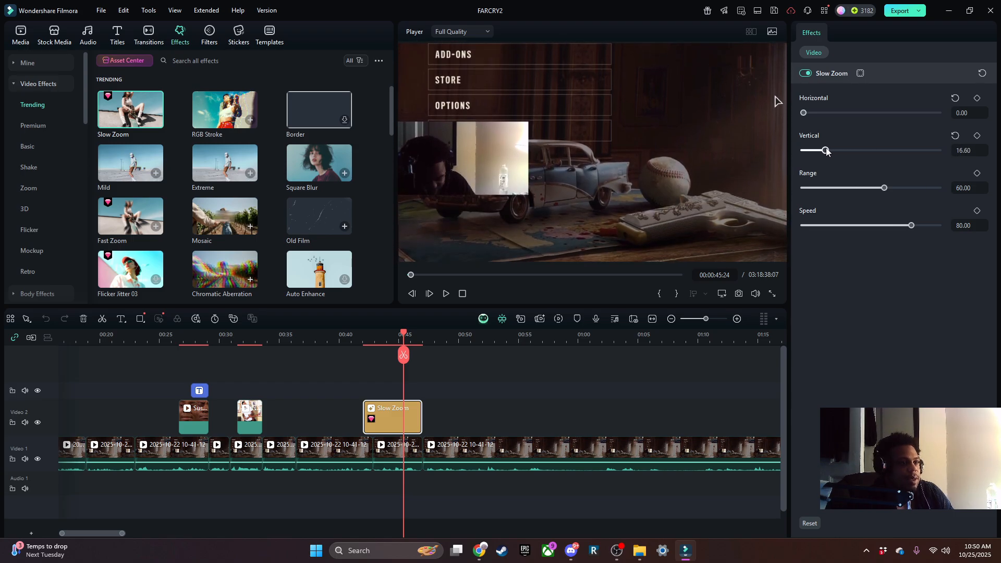
left_click(423, 331)
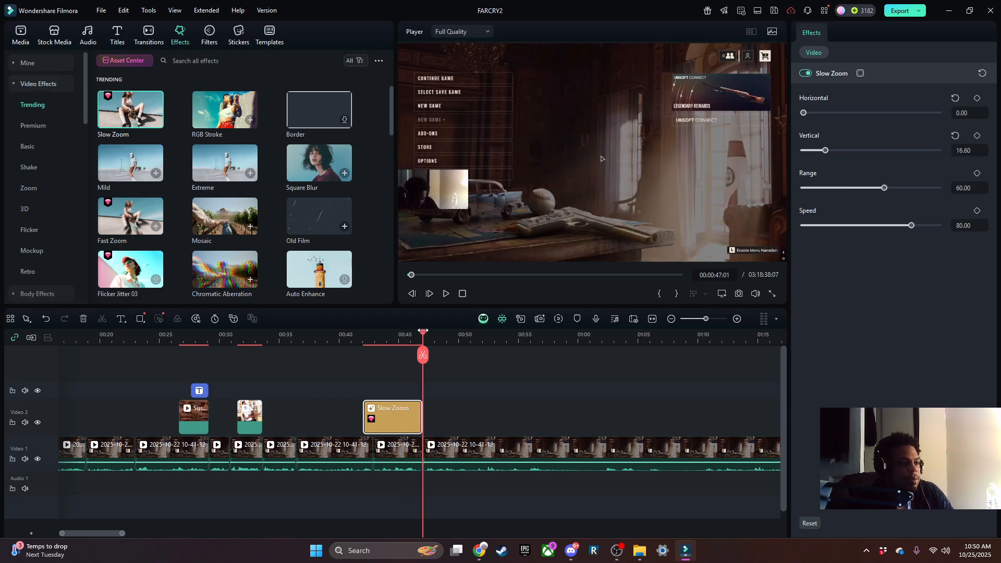
left_click(411, 336)
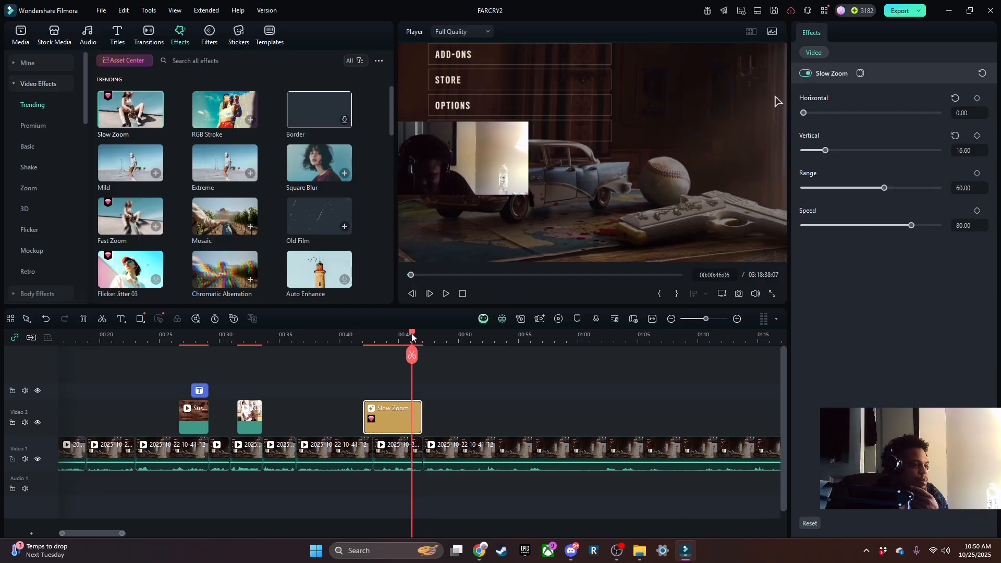
left_click(348, 333)
key("space")
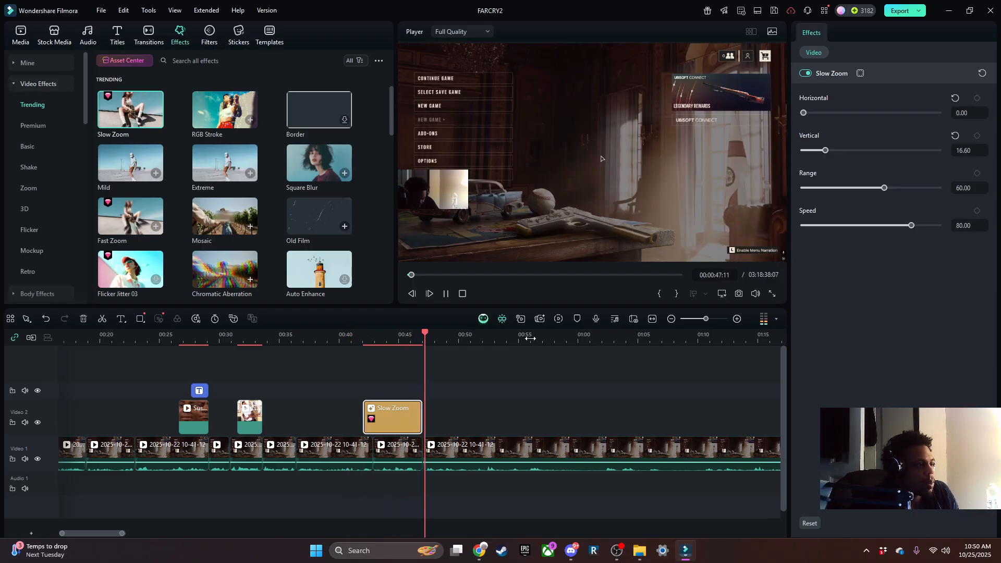
left_click(446, 294)
Split the recording just before 00:00:53, trim the end of the segment after Slow Zoom to about 00:00:50:45, and preview the cut.
left_click(493, 355)
left_click_drag(489, 451, 468, 450)
left_click(406, 336)
left_click(445, 294)
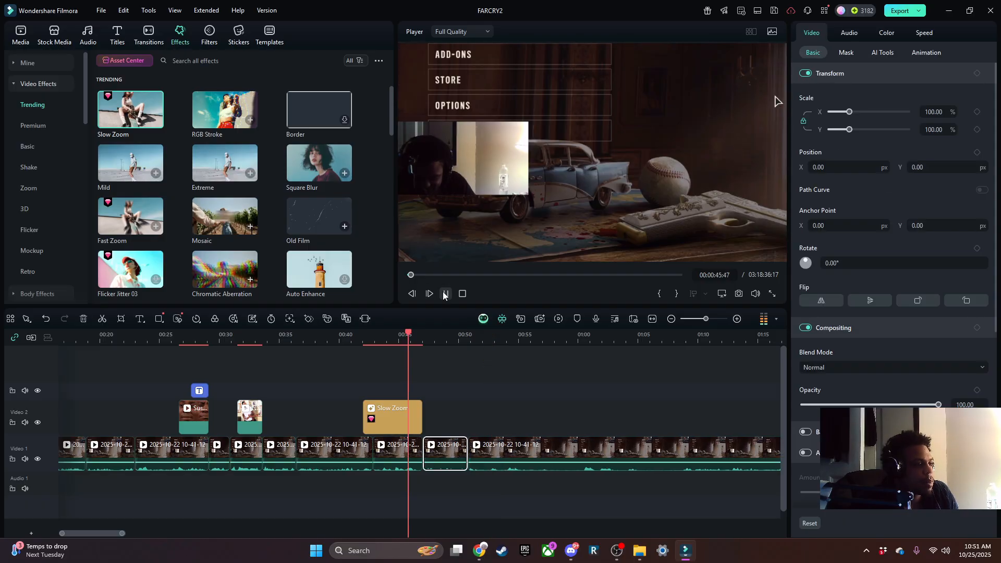
left_click(445, 294)
left_click(445, 293)
left_click(445, 293)
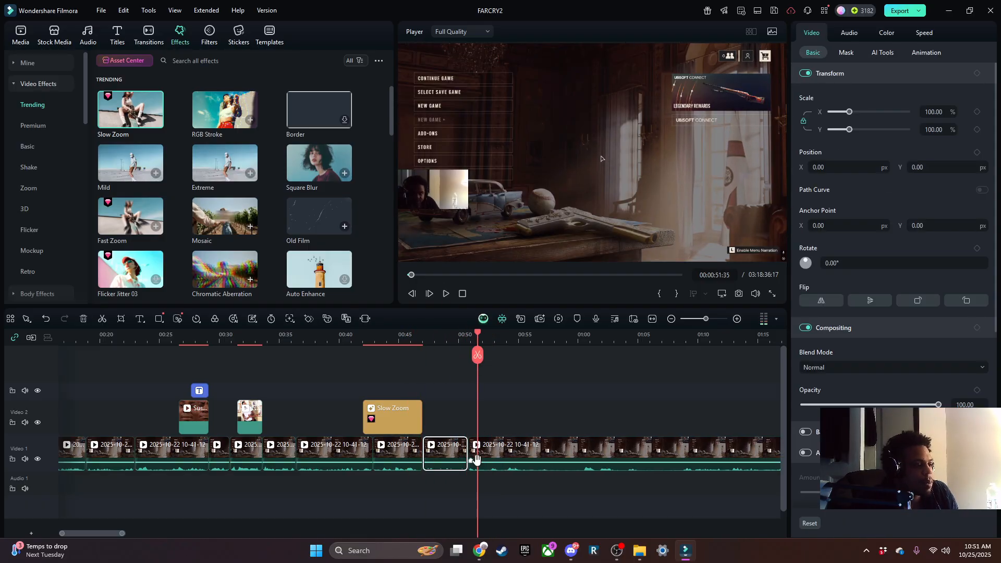
Tighten that cut by trimming the preceding segment's end to about 00:00:49:55 and slightly trimming the following segment's start, checking playback.
left_click_drag(467, 448, 457, 447)
left_click(416, 336)
key("space")
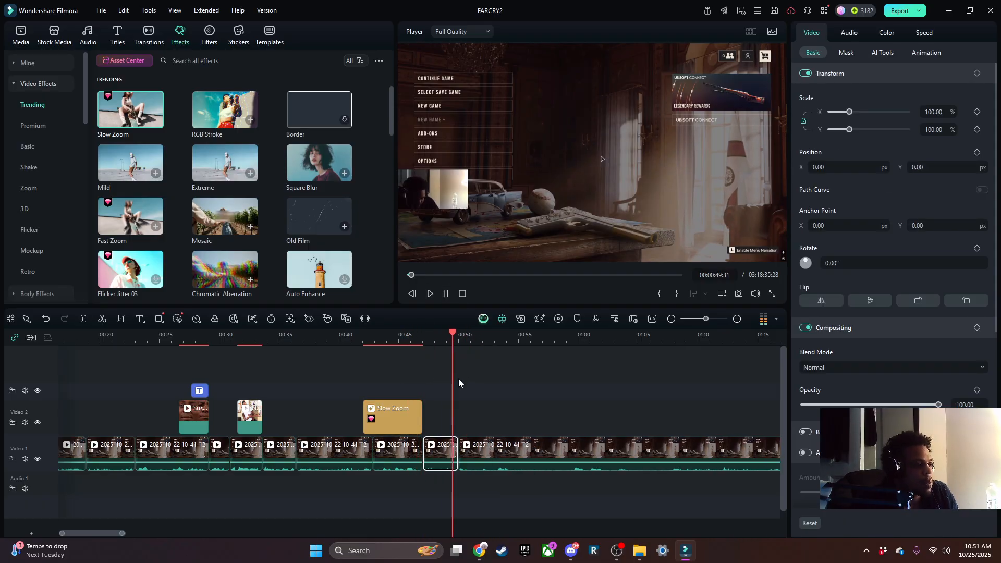
left_click(462, 447)
left_click_drag(624, 324, 727, 324)
left_click_drag(426, 338, 120, 354)
key("space")
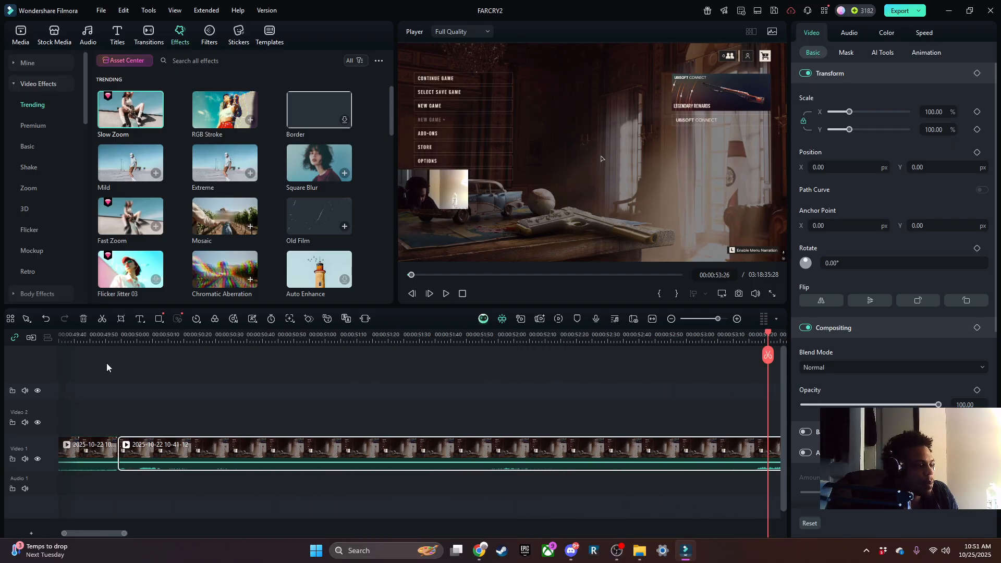
left_click_drag(118, 448, 129, 447)
left_click(60, 336)
left_click(446, 293)
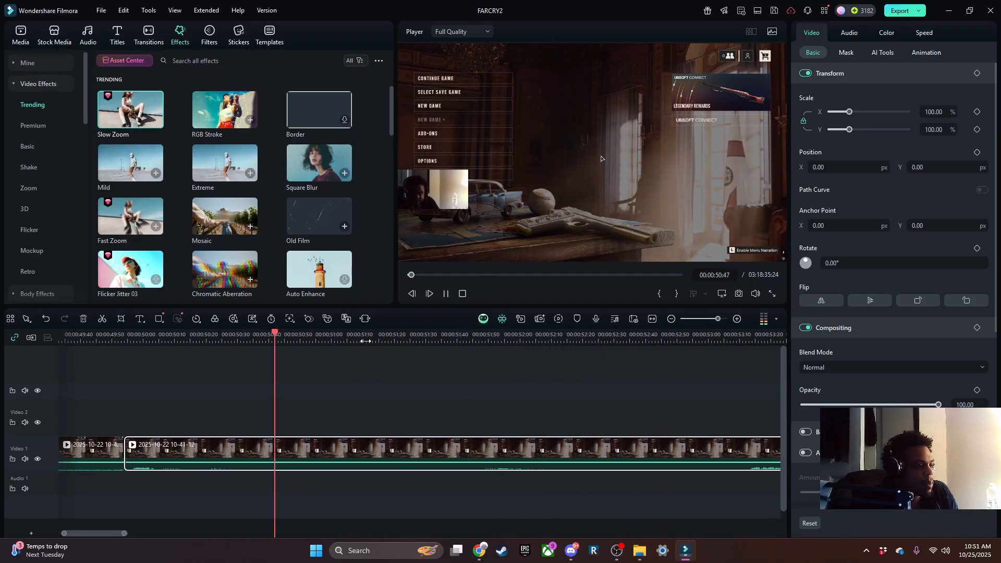
key("space")
Trim the end of the segment after Slow Zoom to about 00:00:49:36 and play back across the cut.
left_click(350, 336)
left_click_drag(349, 335, 283, 336)
left_click(283, 337)
left_click(447, 294)
left_click(448, 294)
left_click_drag(358, 447, 339, 447)
left_click(283, 333)
left_click(446, 294)
left_click(446, 293)
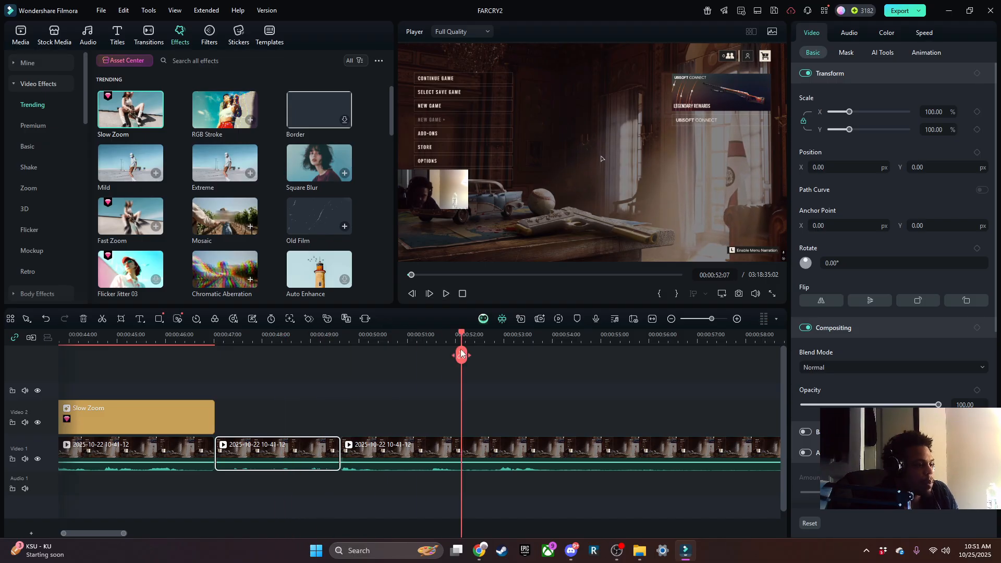
Split the recording at about 00:00:52:36, trim the new segment's end to about 00:00:50:11, and preview the cut.
left_click_drag(461, 336, 485, 336)
left_click(485, 356)
left_click_drag(484, 447, 367, 447)
left_click(278, 336)
left_click(447, 293)
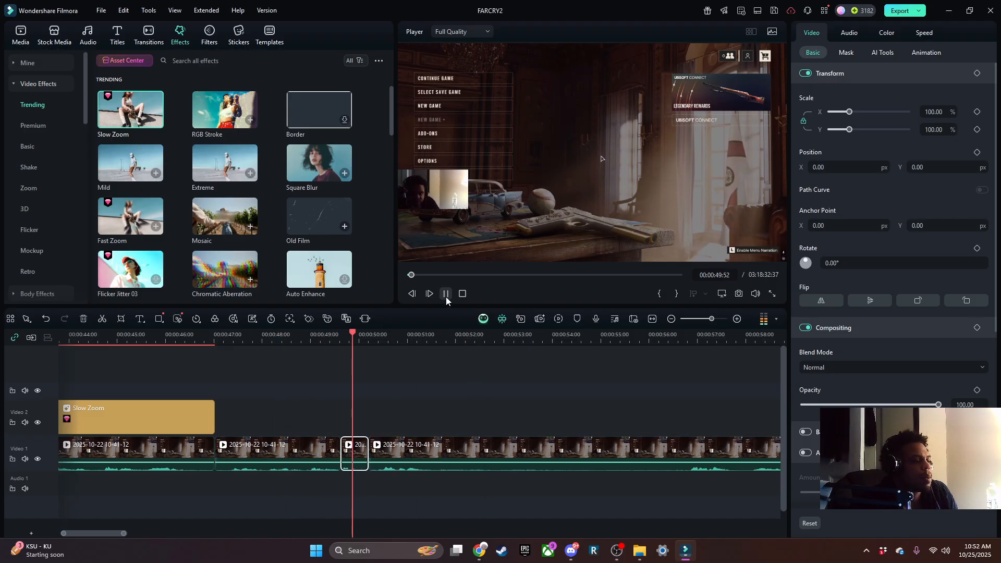
left_click(446, 293)
Split the recording at 00:00:51:33 and trim about five seconds off the start of the following segment.
left_click_drag(457, 336, 434, 336)
left_click(434, 356)
left_click_drag(435, 453, 677, 508)
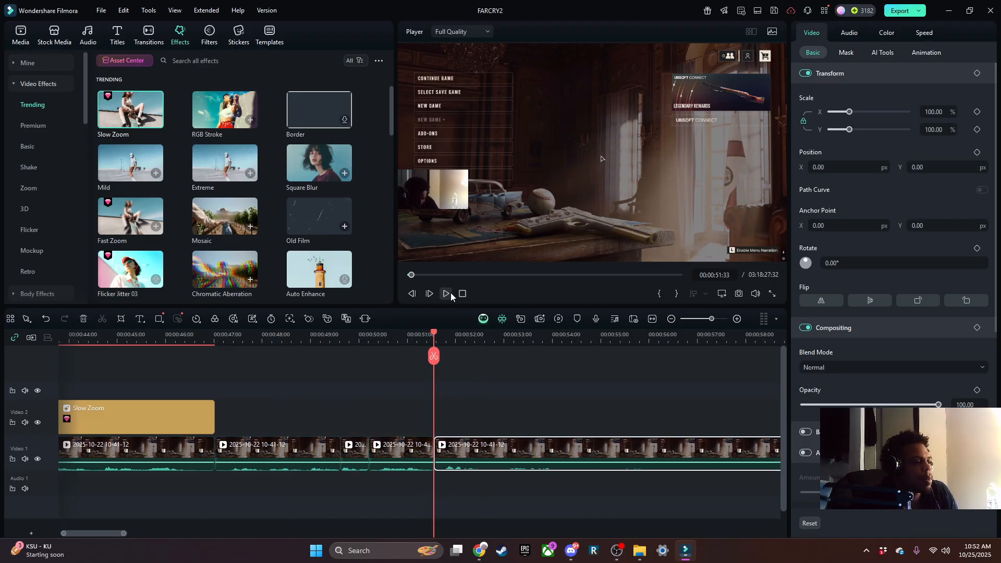
Play past the new cut and ripple-delete the short segment between about 00:00:50:11 and 00:00:51:33.
left_click(446, 293)
left_click(377, 341)
right_click(410, 449)
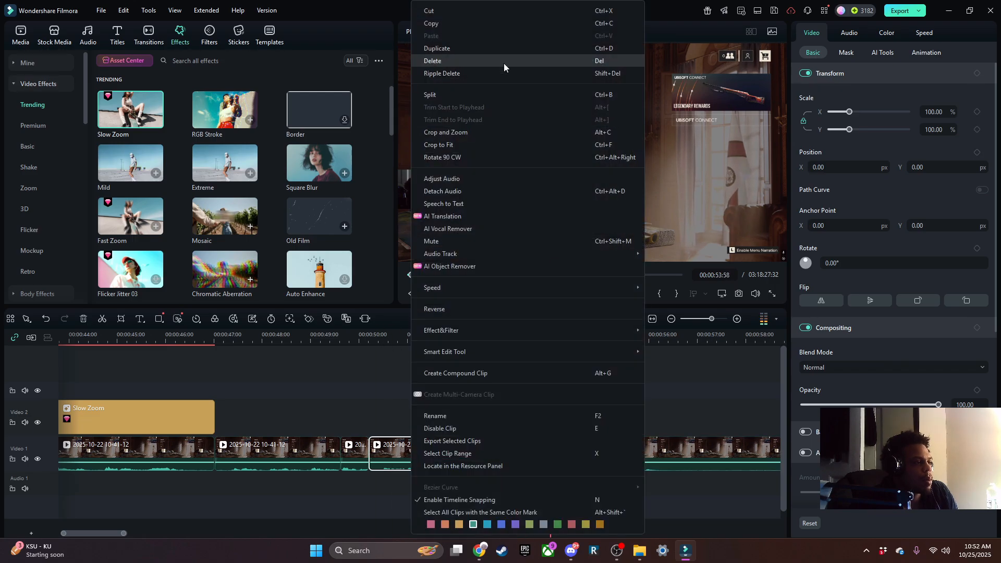
left_click(504, 72)
Split the recording at 00:00:51:11, trim about 0.6 seconds off the following segment's start, and play on to 00:00:54:04.
left_click(311, 337)
left_click(449, 293)
left_click(449, 293)
left_click(416, 356)
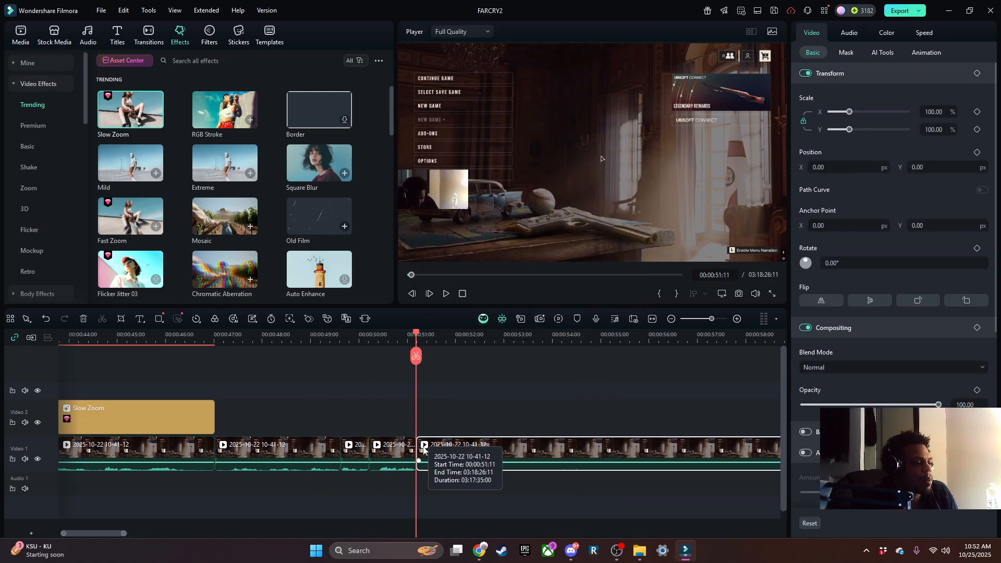
left_click_drag(417, 452, 441, 479)
left_click(445, 296)
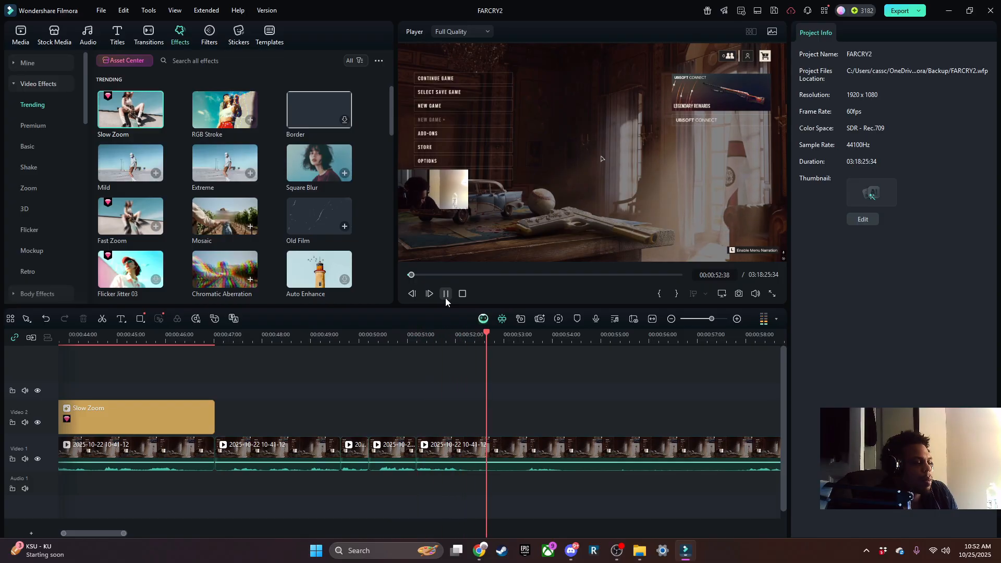
left_click(445, 298)
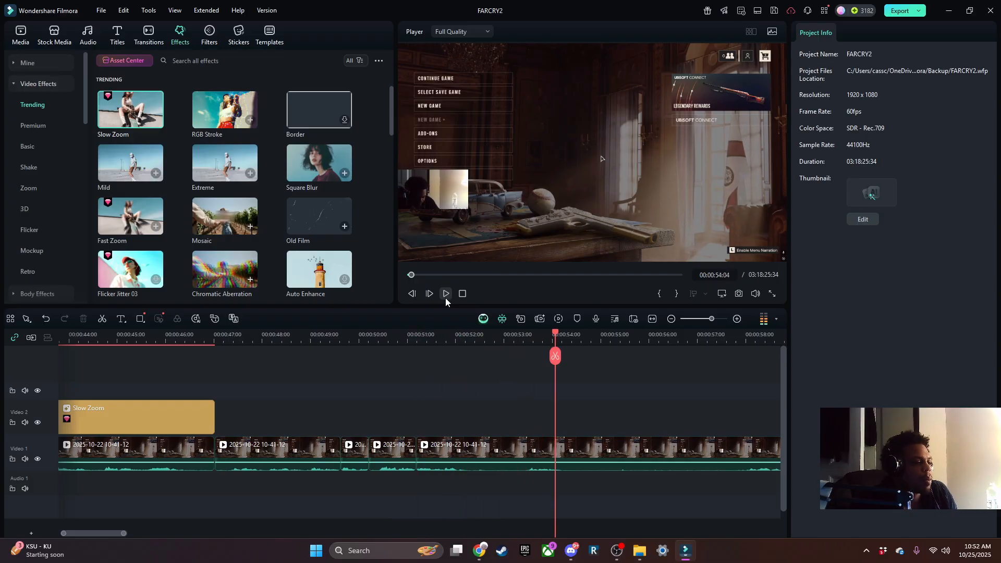
Split the recording at 00:00:52:07, trim about six seconds off the following segment's start, and replay the cut.
left_click(459, 339)
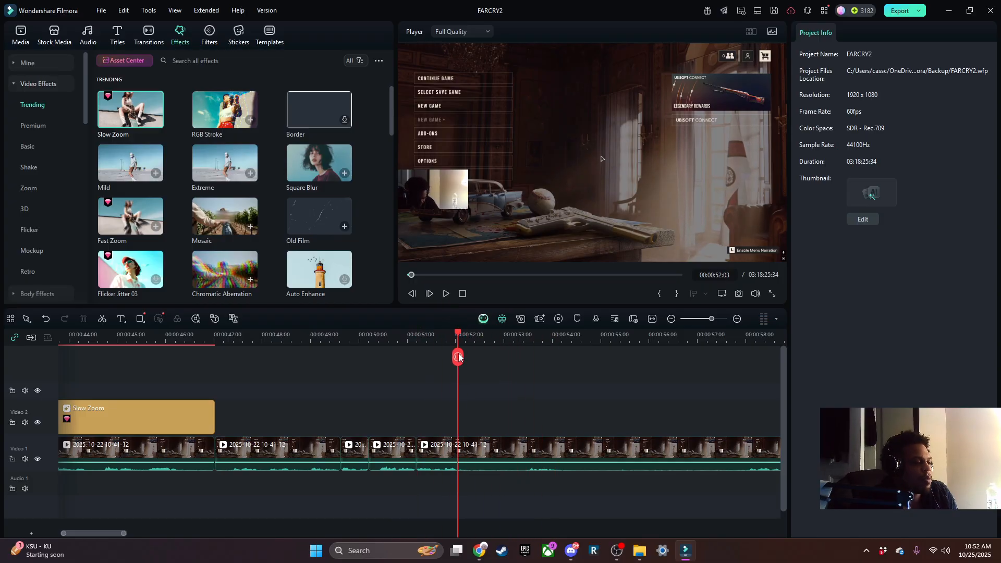
left_click(462, 357)
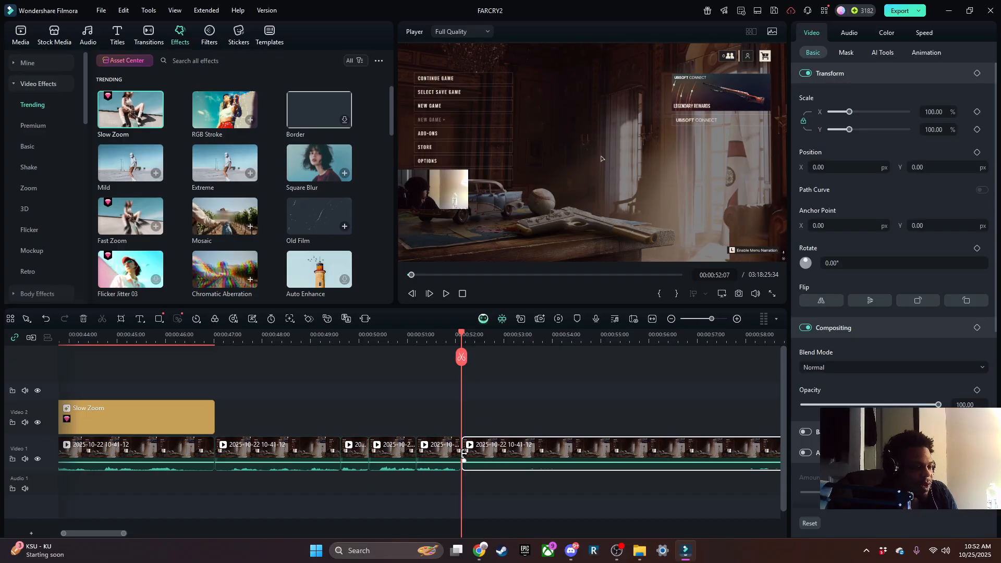
left_click_drag(463, 453, 594, 462)
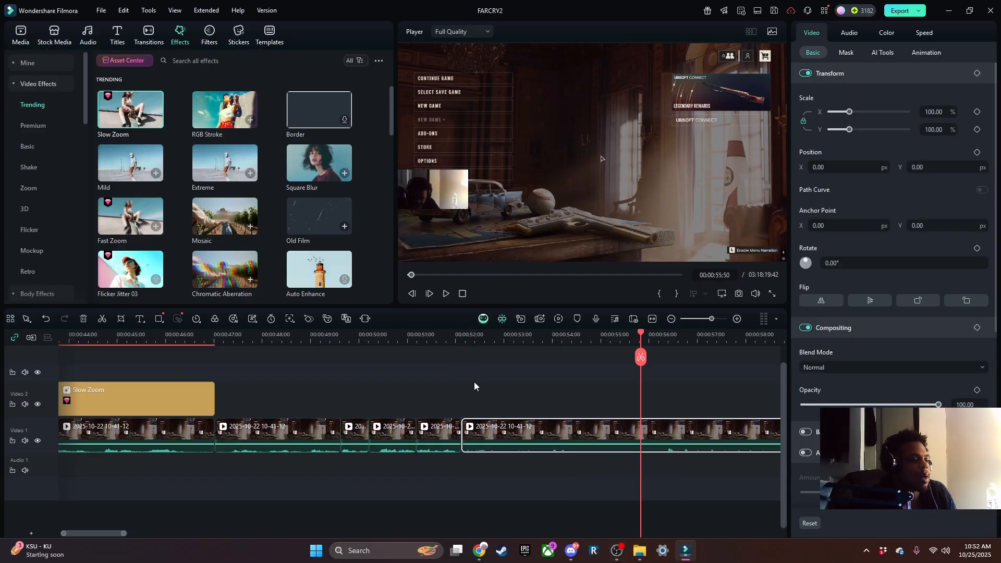
left_click(429, 345)
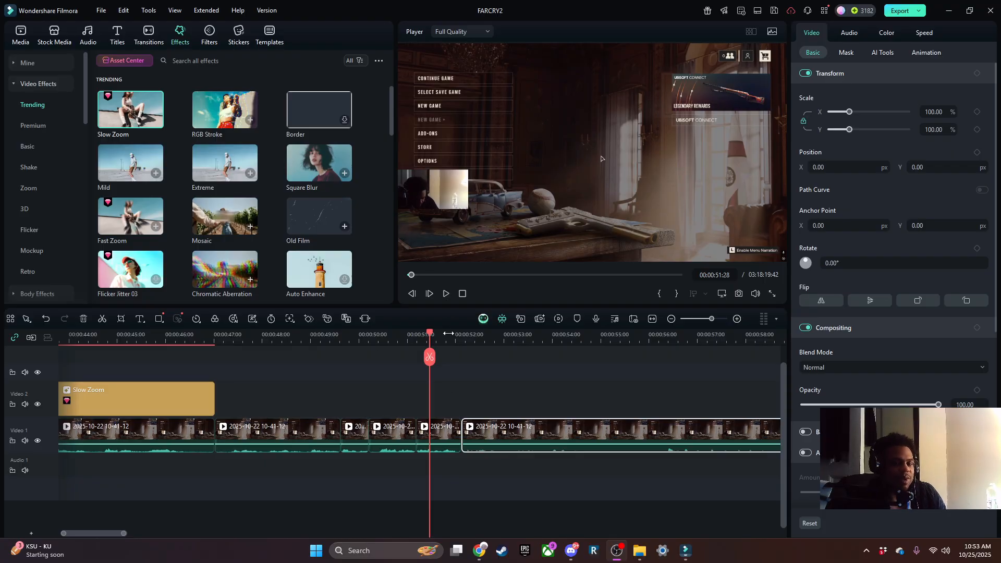
left_click(407, 335)
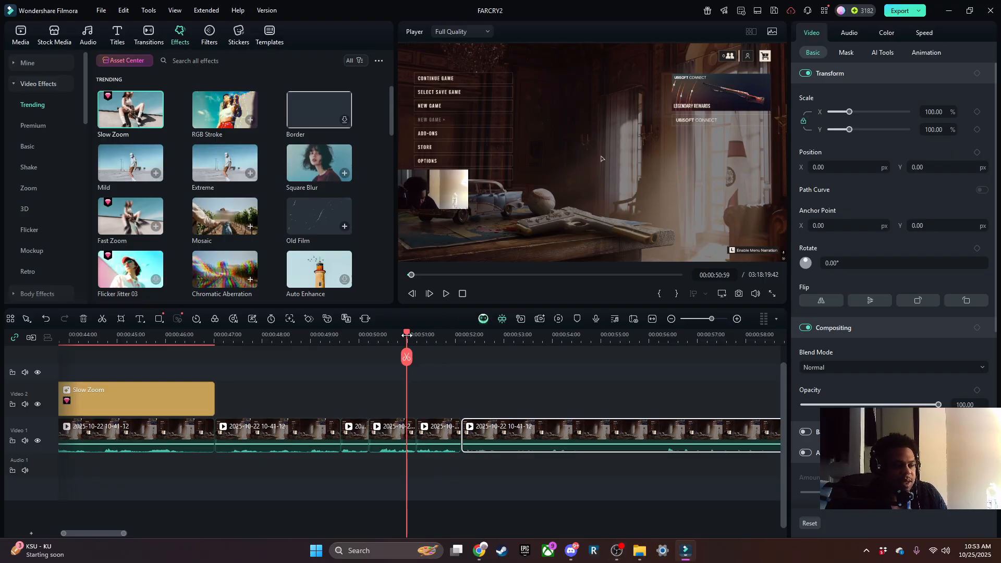
left_click(378, 351)
left_click(446, 294)
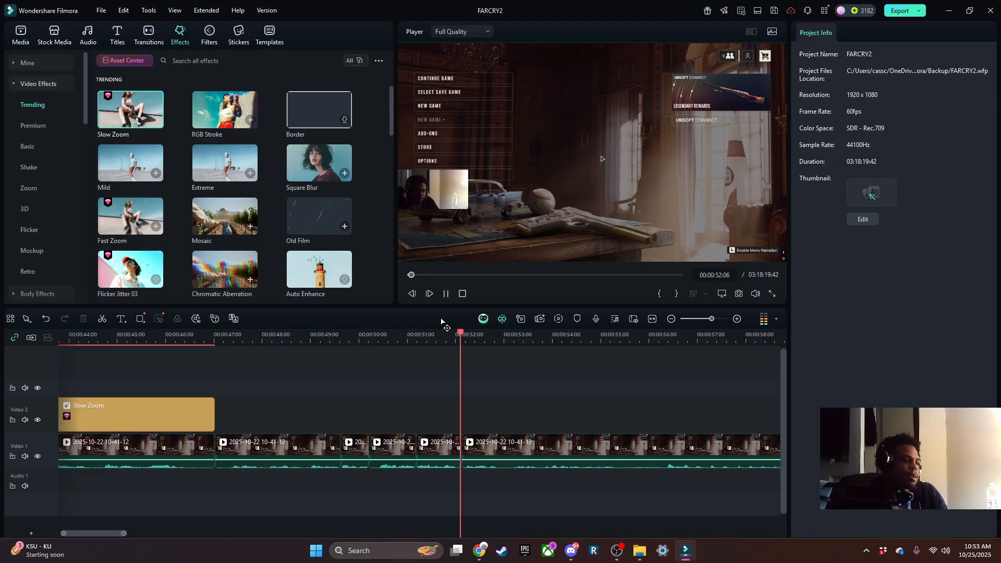
Trim about 5.6 seconds off the start of the segment beginning at 00:00:55:22 and replay the cut.
scroll(214, 458, "right", 3)
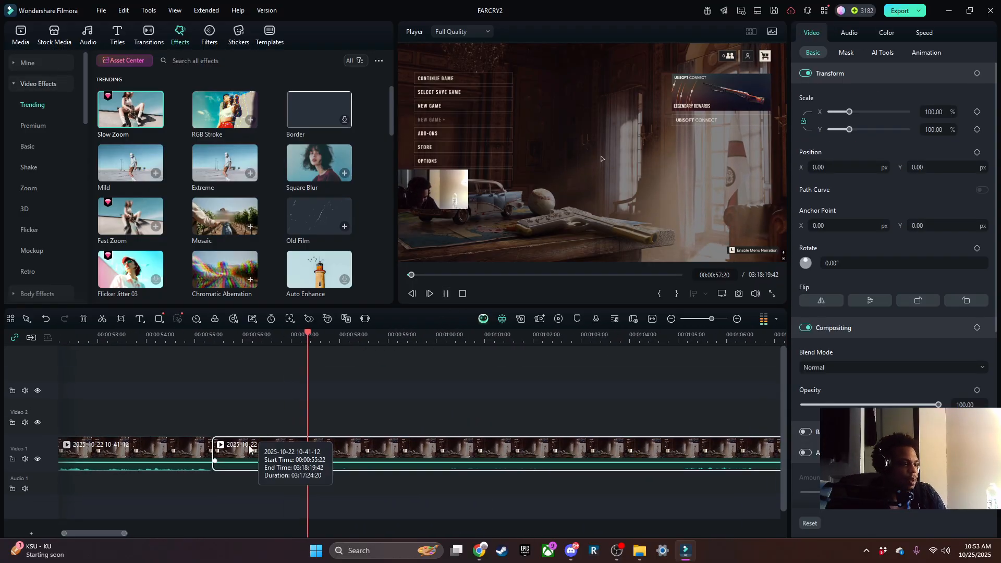
left_click_drag(215, 457, 489, 524)
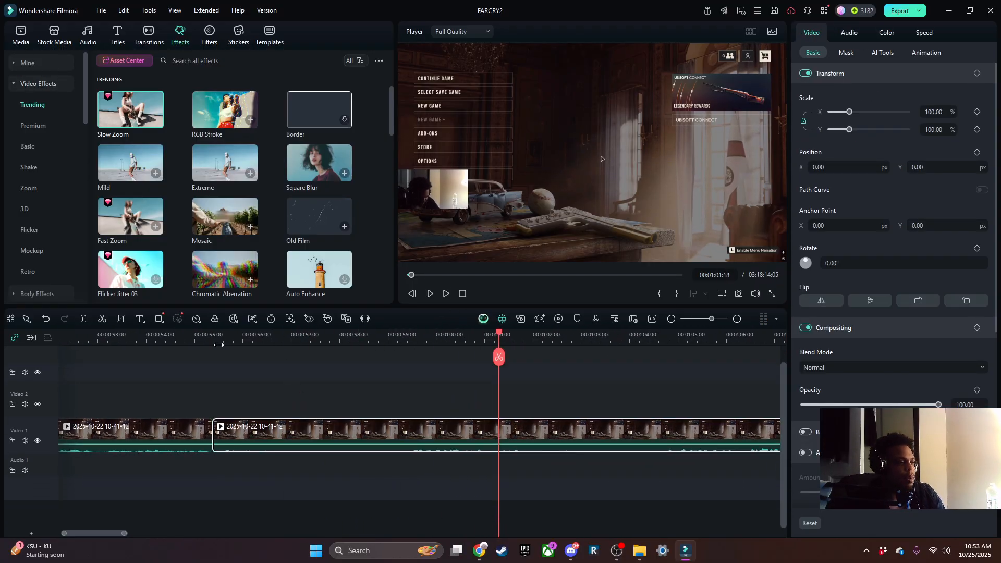
left_click(208, 341)
left_click(441, 296)
left_click(444, 296)
Split the recording at 00:00:57:22 and trim about 2.3 seconds off the start of the segment beginning at 00:00:59:57.
left_click(309, 356)
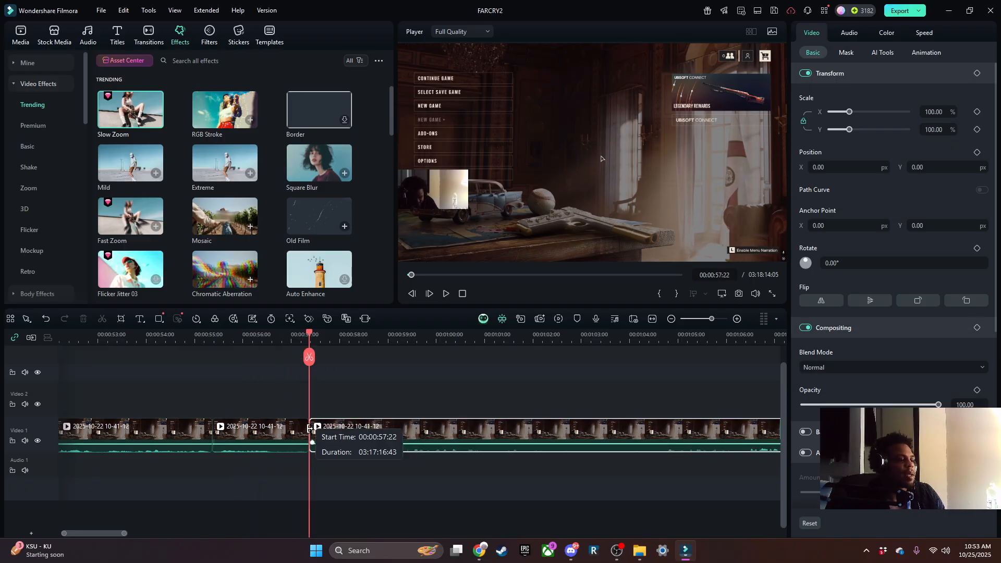
left_click(445, 294)
left_click(436, 431)
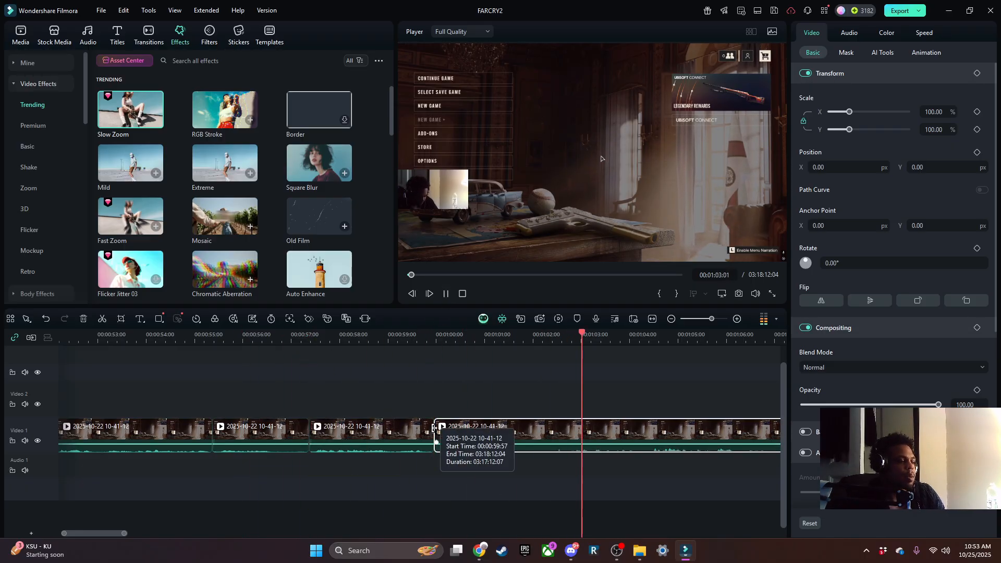
left_click_drag(435, 439, 546, 489)
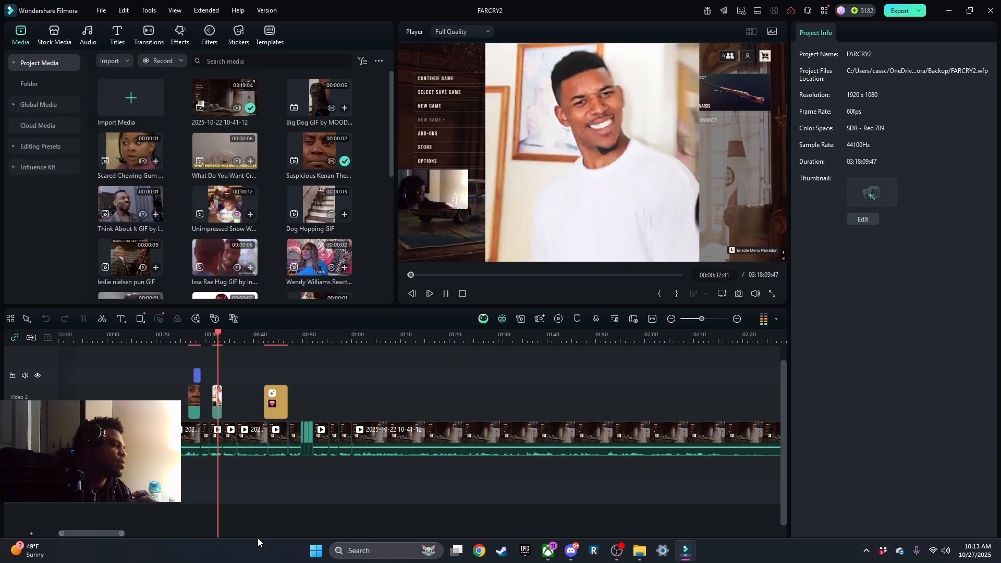
Review the footage around 00:01:00, trim about 83 seconds off the start of the final segment, and replay the cut.
left_click(331, 338)
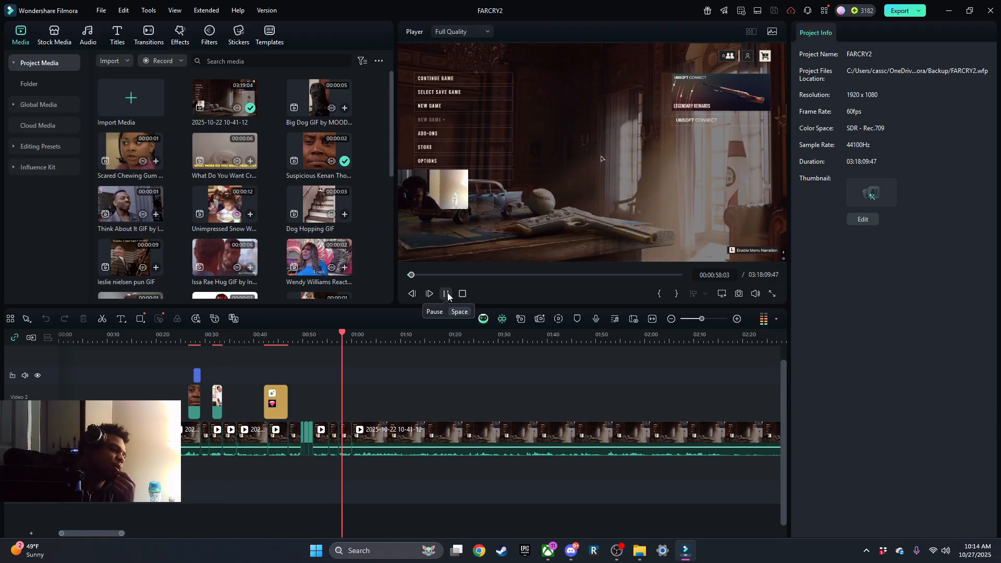
left_click(447, 295)
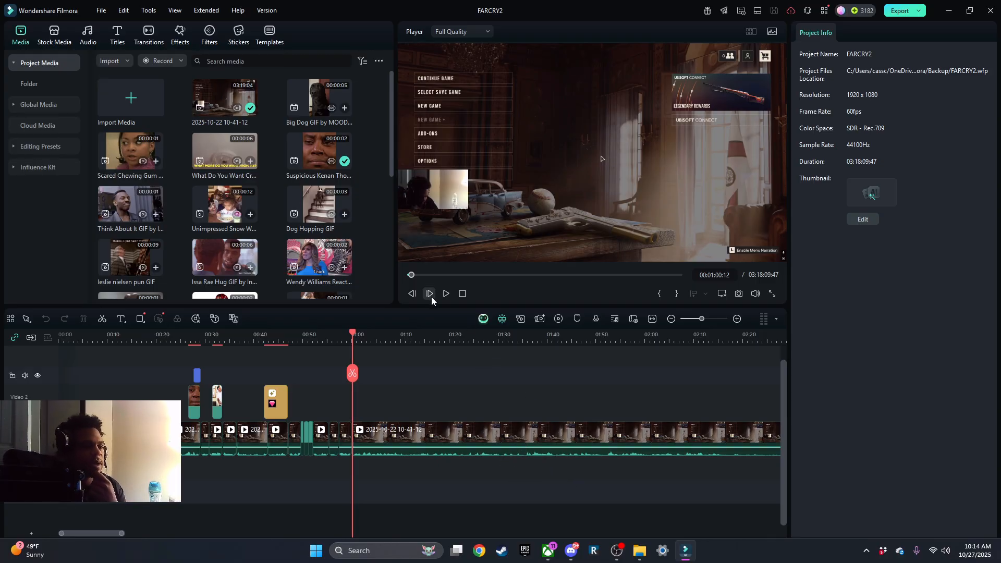
left_click(445, 295)
left_click(547, 438)
left_click(604, 336)
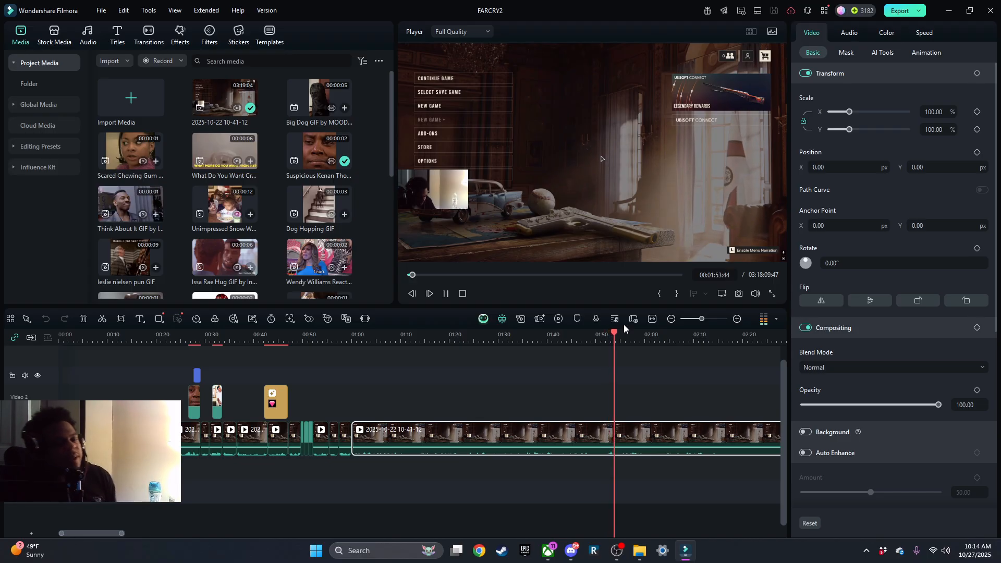
left_click(696, 339)
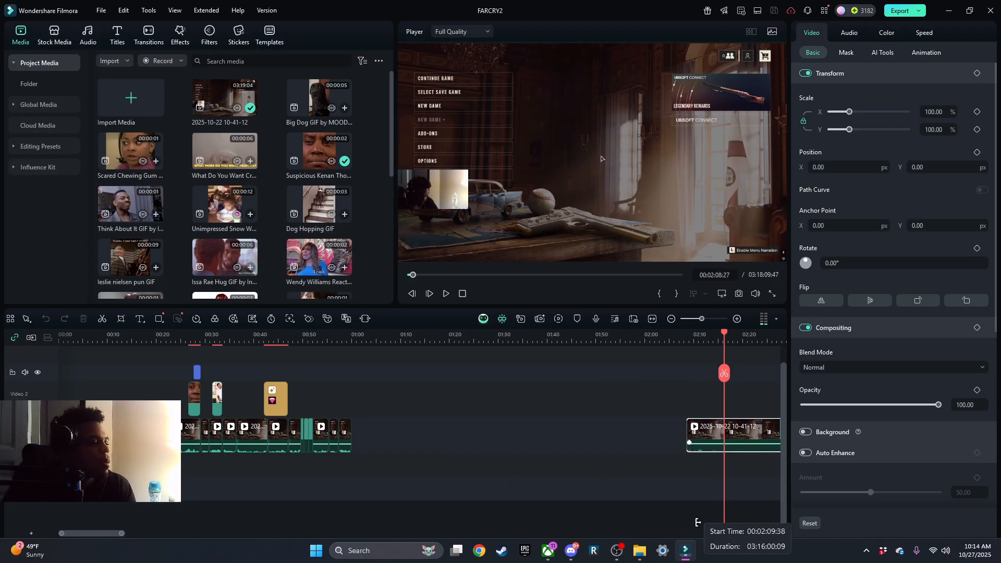
left_click_drag(697, 522, 728, 510)
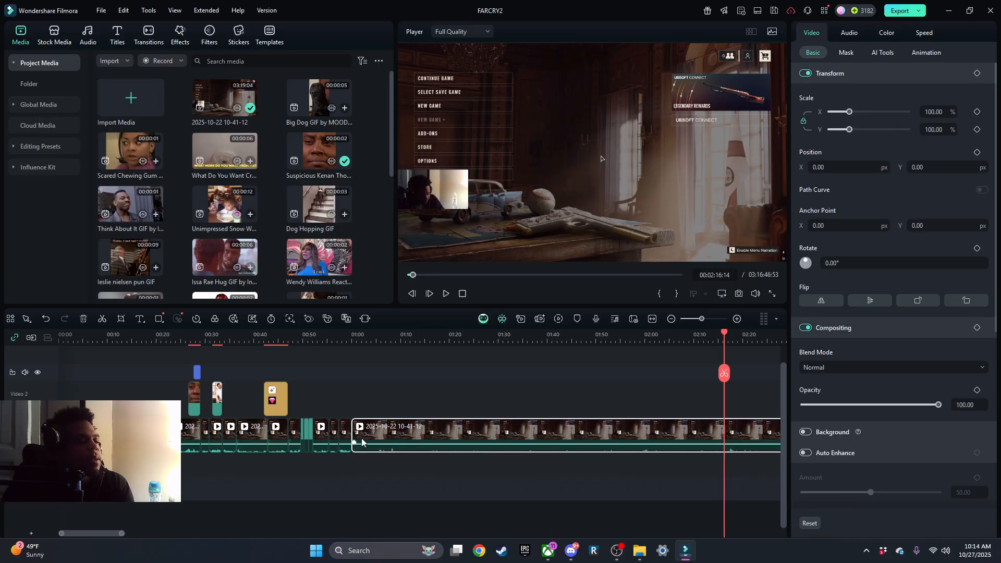
left_click(344, 334)
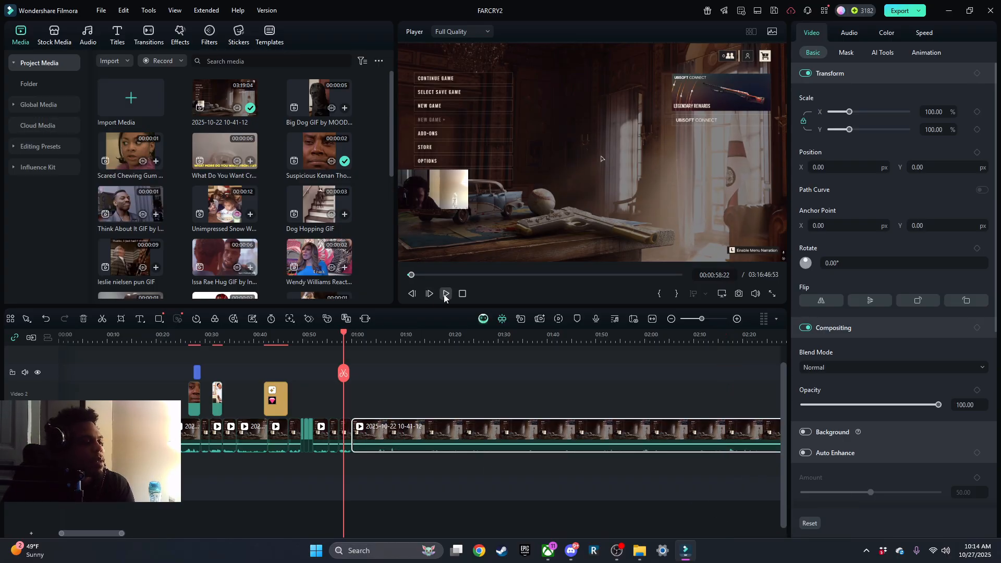
left_click(445, 295)
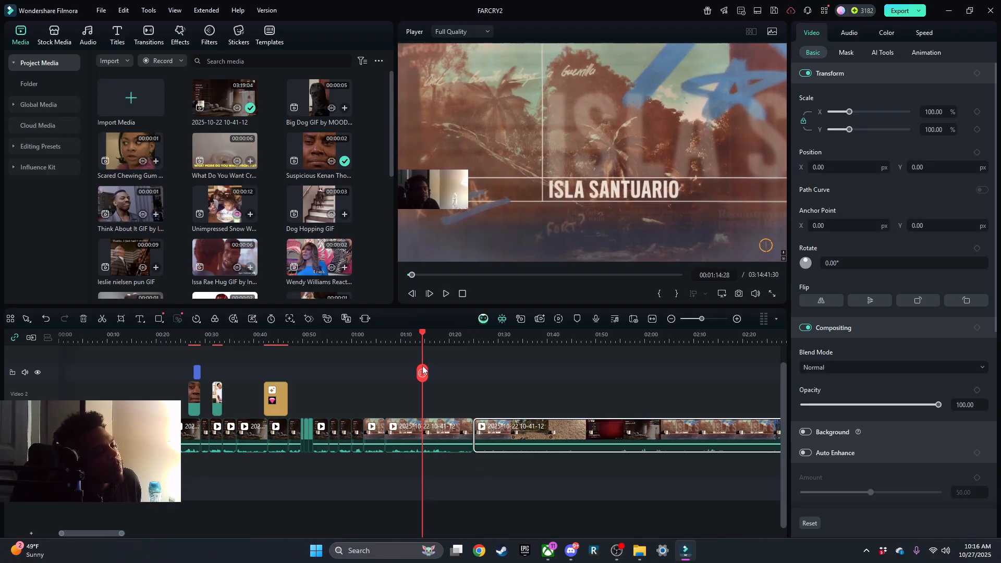
Shorten the segment beginning at 00:01:06:50 by about 1.6 seconds and play the edit on to 00:01:24:57.
left_click(447, 295)
left_click(397, 437)
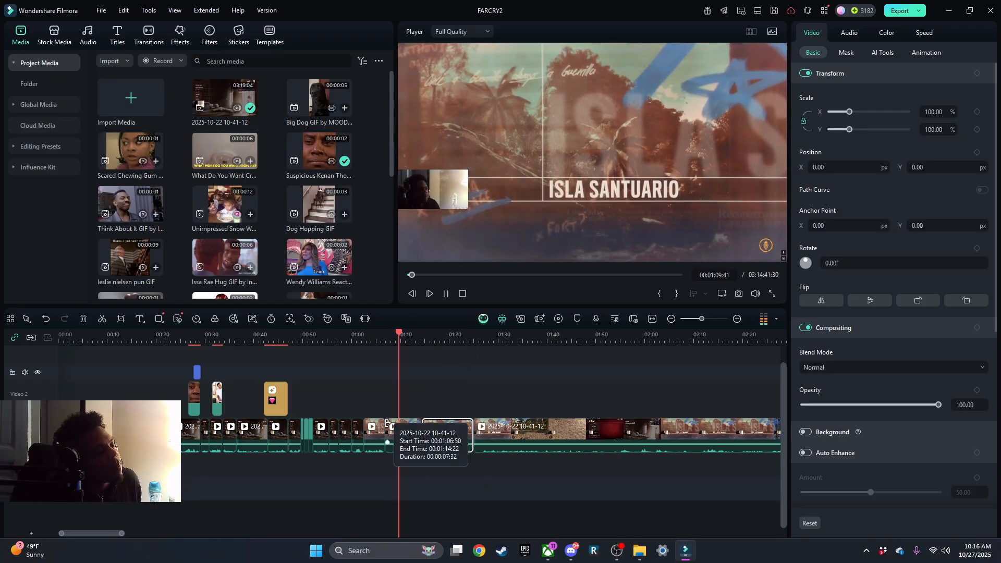
key("alt+]")
left_click(362, 339)
left_click(444, 293)
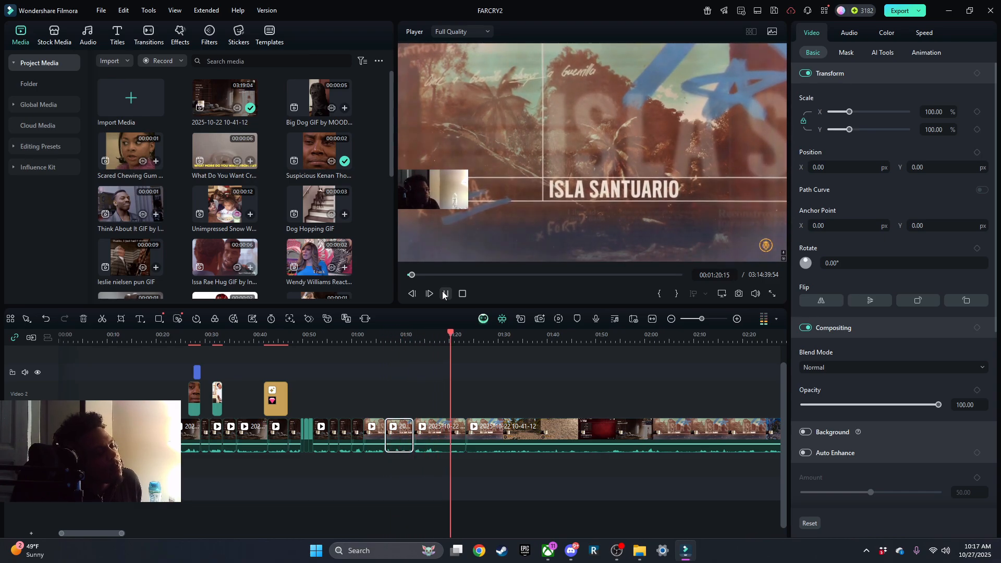
left_click(445, 293)
Trim about ten seconds off the start of the final segment and play on from 00:01:24:57.
left_click(495, 431)
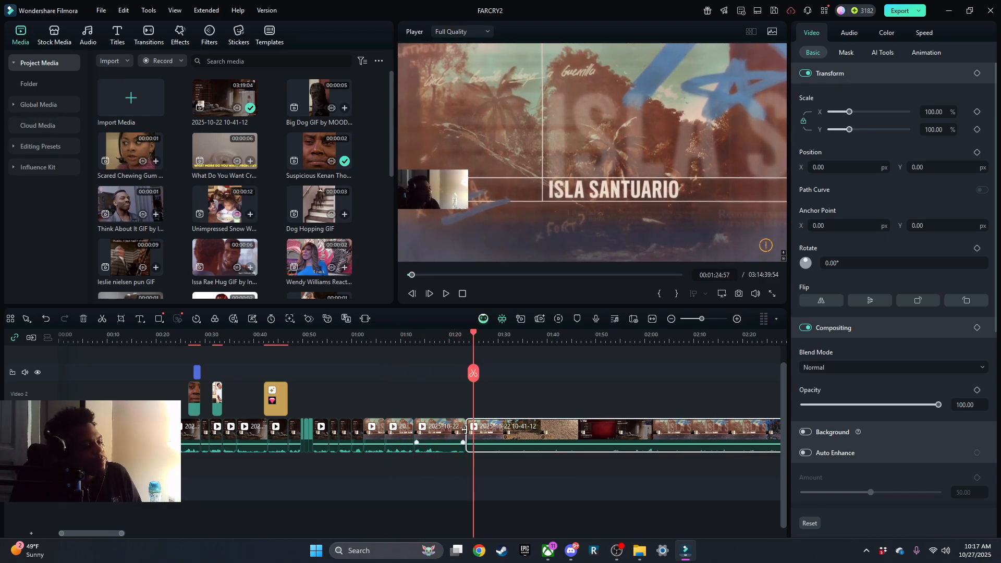
left_click_drag(465, 430, 468, 508)
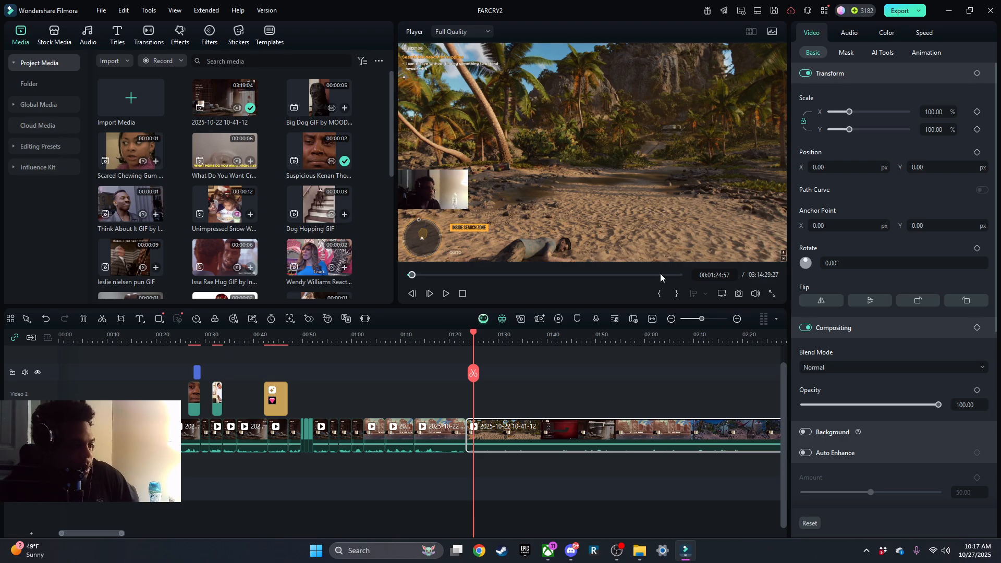
left_click(446, 293)
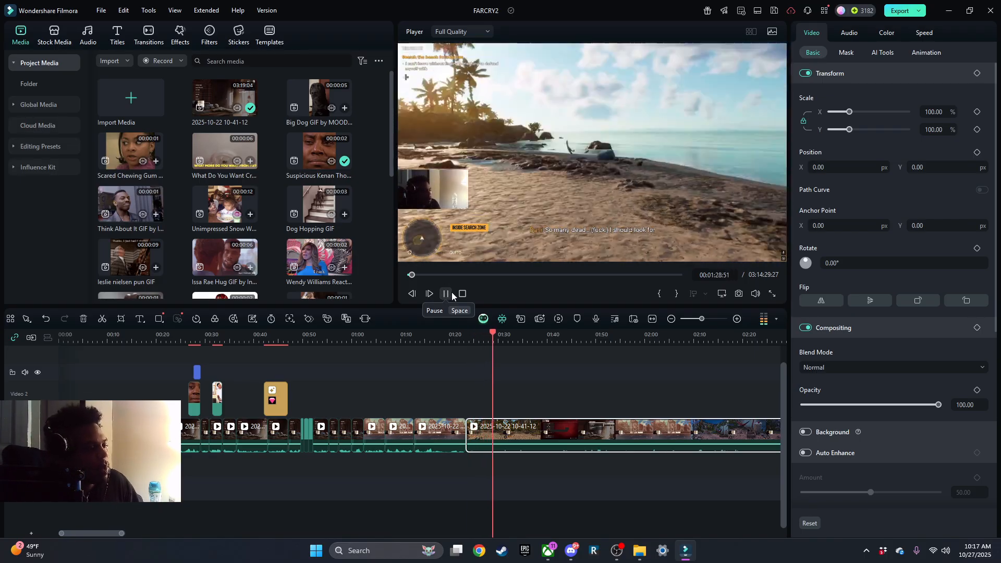
Split the recording at 00:01:36:23, trim about 30 seconds off the following segment's start, and play past the cut.
left_click(446, 294)
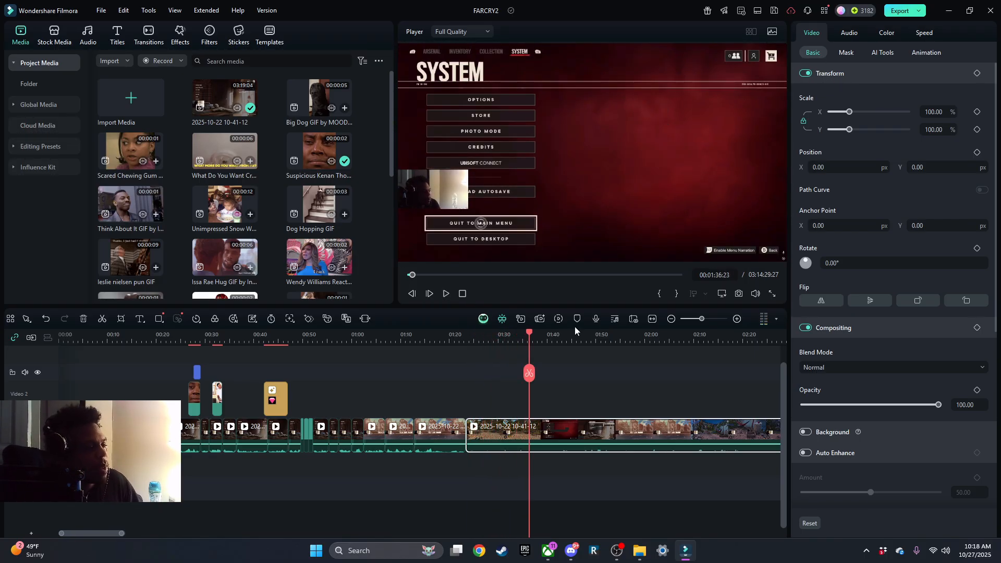
left_click(529, 372)
left_click_drag(542, 428, 532, 500)
left_click(446, 294)
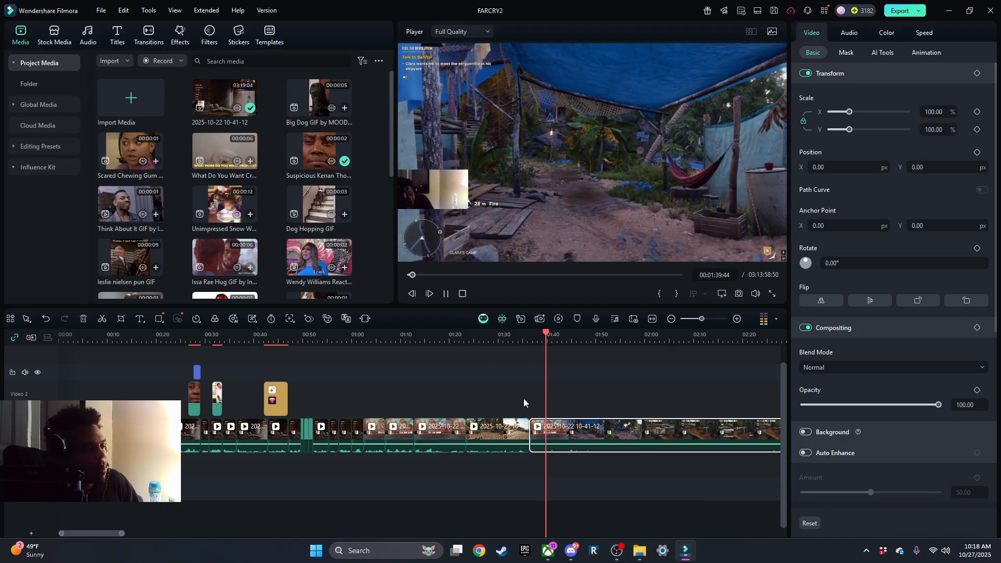
Split the recording at about 00:01:48, trim about 78 seconds off the following segment's start, and play on.
left_click(446, 293)
left_click(592, 373)
left_click_drag(776, 384, 376, 384)
left_click_drag(184, 433, 615, 482)
left_click(445, 294)
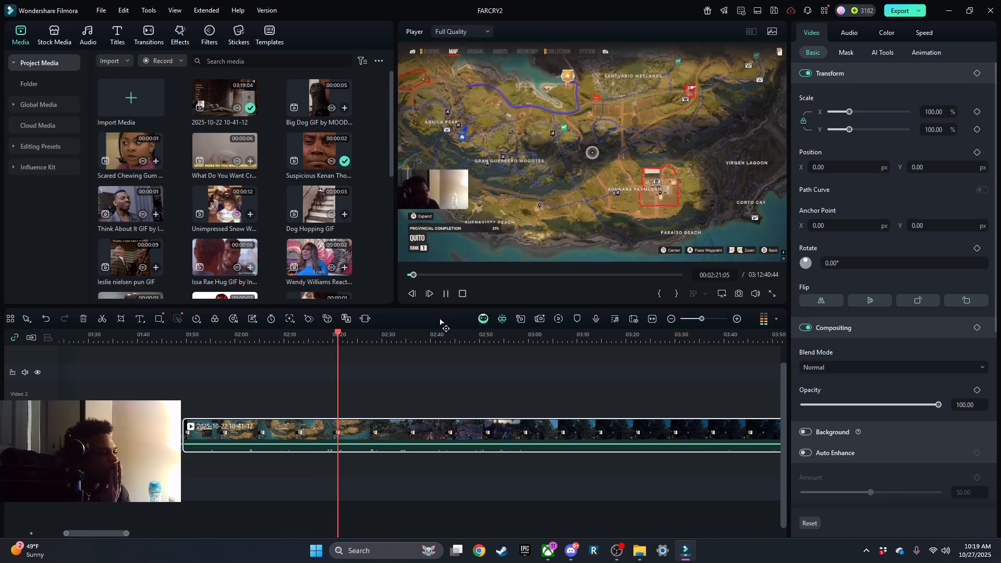
Split the recording at 00:02:23:27, trim about three seconds off the following segment's start, and replay the cut to 00:02:26:10.
left_click(444, 295)
key("ctrl+b")
left_click(444, 295)
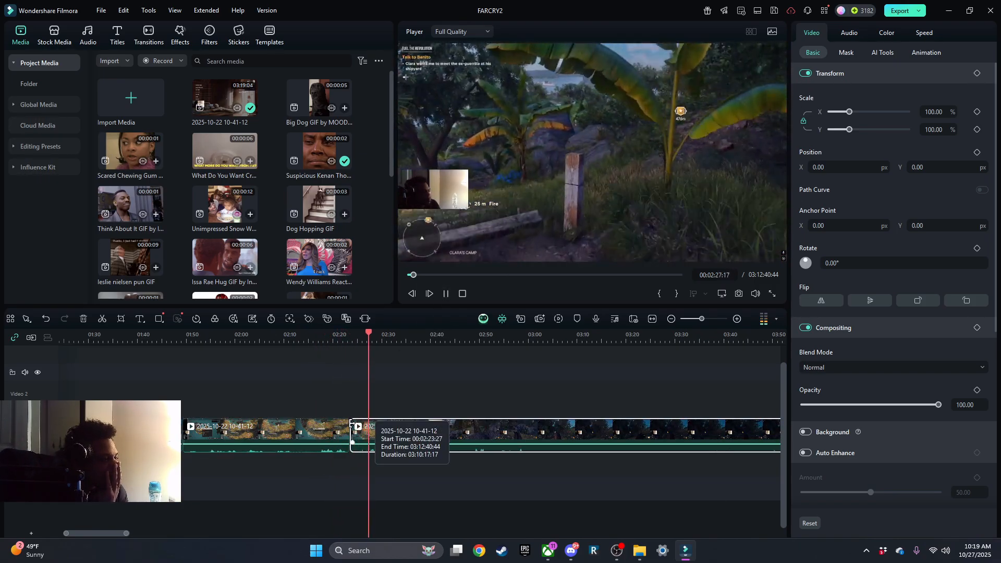
left_click_drag(351, 433, 366, 482)
left_click(347, 335)
left_click(444, 294)
left_click(446, 294)
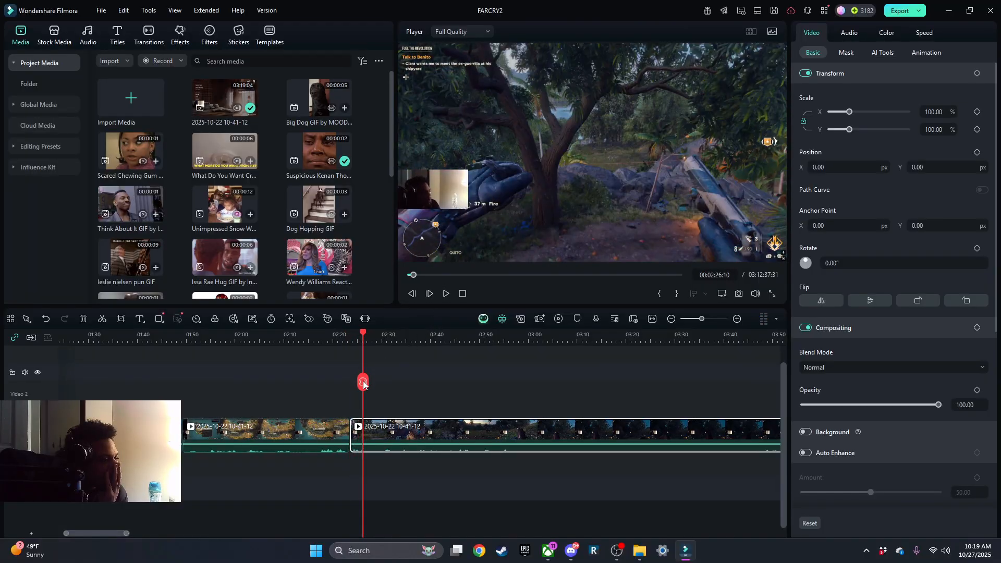
key("ctrl+b")
left_click(445, 294)
key("ctrl+z")
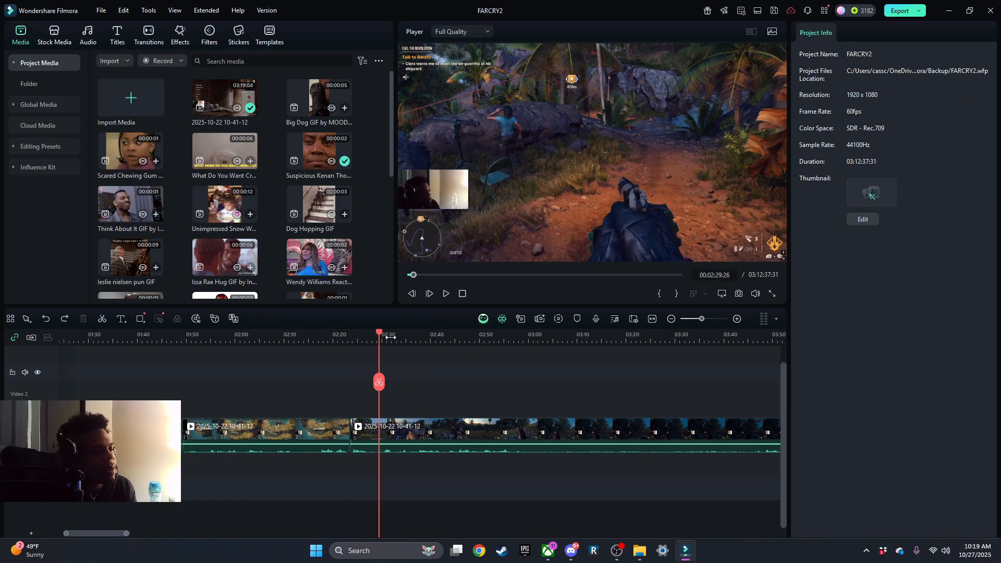
Split the recording at 00:02:27:52, trim about two seconds off the following segment's start, and replay the cut.
left_click_drag(378, 335, 374, 331)
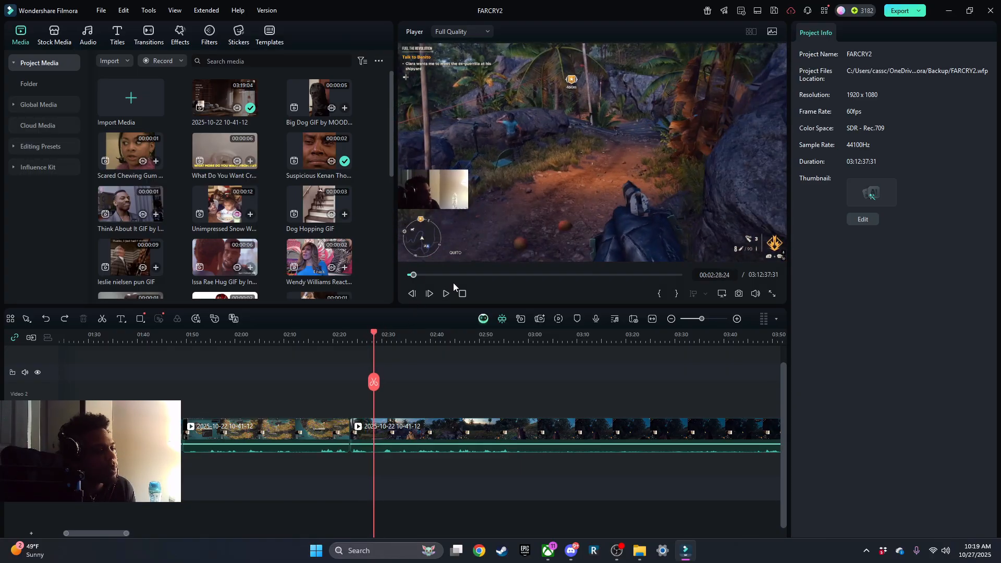
left_click(446, 293)
left_click(371, 334)
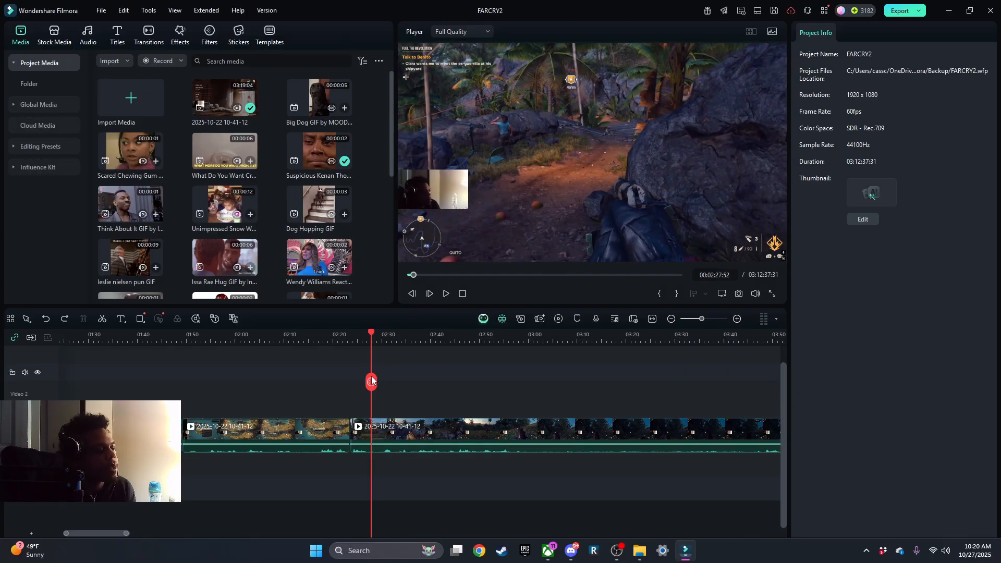
left_click(371, 381)
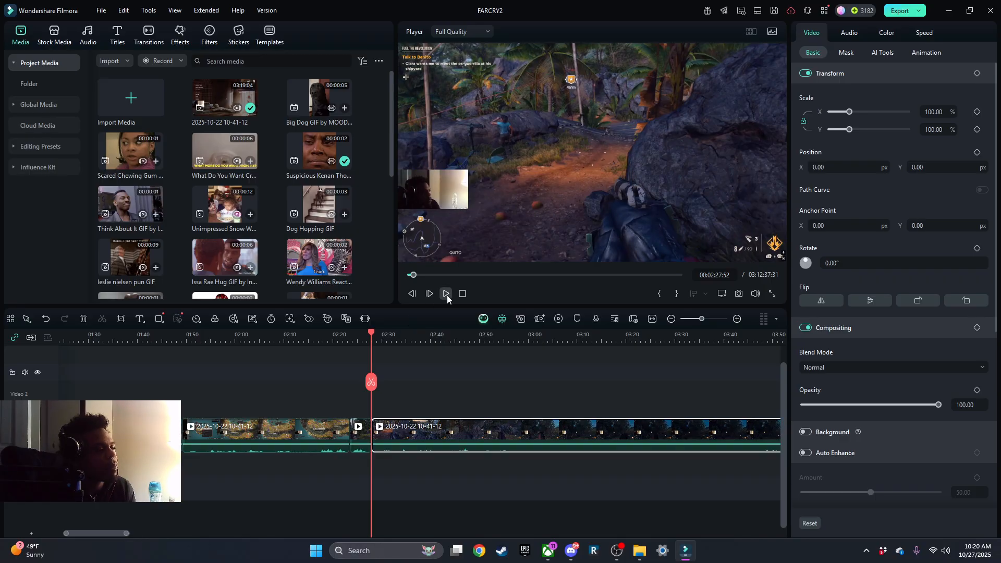
left_click(446, 294)
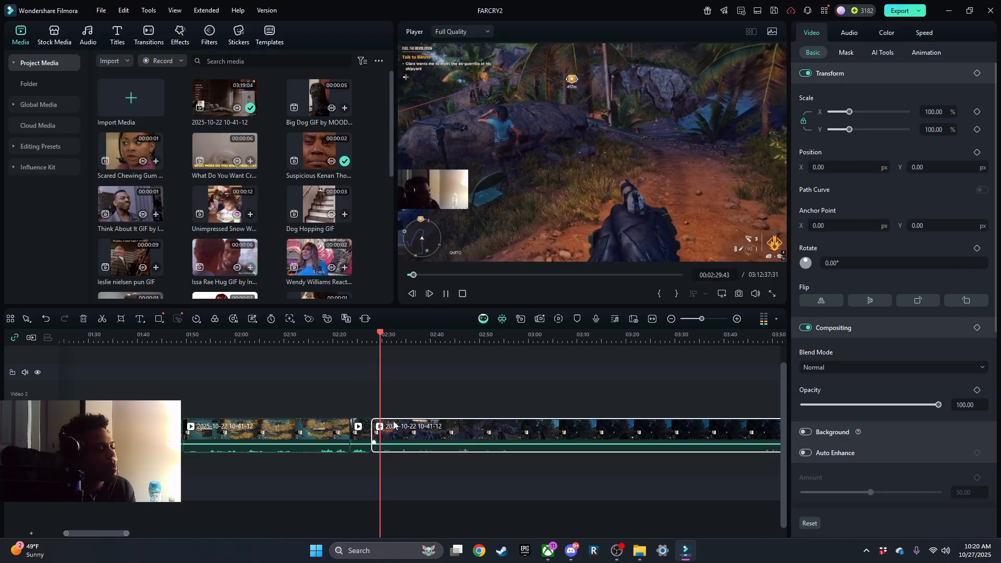
left_click_drag(373, 442, 382, 481)
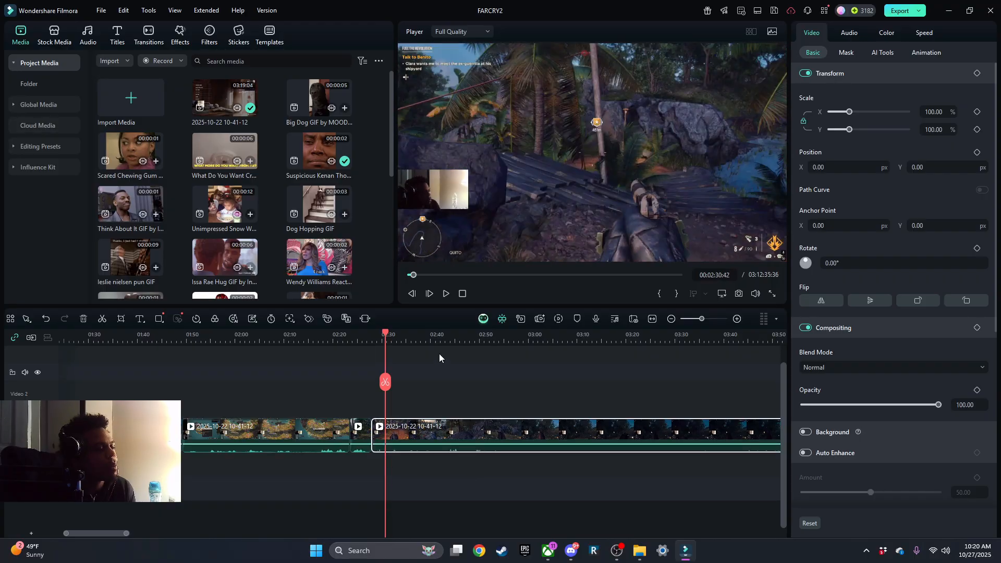
left_click(446, 294)
left_click(374, 344)
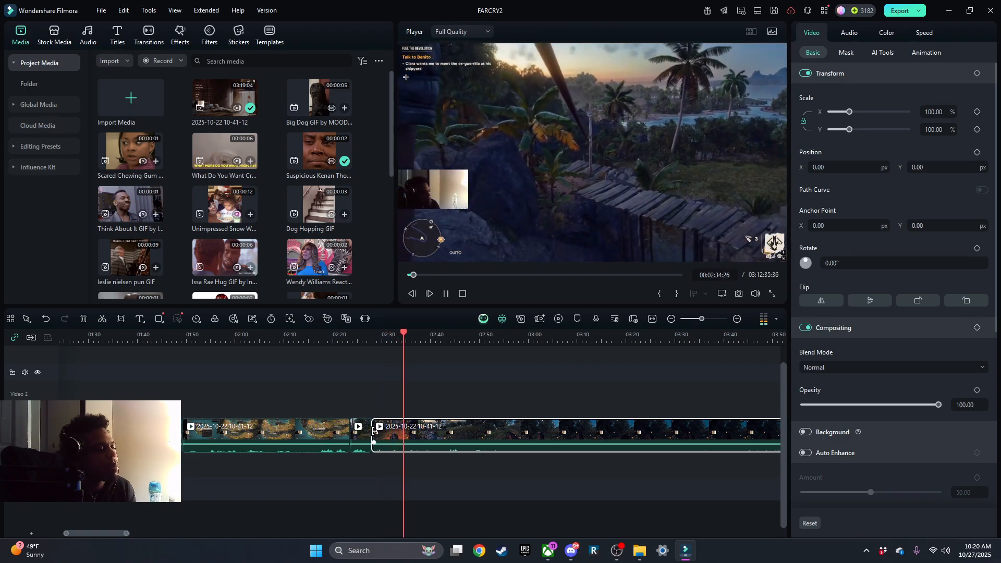
Trim about 15 seconds off the start of the segment at about 00:02:28, replaying the cut between trims.
left_click(434, 342)
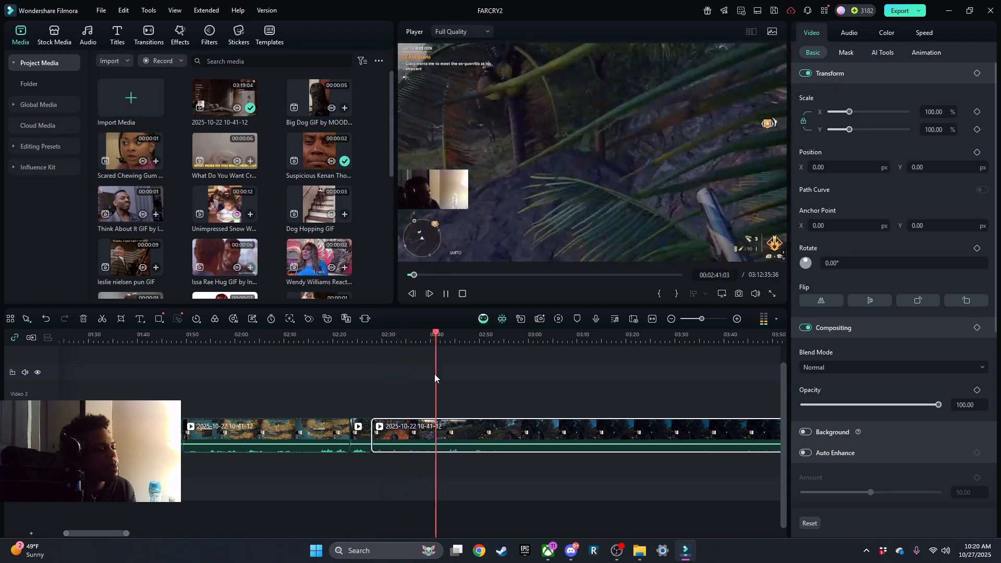
left_click(453, 340)
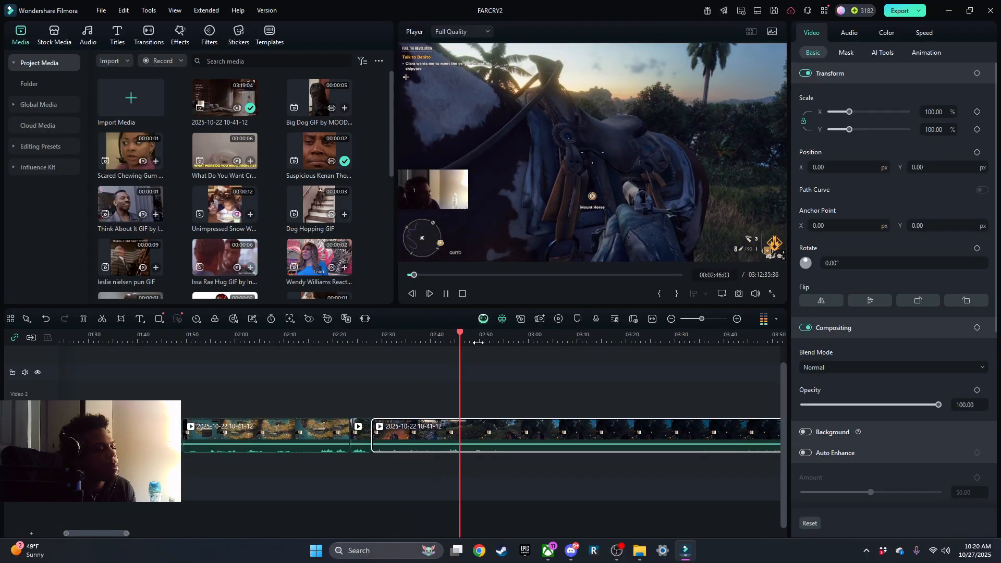
mouse_move(372, 441)
left_mouse_down()
mouse_move(422, 487)
mouse_move(372, 449)
left_mouse_up()
left_click(370, 350)
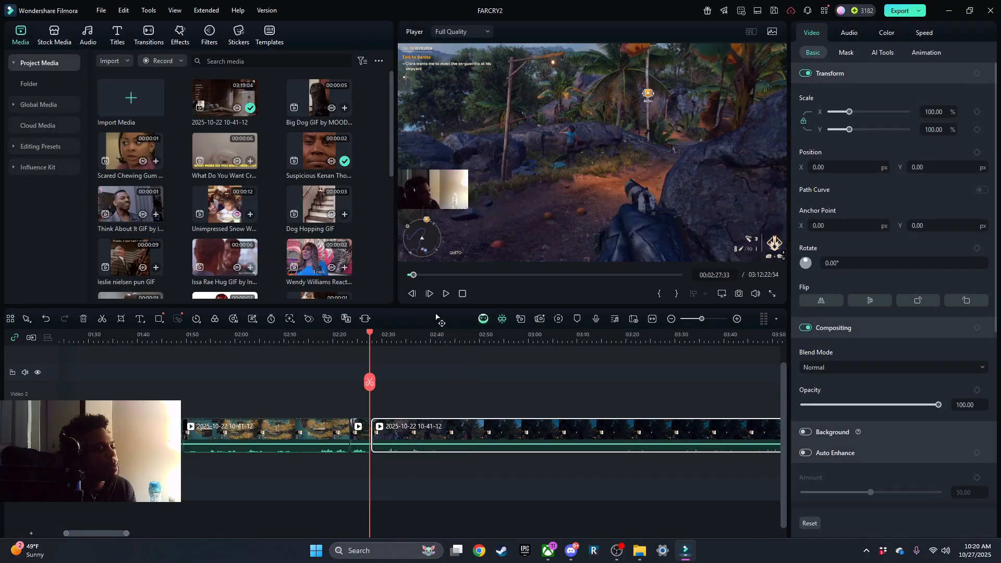
left_click(446, 293)
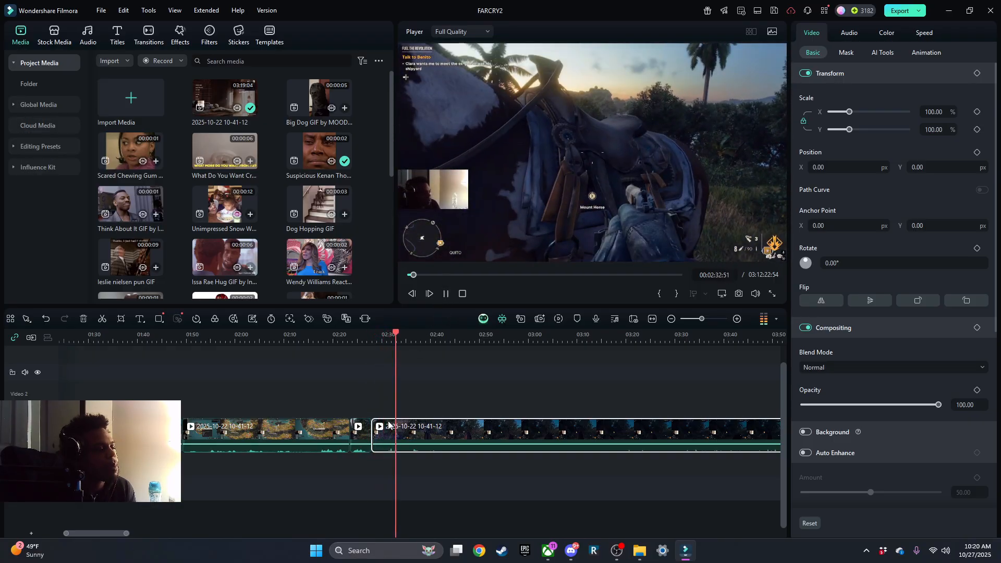
left_click_drag(372, 437, 381, 439)
Split the recording at about 00:02:12, trim about five and a half seconds off the following segment's start, and replay the cut.
left_click(327, 336)
left_click_drag(326, 382, 293, 390)
left_click(293, 386)
left_click_drag(294, 438, 314, 469)
key("space")
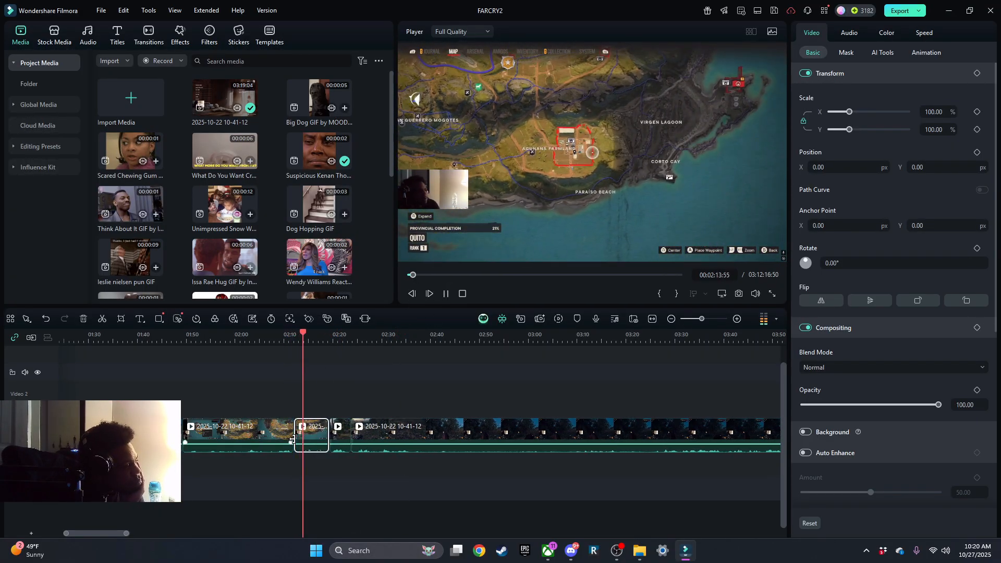
left_click_drag(294, 434, 300, 435)
Split the recording at 00:02:00:21, then trim about one second off the following segment's start and about six off the preceding one's.
left_click(284, 428)
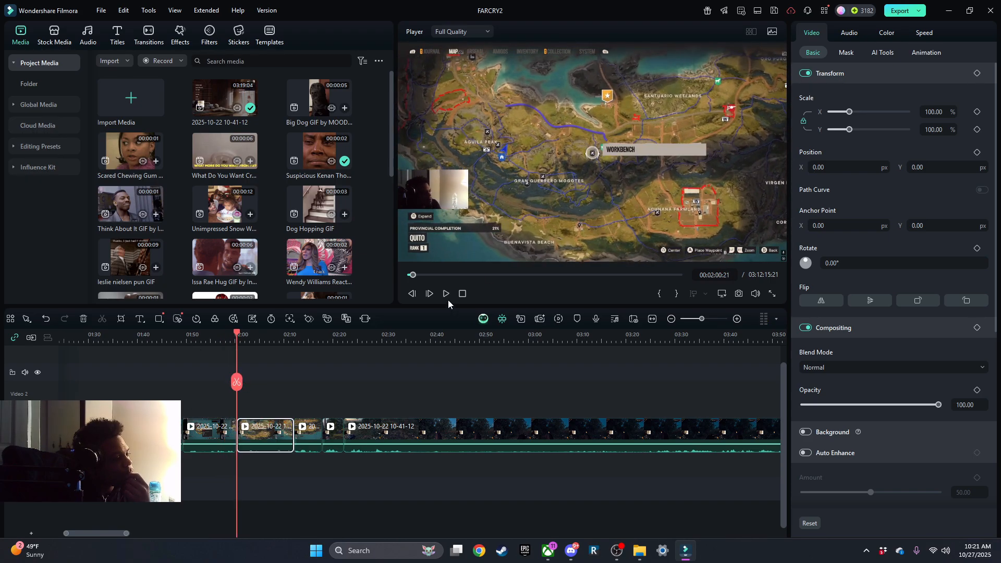
key("space")
left_click_drag(239, 436, 245, 436)
left_click_drag(239, 336, 188, 338)
left_click_drag(188, 437, 215, 436)
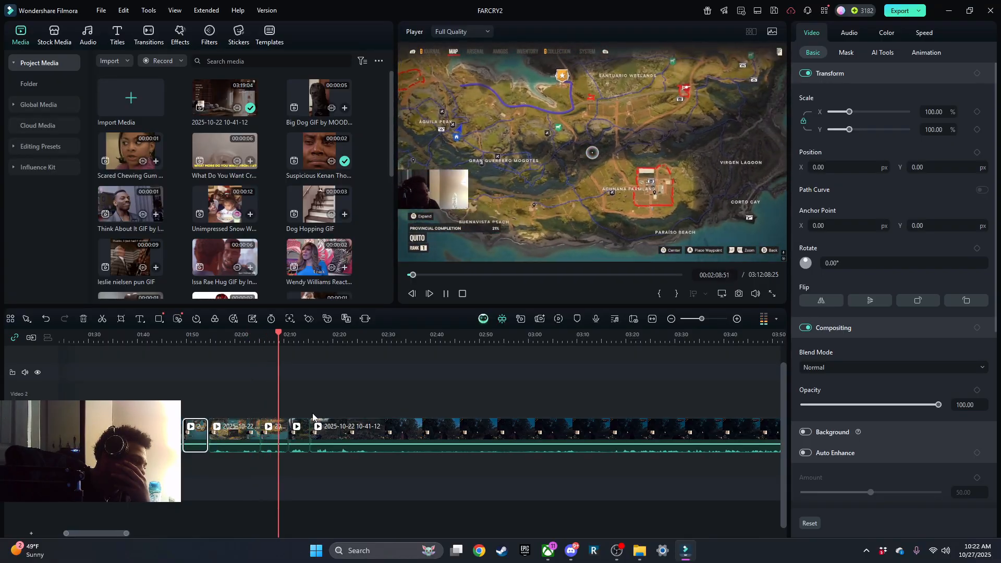
Split the long last segment at about 00:02:20 and trim about two seconds off the following part's start.
left_click(327, 431)
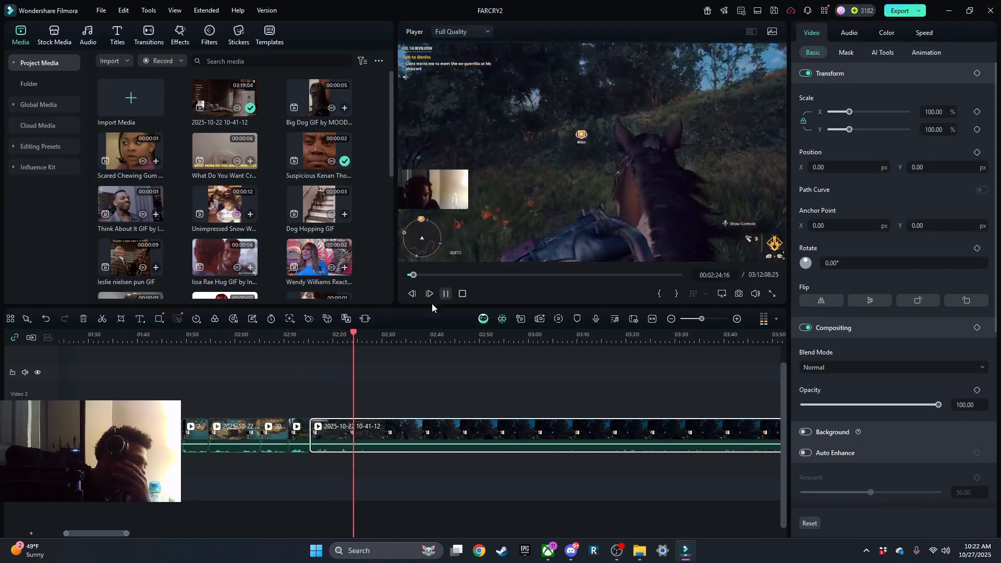
left_click(325, 334)
key("ctrl+b")
left_click_drag(331, 443, 341, 460)
Split the recording at about 00:02:22, trim about 53 seconds off the following segment's start, and play on to 00:02:30:20.
left_click_drag(331, 365, 341, 364)
key("ctrl+b")
key("space")
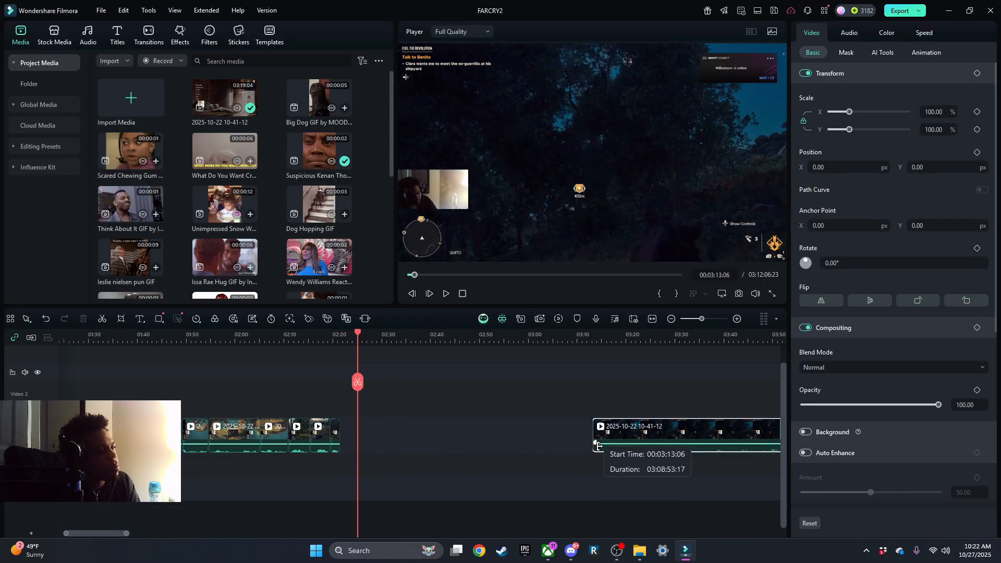
left_click(446, 294)
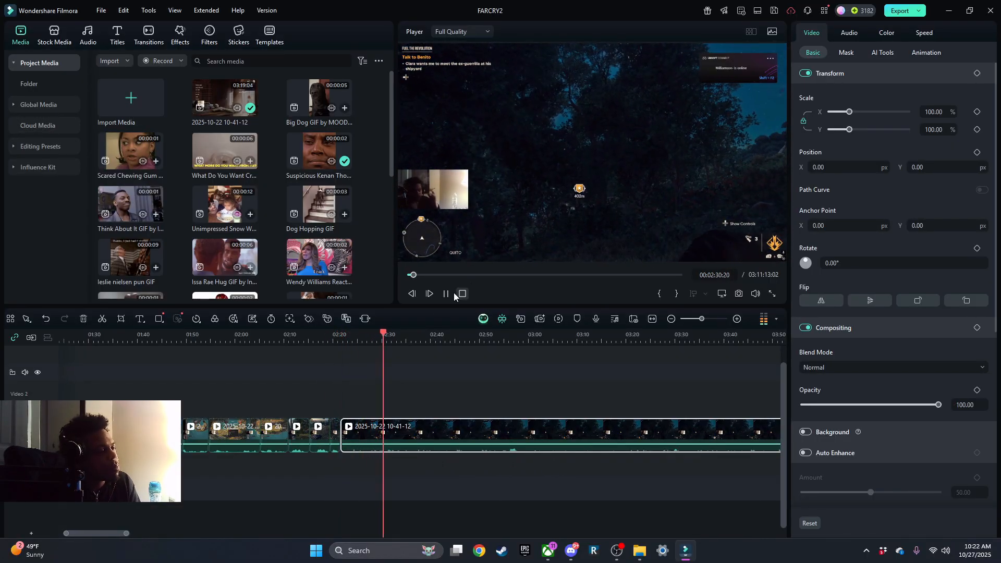
left_click(445, 294)
Split the recording at about 00:02:30, trim about two seconds off the preceding short segment's end, and replay it.
left_click(380, 335)
key("ctrl+b")
left_click_drag(380, 335, 345, 337)
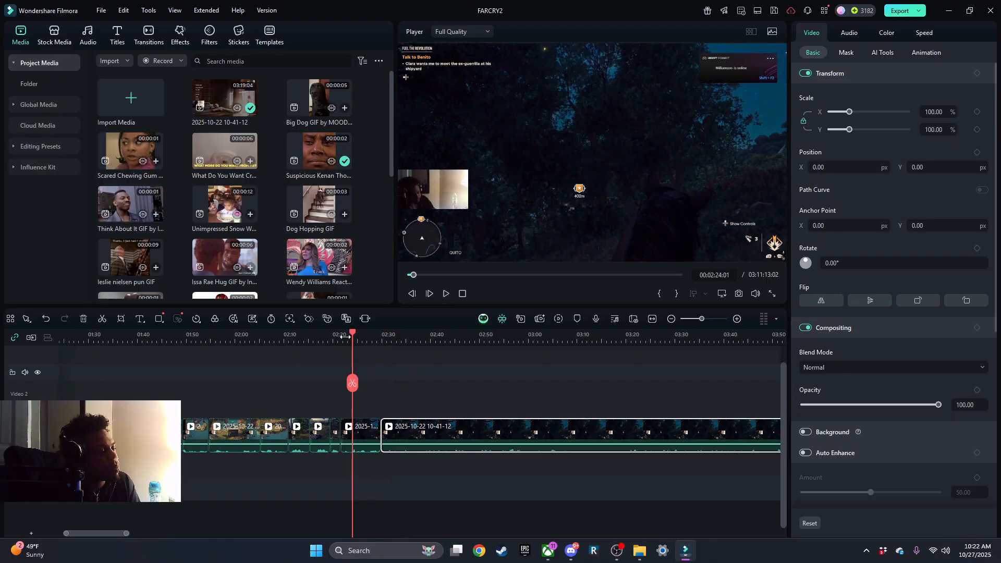
left_click_drag(378, 426, 369, 426)
left_click(446, 293)
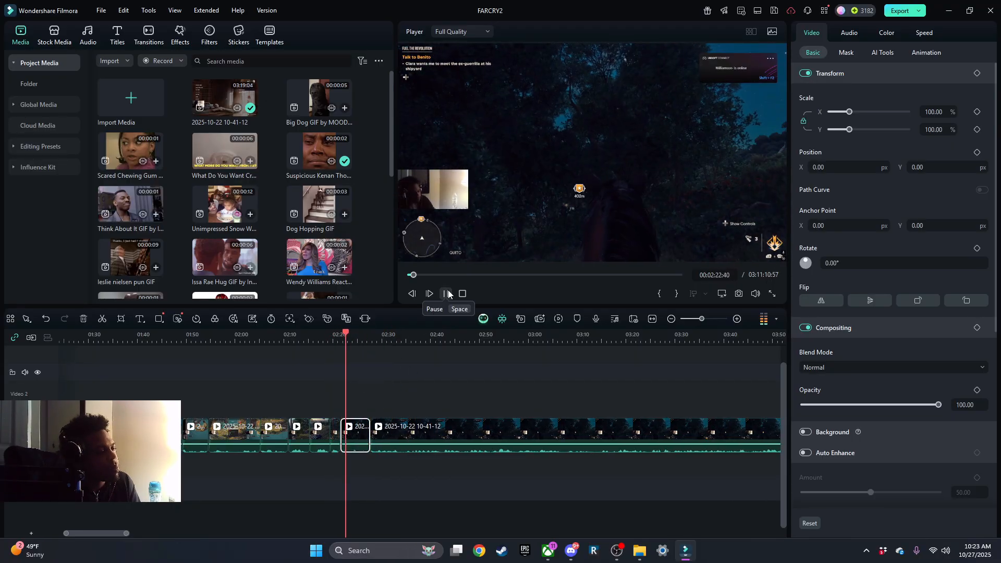
left_click(446, 293)
Trim about five minutes off the start of the segment at about 00:02:28 and replay the cuts from 00:02:16:08.
mouse_move(374, 435)
left_mouse_down()
mouse_move(762, 474)
mouse_move(372, 436)
mouse_move(696, 438)
mouse_move(371, 436)
left_mouse_up()
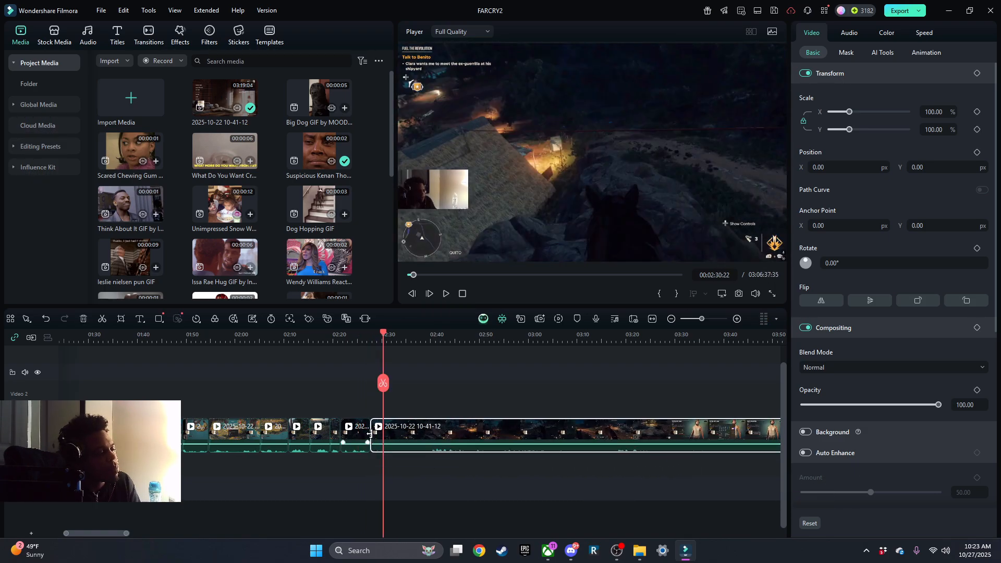
left_click(447, 298)
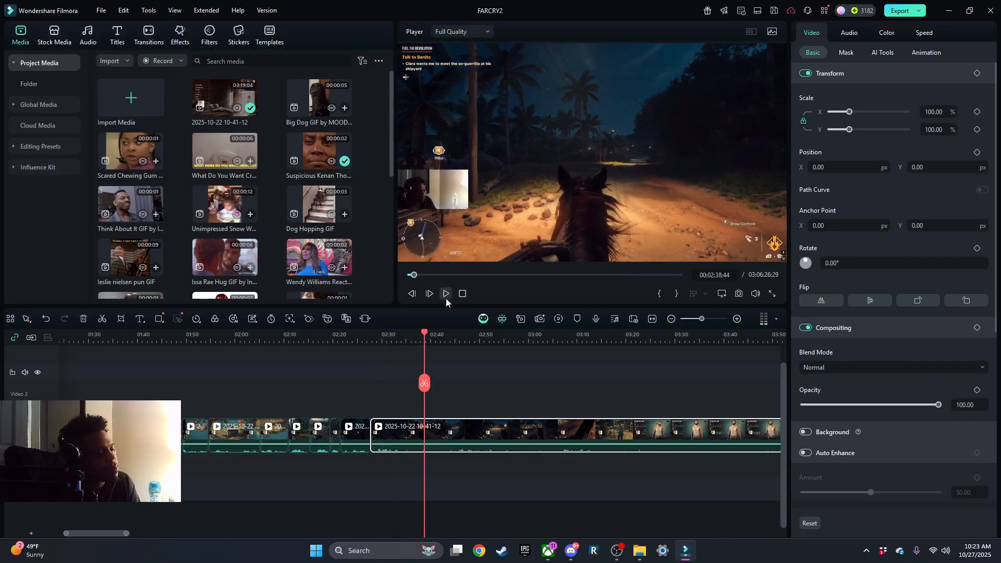
left_click(445, 298)
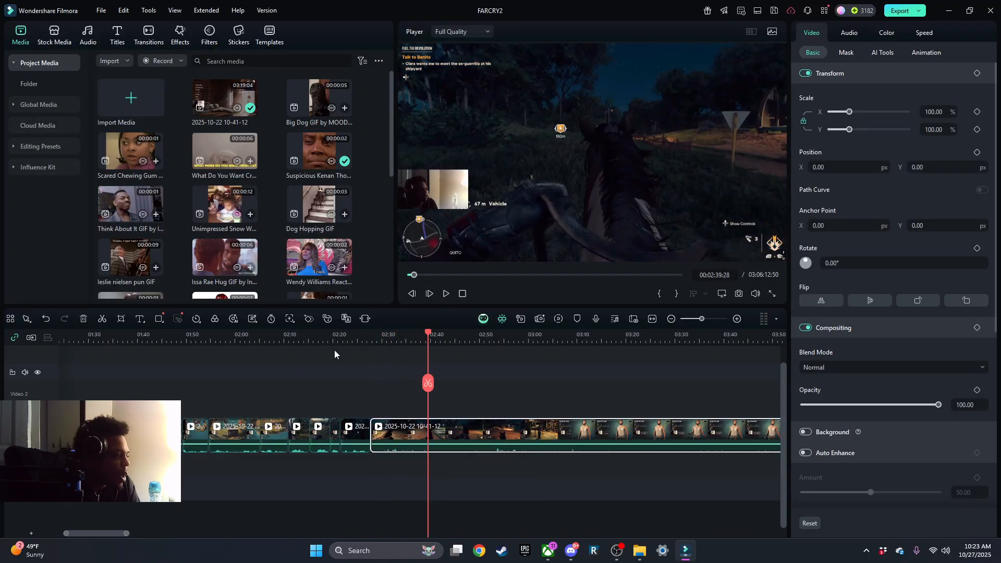
left_click(336, 334)
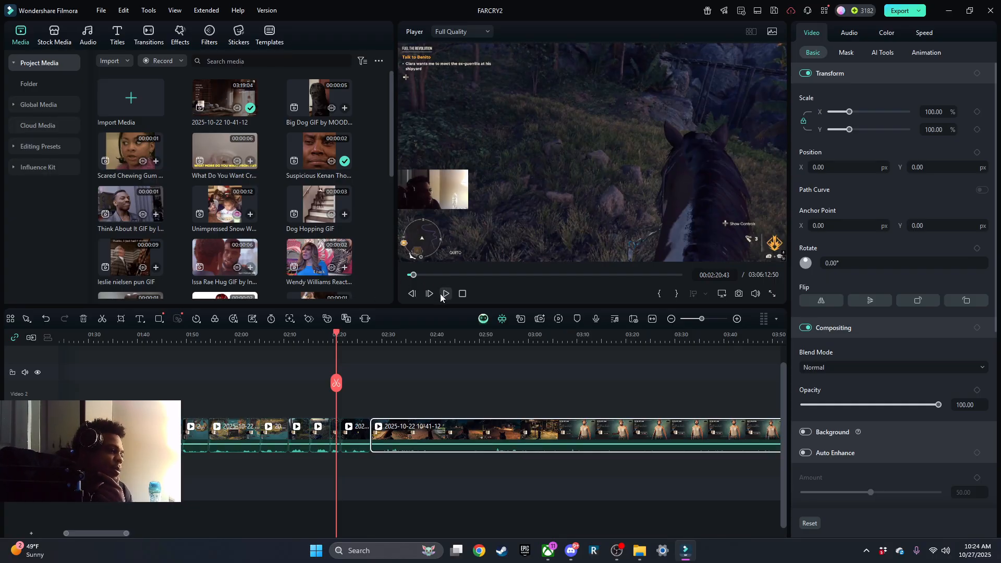
left_click(314, 334)
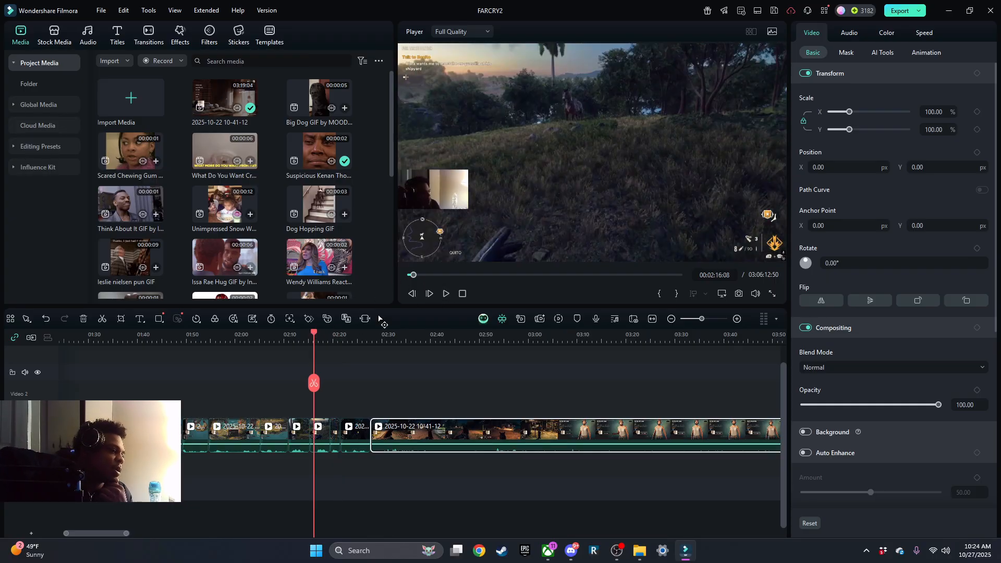
left_click(446, 293)
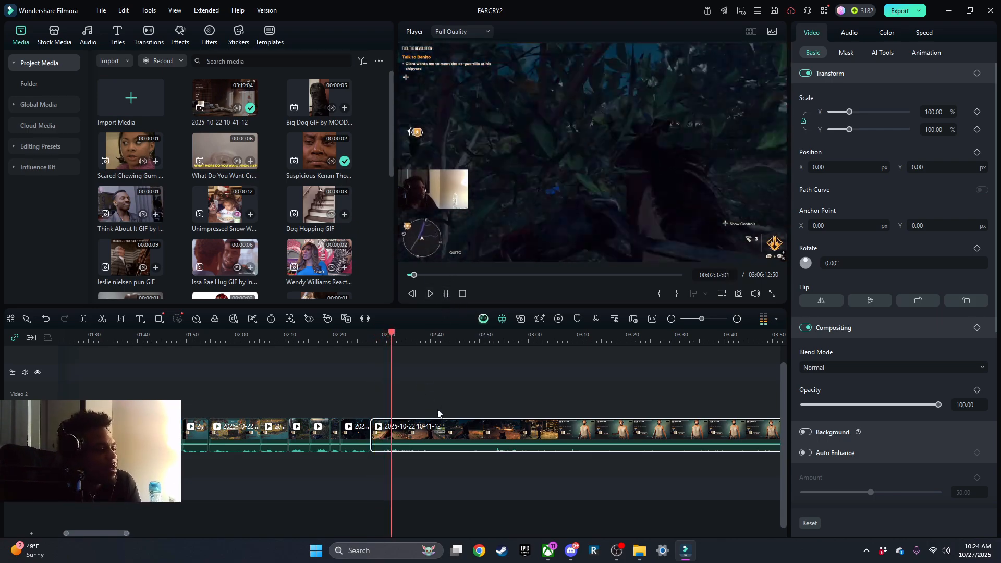
Split the recording at about 00:02:37 and resume playback.
left_click_drag(400, 334, 416, 333)
key("ctrl+b")
left_click(445, 293)
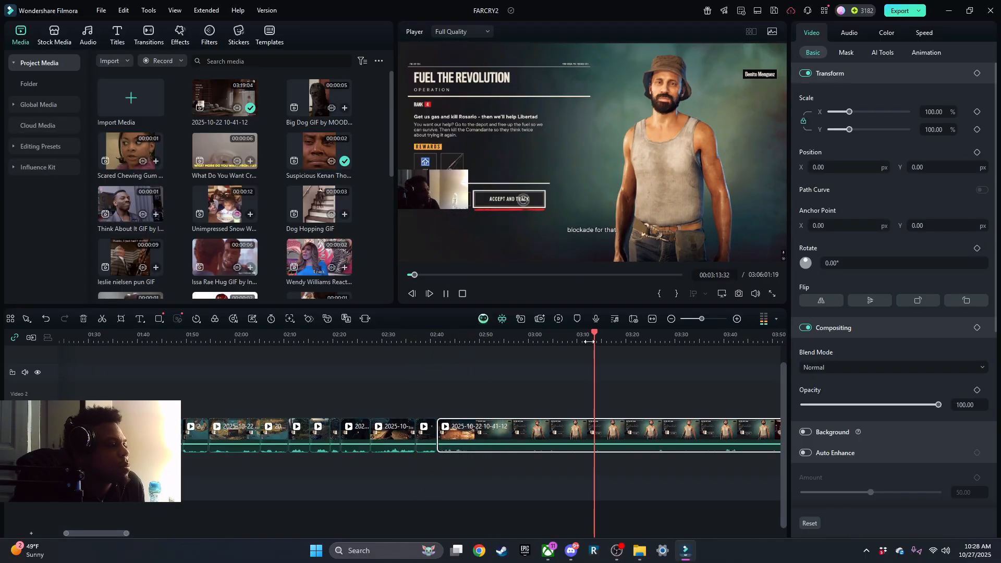
Skim through the Fuel the Revolution briefing and split the recording at about 00:03:43.
scroll(536, 478, "right", 5)
left_click(293, 338)
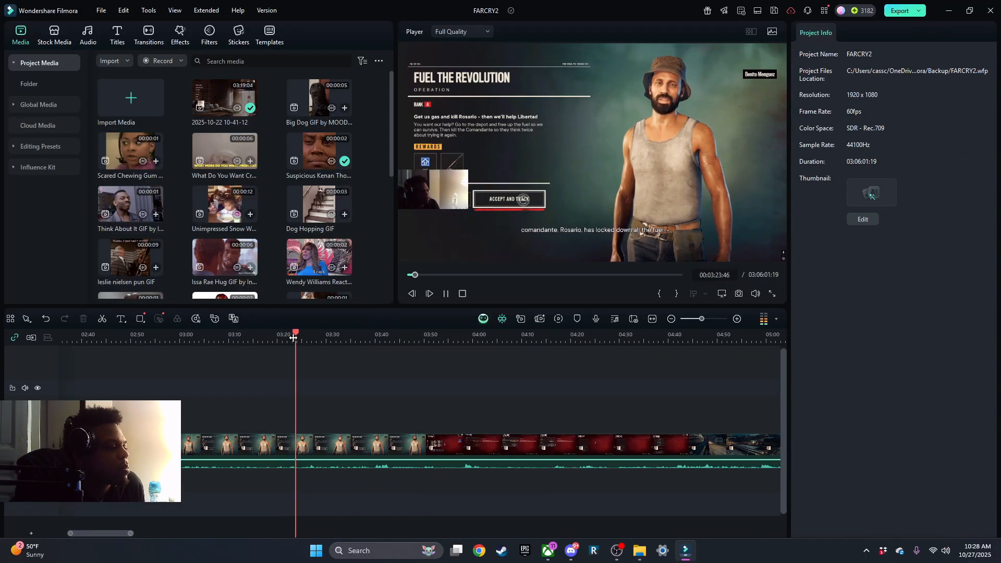
left_click(405, 339)
left_click(381, 339)
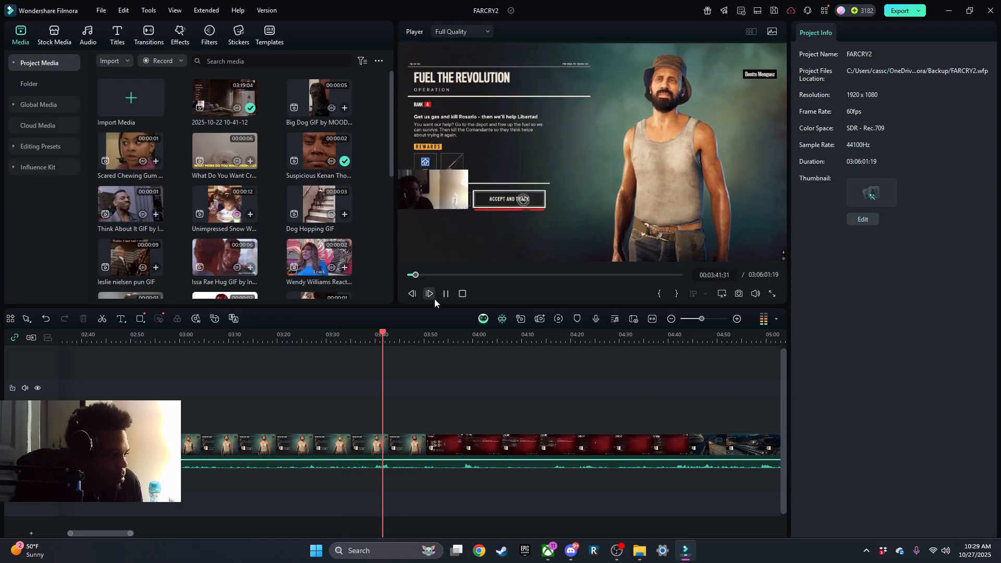
key("ctrl+b")
left_click(447, 293)
Trim about 56 seconds, including the volume settings section, off the following segment's start and play past the cut.
scroll(366, 371, "right", 5)
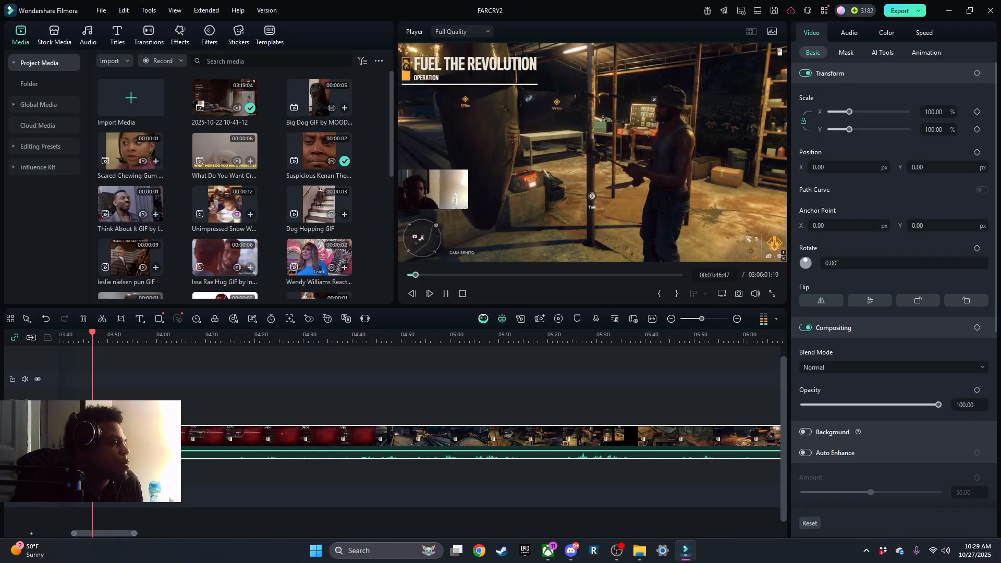
left_click(155, 340)
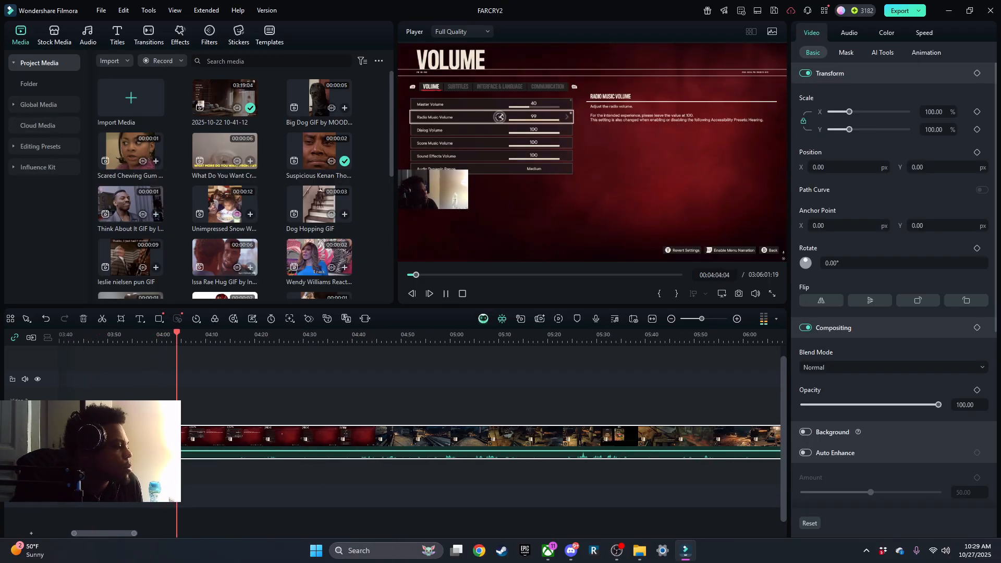
left_click_drag(85, 442, 362, 442)
left_click(83, 340)
left_click(447, 294)
scroll(183, 417, "left", 3)
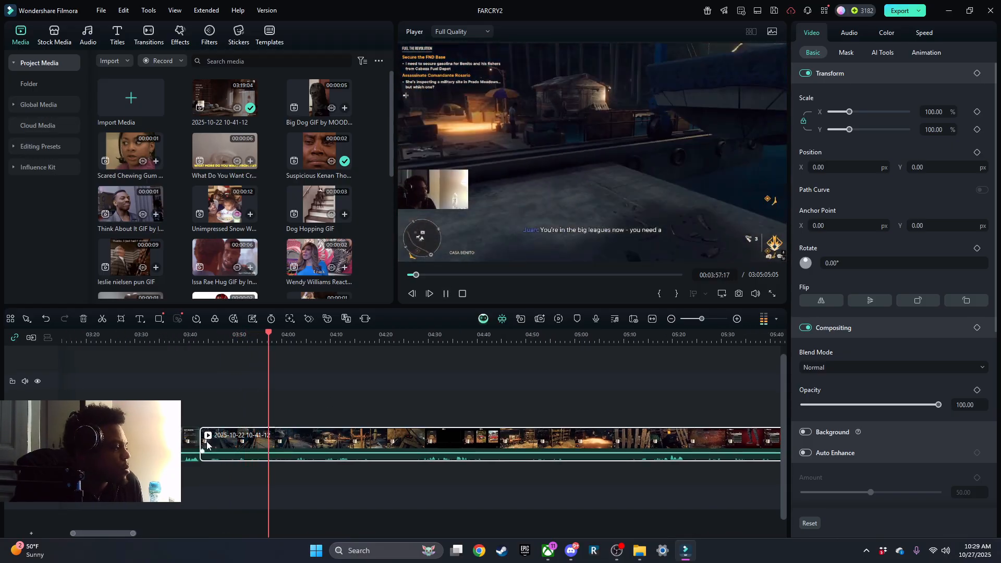
Split the recording at 00:04:08:29 and about 00:04:14, playing on after each split.
key("space")
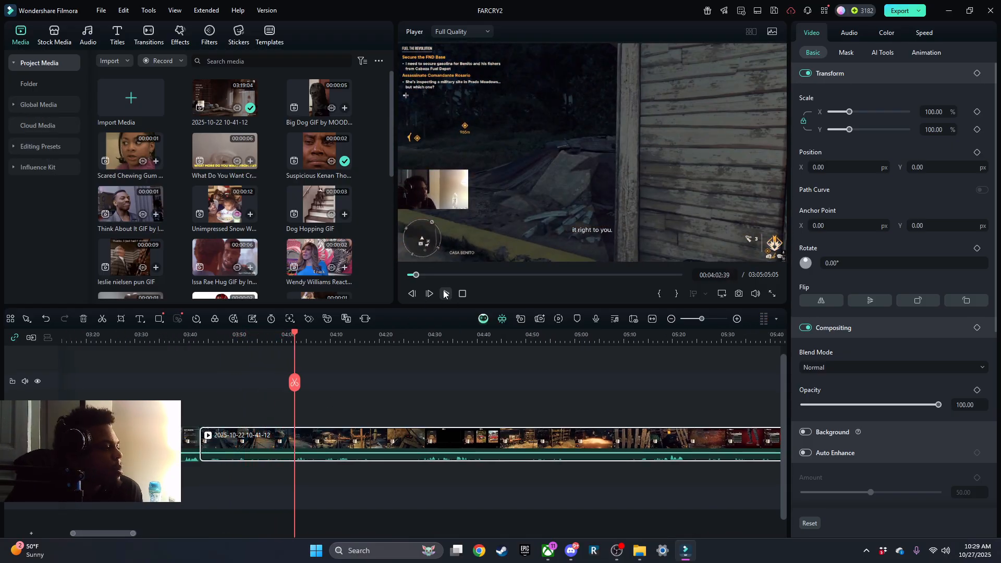
left_click(323, 392)
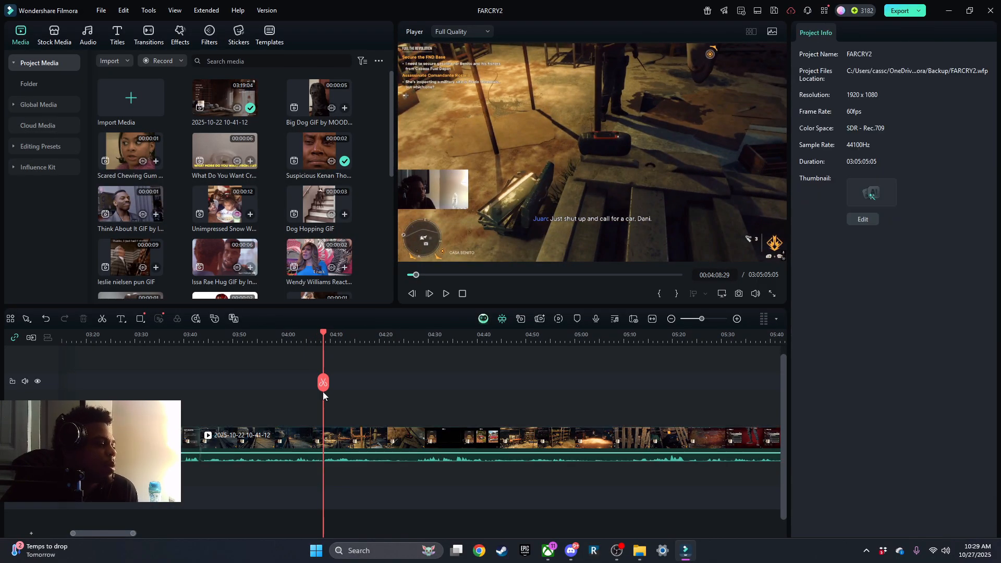
left_click(323, 389)
left_click(445, 293)
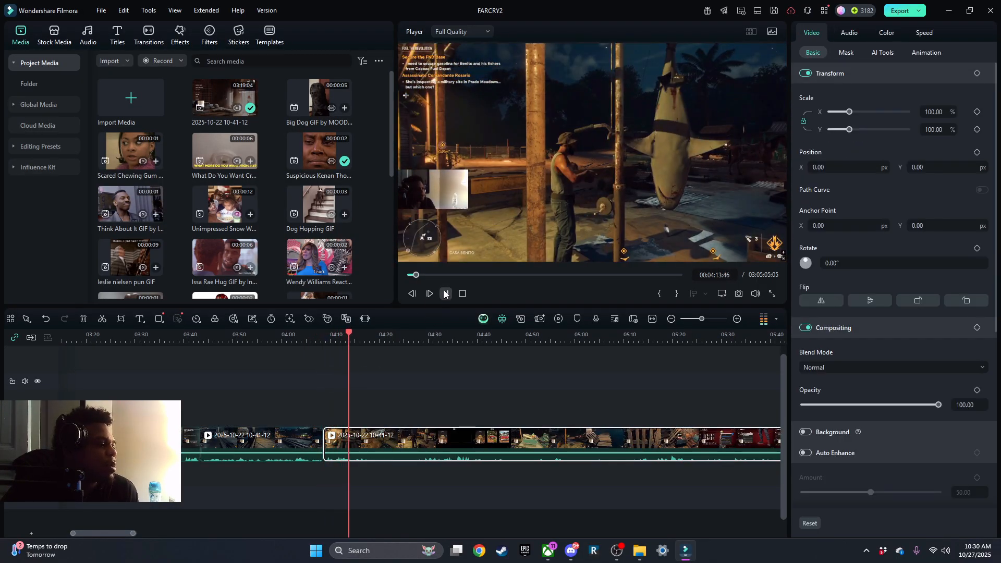
left_click(445, 294)
left_click(349, 382)
left_click(445, 294)
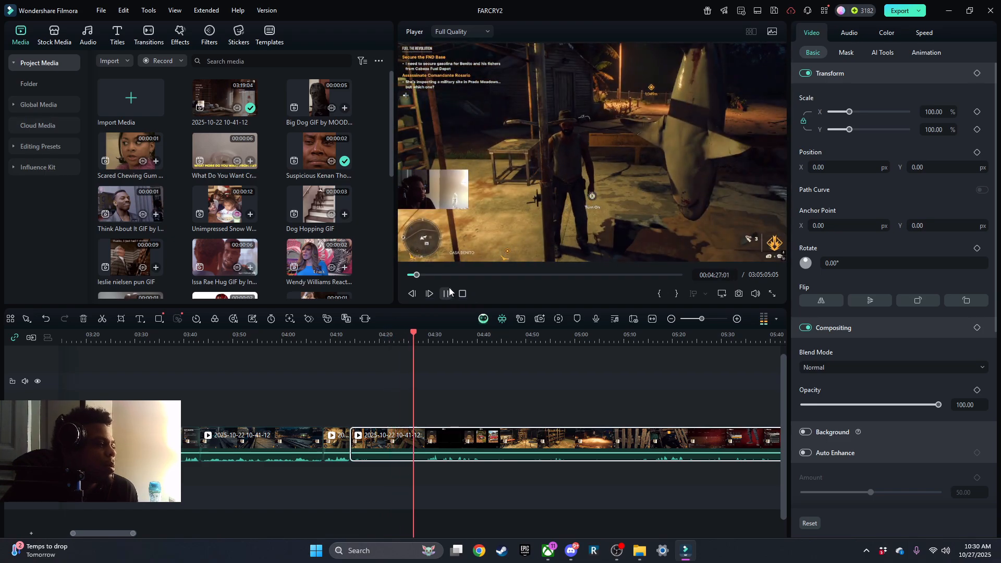
Split the recording at about 00:04:29, trim about four seconds off the following segment's start, and return to 00:04:19:39.
key("ctrl+b")
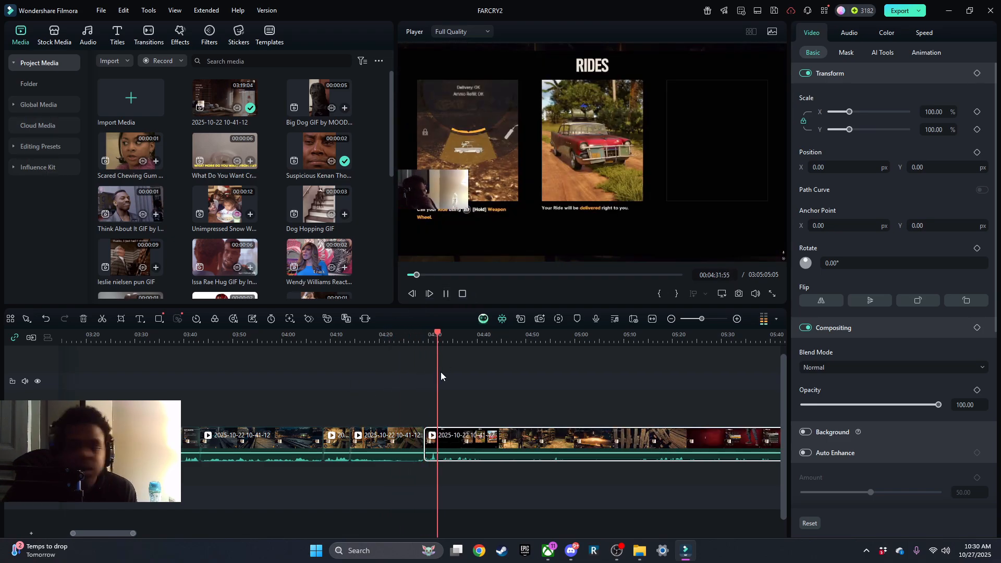
left_click_drag(425, 446, 442, 453)
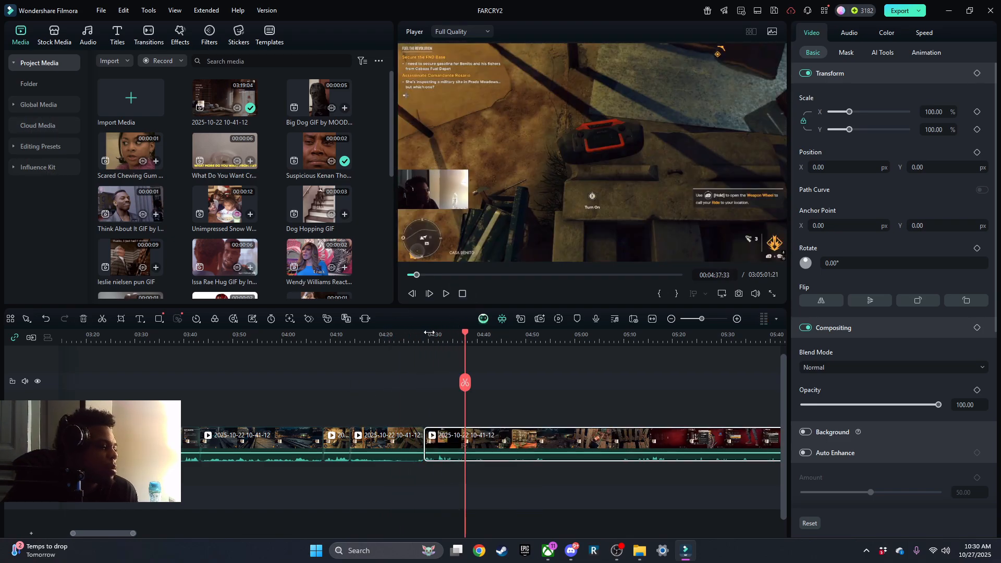
left_click_drag(465, 333, 376, 331)
key("space")
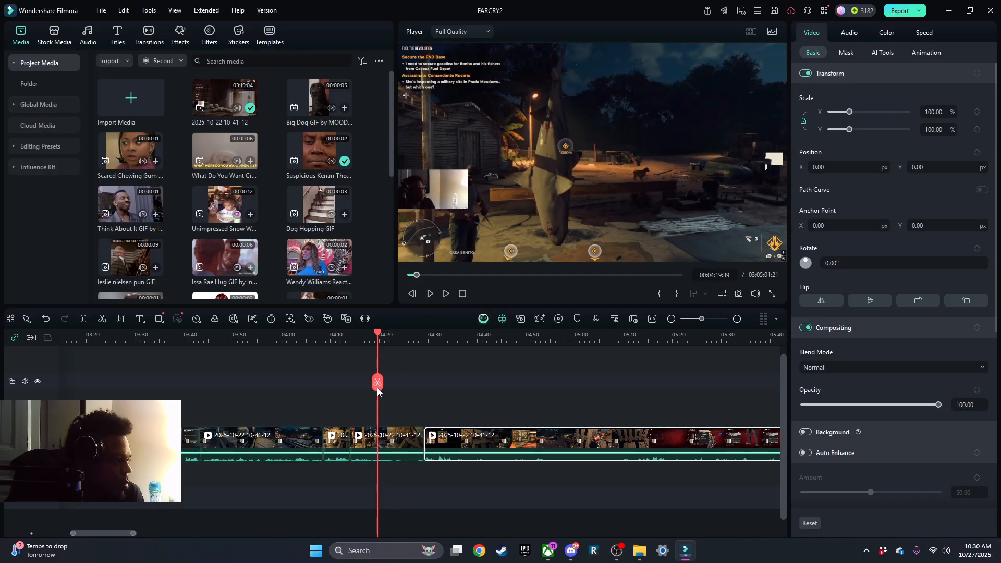
Split the recording at about 00:04:20, delete the short segment before the split, and replay from about 00:04:07.
left_click(382, 383)
left_click(354, 441)
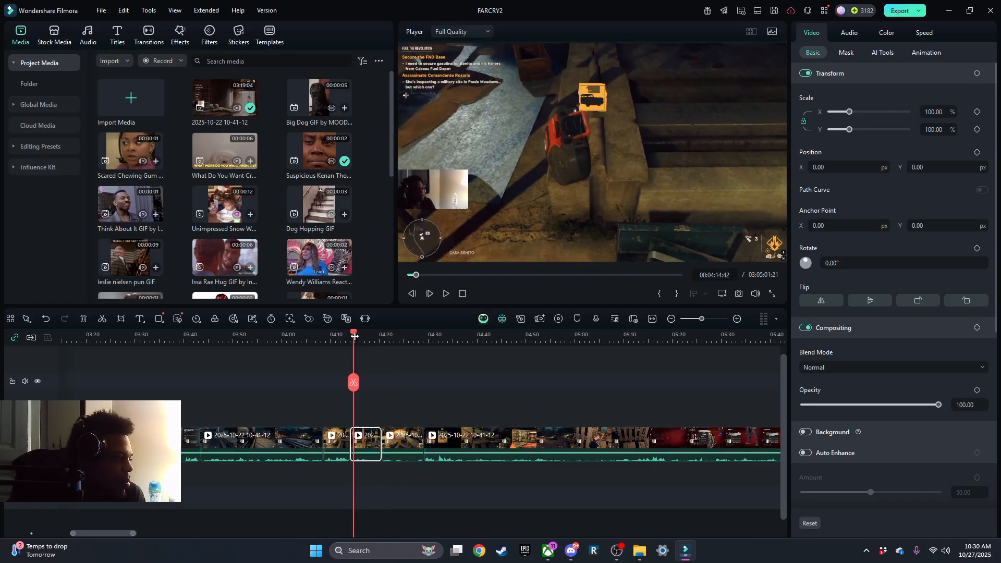
right_click(360, 438)
left_click(380, 60)
left_click(316, 339)
left_click(446, 293)
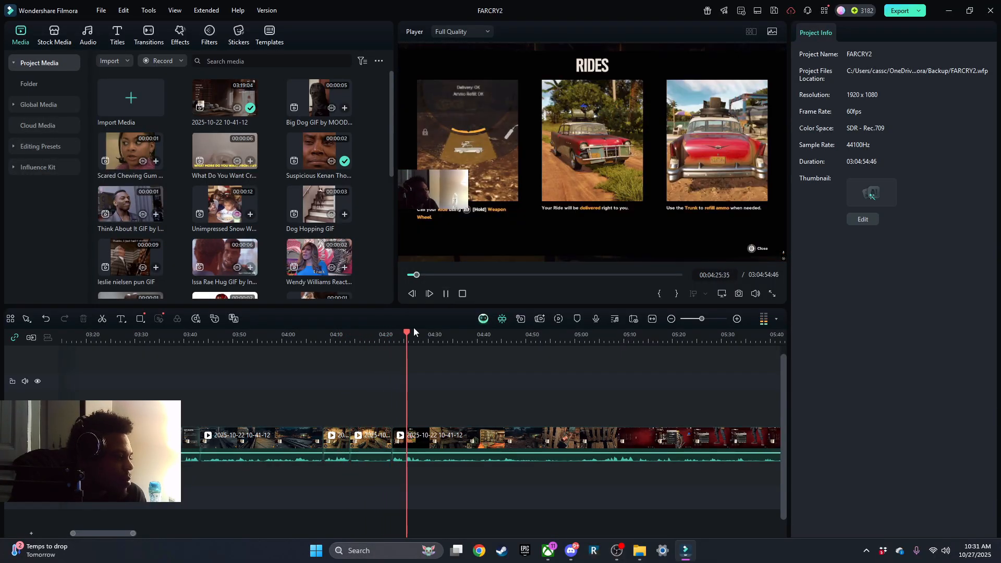
Split the recording at about 00:04:36 and delete the short segment starting at about 00:04:14.
scroll(338, 407, "right", 3)
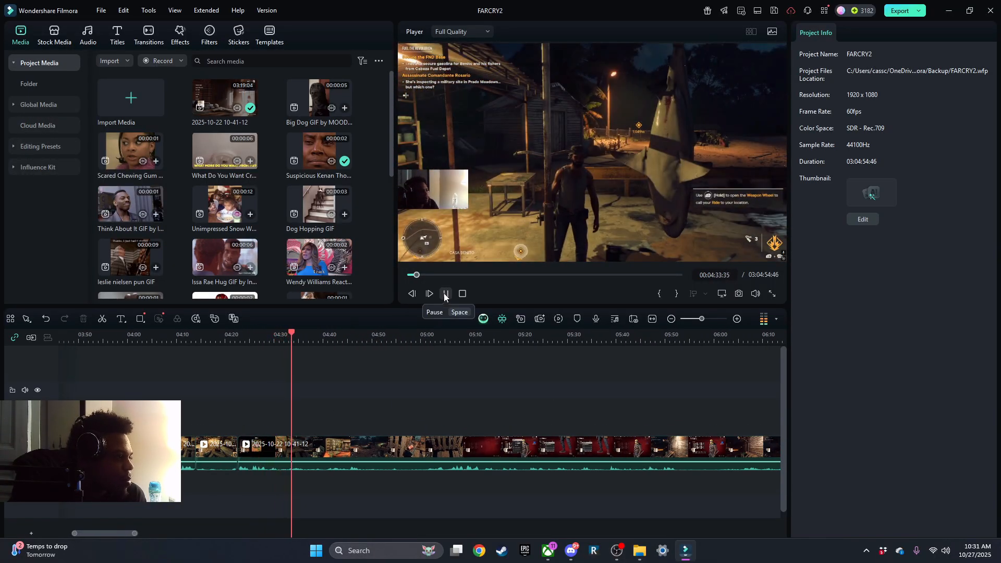
left_click(445, 294)
left_click(302, 382)
left_click(221, 455)
key("Delete")
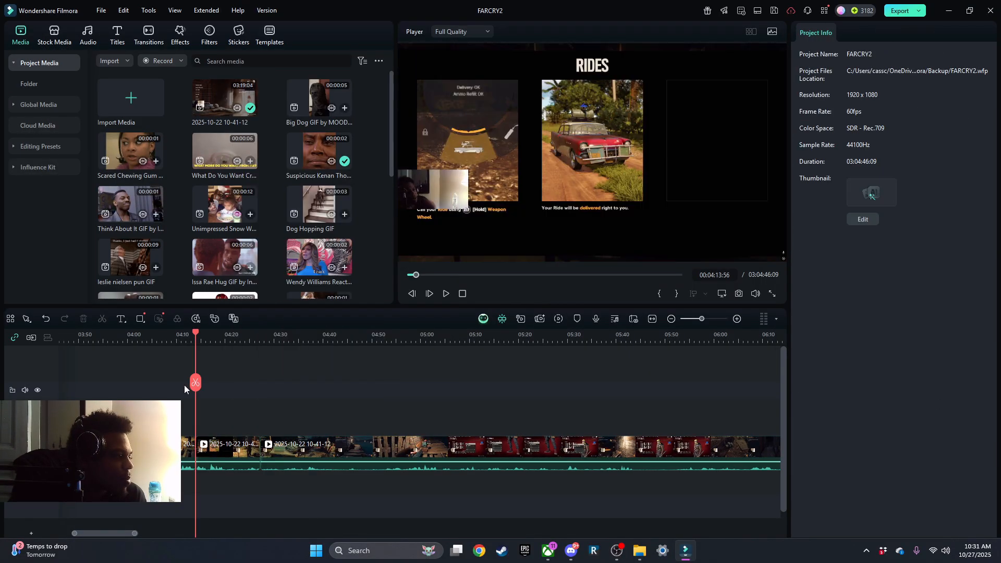
Undo the last segment deletion and go to 00:04:15:00 in the recording.
left_click(184, 388)
left_click(123, 10)
left_click(141, 29)
left_click(201, 340)
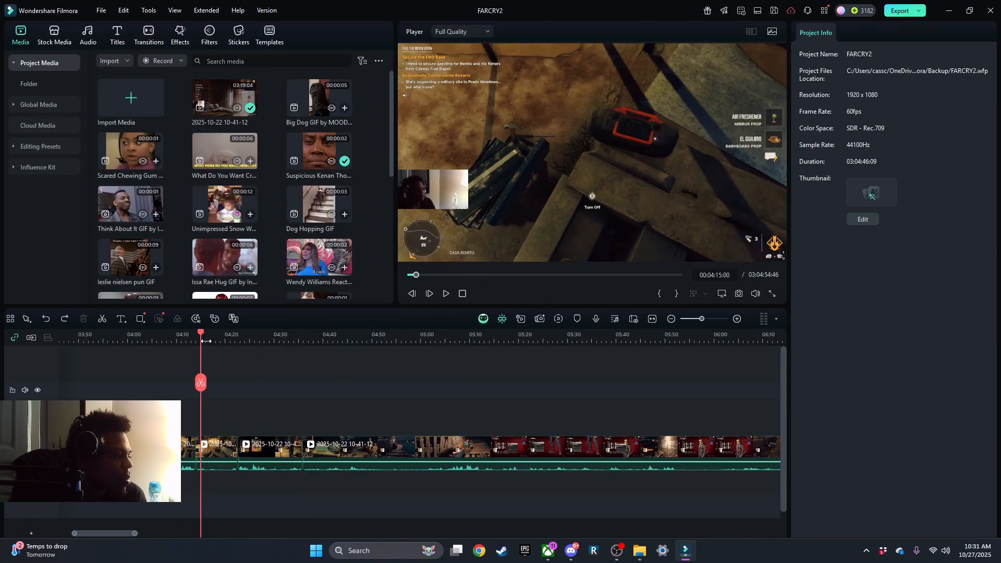
Try deleting the segment between about 00:04:22 and 00:04:35, and undo the deletion.
left_click(448, 294)
left_click(255, 454)
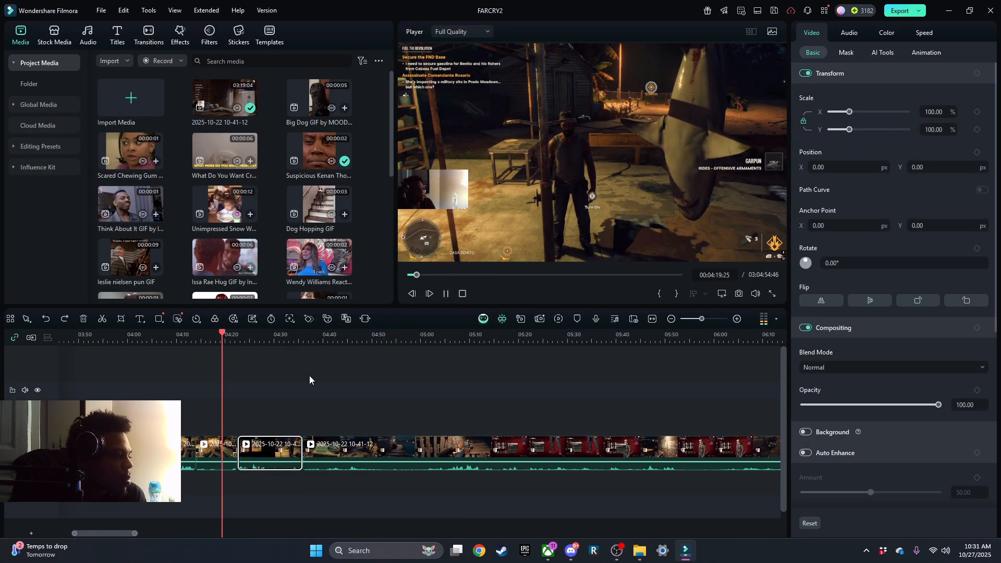
left_click(239, 335)
right_click(281, 454)
left_click(313, 42)
left_click(221, 335)
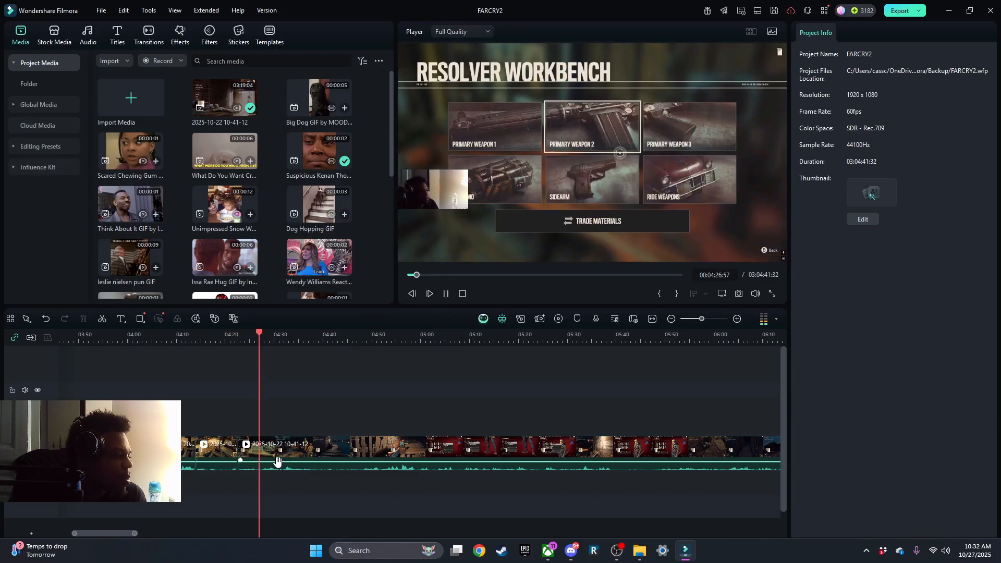
left_click(123, 10)
left_click(141, 29)
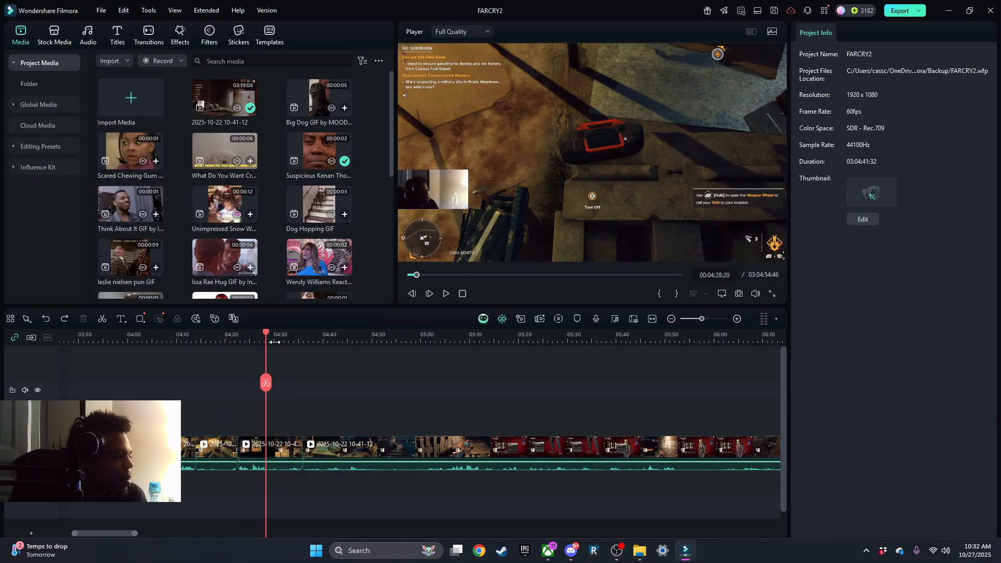
Split the recording at about 00:04:29 and delete the short segment before the split.
left_click(271, 342)
left_click(269, 381)
right_click(250, 455)
left_click(292, 73)
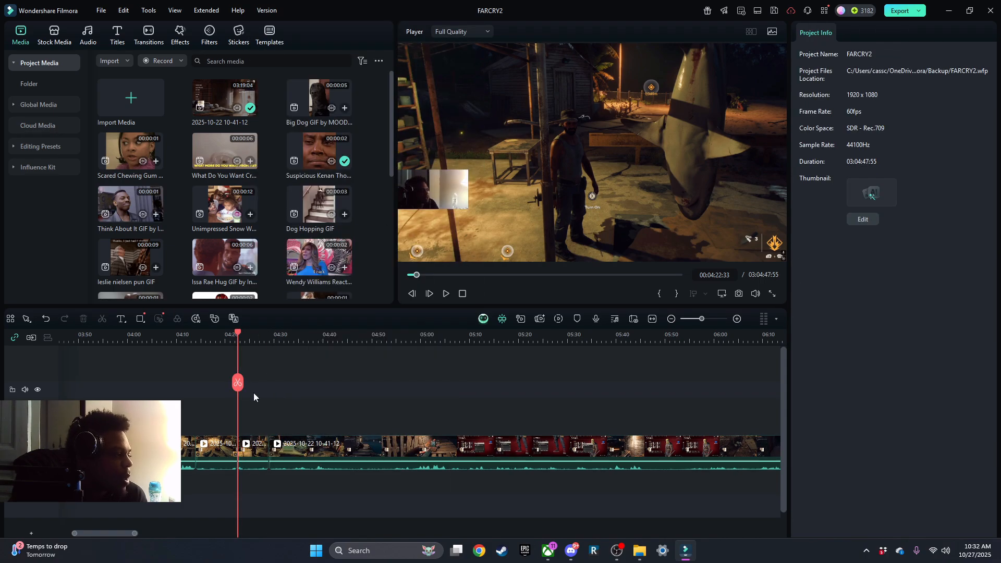
Play across the cut at about 00:04:22 and trim about one second off the end of the segment before it.
left_click(447, 293)
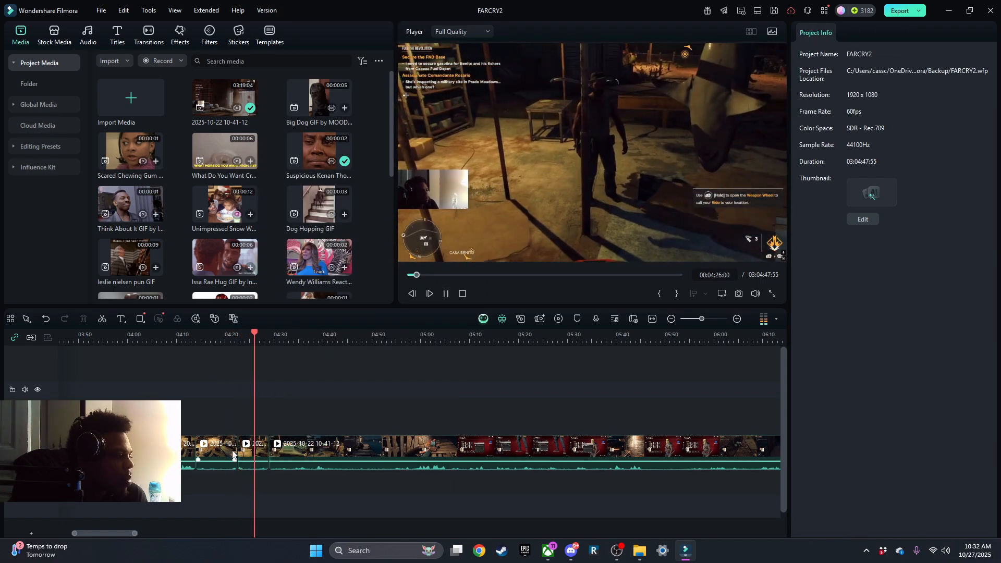
left_click(214, 451)
key("space")
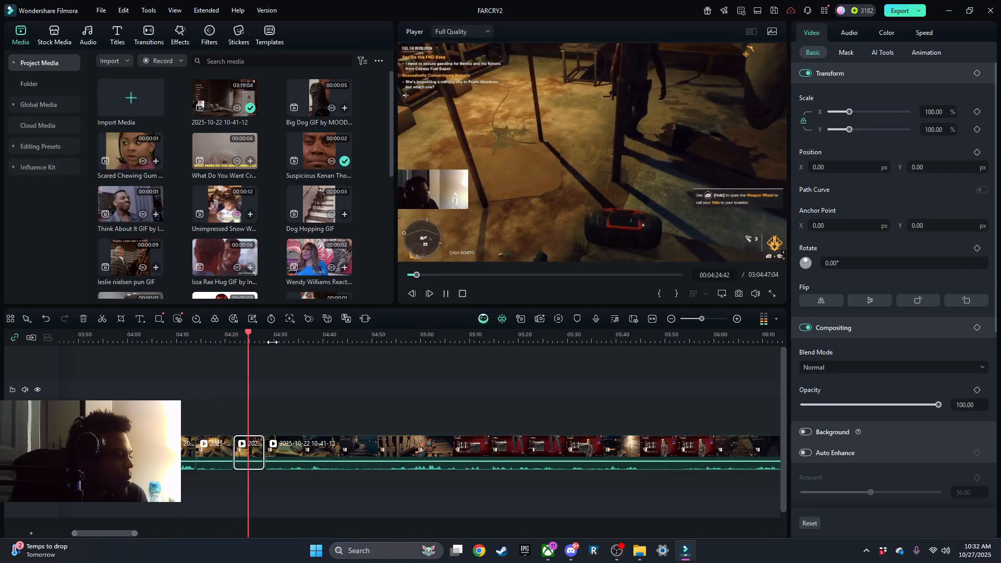
Shorten the segment starting at about 00:04:21 by about one second and replay the cuts before it.
left_click_drag(271, 342, 313, 342)
key("ctrl+z")
mouse_move(148, 451)
left_mouse_down()
mouse_move(164, 451)
mouse_move(153, 451)
left_mouse_up()
left_click(108, 335)
key("space")
left_click(131, 336)
left_click(445, 293)
left_click_drag(305, 337, 246, 339)
left_click(263, 336)
left_click(259, 337)
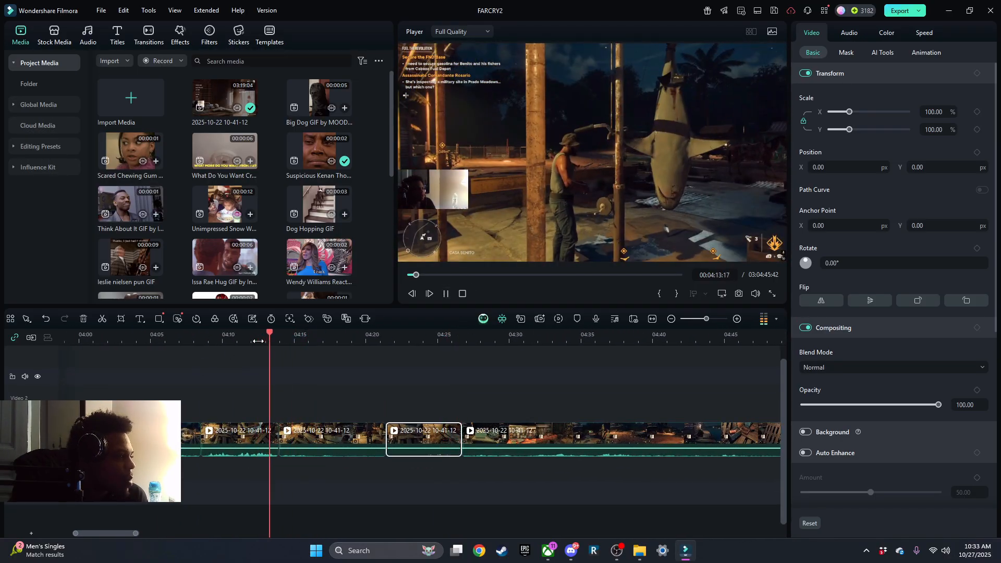
Split the recording at 00:04:10:34, delete the roughly three-second piece after the split, and replay from about 00:04:07.
left_click(204, 337)
left_click(231, 425)
left_click(228, 336)
left_click(445, 293)
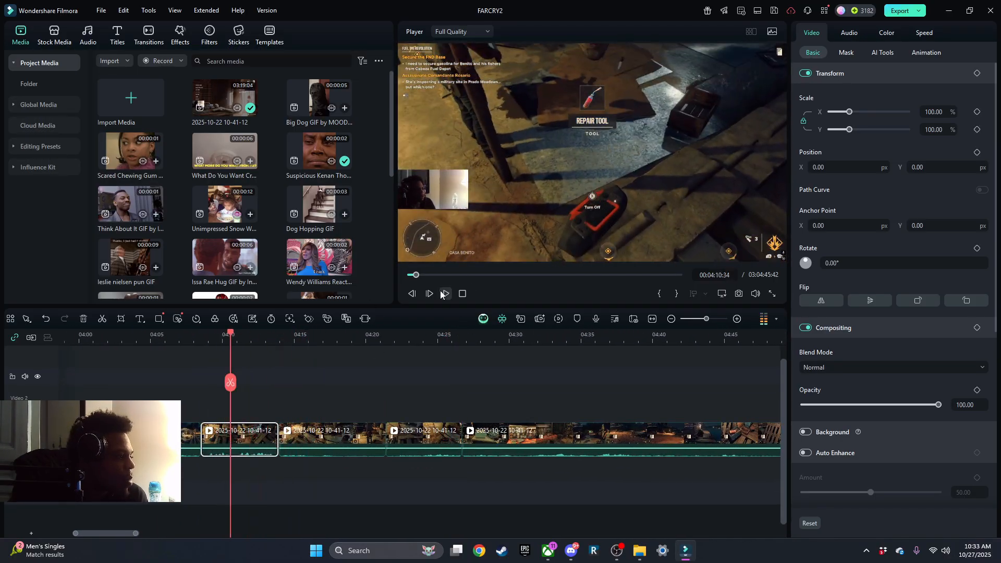
left_click(230, 380)
right_click(254, 436)
key("Delete")
left_click(179, 336)
left_click(447, 293)
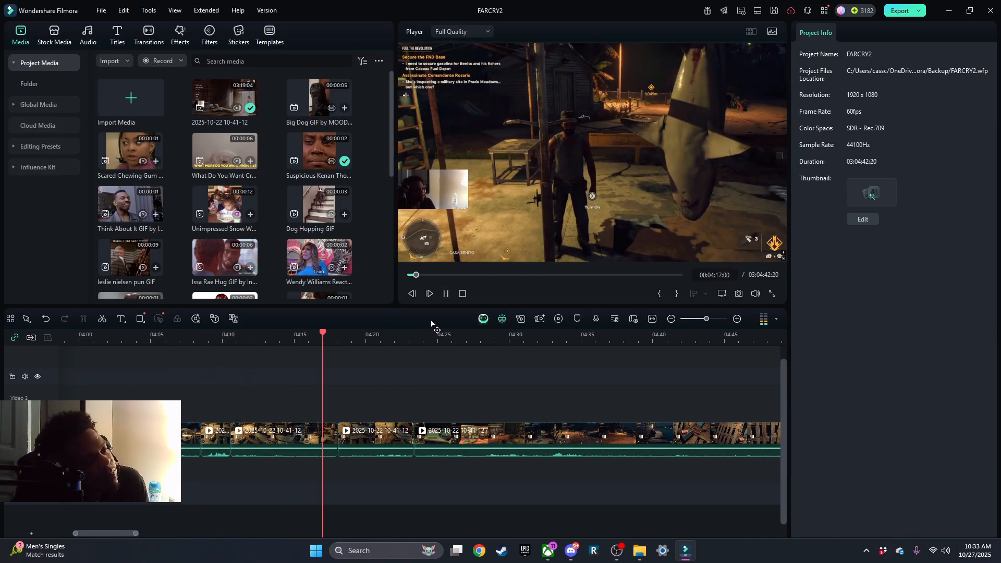
Split the recording at 00:04:21:20, delete the two-second piece after the split, and replay from 00:04:07:11.
key("ctrl+b")
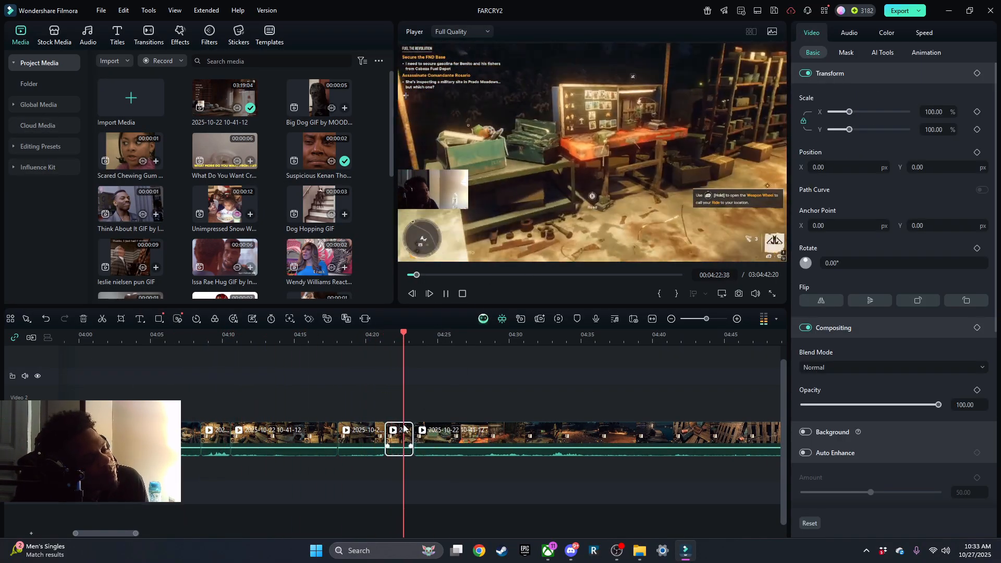
right_click(404, 428)
left_click(446, 67)
left_click(273, 334)
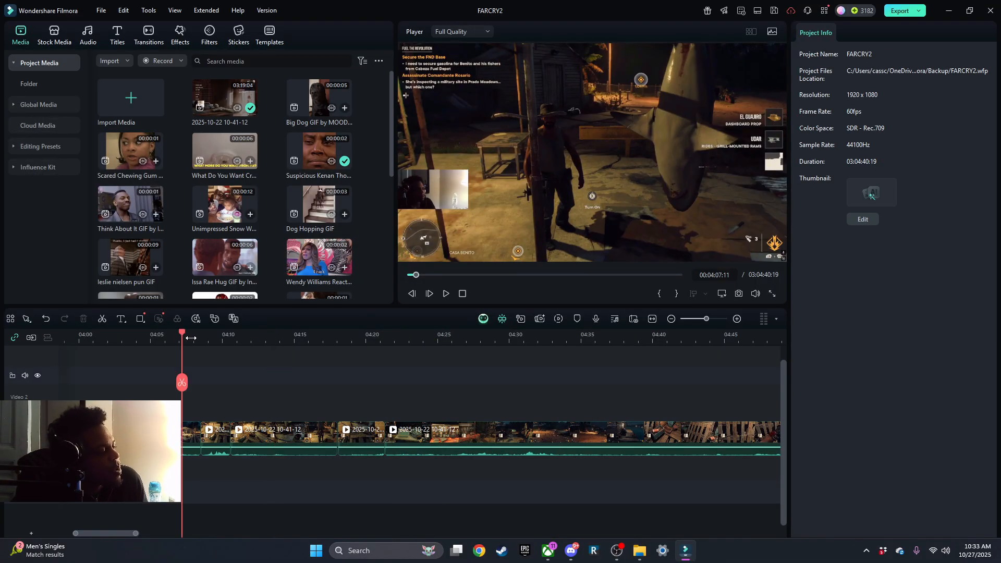
left_click(446, 293)
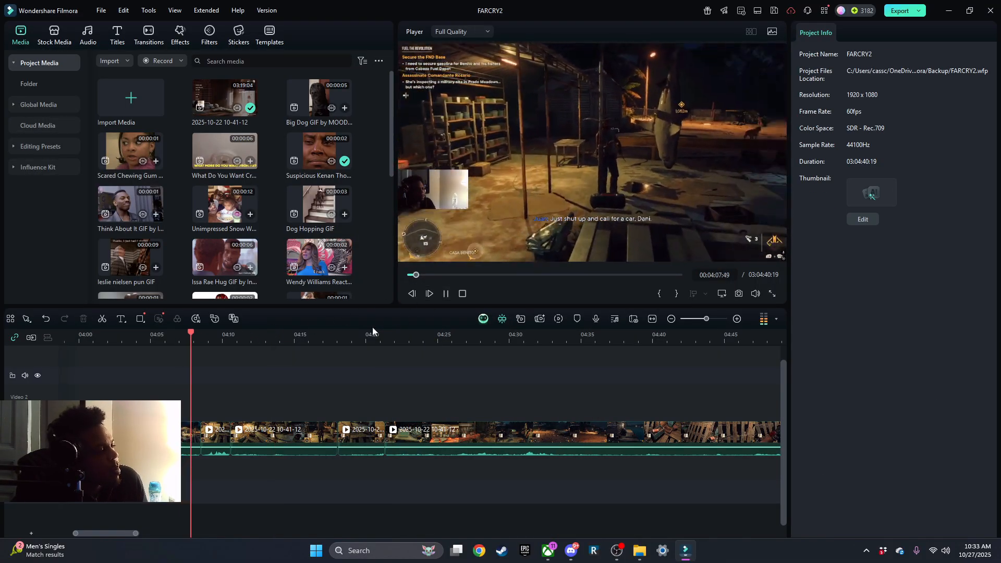
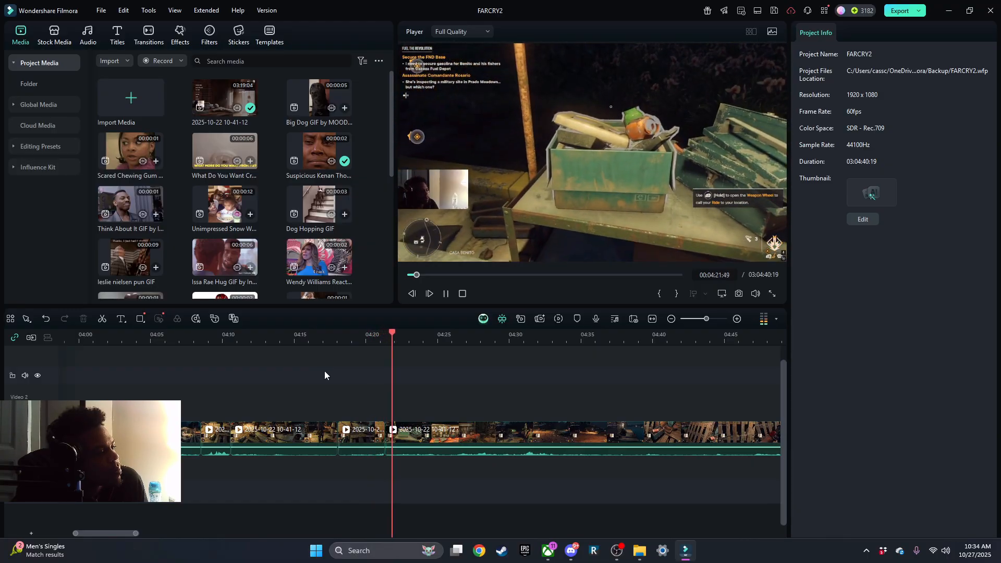
Trim about 31 seconds off the start of the segment beginning at 00:04:21:20 and play it.
scroll(375, 378, "right", 3)
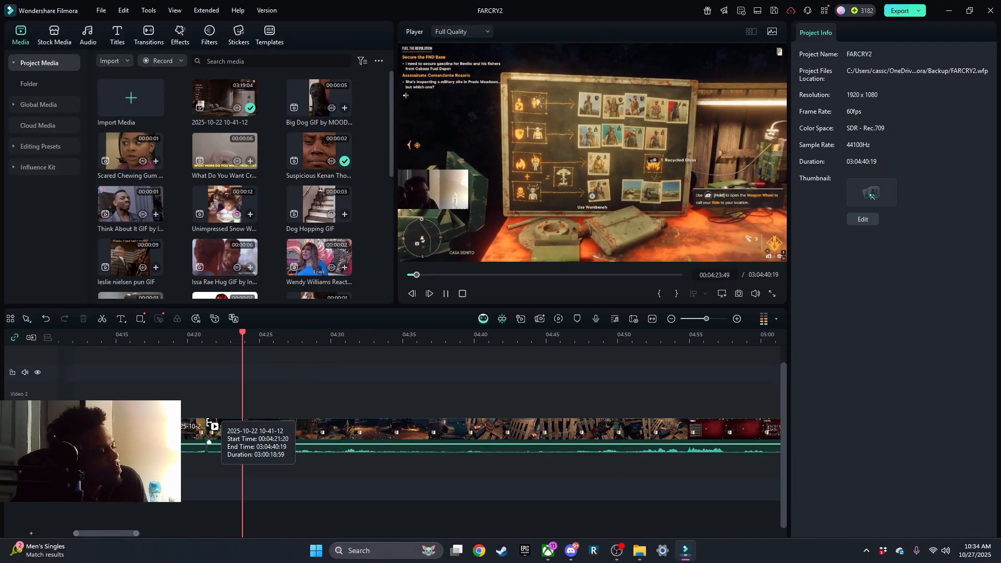
left_click(216, 428)
left_click_drag(203, 431, 704, 521)
left_click(445, 293)
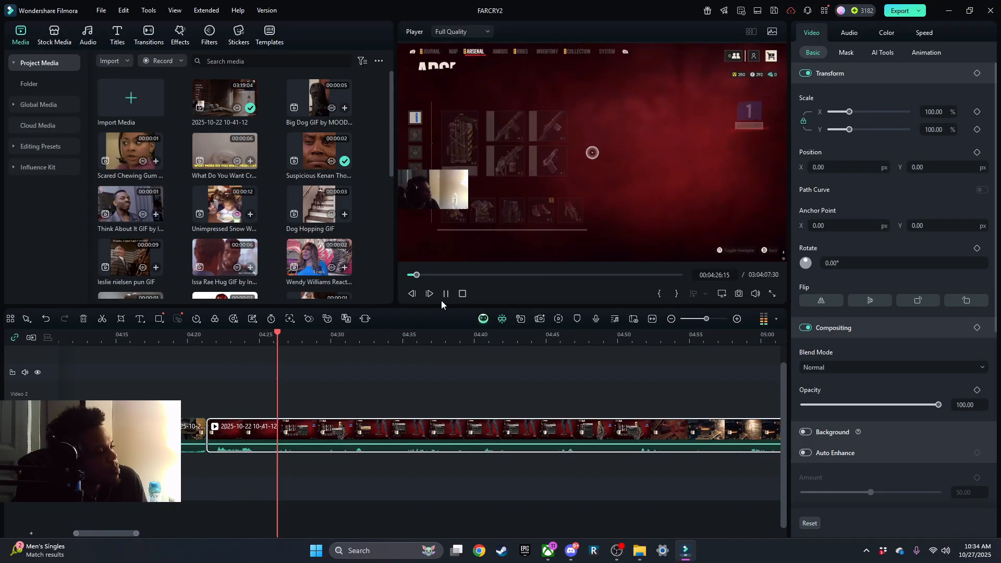
key("space")
left_click(445, 293)
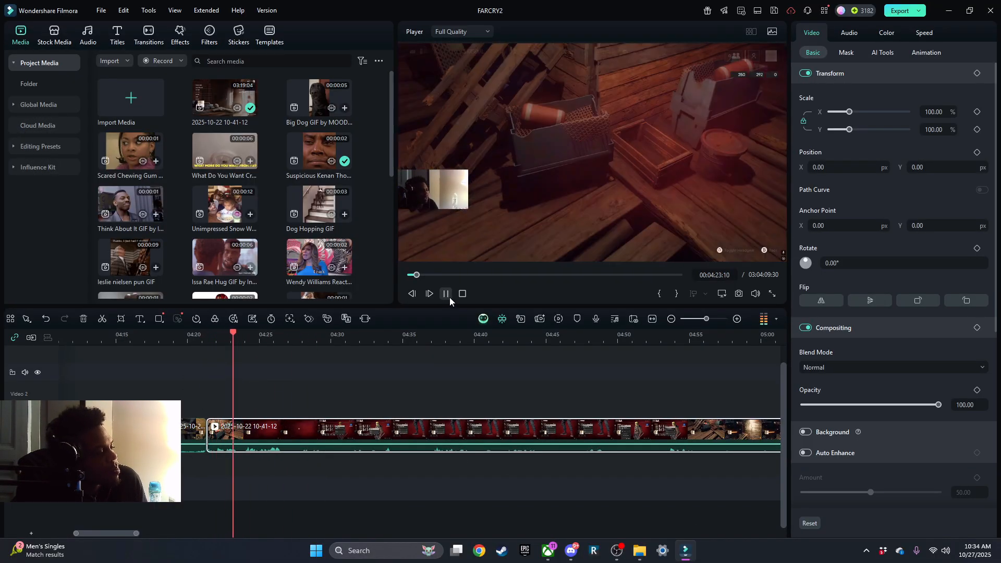
Split the recording at 00:04:26:42, trim about five seconds off the following segment's start, and replay from the split.
left_click(292, 384)
left_click(283, 389)
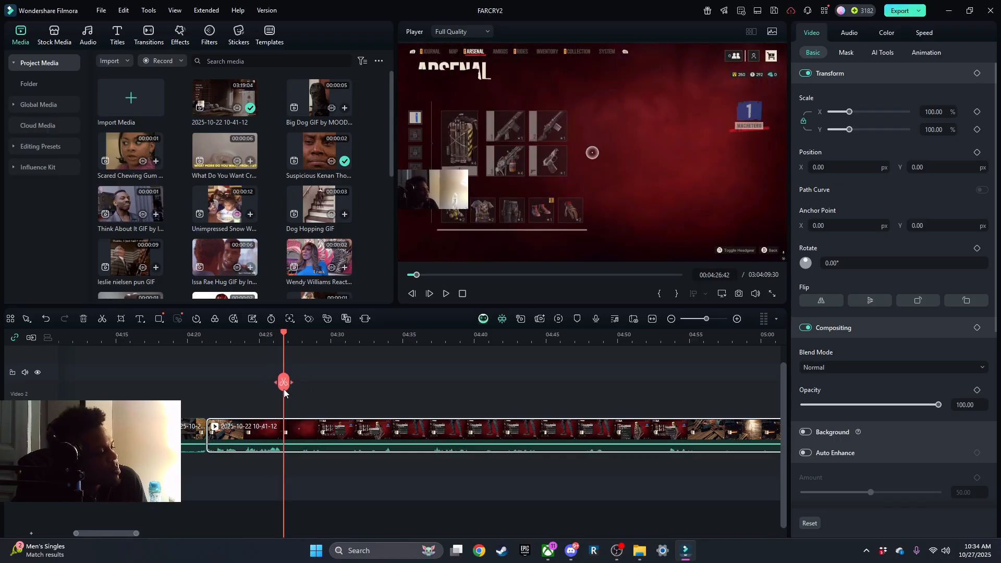
left_click(283, 382)
left_click(445, 295)
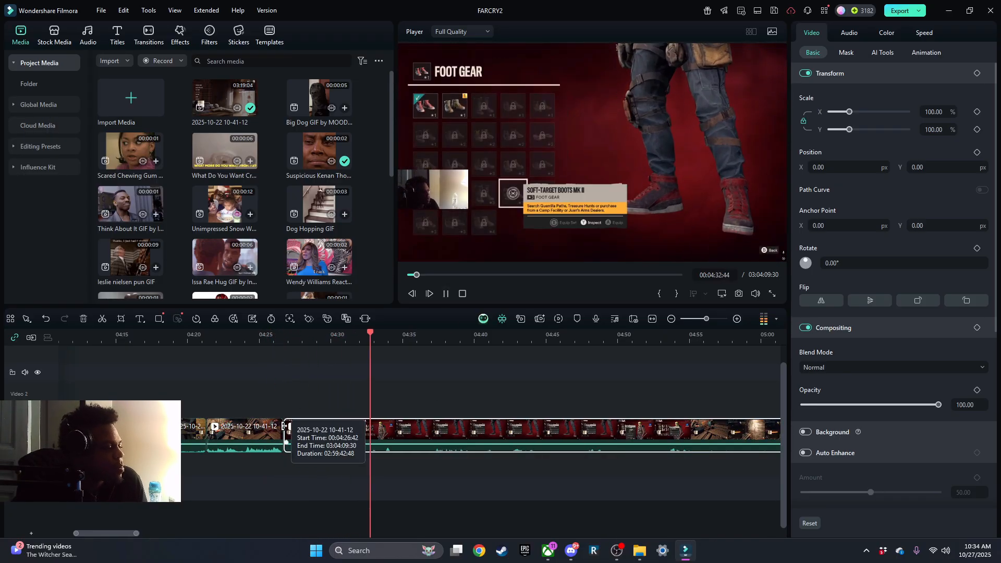
left_click_drag(285, 428, 353, 492)
left_click(285, 338)
left_click(445, 294)
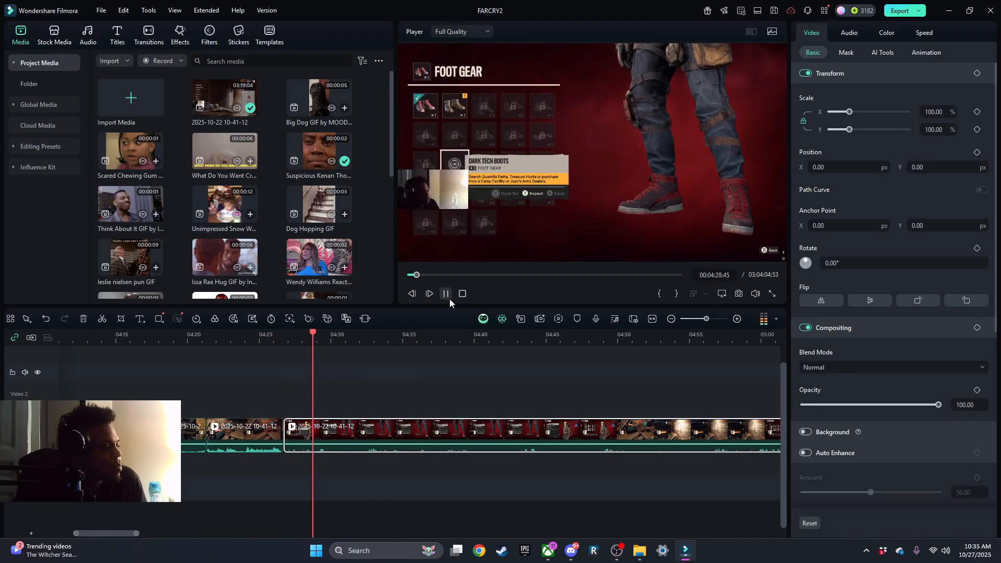
Split the recording at about 00:04:30 and trim about two seconds off the following segment's start.
left_click(449, 297)
left_click(329, 380)
left_click_drag(332, 448, 352, 465)
left_click(446, 293)
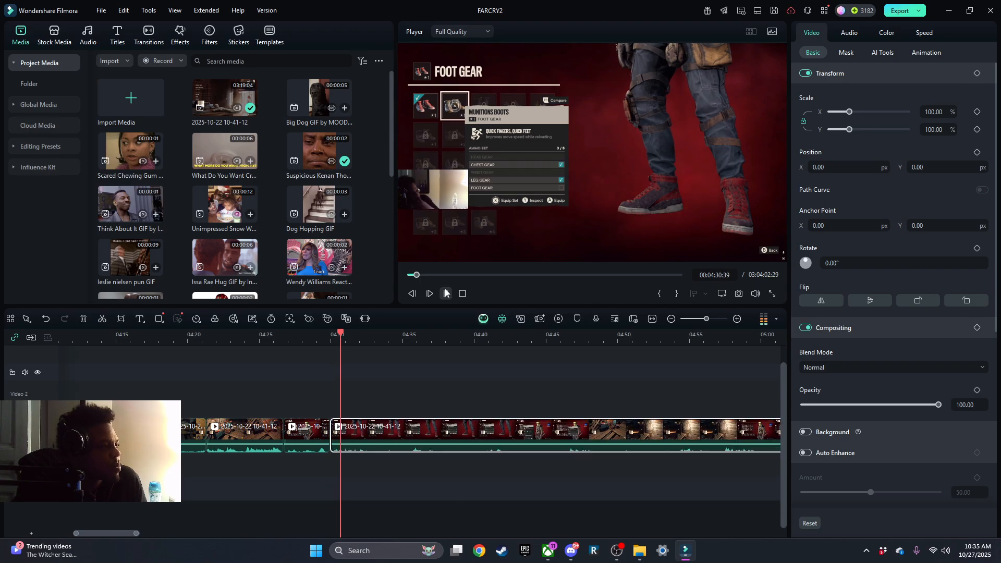
Split the recording at about 00:04:34, trim about 13 seconds off the following segment's start, and play on.
left_click(382, 383)
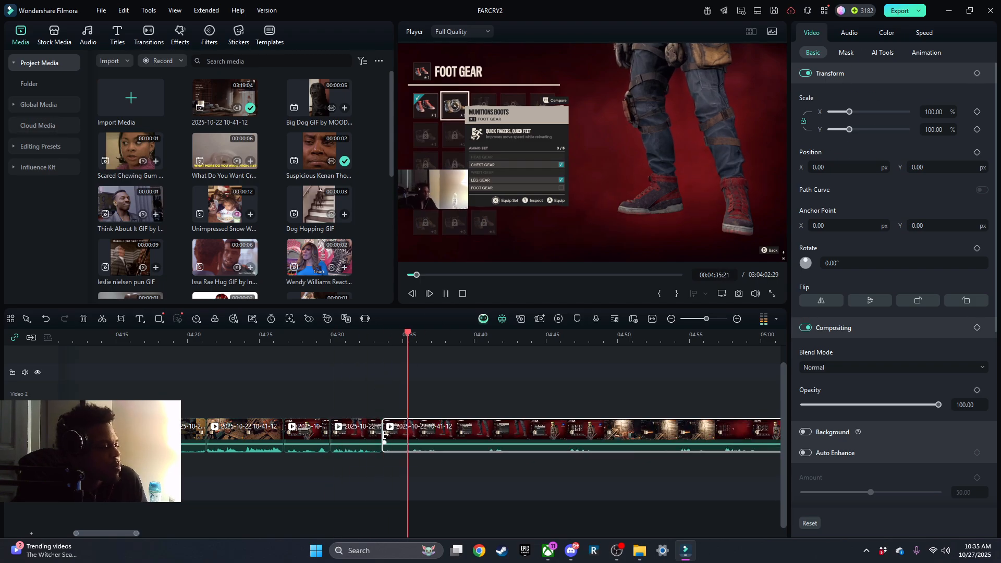
left_click_drag(383, 439, 569, 509)
left_click(446, 294)
left_click(445, 296)
Split the recording at 00:04:35:58 and trim about five and a half seconds off the following segment's start.
key("ctrl+b")
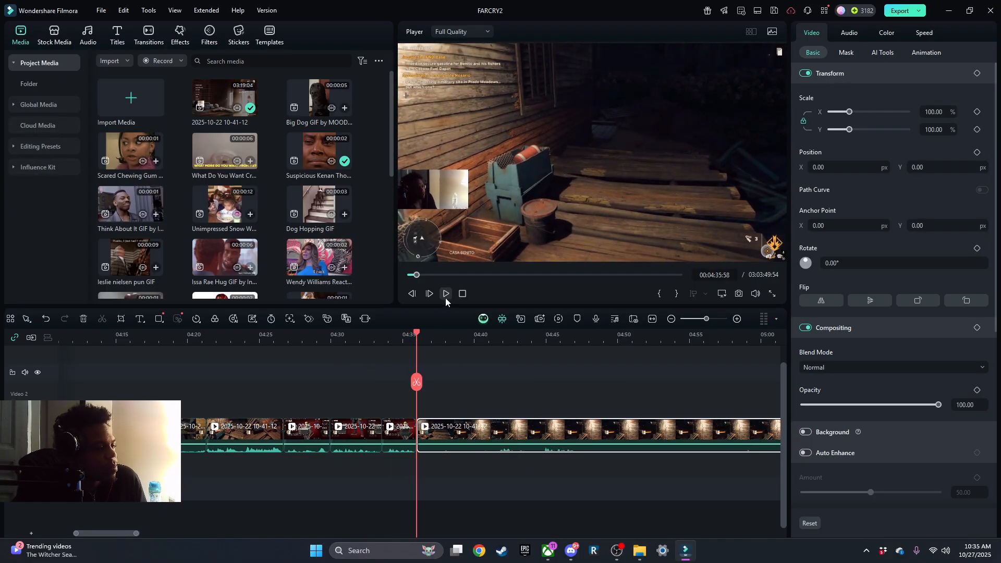
left_click(445, 298)
scroll(405, 389, "right", 2)
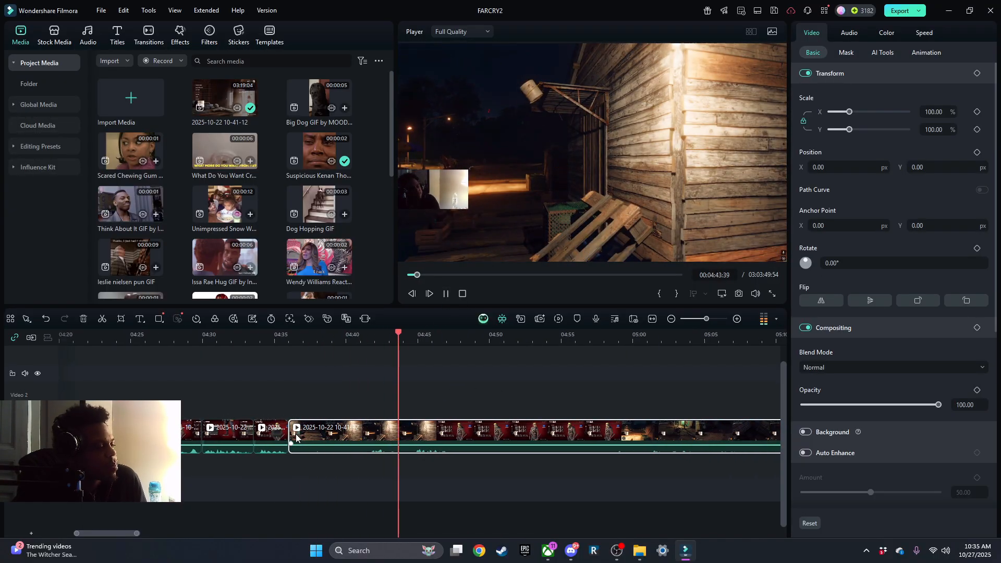
left_click_drag(289, 441, 368, 490)
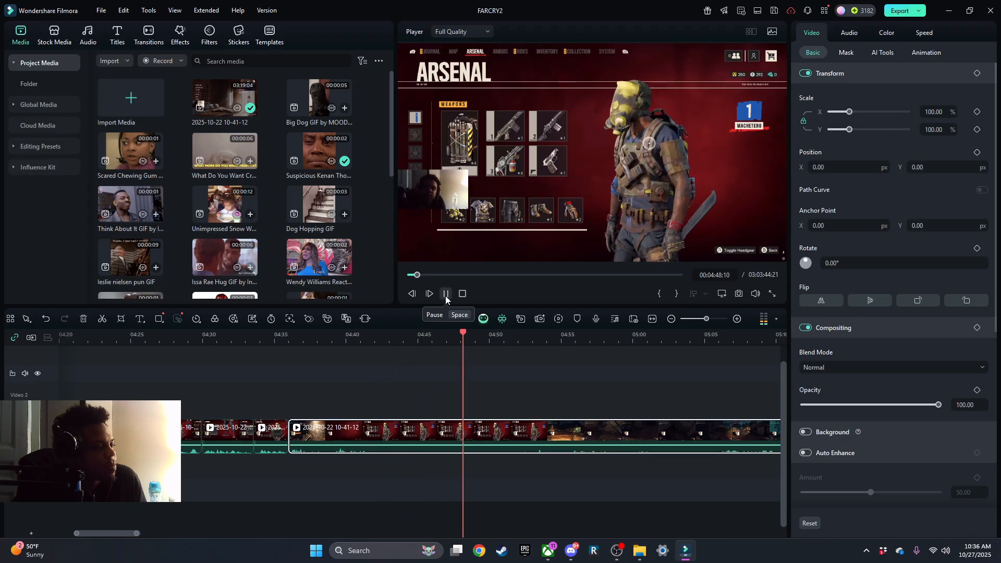
Split the recording at 00:04:49:47 and trim about 13 seconds off the following segment's start.
key("ctrl+b")
key("space")
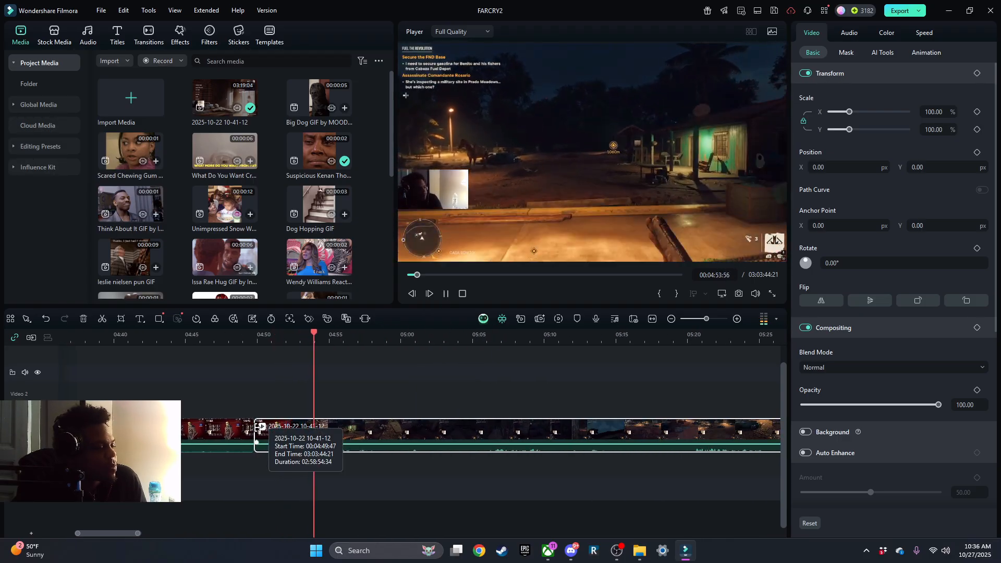
left_click_drag(255, 431, 441, 470)
Replay from just before 00:04:49, split the recording shortly after 00:04:49:47, and delete the short piece before the new split.
left_click(241, 344)
left_click(446, 293)
left_click(445, 294)
key("ctrl+b")
key("space")
left_click(268, 432)
key("Delete")
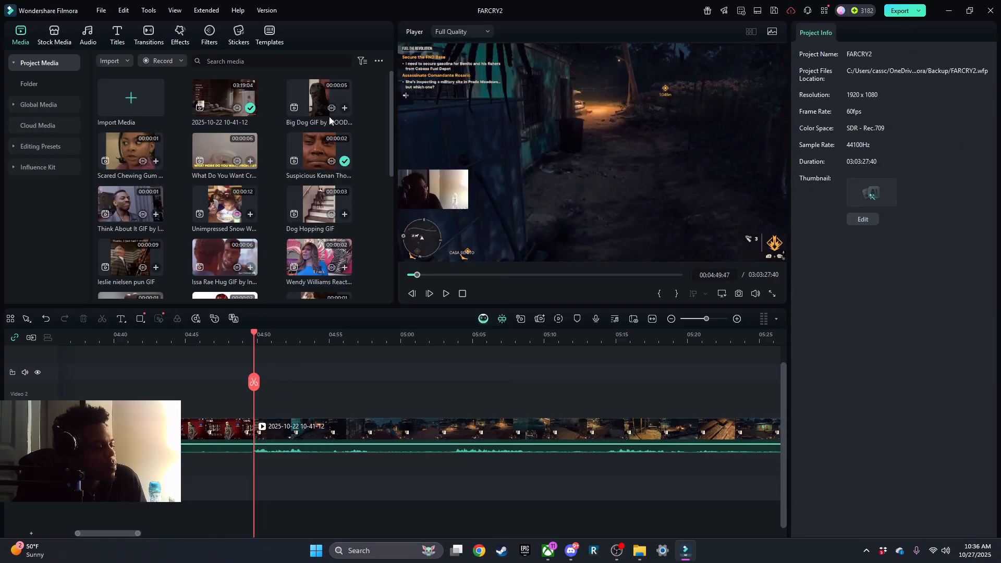
Trim about 68 seconds off the start of the segment beginning at 00:04:49:47 and play it.
left_click(270, 438)
left_click_drag(269, 439, 730, 438)
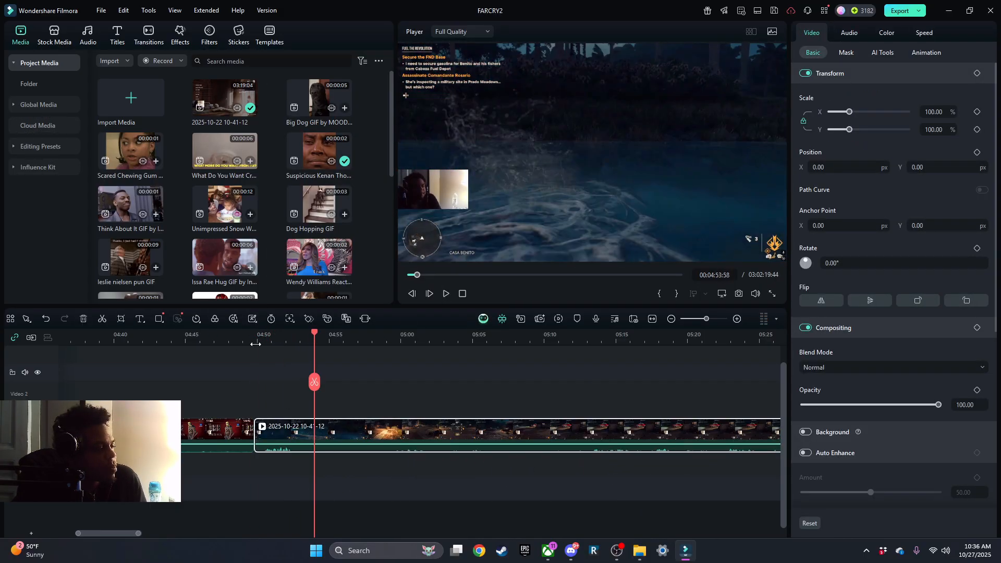
left_click(440, 295)
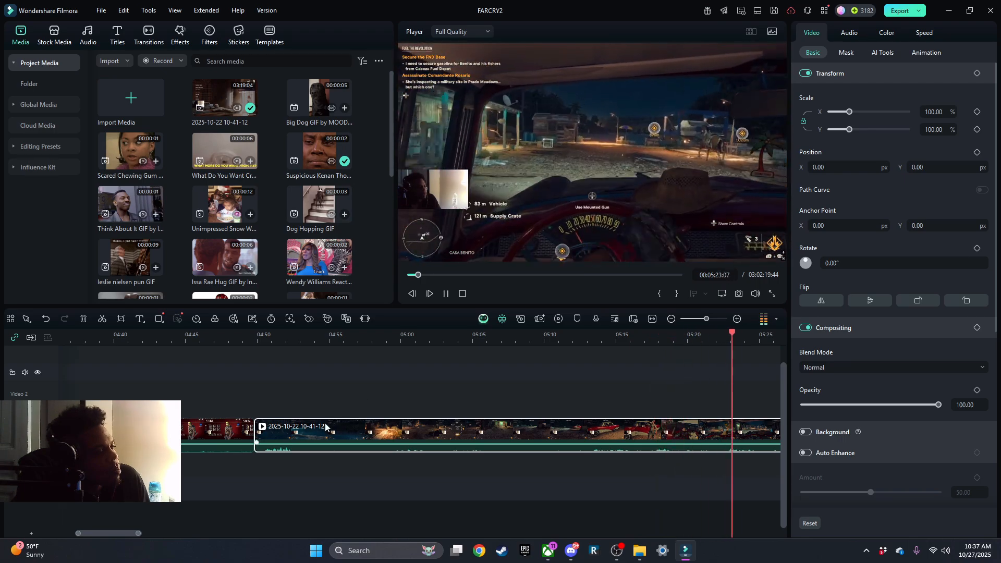
Trim about ten more seconds off the start of the segment at 00:04:49:47 and replay across the cut.
left_click(250, 336)
left_click_drag(256, 439, 214, 438)
left_click(446, 294)
left_click(252, 337)
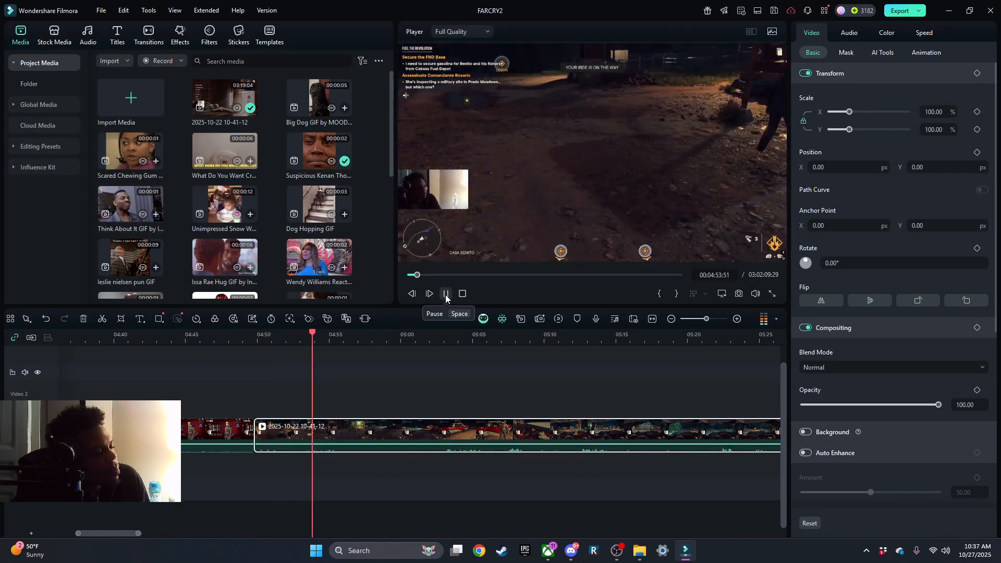
Split the recording at about 00:04:56, trim about six seconds off the following segment's start, and play on.
left_click(446, 294)
left_click(338, 382)
left_click_drag(340, 440, 421, 514)
key("space")
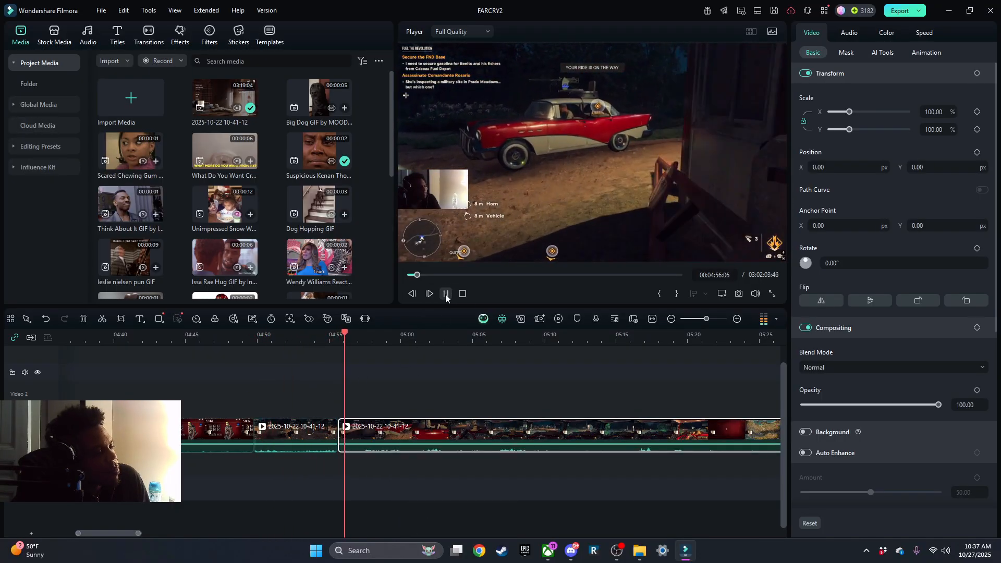
Split the recording at 00:05:03:39 and trim about two seconds off the start of the segment before the split.
key("space")
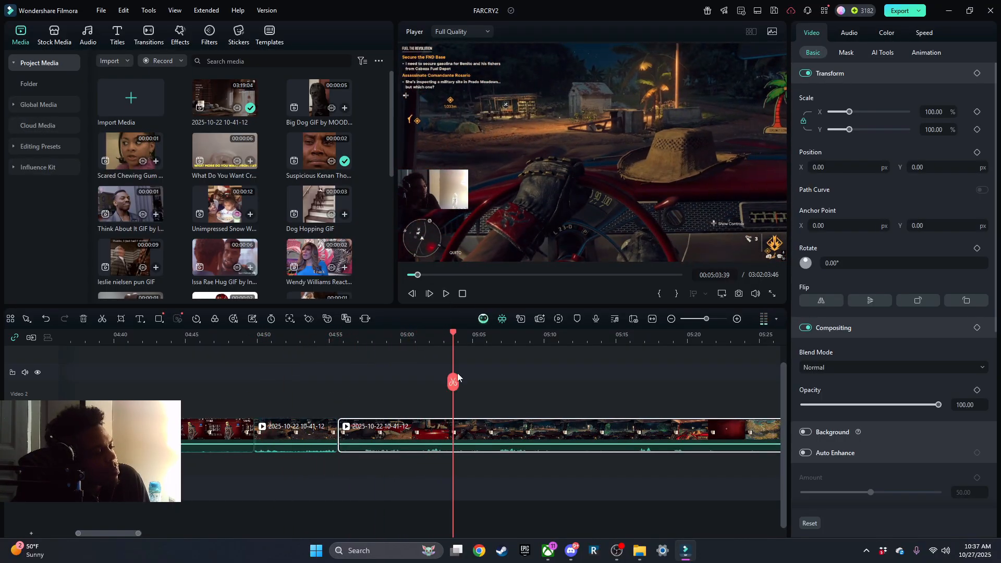
left_click(454, 382)
left_click(328, 336)
left_click(445, 295)
left_click(340, 434)
left_click_drag(340, 434, 365, 434)
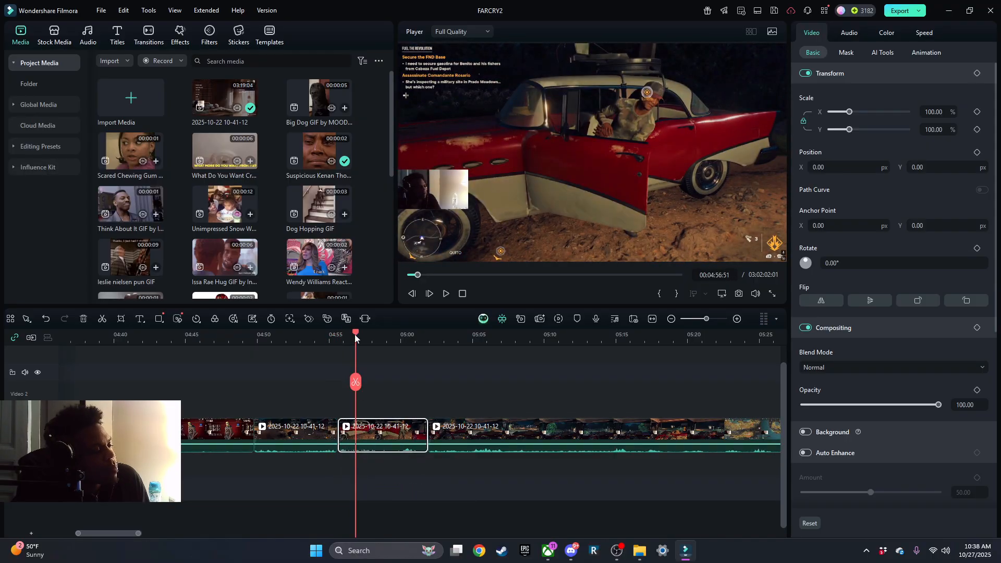
Play the recording from about 00:04:55 and split it at about 00:05:16.
left_click_drag(354, 333, 329, 334)
left_click(446, 294)
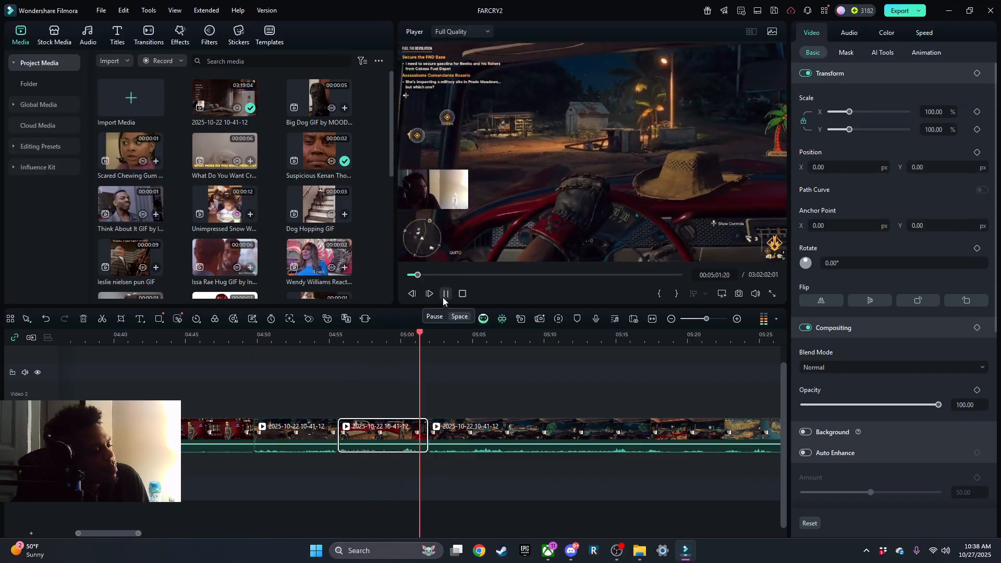
scroll(292, 427, "right", 3)
left_click(181, 434)
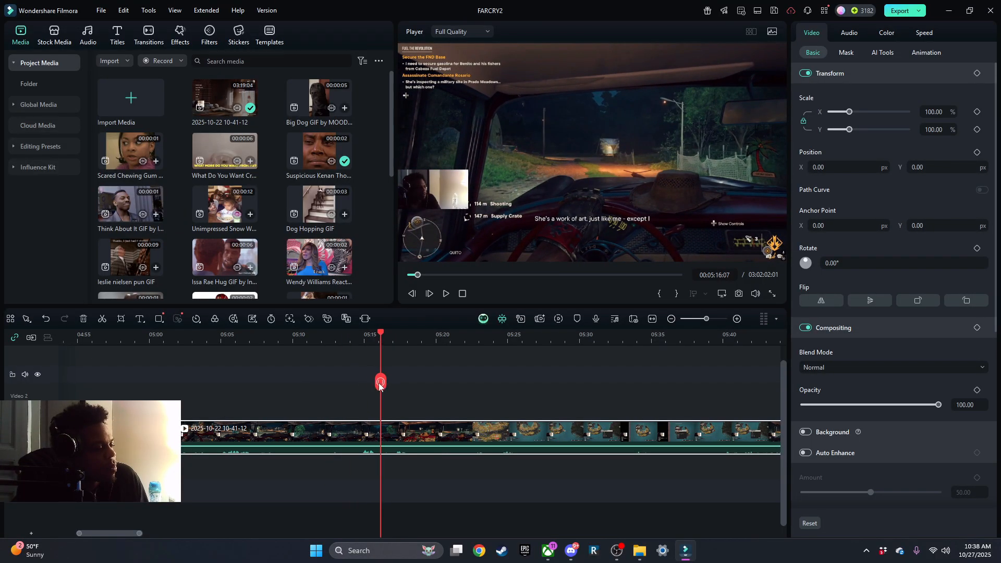
left_click_drag(380, 384, 376, 384)
left_click(376, 382)
Trim about four seconds off the start of the segment at about 00:05:02 and replay from before the cut.
left_click(185, 336)
key("space")
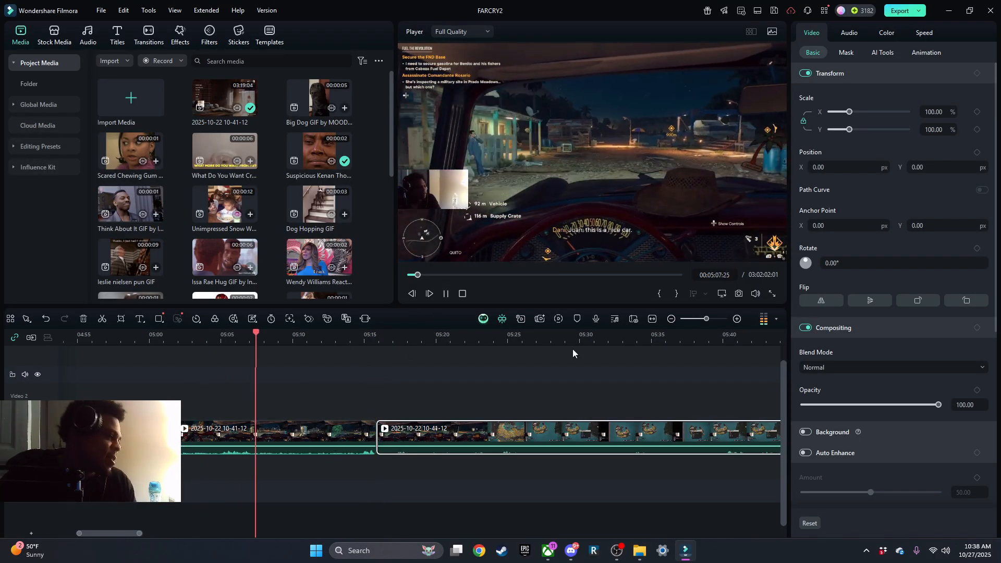
key("space")
left_click_drag(177, 438, 237, 491)
left_click(172, 472)
key("space")
left_click(104, 337)
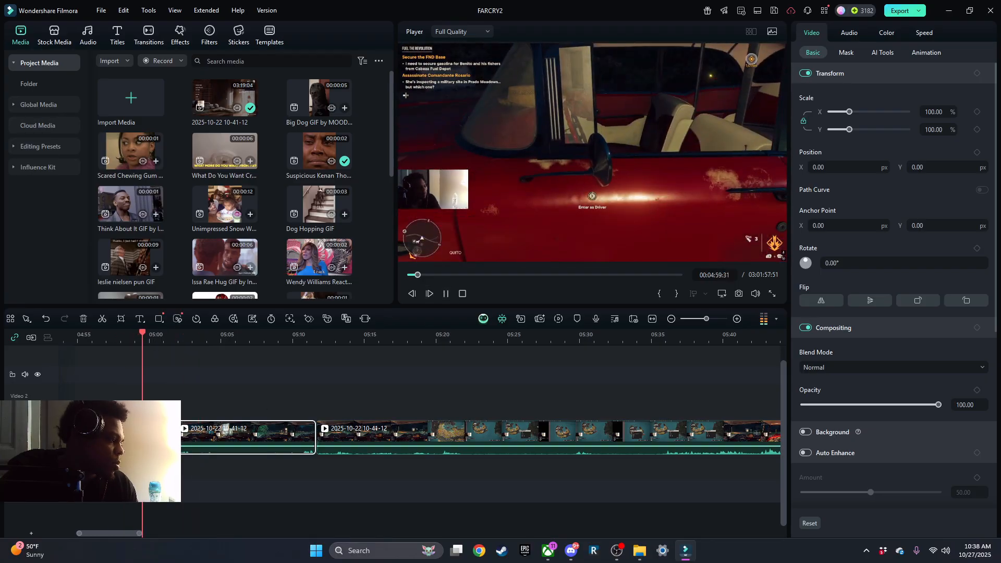
Trim about one more second off the start of the segment at 00:05:02 and play through the next cut.
left_click_drag(178, 441, 193, 443)
left_click(446, 294)
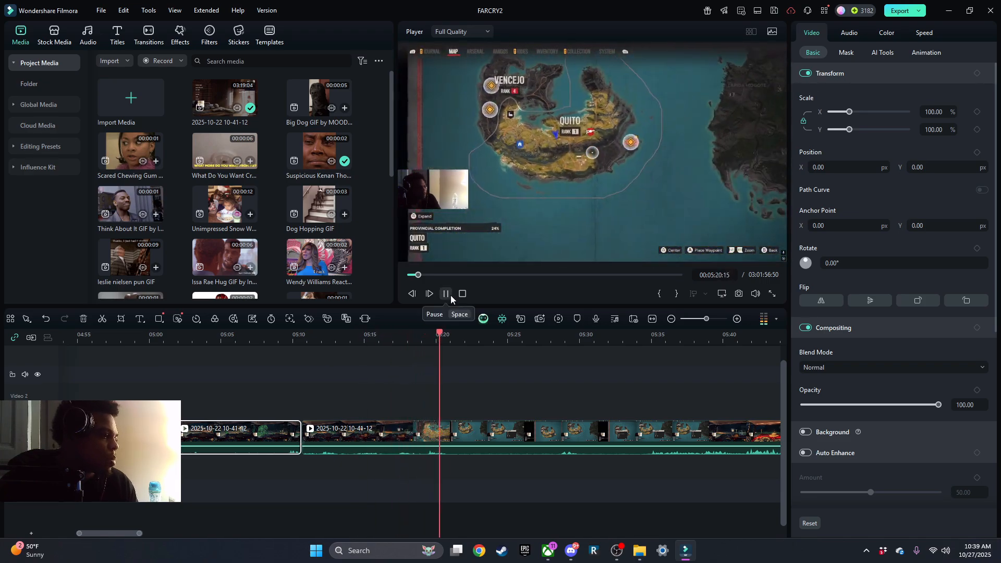
left_click(451, 295)
Trim about 17 seconds off the start of the segment at about 00:05:10 and play it.
left_click_drag(303, 435, 550, 511)
left_click(300, 336)
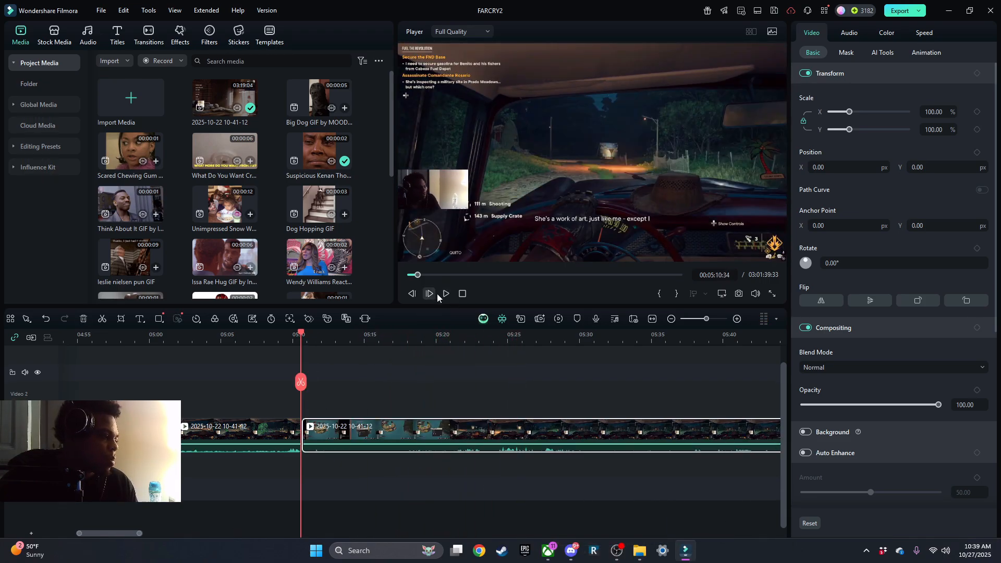
left_click(443, 294)
left_click(367, 336)
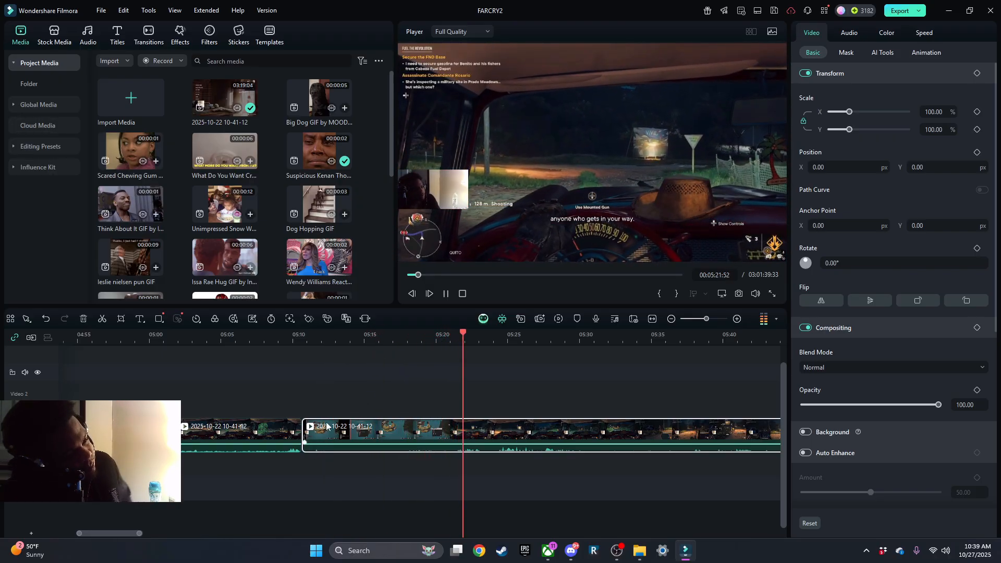
Split the recording at 00:05:24:06 and replay from about 00:05:07.
left_click(446, 293)
left_click(493, 382)
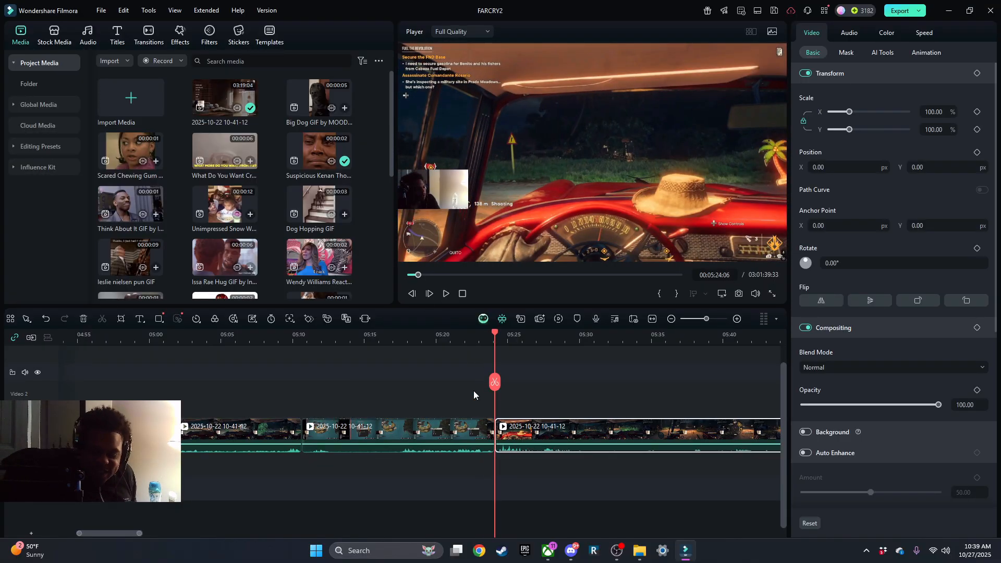
left_click(257, 332)
left_click(444, 293)
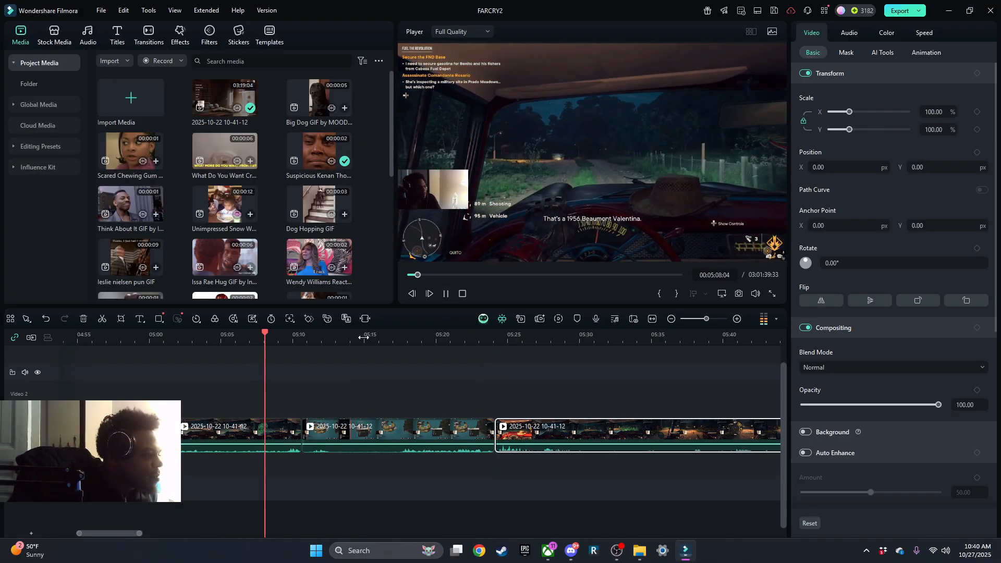
Split the segment at about 00:05:13, trim about four seconds off the following segment's start, and replay across the cut.
left_click(324, 335)
left_click_drag(348, 365, 339, 365)
left_click(339, 381)
left_click_drag(340, 435, 399, 478)
left_click(271, 335)
left_click(446, 294)
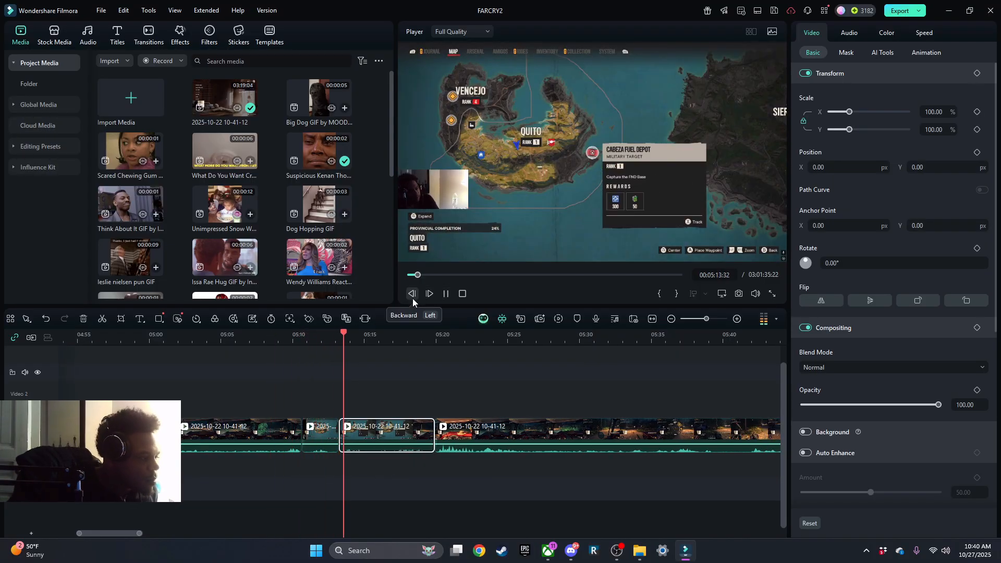
Trim about three seconds off the start of the segment at about 00:05:19 and replay across the cut.
scroll(435, 337, "right", 3)
left_click_drag(243, 433, 279, 458)
left_click(234, 334)
left_click(445, 293)
left_click(225, 338)
left_click(444, 293)
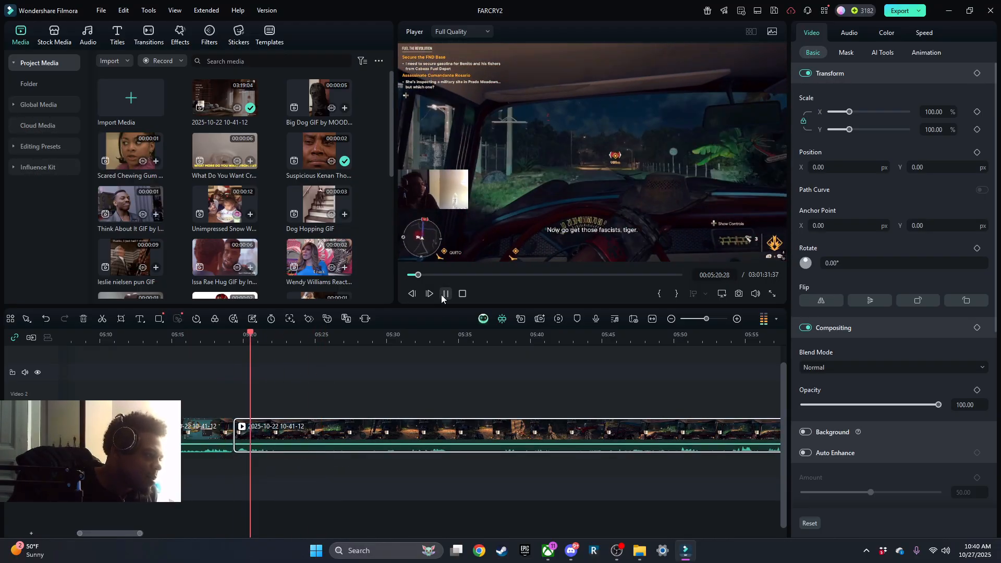
Split the recording at about 00:05:36 and trim a fraction of a second off the end of the segment before the split.
left_click(369, 357)
scroll(284, 426, "up", 1)
left_click(234, 453)
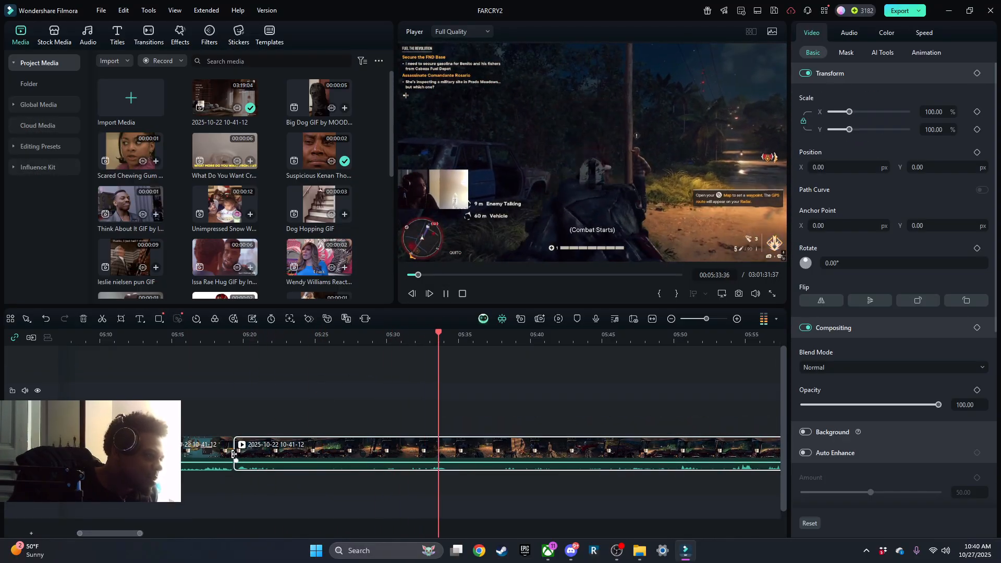
left_click(444, 295)
left_click(473, 381)
left_click(473, 381)
left_click(435, 357)
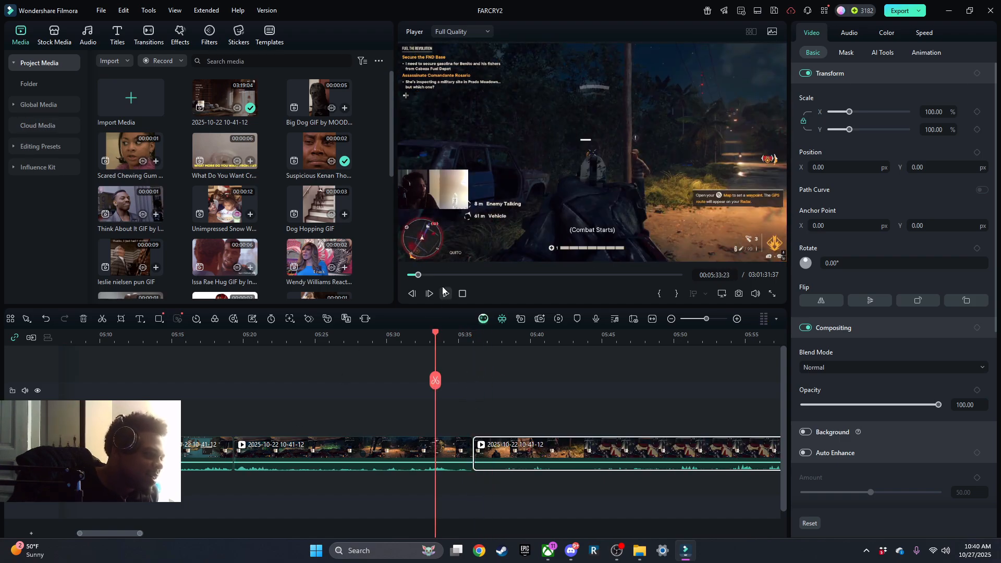
left_click(444, 293)
left_click(445, 295)
left_click_drag(472, 453, 469, 453)
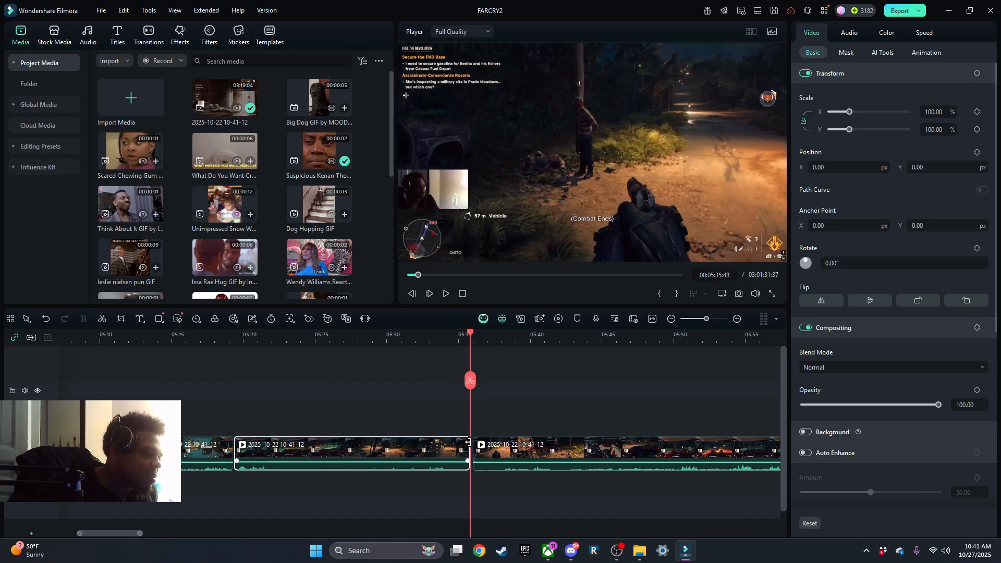
Replay the segment at about 00:05:19 and trim about five more seconds off its start.
left_click(291, 336)
left_click(444, 296)
left_click(244, 352)
left_click(244, 440)
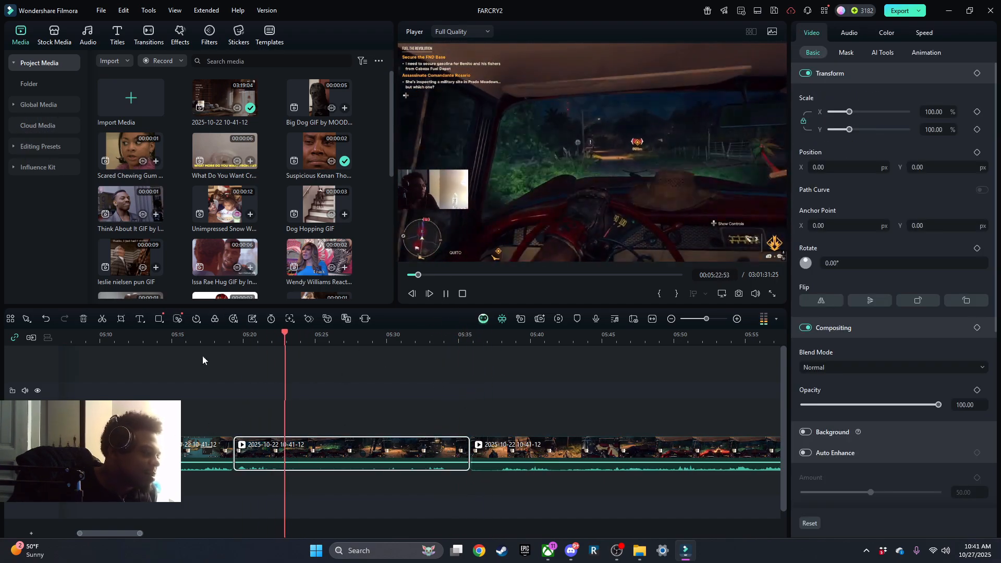
left_click(203, 344)
left_click_drag(235, 451, 315, 498)
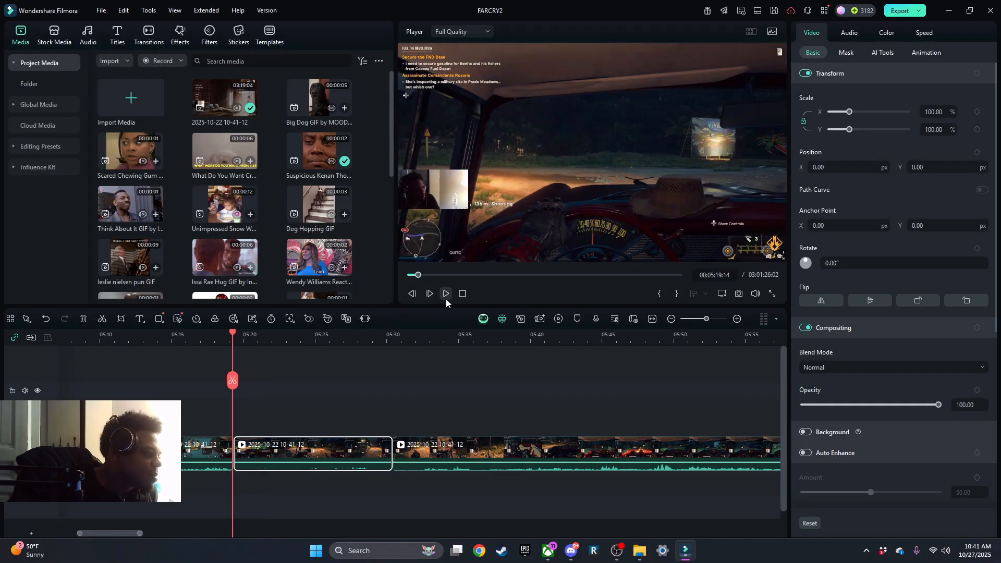
Play on from about 00:05:19 and split the recording at 00:05:46:53.
left_click(445, 295)
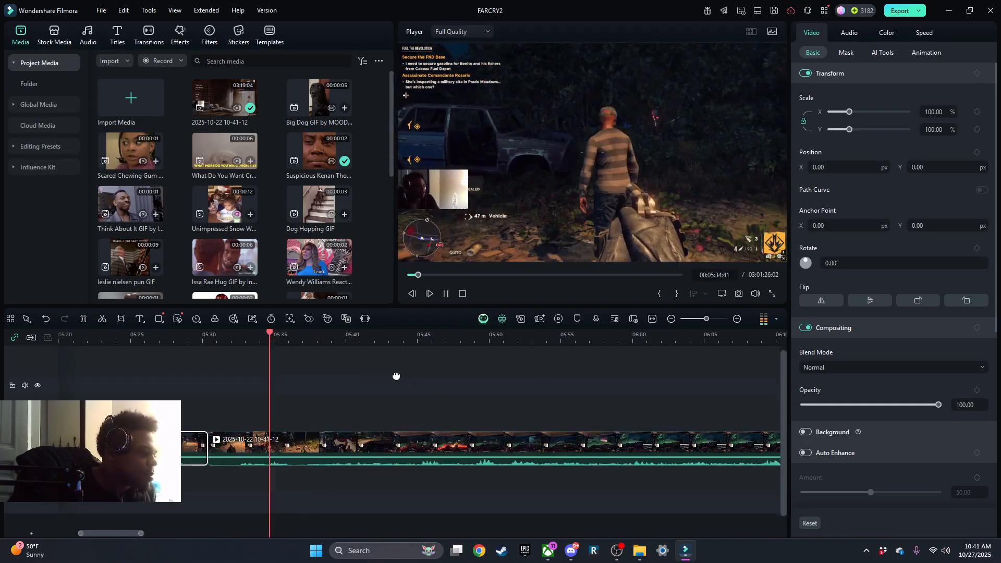
left_click(446, 293)
left_click(447, 293)
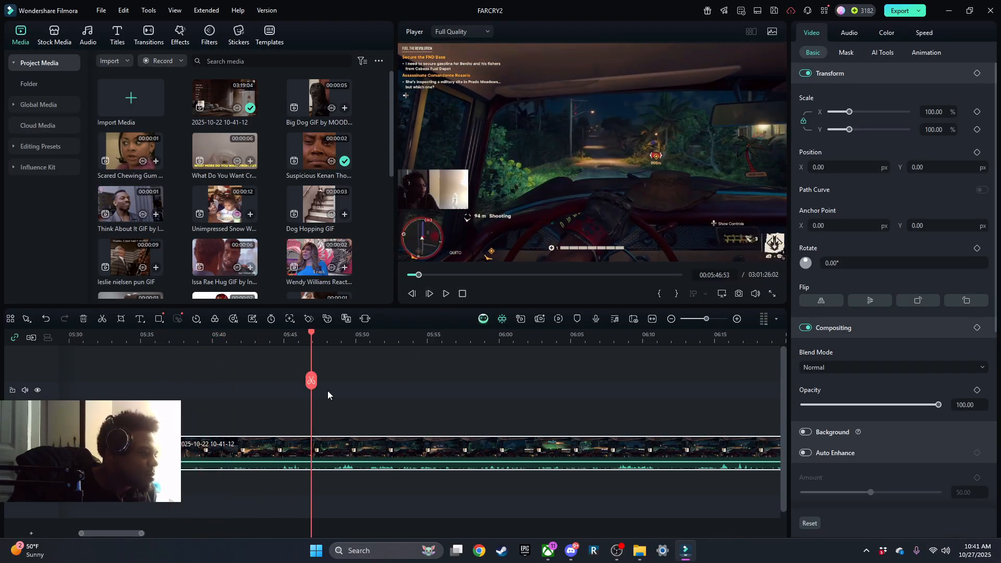
left_click(311, 380)
Trim about 3.5 seconds off the start of the segment before the 00:05:46:53 split and replay across the cut.
left_click(446, 294)
left_click(170, 340)
left_click(192, 461)
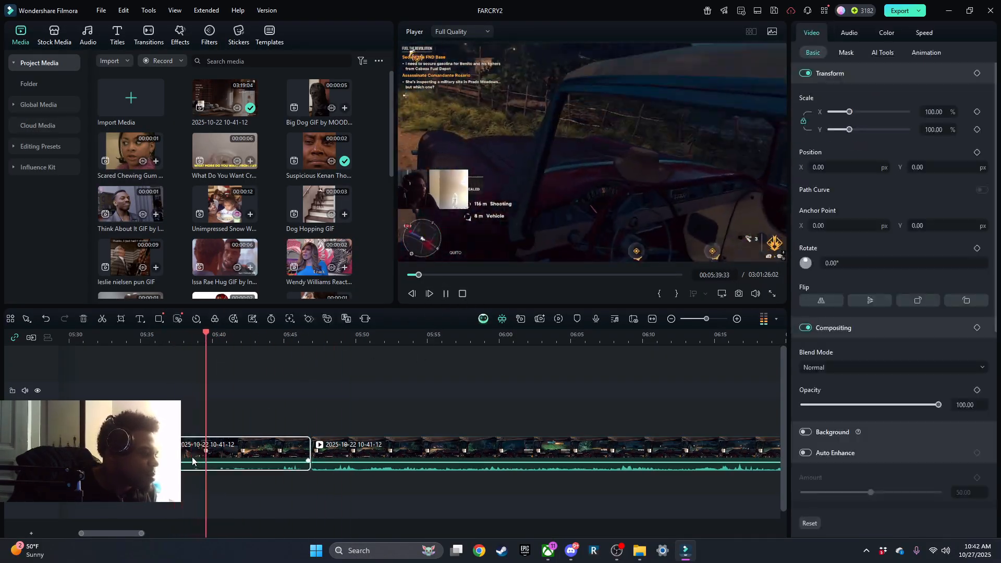
left_click_drag(164, 462, 215, 480)
left_click(155, 338)
left_click(447, 295)
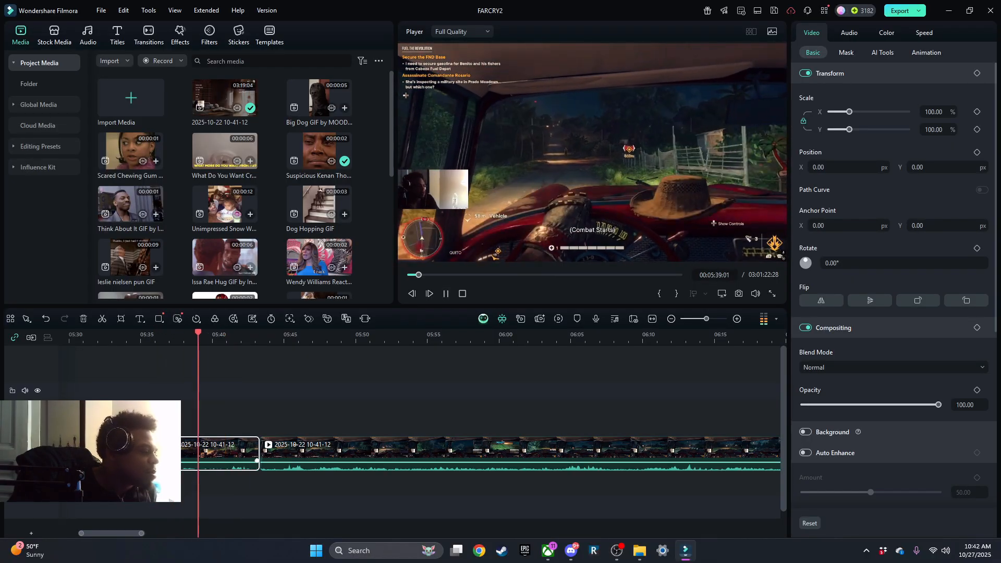
Extend the start of that same segment back by a fraction of a second and play it up to 00:05:39:48.
left_click_drag(164, 461, 160, 461)
left_click(161, 339)
left_click(446, 294)
left_click(446, 294)
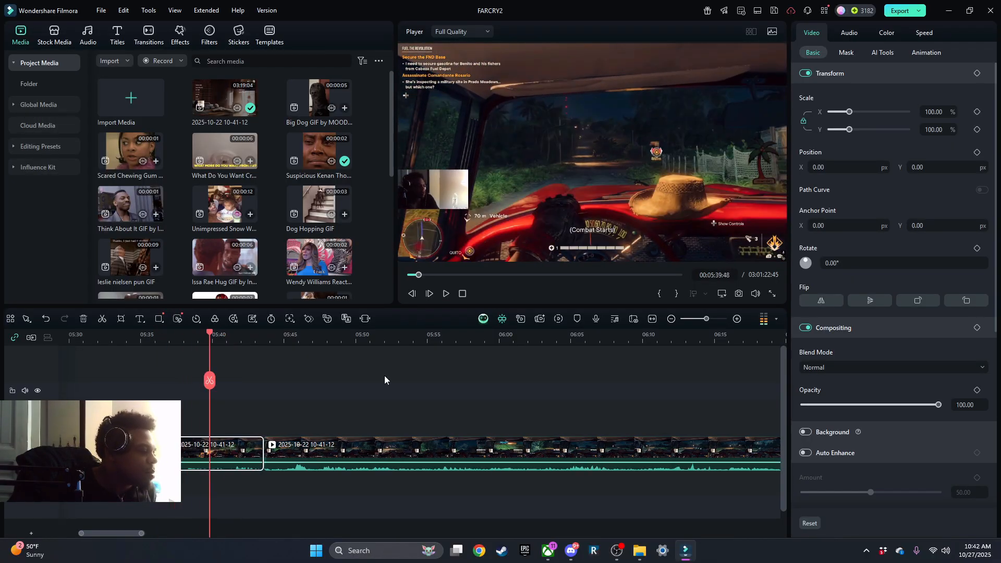
Split the segment at 00:05:39:48, trim about 1.6 seconds off the following piece's start, and replay.
left_click_drag(212, 458, 235, 459)
left_click(176, 339)
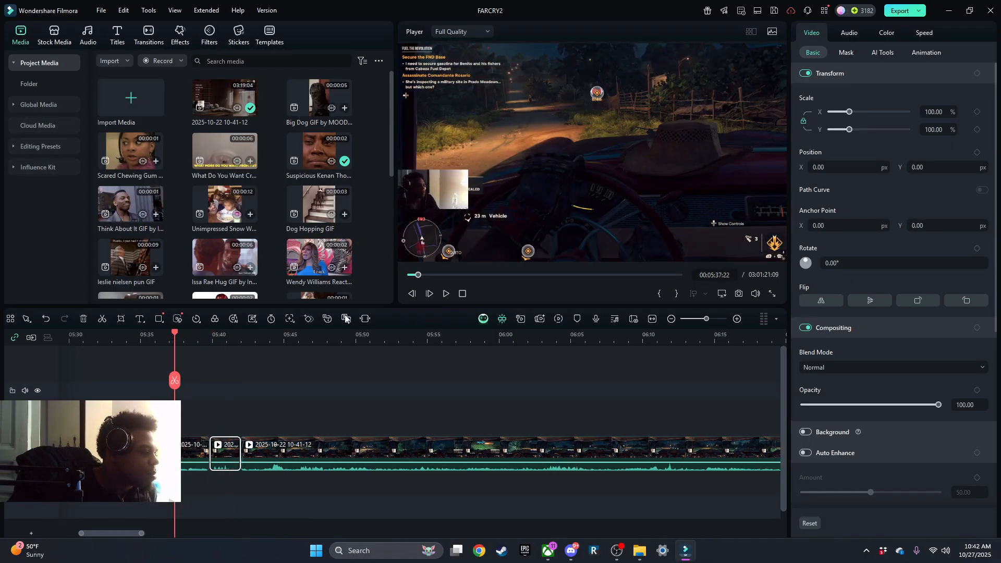
left_click(445, 294)
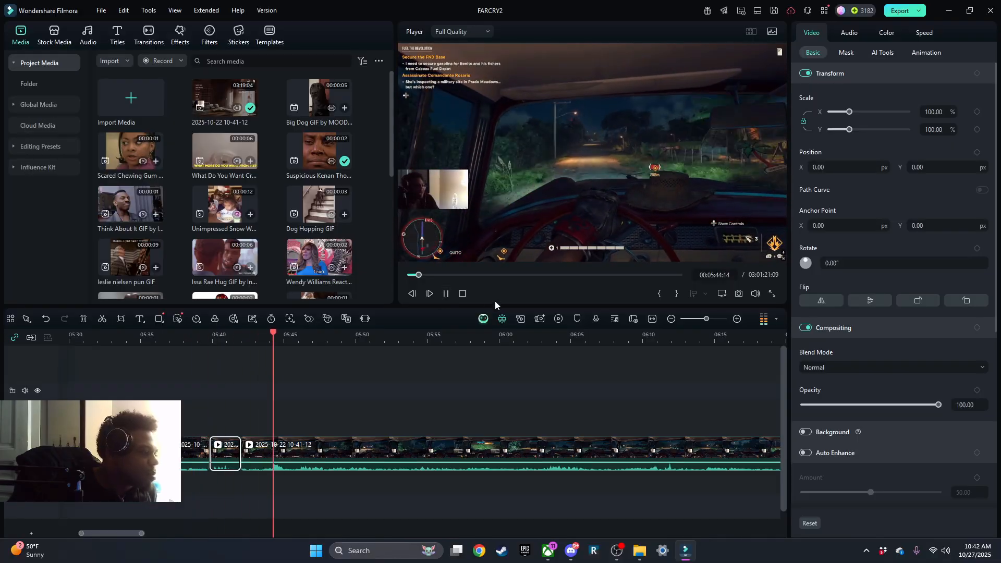
Trim about 19 seconds off the start of the segment at about 00:05:42 and replay across the cut.
left_click(244, 452)
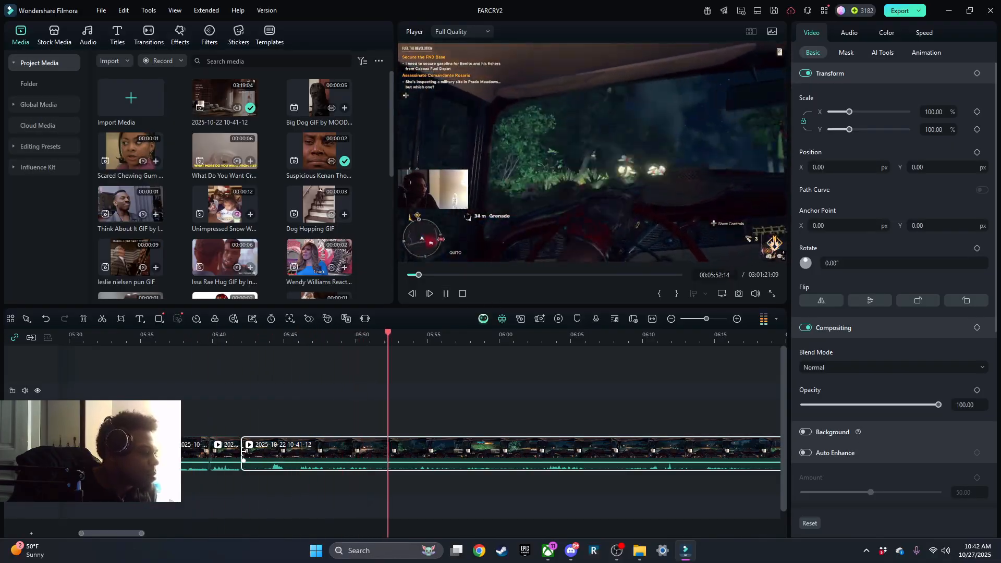
left_click_drag(243, 452, 517, 453)
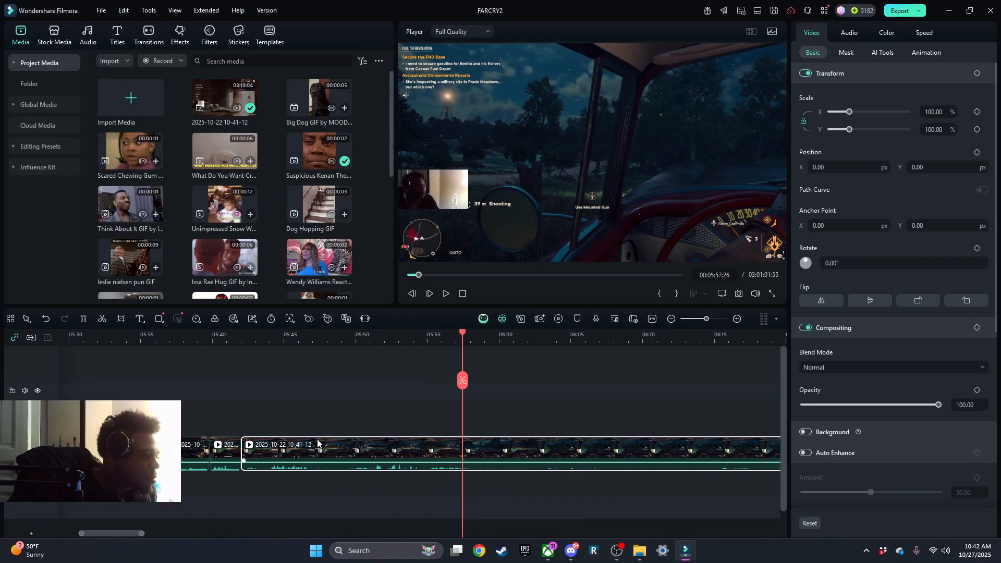
left_click(230, 339)
left_click(445, 294)
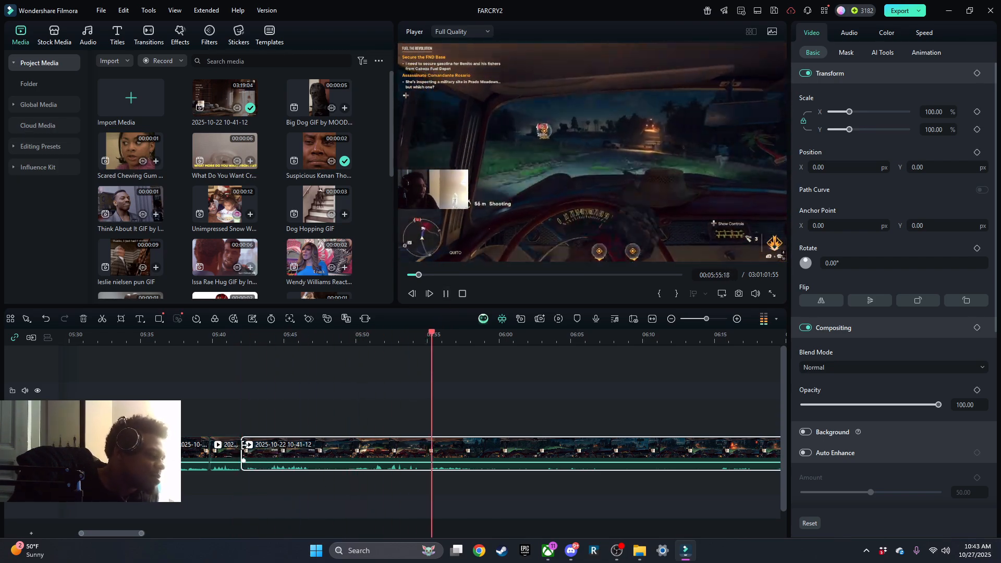
Trim about 12 more seconds off the start of the segment at 00:05:42 and replay it.
left_click_drag(243, 445, 418, 504)
left_click_drag(247, 338, 230, 338)
left_click(446, 294)
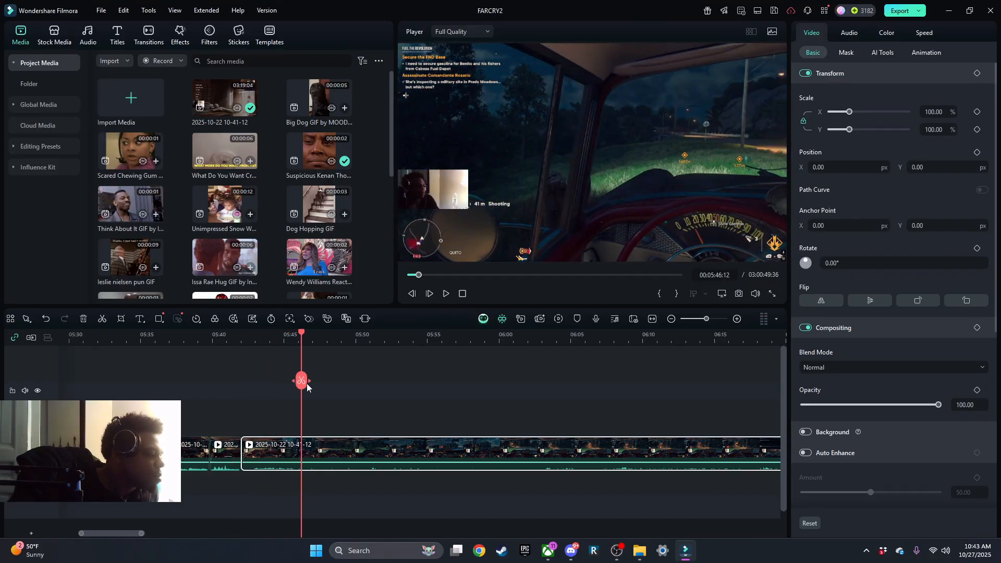
Split the recording at about 00:05:46, trim about 16 seconds off the following segment's start, and play on.
key("ctrl+b")
left_click(446, 294)
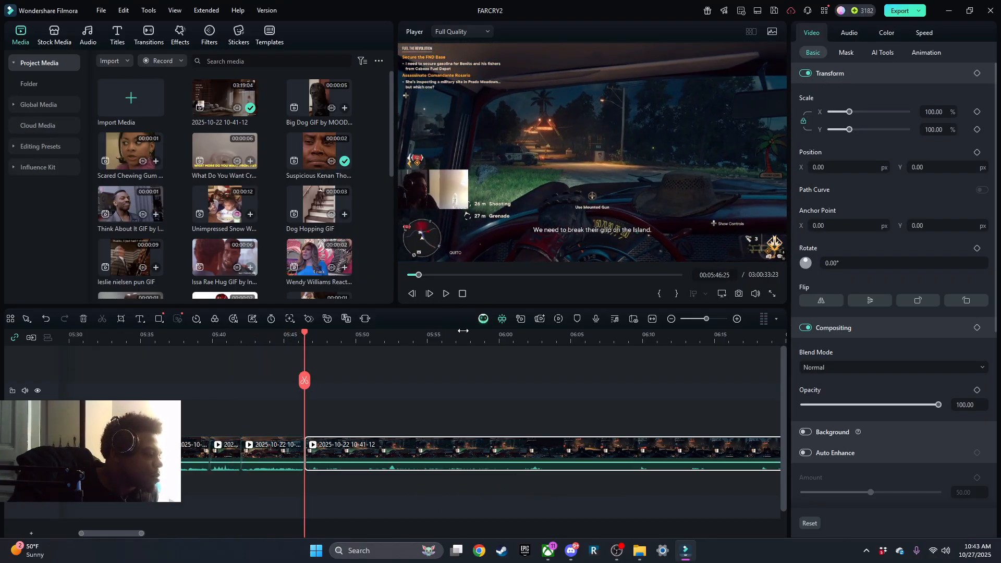
left_click(446, 293)
left_click(435, 382)
left_click_drag(234, 338, 175, 318)
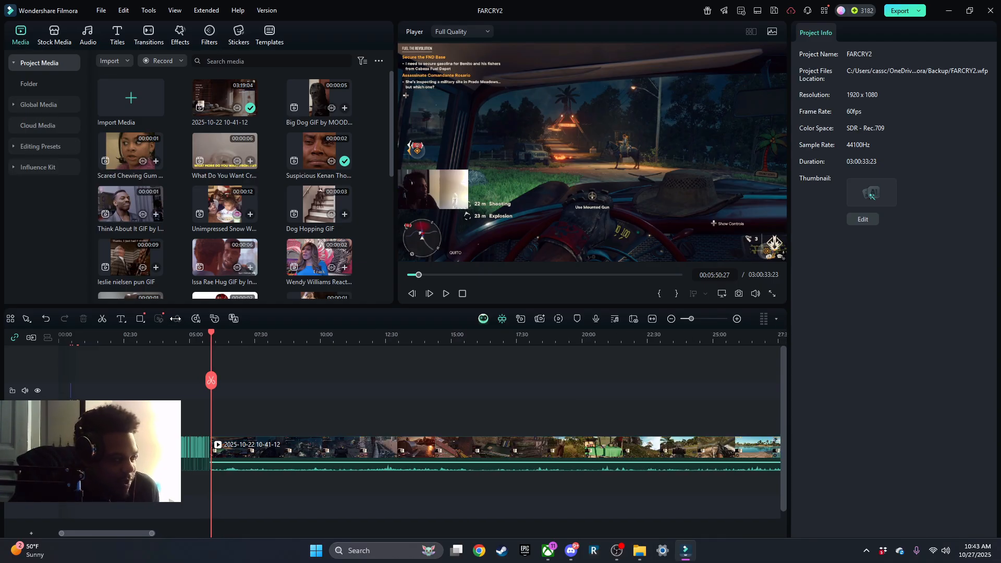
left_click_drag(178, 319, 325, 345)
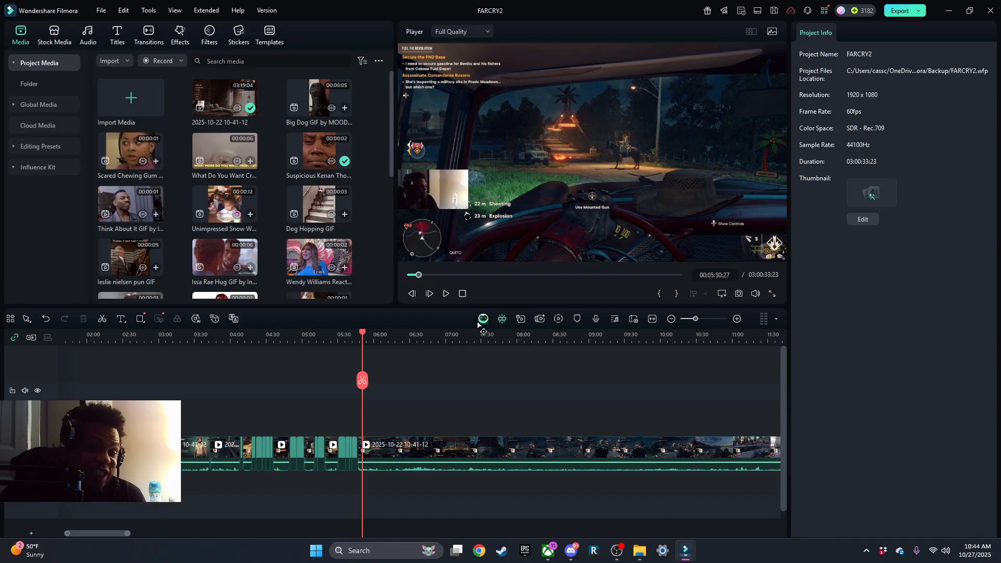
Split the recording at 00:05:50:26, trim about 1.6 seconds off the following segment's start, and replay across the cut.
left_click(445, 295)
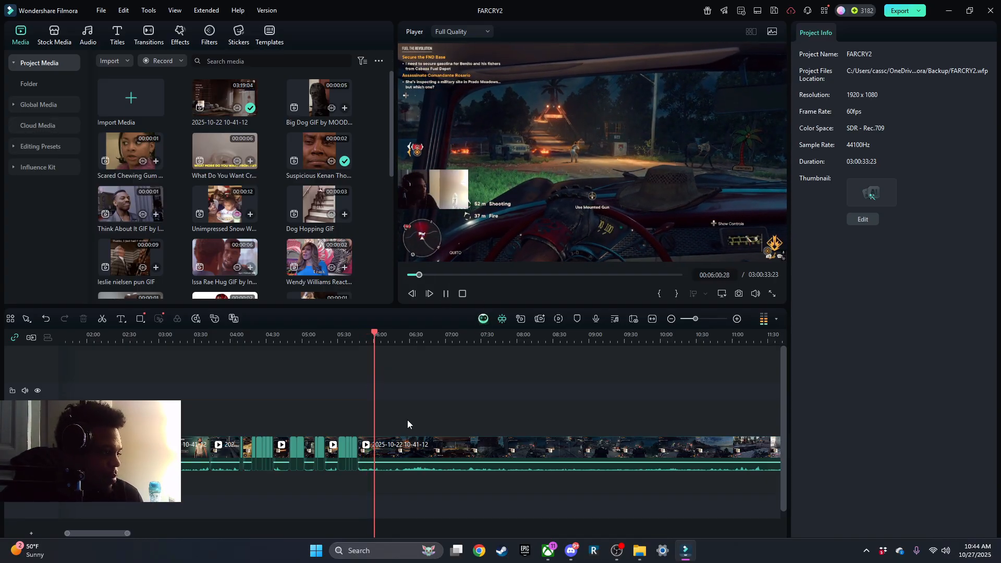
left_click(360, 449)
left_click(366, 335)
scroll(367, 336, "up", 3)
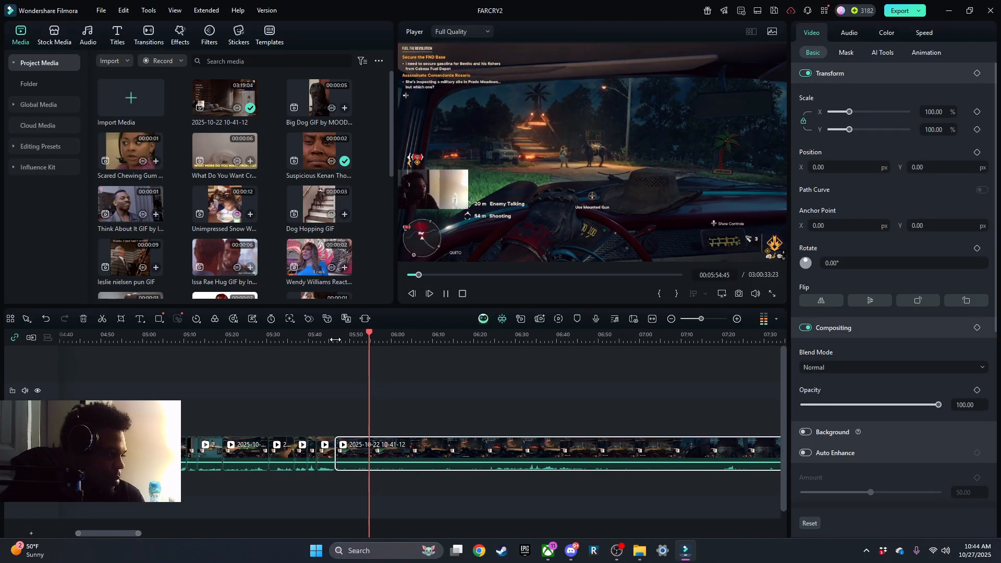
left_click(312, 336)
left_click(324, 335)
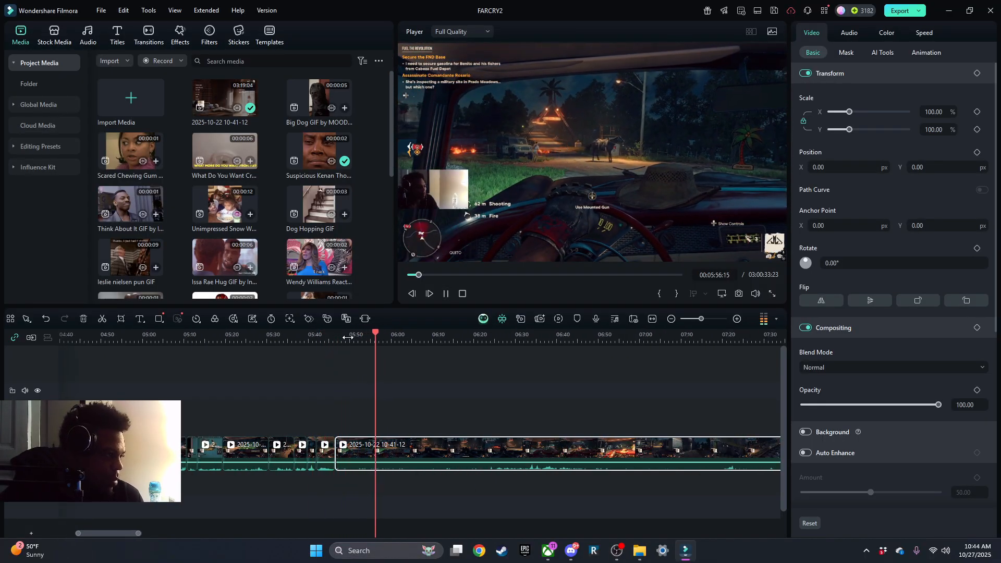
left_click(347, 336)
left_click(350, 382)
scroll(342, 431, "up", 3)
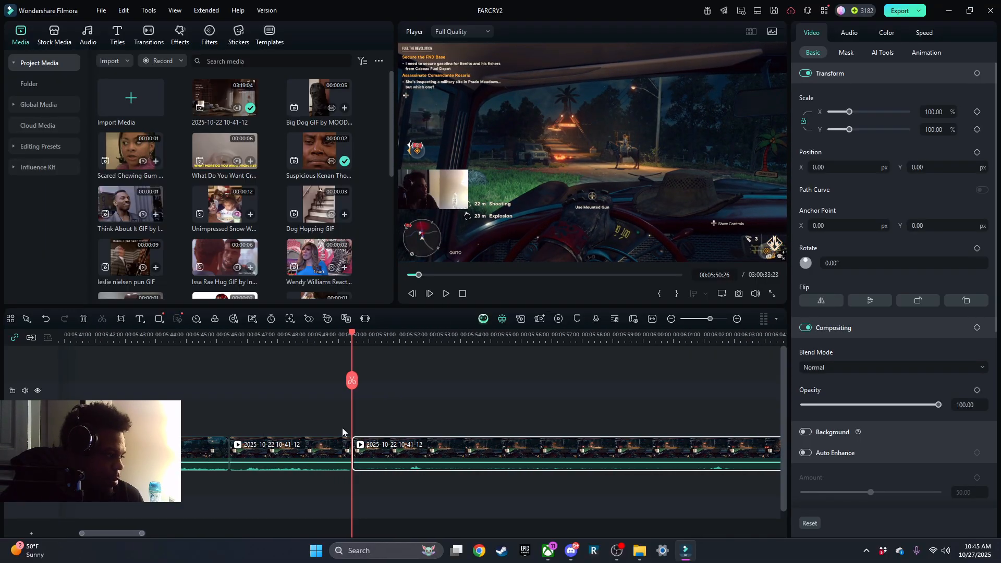
left_click_drag(355, 452, 404, 507)
left_click(287, 336)
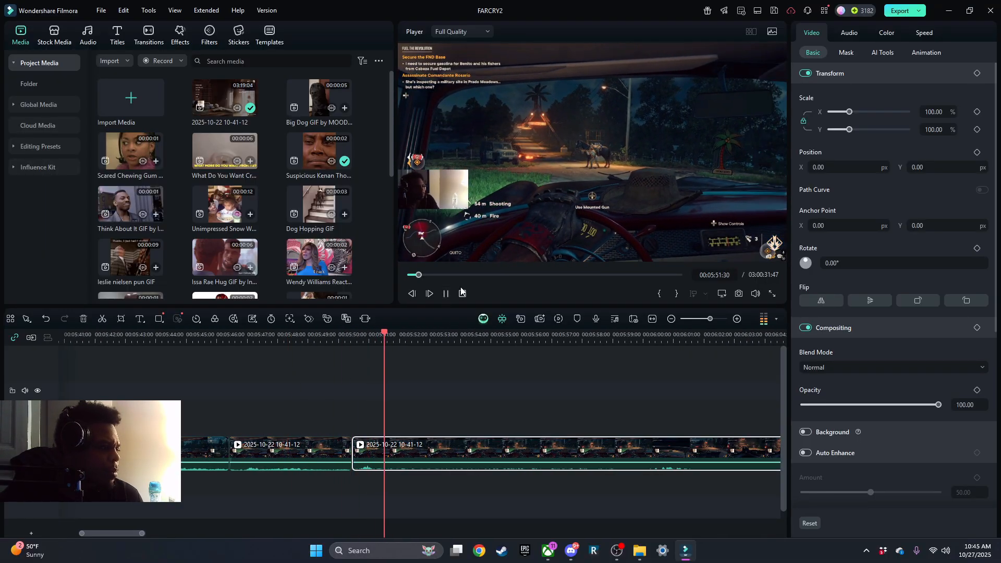
Split the recording at about 00:05:53, trim about 6 seconds off the following segment's start, and play on.
key("ctrl+b")
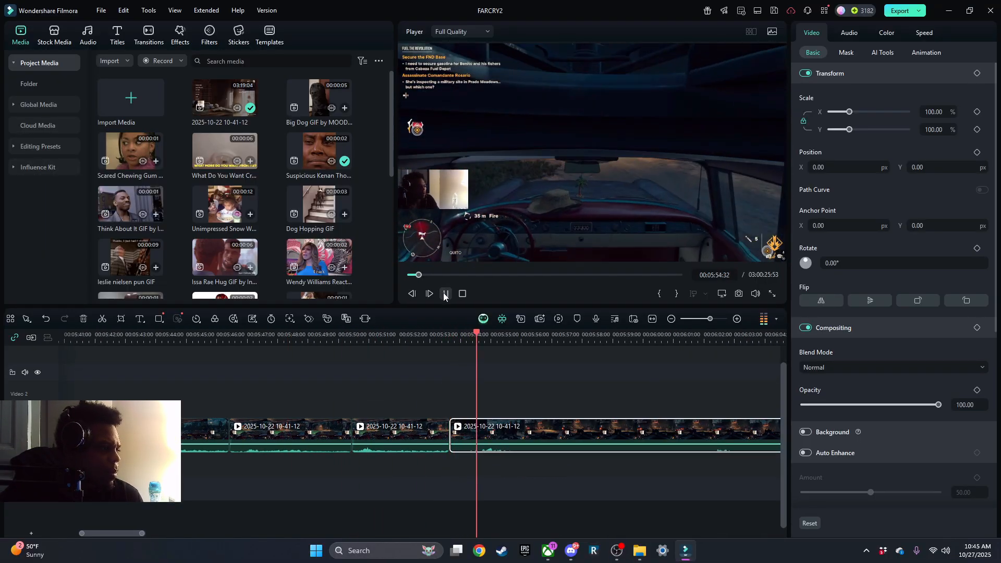
left_click(407, 342)
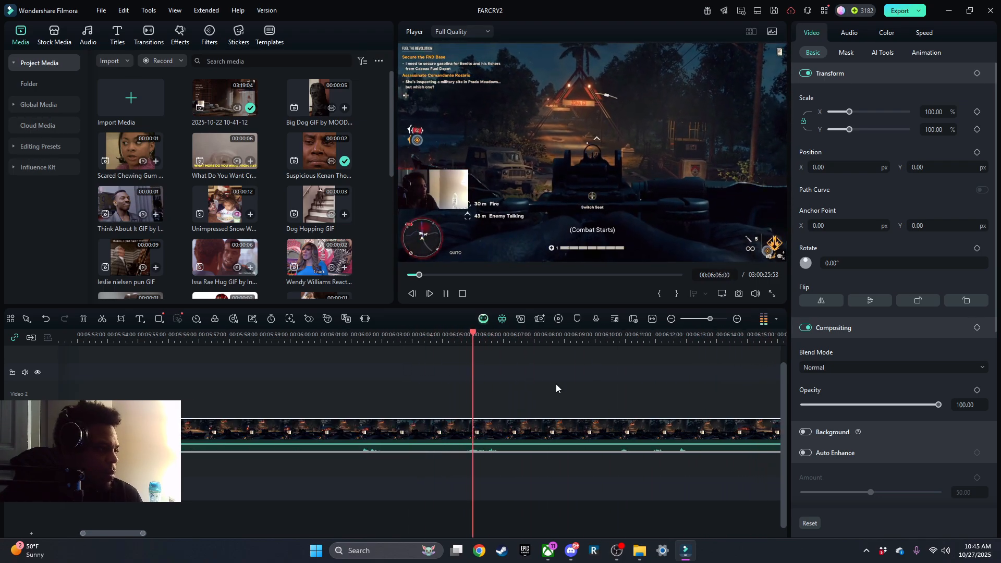
key("space")
Split the recording at 00:06:07:26, trim about 3.4 seconds off the following segment's start, and replay across the cut.
left_click_drag(585, 381, 516, 381)
left_click(516, 381)
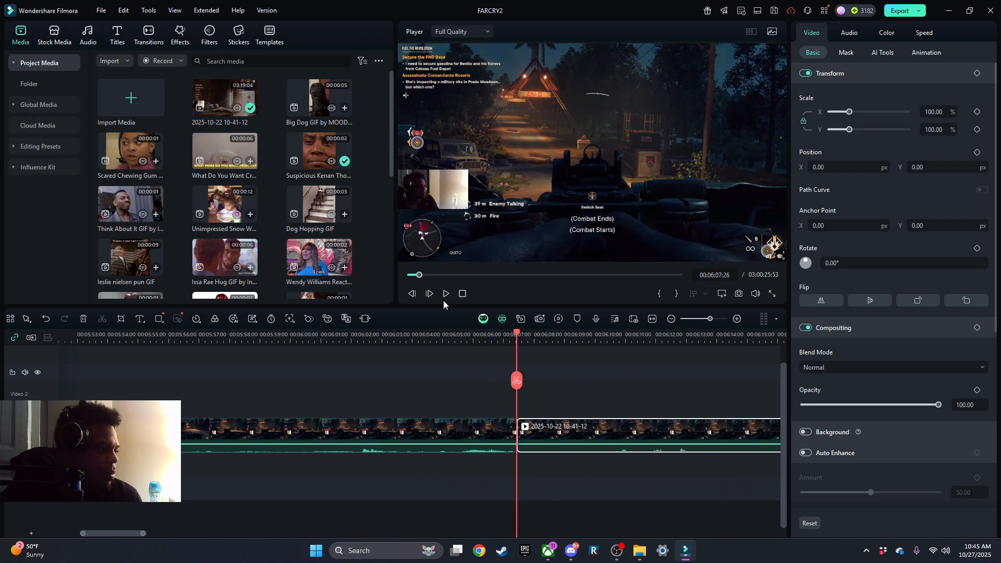
left_click(445, 294)
left_click_drag(580, 390, 204, 400)
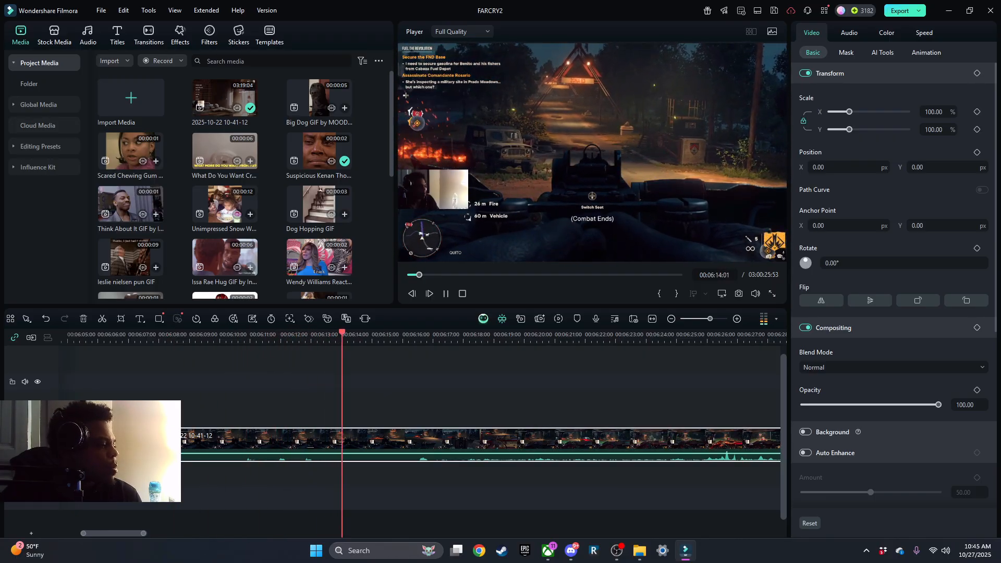
left_click_drag(148, 443, 250, 451)
left_click(148, 336)
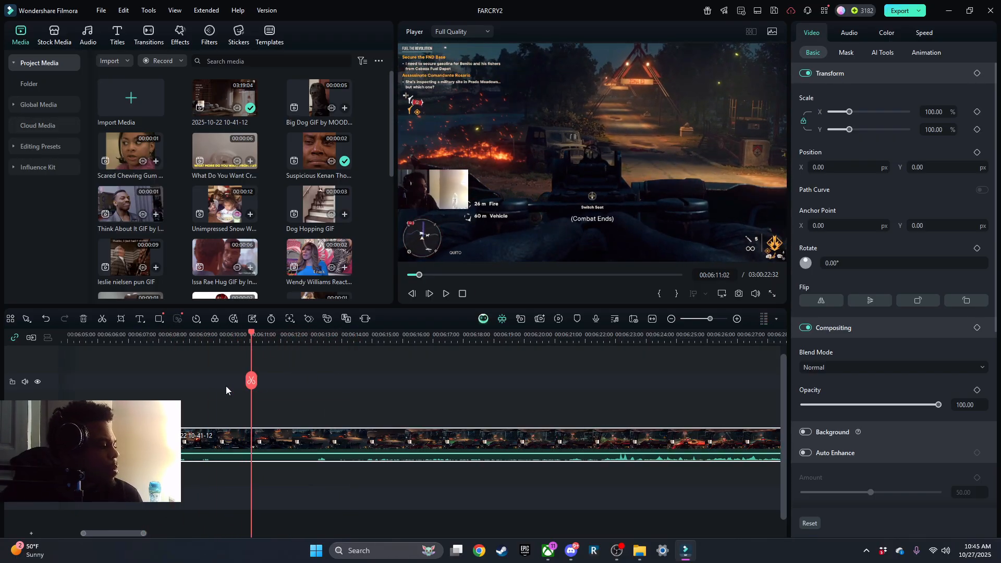
Split the recording at 00:06:11:02, trim about 1.5 seconds off the following segment's start, and replay across the cut.
left_click(251, 381)
key("space")
left_click_drag(252, 450, 297, 469)
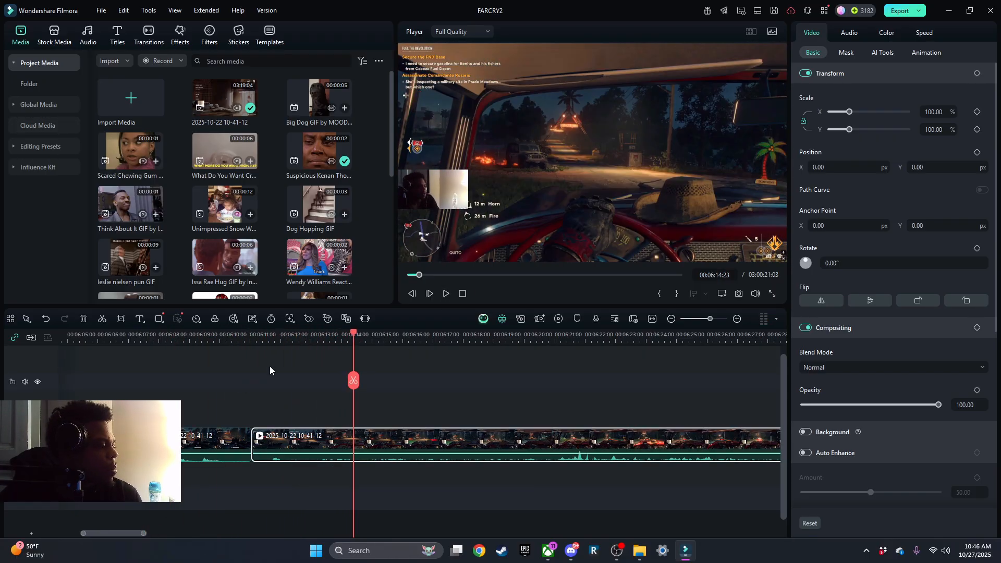
left_click(235, 336)
left_click(442, 295)
Split the recording at 00:06:14:53 and review the driving footage that follows.
left_click(442, 296)
left_click(368, 380)
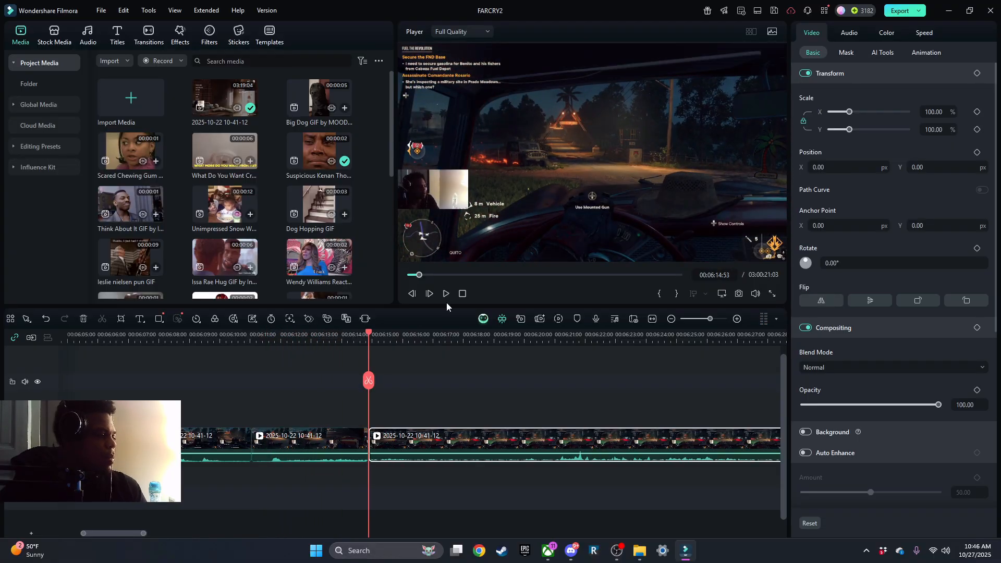
left_click(446, 293)
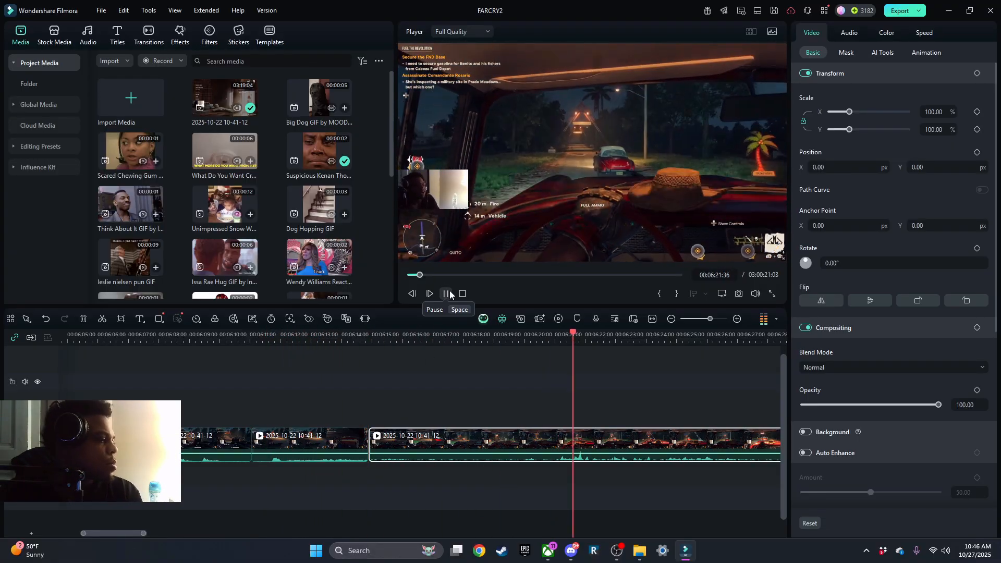
left_click(446, 295)
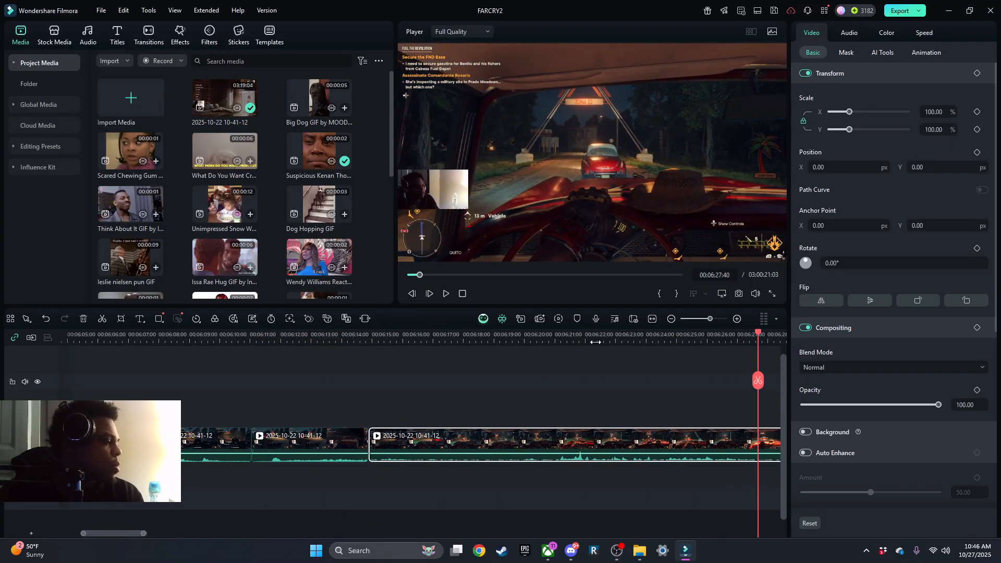
key("space")
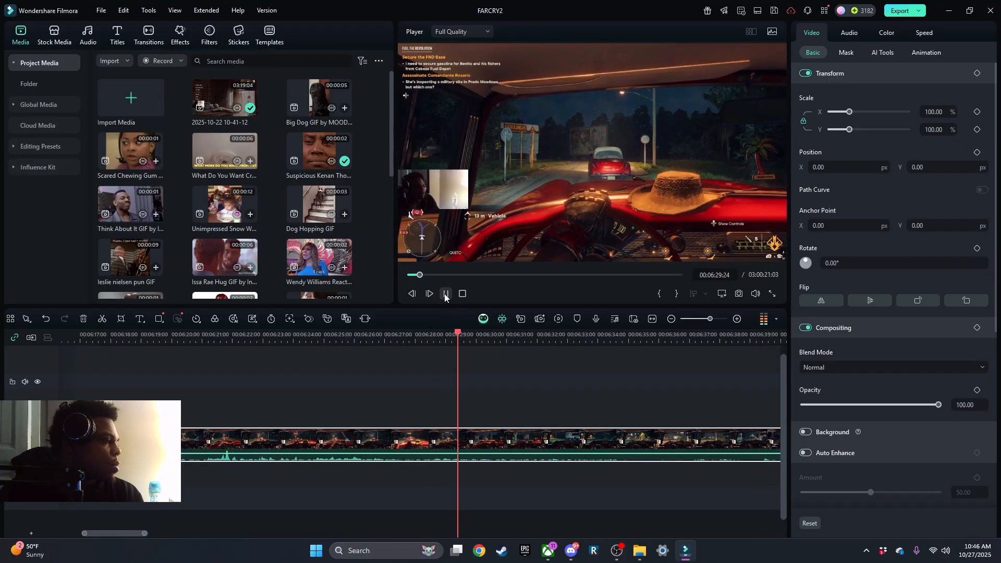
Split the recording at about 00:06:30 and replay the stretch before the cut.
left_click(446, 295)
left_click(494, 380)
left_click(221, 404)
left_click(445, 295)
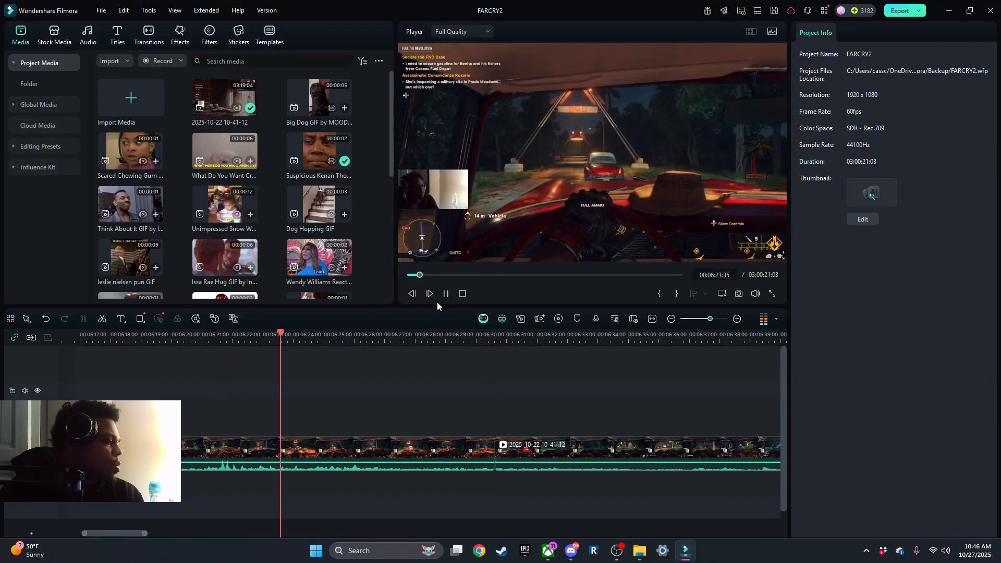
Split the recording at about 00:06:22, trim about half a second off the preceding segment's end, and replay across the cut.
left_click(241, 449)
left_click(446, 294)
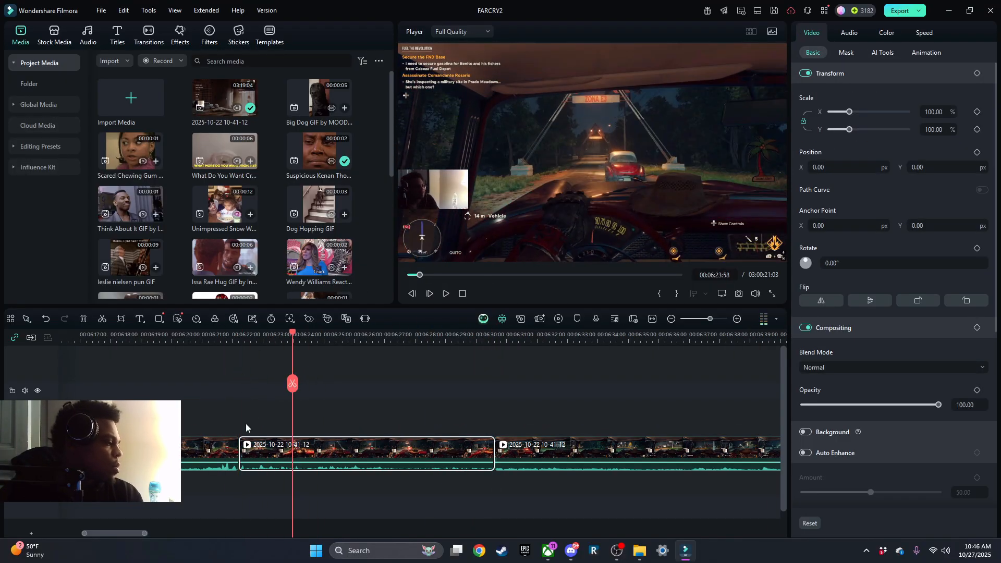
left_click_drag(238, 449, 224, 449)
left_click(159, 341)
left_click(448, 293)
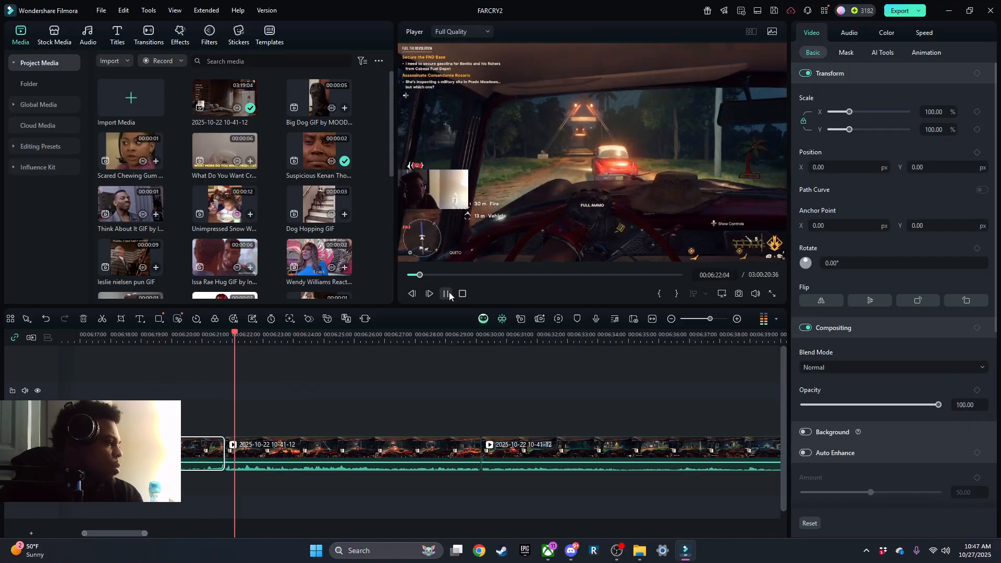
Split the recording at about 00:06:24, trim about 3 seconds off the following segment's start, and replay across the cut.
left_click(445, 294)
left_click(302, 383)
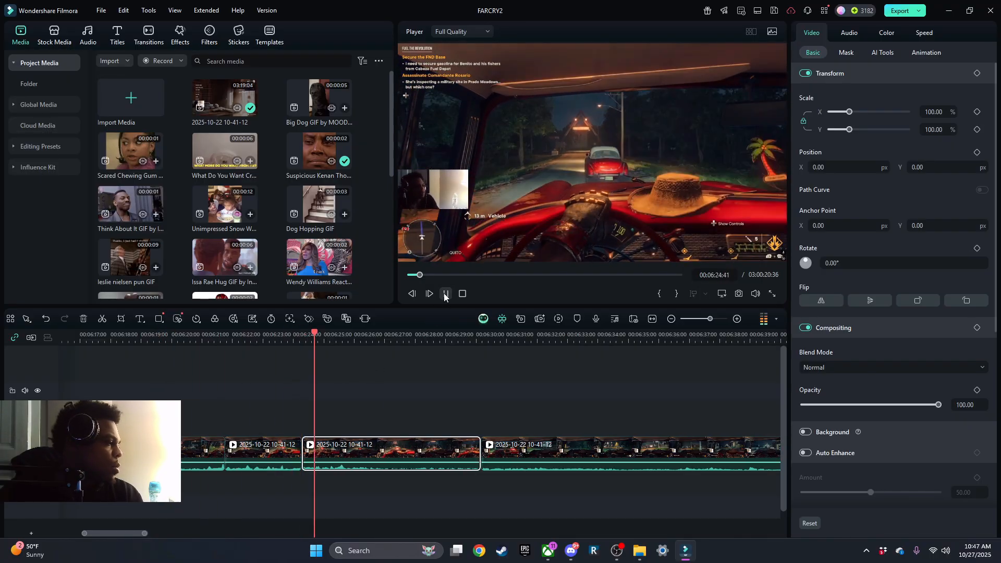
left_click_drag(304, 454, 376, 511)
left_click(446, 293)
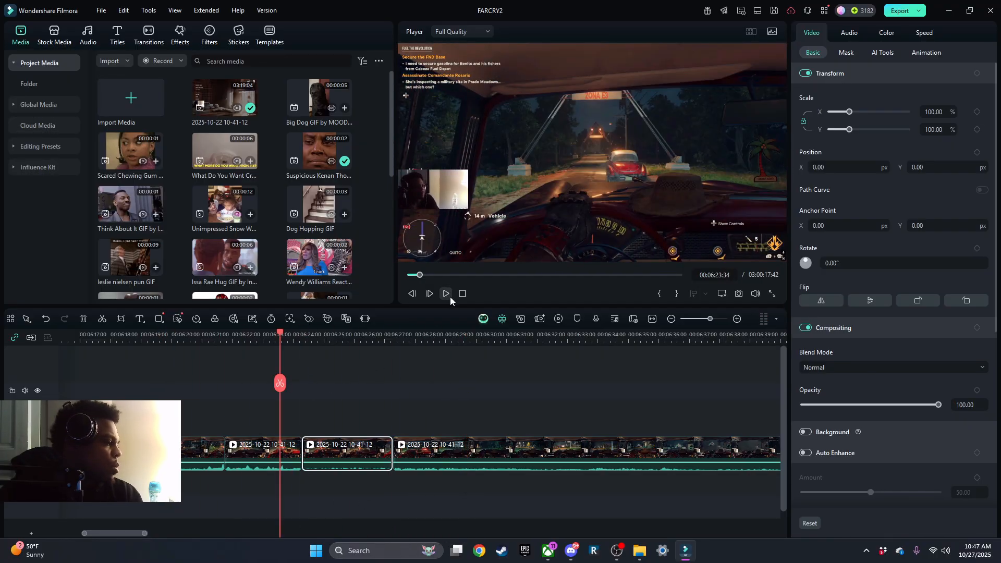
Trim about 8.5 seconds off the start of the segment at about 00:06:27, play on, and split the recording at 00:06:43:25.
left_click(395, 451)
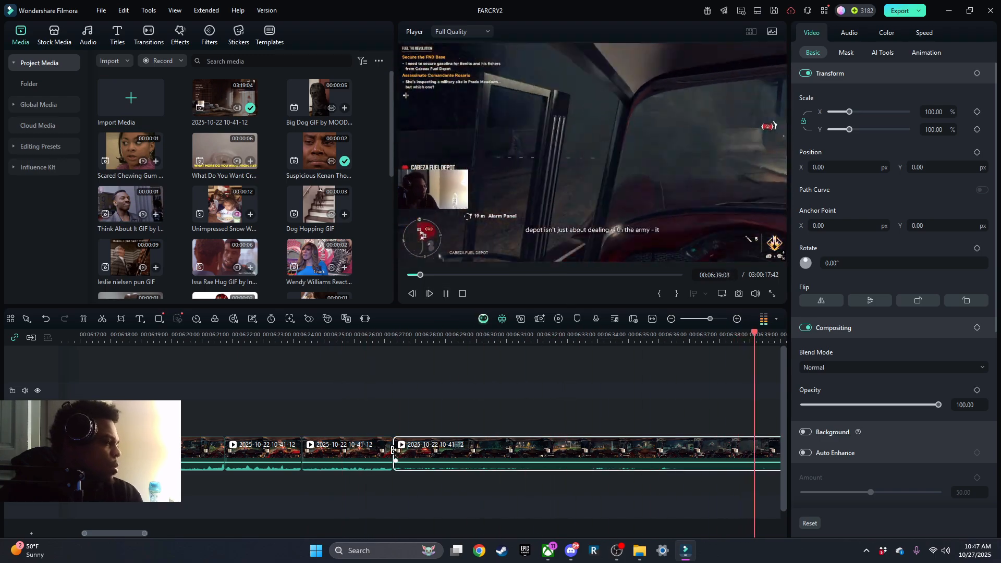
left_click_drag(394, 450, 648, 449)
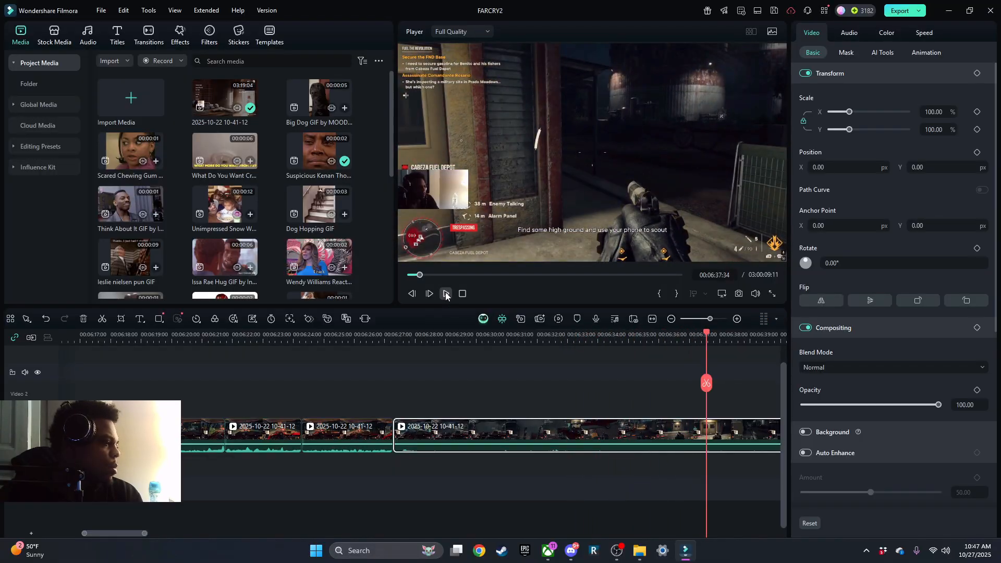
left_click(447, 295)
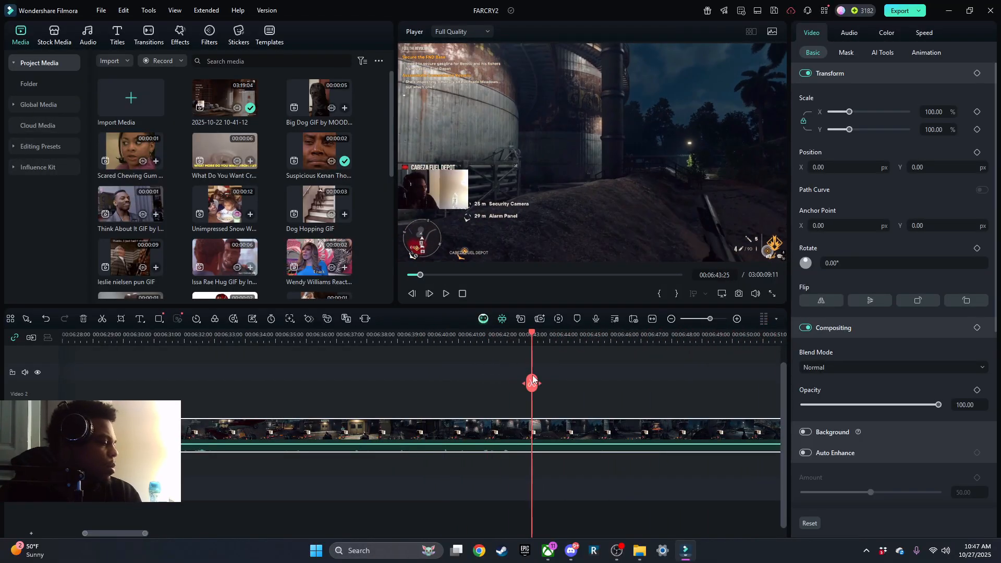
key("ctrl+b")
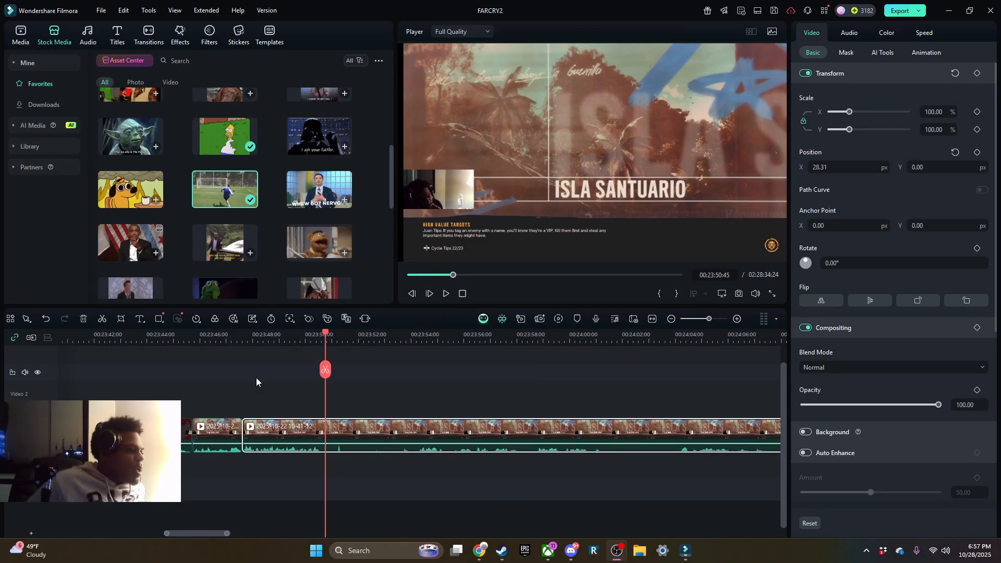
Replay the ISLA SANTUARIO loading screen, split it at about 00:23:50, and trim about 3.5 seconds off the following segment's start.
left_click(206, 334)
left_click(446, 294)
left_click(73, 329)
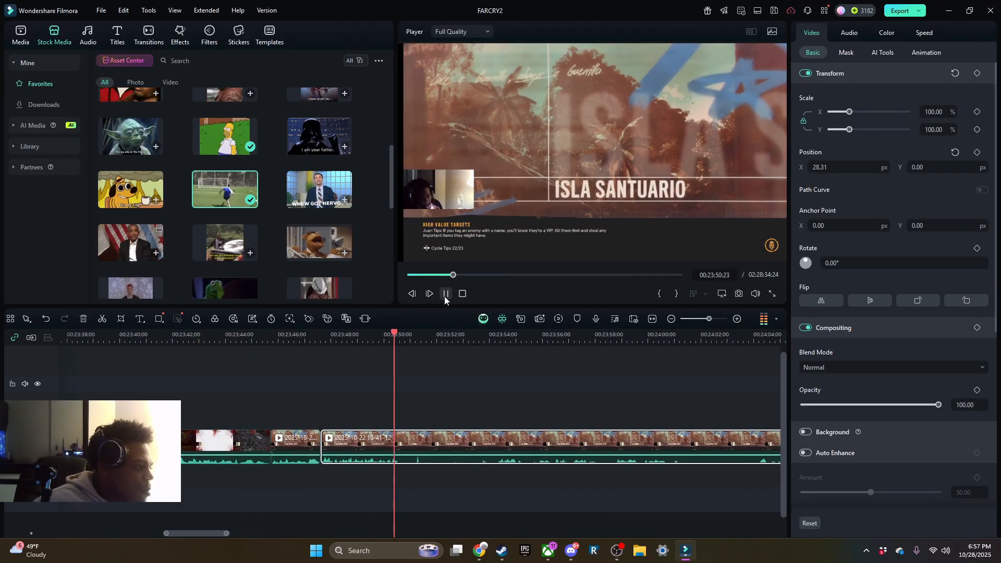
key("ctrl+b")
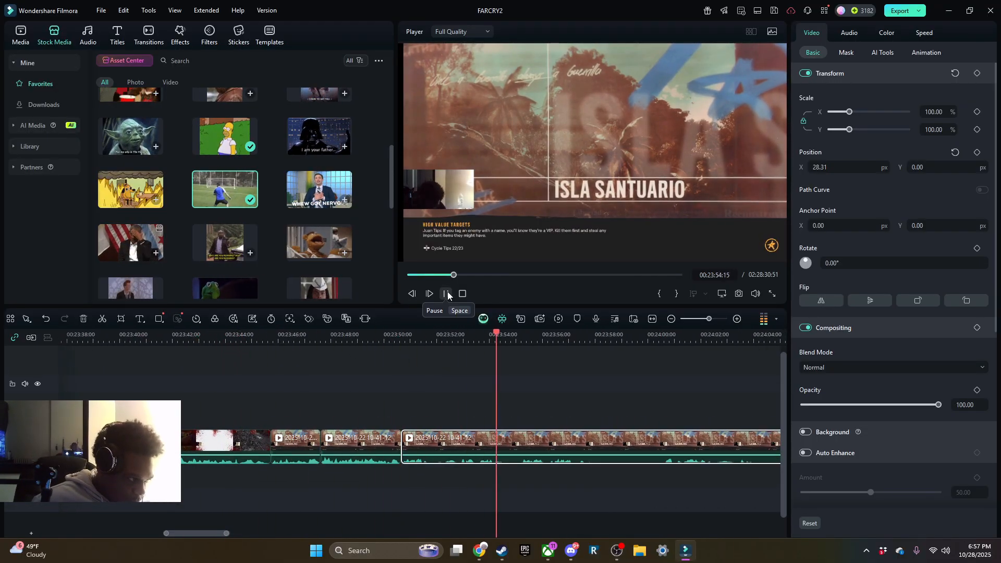
Trim about 2 more seconds off the segment at about 00:23:50, split the recording at 00:23:58:18, and play on.
left_click(447, 294)
key("ctrl+b")
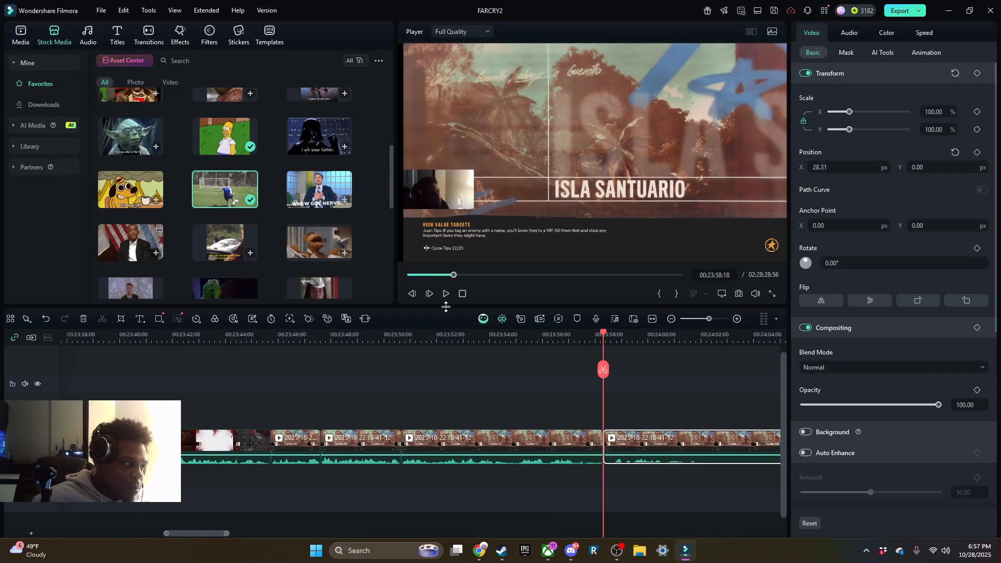
key("space")
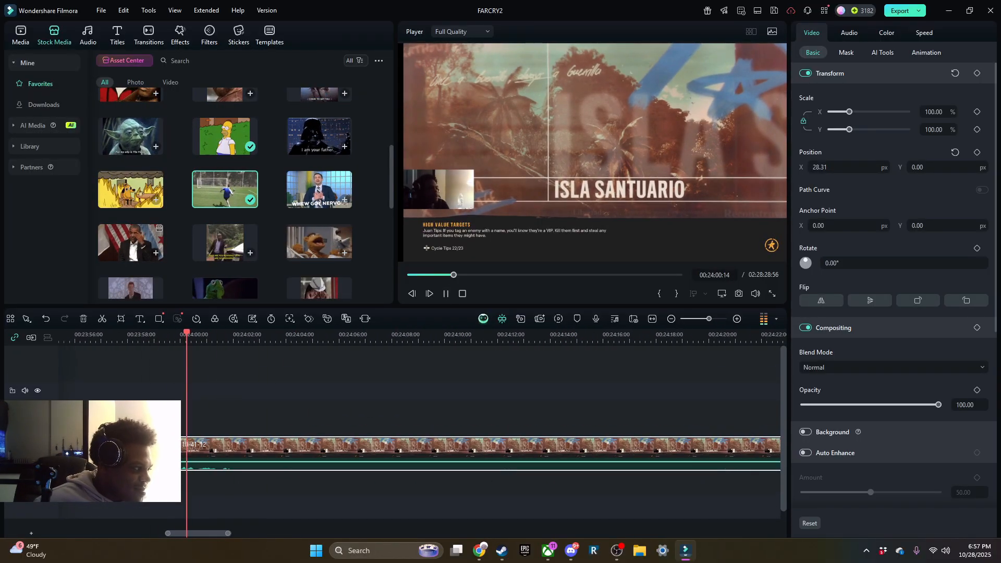
Trim about 63 seconds off the start of the segment at 00:23:58:18 and replay across the cut.
key("space")
left_click(445, 294)
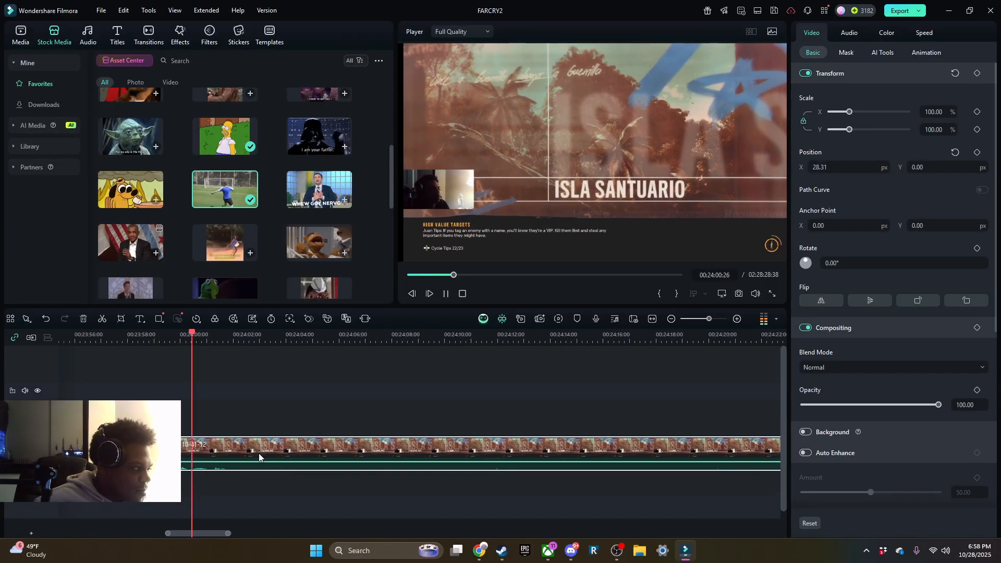
left_click_drag(138, 457, 719, 500)
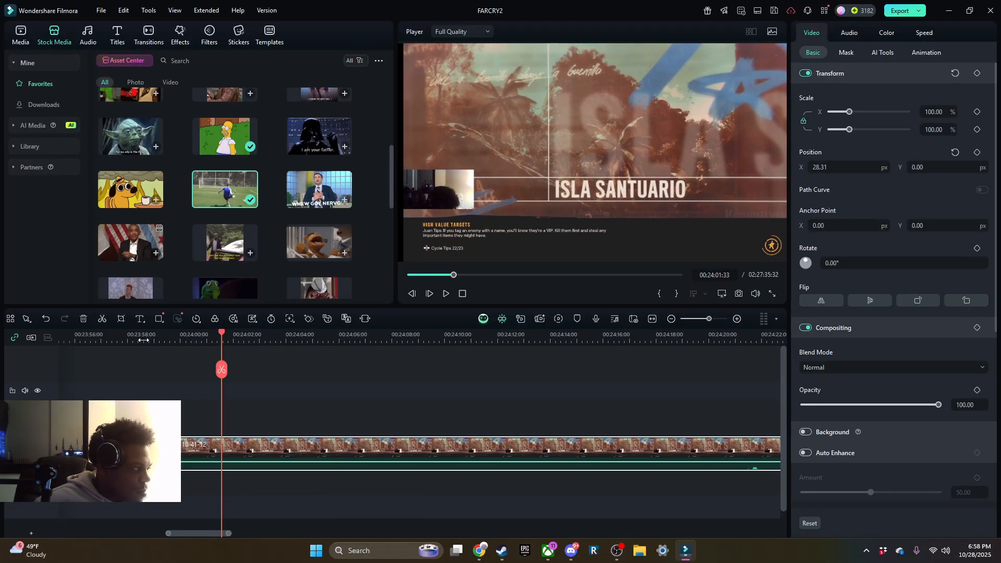
left_click(152, 336)
left_click(445, 294)
Trim about 28 more seconds off the start of the loading-screen segment at 00:23:58:18.
left_click_drag(139, 457, 154, 370)
left_click(258, 336)
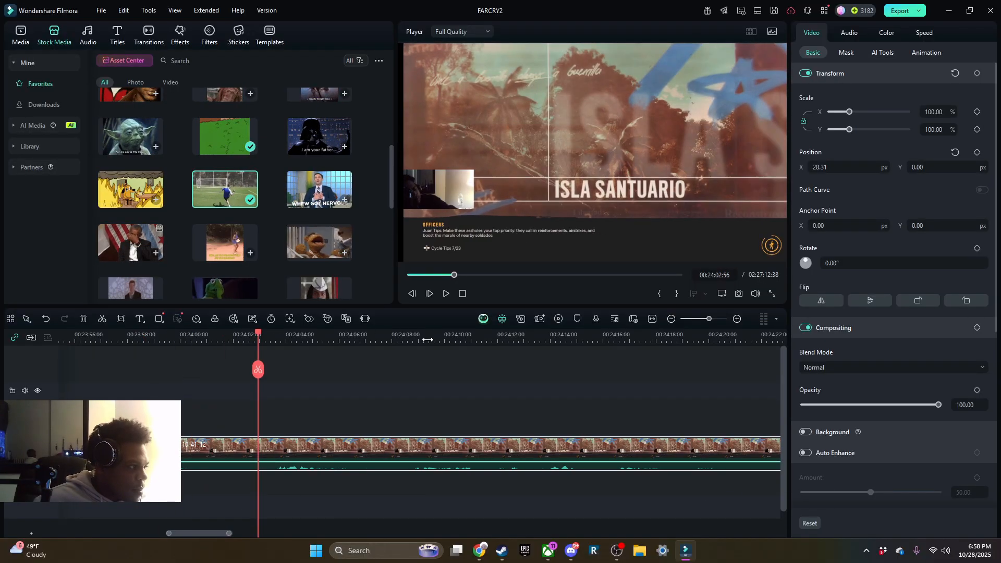
left_click_drag(138, 464, 264, 472)
Split the recording at about 00:24:02, trim about 6 seconds off the following segment's start, and split it again at 00:24:04:02.
key("ctrl+b")
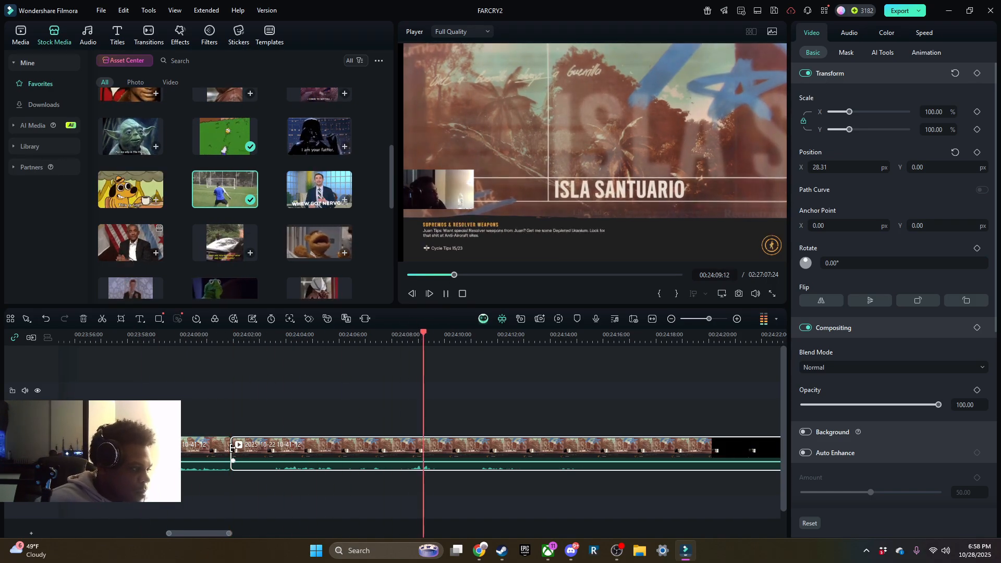
left_click(463, 293)
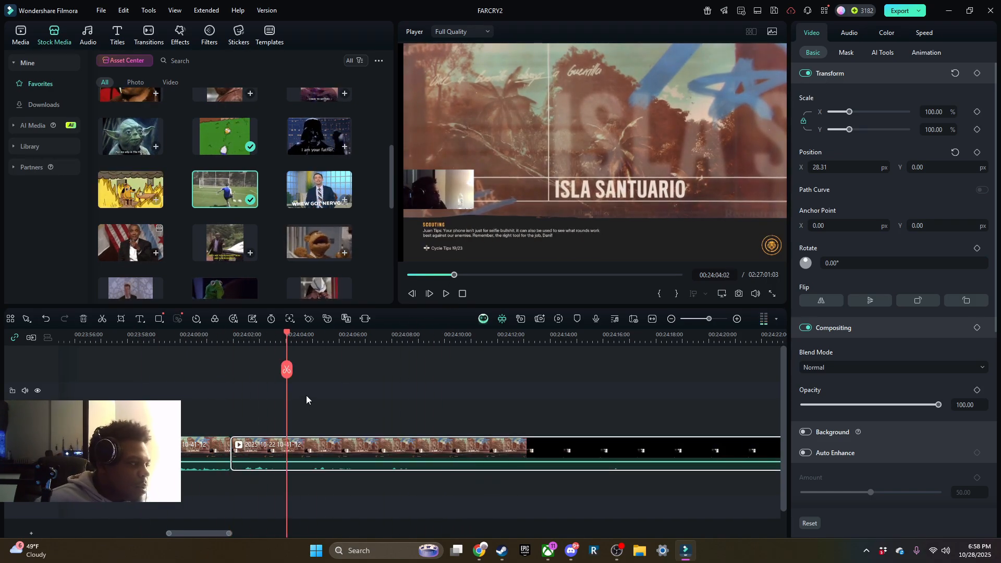
key("ctrl+b")
key("space")
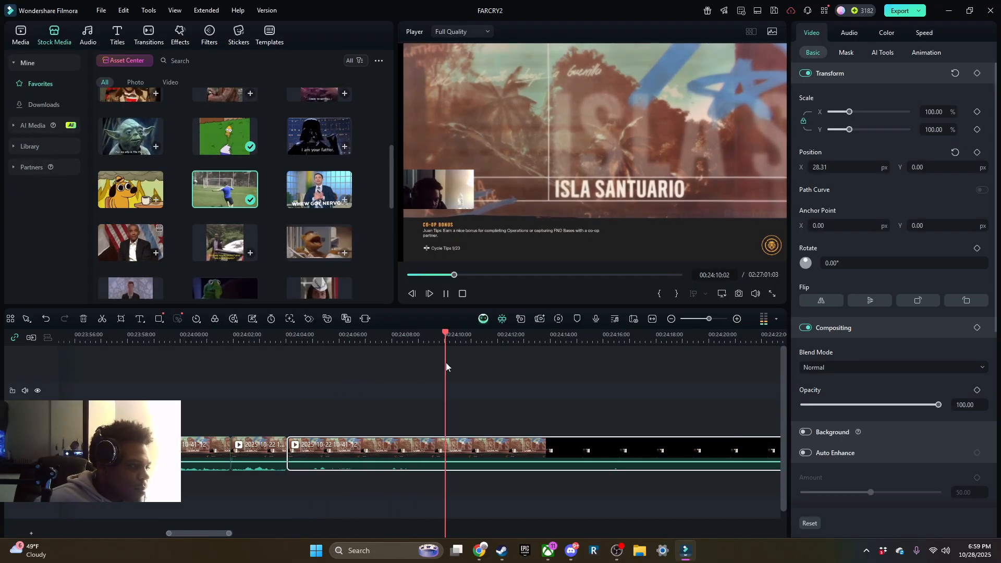
Trim about 54 seconds off the start of the segment at 00:24:04:02 and replay across the cut.
left_click(558, 374)
left_click_drag(289, 453, 574, 496)
left_click(283, 335)
left_click(445, 294)
left_click_drag(289, 454, 579, 489)
left_click(264, 336)
left_click(445, 294)
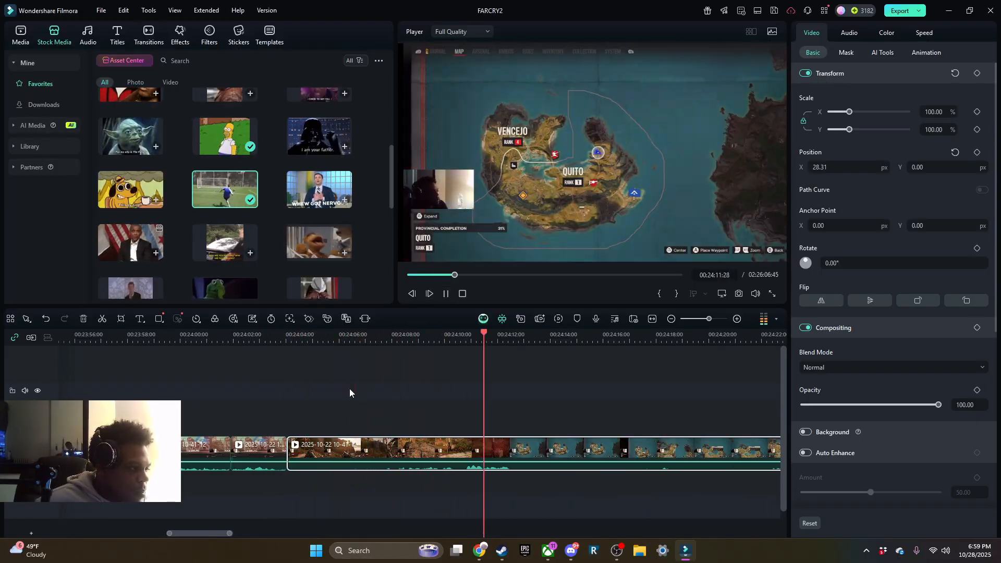
Trim about 3.6 more seconds off the start of the segment at 00:24:04:02 and replay it.
left_click_drag(289, 449, 383, 530)
left_click(274, 337)
left_click(444, 294)
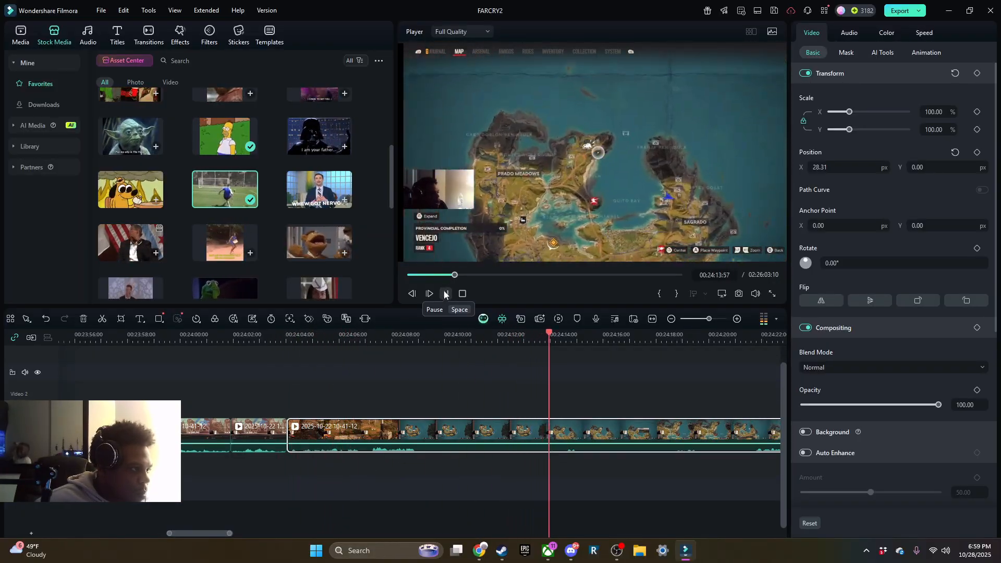
Split the map footage at about 00:24:11, trim about 3.5 seconds off the following segment's start, and replay across the cut.
left_click(451, 338)
left_click(445, 293)
left_click(446, 293)
left_click(479, 368)
left_click_drag(481, 449, 572, 486)
left_click(431, 337)
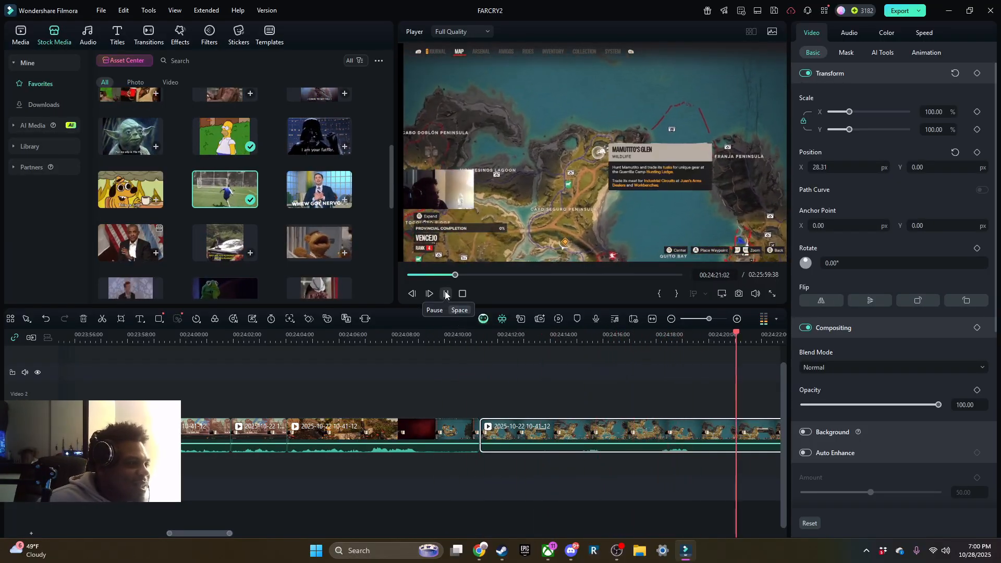
Split the map footage at 00:24:19:24, trim about 3.7 seconds off the preceding segment's end, and replay across the cut.
left_click(446, 294)
left_click(340, 339)
left_click(340, 360)
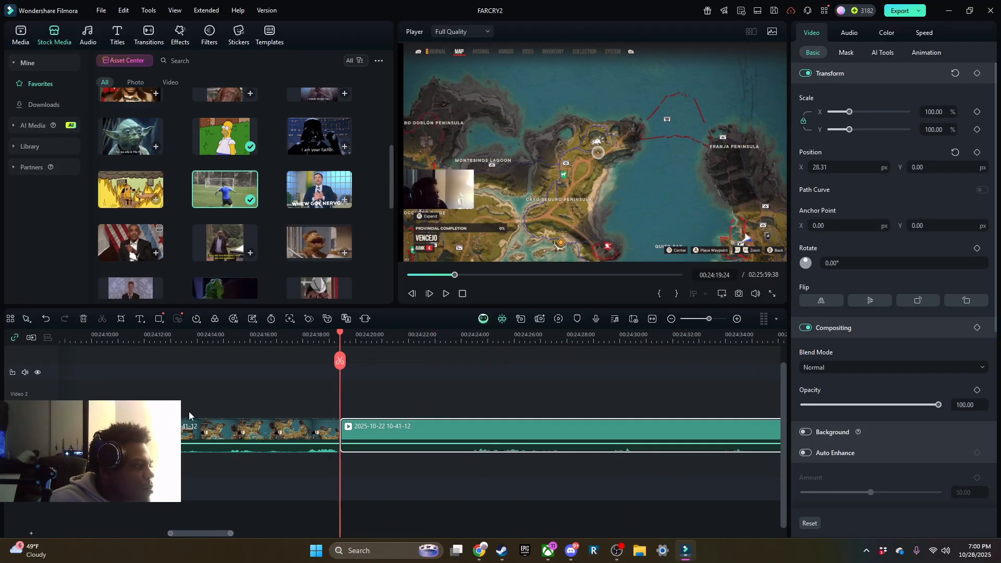
left_click(142, 416)
left_click_drag(339, 435, 241, 435)
left_click(130, 339)
left_click(446, 293)
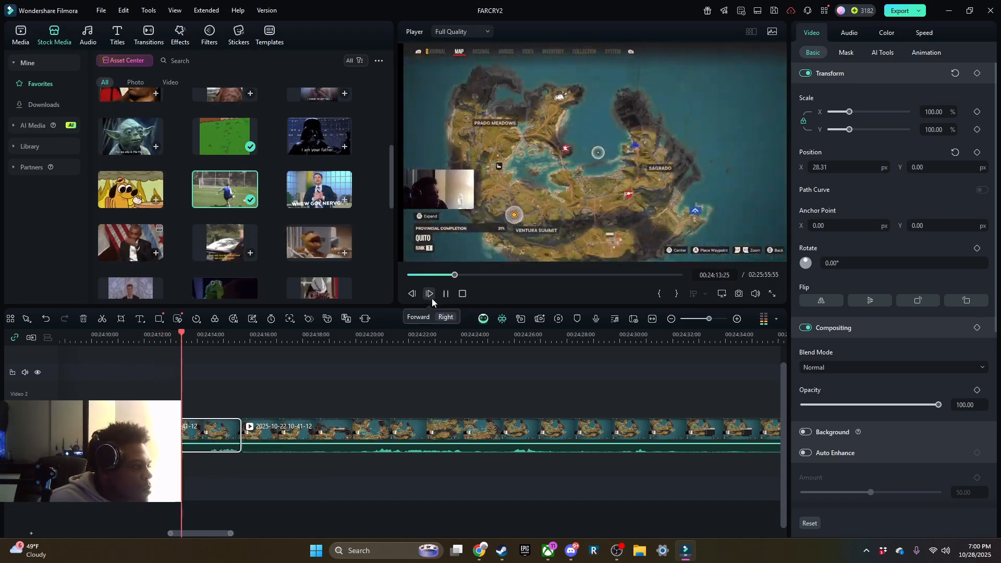
Trim about 4.7 seconds off the start of the map segment at about 00:24:15:40 and replay across the cut.
left_click(243, 432)
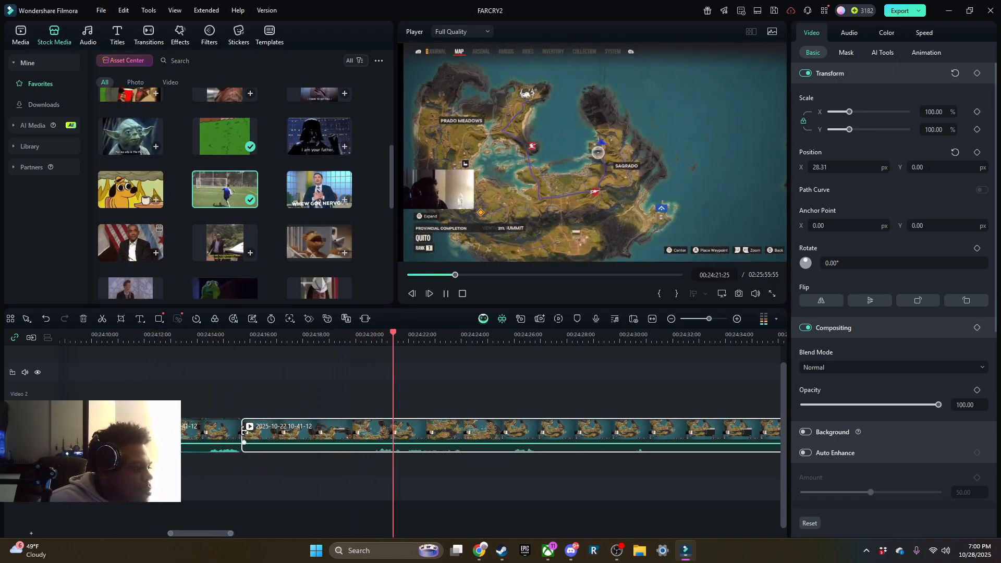
left_click_drag(242, 434, 366, 443)
left_click(221, 338)
left_click(447, 298)
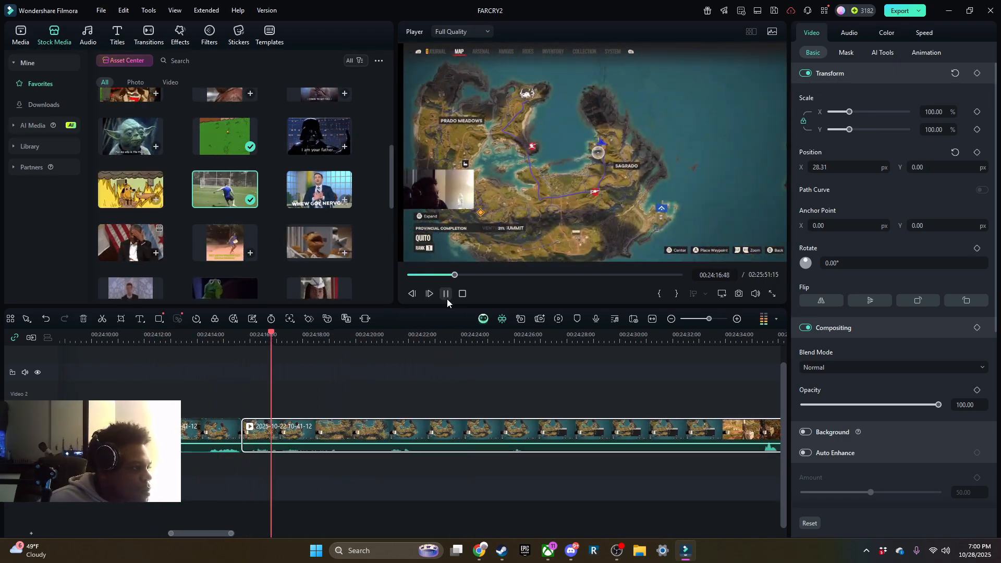
Split the map footage at 00:24:19:45, trim about 1.5 seconds off the following segment's start, and replay it.
left_click(318, 339)
left_click(447, 295)
left_click(447, 296)
left_click(349, 360)
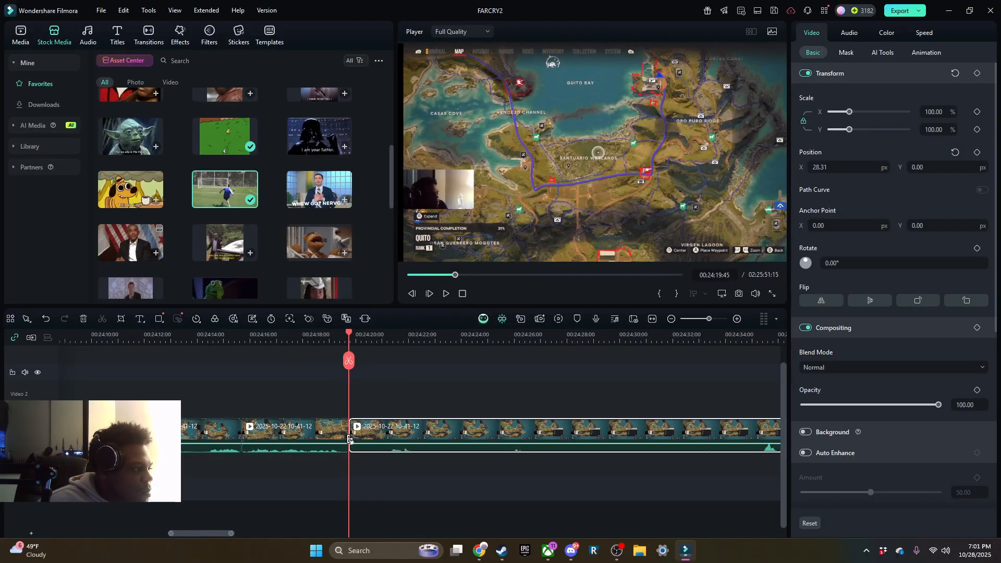
left_click_drag(349, 439, 389, 473)
left_click(444, 295)
Split the map footage at about 00:24:21, trim about 12.6 seconds off the following segment's start, and replay the gameplay after it.
left_click(380, 360)
left_click_drag(381, 439, 714, 471)
left_click(445, 294)
left_click(447, 294)
left_click(445, 294)
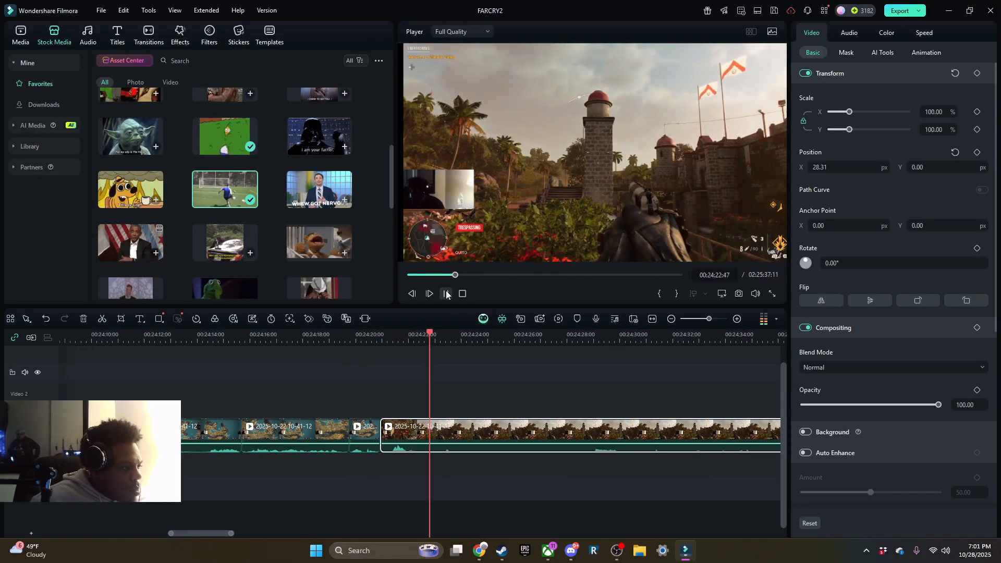
left_click(447, 294)
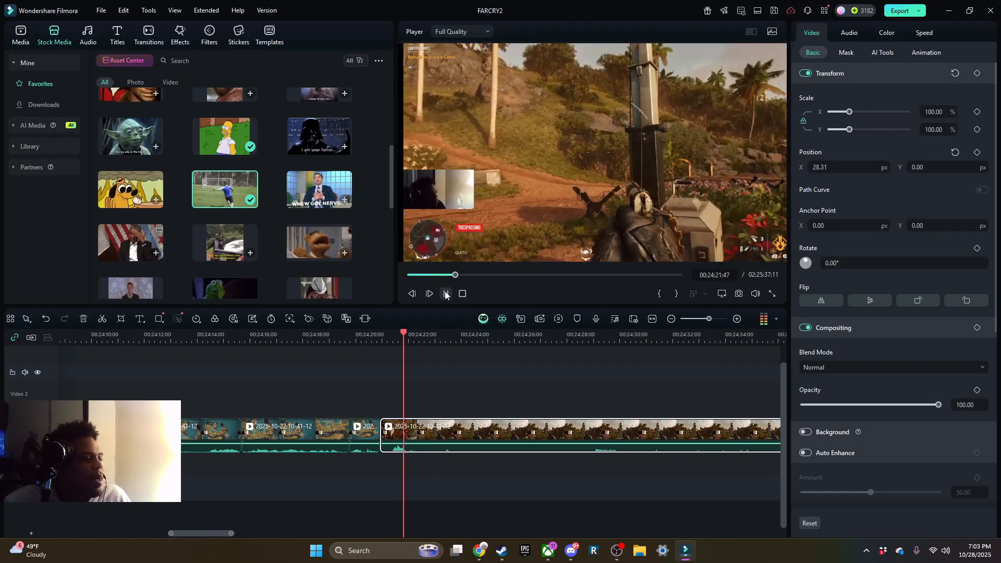
Trim about 17.5 seconds in total off the start of the gameplay segment at about 00:24:21 and replay it.
left_click_drag(406, 437, 522, 457)
left_click(388, 338)
key("space")
left_click_drag(382, 439, 719, 469)
left_click(436, 337)
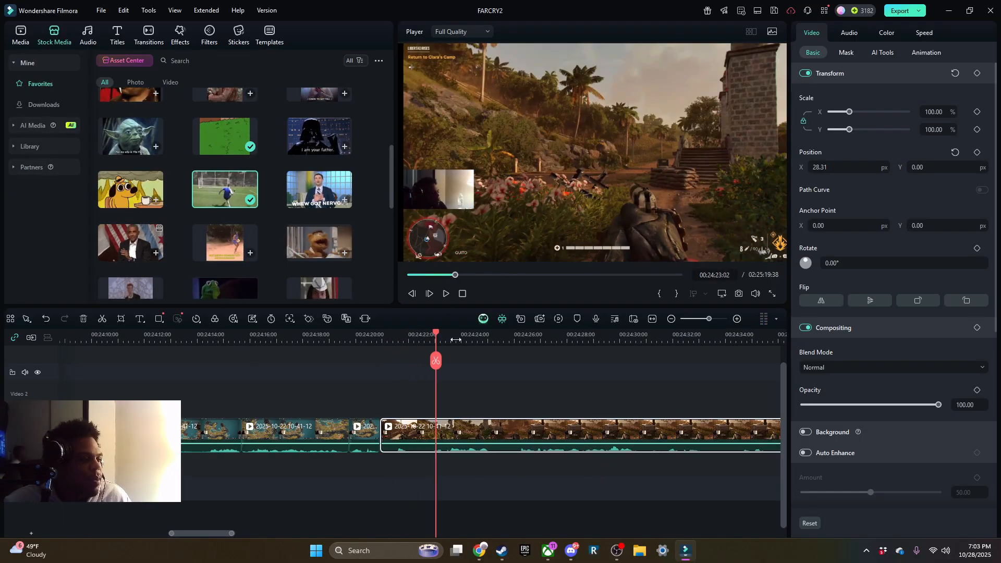
key("space")
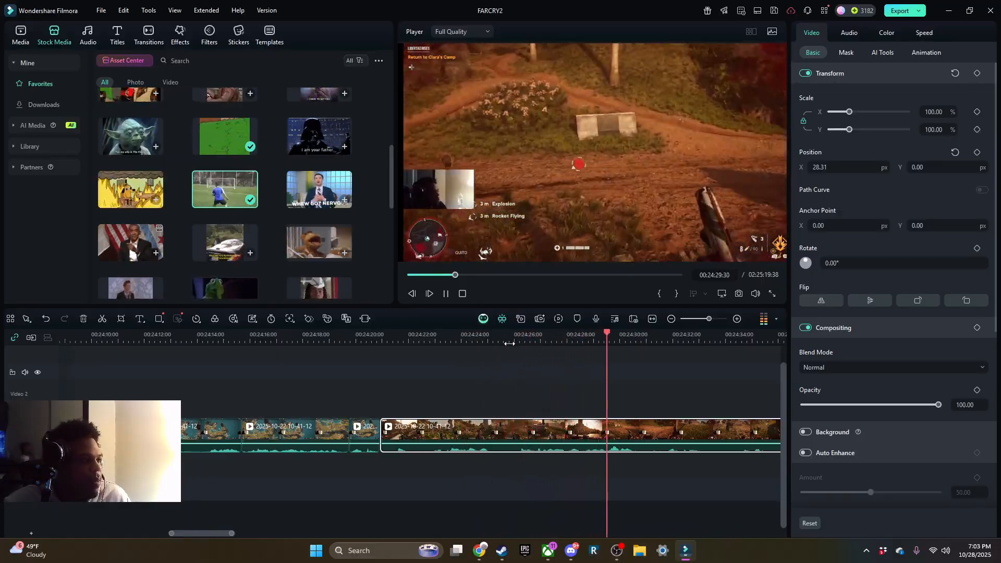
Split the gameplay footage at about 00:24:33:40 and replay the segment before the cut from 00:24:23:51.
left_click(445, 292)
left_click(716, 360)
left_click(457, 337)
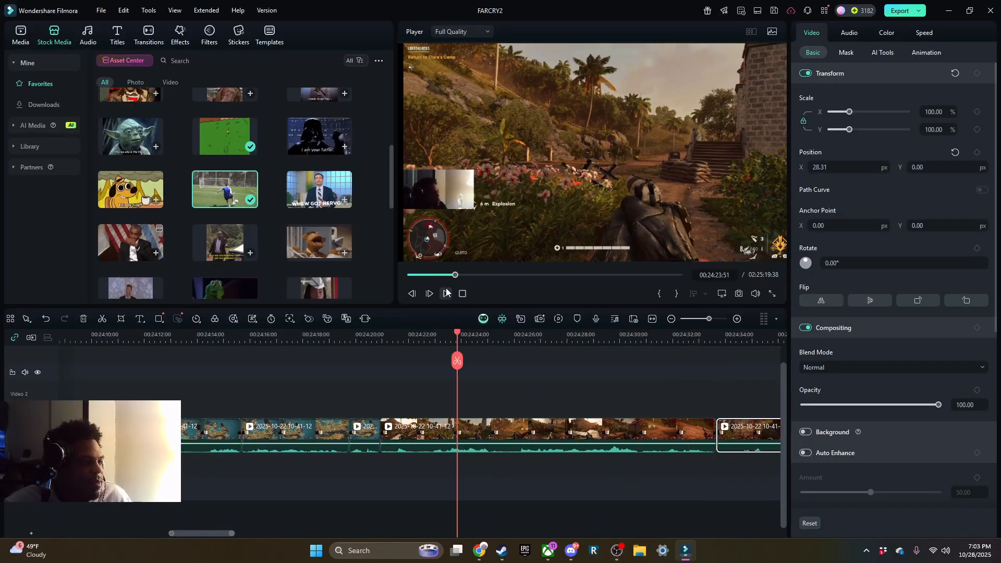
left_click(446, 293)
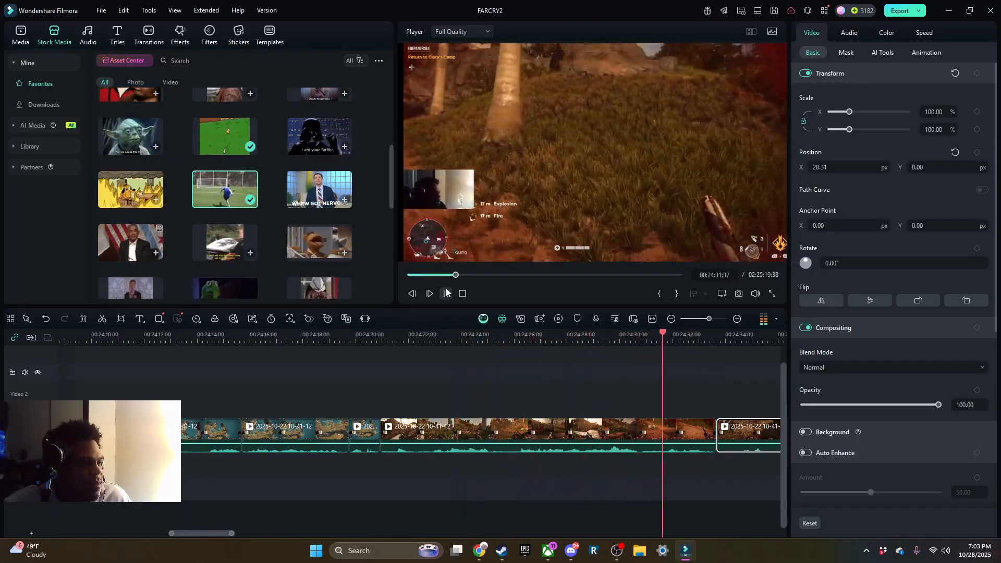
Trim about 1.7 seconds off the start of the gameplay segment at about 00:24:21 and replay across the cut from 00:24:20:20.
left_click(398, 338)
left_click_drag(381, 436, 426, 436)
left_click_drag(379, 340, 364, 339)
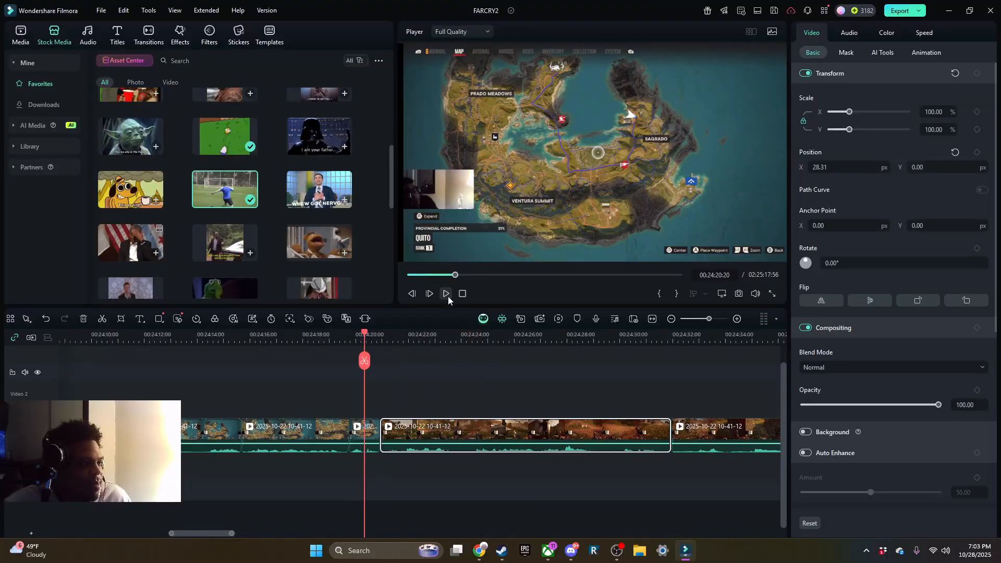
left_click(447, 295)
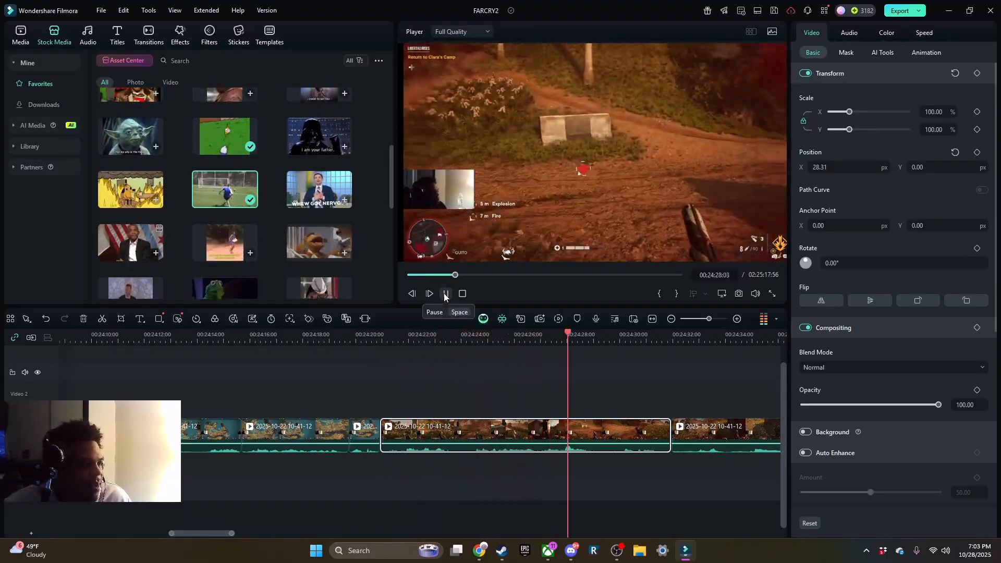
Skim the gameplay clip that starts near 00:24:31 and trim about 18 seconds off its start.
scroll(650, 382, "down", 4)
left_click(233, 433)
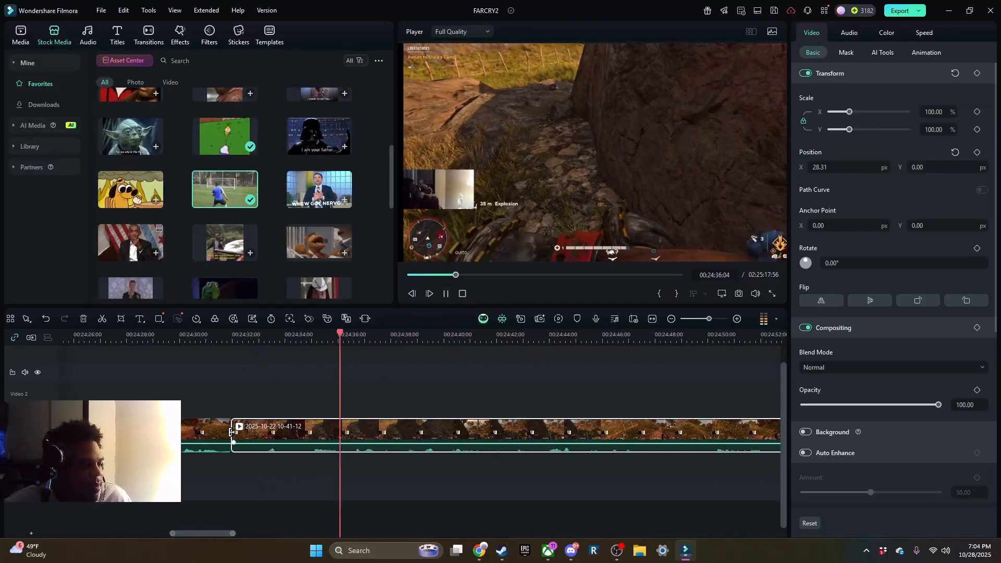
left_click(651, 341)
left_click(492, 342)
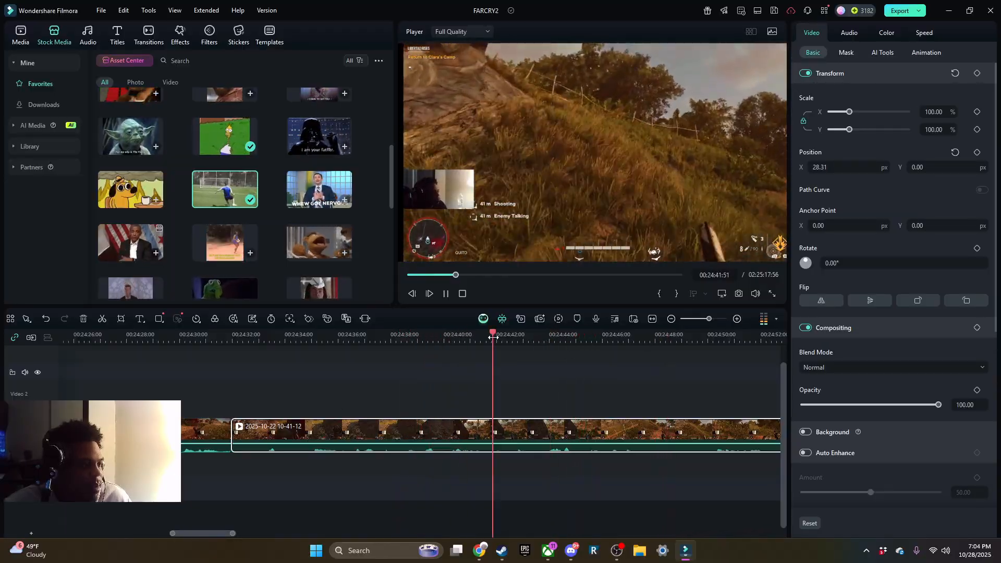
left_click(680, 340)
left_click_drag(232, 433, 712, 433)
Play across the trimmed join and split the gameplay clip at about 00:24:34.
left_click(211, 342)
left_click(445, 294)
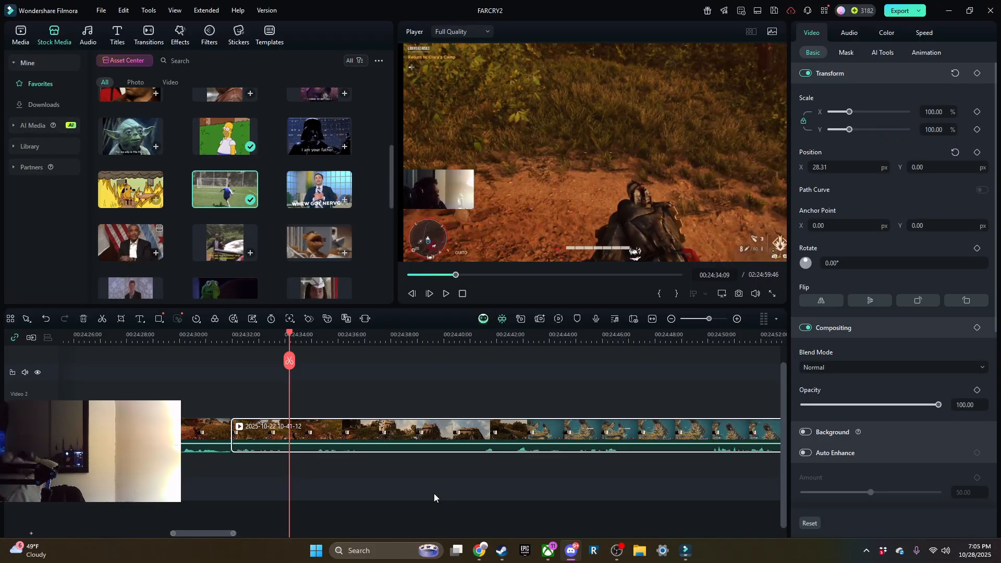
left_click(443, 295)
left_click(210, 476)
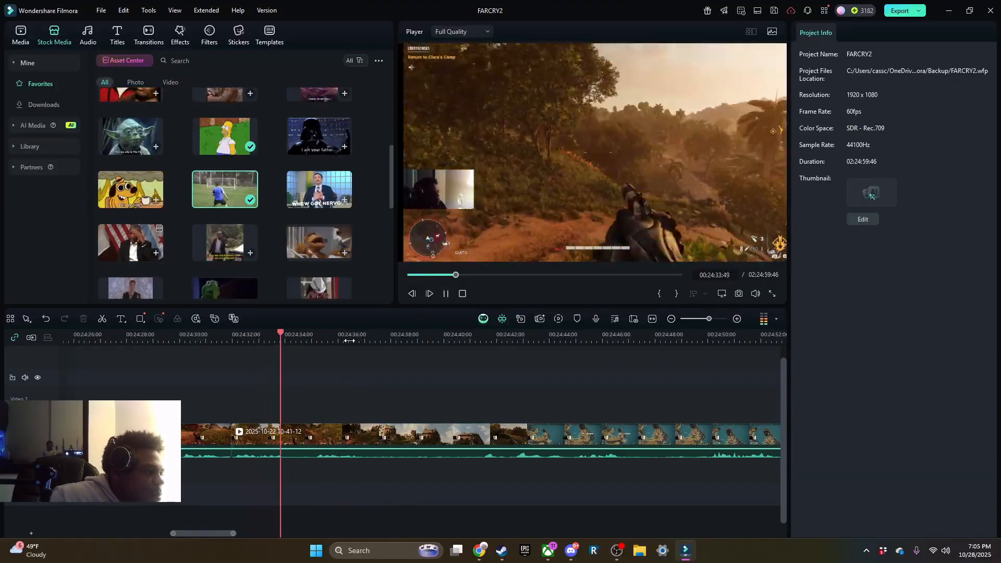
left_click_drag(384, 336, 289, 339)
left_click(289, 360)
Trim about 11 seconds off the start of the clip after the 00:24:34 split and replay the join.
left_click(445, 293)
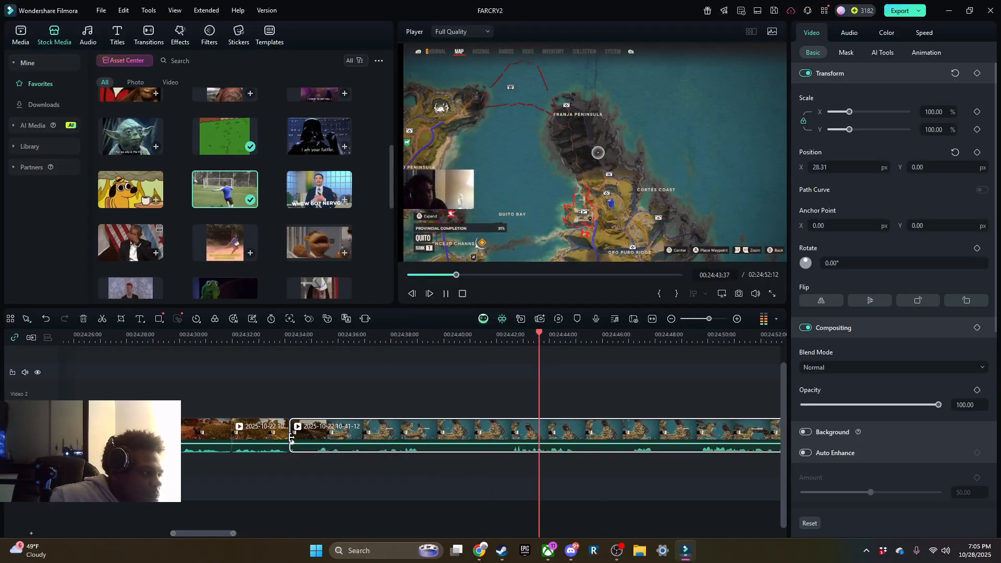
left_click_drag(291, 438, 374, 491)
left_click(290, 339)
left_click(445, 293)
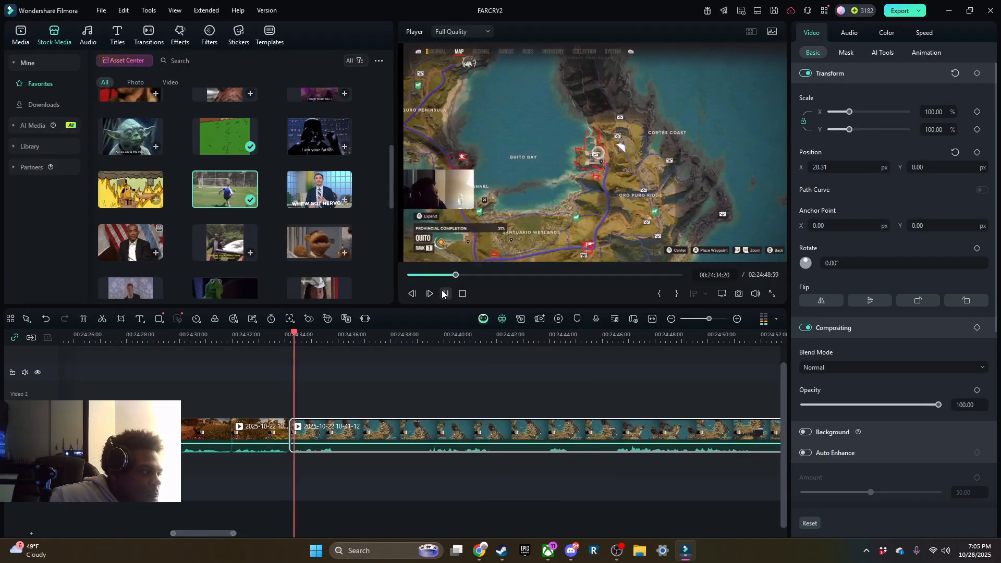
Split the map footage at about 00:24:36 and trim about 7.5 seconds off the start of the second part.
left_click(375, 368)
scroll(373, 369, "up", 1)
left_click(337, 369)
left_click(514, 451)
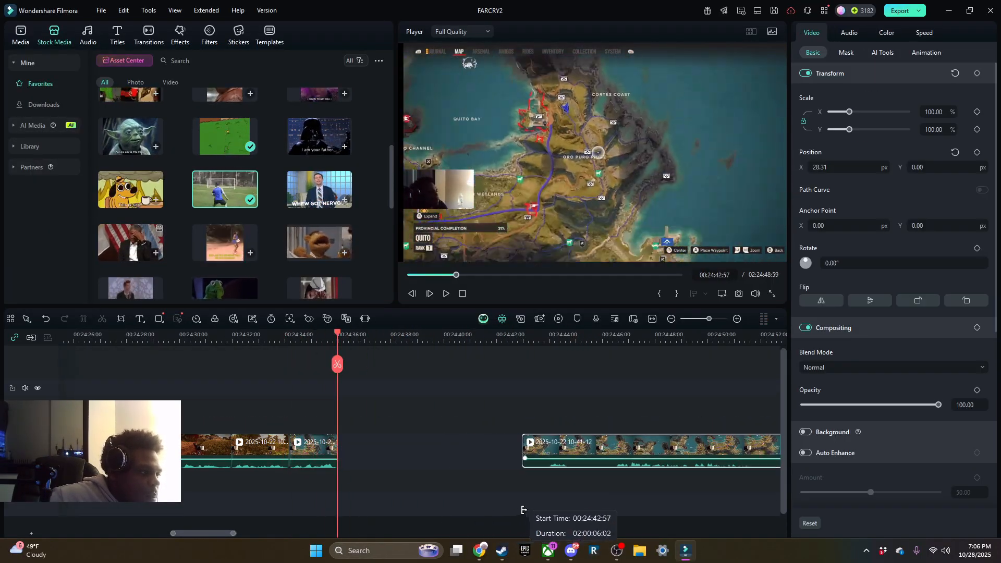
left_click(445, 293)
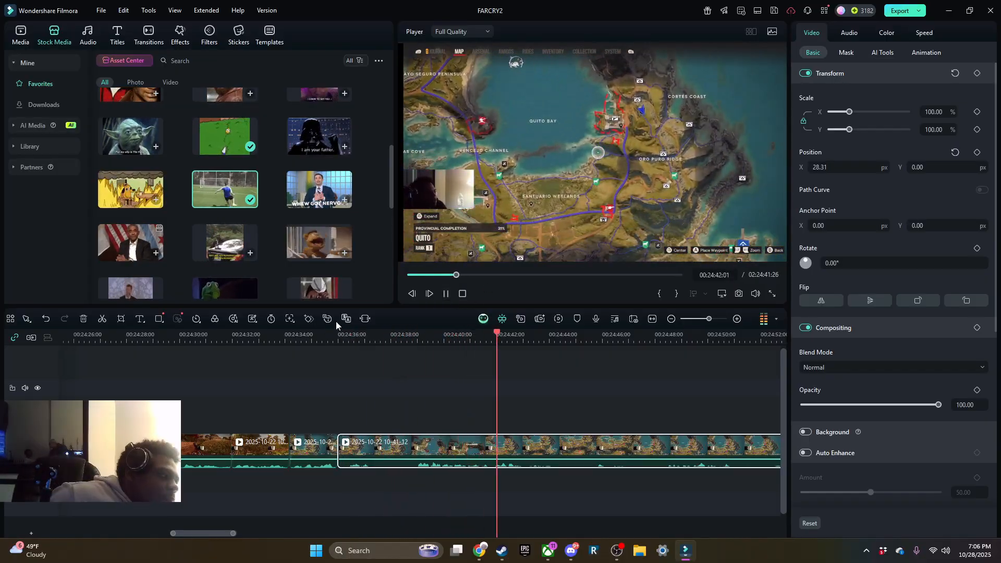
Review the footage following the last cut and split the clip at about 00:24:44.
left_click(321, 335)
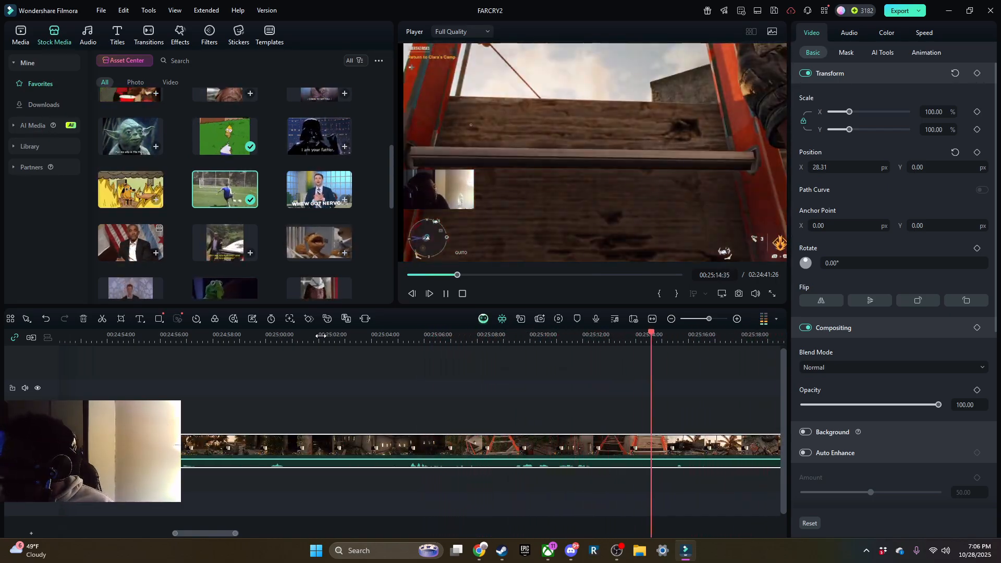
left_click(321, 336)
left_click(237, 340)
left_click(186, 340)
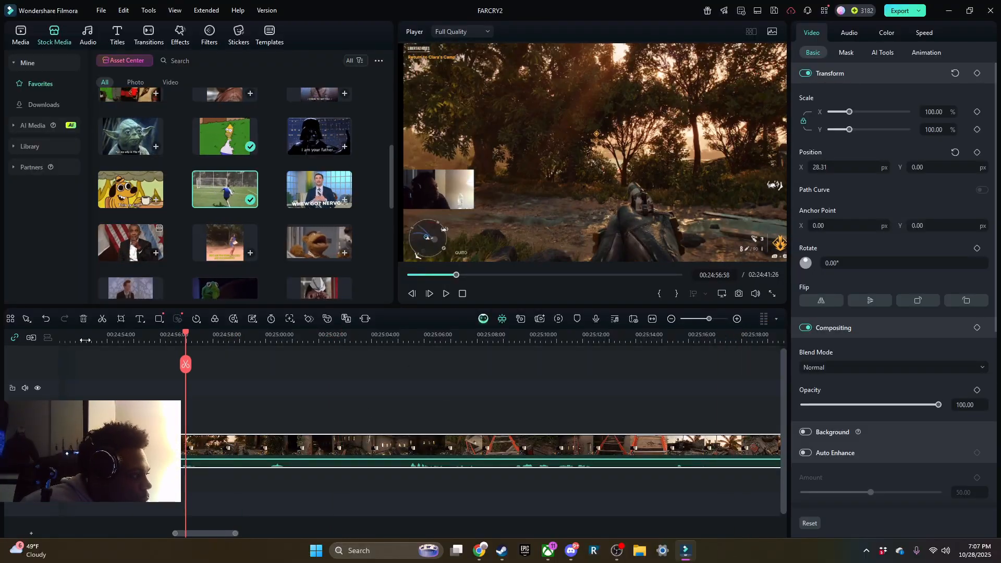
left_click(80, 340)
left_click(125, 342)
left_click(297, 364)
Split the map footage at 00:24:38:55, delete the piece of about 1.5 seconds just before it, and replay the cut.
left_click(153, 340)
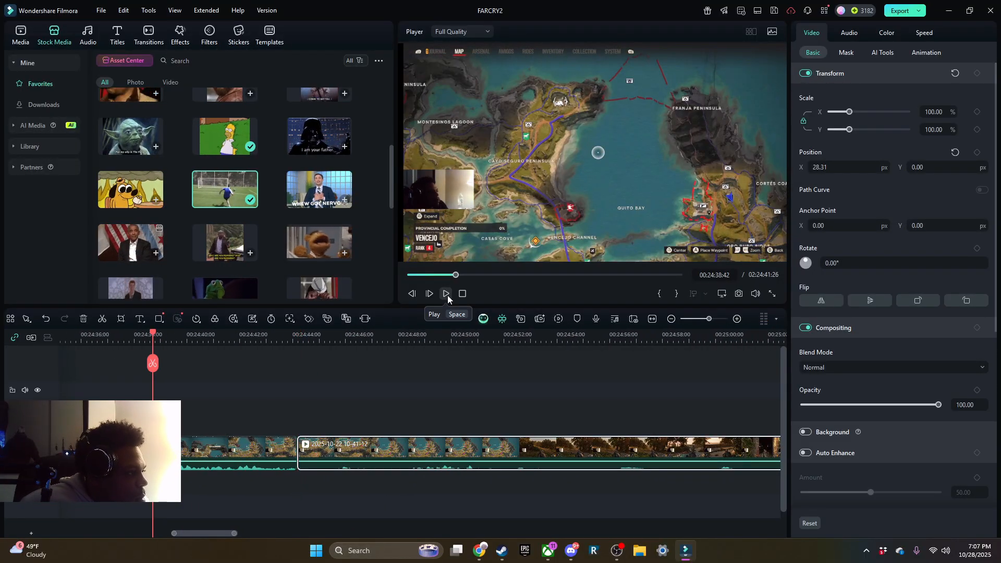
left_click(446, 294)
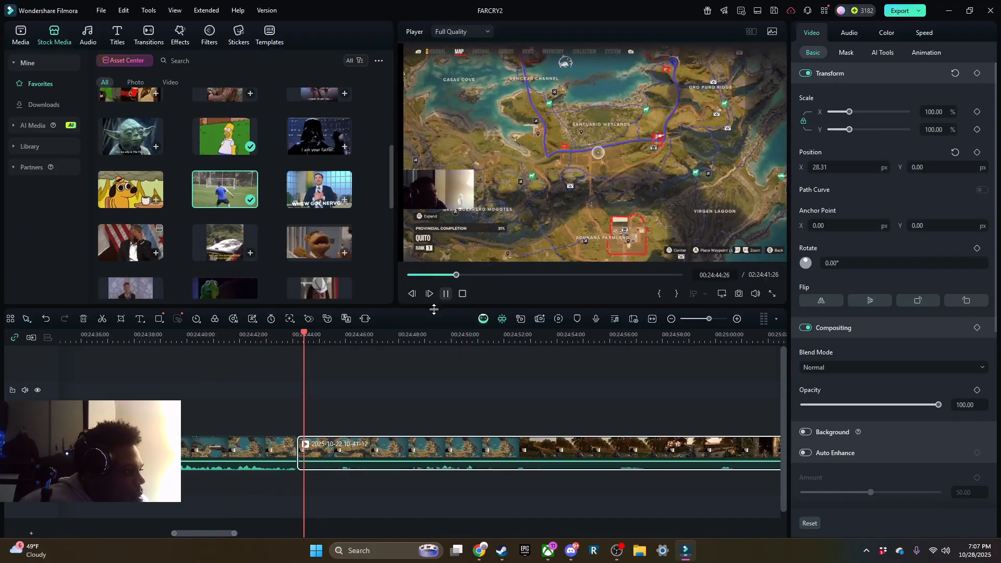
left_click(136, 340)
left_click(159, 339)
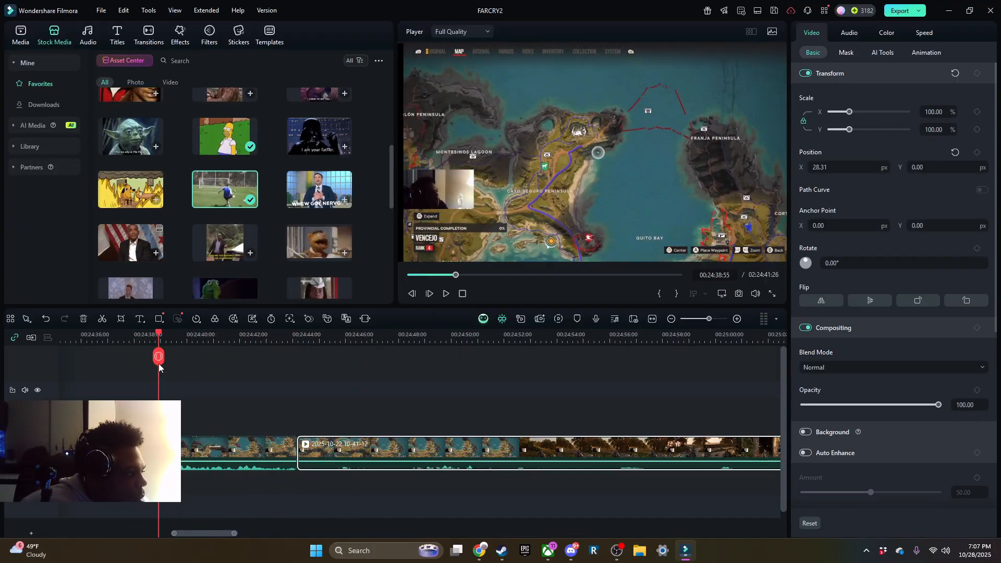
left_click(159, 363)
left_click(149, 450)
key("Delete")
left_click(67, 339)
left_click(447, 295)
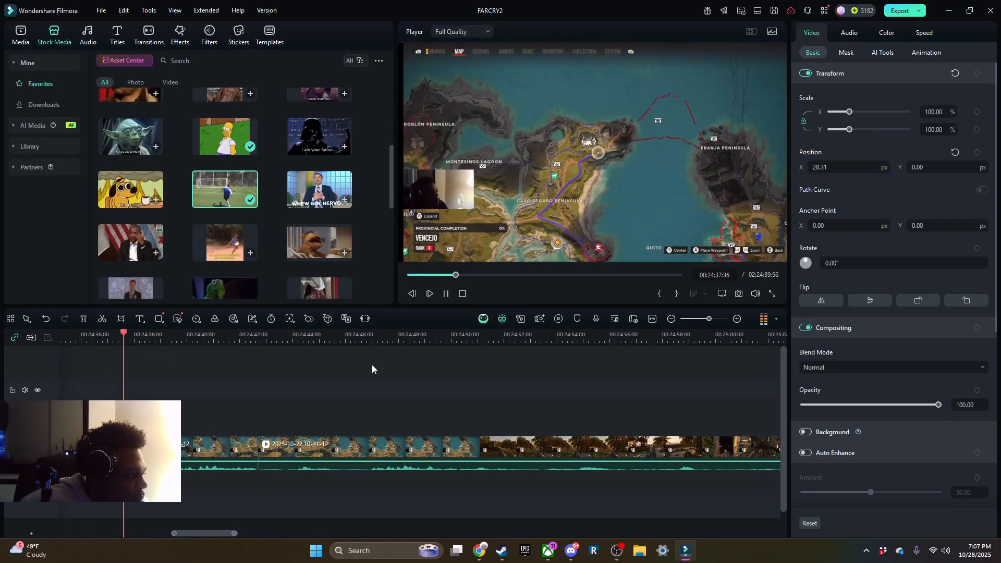
Play through the next map clip and split it at about 00:24:49 and at 00:24:46:50.
left_click_drag(272, 340, 489, 342)
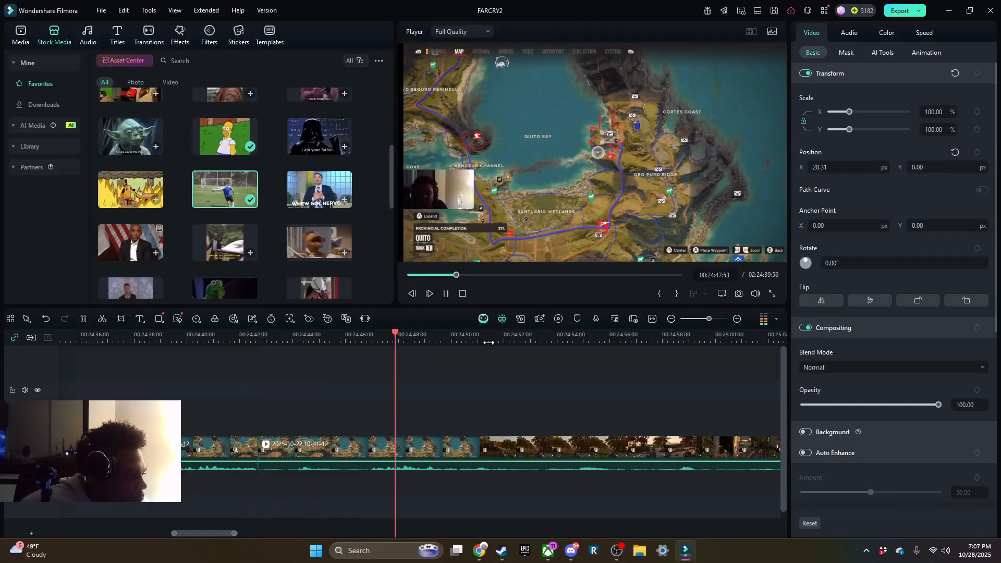
left_click(261, 447)
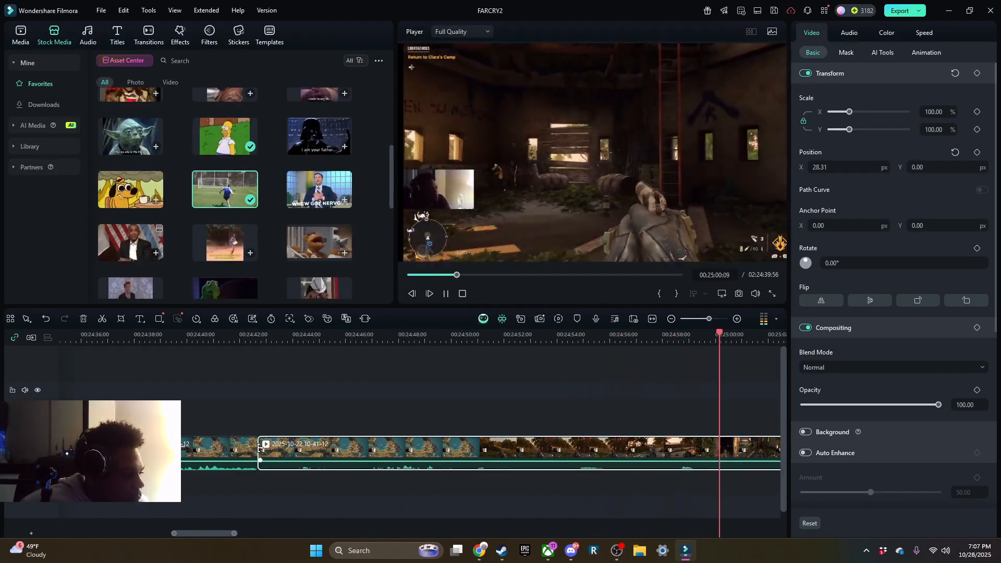
left_click(446, 295)
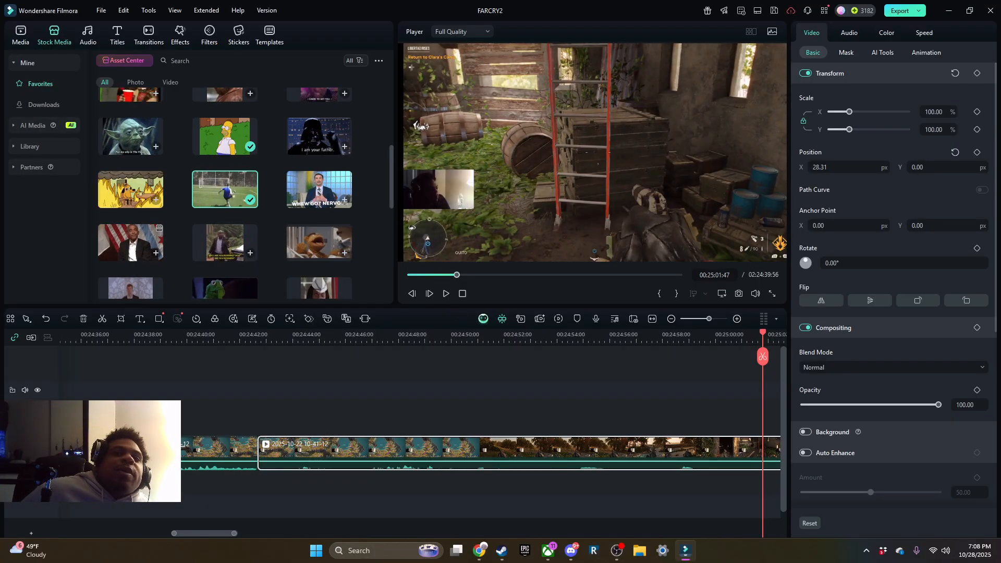
left_click(350, 336)
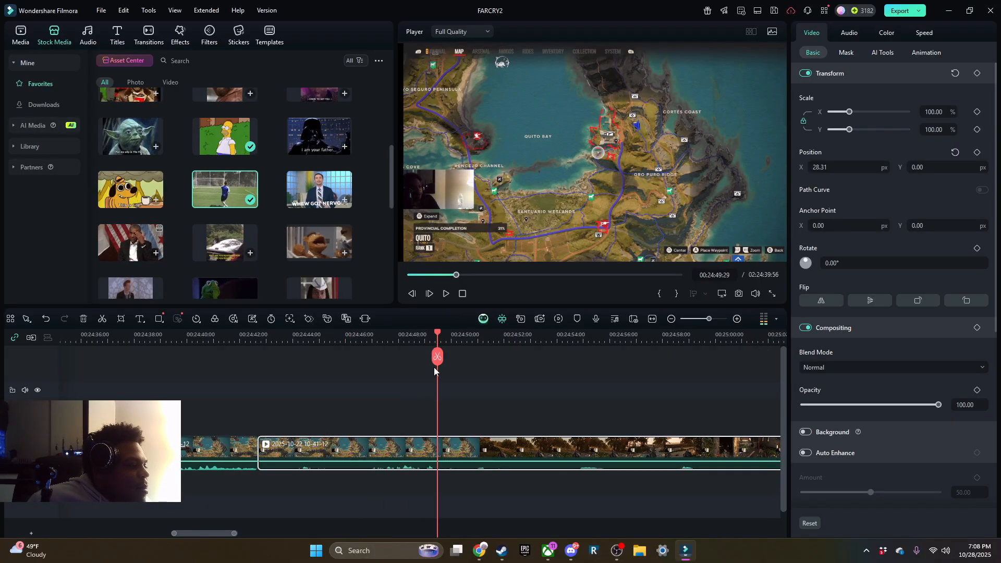
left_click(425, 368)
left_click(424, 358)
left_click_drag(424, 360, 367, 361)
left_click(367, 361)
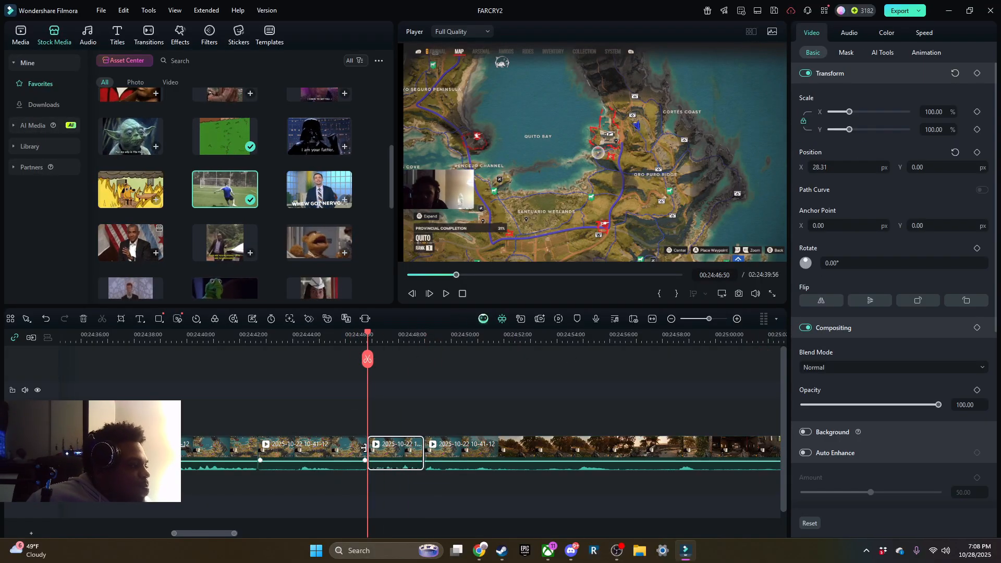
Shorten the end of the map clip before 00:24:46:50 by about 2 seconds and remove the short piece after it.
left_click_drag(364, 448, 339, 448)
left_click(283, 336)
left_click(446, 293)
right_click(316, 447)
left_click(339, 44)
left_click(249, 336)
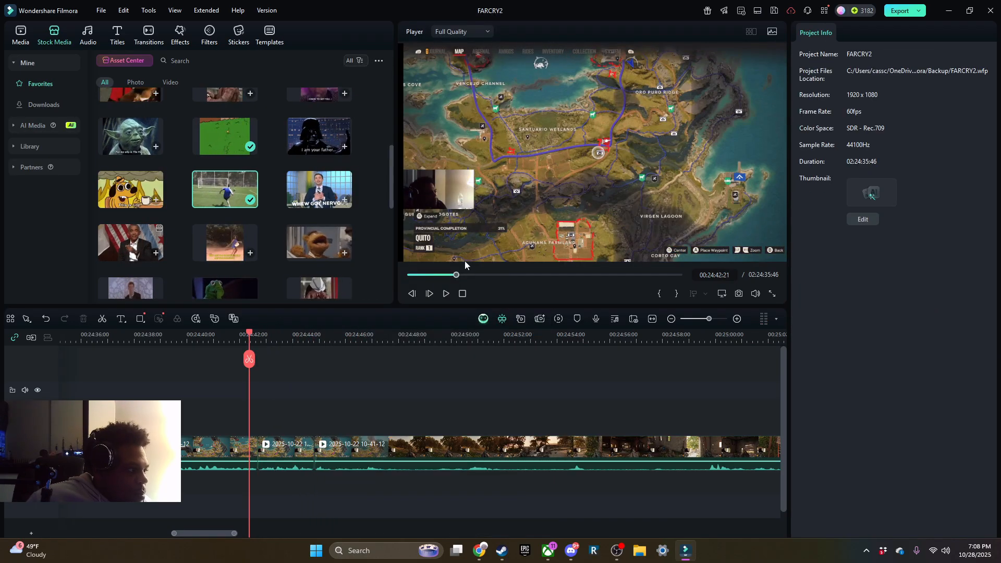
Trim about 15 seconds off the start of the clip that follows the shortened map clip.
left_click_drag(316, 452, 401, 456)
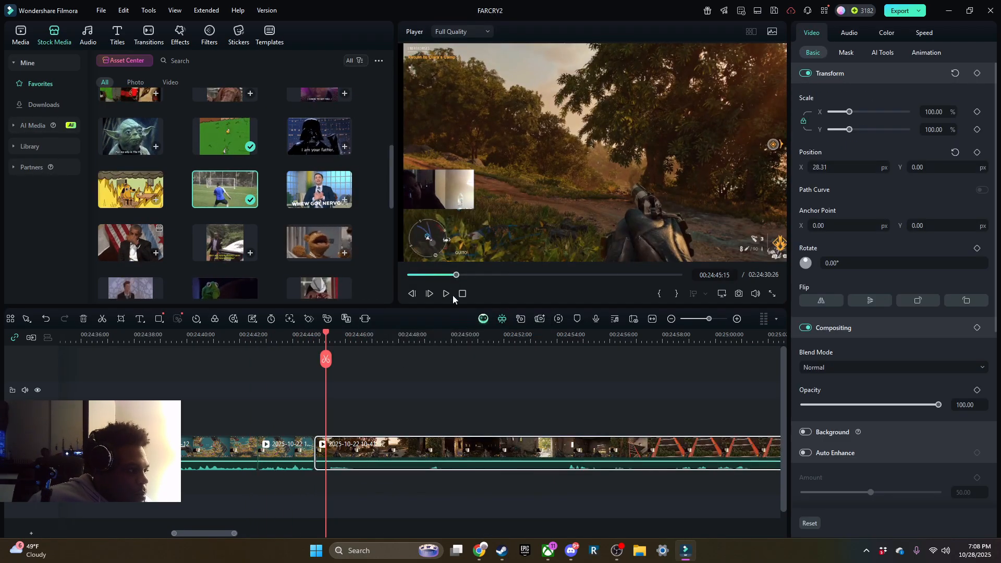
left_click(447, 294)
left_click_drag(316, 453, 541, 457)
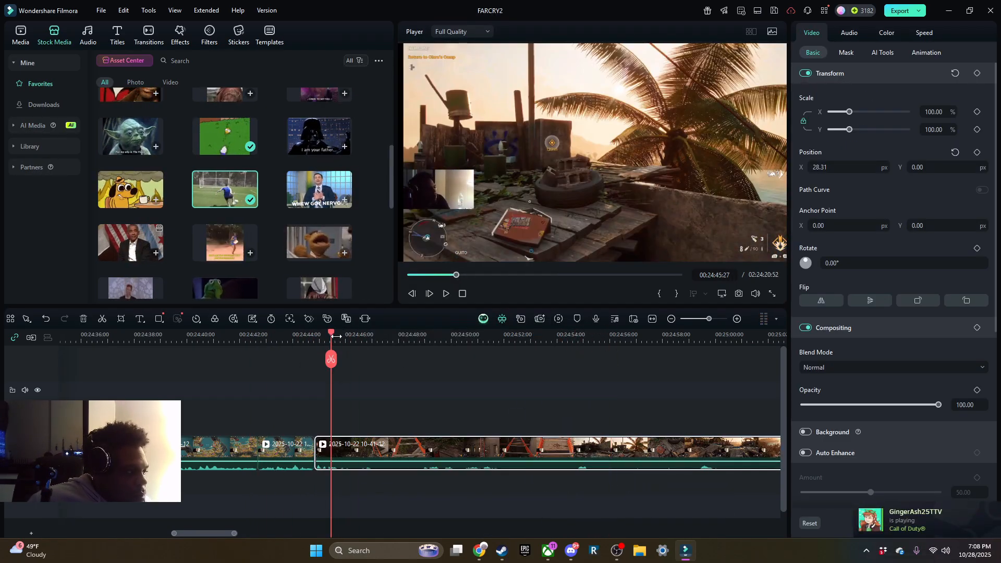
Split the gameplay clip at about 00:24:46 and trim about 16 seconds off the start of the second part.
left_click(445, 293)
left_click(347, 358)
left_click_drag(353, 448, 568, 464)
left_click(446, 294)
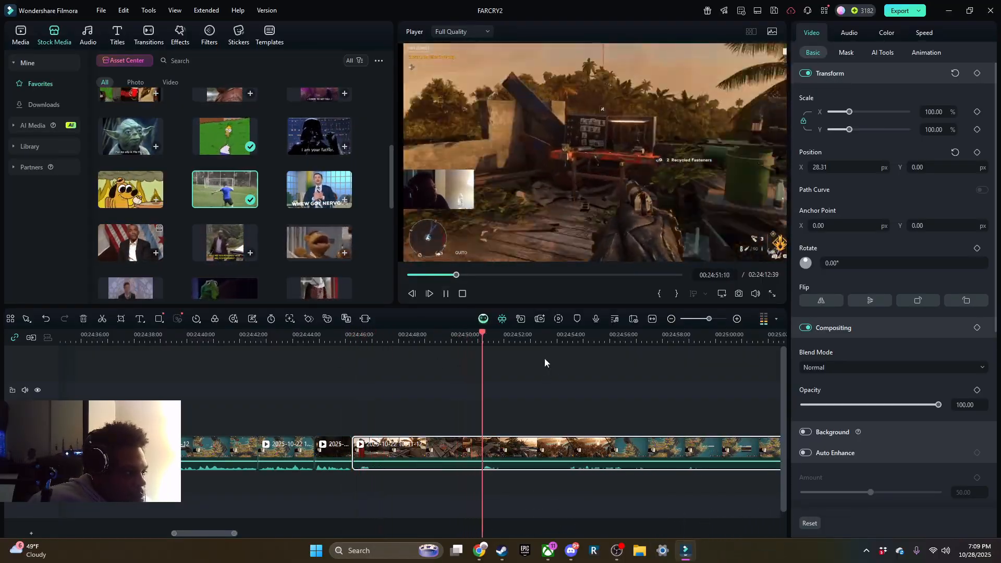
left_click_drag(352, 463, 569, 500)
left_click(321, 336)
left_click(446, 293)
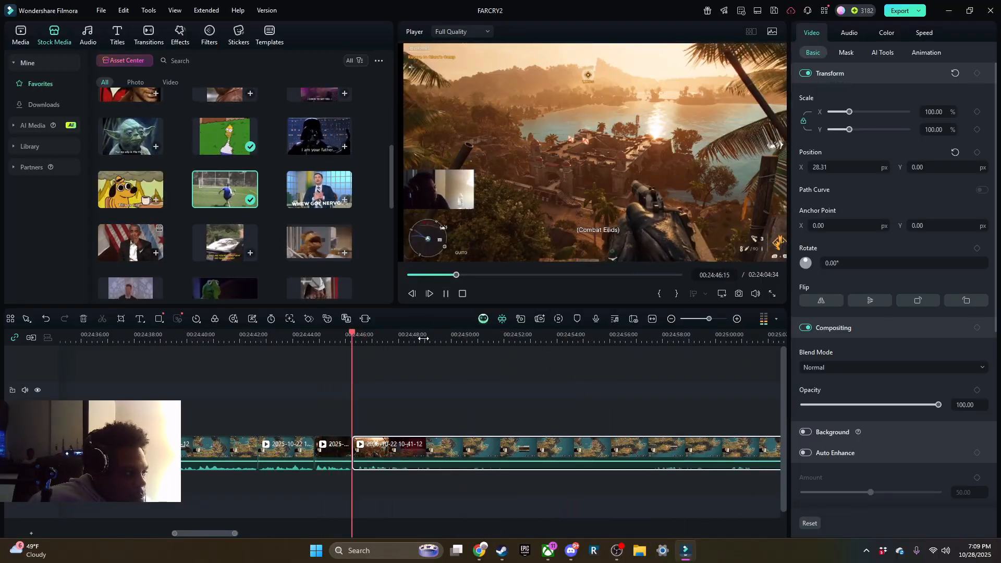
Split the clip at 00:24:49:49 and trim about 18 seconds off the start of the second part.
left_click(446, 294)
left_click(444, 295)
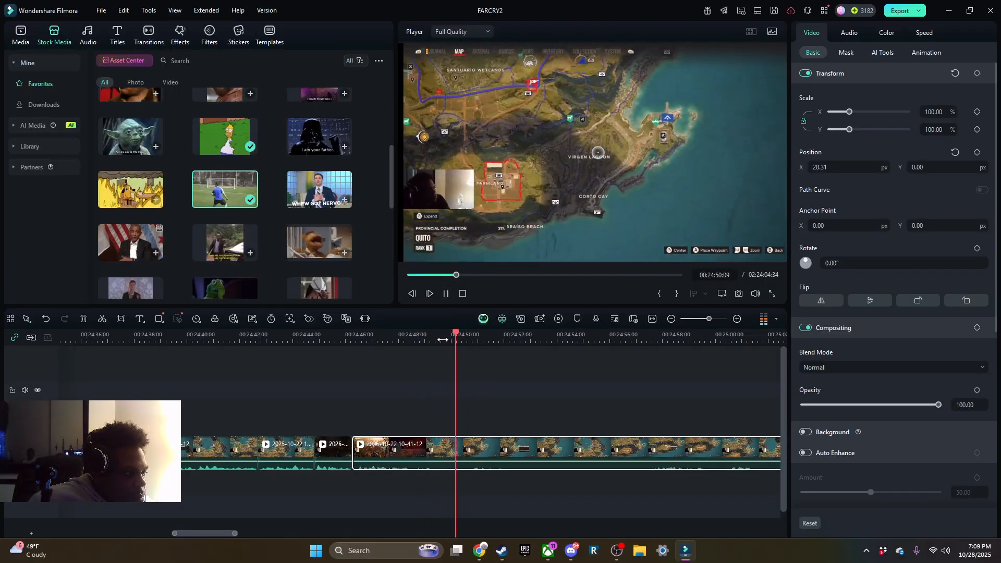
left_click_drag(403, 336, 446, 337)
left_click(446, 358)
left_click_drag(447, 458, 653, 481)
left_click(705, 336)
left_click_drag(447, 458, 711, 463)
Preview the clip starting at 00:24:49:49 and trim about 46 more seconds off its start.
left_click(439, 338)
key("space")
left_click(715, 342)
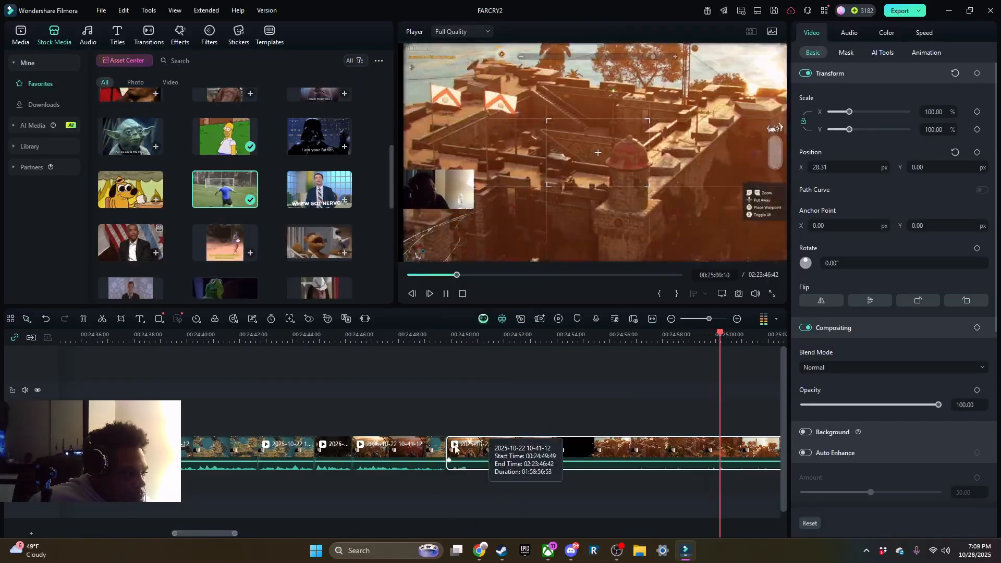
left_click_drag(448, 445, 717, 519)
left_click_drag(448, 427, 607, 477)
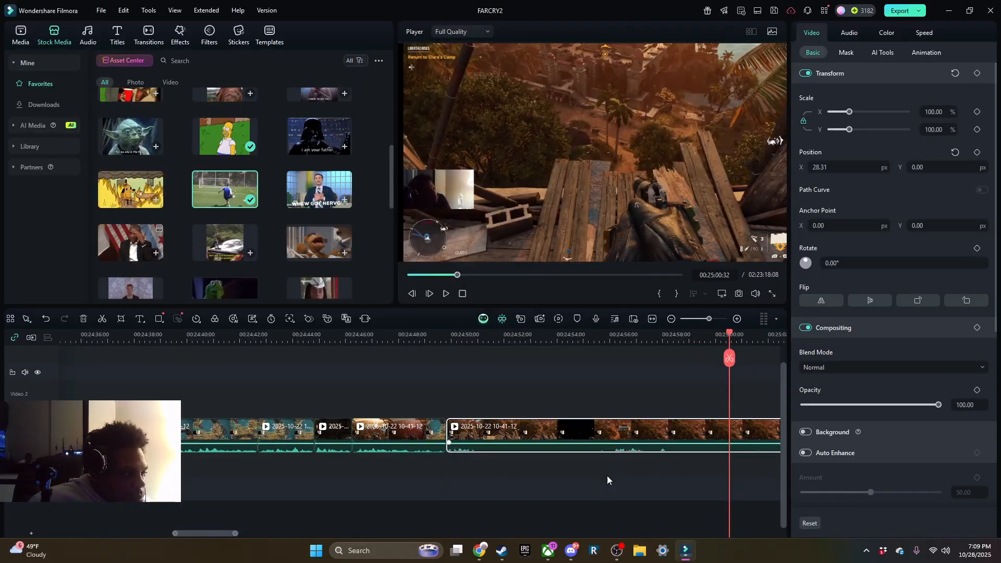
left_click(445, 338)
key("space")
left_click_drag(464, 357, 274, 395)
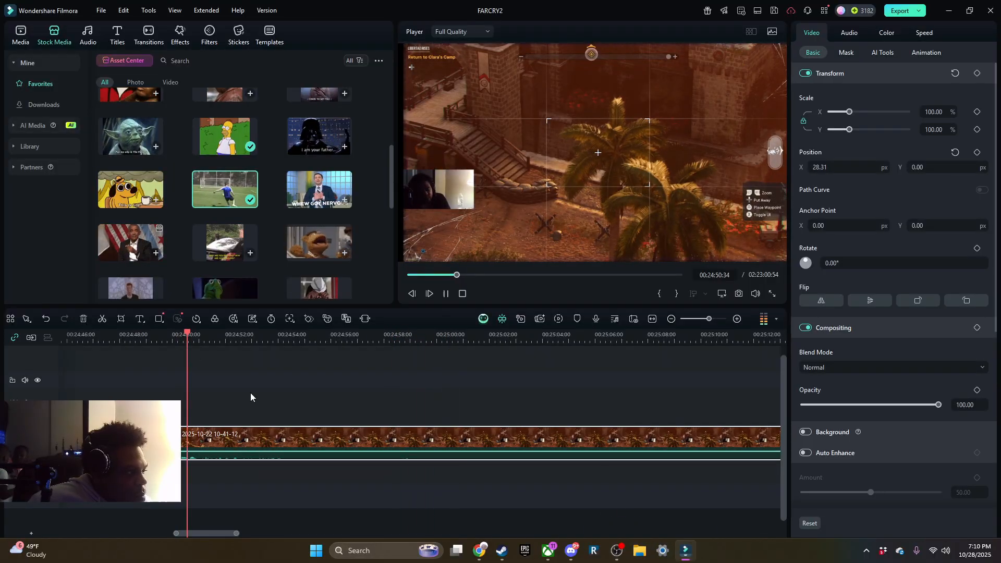
Trim about three minutes of static scope-view footage off the start of the last clip.
key("space")
left_click_drag(169, 452, 719, 472)
left_click_drag(290, 449, 620, 454)
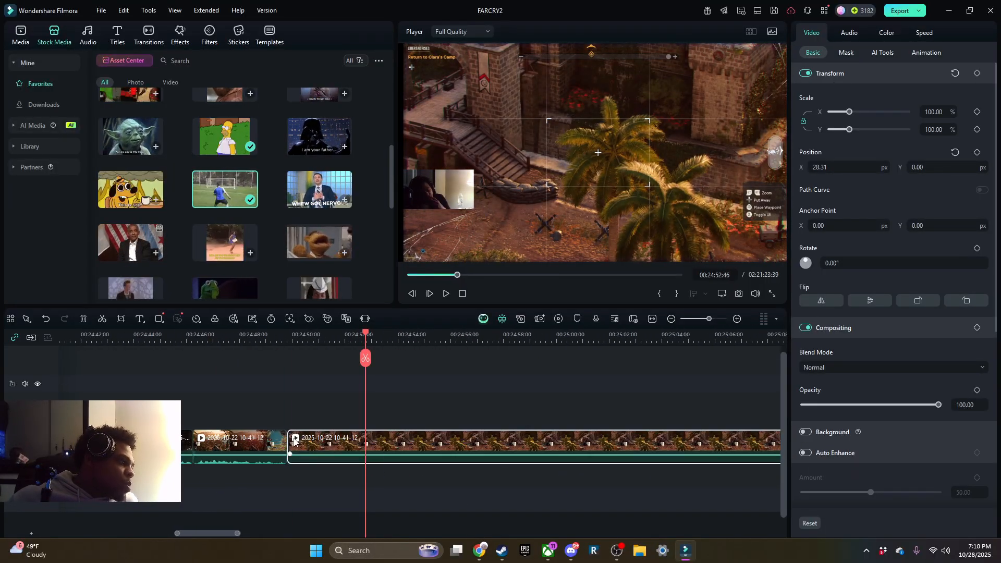
left_click_drag(295, 442, 578, 452)
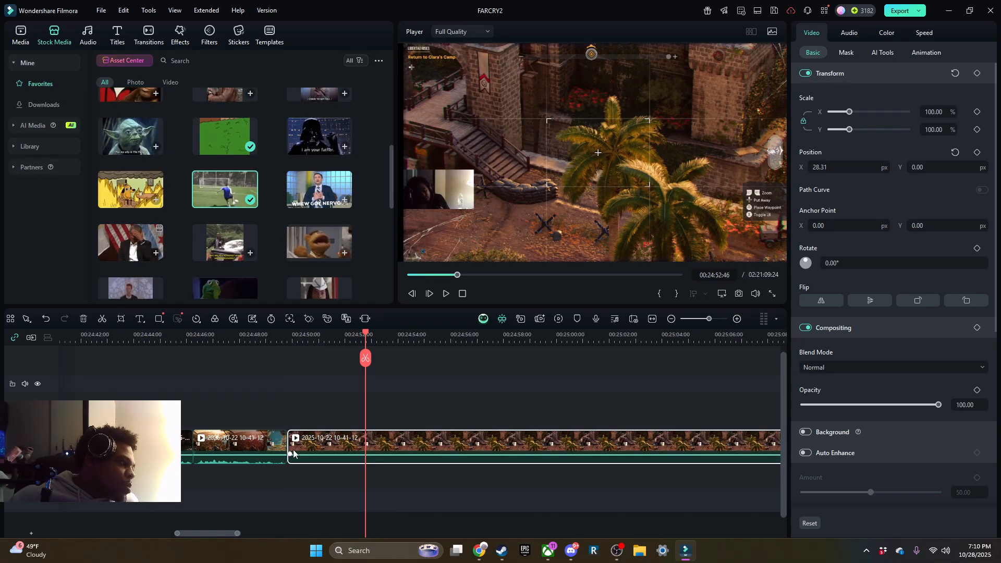
left_click_drag(243, 451, 575, 500)
Play the new footage, split it at about 00:24:53, and trim about 3 seconds off the start of the second part.
left_click(445, 294)
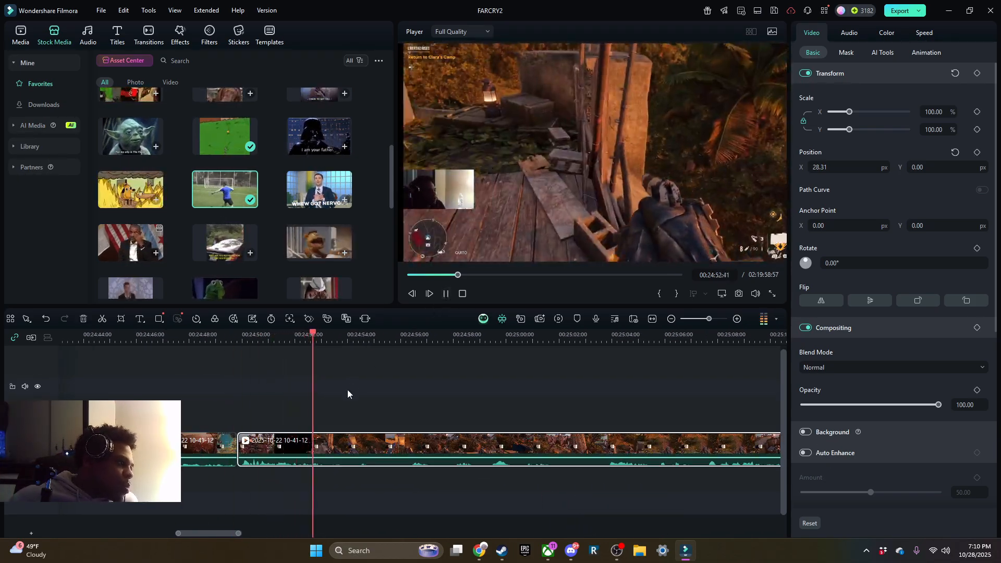
left_click(446, 294)
left_click(328, 336)
left_click(328, 358)
left_click_drag(331, 449, 404, 504)
left_click(444, 294)
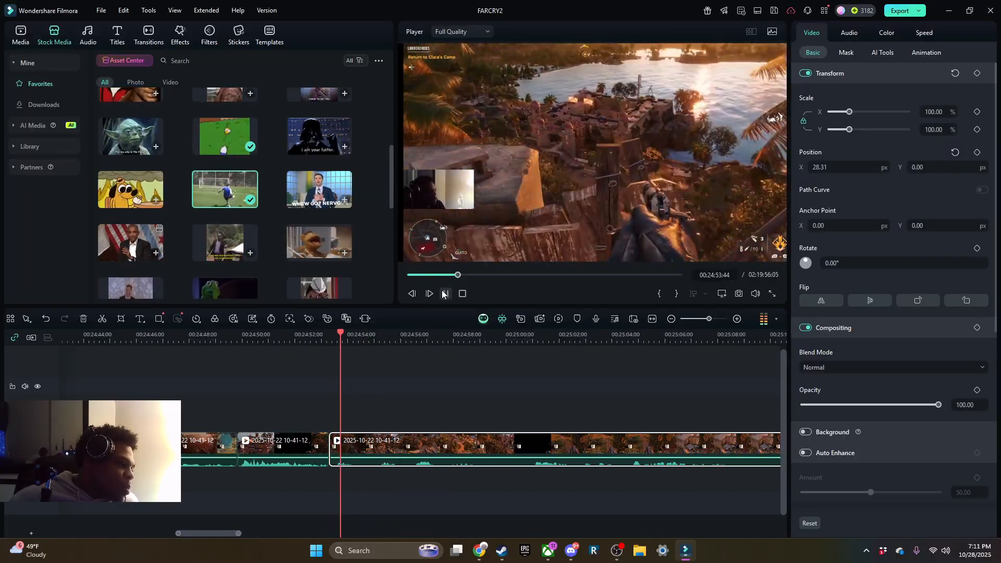
Split the clip at about 00:24:54:30 and trim about 8 seconds off the start of the second part.
left_click(364, 336)
left_click(364, 358)
left_click_drag(366, 451, 469, 473)
left_click(446, 293)
left_click(446, 293)
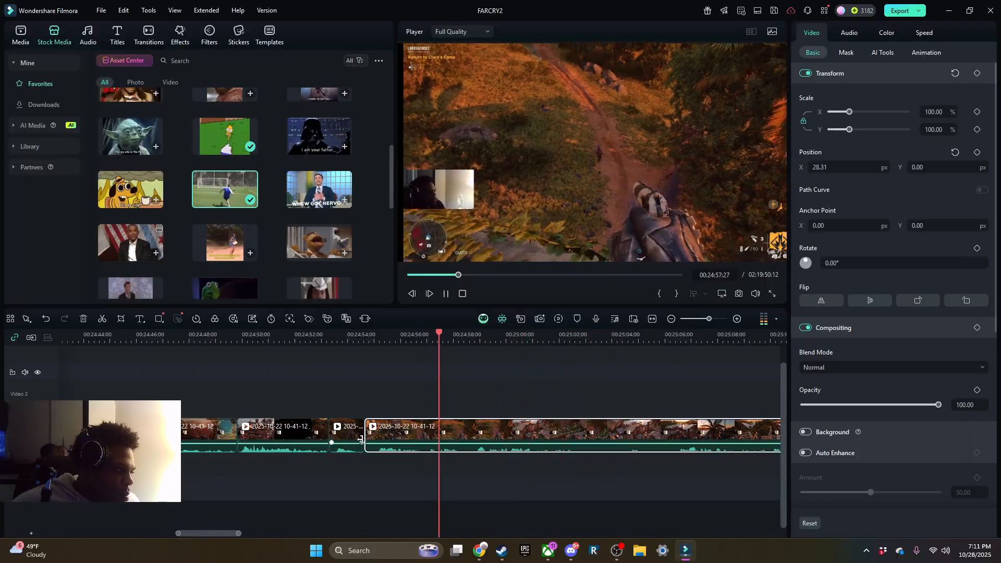
left_click_drag(365, 439, 428, 443)
Play across the newest join and split the clip at 00:25:00:24.
left_click(359, 339)
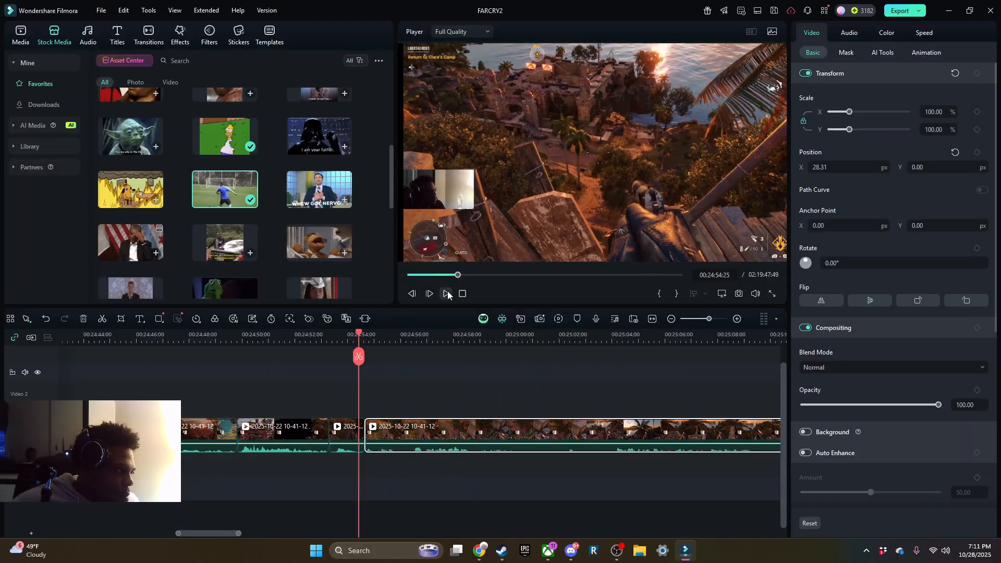
left_click(447, 293)
left_click(517, 358)
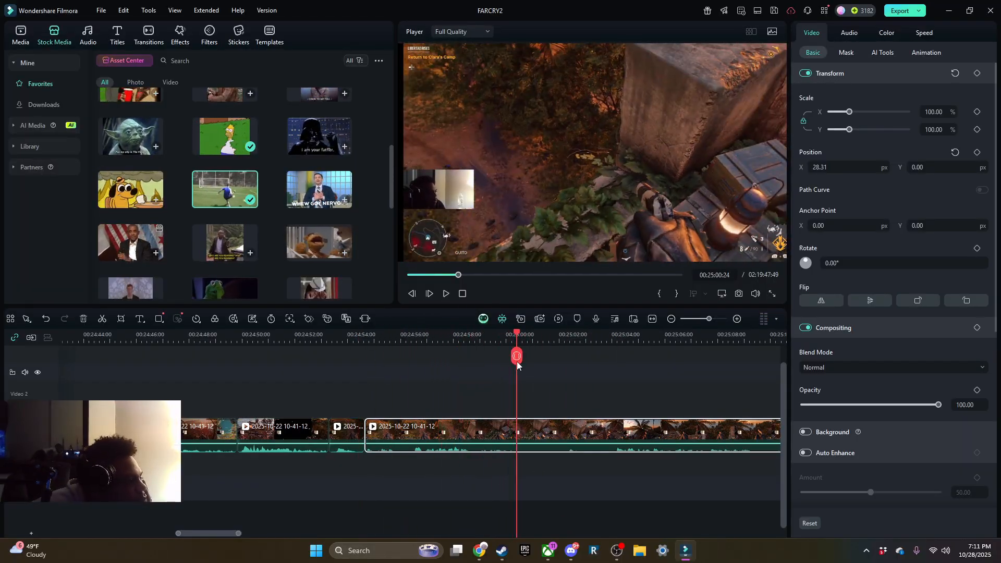
Split the clip at 00:25:00:24 and trim about 3.5 seconds off the start of the second part.
left_click(516, 357)
key("space")
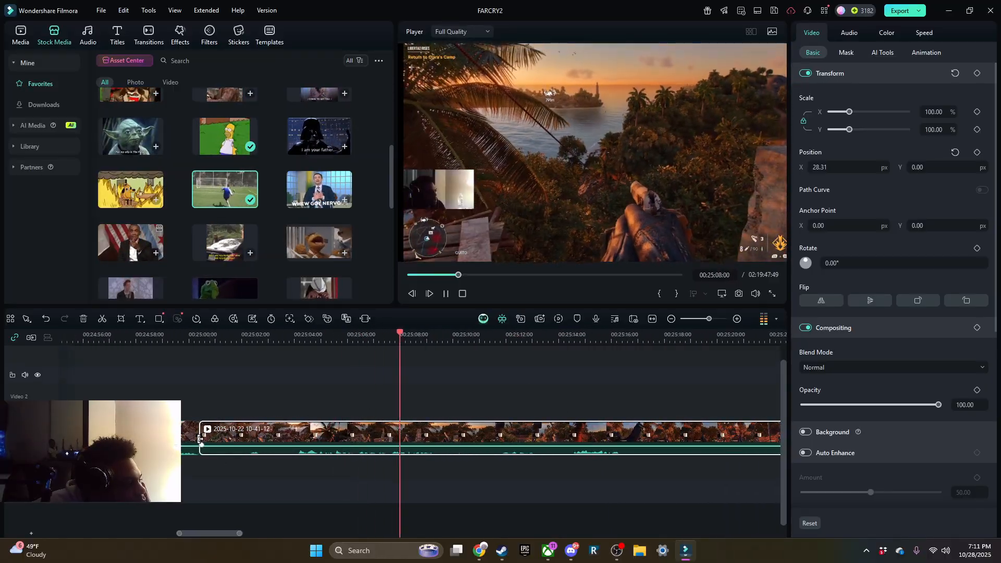
left_click_drag(200, 439, 292, 440)
Play across the new join and split the last clip at about 00:25:02:49 and again at 00:25:04:00.
left_click(193, 340)
left_click(445, 293)
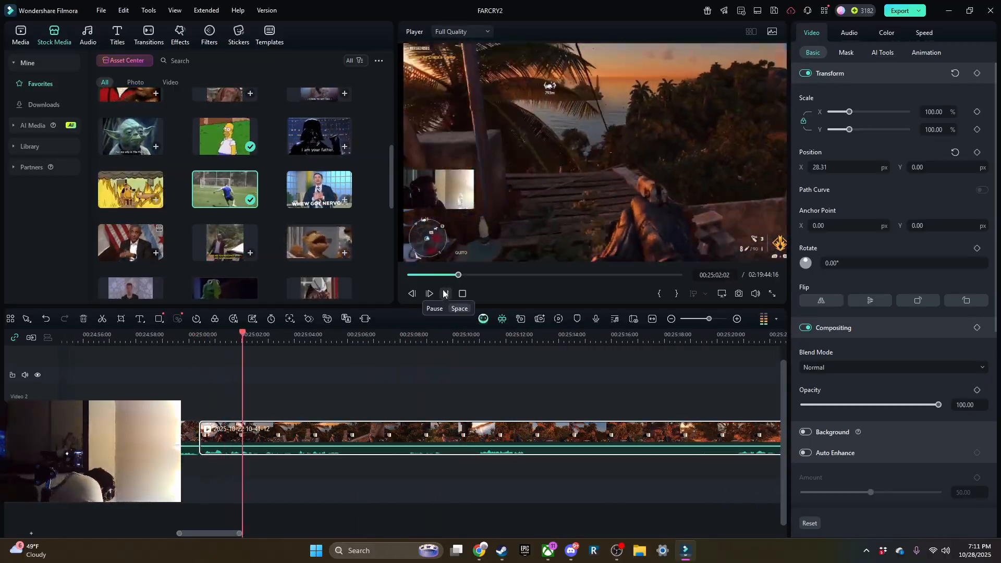
left_click(245, 340)
left_click(446, 294)
left_click(260, 340)
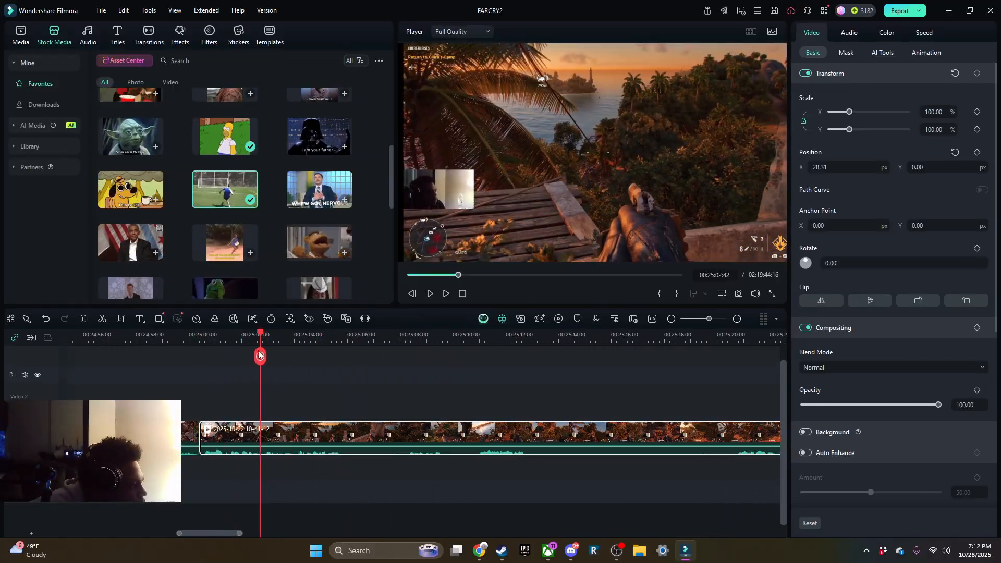
left_click(260, 356)
left_click(445, 294)
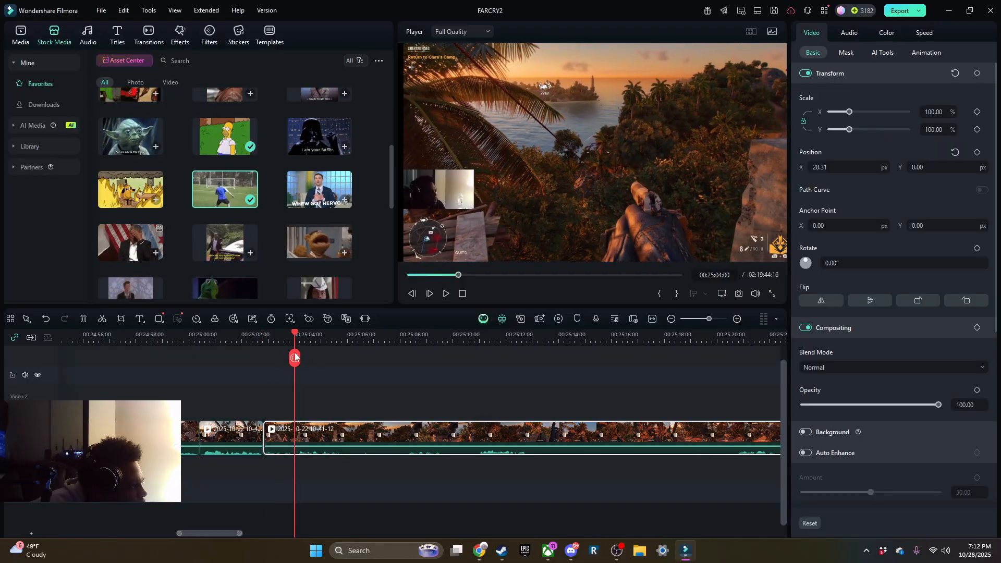
left_click(294, 357)
Browse the favourite stock media for a reaction clip to overlay around 00:25:01:23.
left_click_drag(294, 337, 234, 338)
scroll(234, 157, "up", 3)
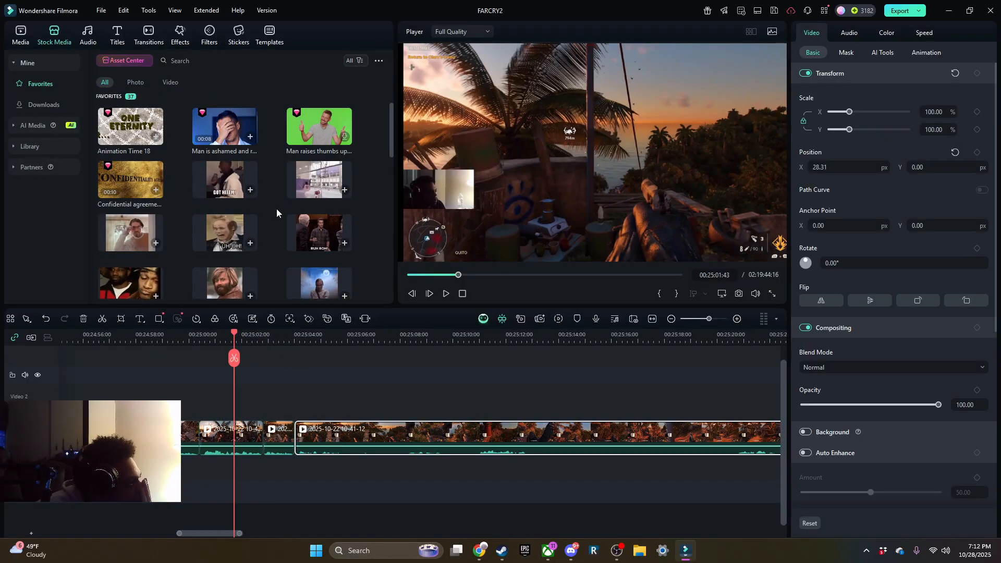
scroll(183, 233, "down", 2)
scroll(245, 224, "down", 3)
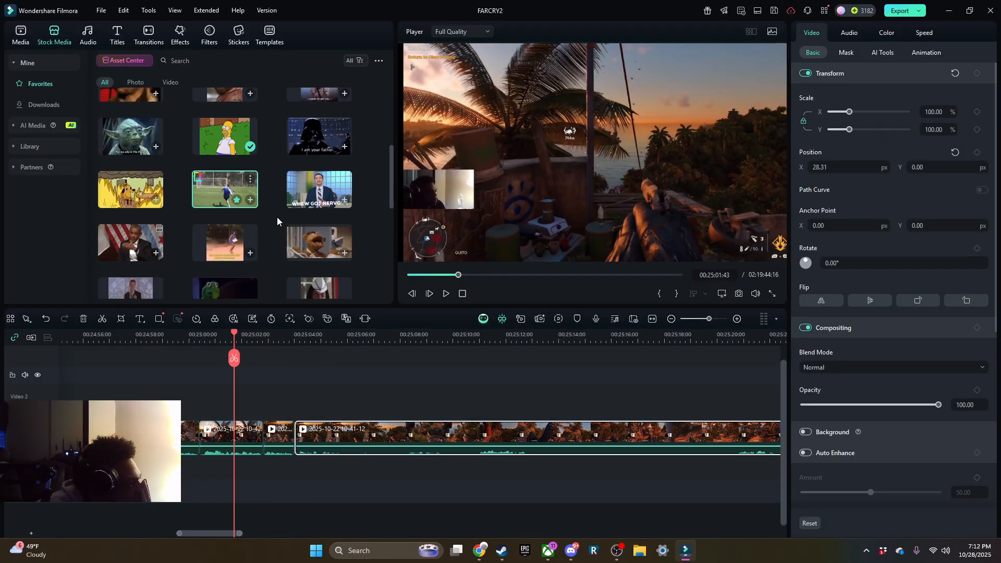
scroll(256, 206, "down", 3)
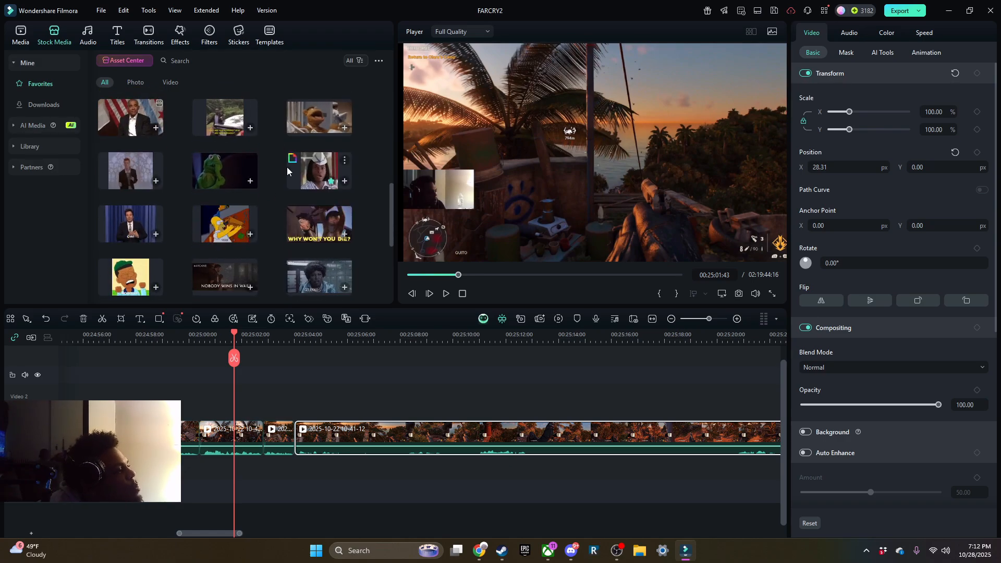
scroll(264, 237, "down", 2)
left_click(264, 336)
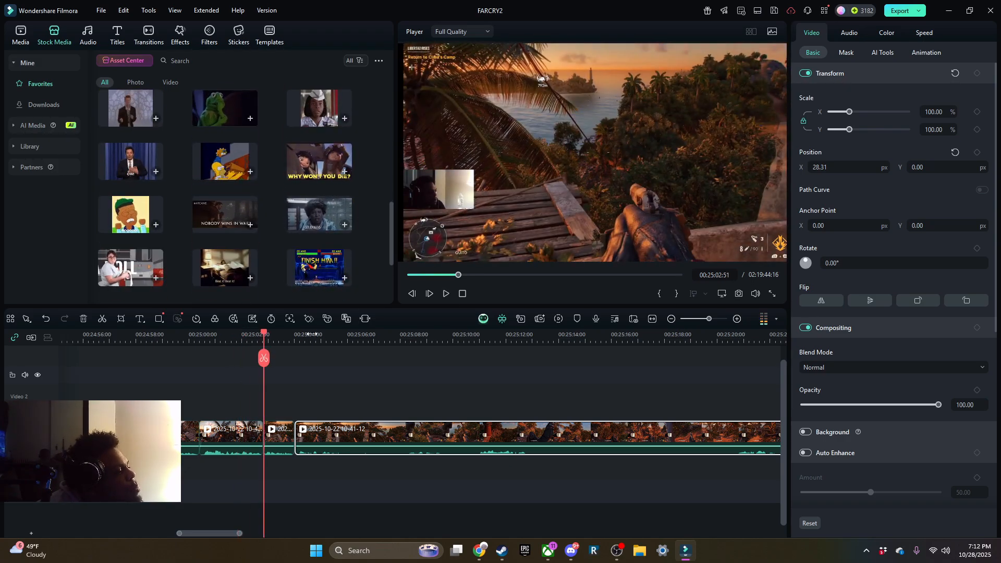
left_click(226, 336)
scroll(245, 224, "down", 2)
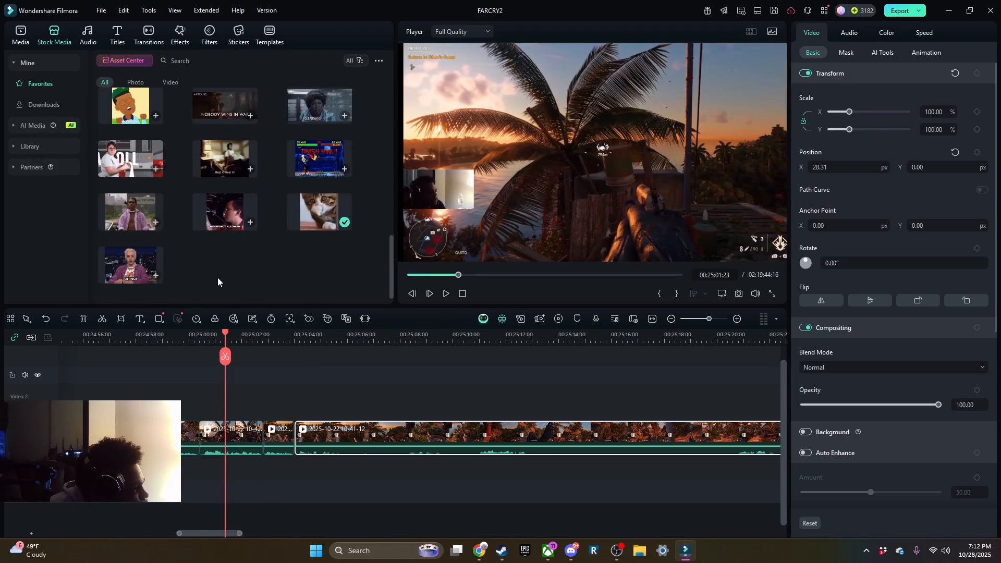
scroll(218, 282, "up", 10)
Add the project's Not Bad Kind Of GIF above the gameplay at 00:25:01:23, scaled to 51.39% and positioned at X -226.62, Y -262.52.
left_click(20, 35)
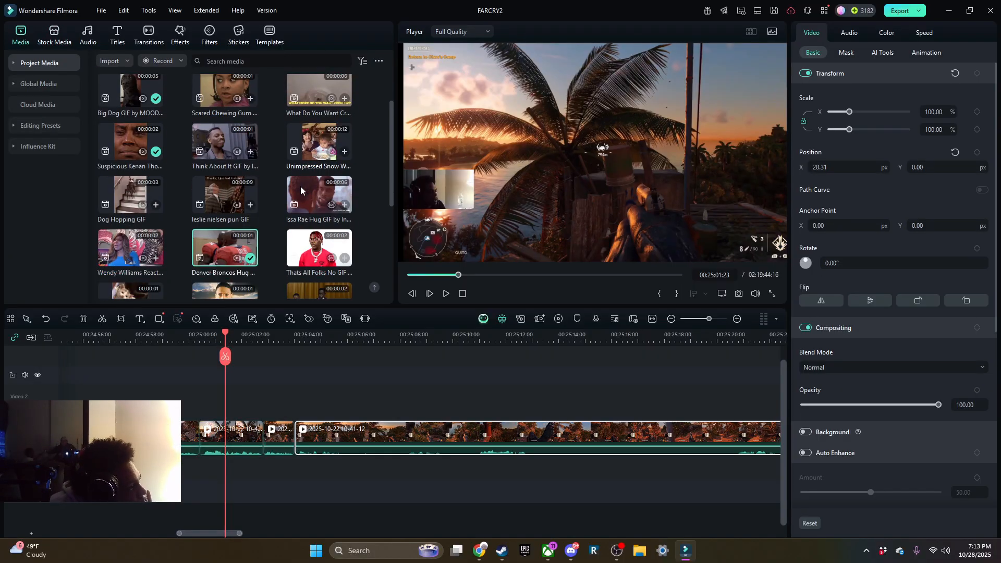
scroll(300, 188, "down", 5)
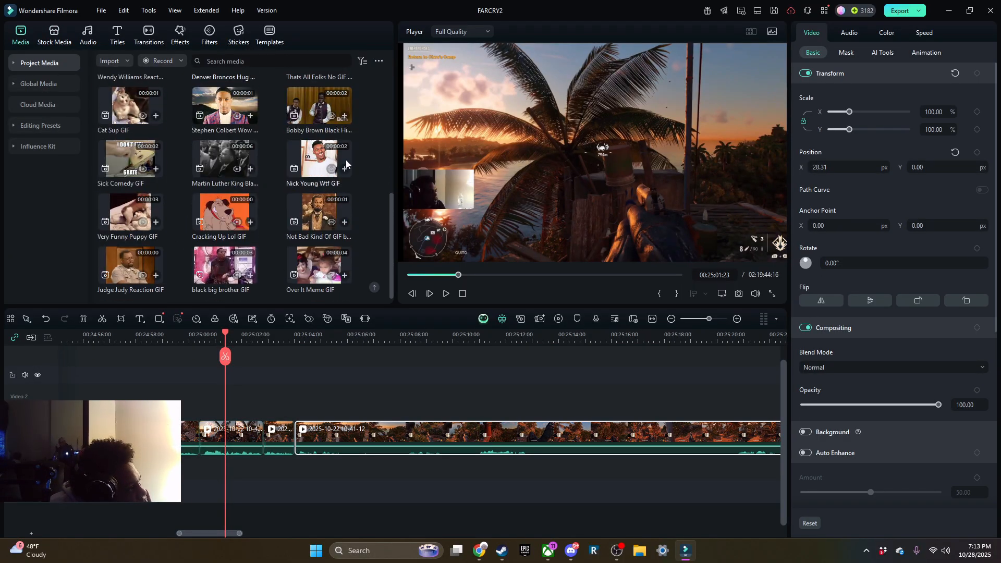
left_click_drag(220, 415, 225, 412)
left_click(563, 288)
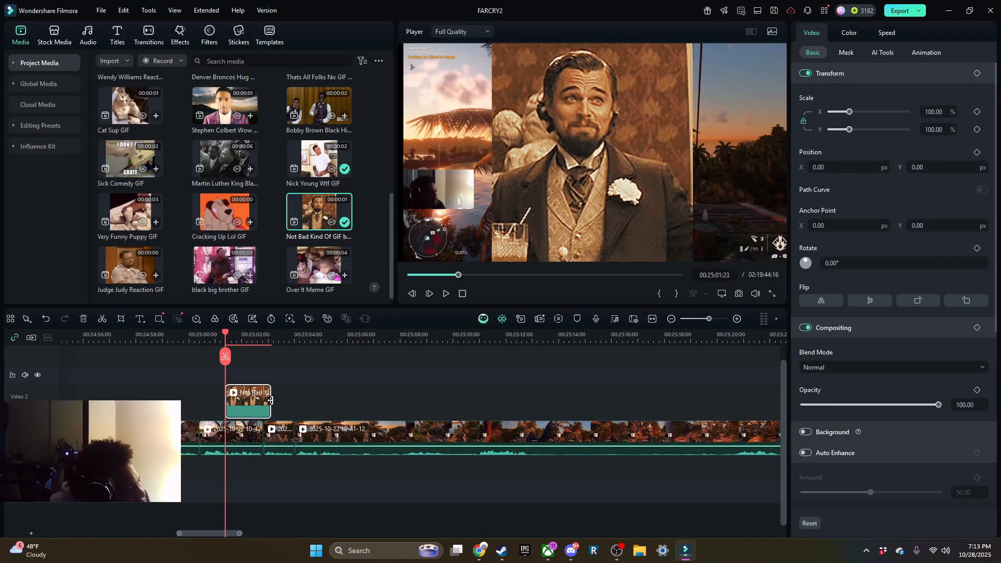
left_click_drag(495, 45, 540, 97)
left_click_drag(618, 159, 574, 212)
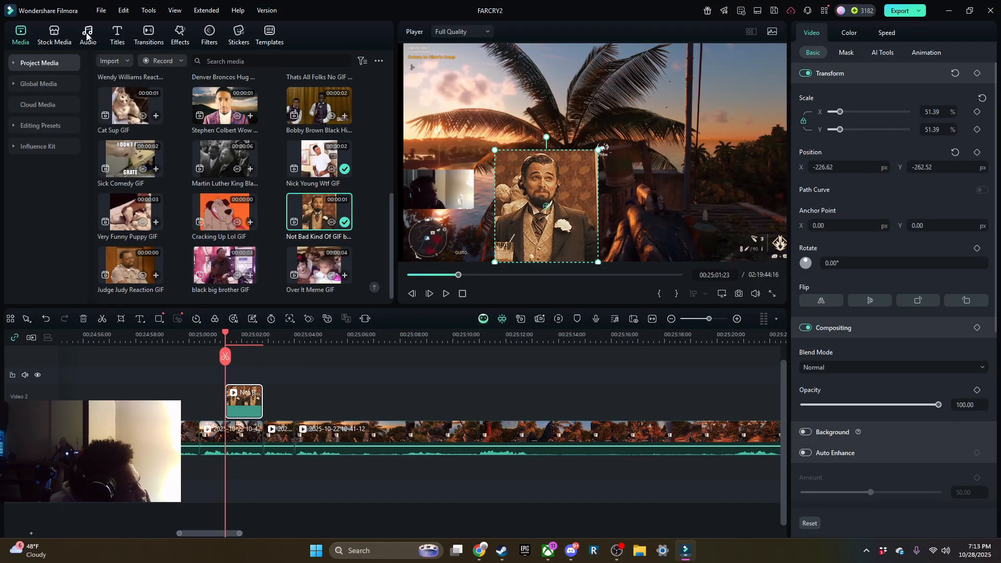
Add the Emotional Pets Title 02 thought bubble over the GIF, reading "This ninja dont know what a horse look like.", and fit the text inside.
left_click(116, 35)
left_click_drag(246, 341, 243, 375)
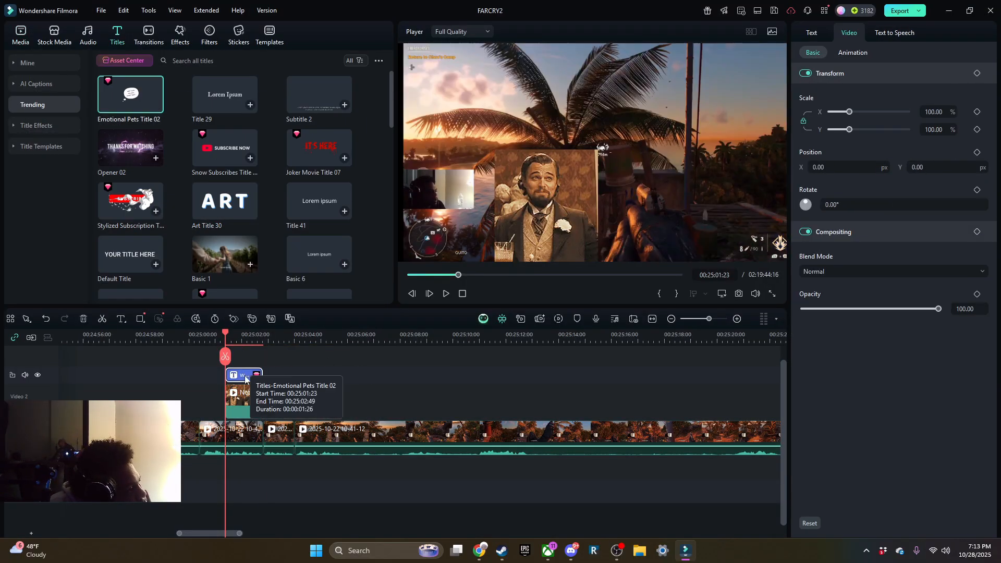
left_click_drag(545, 109, 559, 78)
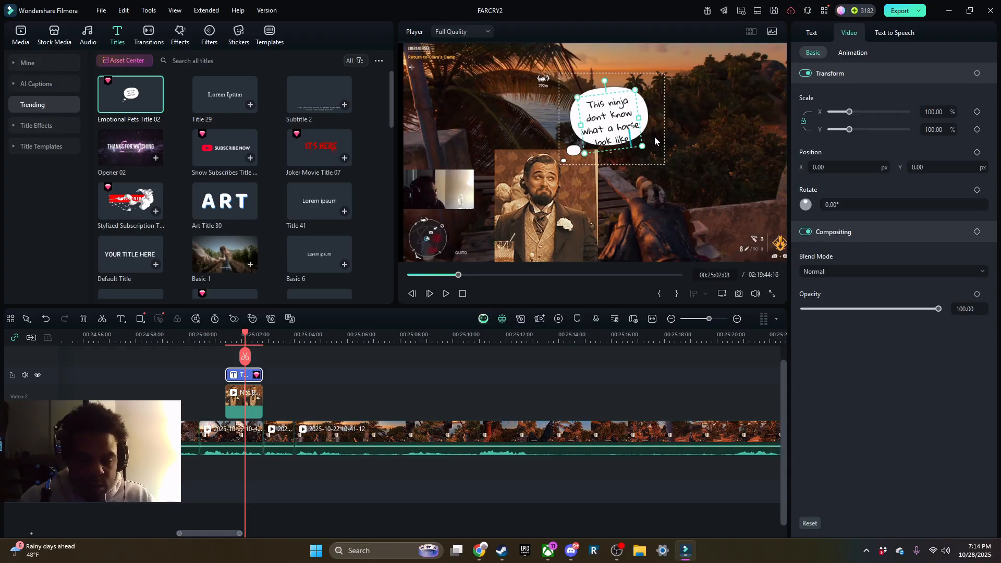
left_click_drag(585, 95, 590, 90)
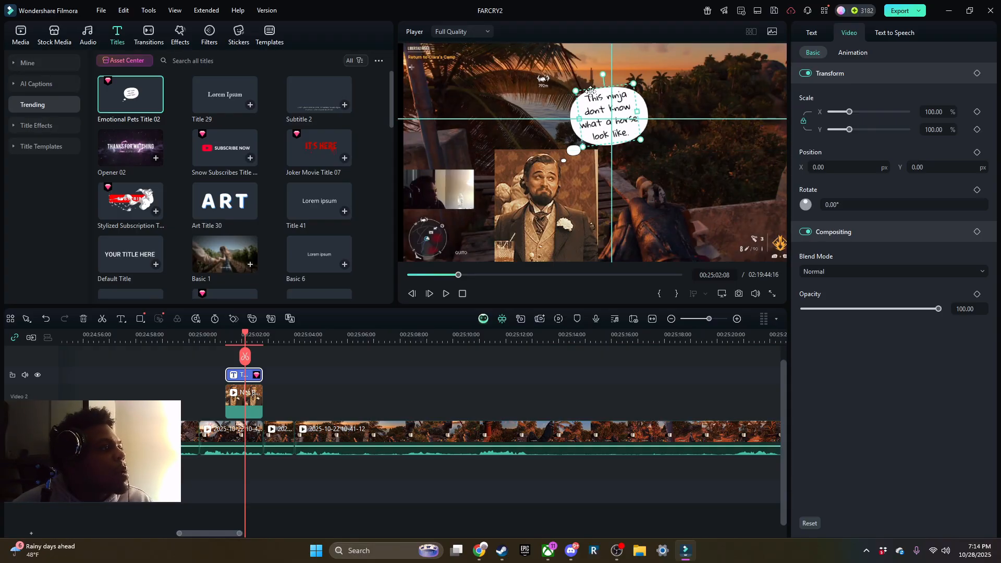
Play back the section with the GIF and thought bubble several times to check the timing of the overlay.
left_click(333, 148)
left_click(199, 334)
key("space")
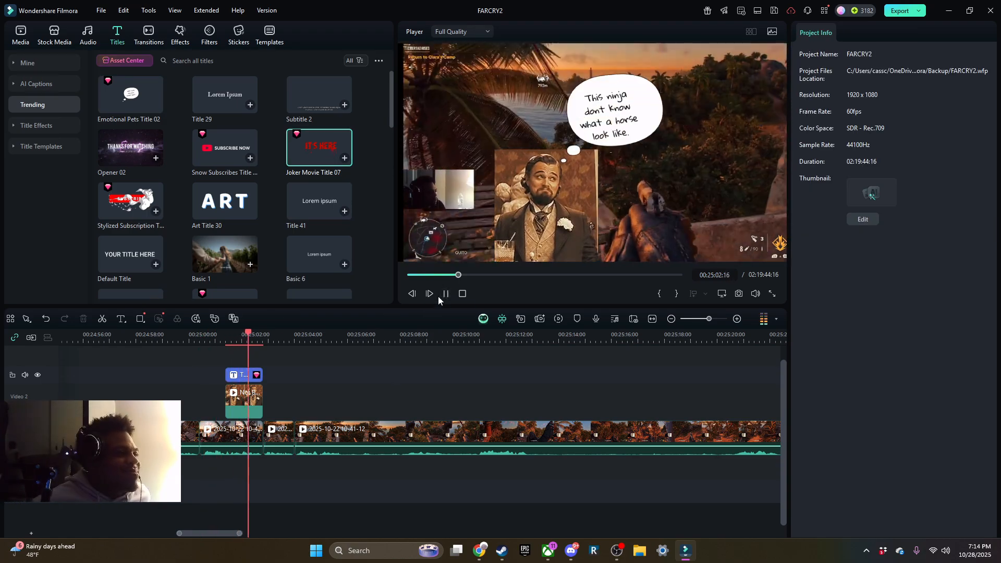
left_click_drag(198, 333, 256, 333)
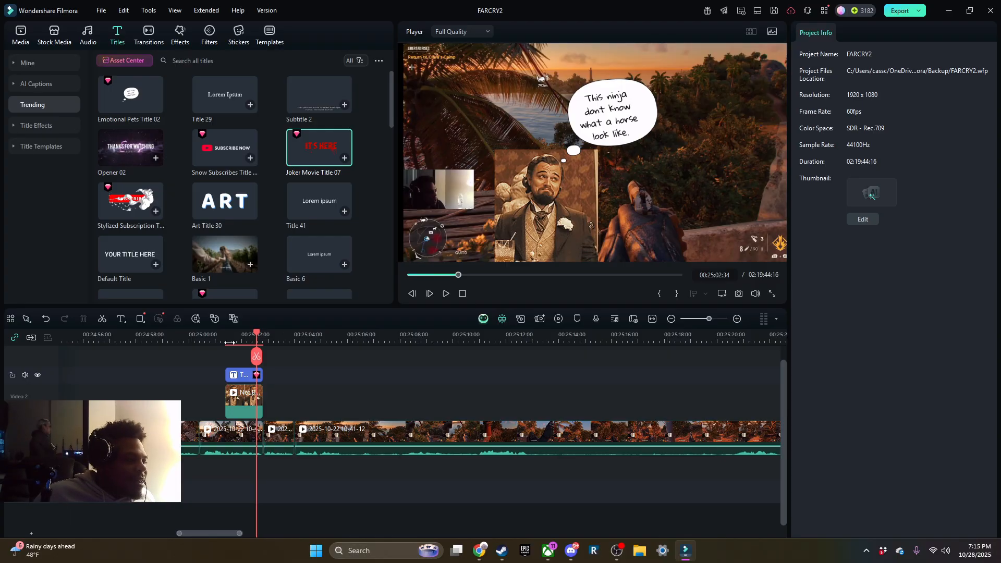
left_click(209, 334)
left_click(446, 294)
left_click(444, 294)
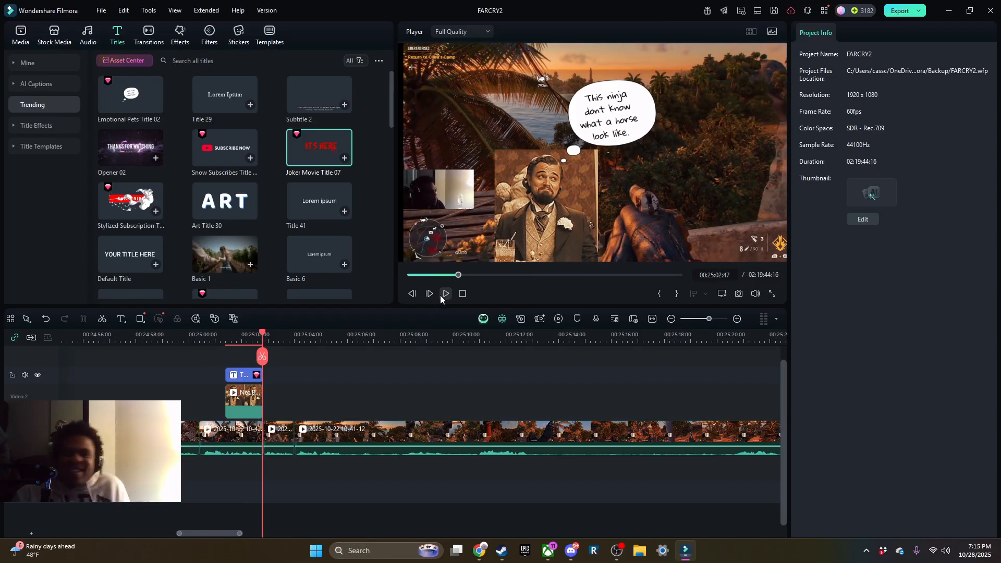
left_click(180, 336)
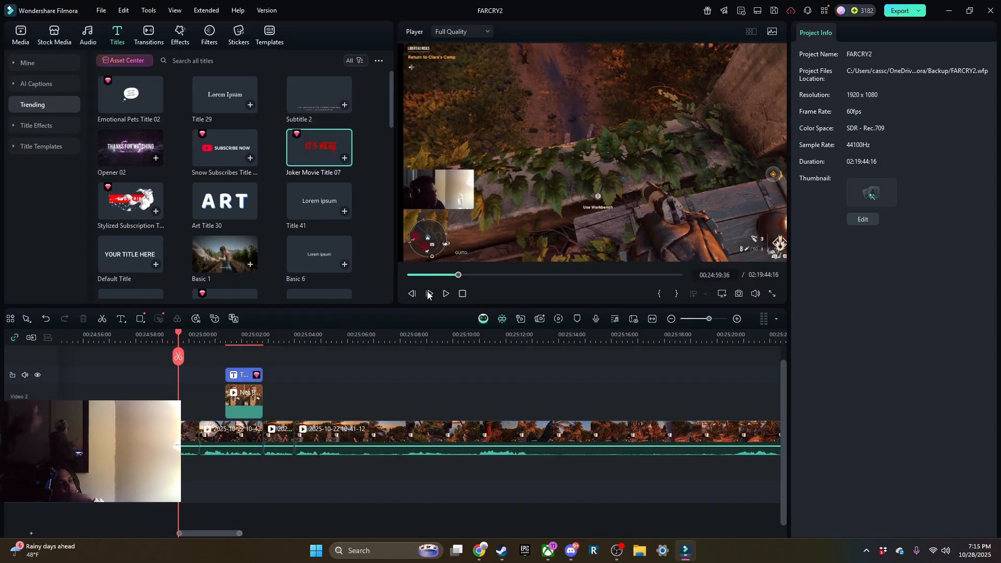
left_click(446, 294)
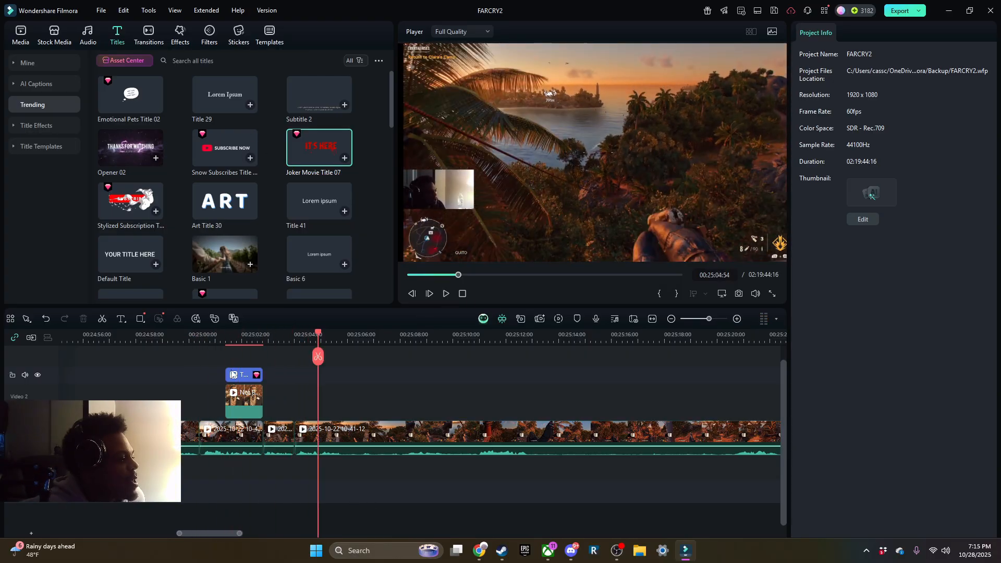
Split the last gameplay clip at 00:25:05:59 and trim about 2 seconds off the start of the second part.
key("space")
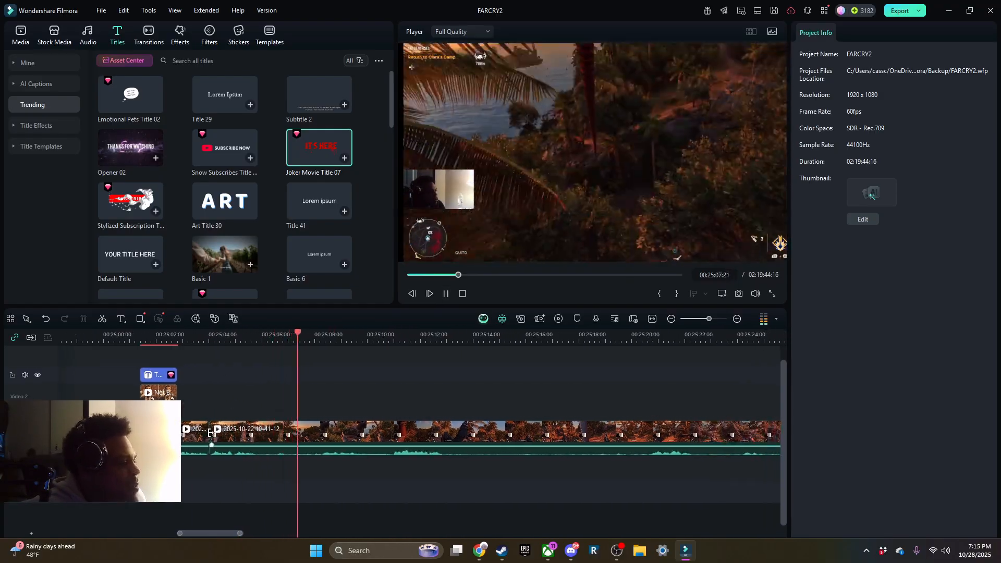
left_click(263, 347)
left_click(263, 356)
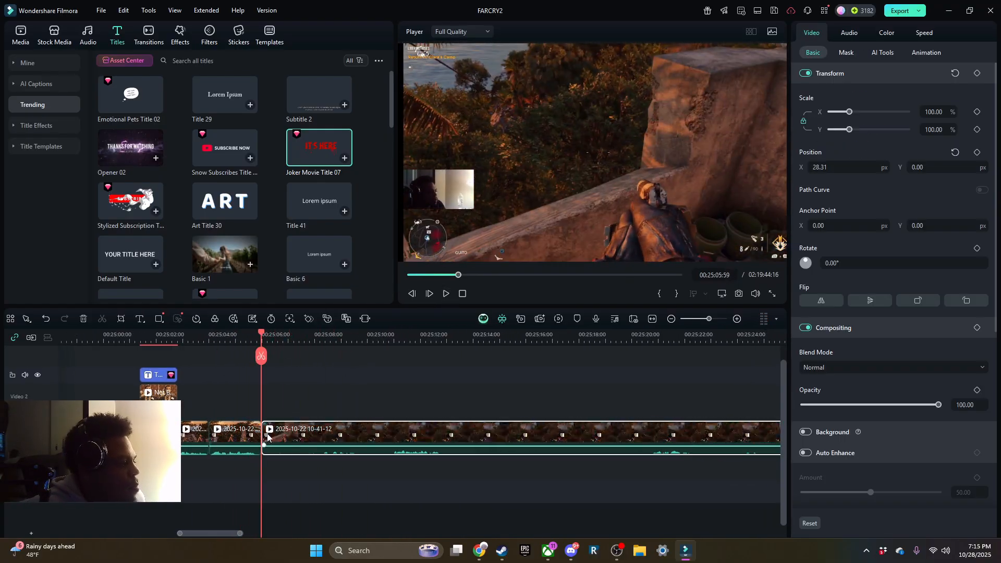
left_click_drag(264, 437, 311, 437)
Split the clip at about 00:25:07:57 and trim about 32 seconds off the start of the second part.
left_click(446, 294)
left_click(446, 294)
left_click(313, 355)
key("space")
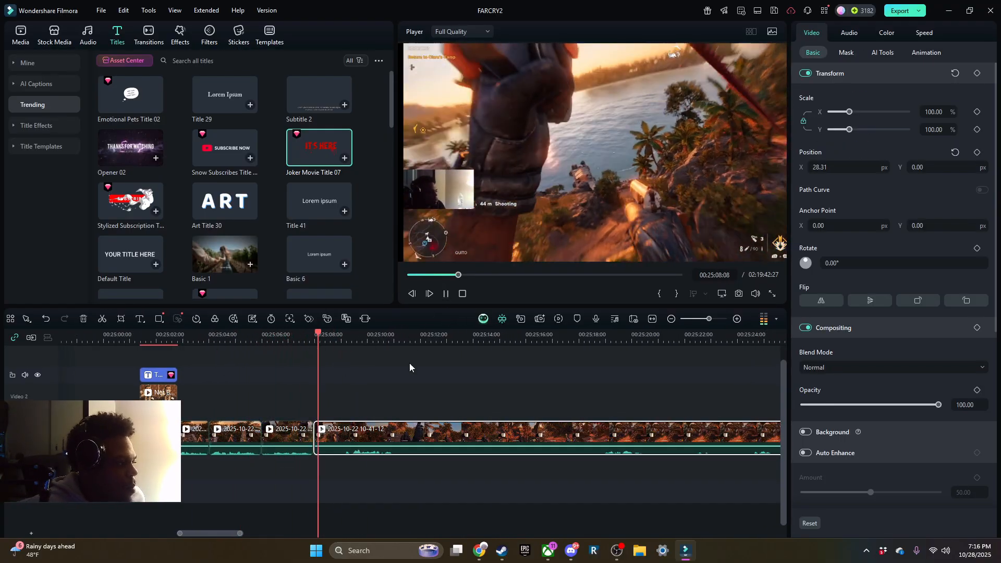
scroll(408, 366, "down", 3)
left_click_drag(85, 438, 291, 443)
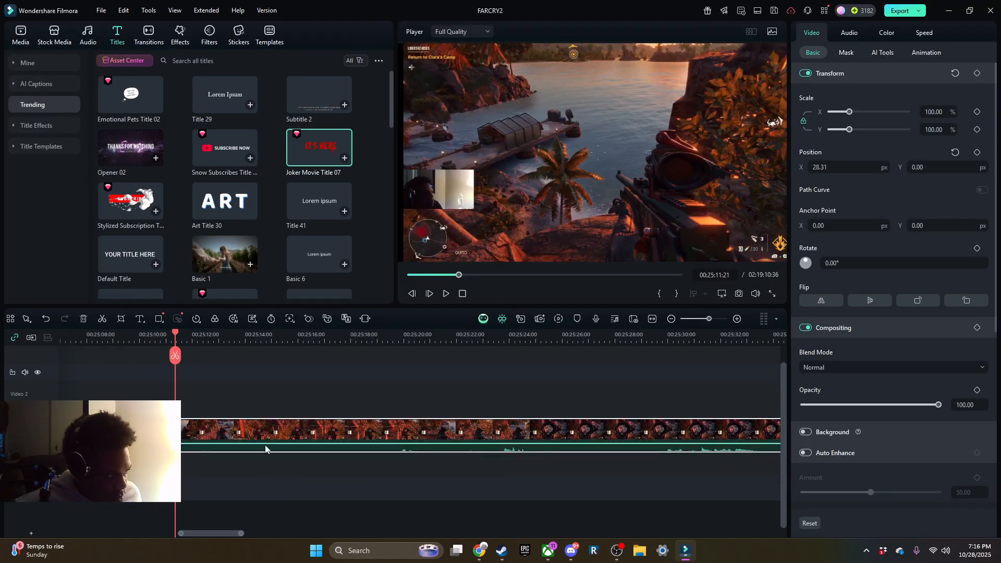
Trim about one more minute of sniper-scope footage off the start of the last clip and play the new join.
left_click(92, 344)
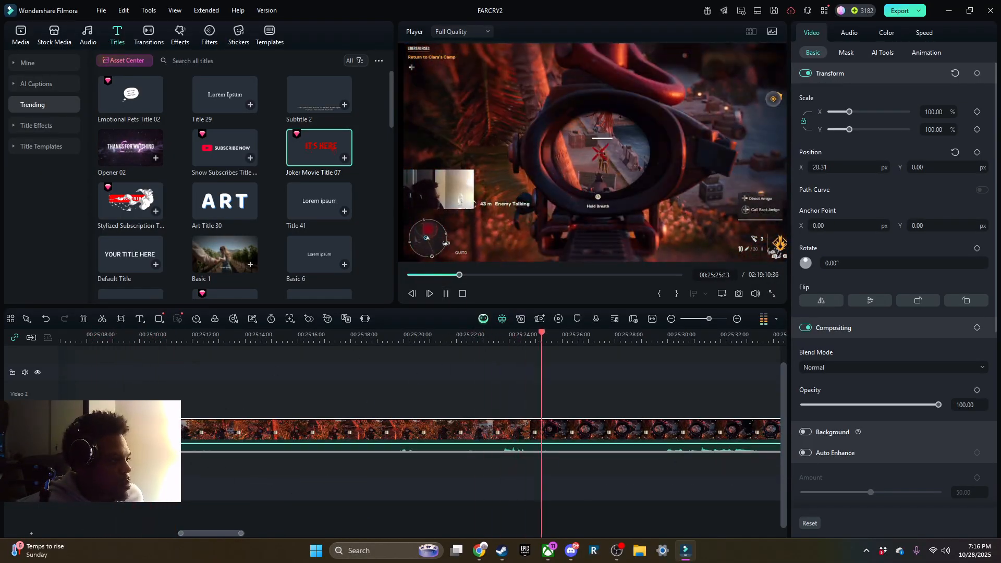
left_click_drag(89, 438, 666, 497)
left_click(446, 293)
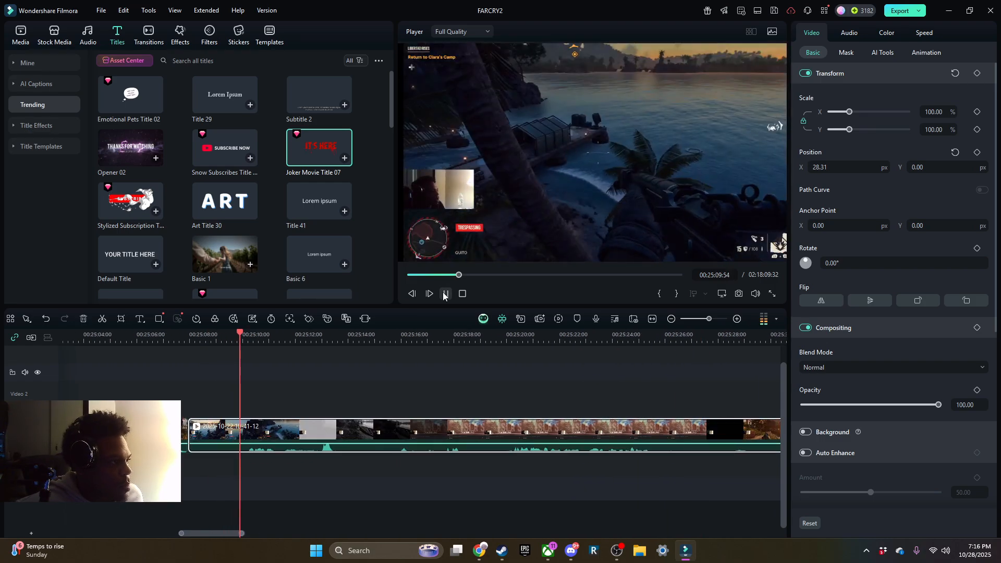
left_click(448, 295)
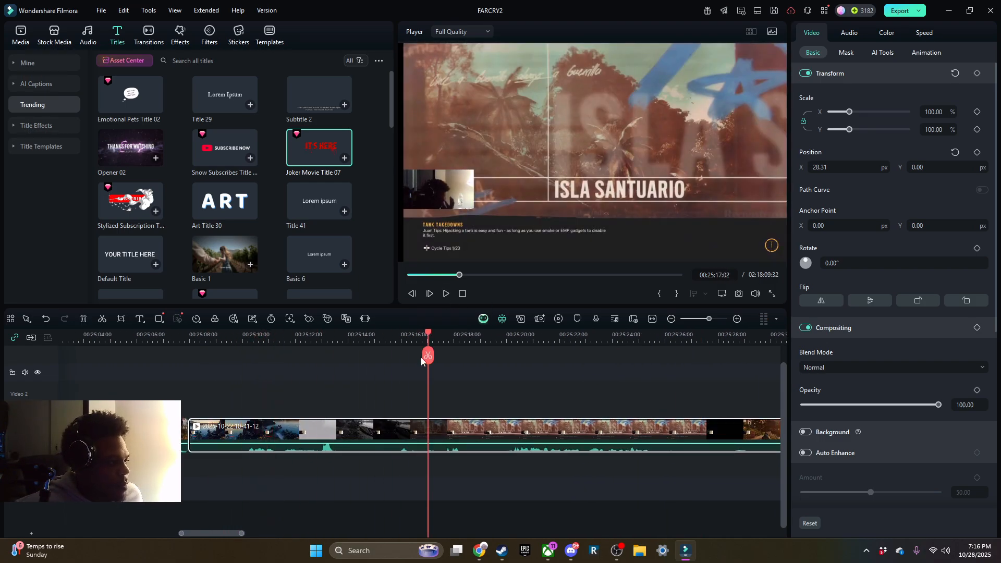
Split the clip at about 00:25:13:40 and trim about 16 seconds off the start of the second part.
left_click_drag(426, 355, 338, 383)
left_click(335, 380)
left_click_drag(342, 438, 749, 472)
Play the new footage, split it at 00:25:19:14, and trim about 4 seconds off the start of the second part.
left_click(446, 293)
left_click(447, 295)
left_click(486, 380)
left_click_drag(489, 442, 579, 465)
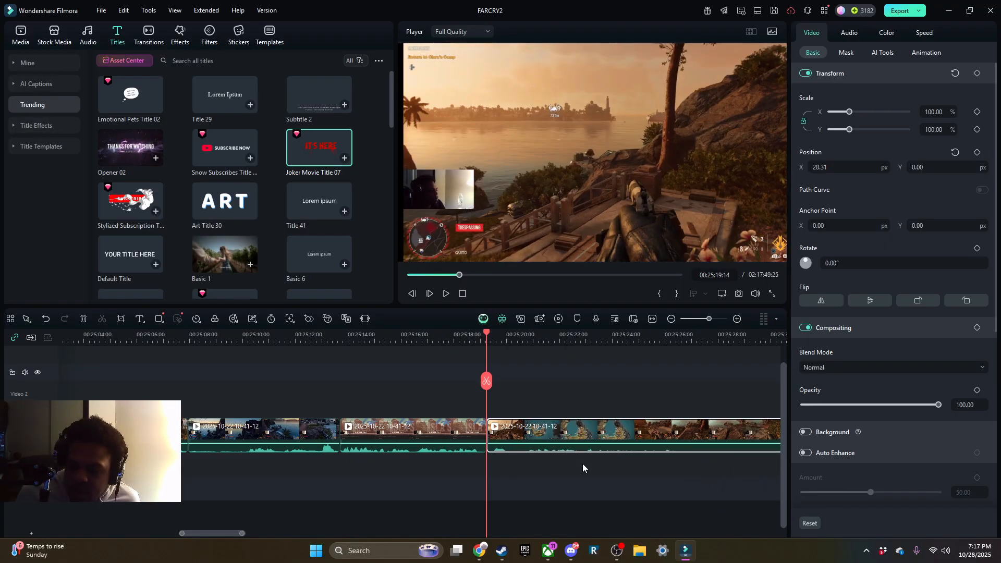
Play across the join at 00:25:19:14 and trim about 24 seconds off the start of the last clip.
left_click(453, 336)
left_click(446, 294)
left_click_drag(526, 377, 163, 417)
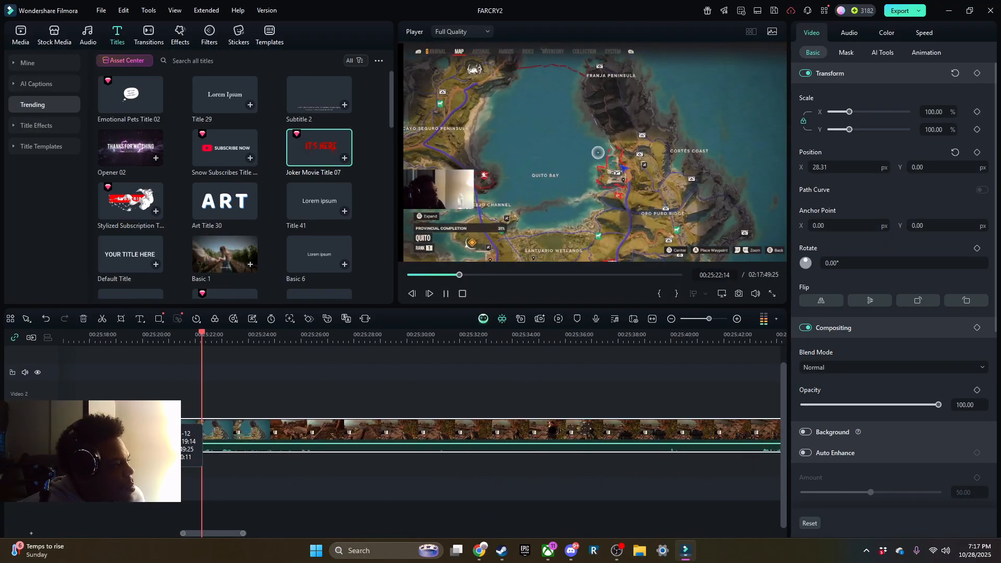
left_click_drag(112, 441, 219, 458)
Review the following footage and trim about 10 more seconds off the start of the last clip.
left_click(110, 336)
left_click(446, 293)
left_click(329, 338)
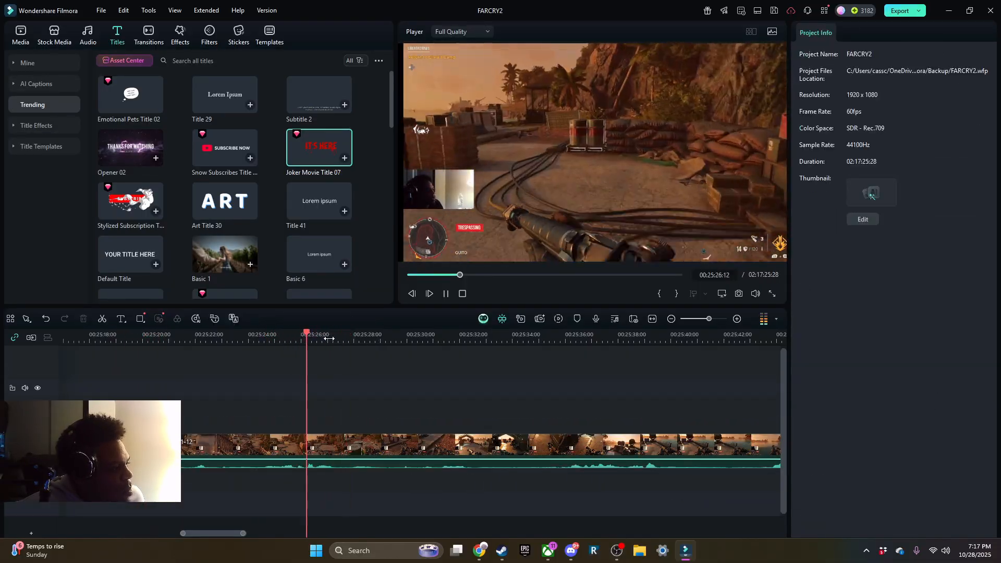
left_click_drag(79, 448, 341, 517)
Play the join, split the clip at 00:25:22:36, and trim about 3.5 seconds off the start of the second part.
left_click(120, 337)
left_click(446, 293)
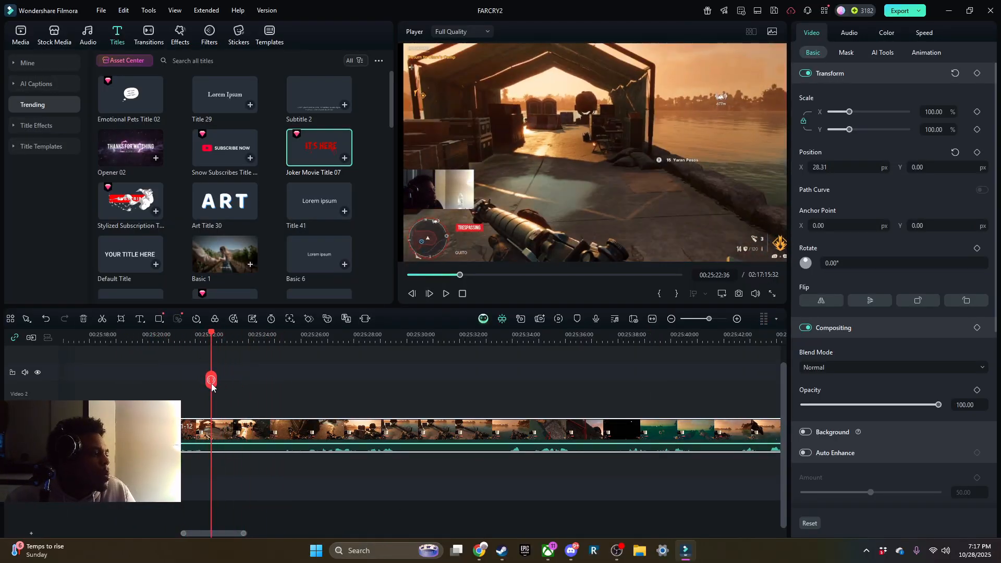
left_click(211, 380)
left_click_drag(213, 438, 304, 476)
Split the clip at about 00:25:26:12 and trim about 5.5 seconds in total off the start of the second part.
left_click(127, 333)
key("space")
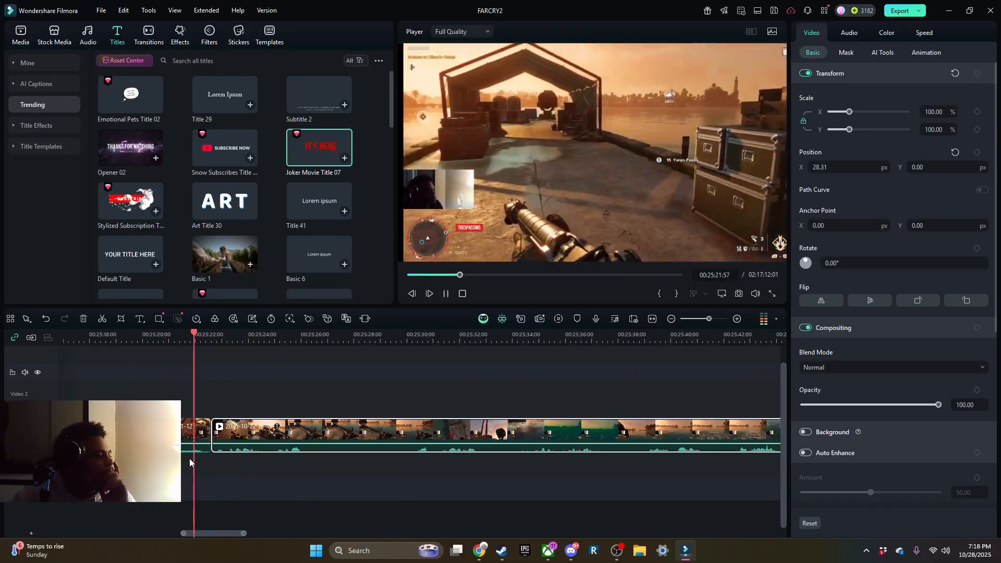
left_click(446, 293)
left_click(306, 381)
left_click_drag(307, 437, 412, 440)
key("space")
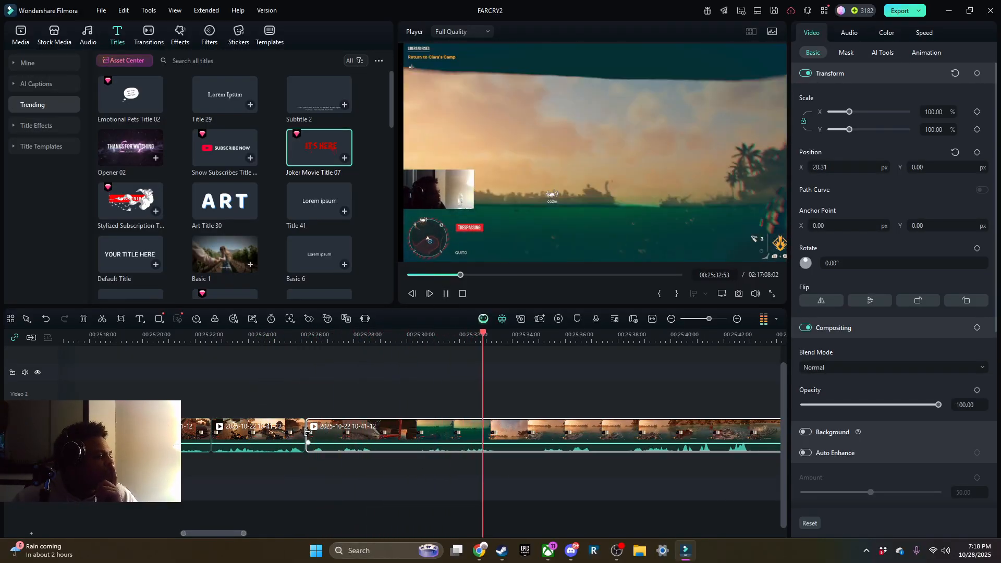
left_click_drag(307, 432, 341, 480)
Split the clip at about 00:25:27:36, trim about 1.5 seconds off the start of the second part, and play the result.
left_click(343, 337)
left_click(343, 379)
left_click_drag(344, 435, 379, 469)
left_click(445, 293)
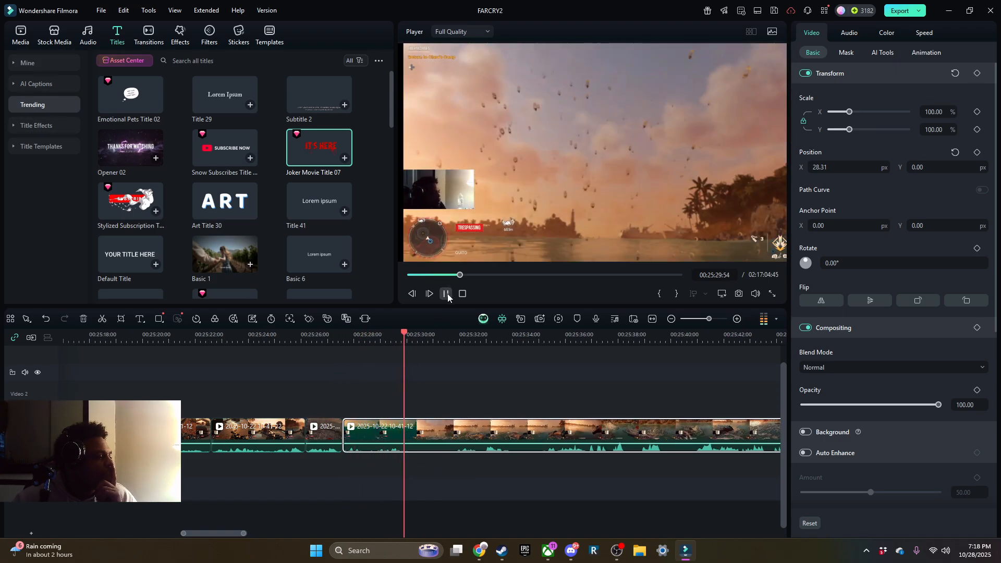
Split the clip at 00:25:29:54, trim about 3 seconds off the start of the second part, and play the following footage.
left_click(446, 294)
left_click(404, 380)
left_click_drag(406, 433, 496, 441)
left_click(446, 293)
left_click(473, 379)
left_click(451, 336)
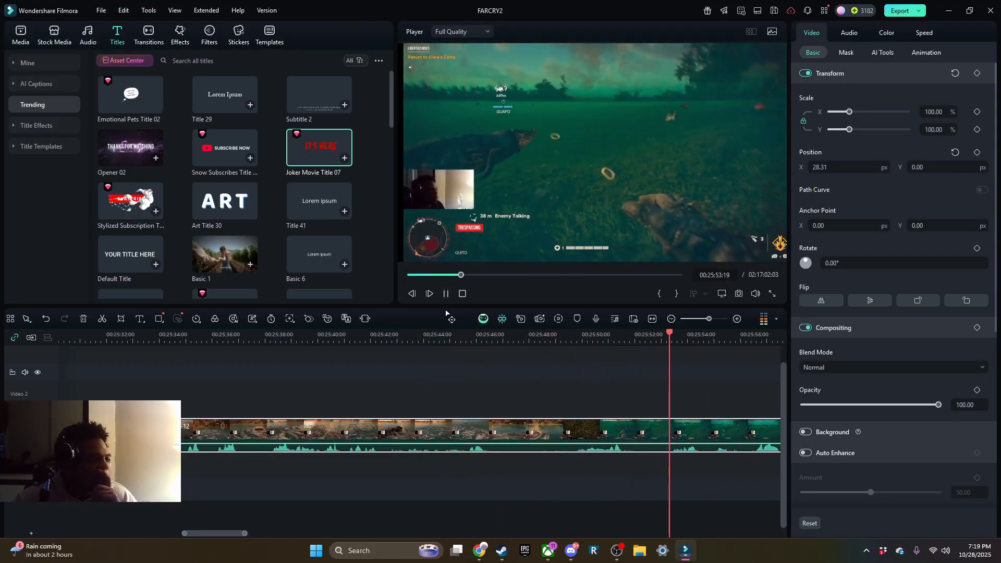
Split the clip at about 00:25:54:40 and 00:25:47, and trim about 1.5 seconds off the start of the middle part.
left_click(706, 379)
left_click(502, 388)
left_click(446, 293)
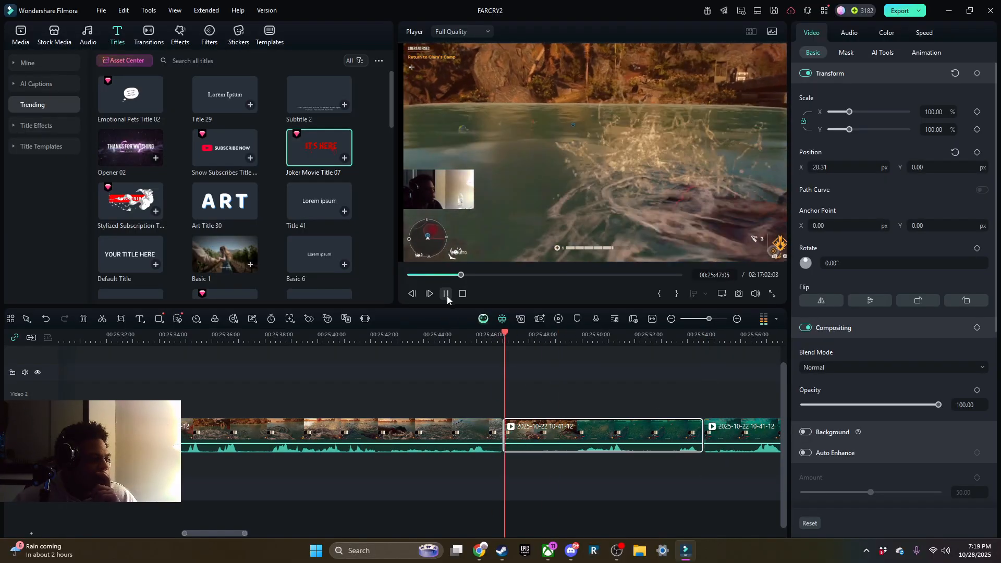
left_click_drag(504, 435, 558, 485)
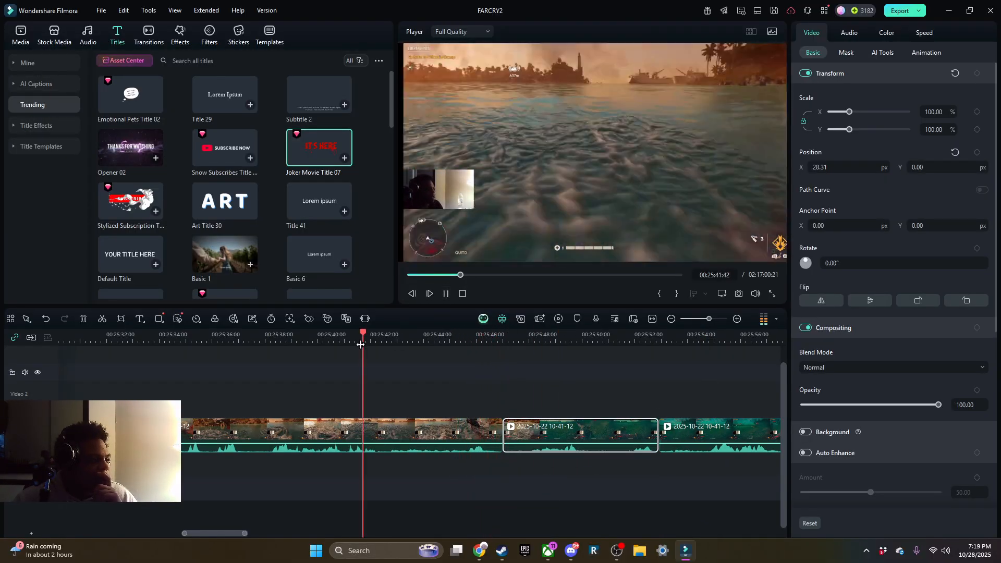
Trim about 6 seconds off the end of the clip before the 00:25:47 cut and play the join.
left_click(360, 344)
left_click_drag(500, 461, 375, 486)
left_click(266, 336)
left_click(446, 293)
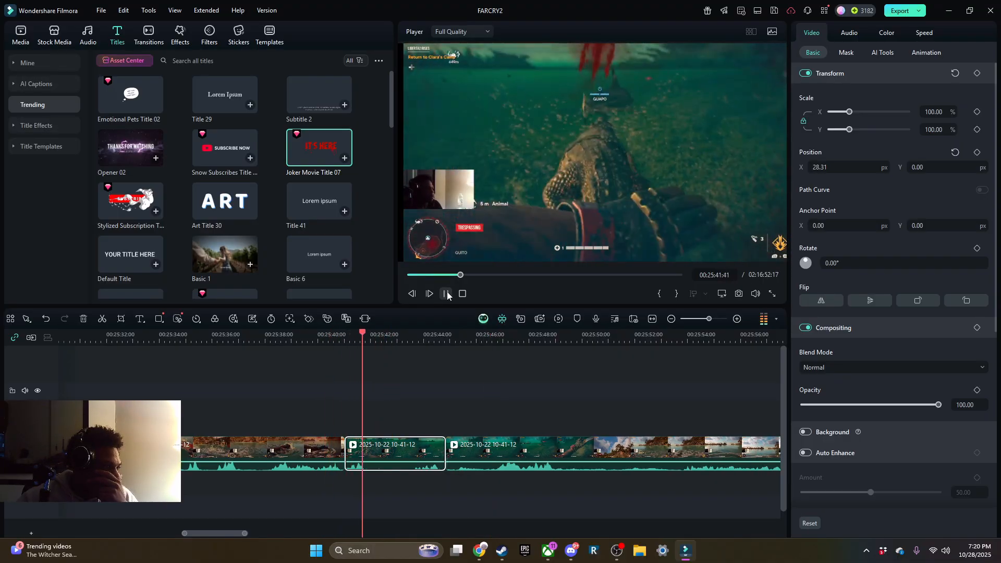
Trim about 2 seconds off the end of the short underwater clip and play on into the following clip.
left_click(499, 405)
left_click(214, 339)
left_click(288, 460)
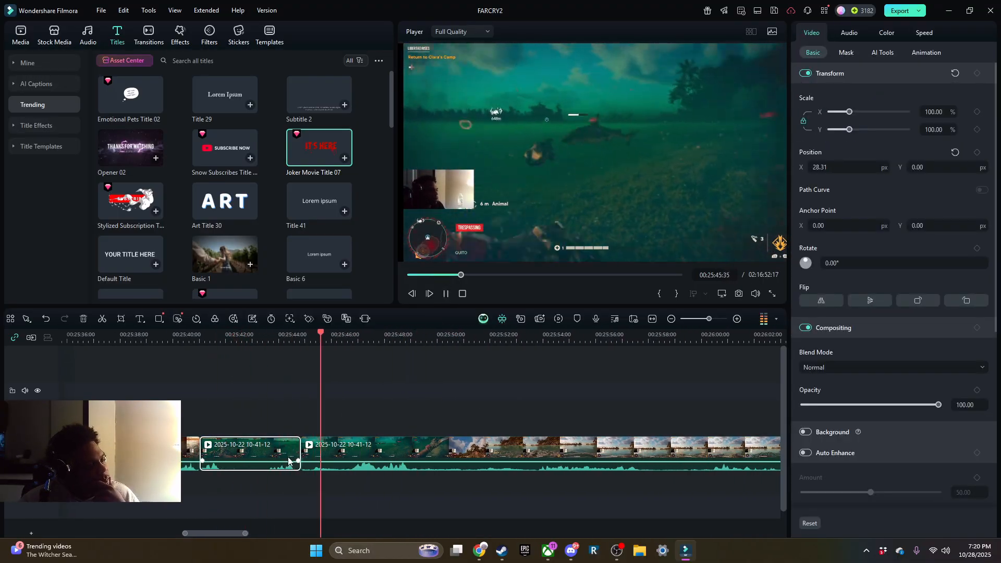
left_click_drag(249, 449, 244, 449)
left_click(446, 293)
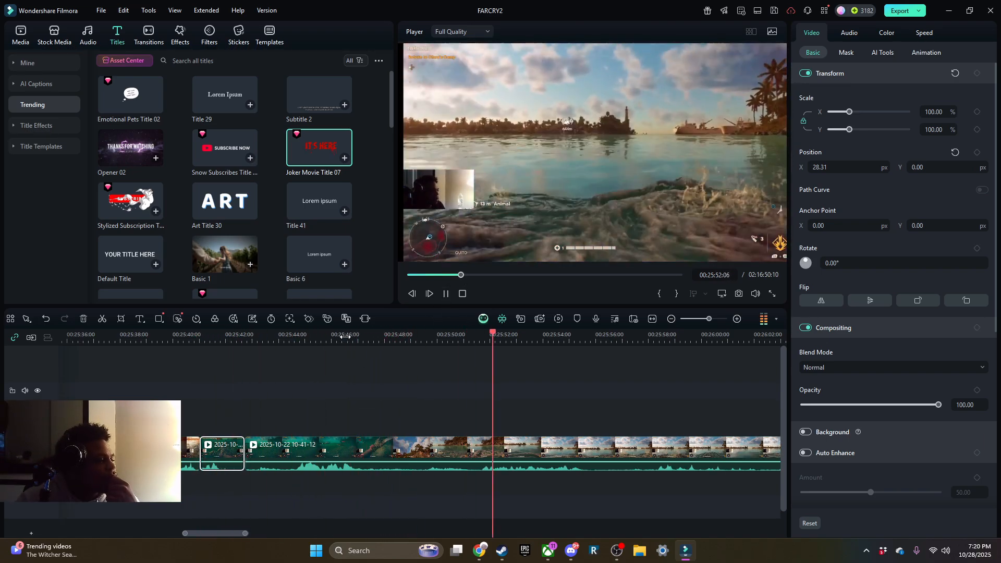
Split the long clip at about 00:25:55:45 and replay its first part from the beginning.
key("space")
key("ctrl+b")
left_click(446, 293)
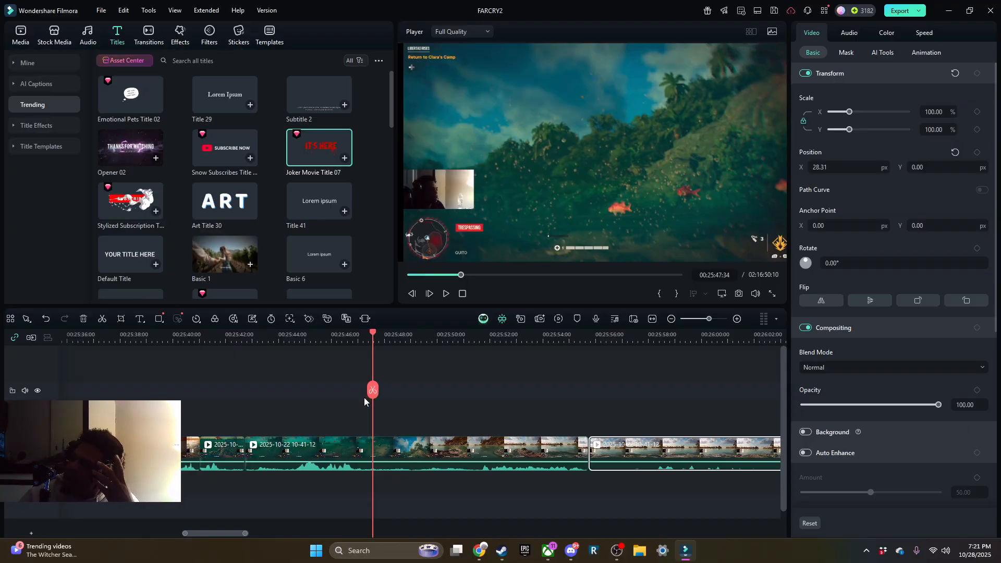
left_click(236, 341)
left_click(446, 293)
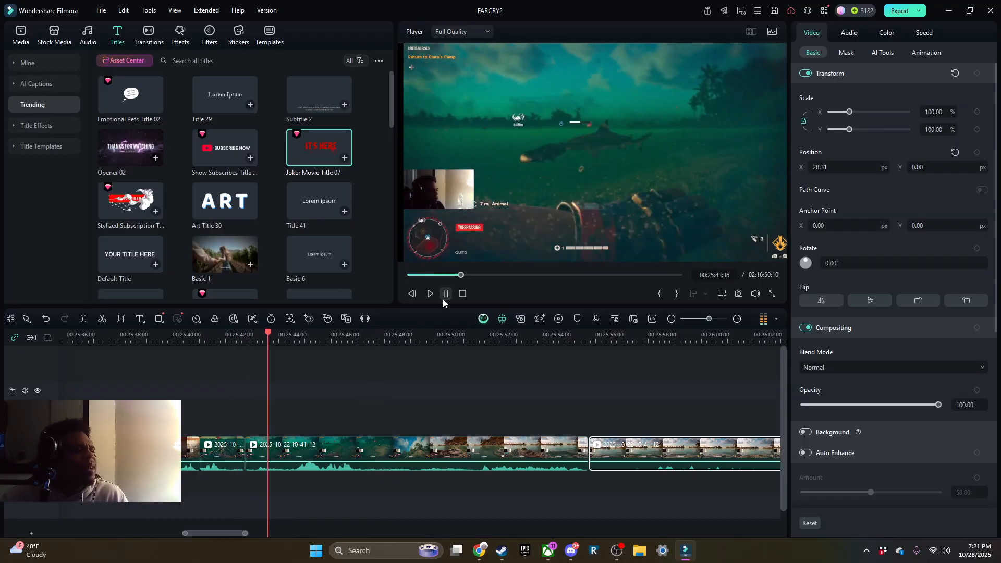
Split the clip at 00:25:47:22, trim about 4 seconds off the start of the second part, and play the result.
left_click(442, 298)
left_click(368, 390)
left_click_drag(369, 453, 470, 454)
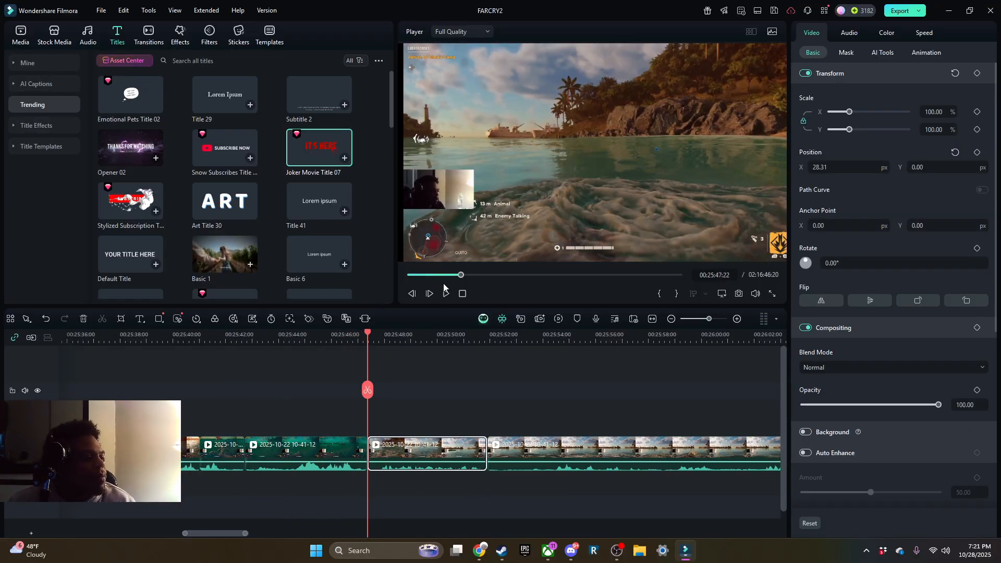
left_click(446, 293)
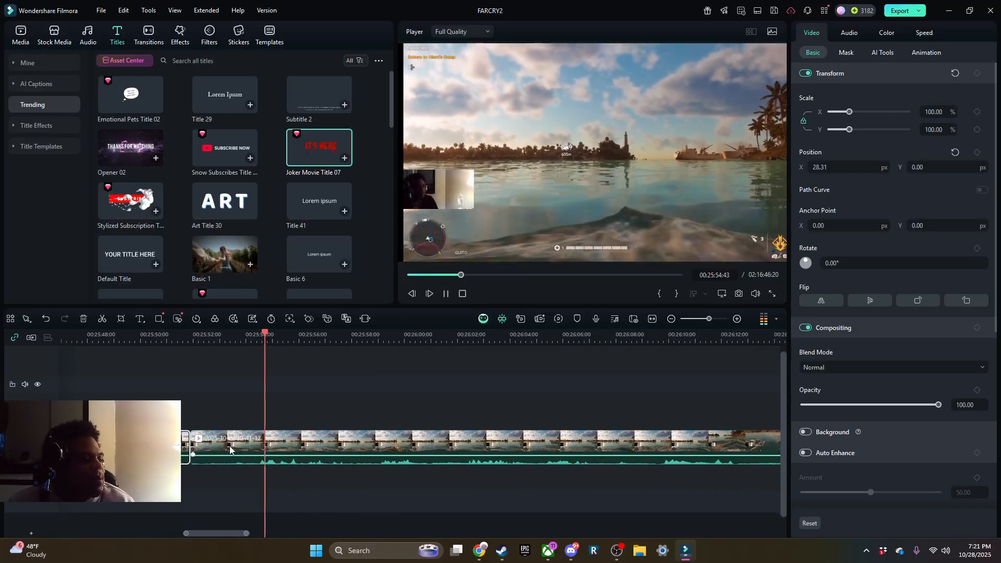
Trim about 10 seconds off the start of the following long clip and play the join.
left_click(229, 450)
left_click_drag(377, 339, 456, 337)
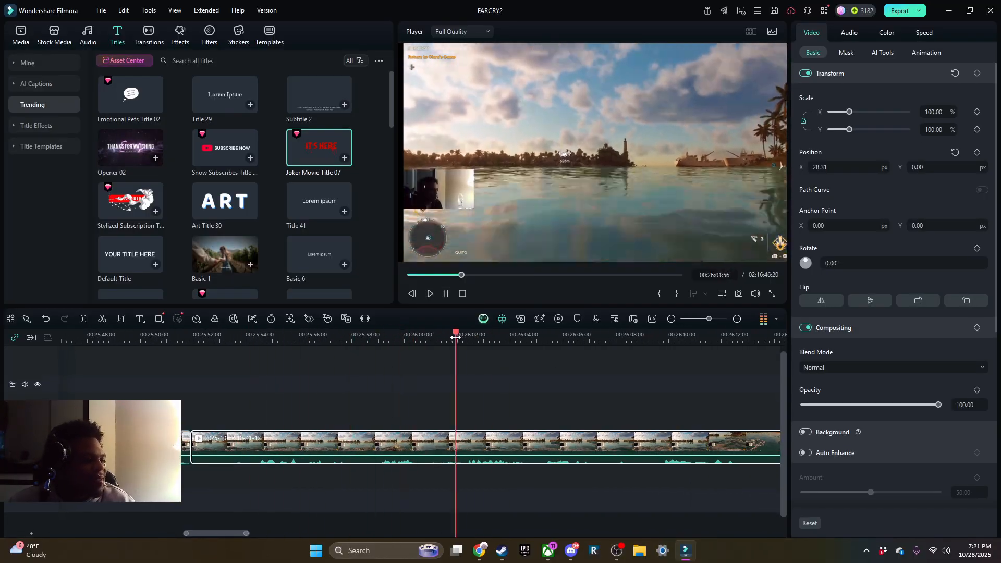
left_click_drag(191, 448, 456, 448)
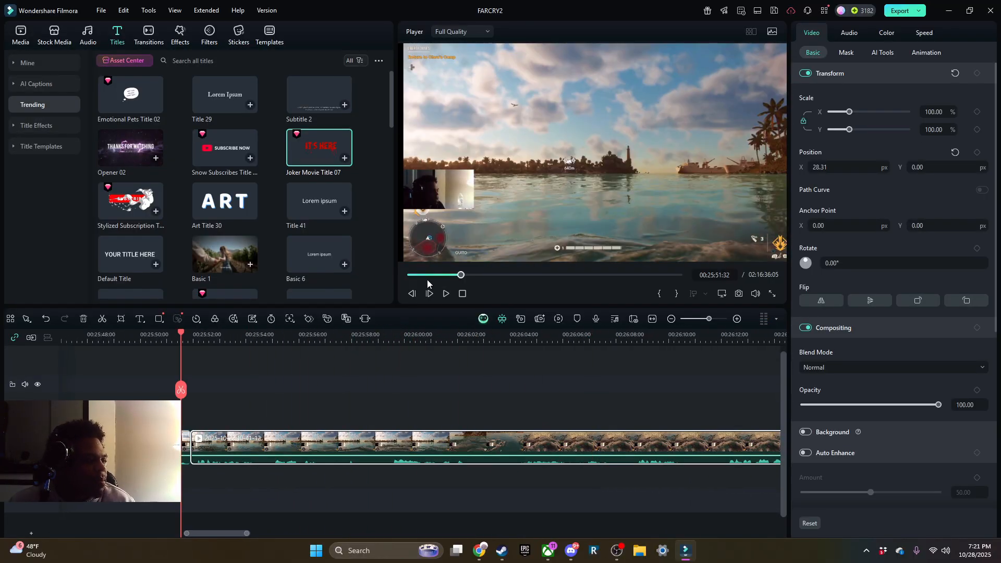
left_click(446, 294)
Split the clip at about 00:25:57 and trim about 22 seconds in total off the start of the second part.
left_click_drag(303, 338, 321, 360)
left_click(322, 389)
left_click(416, 341)
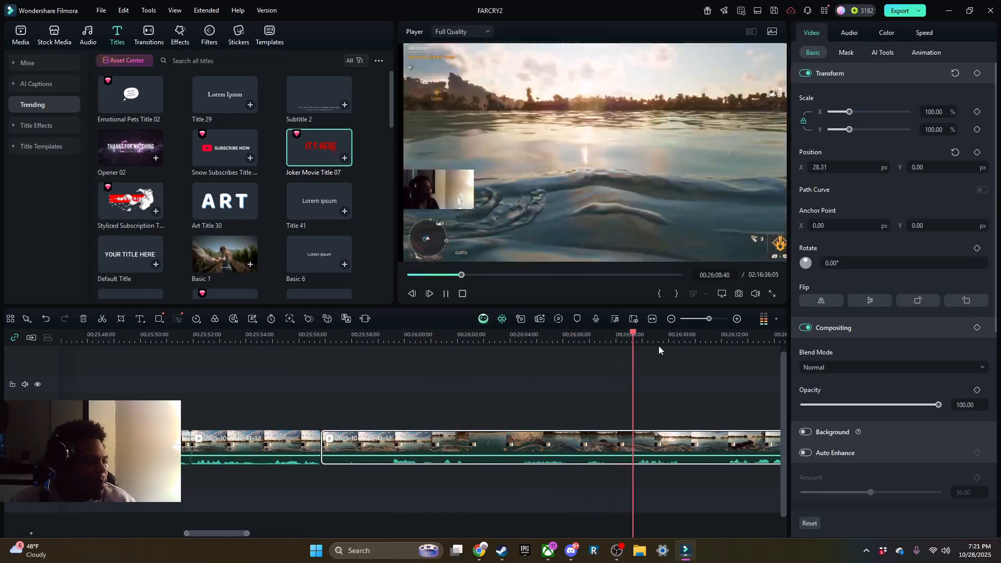
left_click_drag(322, 448, 723, 453)
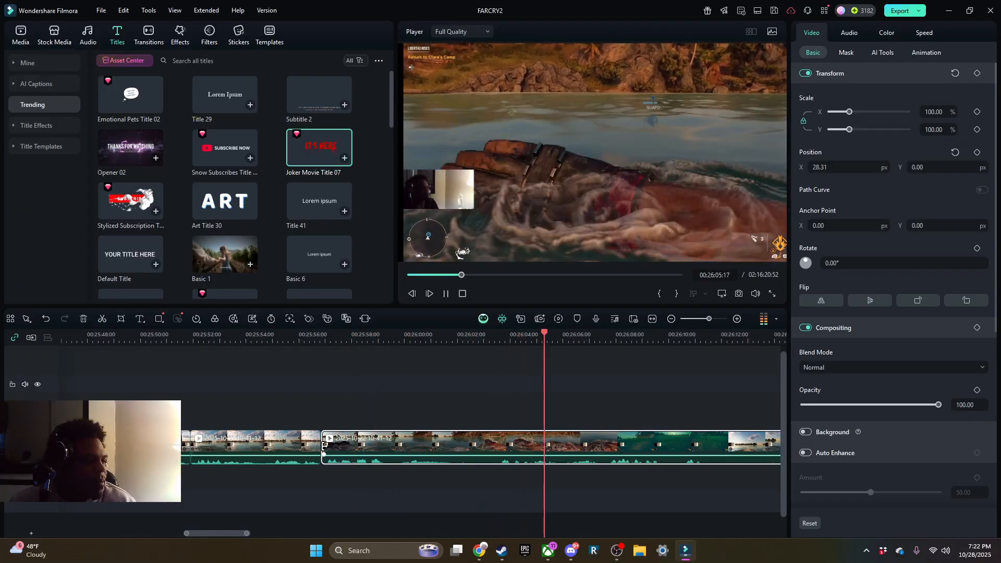
left_click_drag(323, 445, 499, 448)
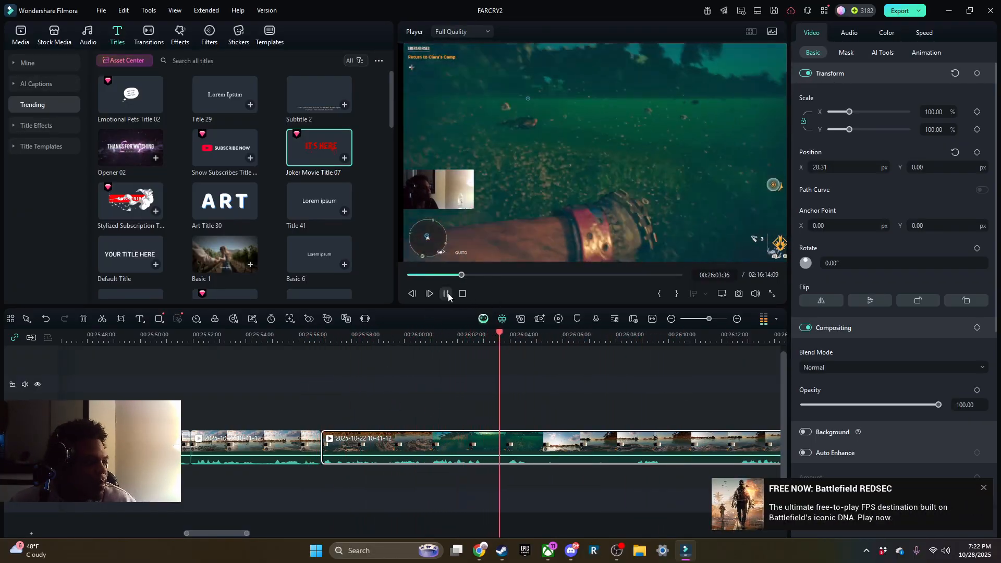
Split the clip at about 00:26:03, trim about 4.5 seconds off the start of the second part, and play the result.
left_click(445, 294)
left_click(483, 336)
left_click(483, 391)
left_click_drag(485, 447, 602, 513)
left_click(446, 293)
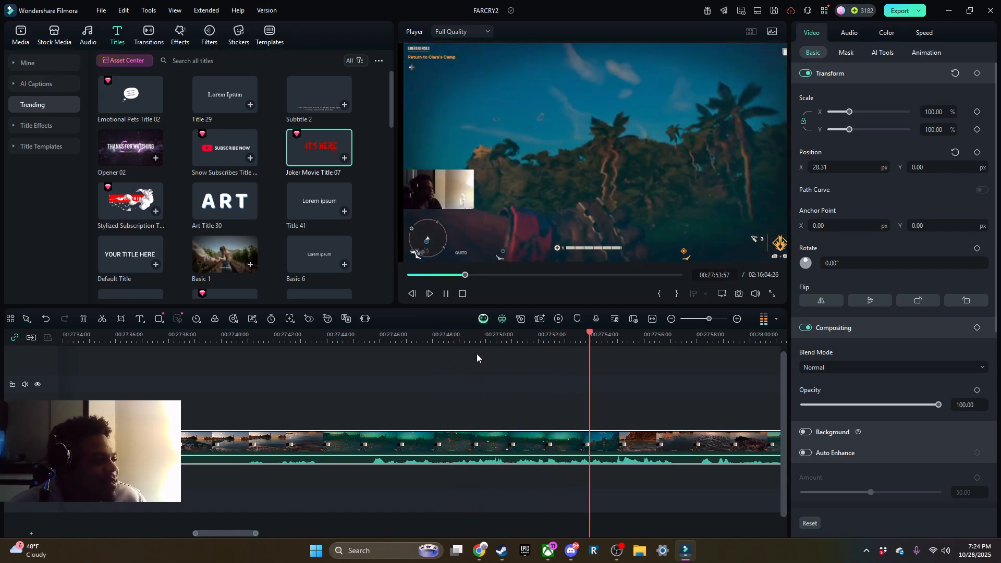
Split the clip at about 00:27:57 and at 00:27:40:50, and trim the start of the middle part.
left_click(672, 392)
left_click(200, 339)
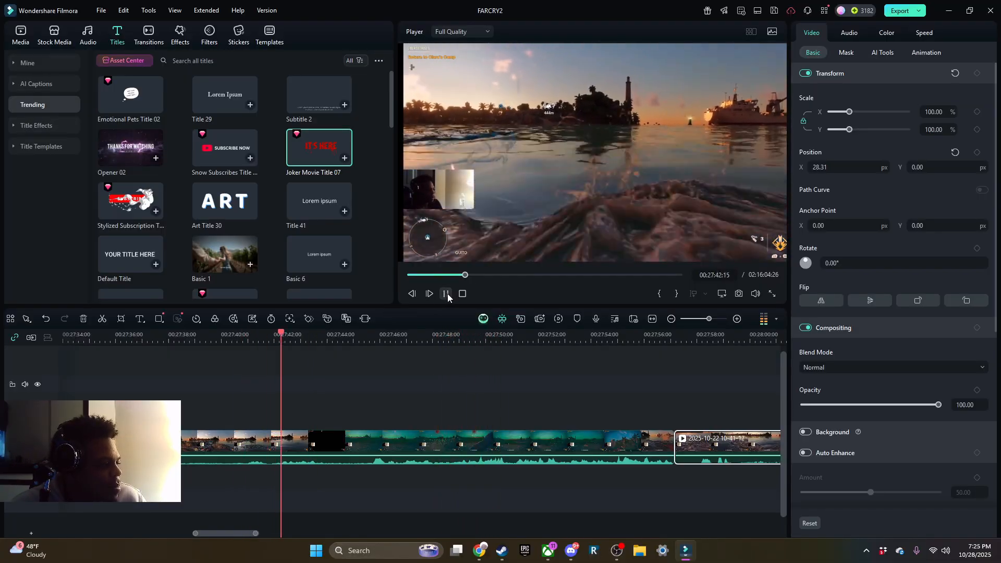
left_click(159, 336)
left_click(446, 294)
left_click(244, 391)
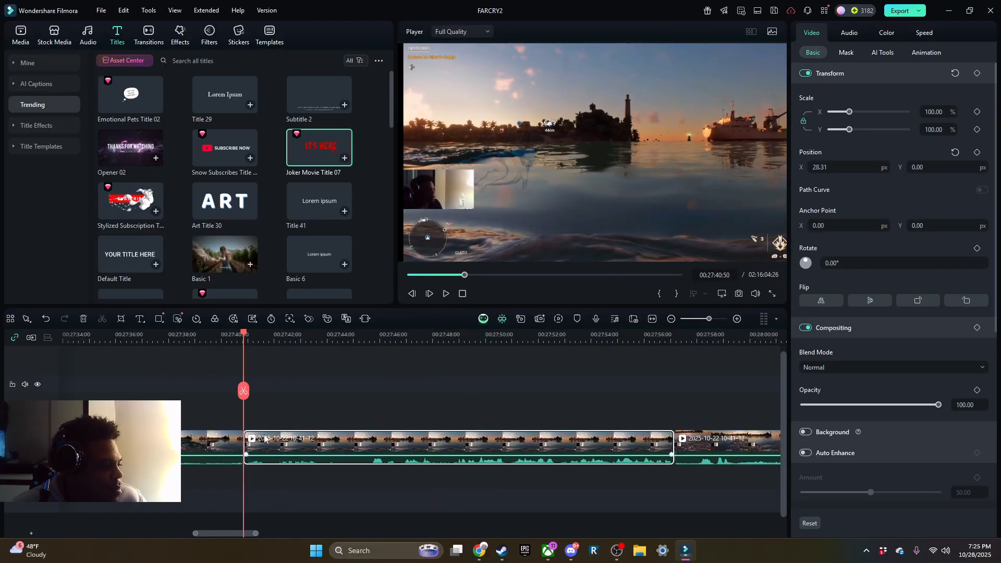
left_click_drag(241, 438, 555, 441)
Split the earlier footage at about 00:27:10:30, where the underwater scene begins.
scroll(364, 391, "up", 3)
left_click(250, 337)
left_click(251, 391)
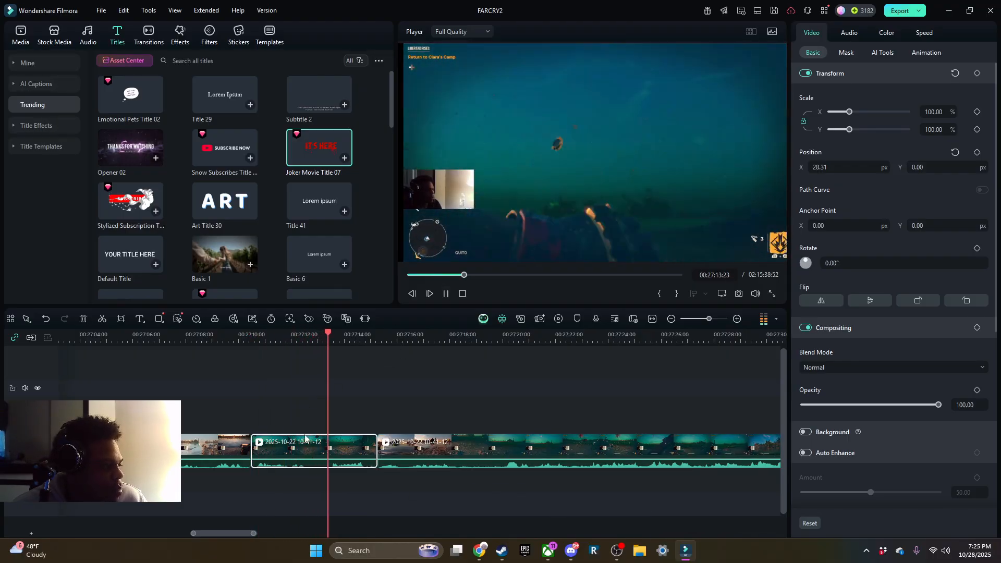
right_click(315, 437)
Review the earlier footage, split it at 00:26:49:20, and trim about 1.5 seconds off the start of the second part.
left_click_drag(159, 408, 418, 397)
left_click(123, 336)
left_click_drag(156, 396, 408, 402)
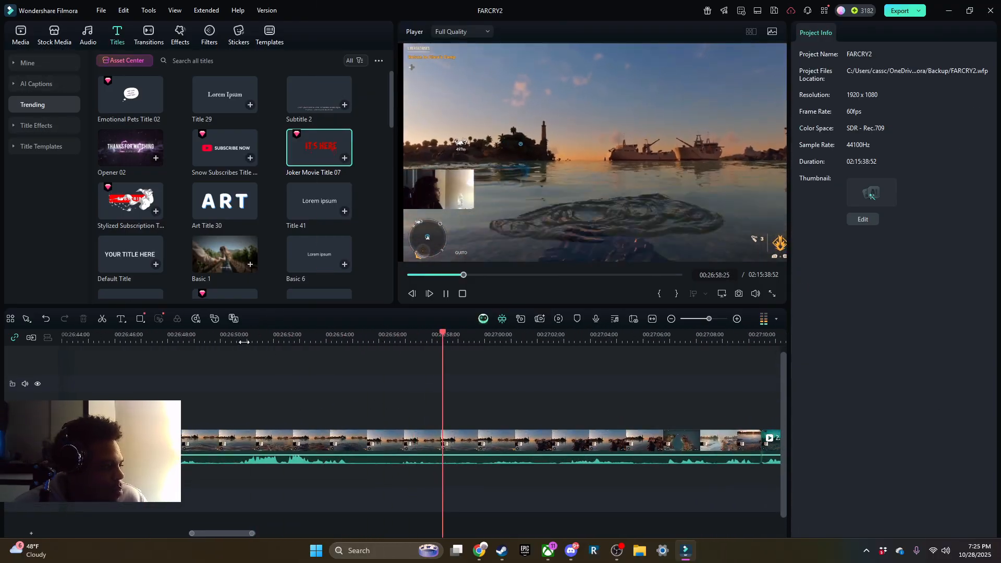
left_click(244, 339)
left_click_drag(140, 386, 453, 375)
left_click(123, 336)
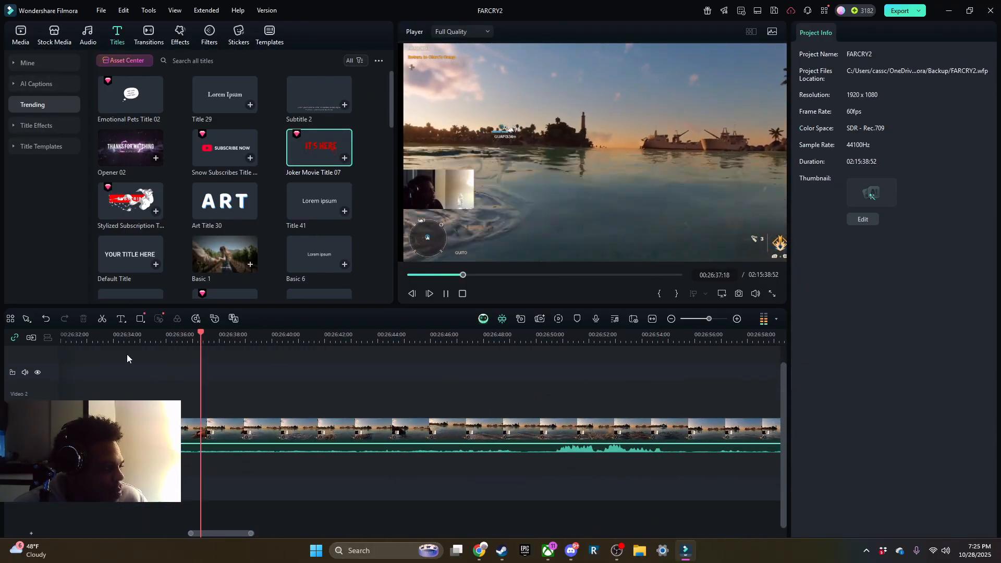
left_click(341, 336)
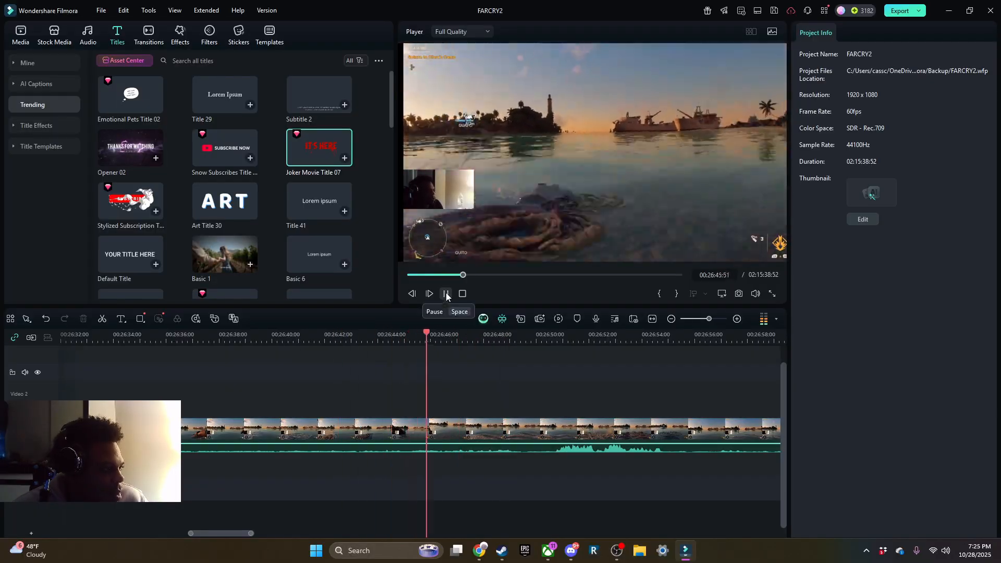
left_click(447, 294)
left_click(518, 390)
left_click_drag(520, 432, 557, 433)
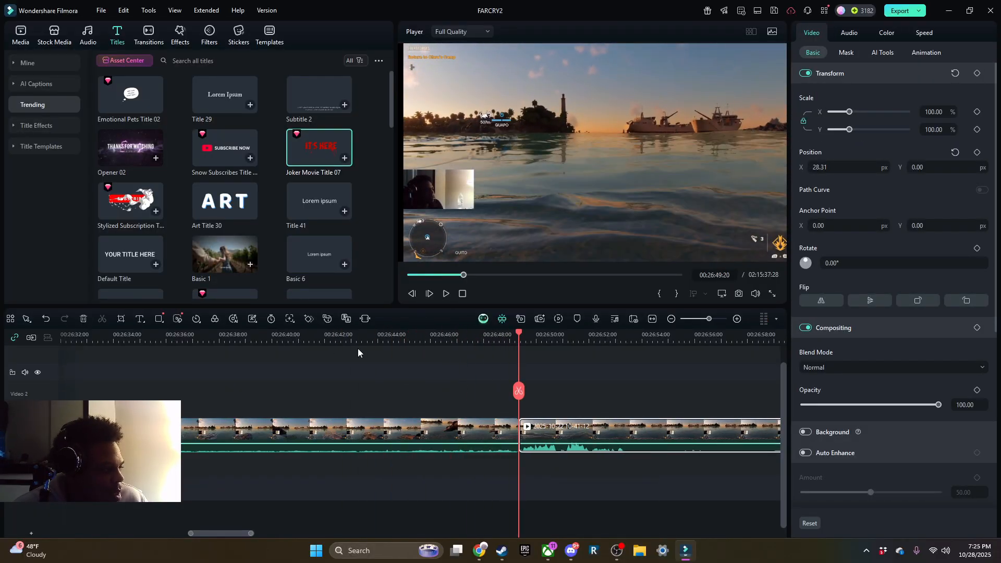
Split the clip at 00:26:36:44, trim about 7 seconds off the start of its second part, and cut the following clip at 00:26:46:32.
left_click(162, 336)
left_click(186, 391)
left_click_drag(187, 432, 376, 433)
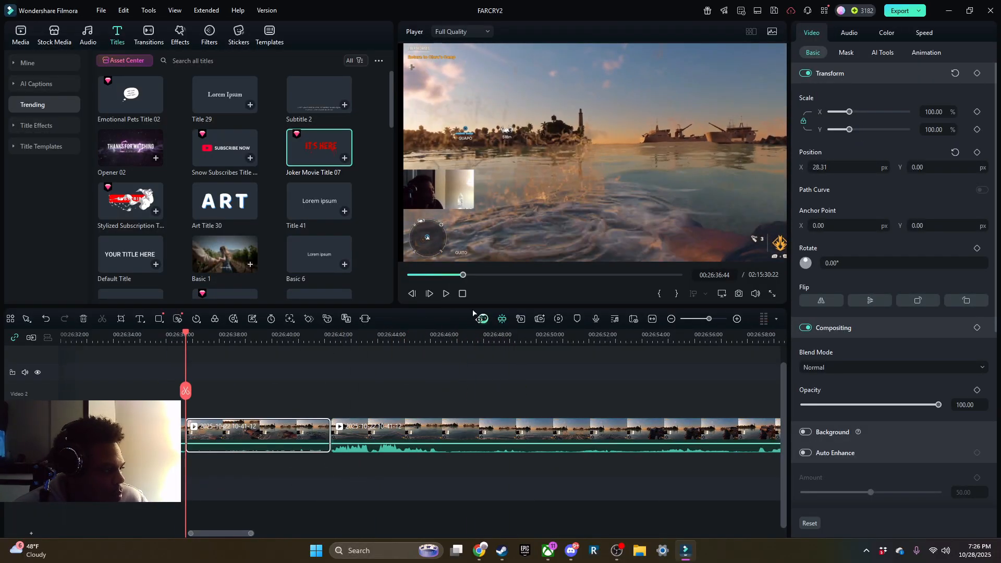
left_click(445, 294)
left_click_drag(247, 361, 483, 362)
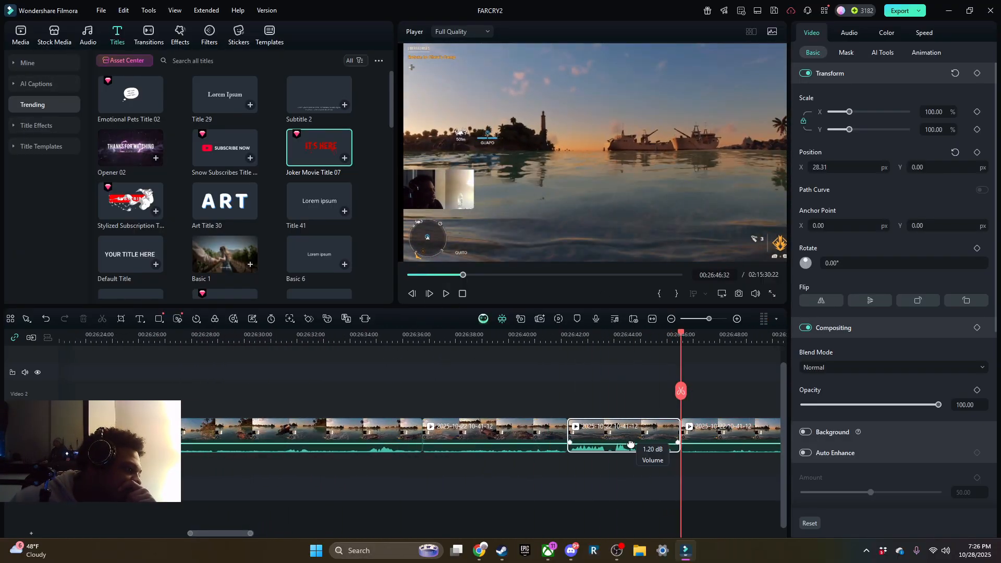
Trim about 13 seconds off the end of the clip before the 00:26:36:44 cut.
left_click(550, 336)
left_click(158, 344)
left_click(336, 335)
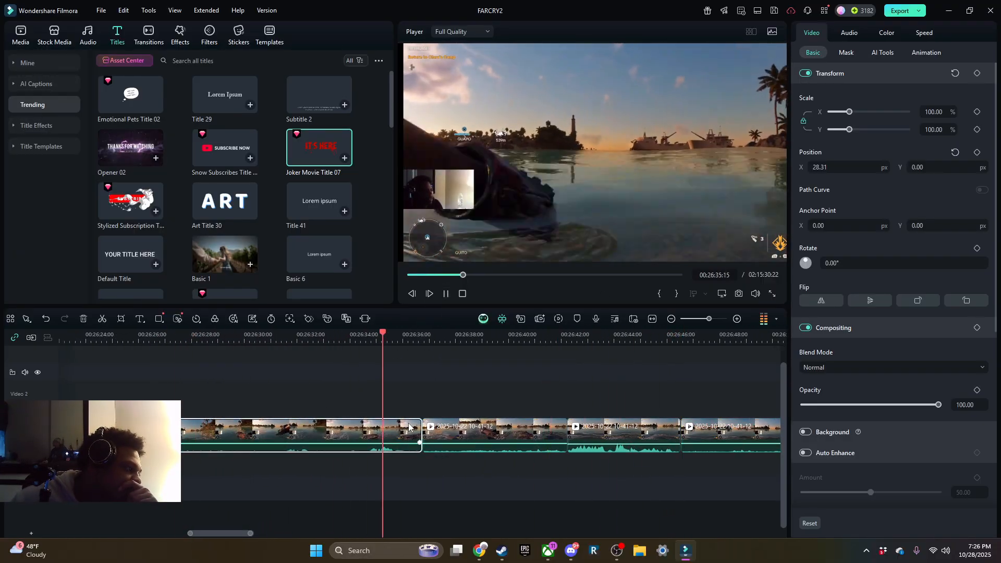
left_click_drag(420, 439, 85, 439)
Review the same clip around 00:26:18 and trim about 15 more seconds off its end.
left_click_drag(153, 399, 605, 400)
double_click(326, 435)
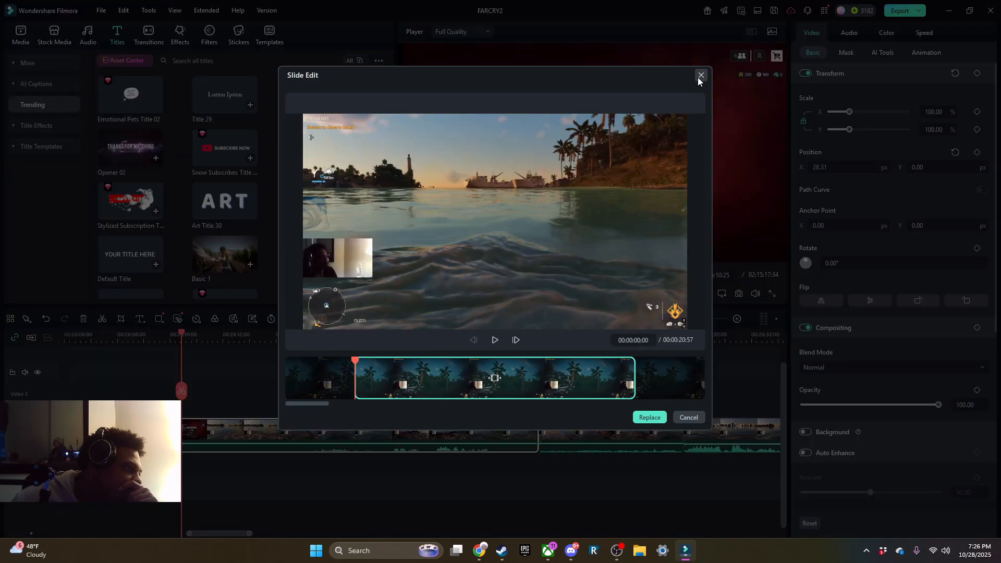
left_click(699, 76)
left_click(445, 294)
left_click(335, 333)
left_click_drag(337, 333, 385, 340)
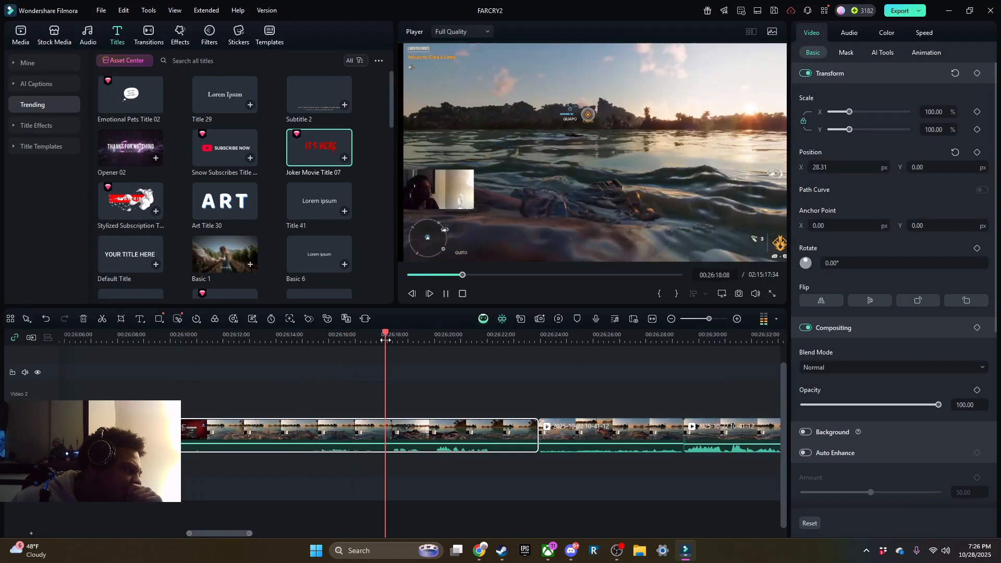
left_click_drag(535, 426, 148, 426)
Play the remaining 6-second piece of that clip and delete it.
left_click_drag(151, 388, 197, 387)
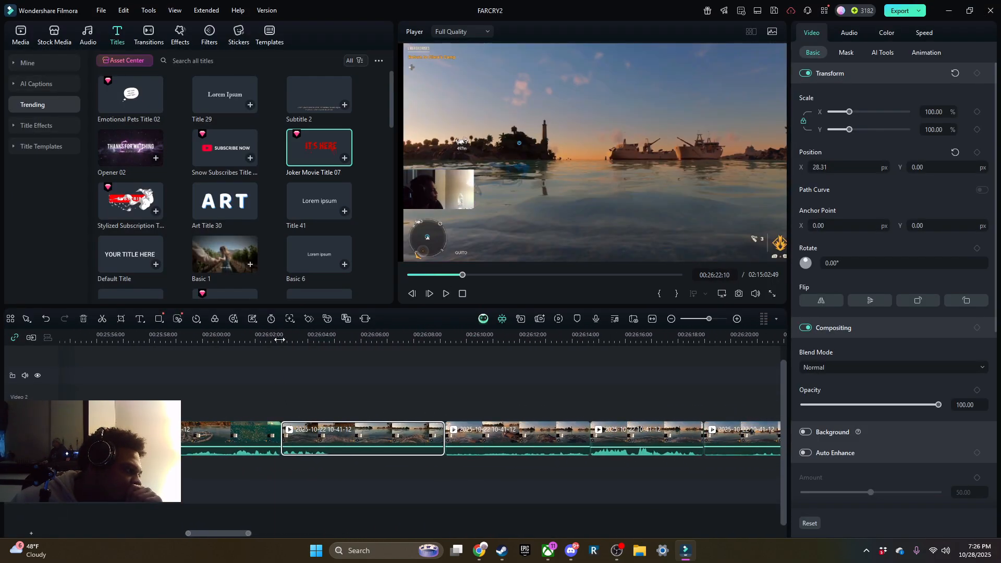
left_click(278, 338)
left_click(445, 293)
key("Delete")
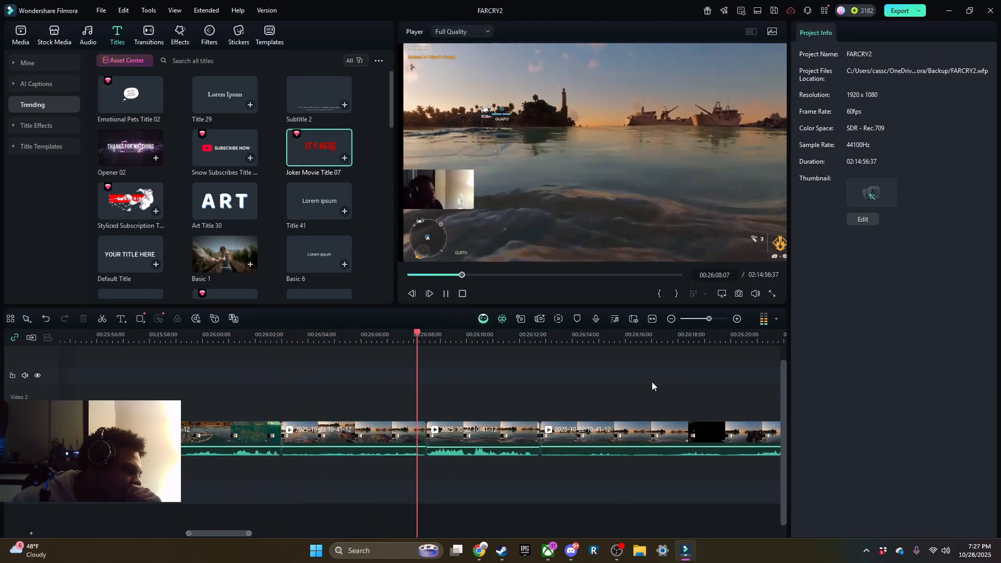
Trim about 10 seconds in total off the start of the clip beginning near 00:26:12:50 and play the join.
left_click_drag(225, 432, 327, 478)
key("space")
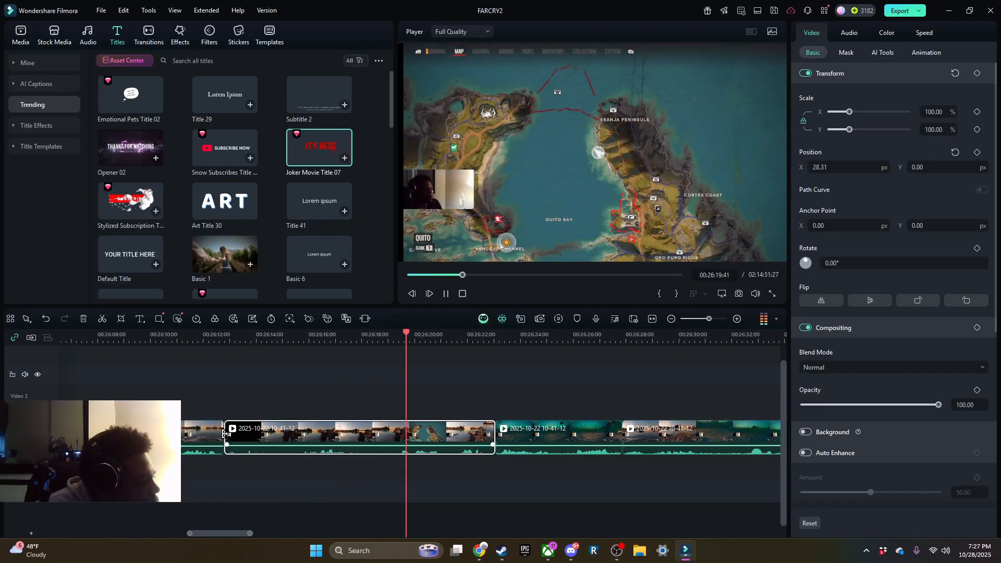
left_click_drag(225, 433, 321, 432)
left_click(209, 340)
left_click(445, 293)
Split the clip at about 00:26:14:40 and play the footage that follows.
left_click(274, 340)
left_click(273, 391)
left_click(445, 293)
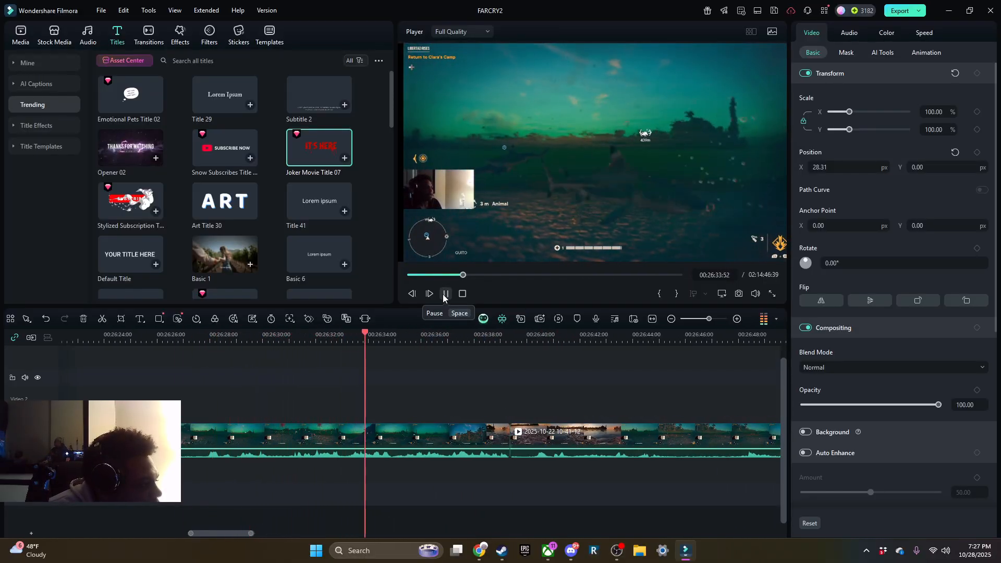
Split the underwater clip at about 00:26:34:50 and delete the roughly 4-second section up to the next cut.
left_click(391, 391)
left_click(445, 293)
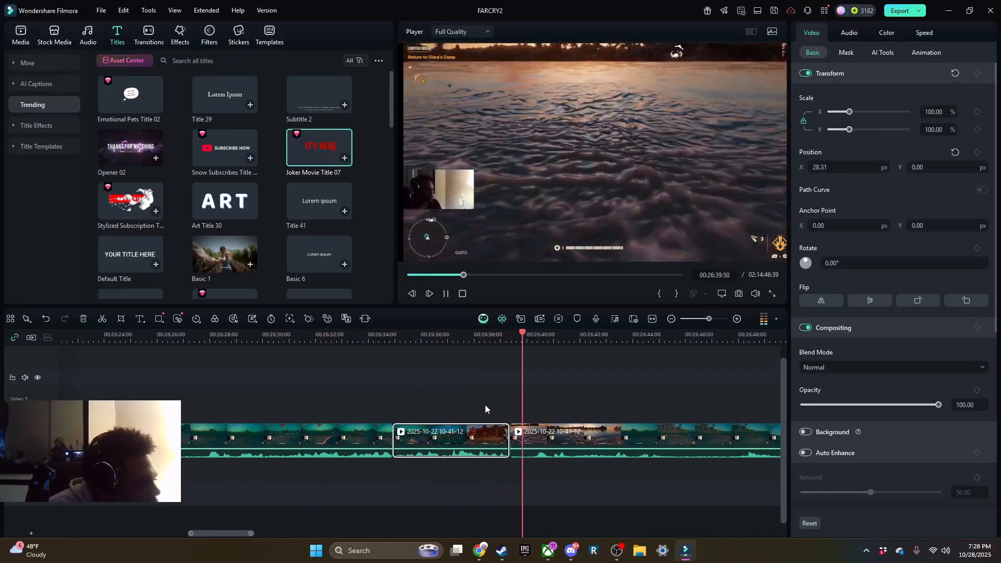
key("Delete")
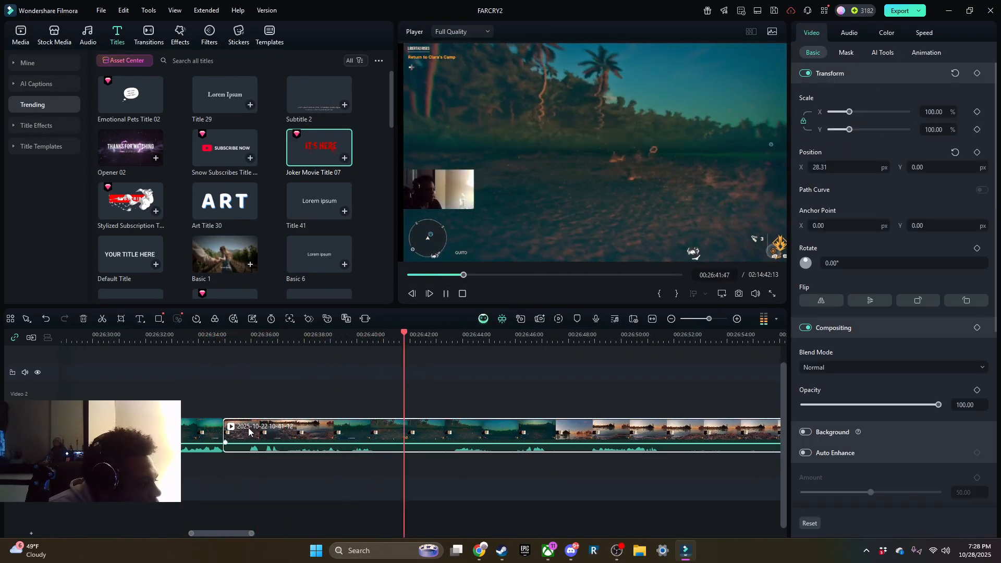
Trim about 4 seconds off the start of the following clip and split it at 00:26:36:46.
left_click_drag(224, 435, 290, 496)
left_click(219, 336)
left_click(445, 294)
left_click(272, 402)
left_click(273, 390)
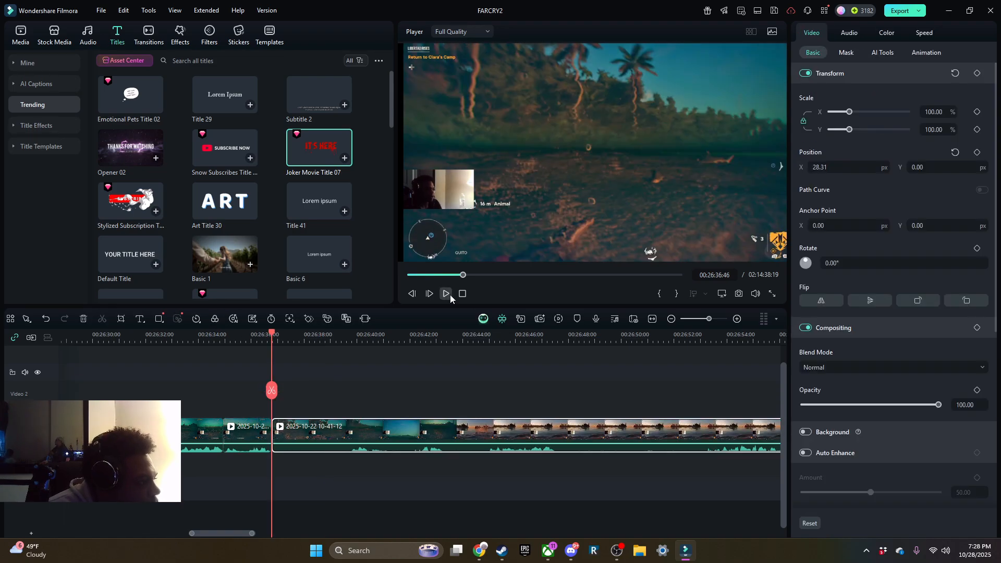
Trim about 4 seconds off the start of the clip beginning at 00:26:36:46 and split it at about 00:26:40:32.
left_click(446, 293)
left_click_drag(273, 438, 420, 514)
left_click(203, 336)
left_click(443, 294)
left_click(371, 390)
left_click(446, 294)
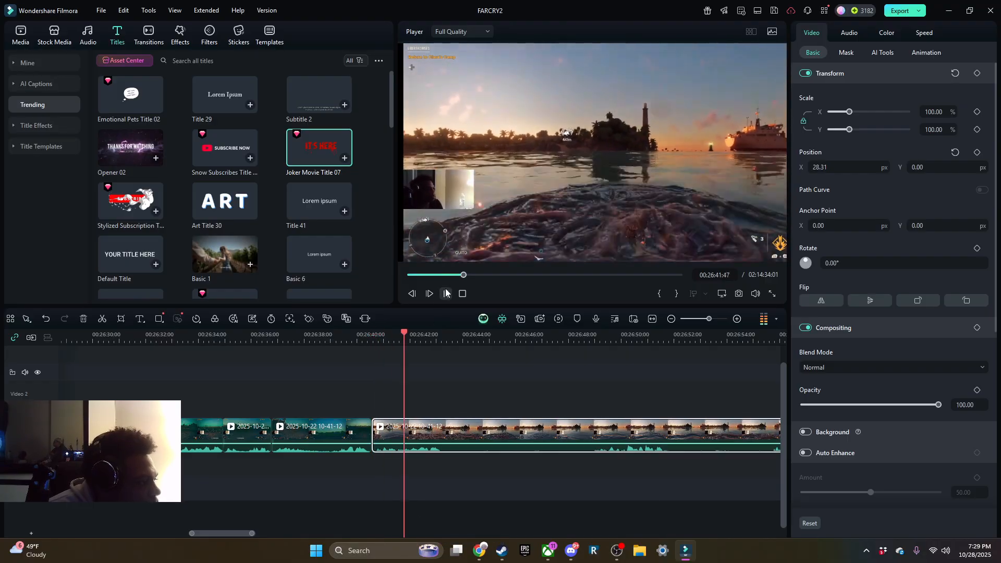
Split the clip at about 00:26:43:15 and trim about 5 seconds off the start of the part that follows.
left_click(442, 344)
left_click(443, 390)
left_click_drag(445, 437, 584, 458)
key("space")
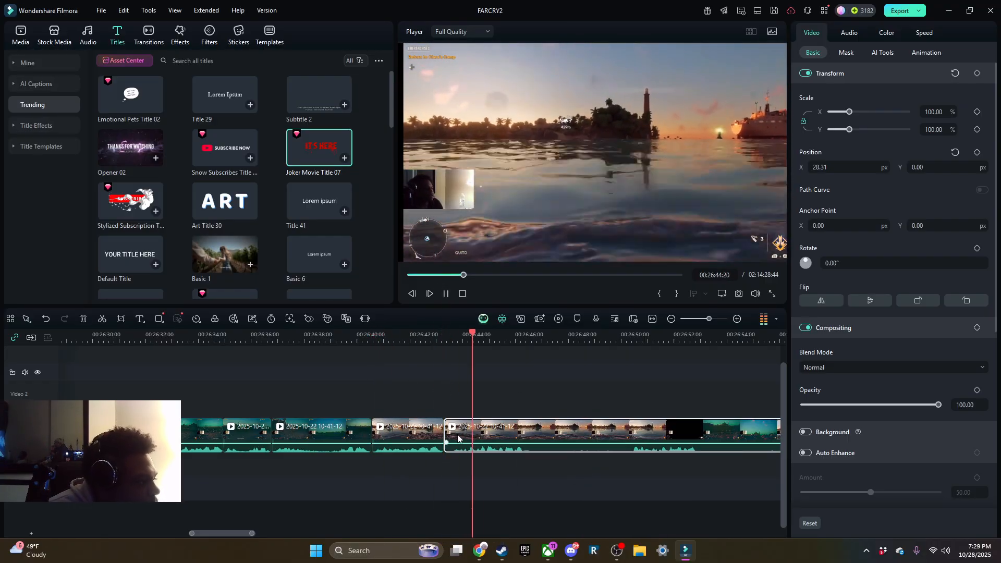
Split the clip at about 00:26:46:45 and trim about 1.5 seconds off the start of the part before that cut.
left_click(446, 293)
left_click(538, 390)
mouse_move(449, 437)
left_mouse_down()
mouse_move(468, 449)
mouse_move(451, 432)
left_mouse_up()
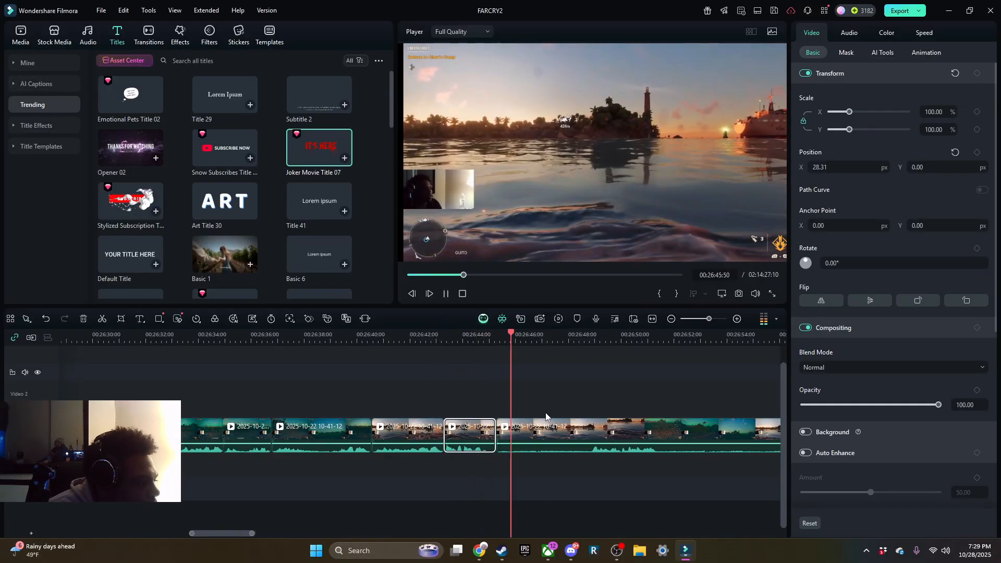
Split the short clip at about 00:26:43:41 and delete the roughly 24-frame section before the cut.
left_click_drag(545, 417, 354, 378)
left_click(305, 434)
left_click(214, 342)
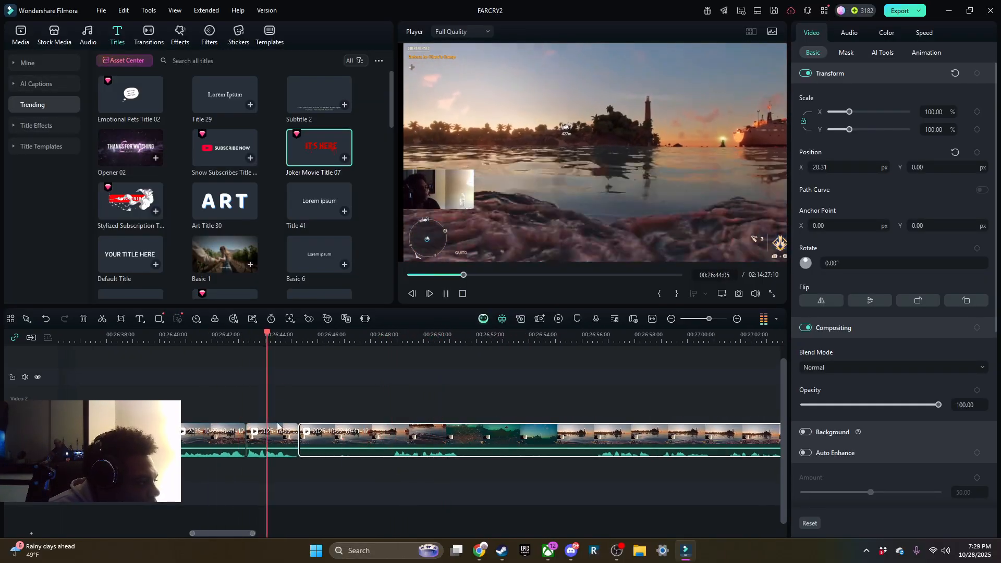
scroll(277, 423, "up", 4)
left_click(445, 293)
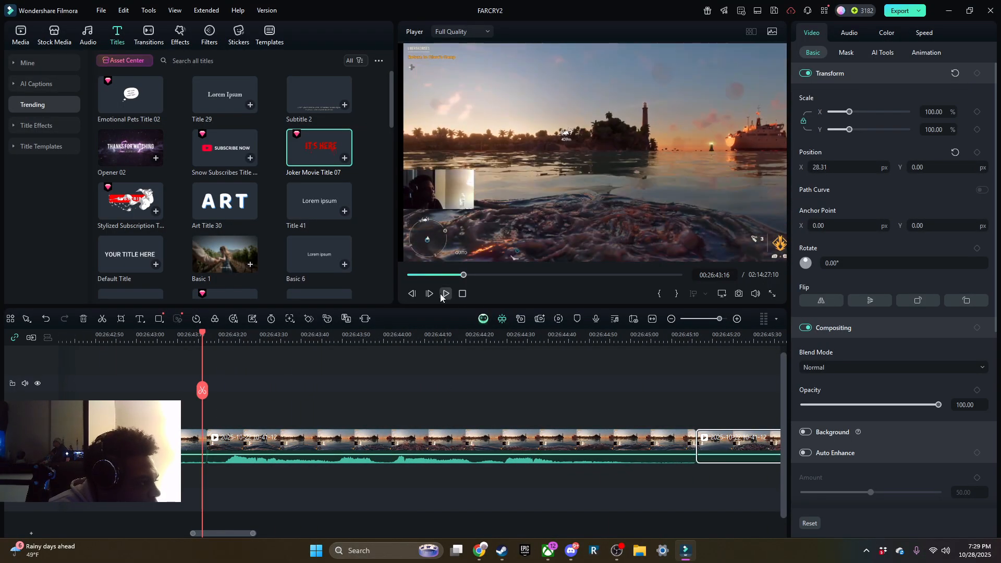
left_click(306, 390)
right_click(273, 441)
left_click(320, 65)
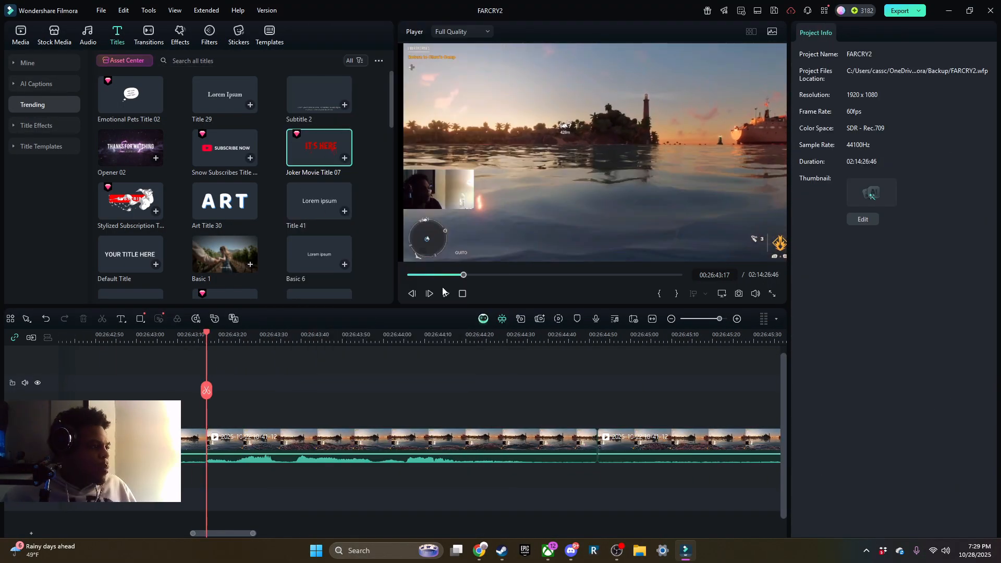
Trim about 21 seconds in total off the start of the clip beginning near 00:26:44:53 and play the join.
left_click(445, 293)
scroll(442, 321, "down", 4)
left_click(452, 342)
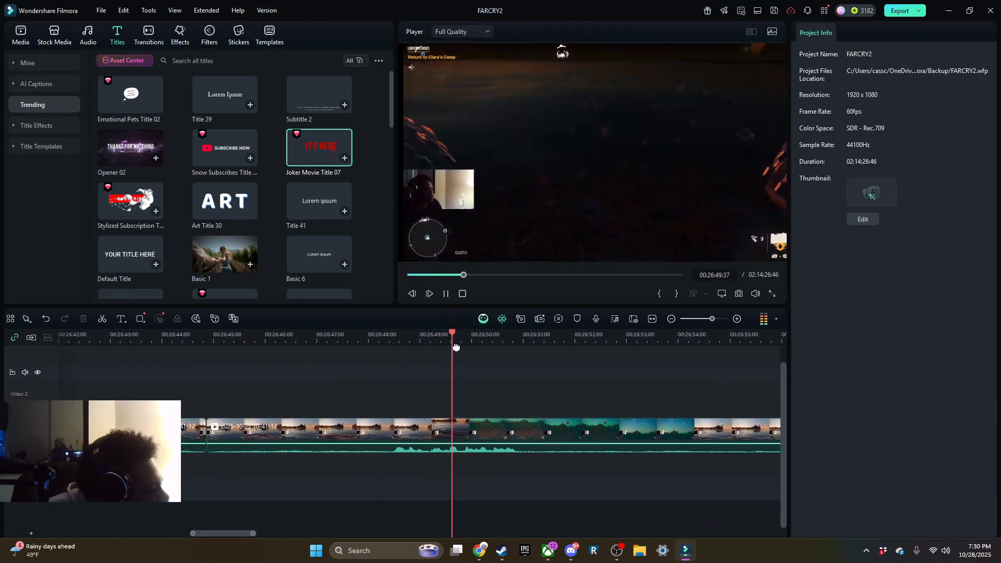
left_click_drag(196, 440, 749, 473)
left_click(221, 338)
left_click(445, 294)
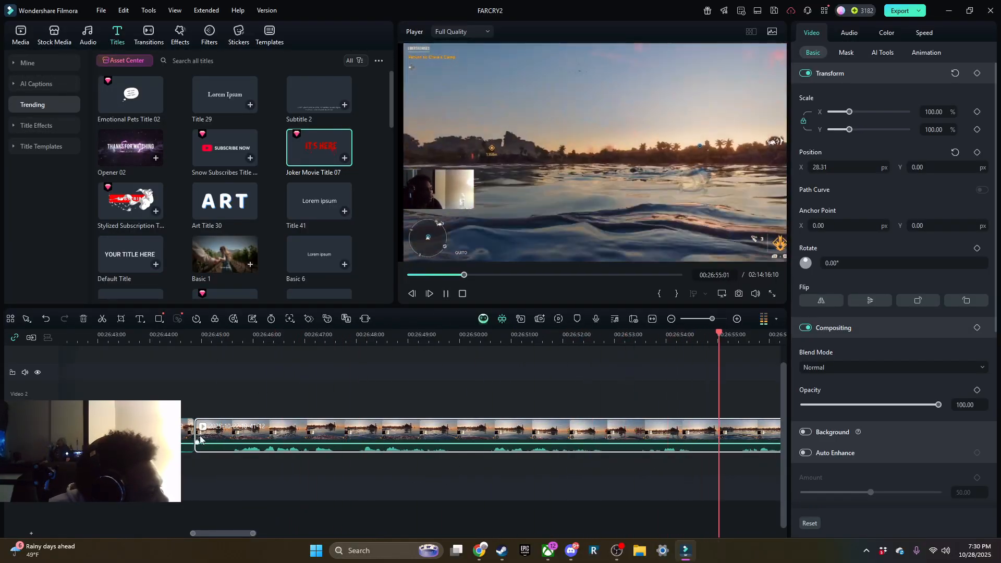
left_click_drag(197, 439, 727, 443)
left_click(213, 338)
left_click(445, 293)
Split the clip at about 00:26:47:00 and trim a little under 1 second off the start of the following part.
left_click(179, 339)
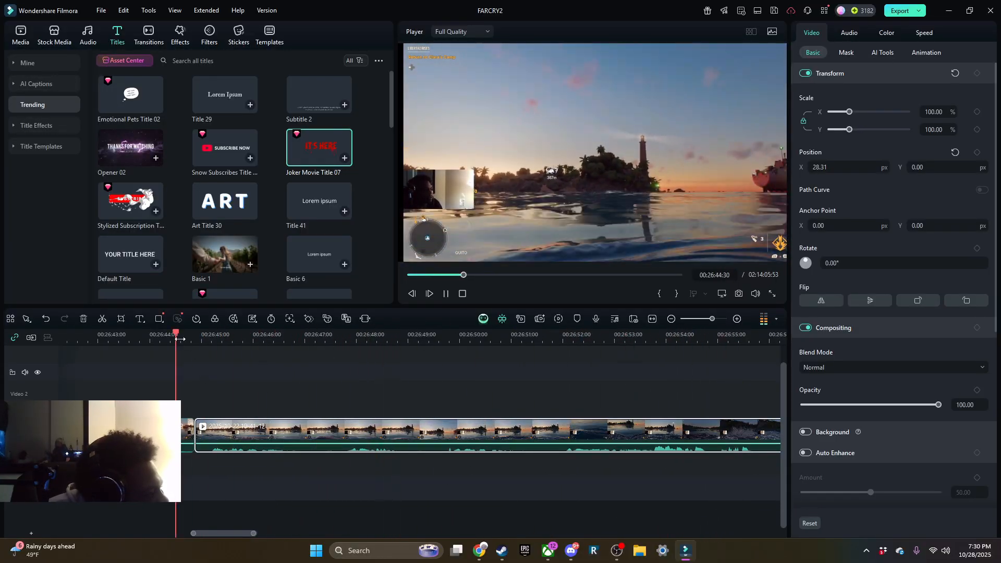
left_click(98, 338)
left_click(270, 345)
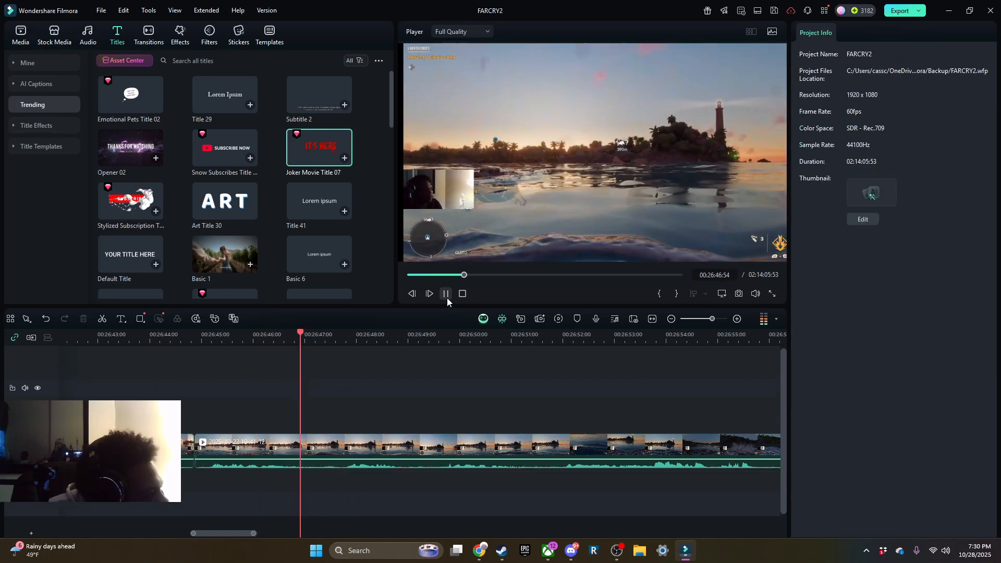
left_click(305, 391)
left_click_drag(305, 451, 350, 487)
left_click(445, 293)
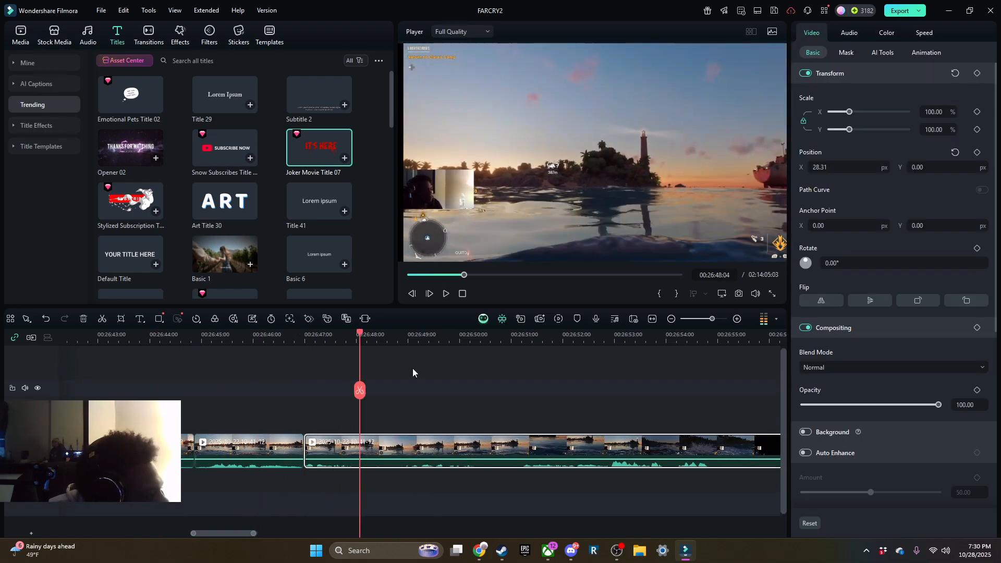
Split the clip at 00:26:48:04, trim about 3 seconds off the start of the following part and play it.
left_click(360, 390)
left_click_drag(361, 450, 417, 499)
left_click(446, 293)
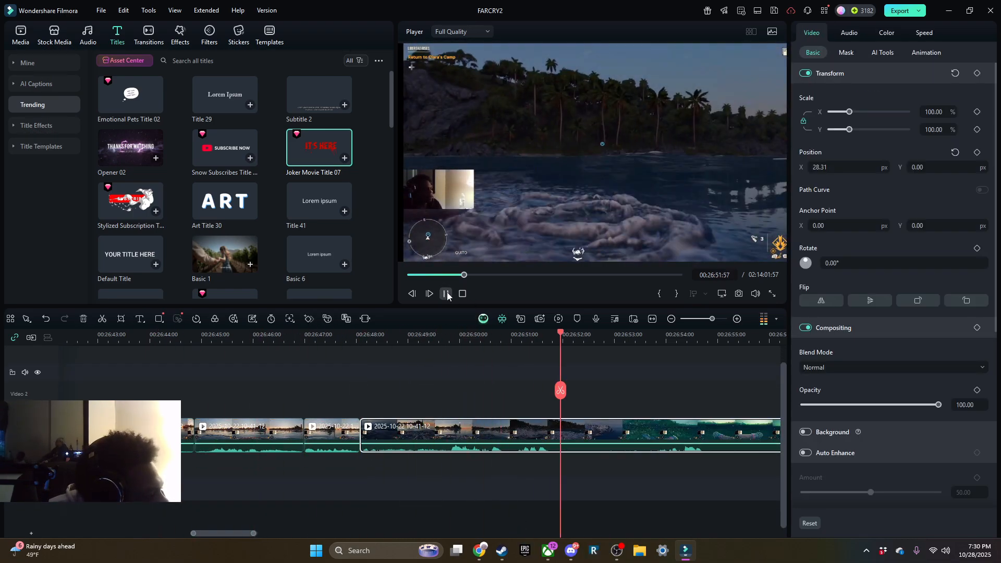
Split the clip at about 00:26:51:57 and trim about 14 seconds in total off the start of the following part.
left_click(558, 390)
key("space")
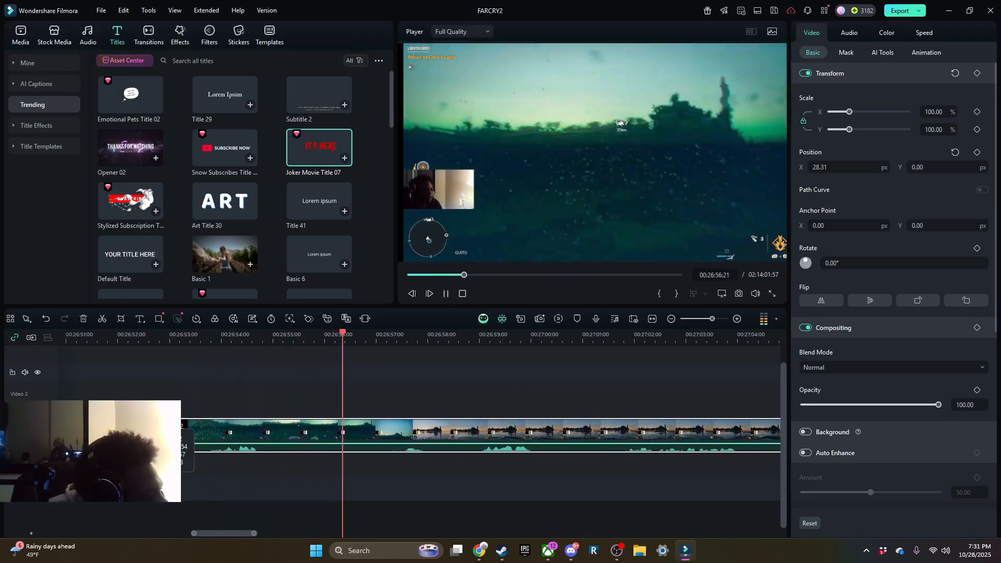
left_click_drag(112, 438, 699, 506)
left_click_drag(113, 438, 236, 469)
left_click(125, 337)
left_click(445, 293)
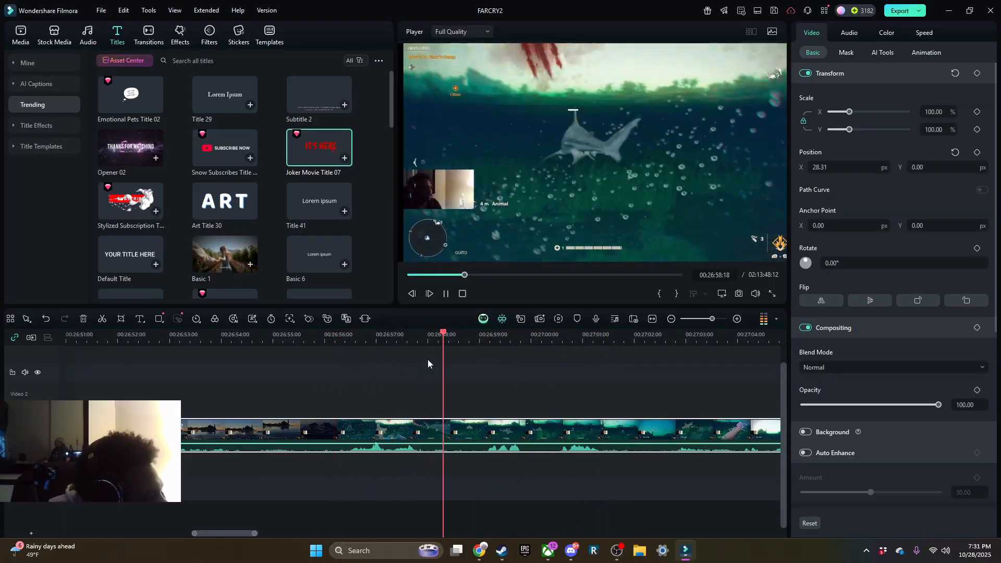
Replay the footage leading into the shark encounter and split the clip at about 00:26:59:09.
left_click(122, 332)
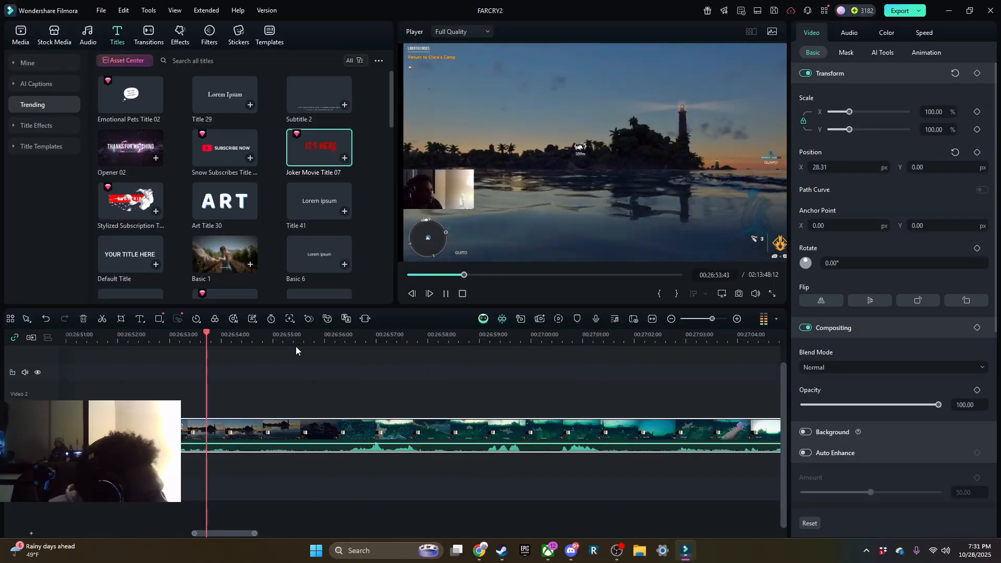
left_click(296, 347)
left_click(234, 438)
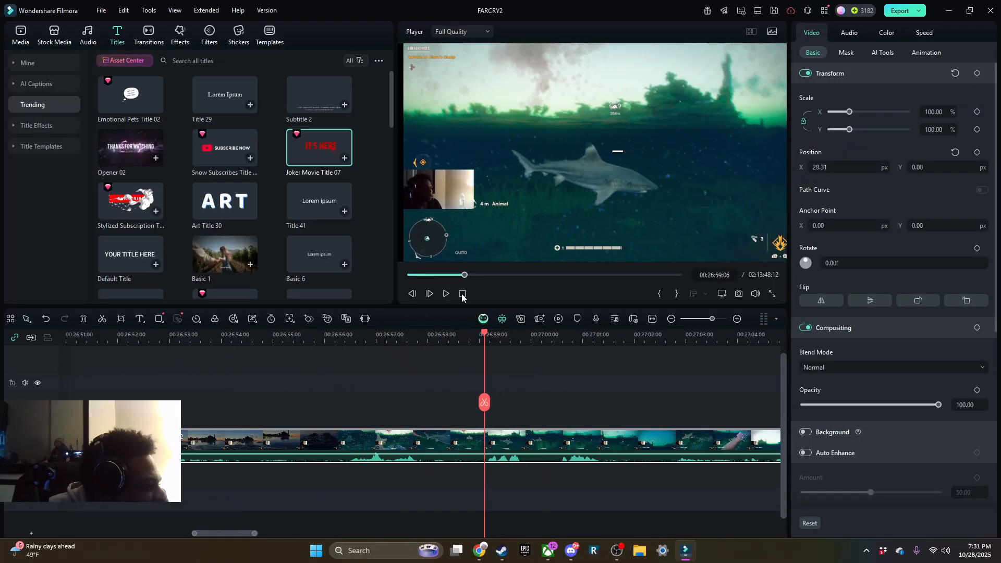
left_click(487, 397)
left_click(487, 401)
left_click(399, 339)
left_click(444, 294)
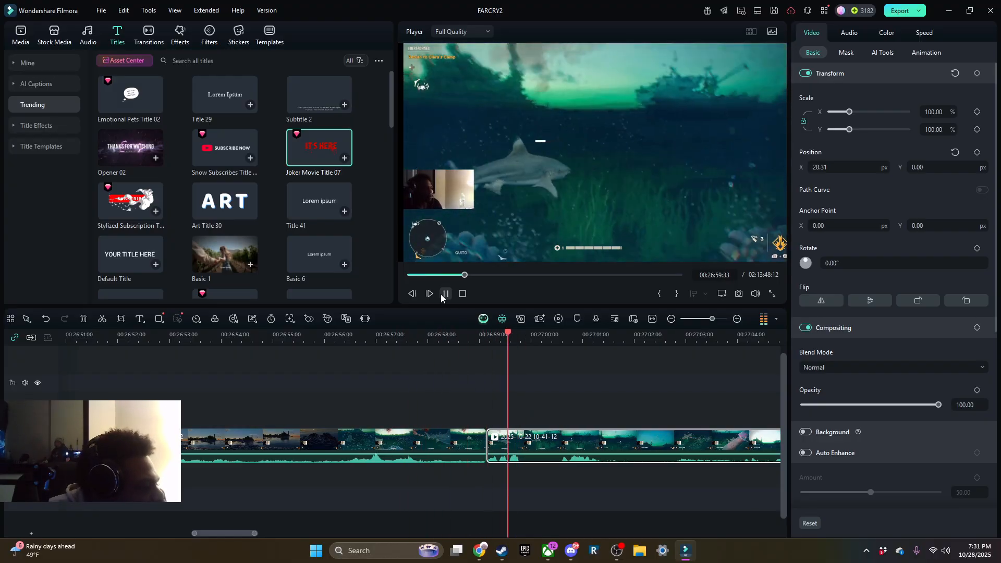
Trim about 5 seconds off the start of the clip beginning near 00:26:59:09 and play the join.
left_click_drag(745, 364, 405, 371)
left_click_drag(149, 452, 393, 524)
left_click(130, 336)
left_click(445, 293)
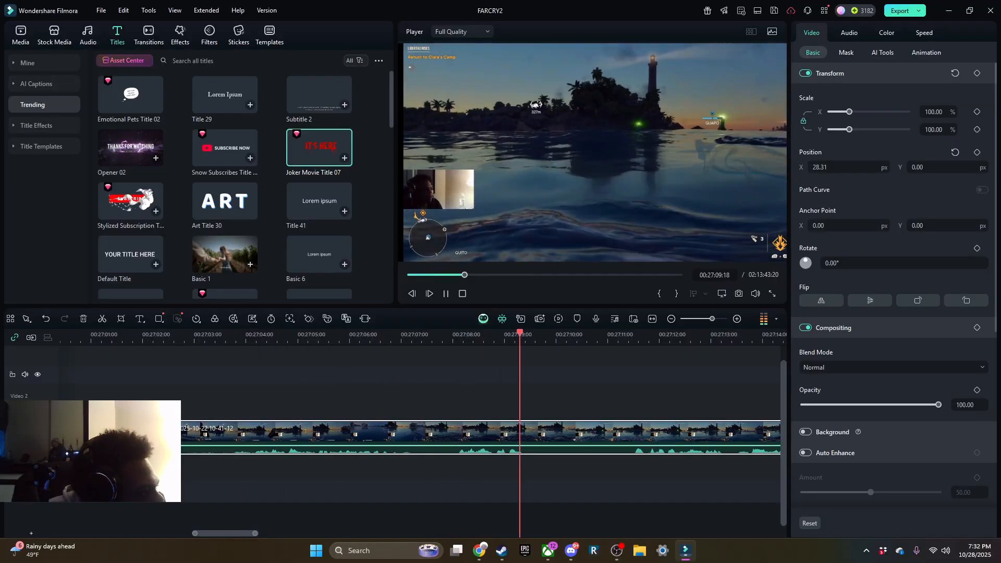
Trim about 34 seconds in total off the start of the clip beginning near 00:27:02:24, replaying the join between trims.
left_click_drag(163, 443, 734, 493)
left_click(163, 336)
key("space")
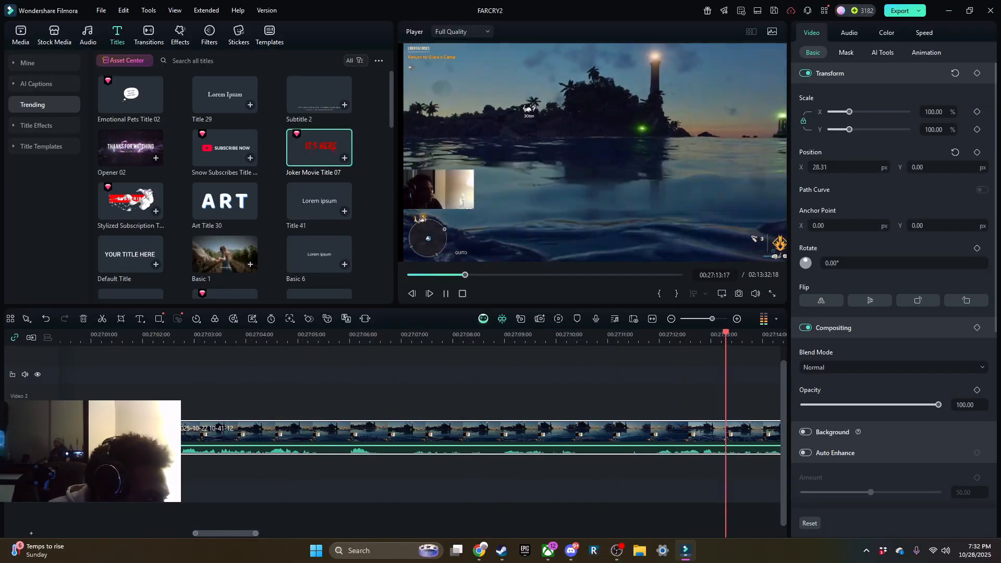
left_click_drag(162, 442, 647, 467)
left_click(164, 336)
left_click(446, 293)
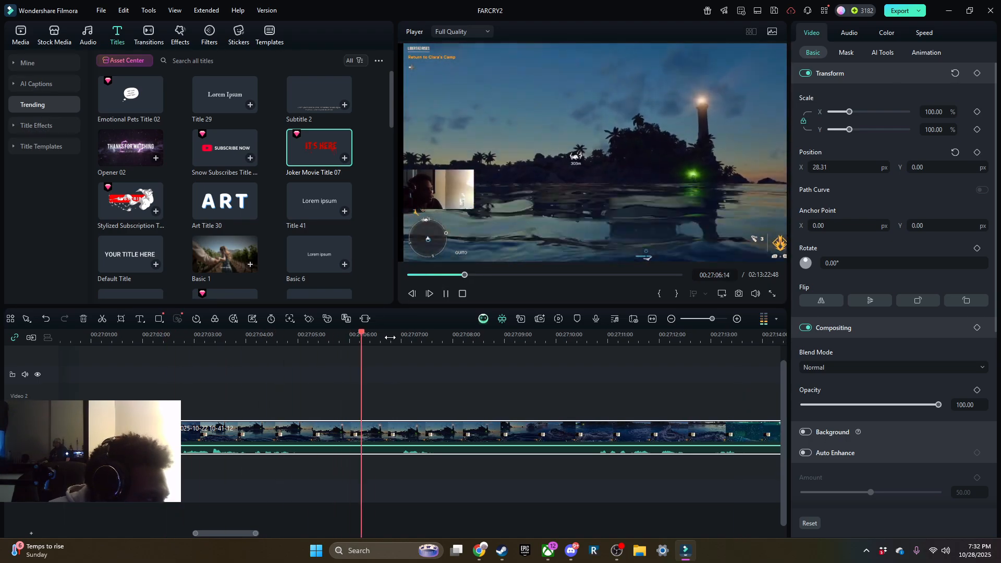
left_click_drag(181, 432, 729, 435)
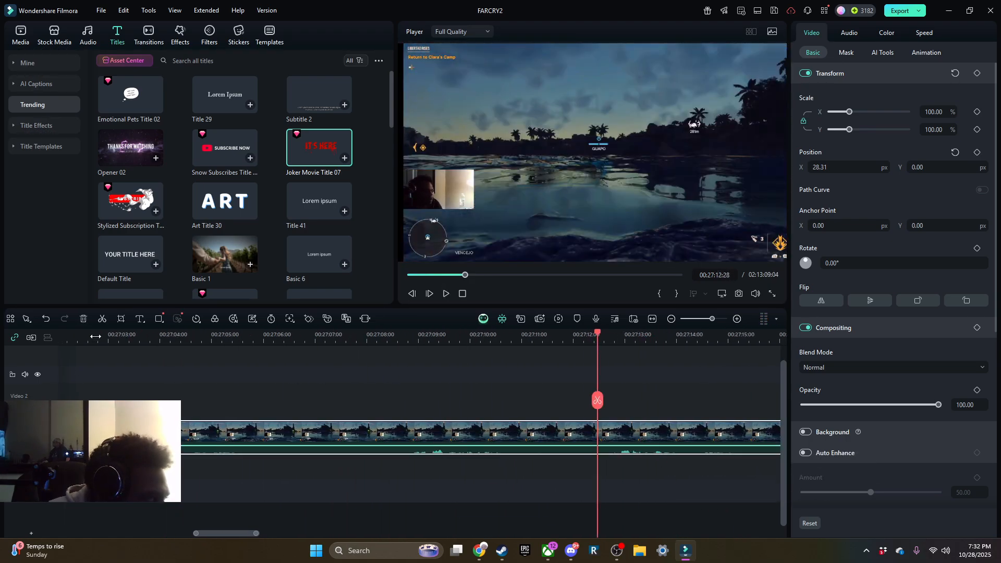
left_click(101, 336)
left_click(445, 294)
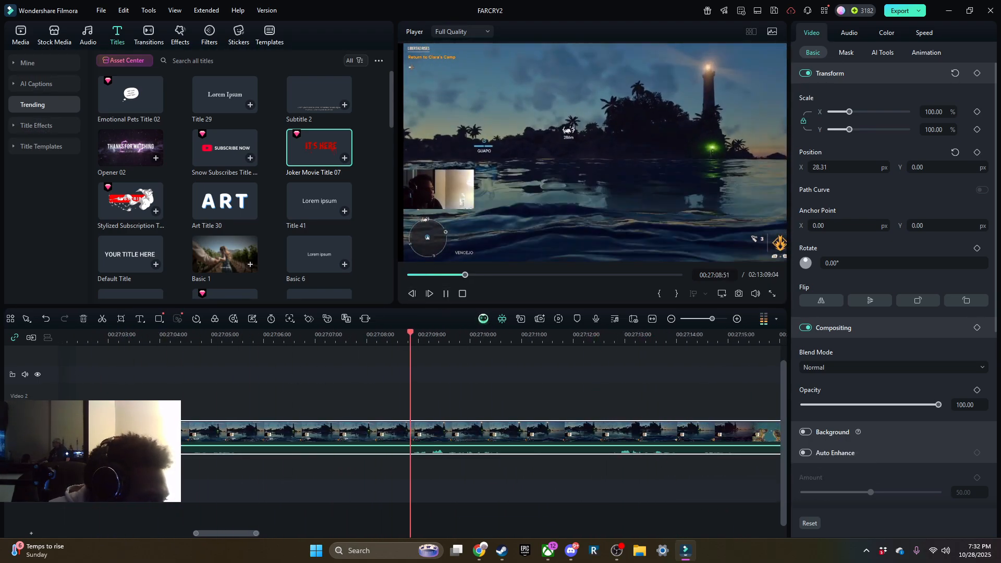
Trim about 29 more seconds off the start of the same clip and play the footage up to about 00:27:23:20.
left_click_drag(181, 443, 759, 499)
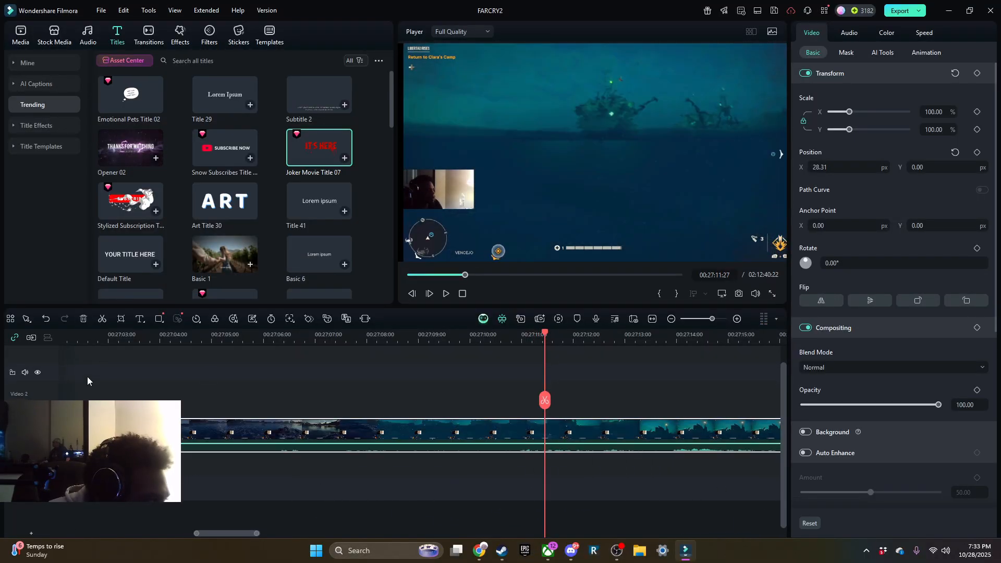
left_click(445, 293)
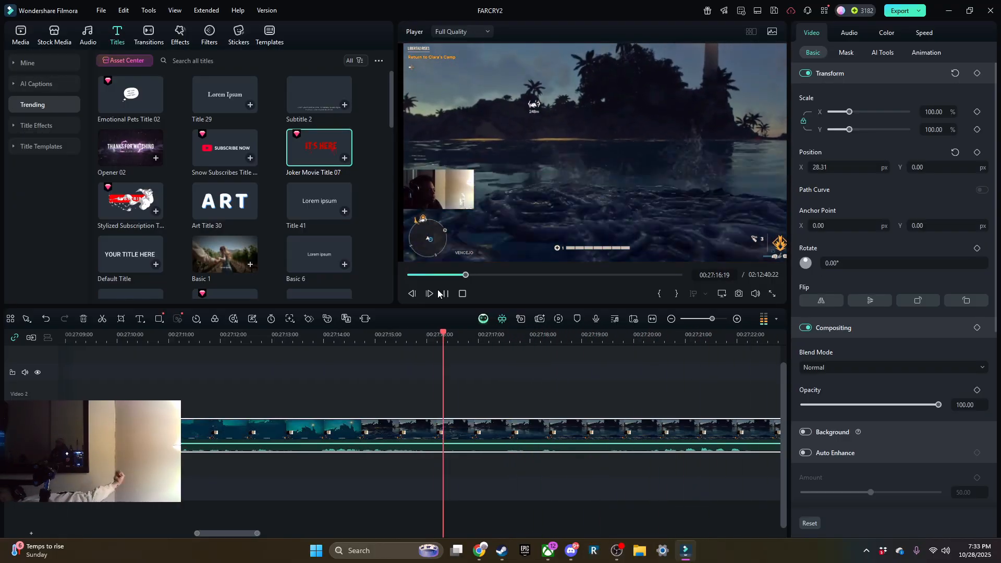
left_click(445, 293)
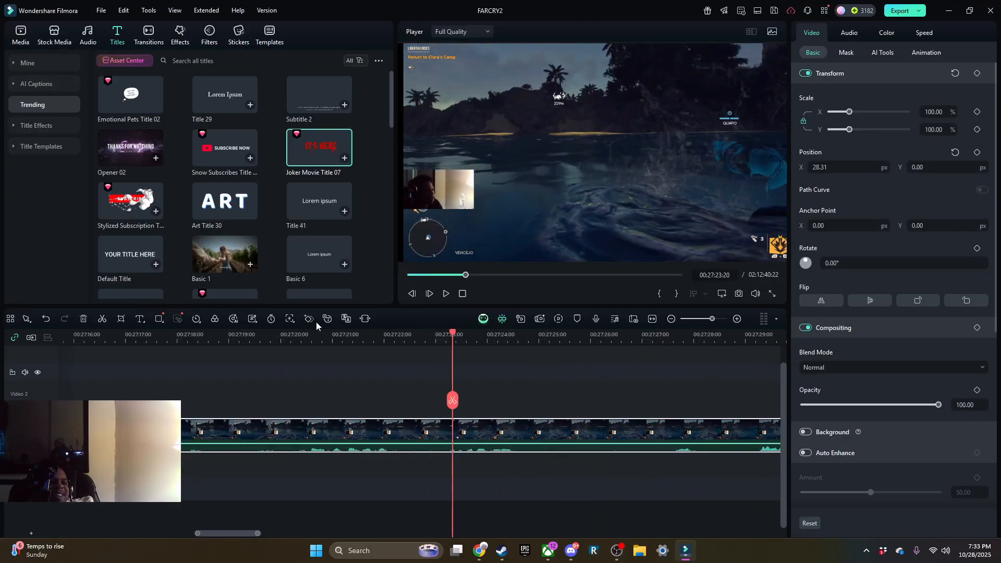
left_click(78, 337)
left_click(76, 339)
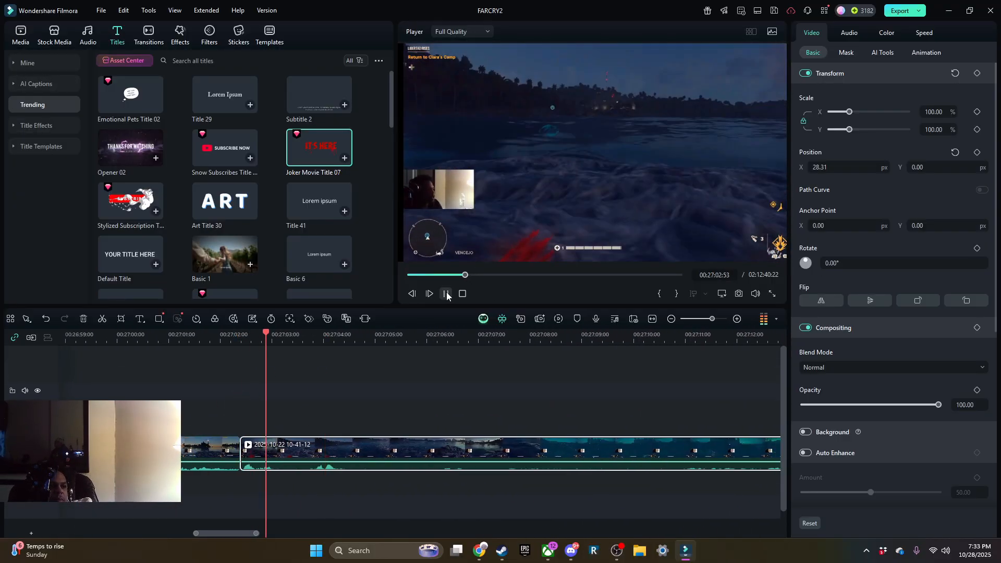
Cut about 27 more seconds in total from the start of the clip at 00:27:02:24, checking playback between trims.
left_click_drag(242, 459, 674, 458)
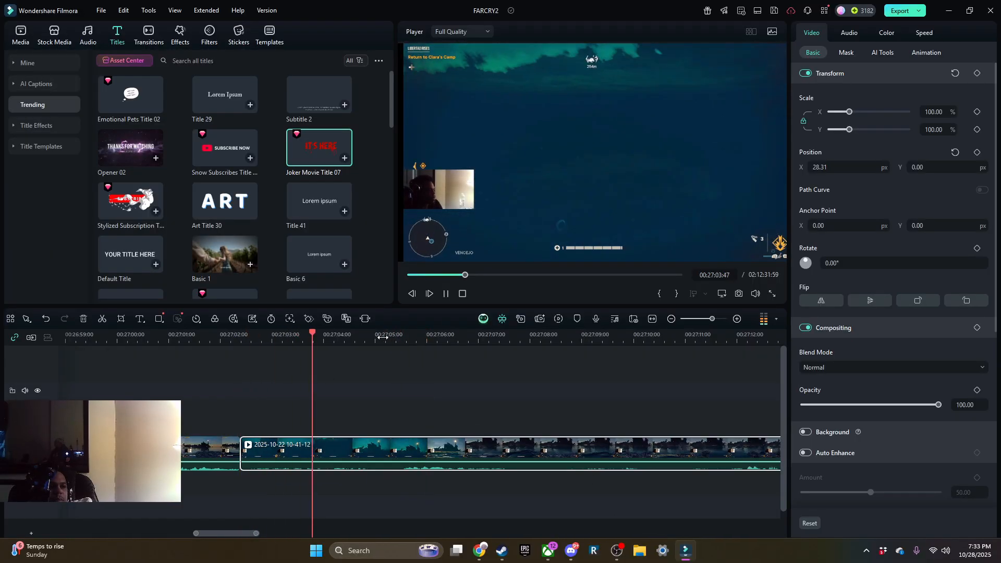
left_click_drag(241, 445, 749, 459)
left_click(219, 338)
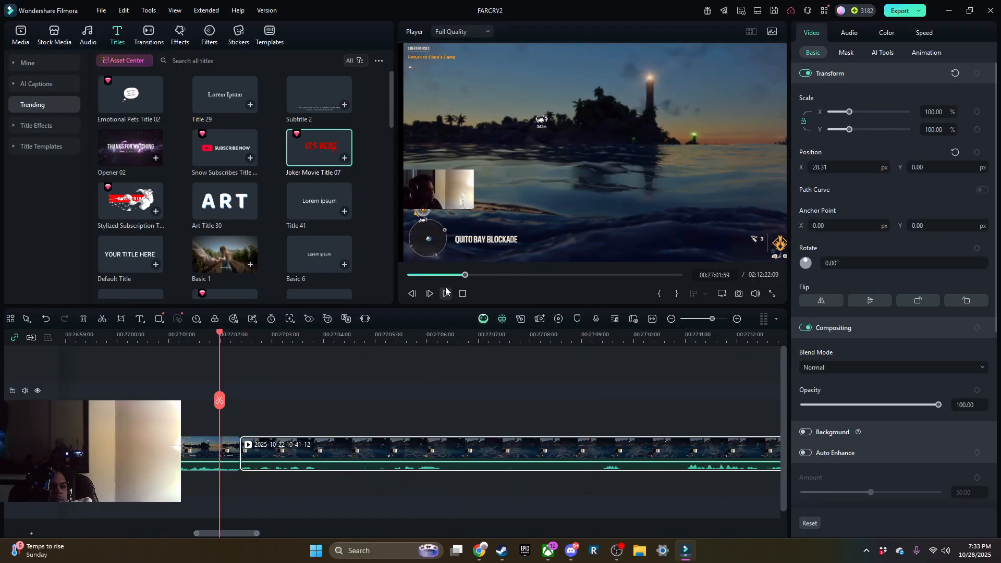
key("space")
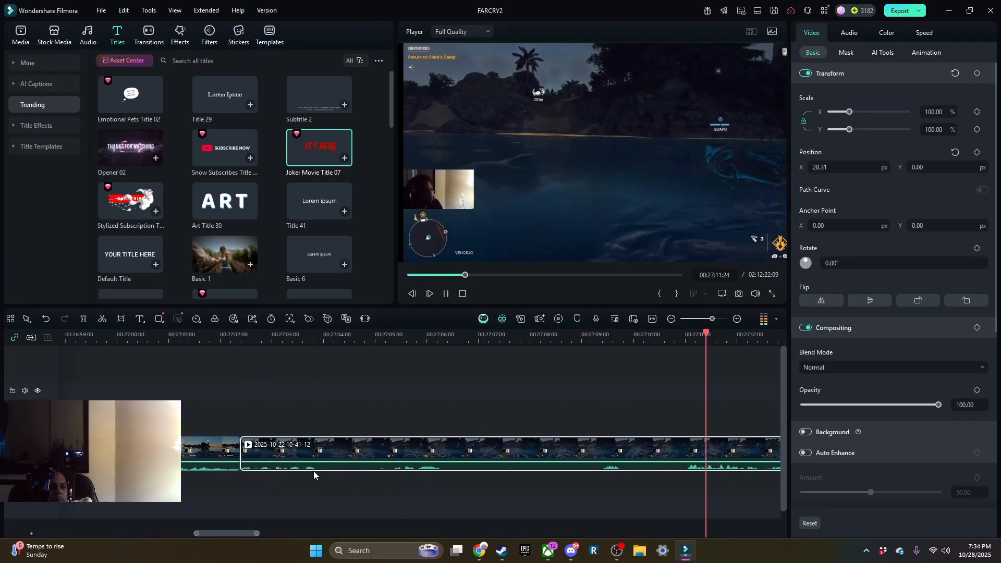
left_click(196, 338)
left_click_drag(180, 458, 615, 499)
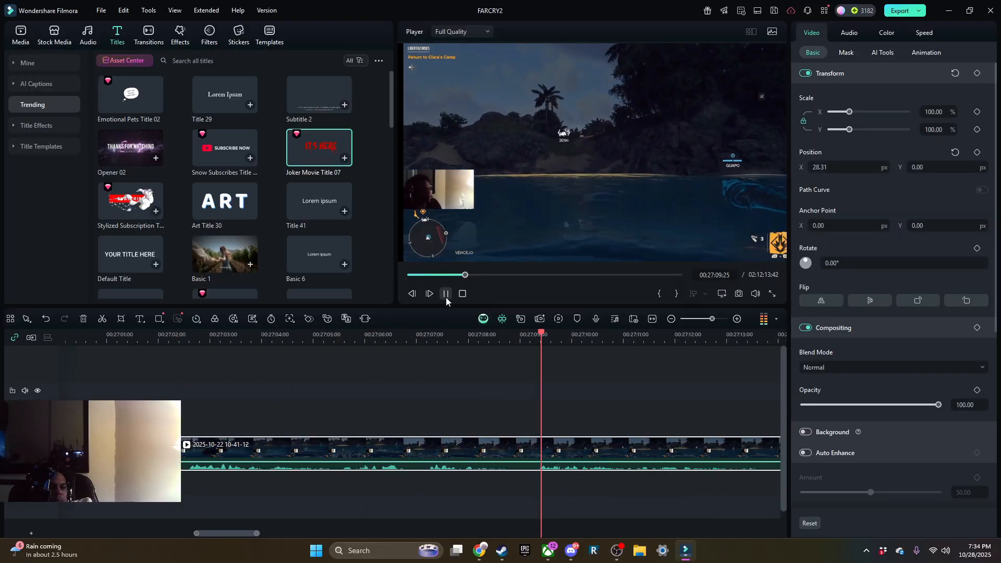
Split the clip at about 00:27:14:00 and trim a net 9 seconds or so off the start of the following part.
left_click(445, 296)
left_click(419, 402)
key("space")
left_click_drag(559, 393, 300, 386)
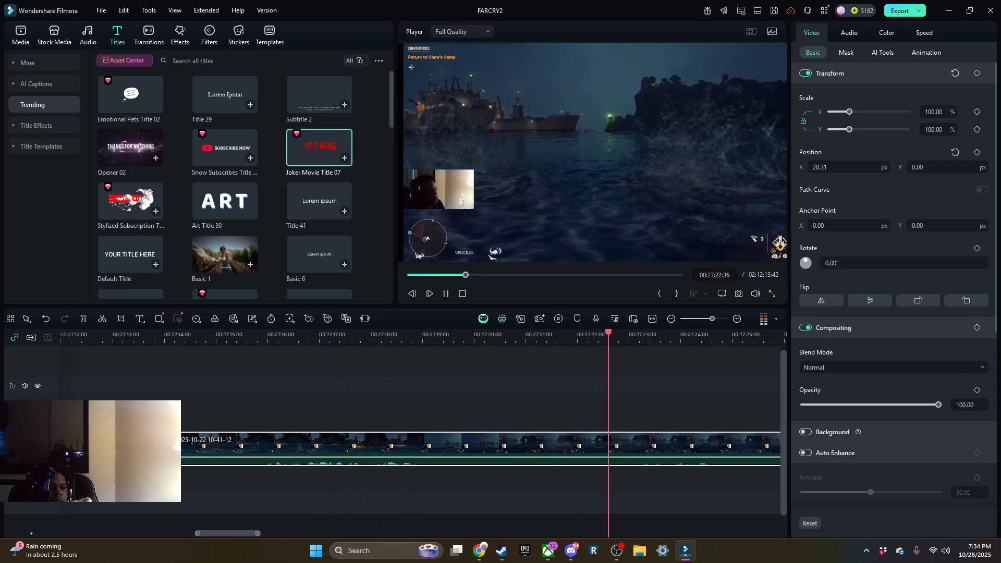
left_click_drag(162, 459, 711, 529)
left_click(152, 338)
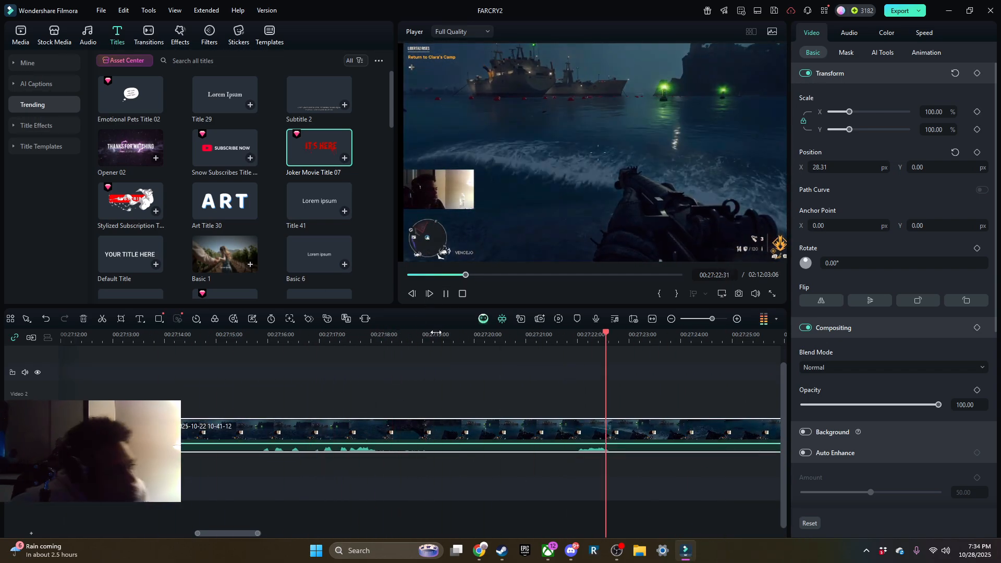
left_click_drag(152, 445, 63, 446)
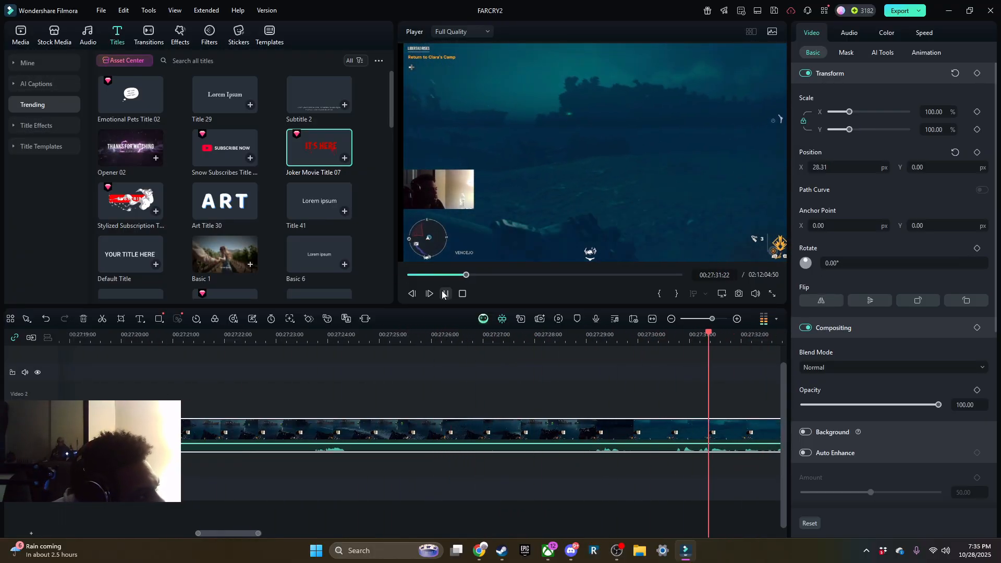
Split the clip at about 00:27:33:44 and replay the footage before the cut.
left_click(446, 293)
left_click(476, 399)
scroll(471, 375, "up", 3)
left_click(467, 339)
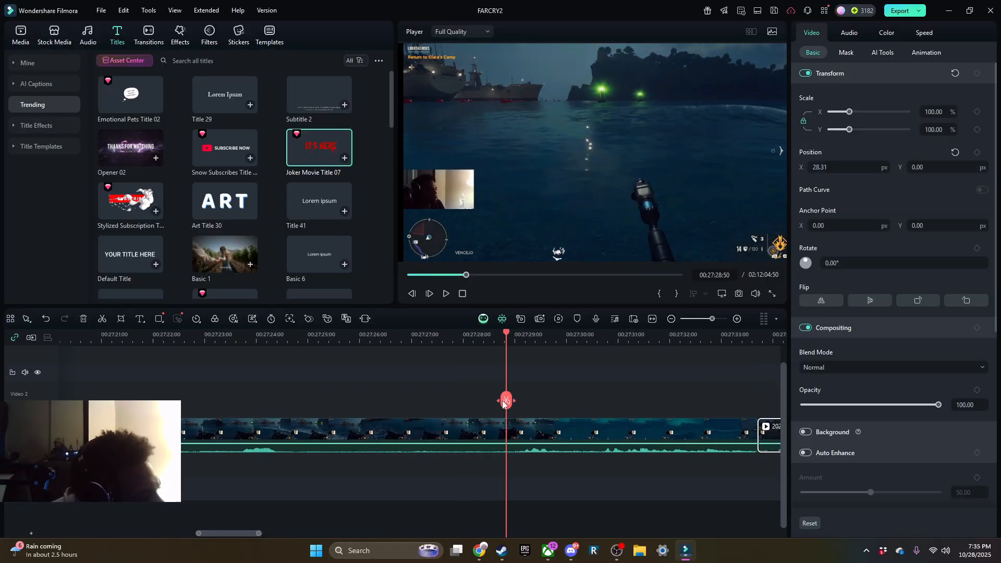
Split the clip at 00:27:28:50, trim about 4 seconds off the end of the part before the cut and play the join.
left_click(505, 400)
left_click_drag(505, 431, 289, 431)
left_click(230, 339)
left_click(446, 294)
left_click(186, 340)
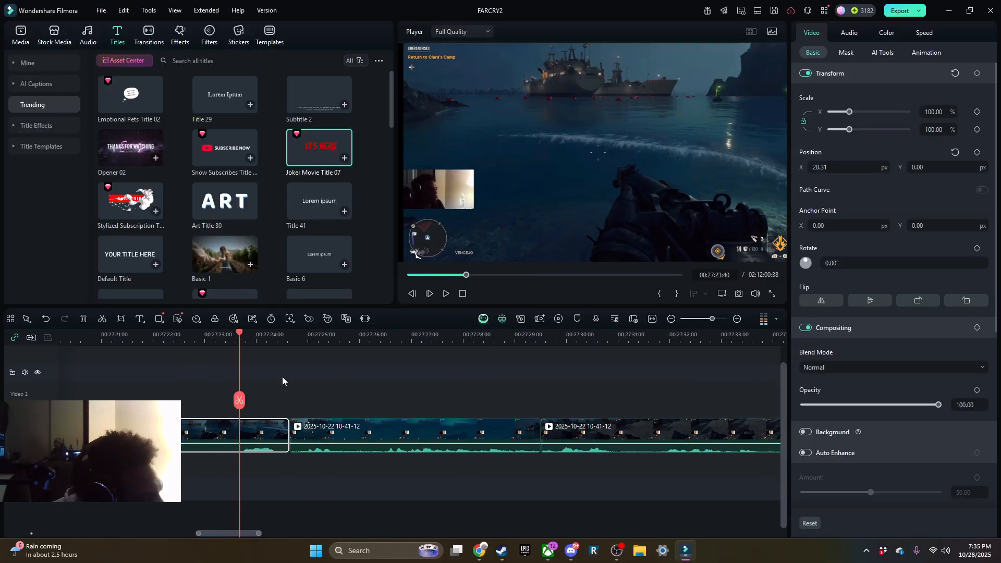
Split the clip at about 00:27:22:30, trim about 3 seconds off the end of the part before the cut and replay it.
left_click(196, 397)
scroll(196, 397, "up", 3)
left_click(439, 397)
left_click_drag(445, 438, 299, 437)
left_click(187, 338)
key("space")
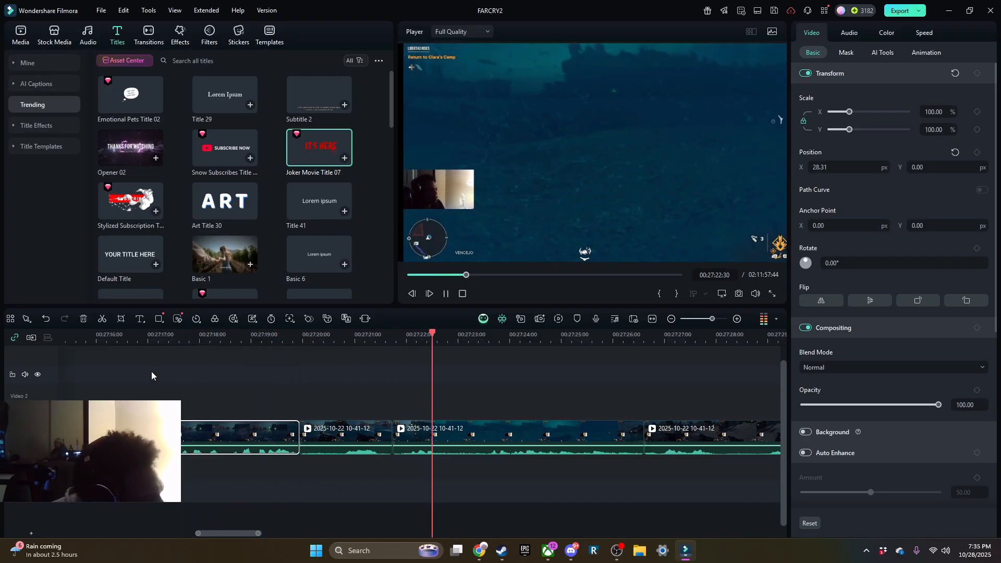
Replay the joined footage and trim about 2 seconds off the start of the clip at about 00:27:26:37.
scroll(140, 354, "down", 1)
scroll(130, 337, "up", 4)
left_click(216, 336)
scroll(382, 390, "down", 3)
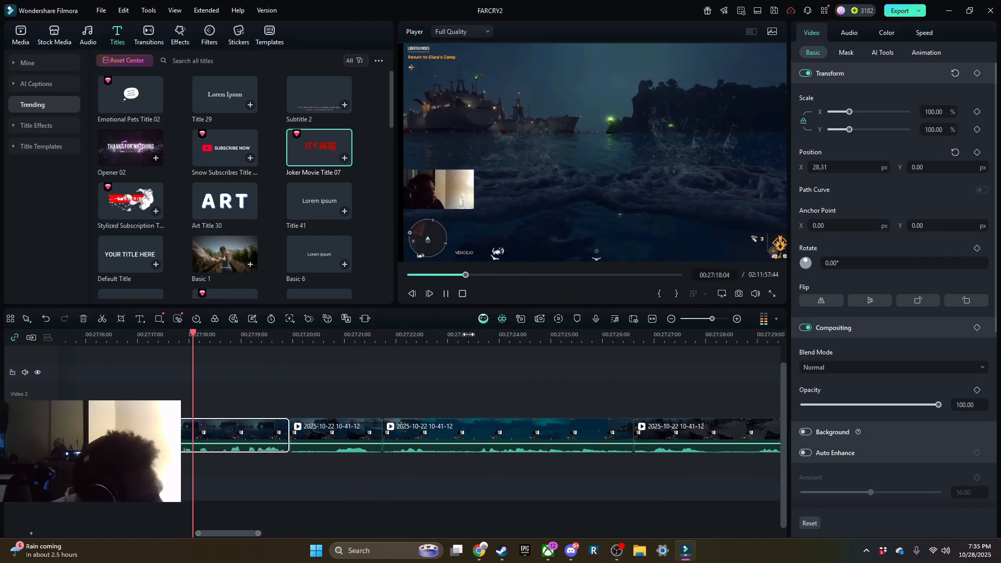
left_click(495, 336)
scroll(547, 376, "down", 4)
scroll(507, 372, "down", 3)
left_click(508, 436)
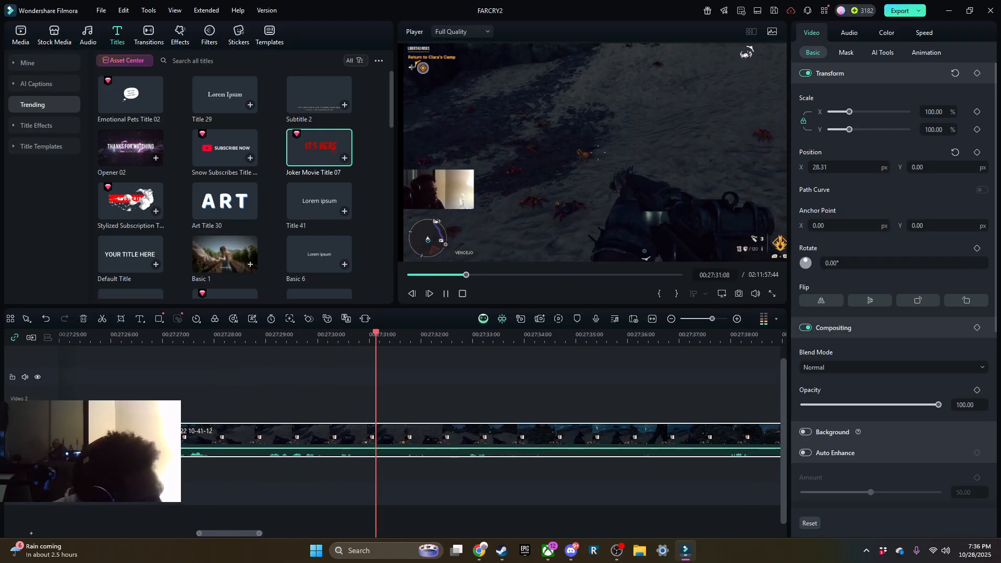
left_click(442, 294)
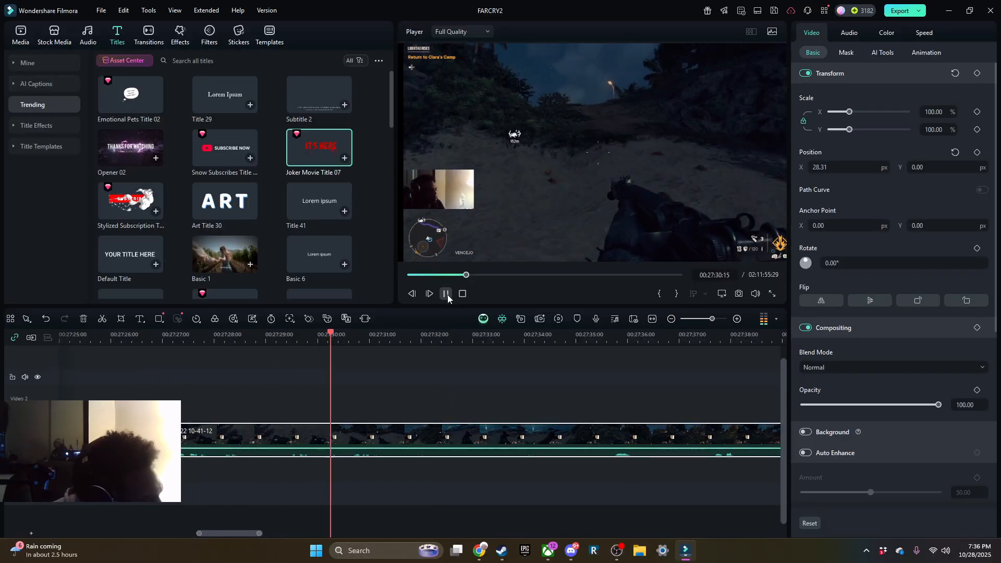
Split the clip at 00:27:28:33, trim about 7 seconds off the start of the following part and play the join.
left_click(447, 295)
left_click(248, 391)
left_click(242, 414)
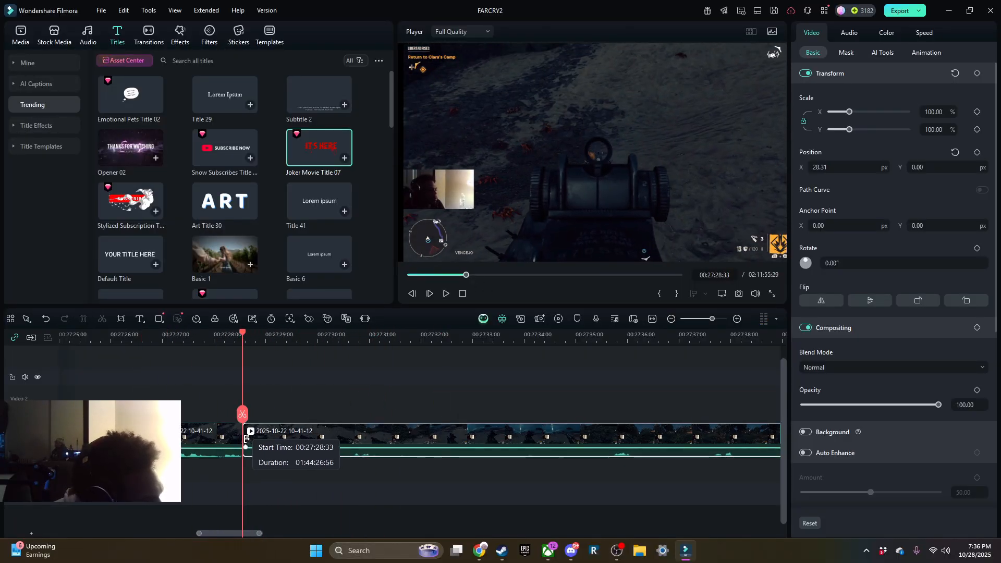
left_click(466, 278)
left_click_drag(243, 442, 619, 474)
left_click(206, 336)
left_click(446, 293)
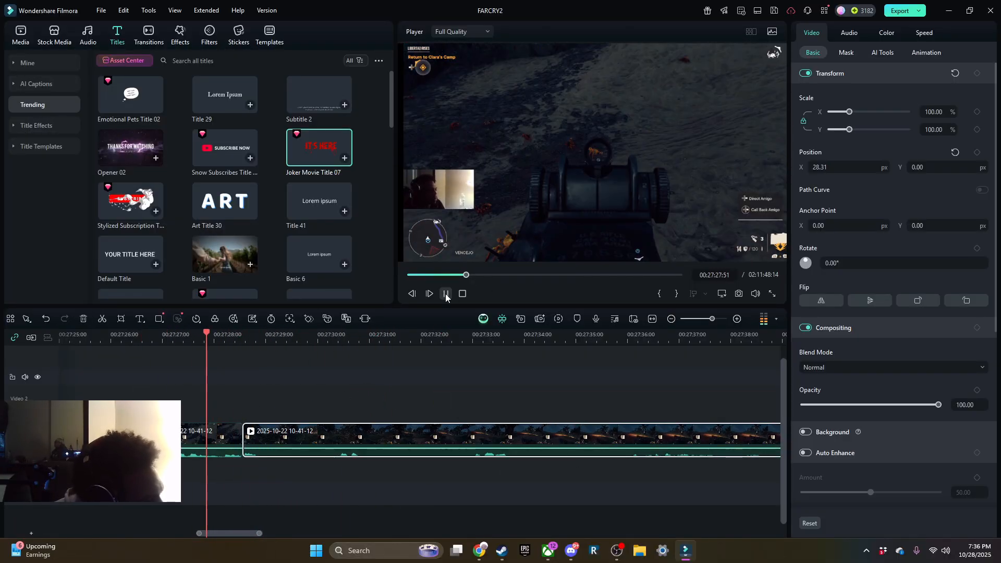
Cut about 20 more seconds in total from the start of the clip at 00:27:28:33, replaying the join between trims.
left_click_drag(243, 434, 728, 464)
left_click_drag(244, 443, 391, 459)
left_click(234, 336)
left_click(446, 295)
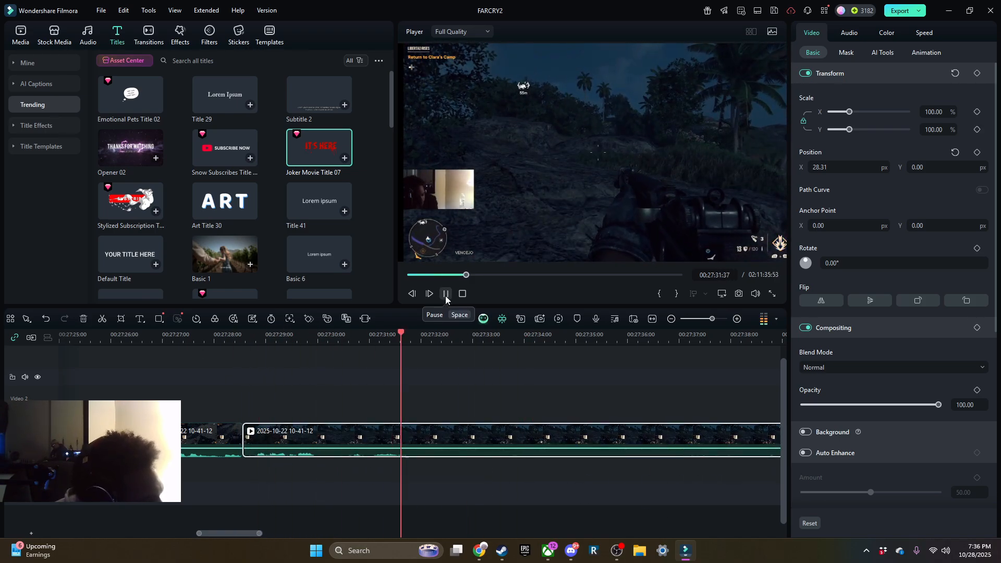
left_click_drag(248, 435, 649, 473)
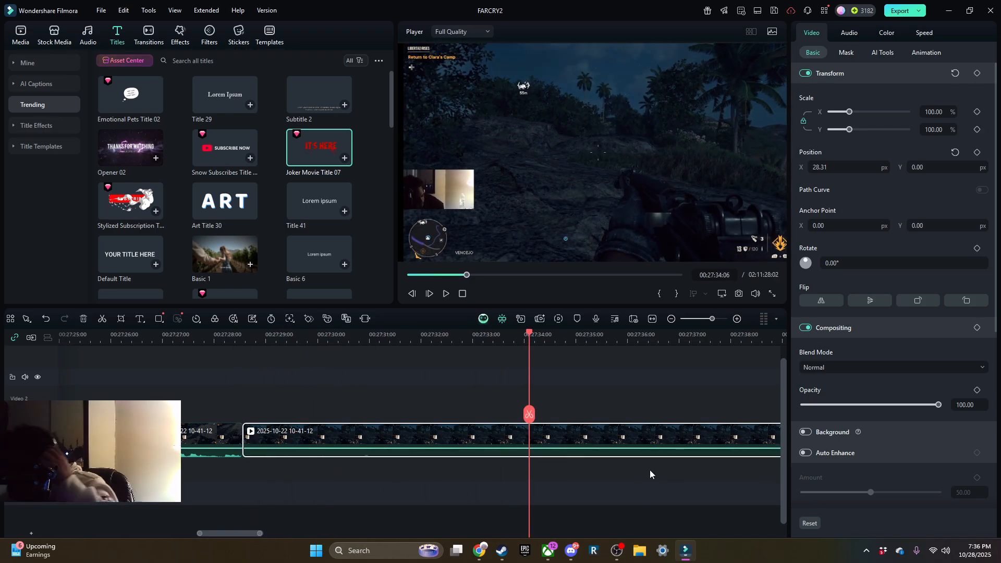
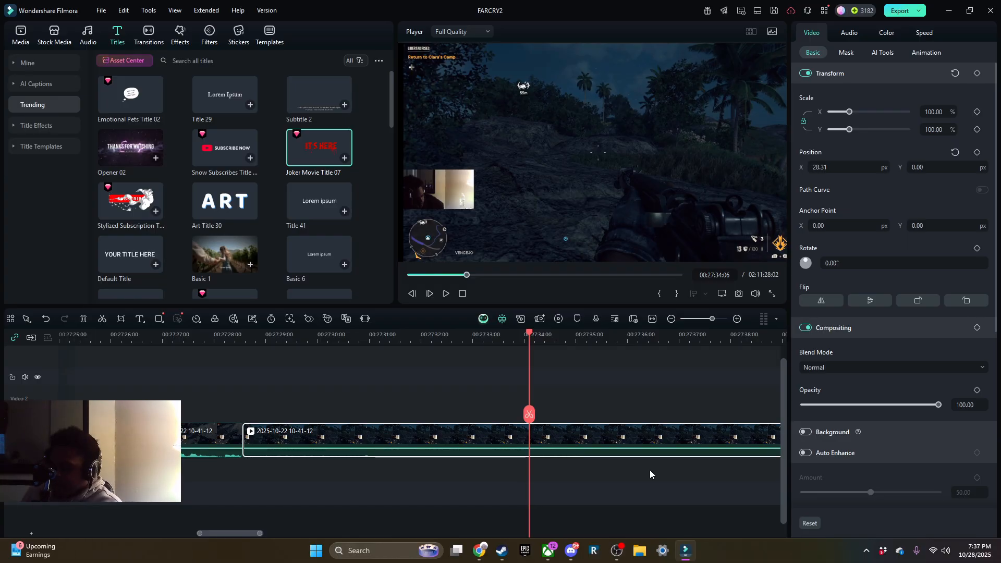
left_click(238, 334)
key("space")
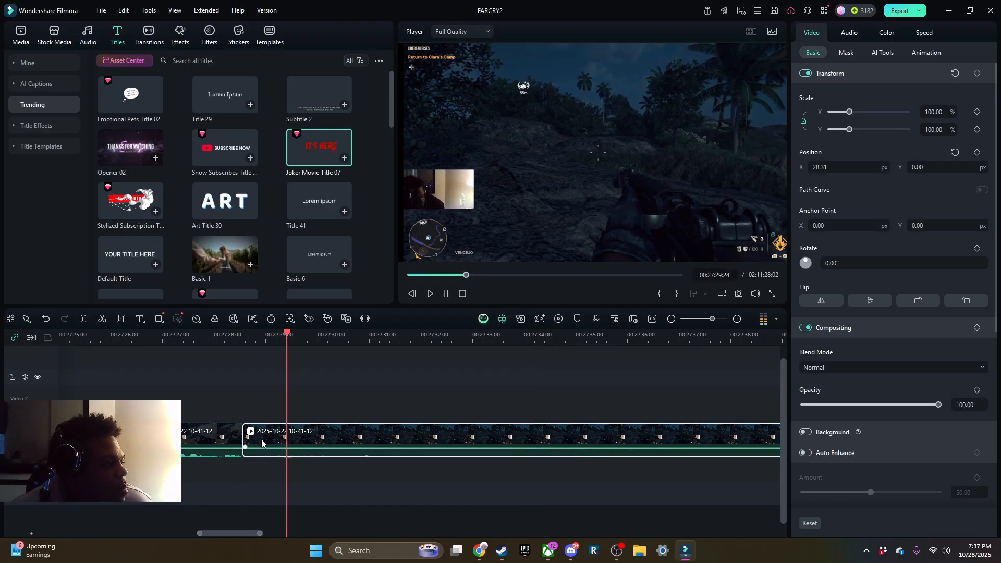
Trim about two and a half minutes in total off the start of the clip at 00:27:28:33, checking playback between trims.
left_click_drag(243, 438, 178, 436)
scroll(167, 340, "down", 5)
left_click(266, 336)
scroll(297, 339, "up", 7)
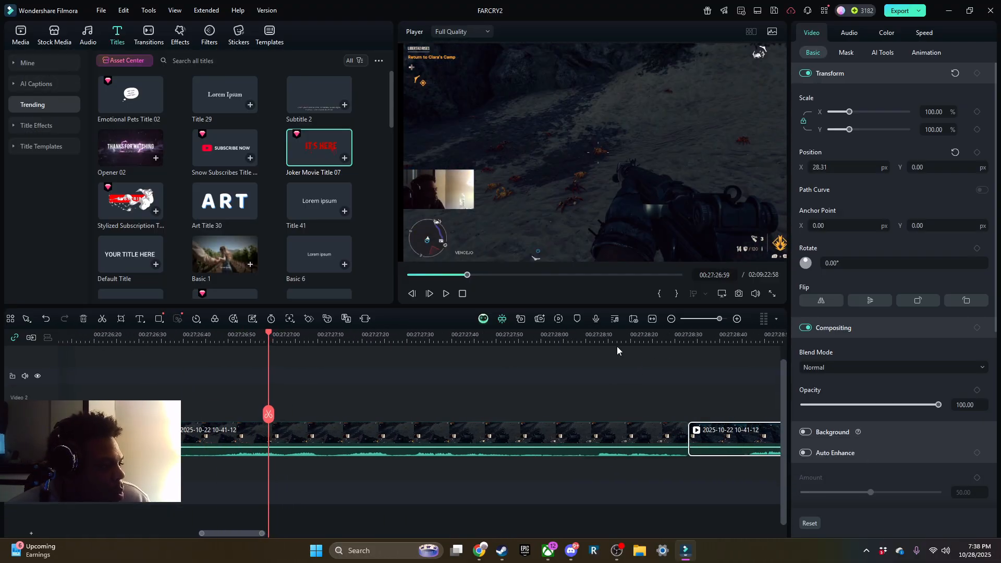
left_click(630, 336)
key("space")
scroll(334, 342, "down", 2)
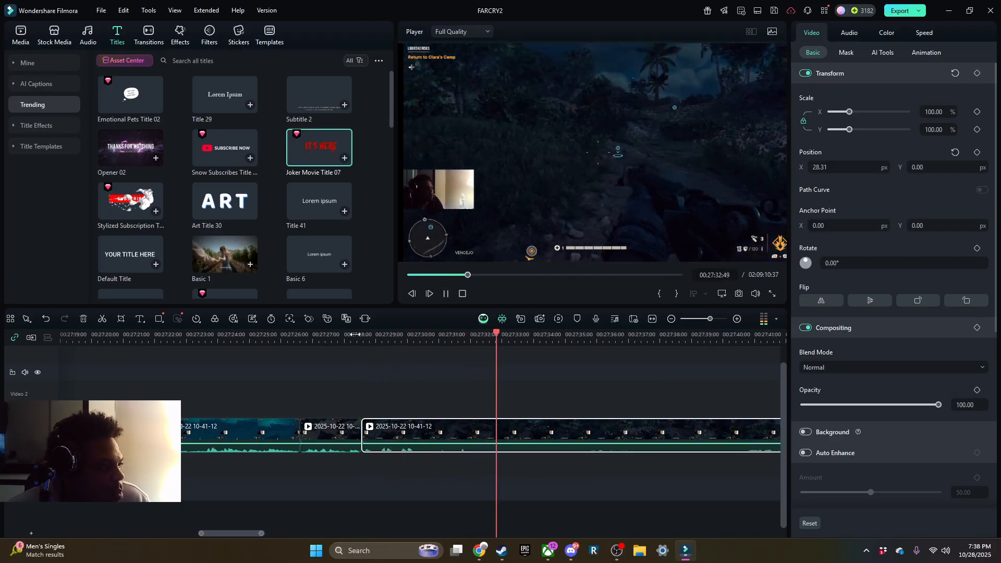
key("Up")
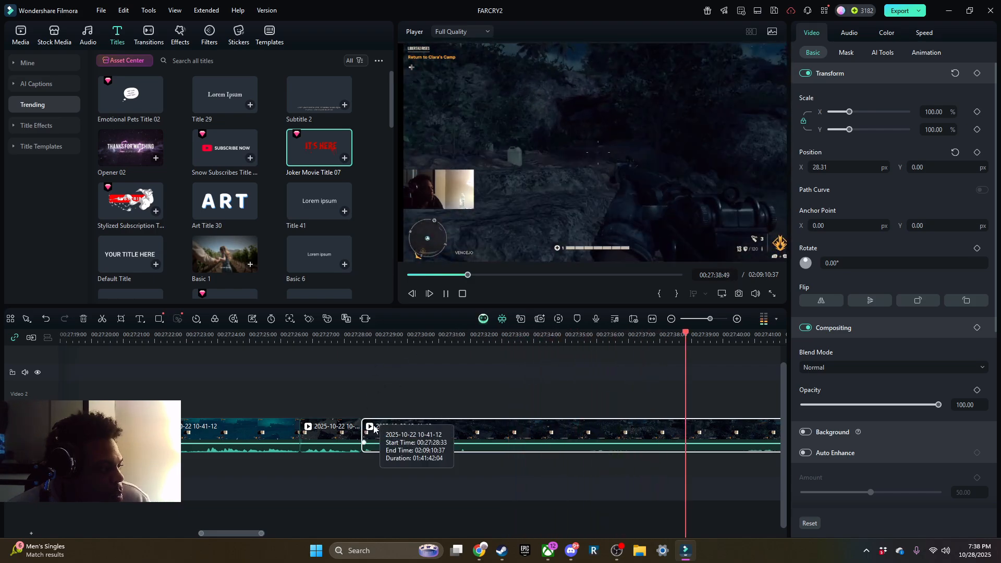
key("Up")
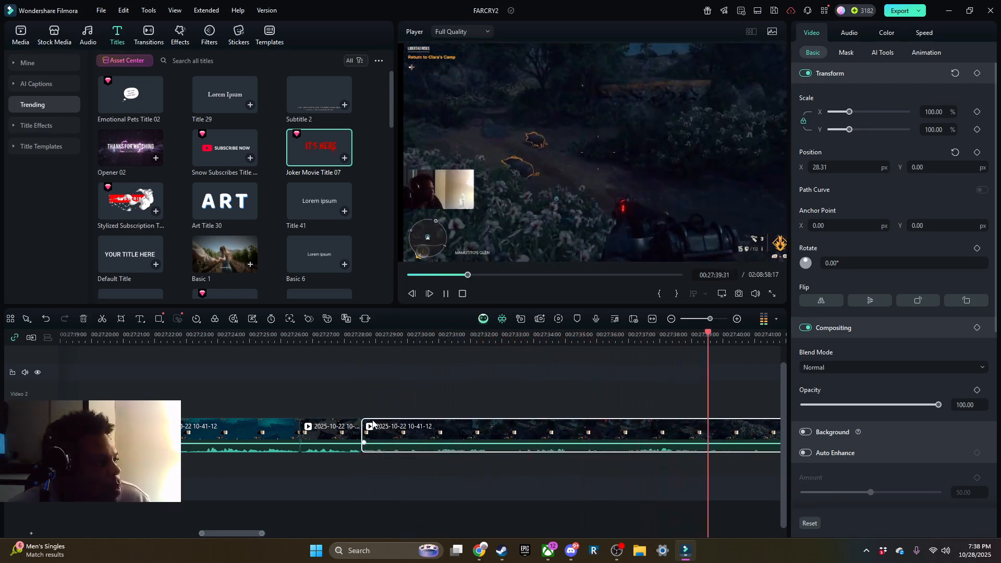
Split the clip at about 00:27:43:20, trim about 30 seconds off the start of the following part and play the join.
left_click(445, 293)
left_click(476, 414)
left_click_drag(478, 438, 671, 452)
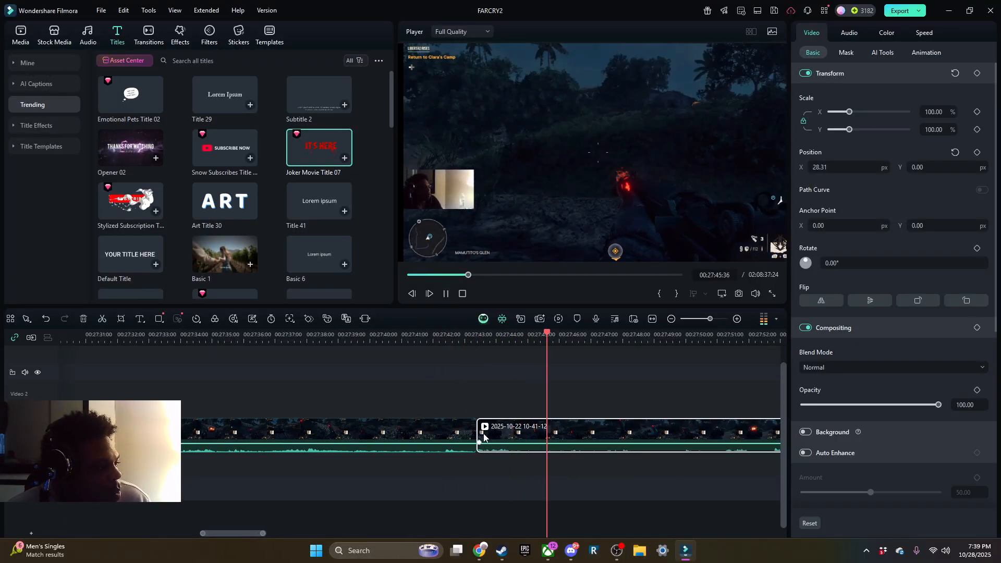
left_click_drag(479, 437, 760, 448)
left_click(470, 336)
left_click(445, 293)
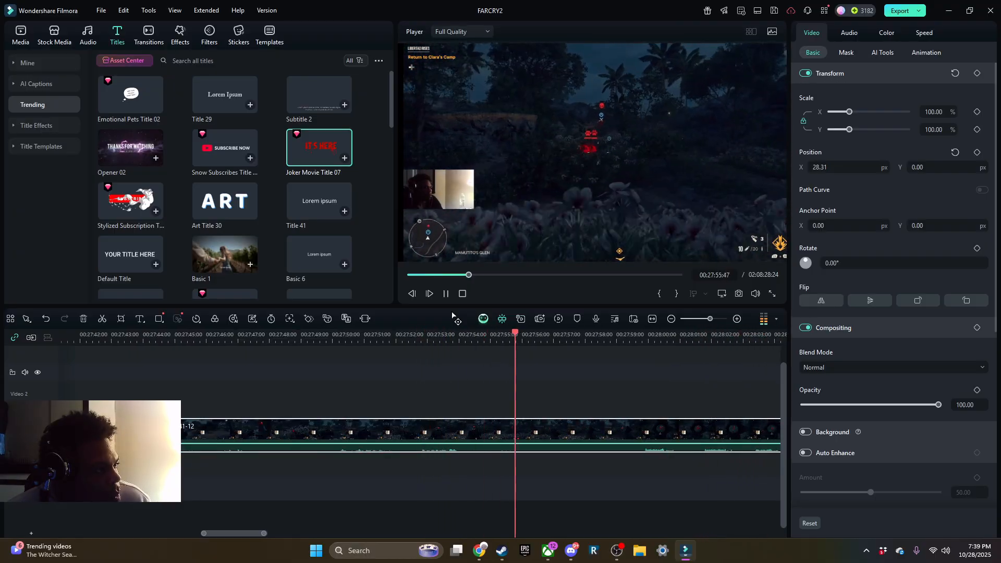
Replay from about 00:27:52, split the clip at 00:27:54:15 and cut about 40 seconds from the start of the following part.
left_click(409, 337)
left_click(446, 294)
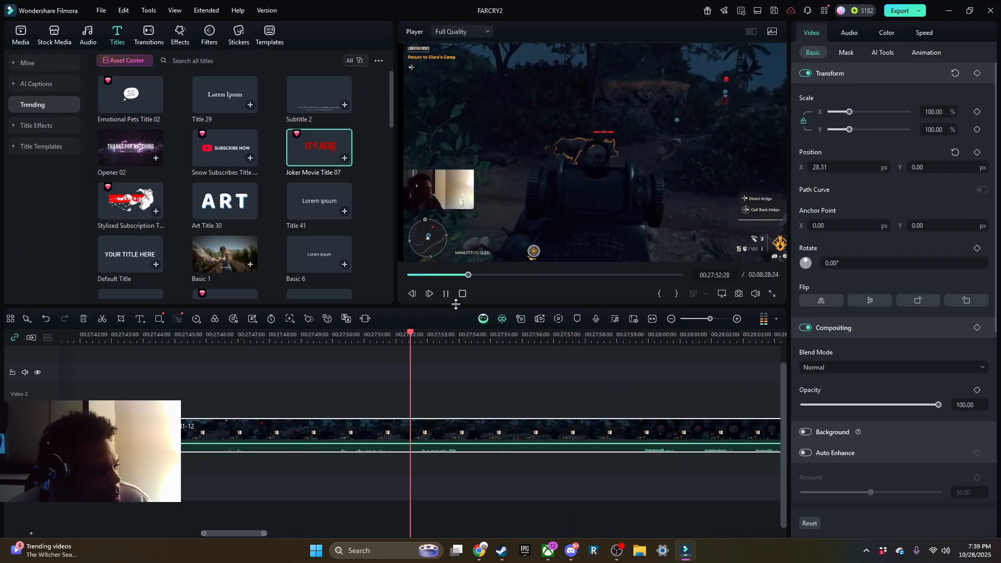
left_click(467, 413)
key("Delete")
left_click(522, 432)
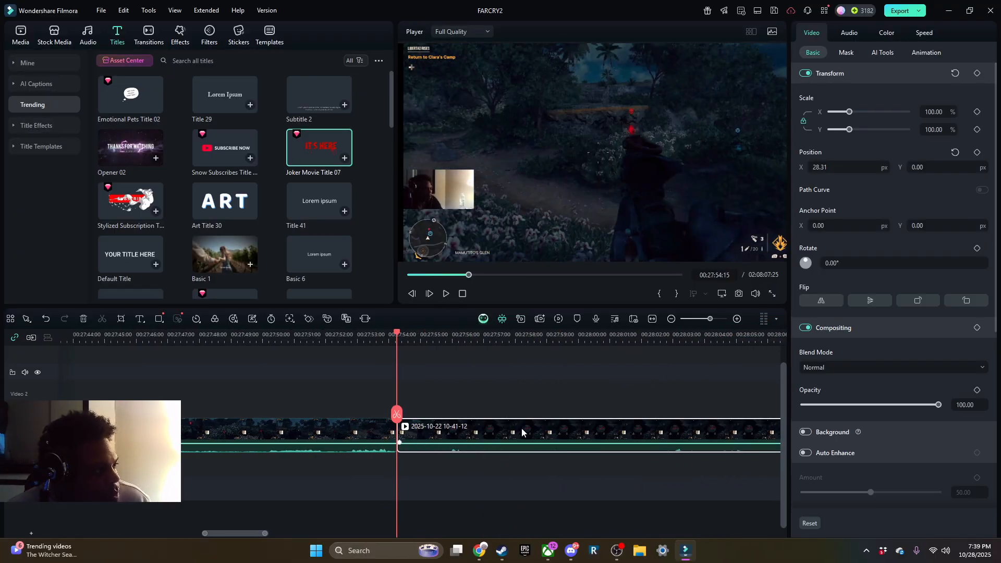
left_click_drag(404, 431, 712, 443)
left_click_drag(401, 429, 703, 437)
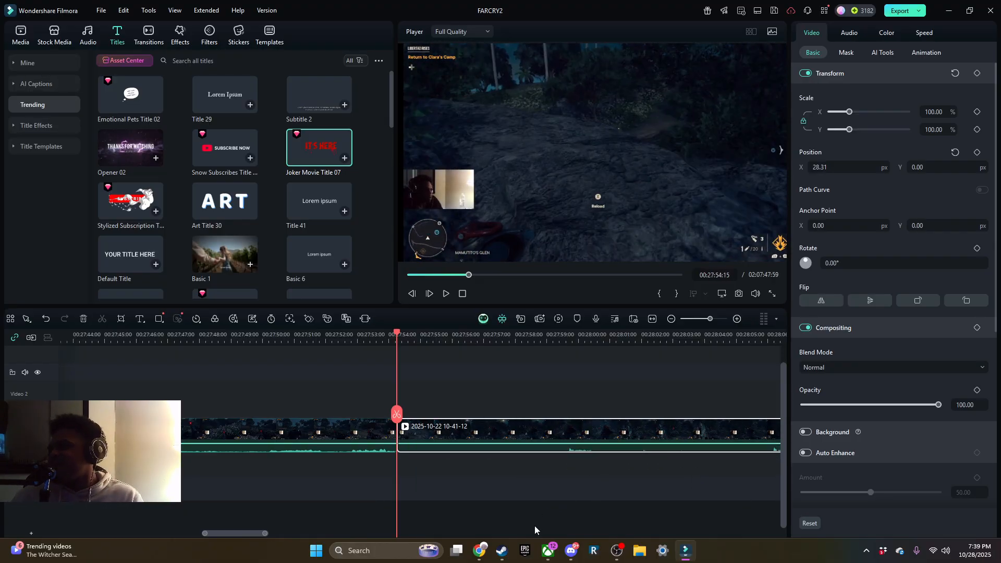
Play the footage around the cut at 00:27:54:15 several times to judge what else to remove.
key("space")
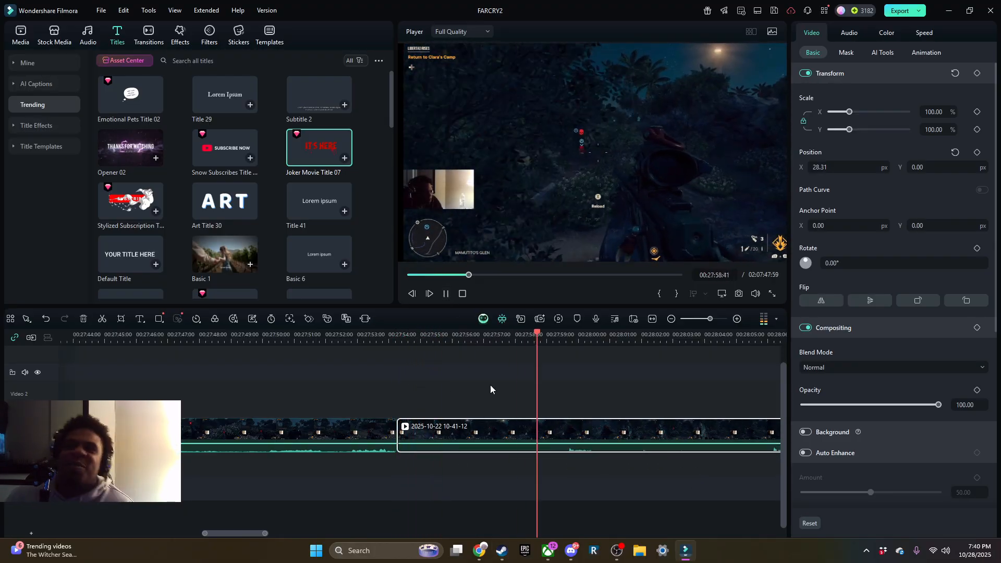
left_click(444, 298)
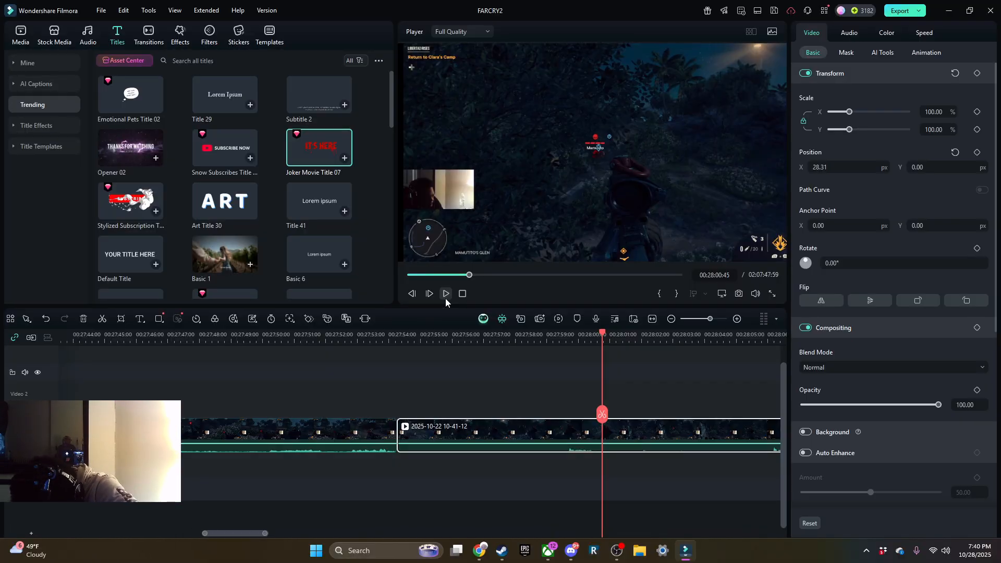
left_click(404, 336)
key("space")
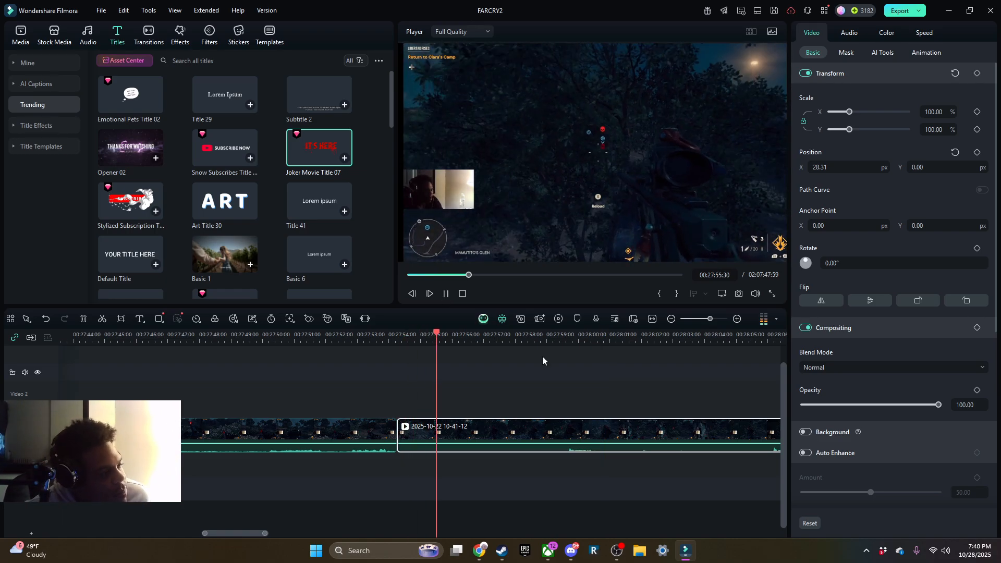
left_click(447, 294)
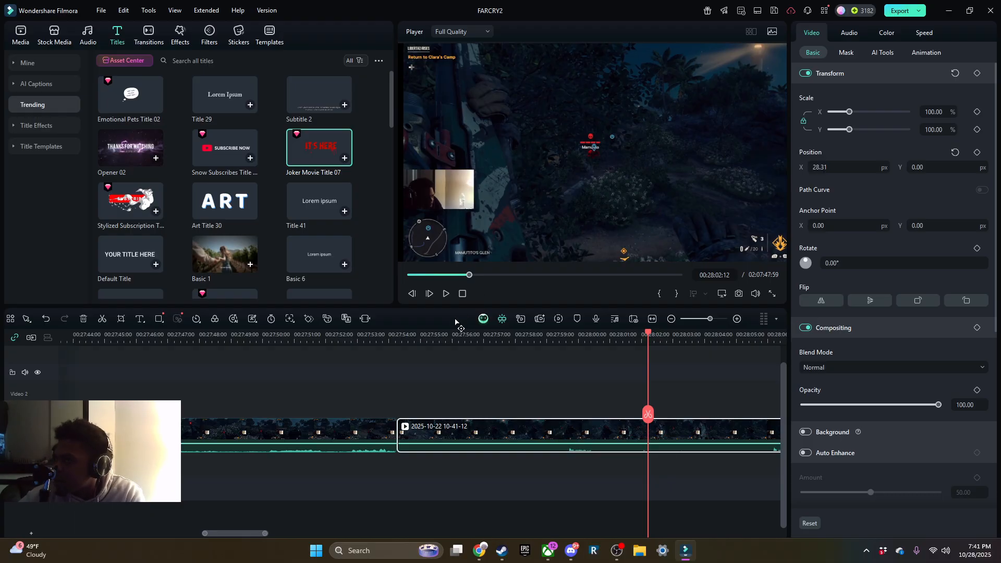
left_click_drag(396, 340, 470, 328)
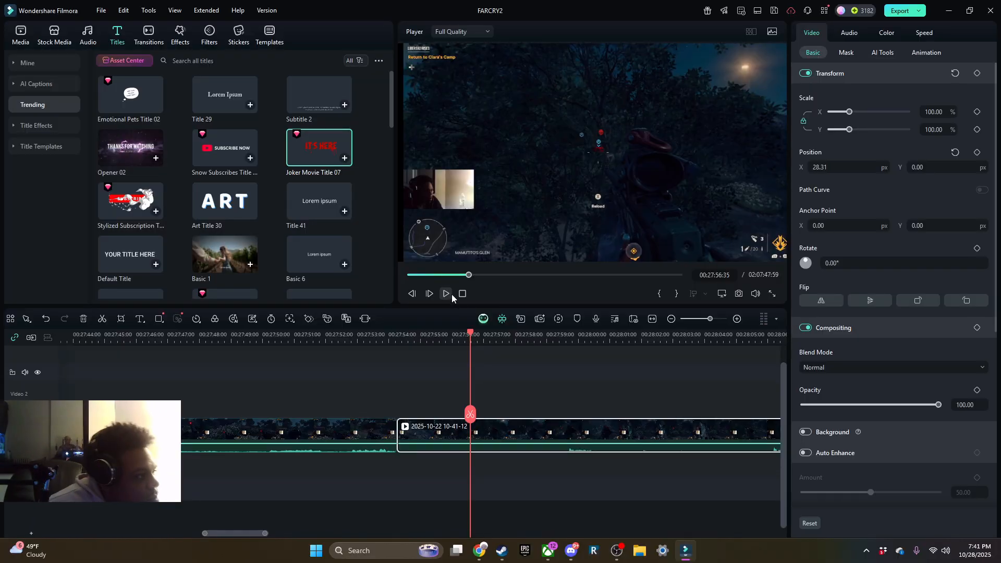
left_click(452, 294)
left_click(532, 334)
left_click(387, 414)
left_click(341, 339)
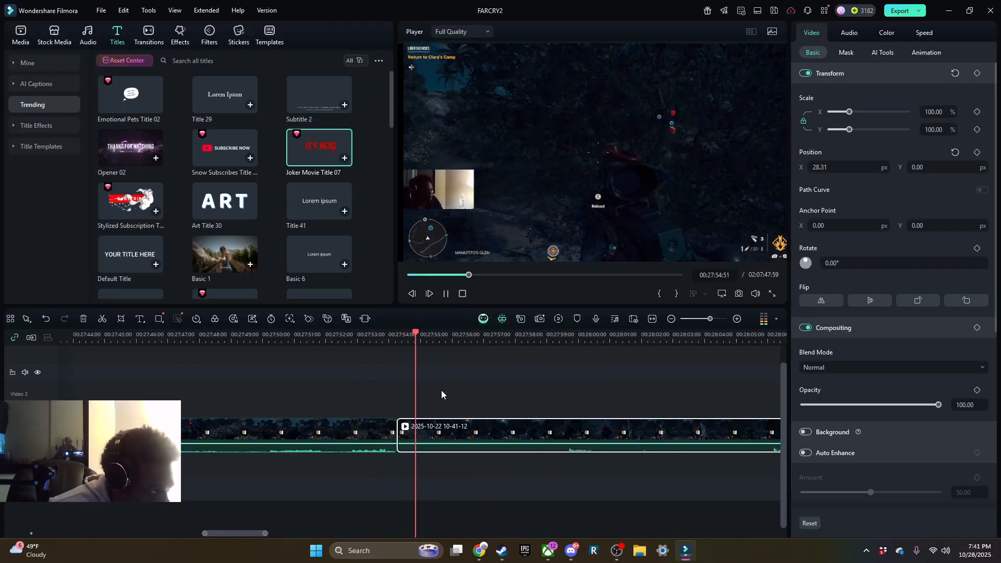
Cut about 98 seconds in total from the start of the clip at 00:27:54:15, playing the footage between trims.
left_click_drag(548, 391, 273, 393)
left_click_drag(122, 448, 677, 449)
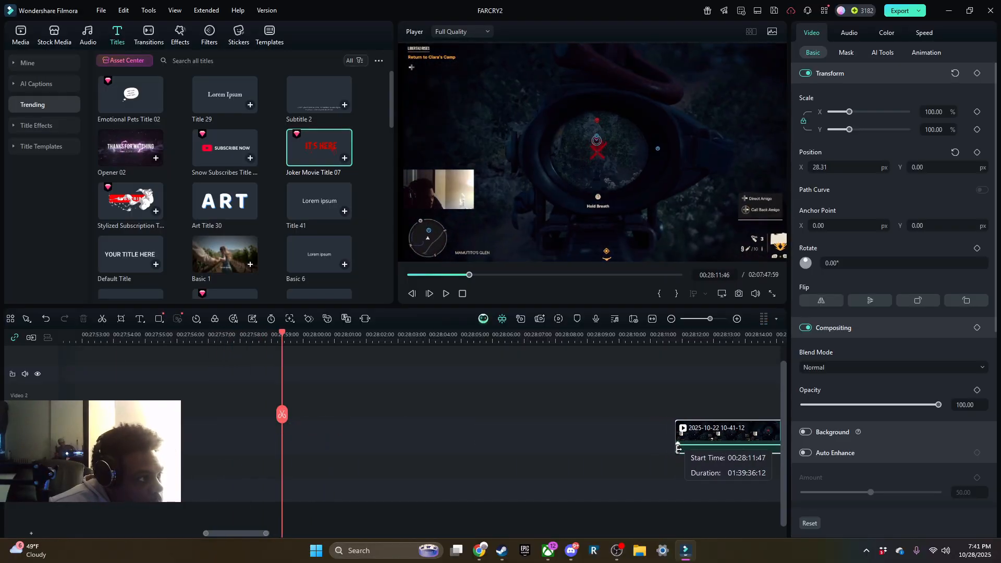
left_click_drag(123, 448, 642, 490)
left_click(116, 336)
left_click(445, 294)
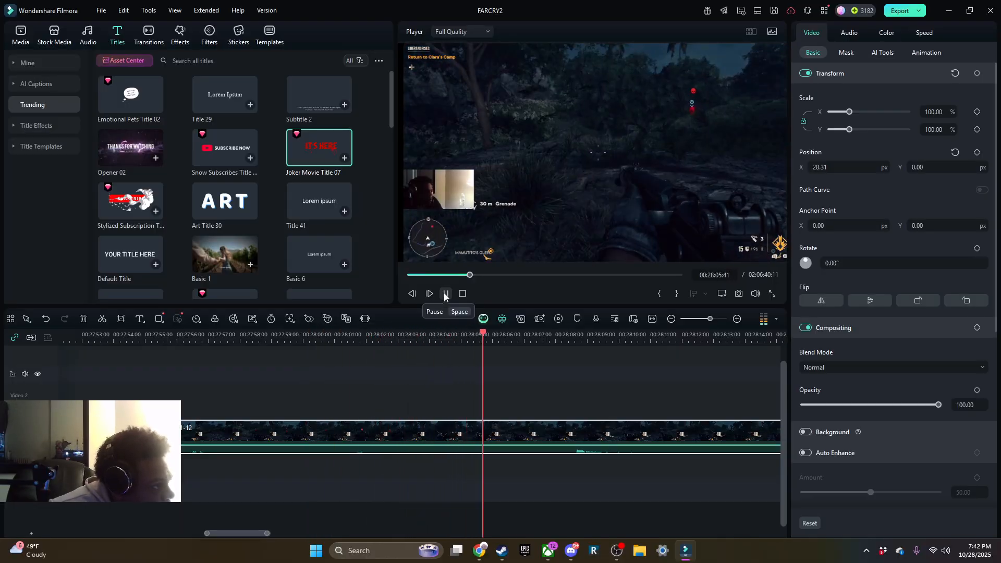
left_click_drag(126, 437, 485, 506)
left_click(446, 293)
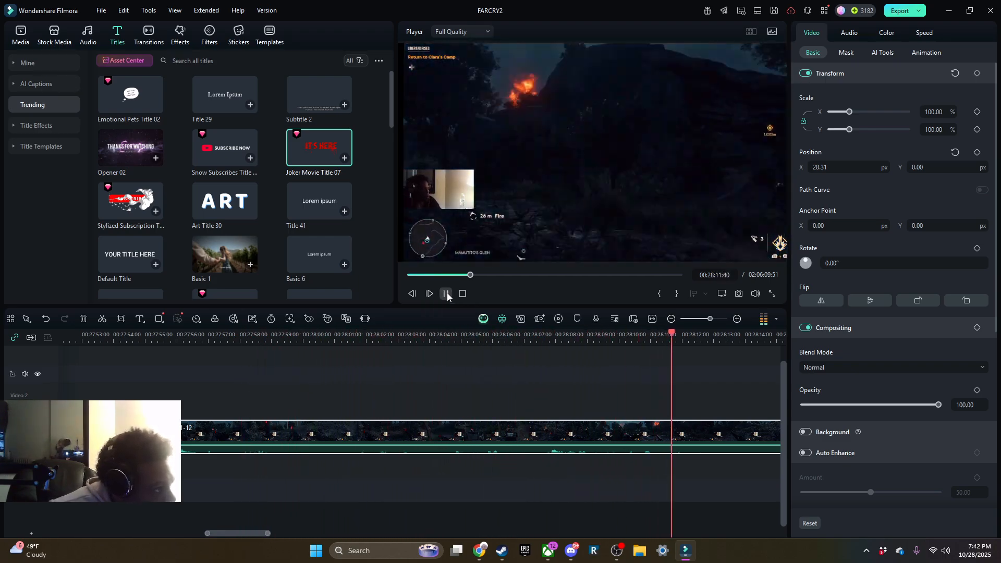
left_click(446, 293)
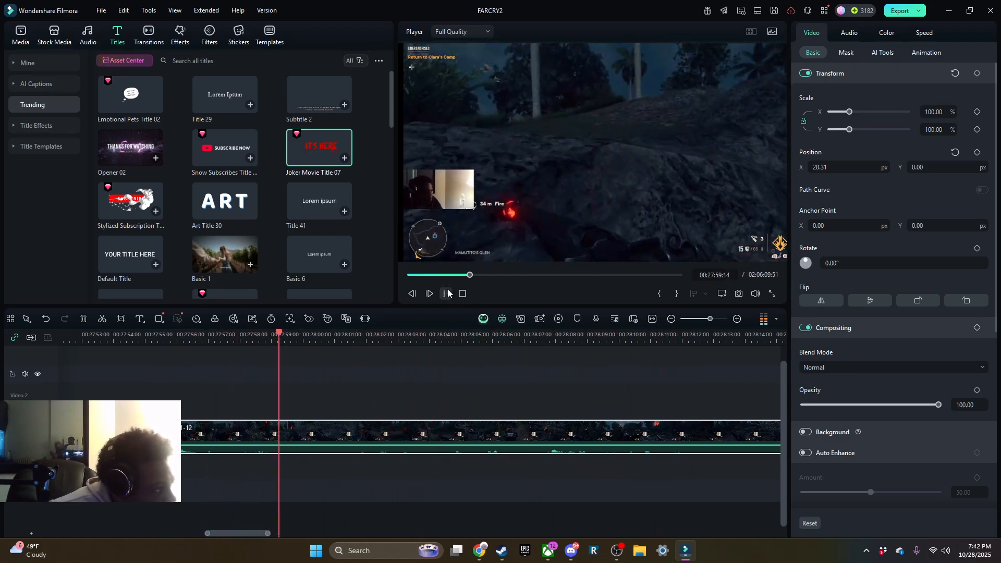
Split the clip at about 00:28:00:18, trim about 4 seconds off the start of the following part and play the join.
left_click(313, 413)
left_click_drag(314, 438, 427, 477)
key("space")
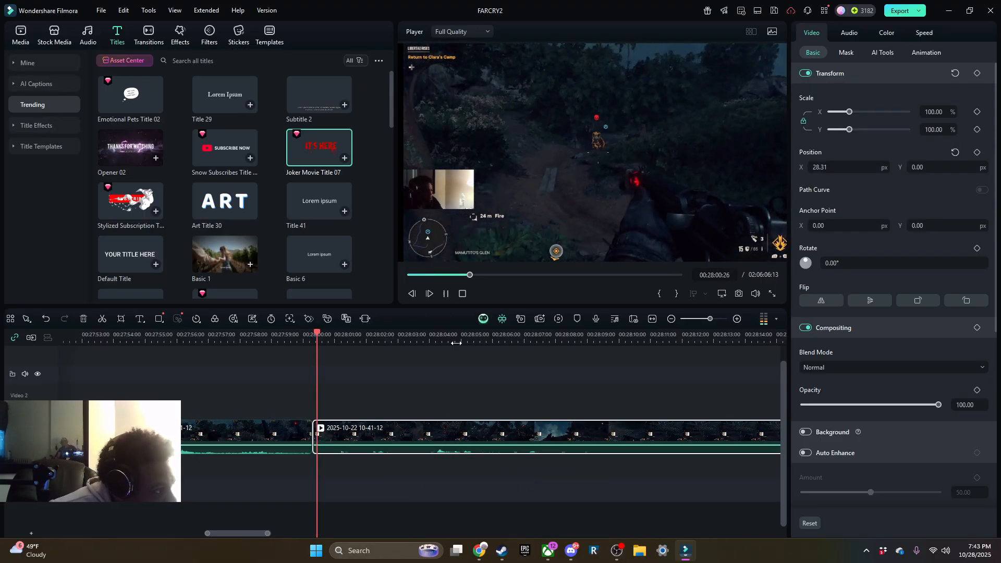
Split the clip at 00:28:06:29, trim about 14 seconds off the start of the following part and replay the join.
left_click(476, 334)
left_click(445, 294)
left_click(508, 335)
left_click(508, 414)
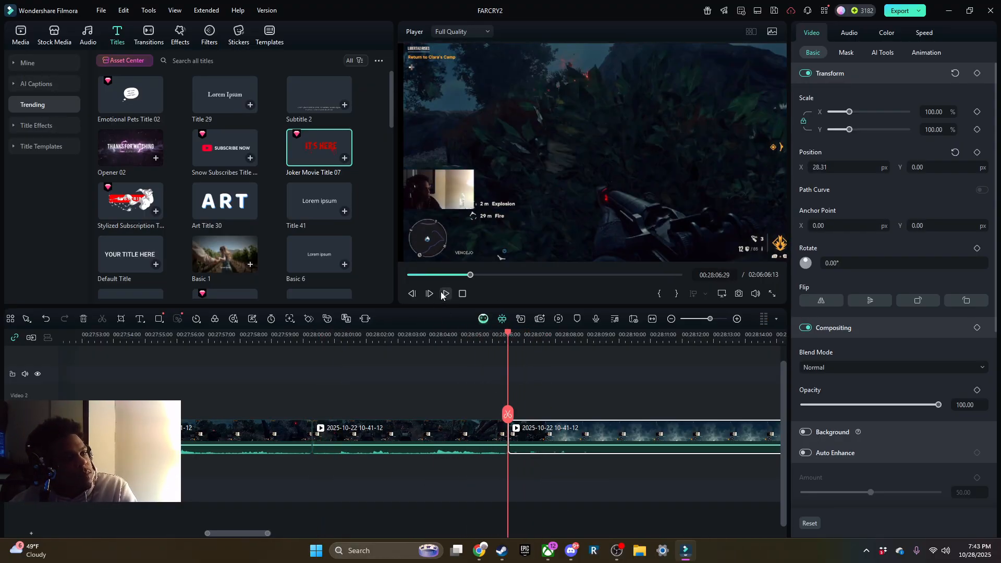
left_click(445, 294)
scroll(297, 383, "right", 3)
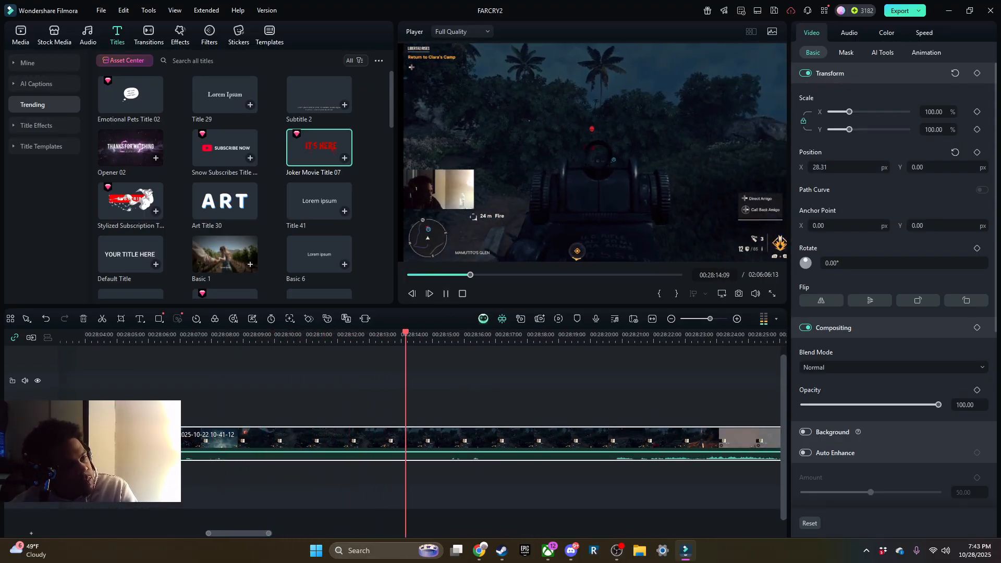
left_click_drag(166, 443, 595, 442)
left_click(149, 334)
left_click(447, 294)
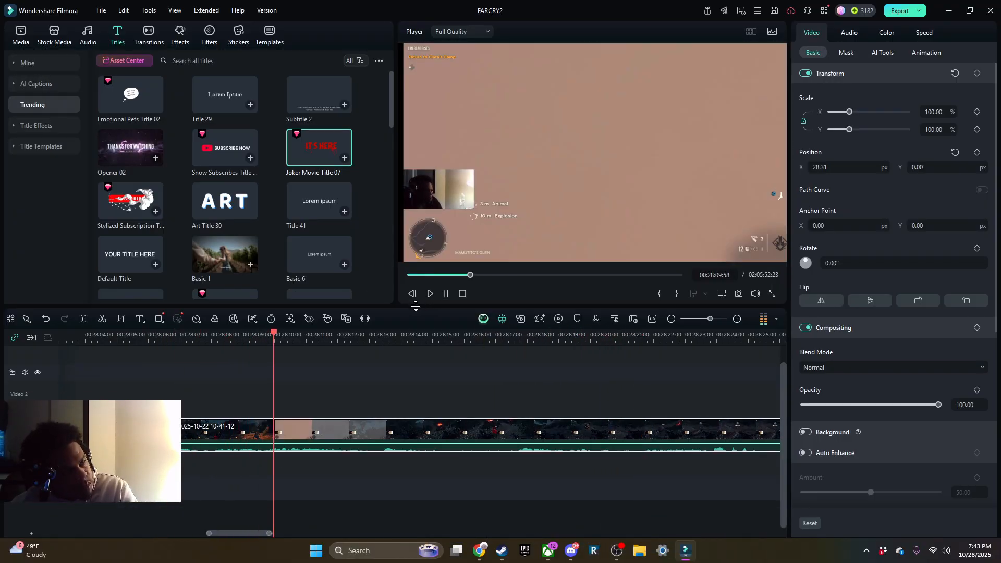
Split the clip at 00:28:12:53 and trim a net 5 seconds or so off the start of the following part.
left_click(374, 334)
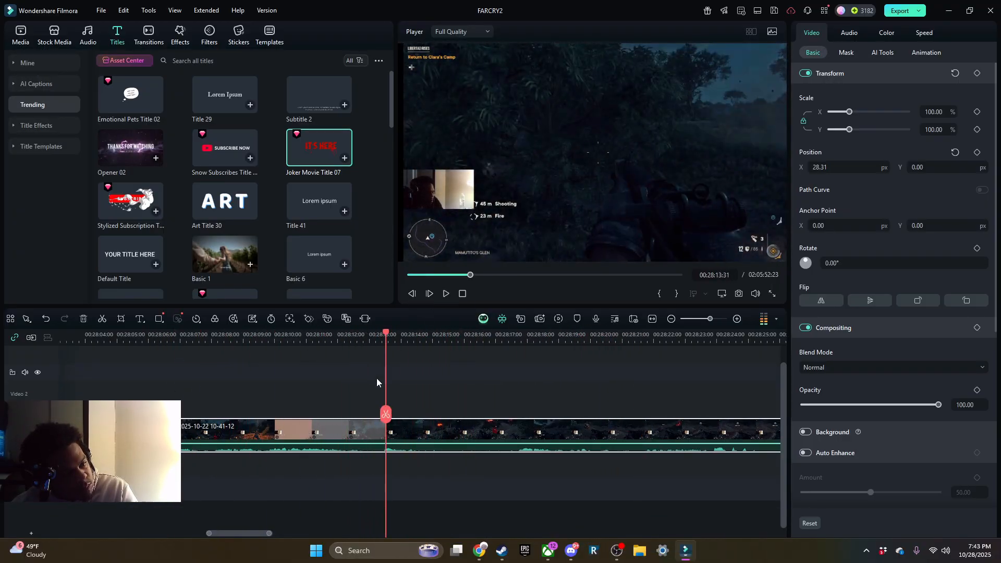
left_click(365, 385)
left_click(365, 414)
left_click_drag(367, 440, 700, 483)
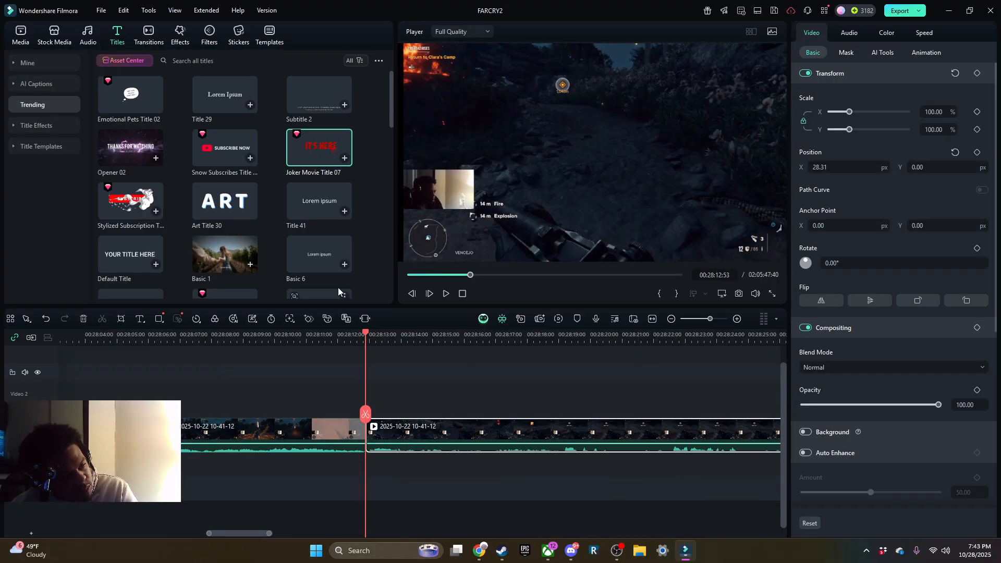
Split the footage at 00:28:19:16 and about a second later, trimming about 2 seconds in total off the following parts, and play on.
left_click(447, 293)
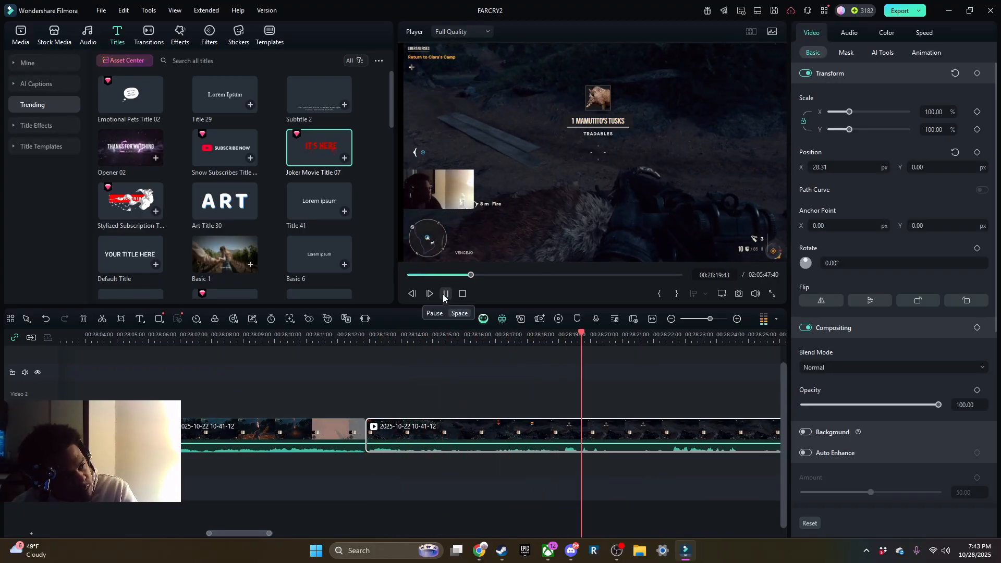
left_click(563, 414)
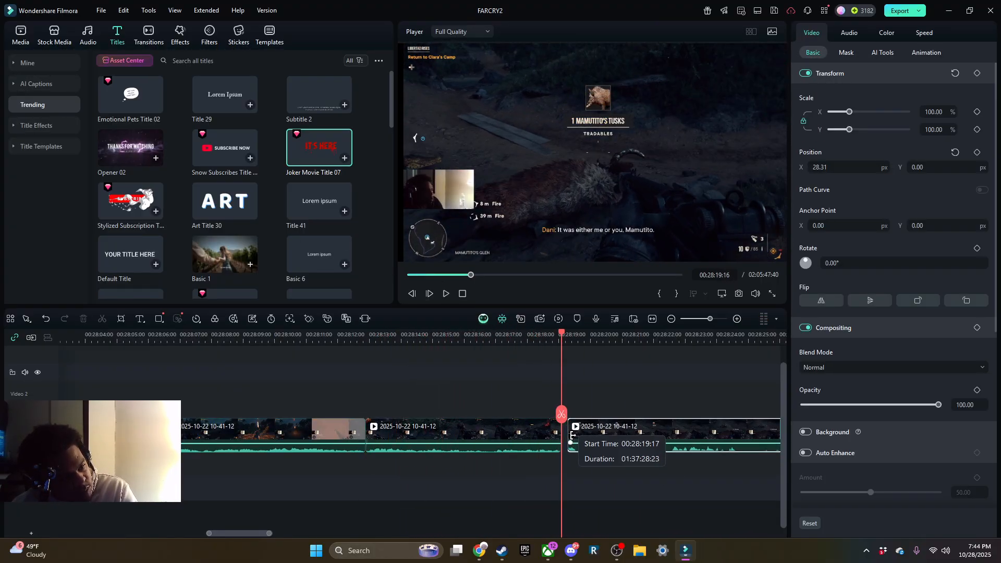
left_click(446, 293)
left_click(602, 414)
left_click_drag(613, 448, 657, 449)
left_click(446, 293)
scroll(436, 343, "down", 5)
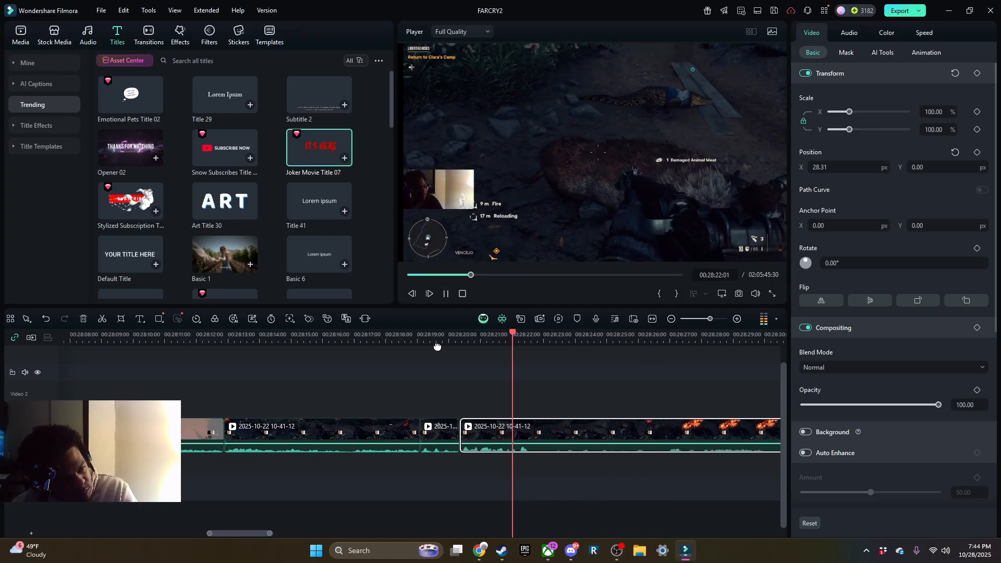
Split the clip at 00:28:22:45, trim about 4 seconds off the start of the following part and play on.
key("space")
left_click(442, 414)
left_click_drag(444, 438, 568, 427)
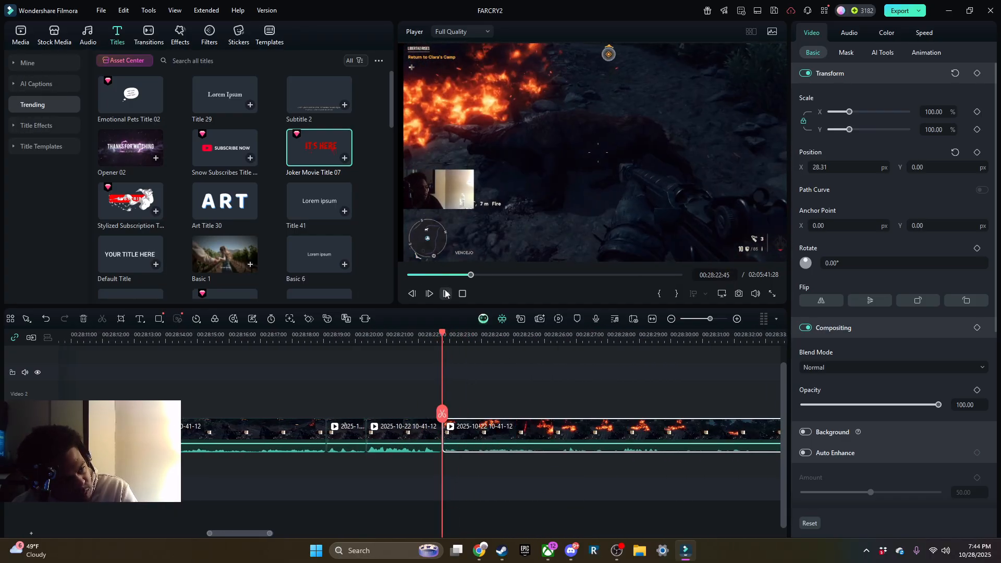
left_click(446, 294)
scroll(408, 410, "down", 5)
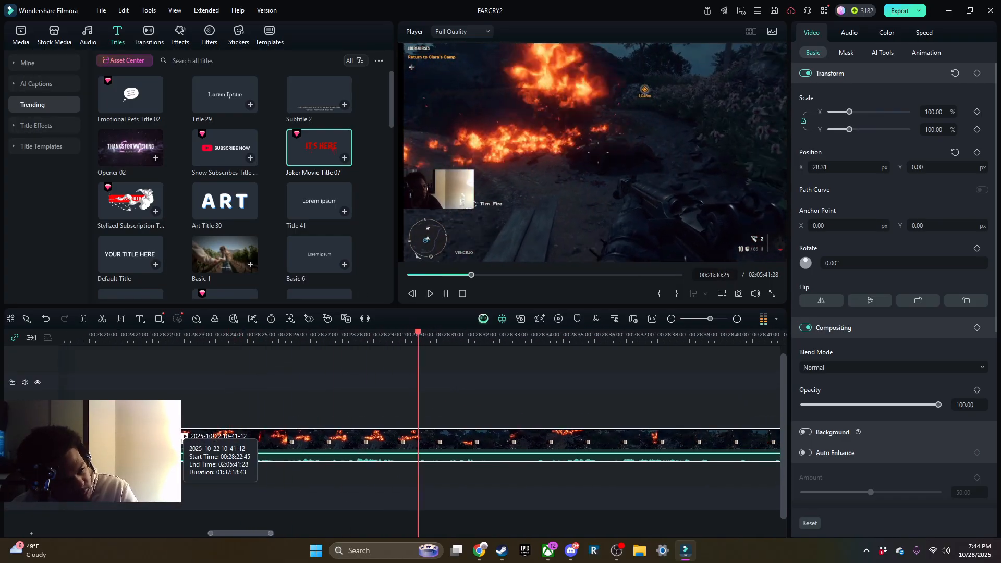
Cut about 49 seconds in total from the footage after 00:28:22:45, splitting it at about 00:28:26:00.
left_click_drag(183, 435, 437, 504)
left_click(281, 410)
left_click(446, 293)
left_click_drag(217, 435, 487, 456)
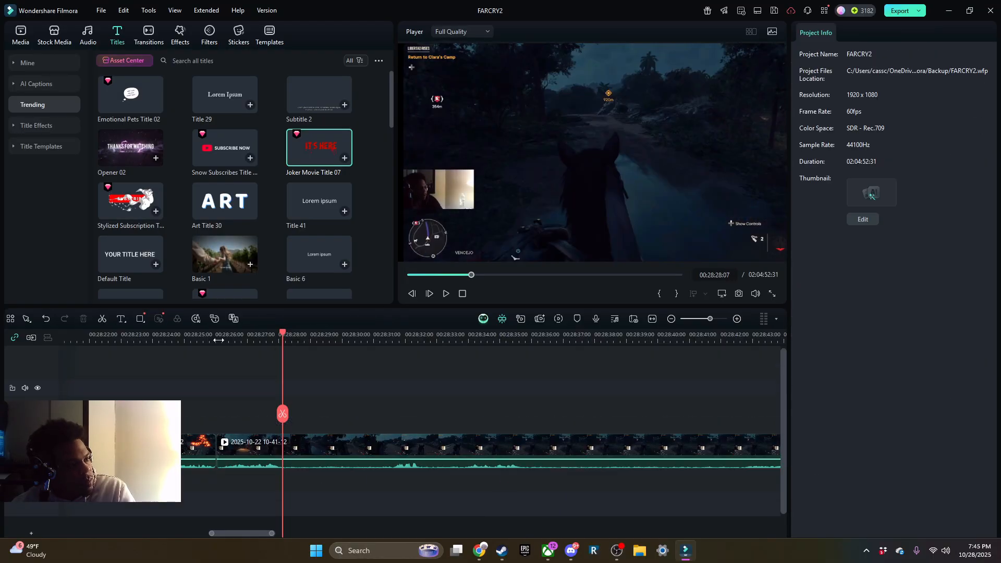
Trim a net 5 seconds or so off the start of the clip at about 00:28:26:00, playing the footage between trims.
left_click(446, 293)
left_click(386, 345)
left_click_drag(217, 438, 475, 453)
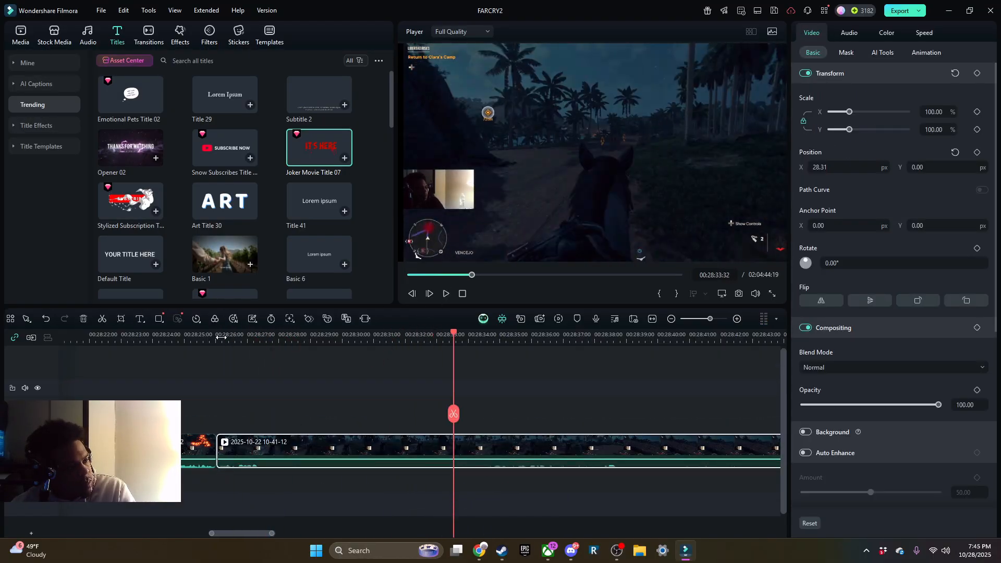
left_click(221, 341)
left_click(448, 293)
left_click_drag(219, 449, 126, 449)
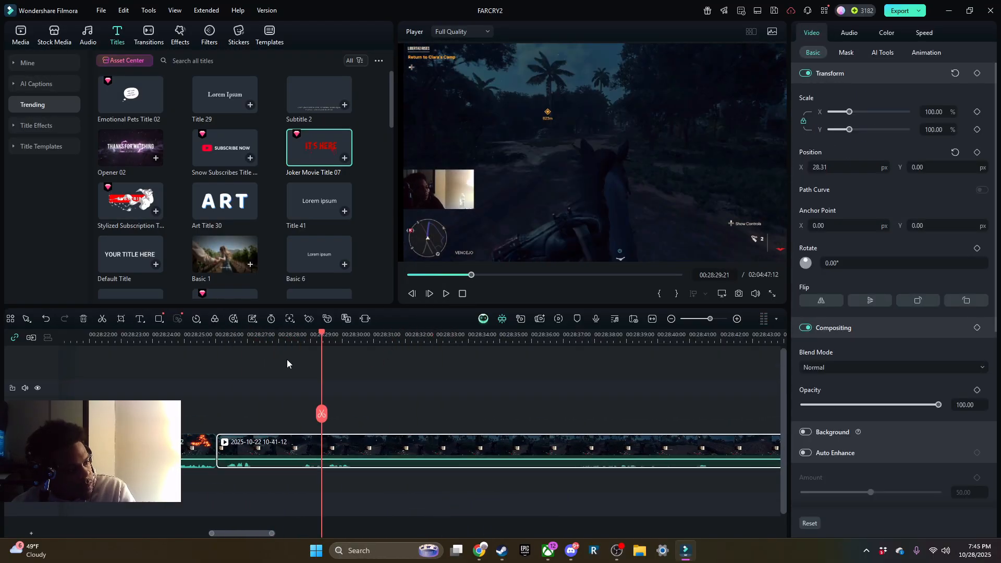
Cut a net 12 seconds or so from the footage after 00:28:26:00, splitting it at about 00:28:29:00 and playing the joins.
left_click(265, 343)
left_click_drag(217, 449, 464, 511)
left_click(448, 294)
left_click(447, 293)
left_click(309, 415)
left_click_drag(311, 449, 236, 448)
left_click(295, 339)
left_click(445, 293)
left_click(446, 293)
Split the clip at 00:28:32:05, trim about 2 seconds off the start of the following part and replay the join.
left_click(407, 414)
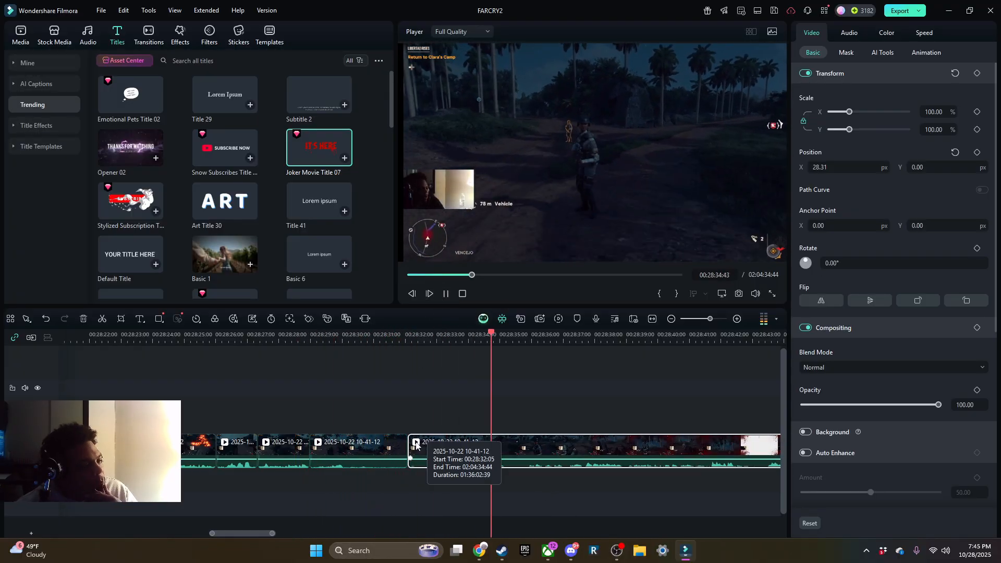
left_click_drag(411, 441, 477, 519)
left_click(400, 337)
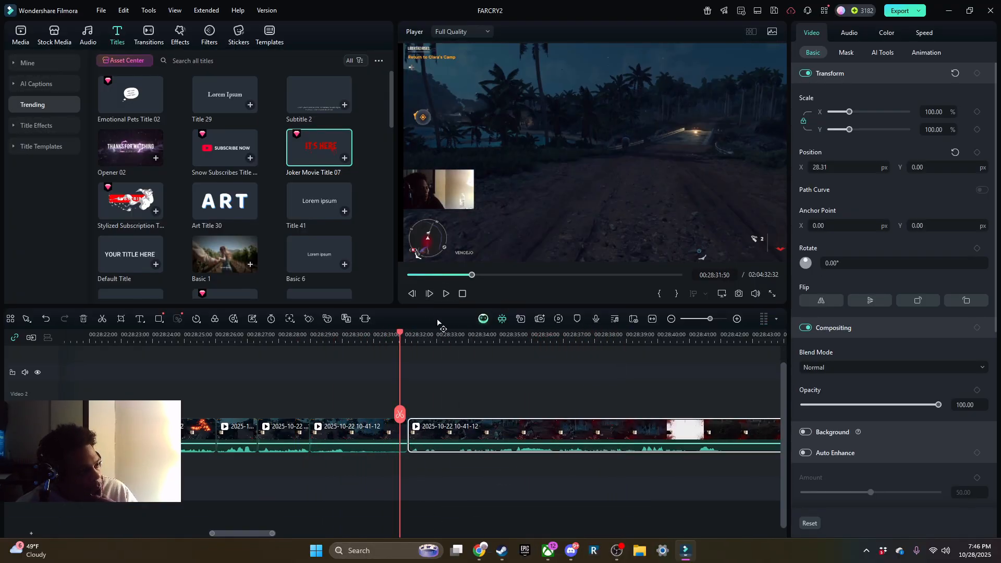
left_click(445, 294)
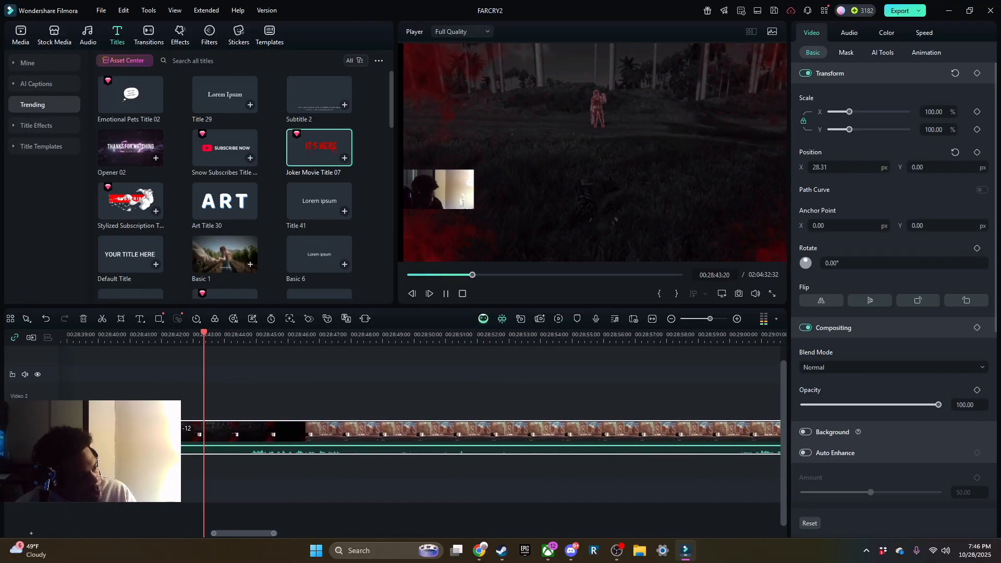
Cut about 113 seconds in total from the footage after about 00:28:40, including the loading screen, and play the join.
key("Delete")
left_click_drag(128, 437, 701, 450)
left_click_drag(142, 432, 735, 438)
left_click(116, 336)
left_click(445, 293)
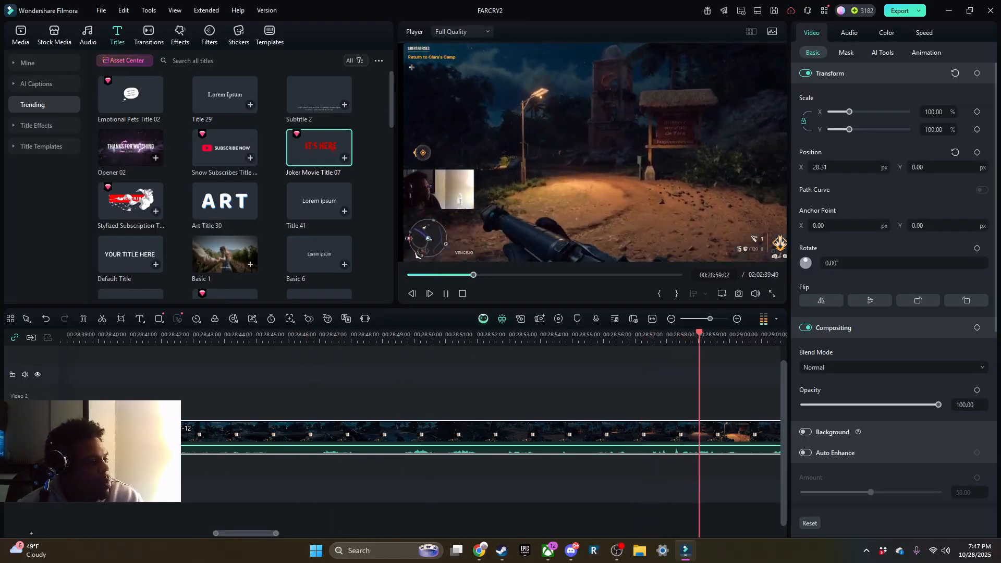
Trim about 80 seconds in total off the start of the clip at about 00:28:40 and play on.
left_click_drag(122, 436, 706, 482)
left_click_drag(116, 448, 420, 480)
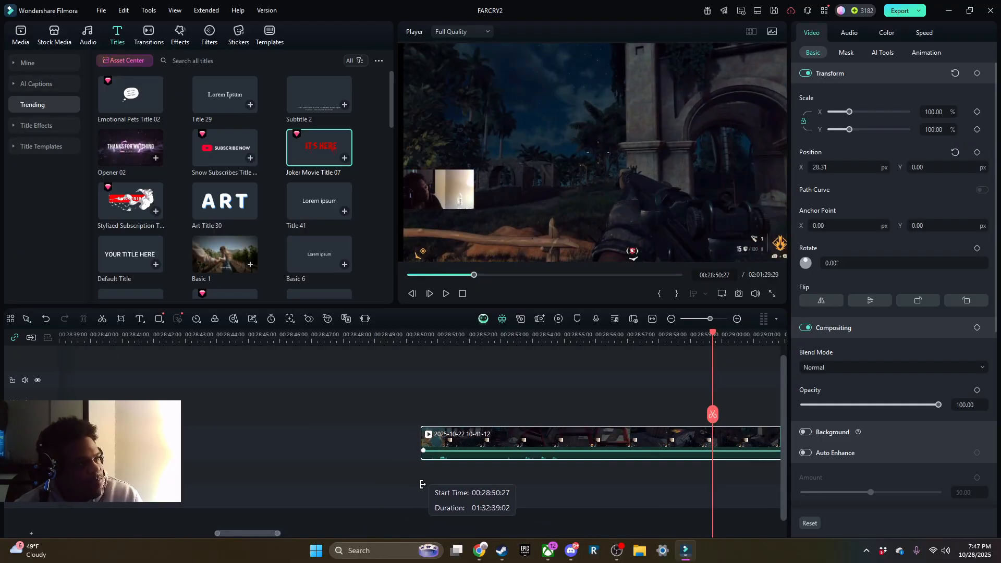
key("space")
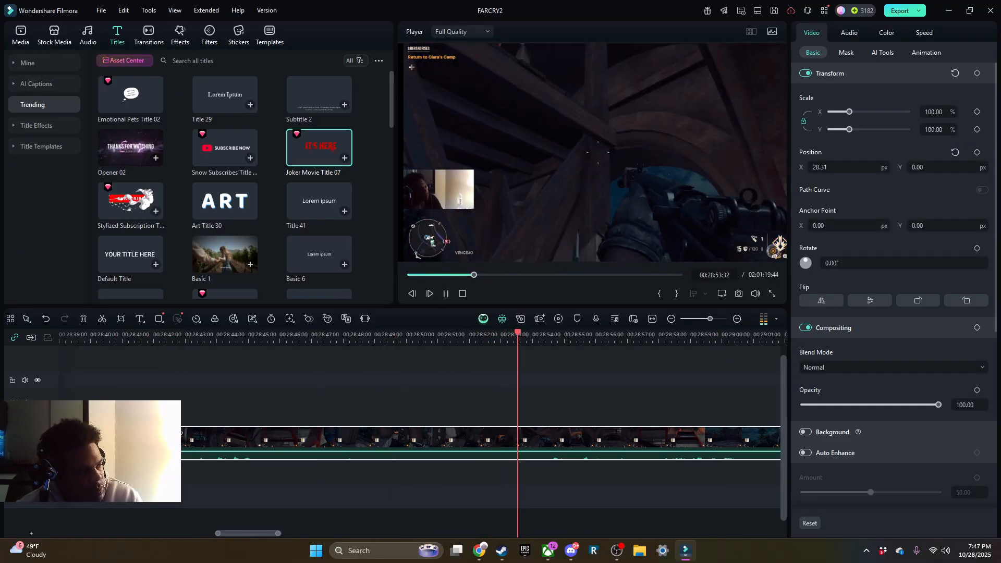
Cut another 27 seconds or so in two trims from the start of the clip at about 00:28:40, replaying each join.
left_click_drag(78, 452, 602, 451)
left_click(107, 336)
left_click(447, 294)
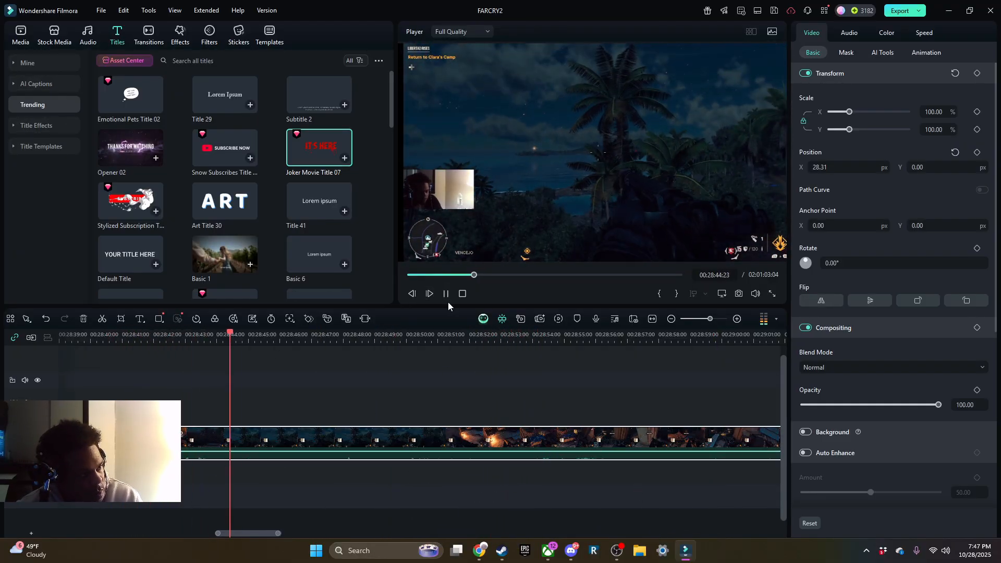
left_click_drag(110, 451, 436, 473)
left_click(108, 336)
left_click(445, 293)
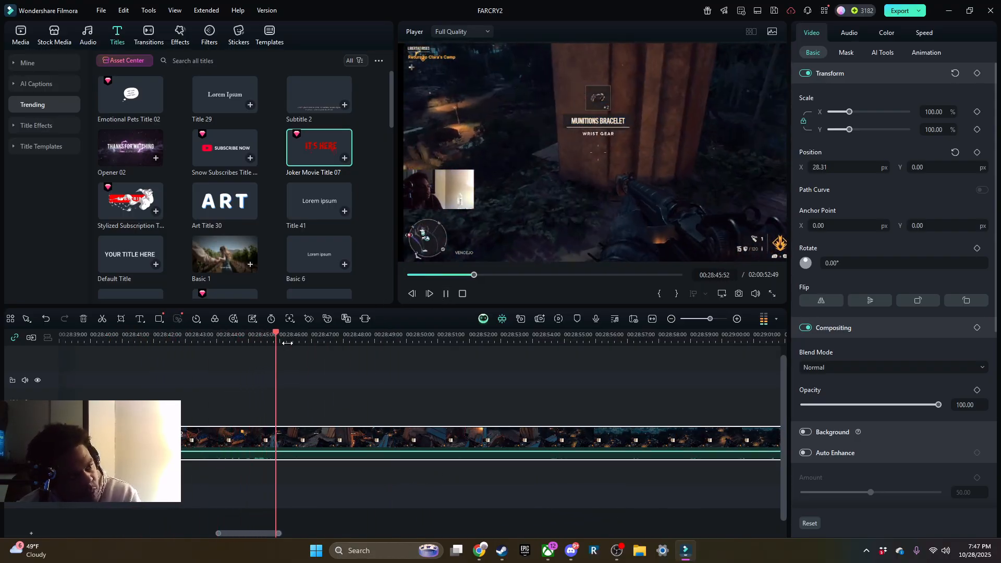
Split the clip at 00:28:47:05, trim about 27 seconds off the start of the following part and play on.
left_click(445, 294)
left_click(314, 414)
left_click_drag(316, 439, 670, 490)
left_click(445, 294)
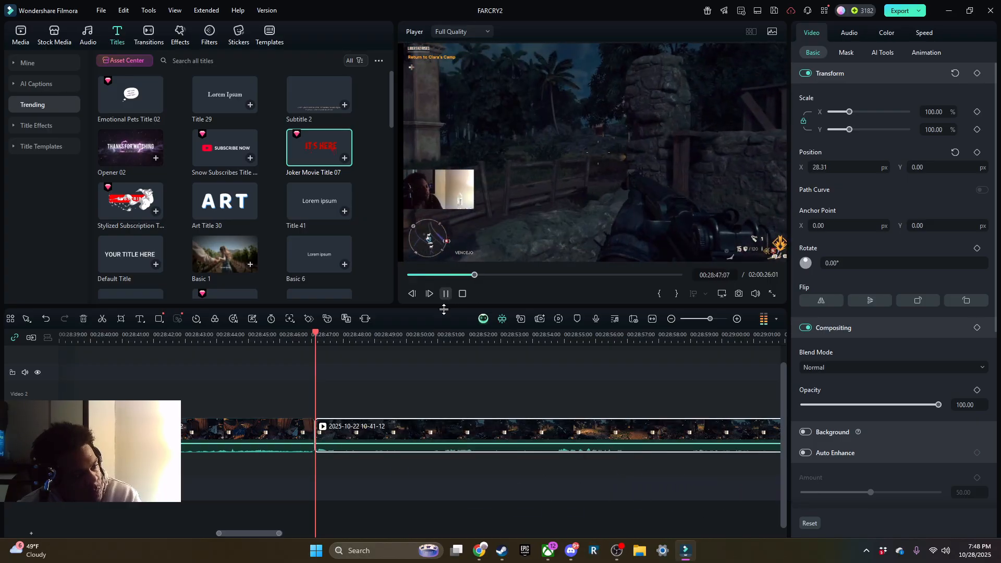
Trim a net 7 seconds or so off the start of the clip at 00:28:47:05, playing the footage between adjustments.
left_click_drag(316, 433, 256, 449)
left_click(350, 337)
key("space")
key("space")
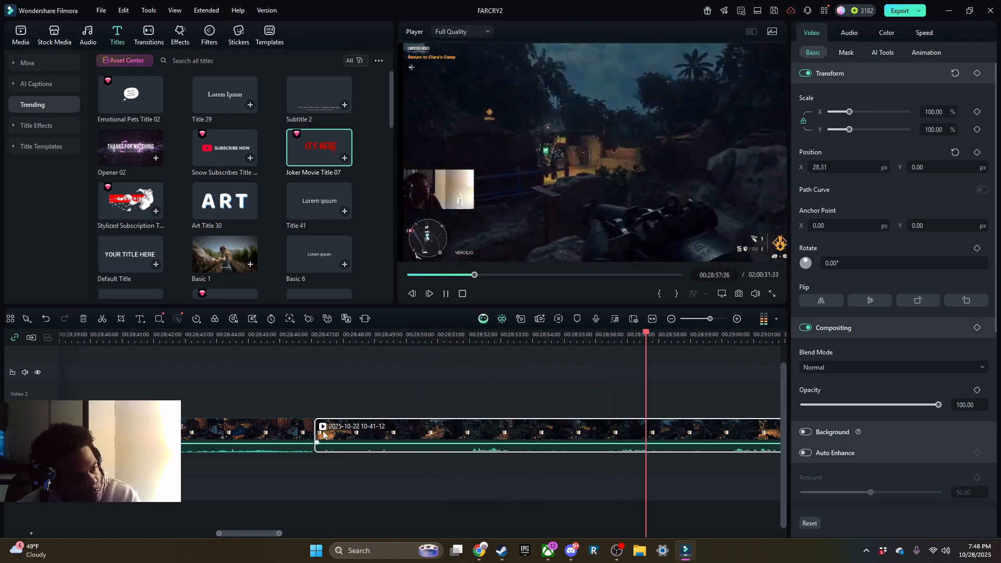
left_click_drag(316, 440, 705, 439)
key("space")
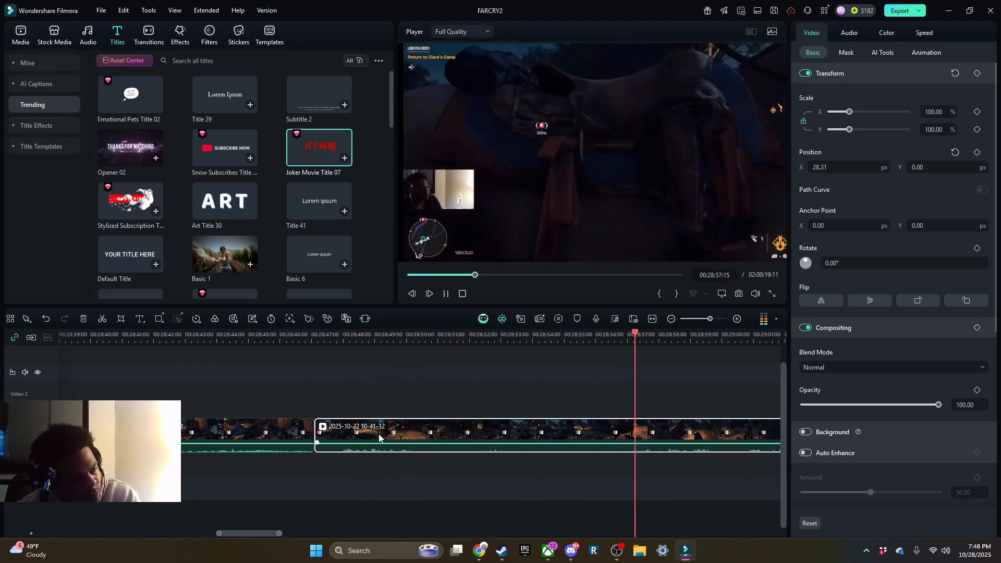
Cut about 24 more seconds in total from the start of the clip at 00:28:47:05 and replay the join.
key("space")
left_click(317, 337)
key("space")
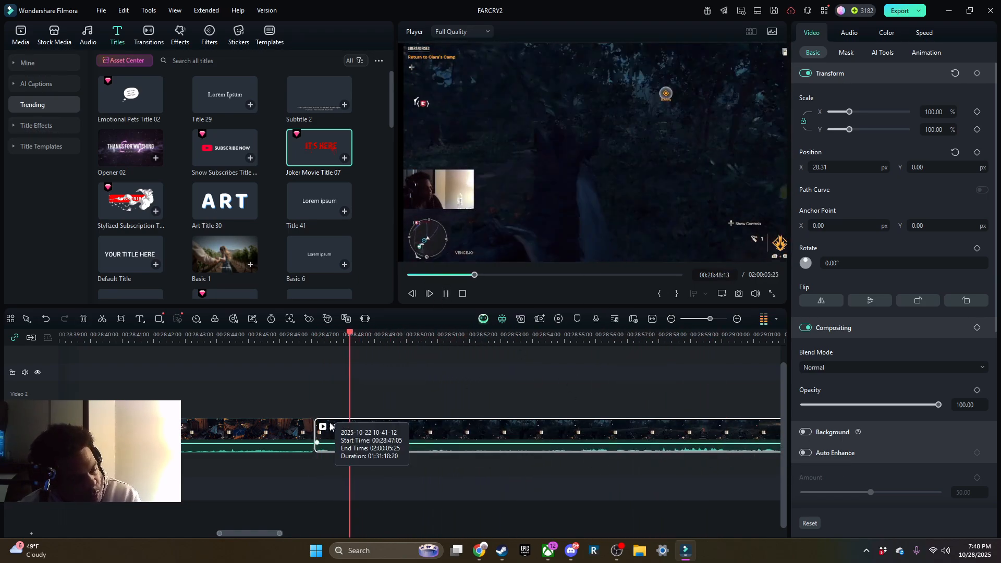
left_click_drag(316, 440, 624, 441)
left_click(320, 337)
key("space")
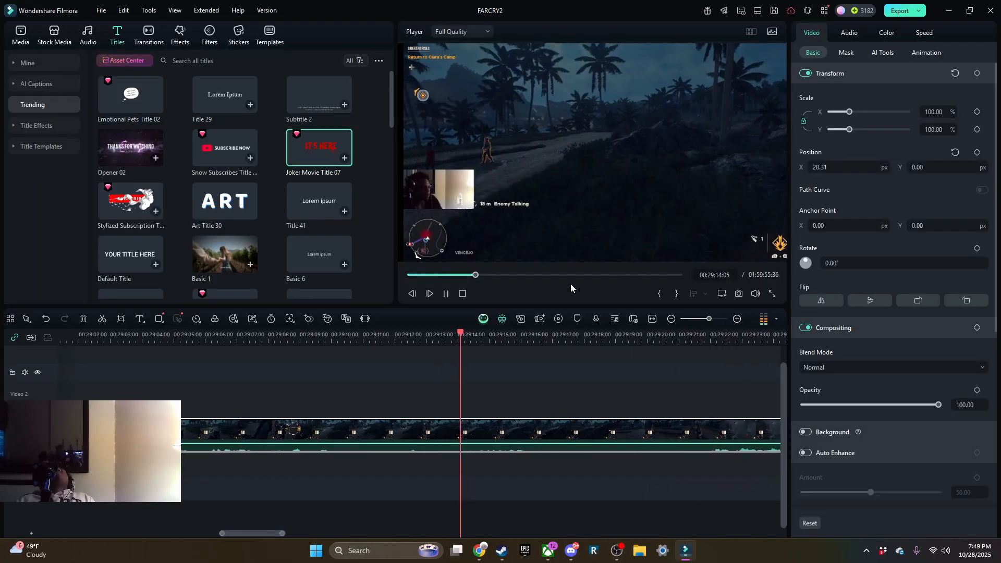
Split the clip at 00:29:11:07 and replay the footage leading up to the split.
left_click(447, 294)
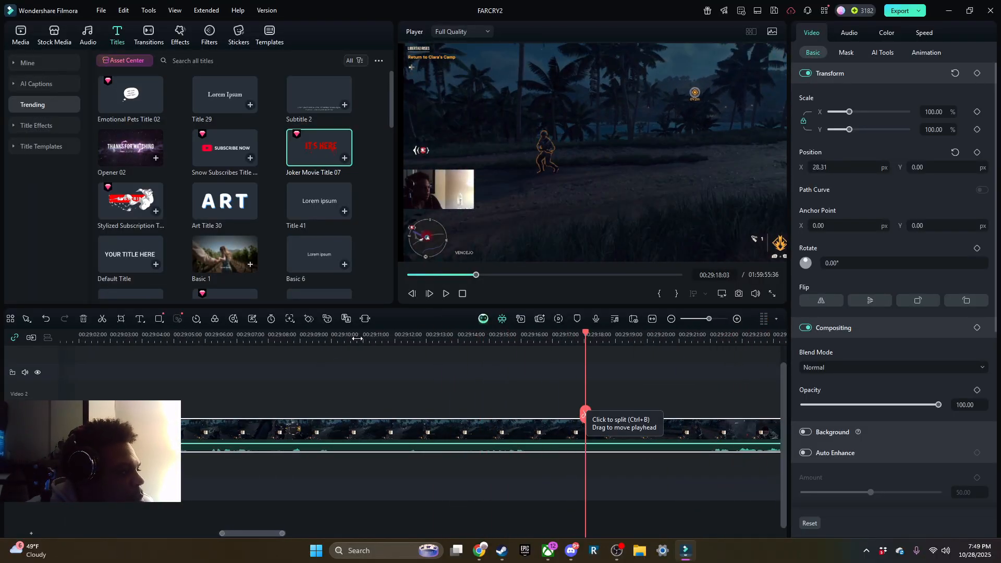
left_click(316, 338)
left_click(368, 417)
scroll(368, 417, "left", 2)
left_click(308, 336)
left_click(446, 293)
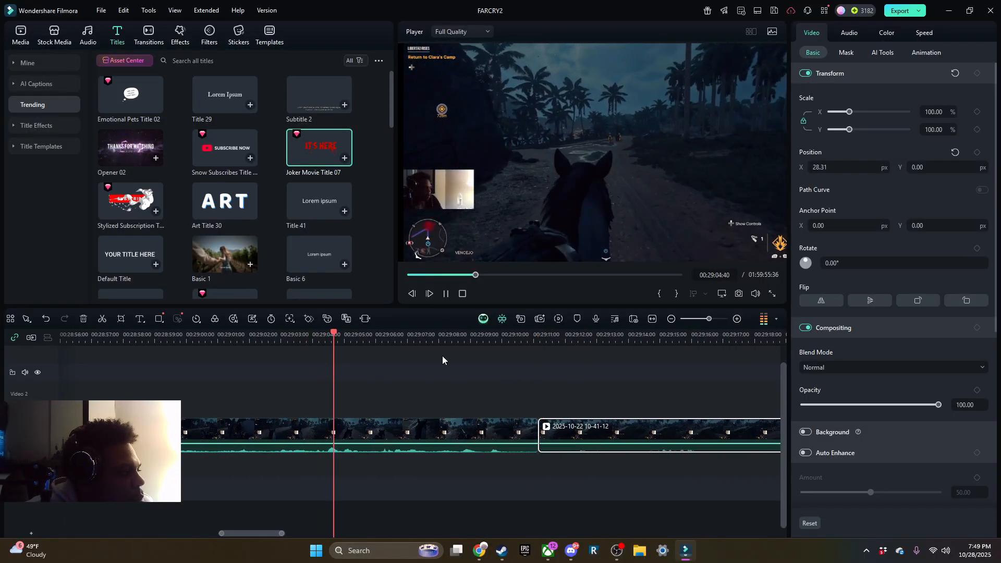
scroll(459, 384, "left", 3)
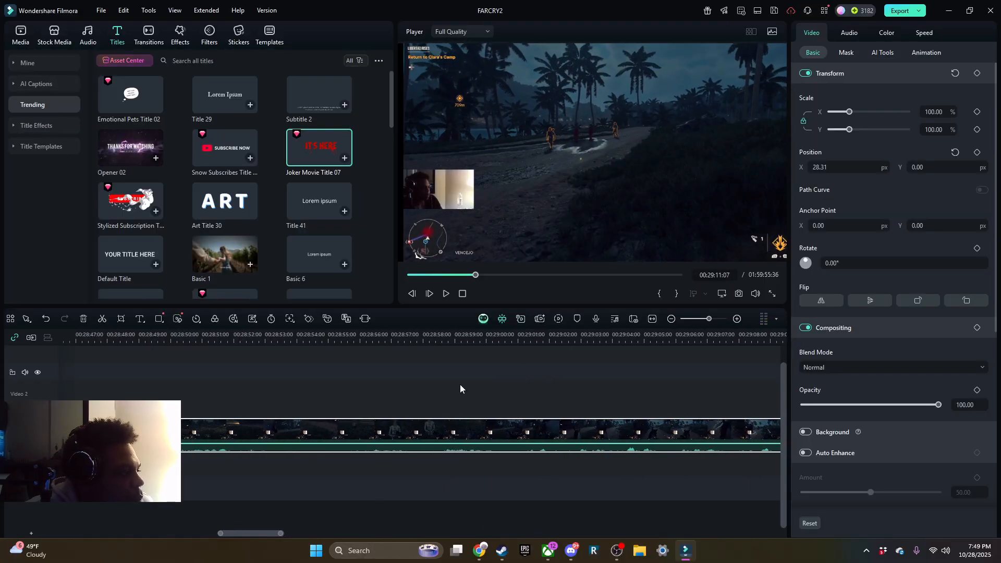
Split the clip at about 00:28:52:20, restore about 2 seconds at the start of the part beginning at 00:28:47:05 and replay it.
left_click(128, 336)
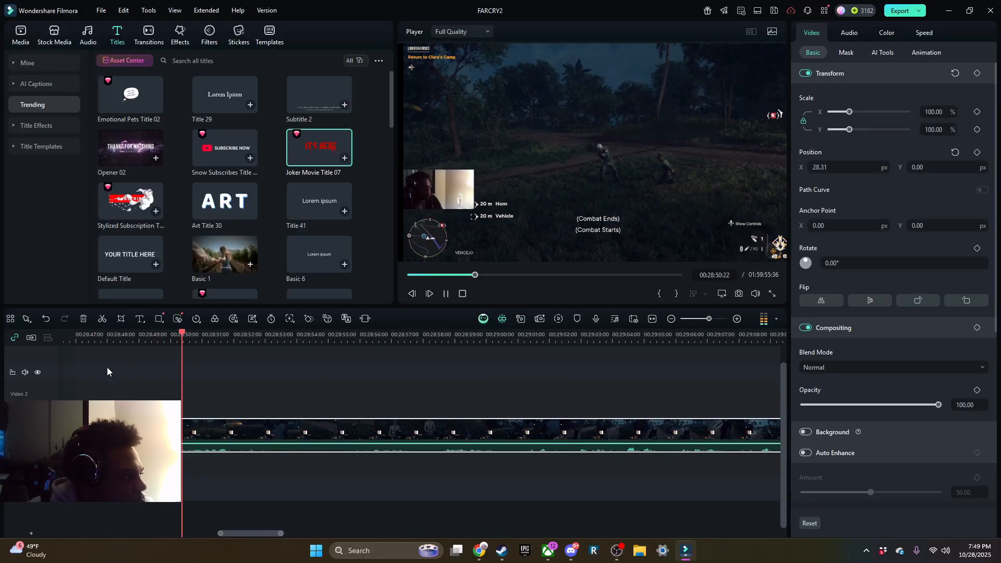
left_click(243, 413)
scroll(223, 370, "left", 2)
left_click(163, 336)
scroll(223, 370, "left", 2)
left_click_drag(279, 450, 223, 450)
left_click(444, 293)
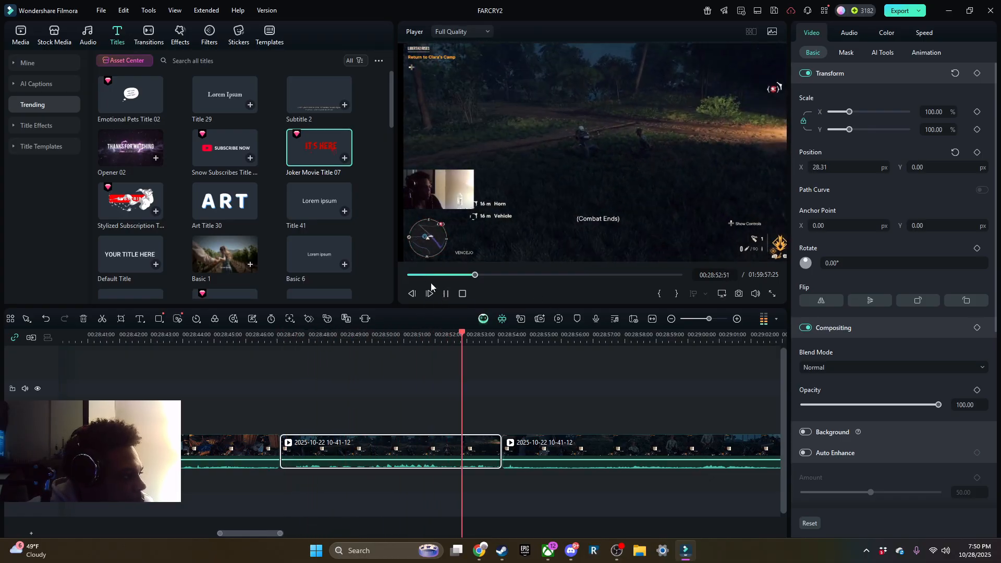
Trim about 14 seconds off the start of the part at about 00:28:54:07 and play the footage after it.
left_click(572, 387)
left_click_drag(503, 451, 723, 498)
left_click(298, 360)
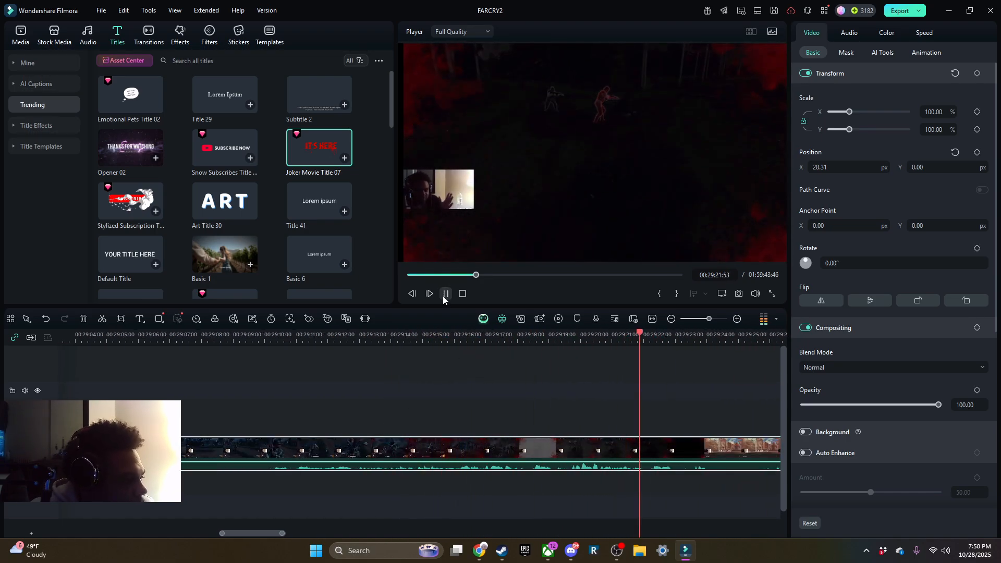
Split the clip at about 00:29:22:58, just before the loading screen, and replay the seconds leading up to it.
left_click(674, 413)
left_click(544, 356)
left_click(447, 294)
left_click(446, 293)
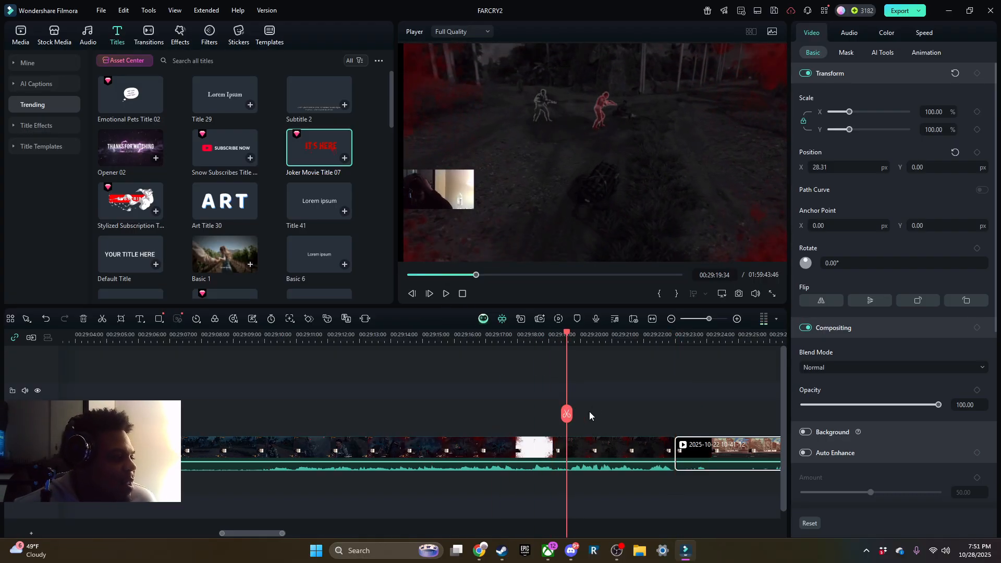
Split the clip at about 00:29:19:19 and trim about 3 seconds off the end of the part before it.
left_click(559, 415)
left_click_drag(563, 451, 461, 451)
left_click(376, 355)
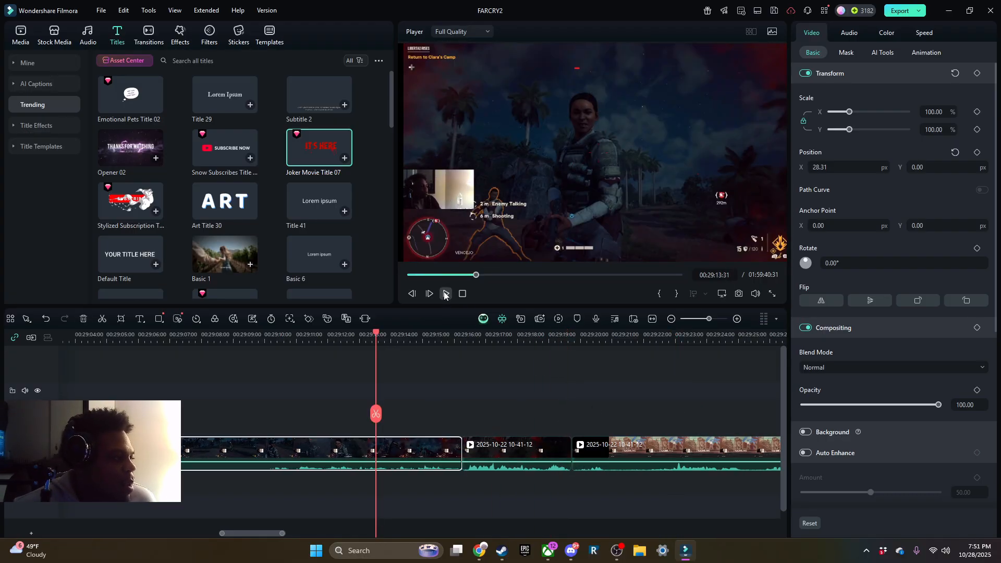
Review the combat footage and cut about 7 seconds from it after about 00:28:59:00, then play the result.
left_click(230, 351)
scroll(198, 348, "left", 3)
scroll(198, 348, "down", 1)
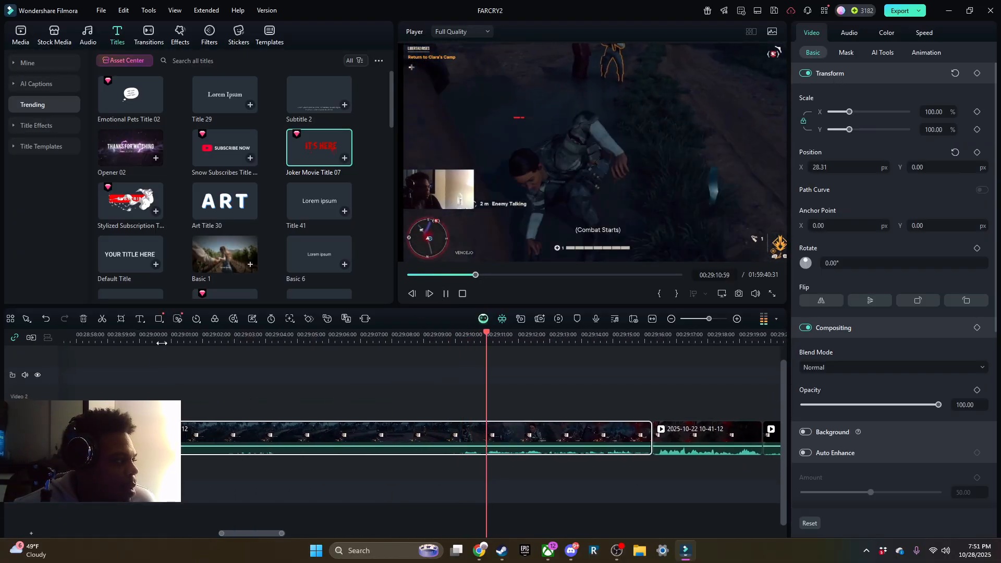
left_click(159, 342)
left_click(157, 477)
left_click_drag(109, 446, 298, 438)
left_click(445, 293)
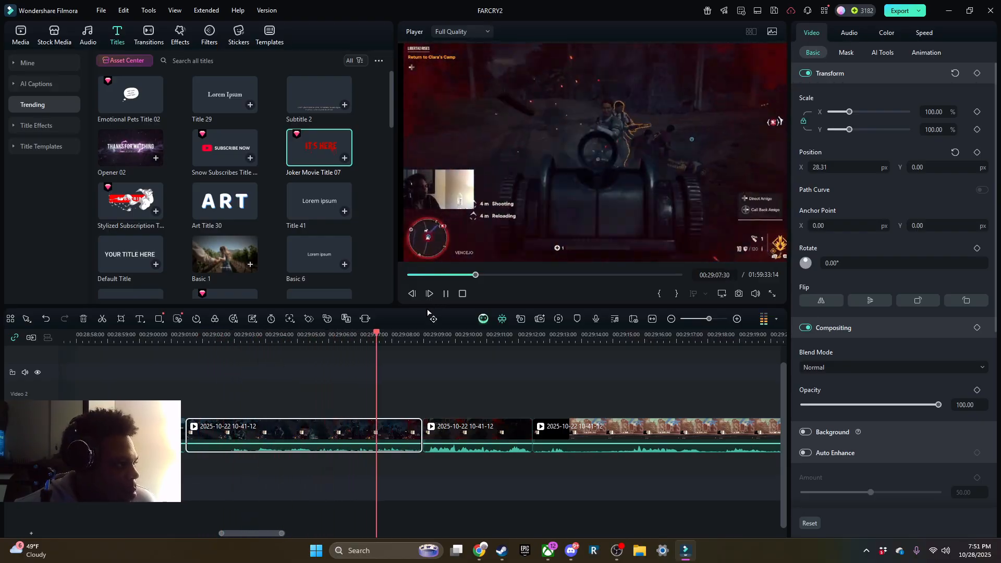
Cut about 21 seconds, including the loading screen, from the start of the clip at about 00:29:14:50 and replay the join.
scroll(350, 390, "right", 3)
scroll(351, 389, "up", 1)
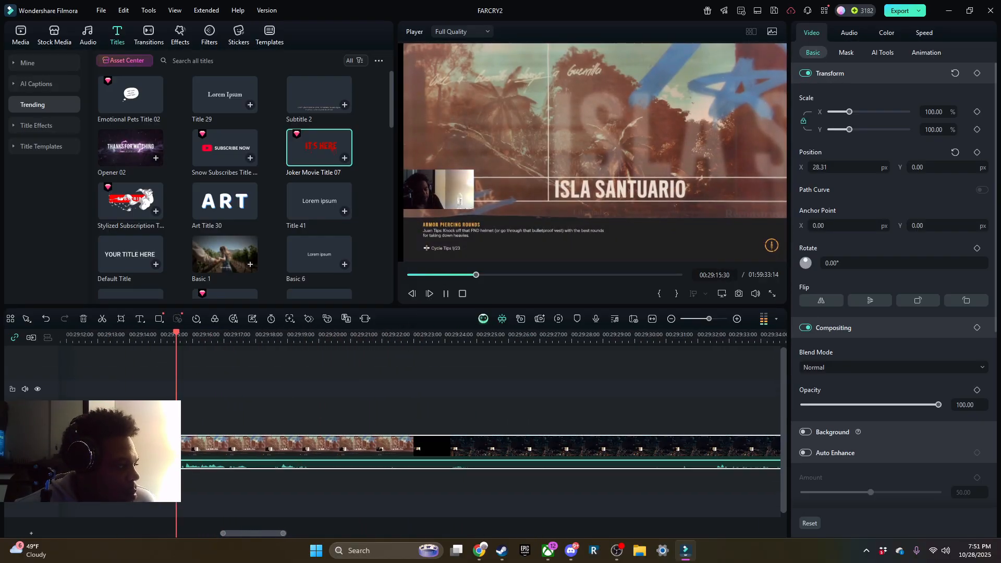
left_click_drag(159, 446, 253, 446)
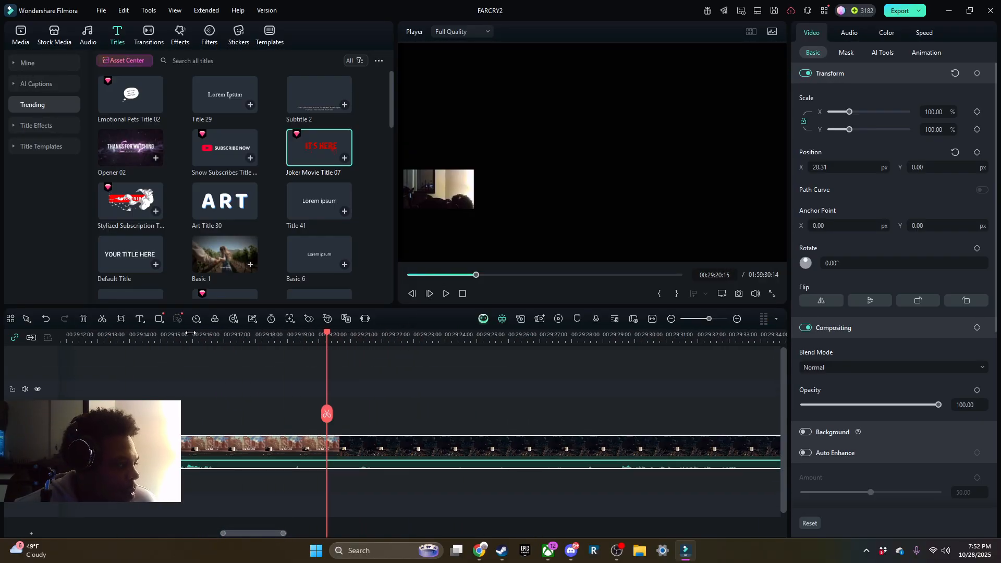
left_click_drag(155, 446, 729, 520)
left_click(96, 334)
left_click(445, 293)
left_click(445, 293)
Split the clip at 00:29:16:05 and trim about 49 seconds off the start of the following part.
left_click(194, 417)
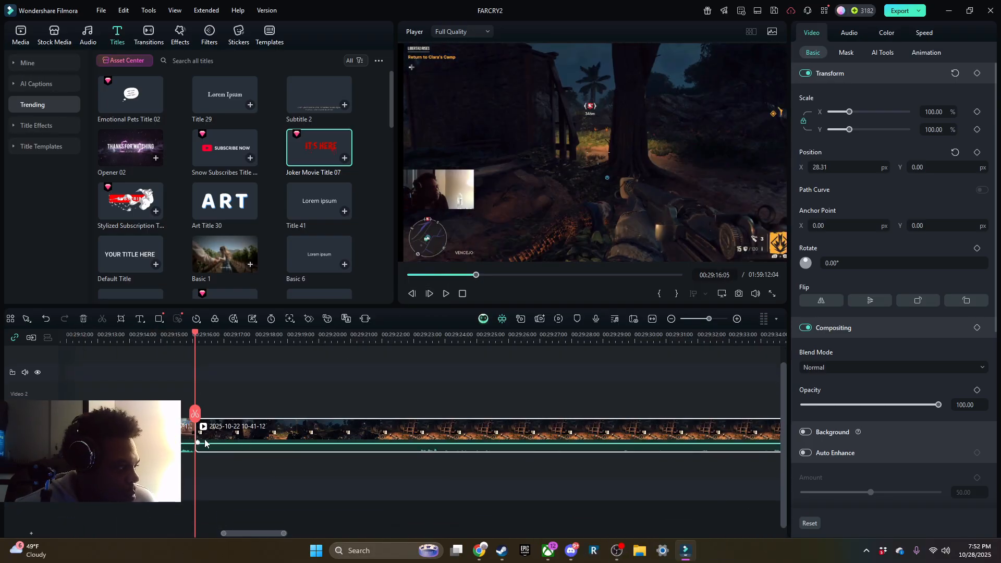
left_click_drag(201, 440, 750, 482)
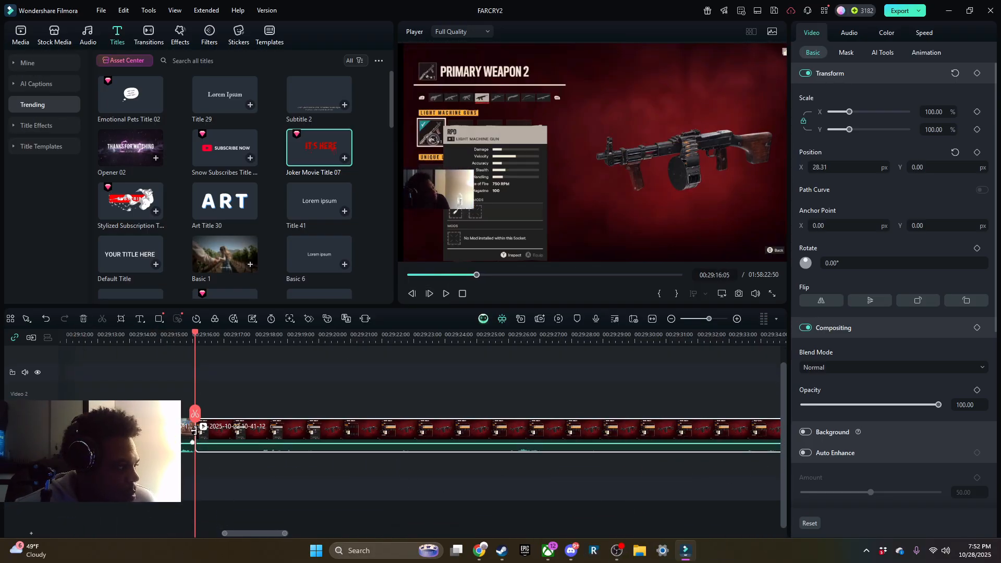
Trim about 69 seconds, including the gear menu footage, off the start of the clip at 00:29:16:05, playing the join between cuts.
left_click_drag(196, 437, 751, 516)
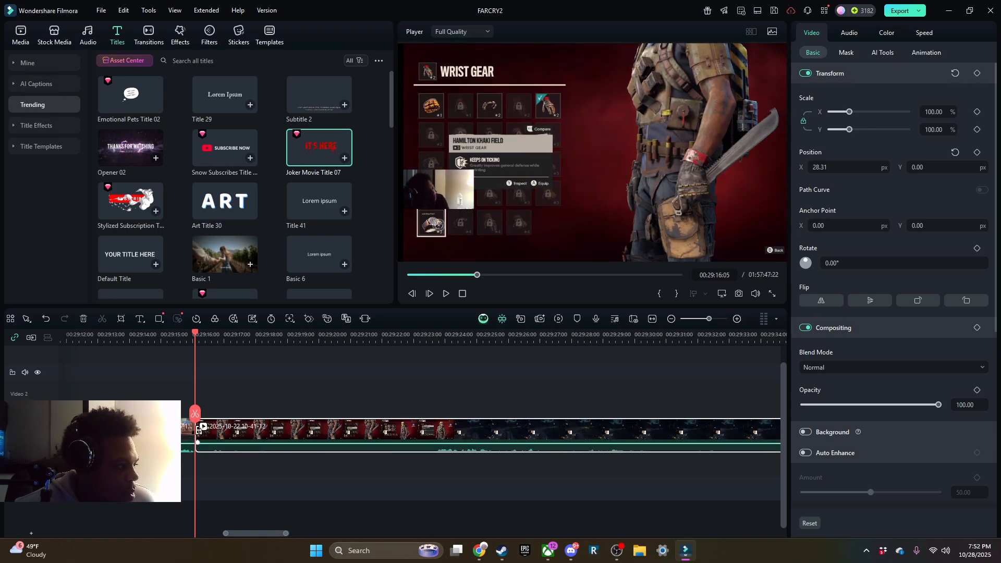
left_click_drag(198, 438, 466, 437)
left_click(444, 294)
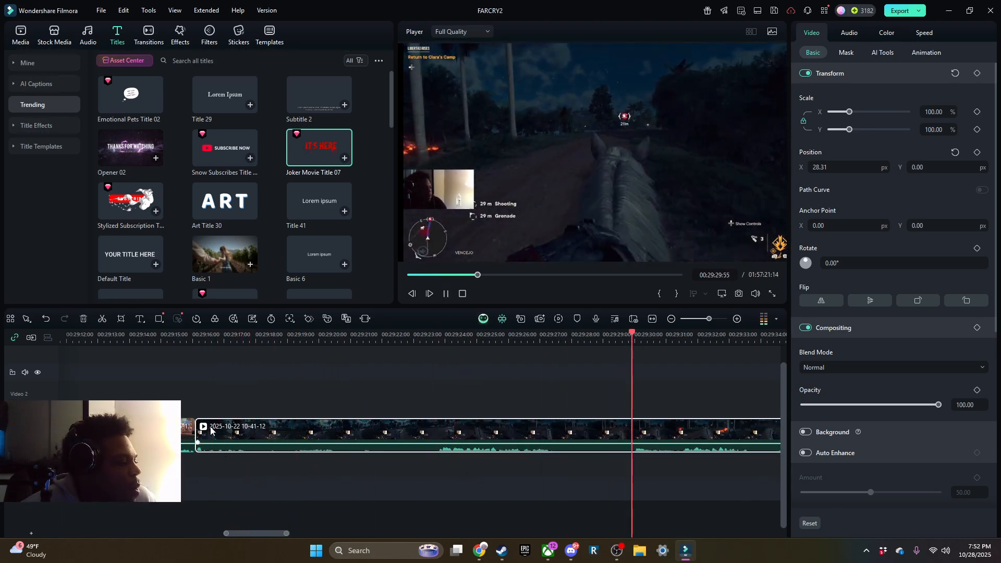
left_click_drag(198, 427, 435, 427)
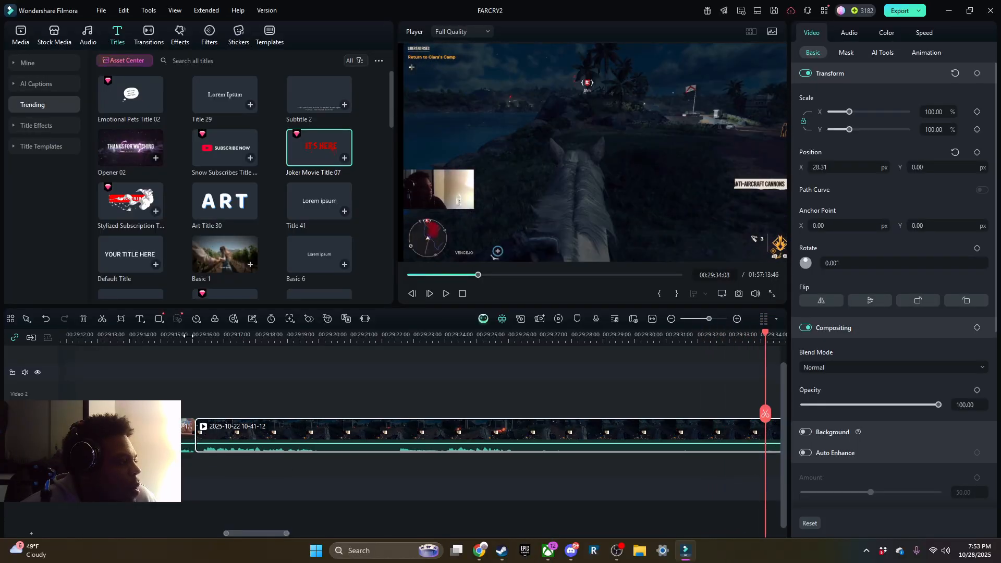
Split the clip at about 00:29:20 and 00:29:24, trimming about 2 and 10 seconds off the start of the respective following parts.
left_click(320, 413)
left_click_drag(323, 432, 396, 493)
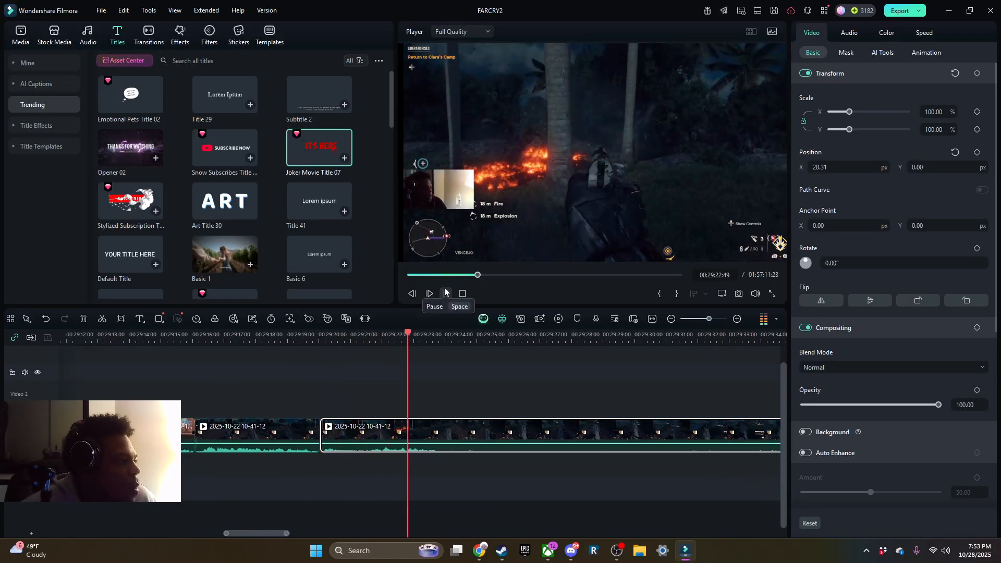
left_click(453, 414)
left_click_drag(455, 432, 701, 432)
key("space")
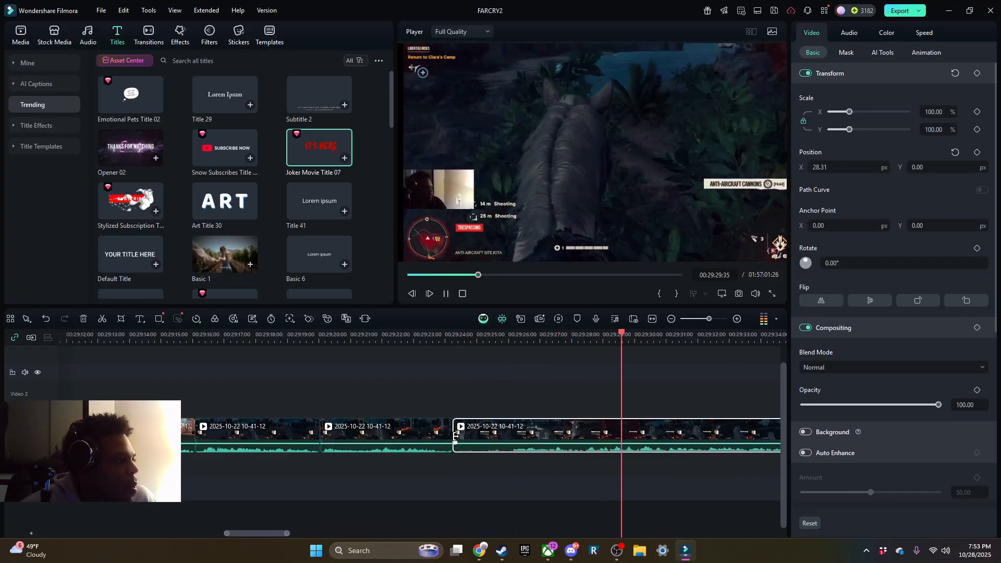
Split the clip at 00:29:37:08, trim about 25 seconds off the start of the following part and play the result.
left_click(447, 293)
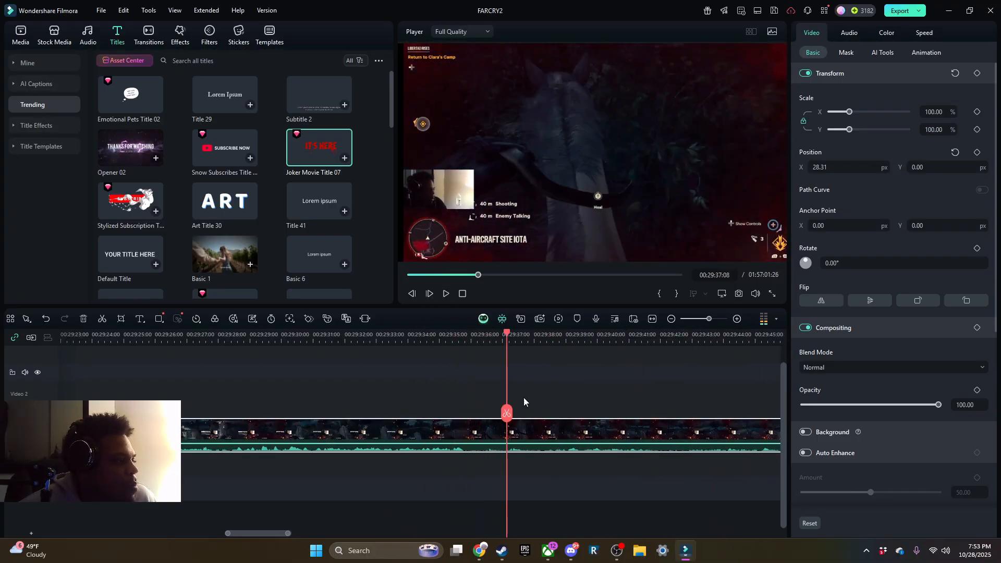
left_click(505, 412)
left_click_drag(508, 432, 173, 497)
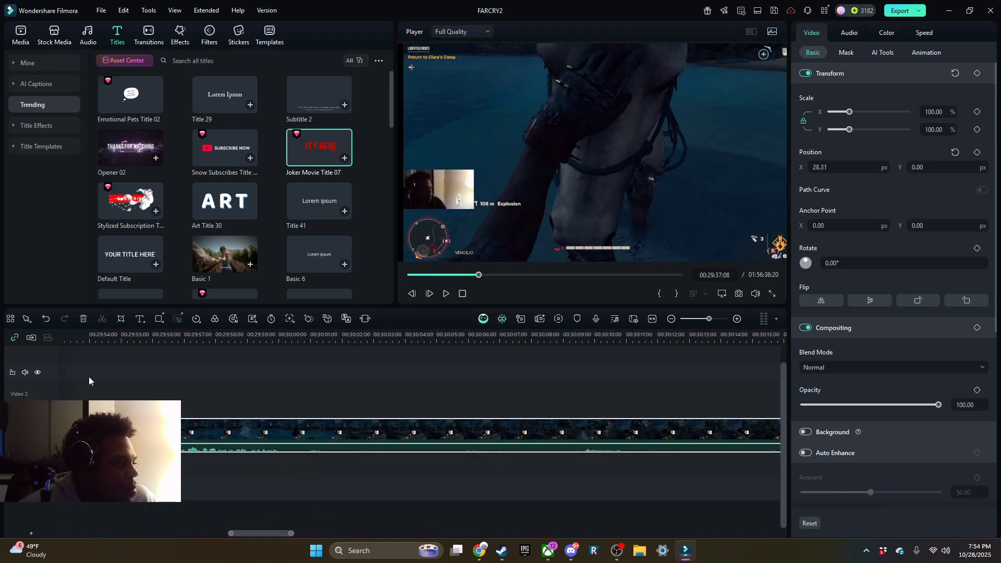
left_click(446, 293)
left_click(441, 297)
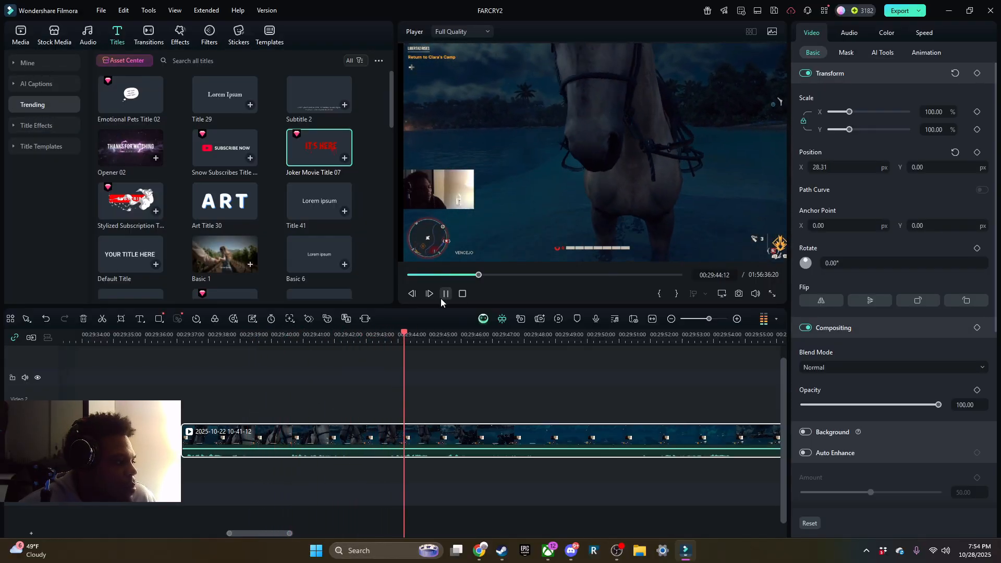
Split the horse footage at about 00:29:39:45, trim about 2 seconds off the following part, and split again at about 00:29:41:45.
left_click(237, 336)
left_click(446, 293)
left_click(264, 414)
left_click_drag(265, 446, 359, 448)
left_click(326, 336)
left_click(325, 414)
Split the clip at about 00:29:45:30, trim about 1 second off the end of the part before it and replay that section.
left_click(445, 293)
left_click(446, 297)
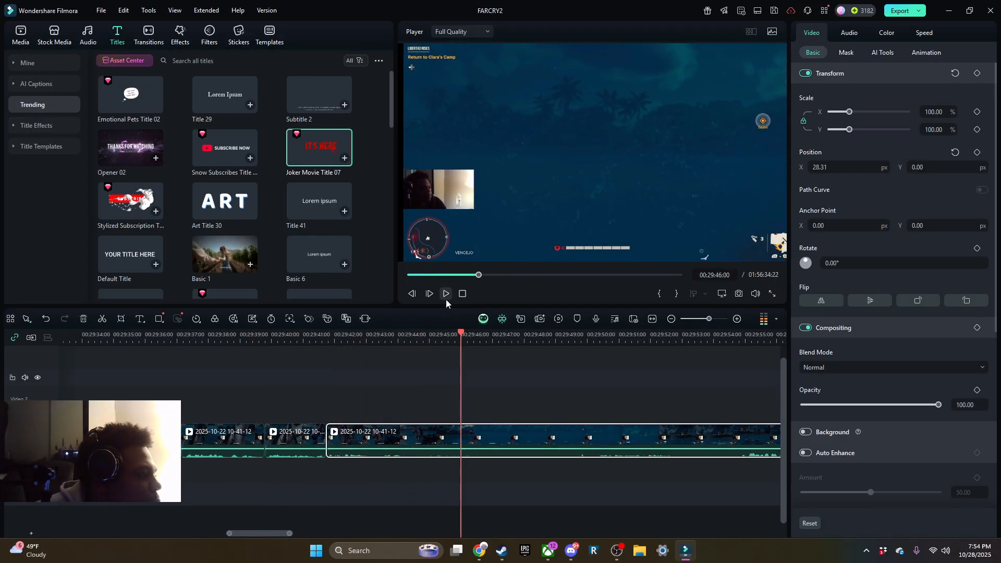
left_click(447, 337)
left_click(446, 413)
left_click(402, 336)
left_click(447, 293)
left_click_drag(445, 447, 413, 447)
left_click(373, 336)
left_click(446, 293)
Cut about 50 seconds from the start of the part following the join at about 00:29:44 and replay the result.
left_click_drag(498, 381, 182, 383)
left_click(203, 443)
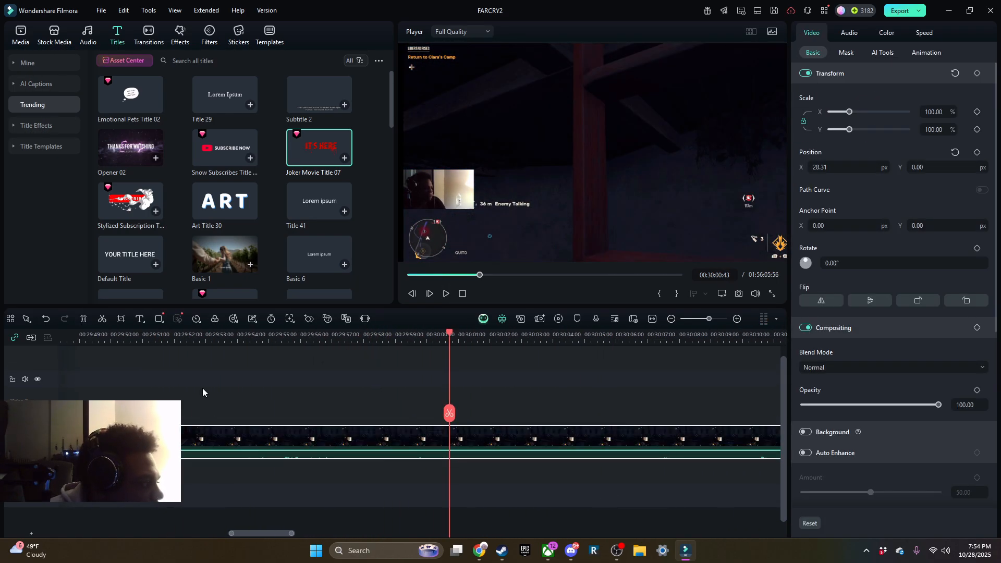
left_click_drag(219, 389, 412, 388)
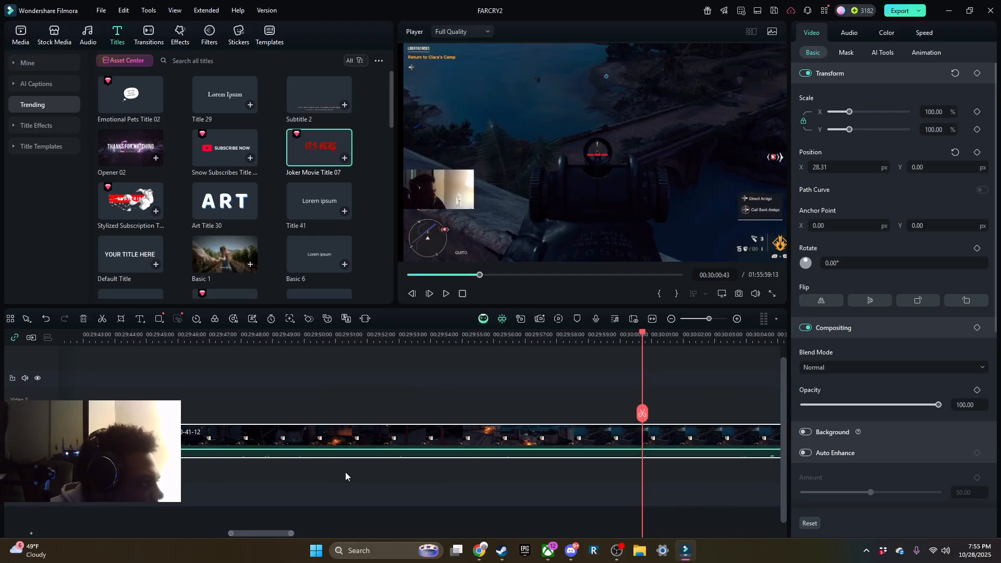
left_click(446, 293)
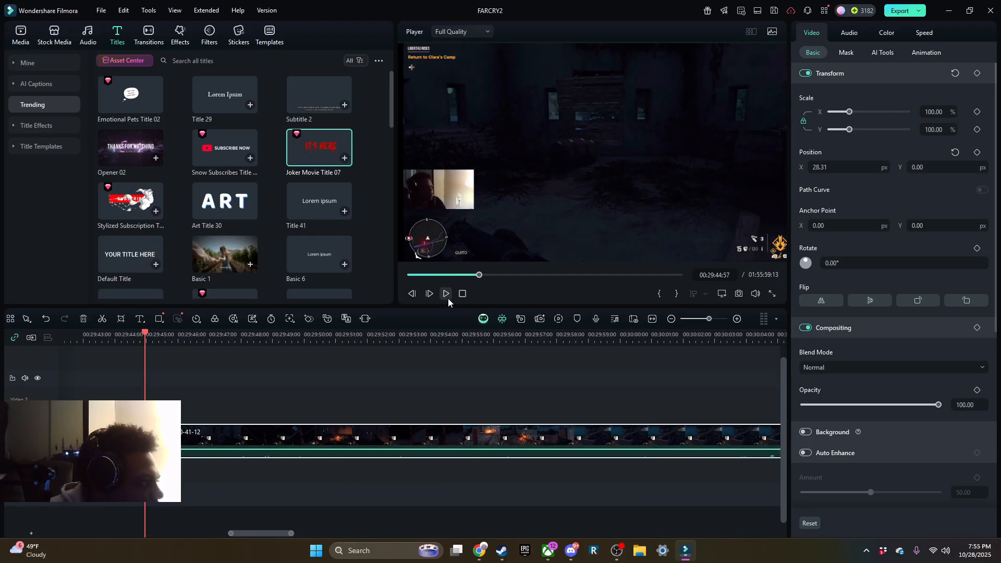
left_click(355, 342)
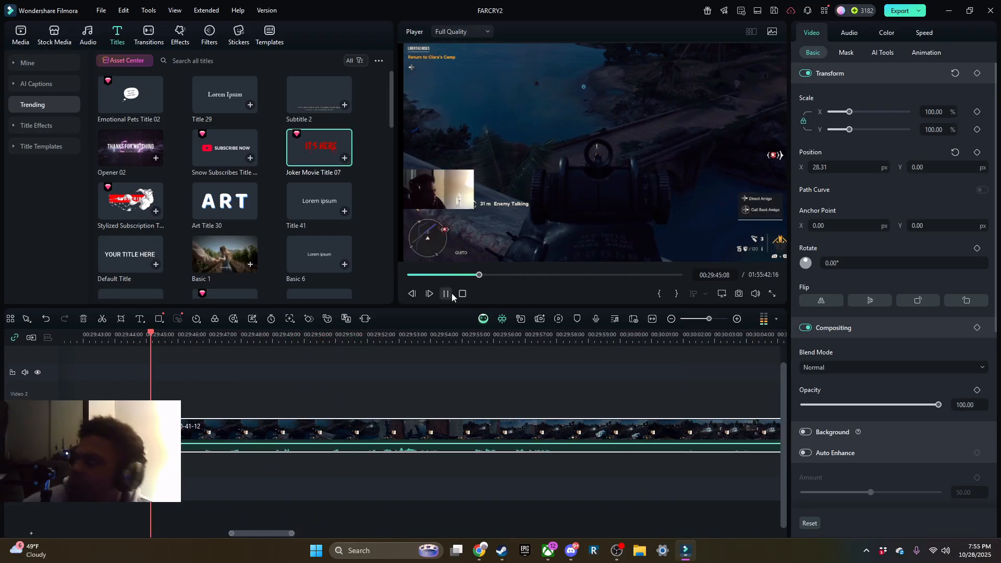
left_click(452, 293)
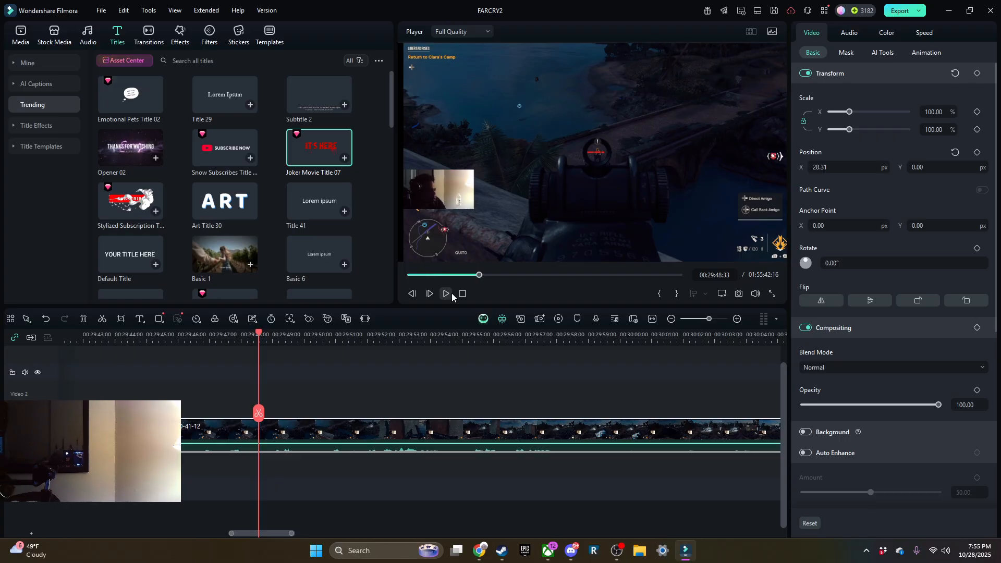
left_click(446, 295)
left_click(137, 336)
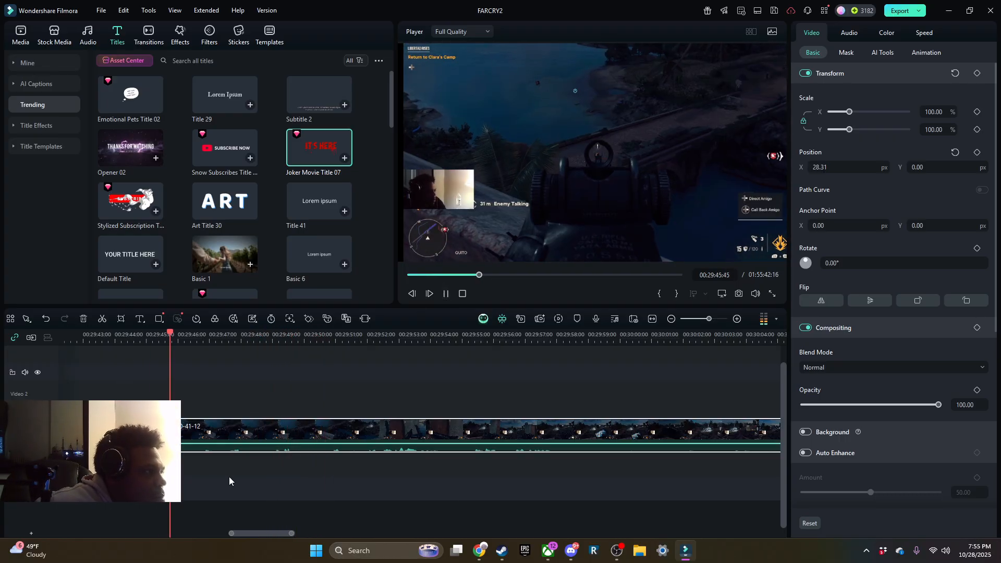
left_click(446, 295)
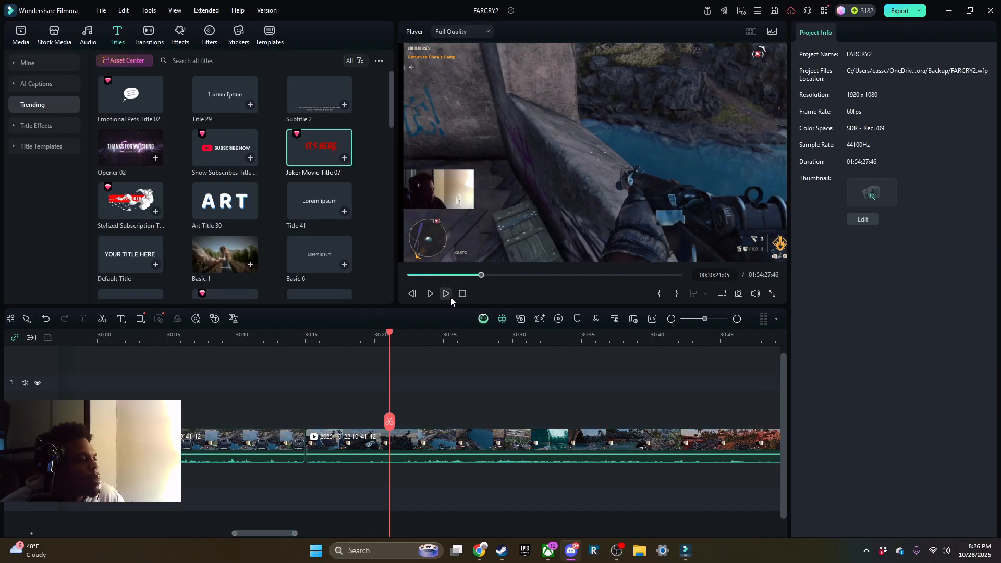
Trim about 13 seconds off the start of the clip at about 00:30:15 and replay the join.
left_click(448, 295)
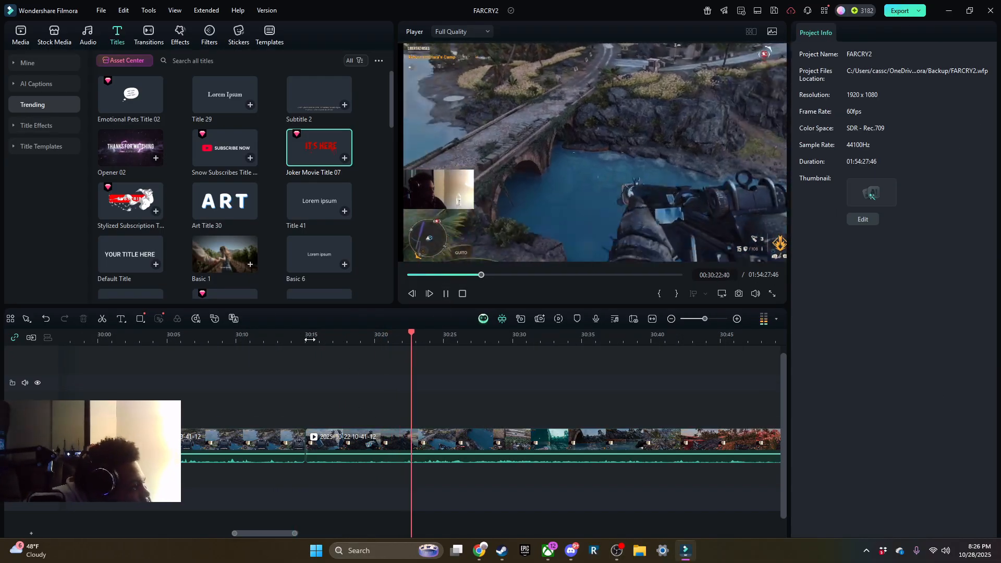
left_click(270, 336)
left_click(312, 438)
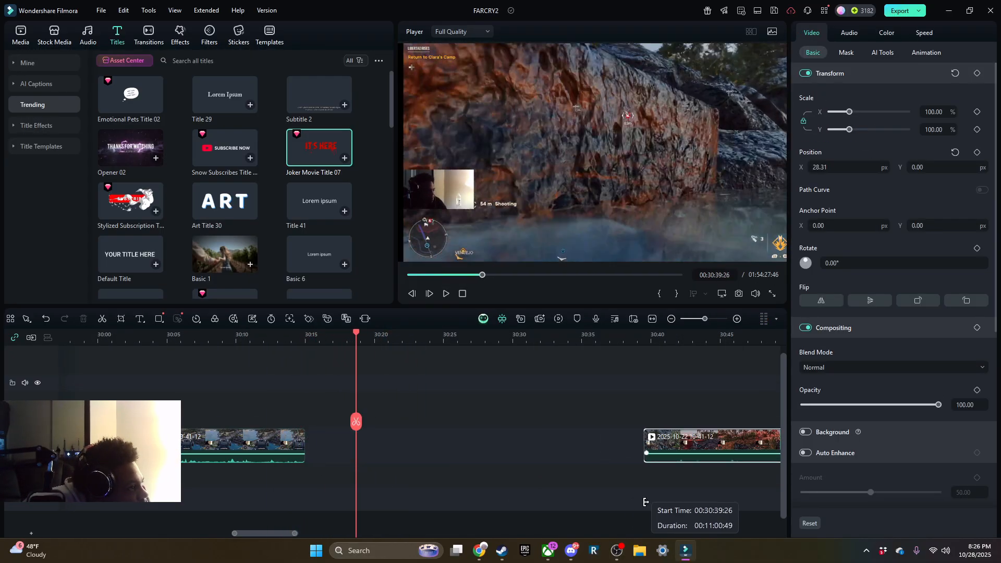
key("space")
left_click(261, 342)
key("space")
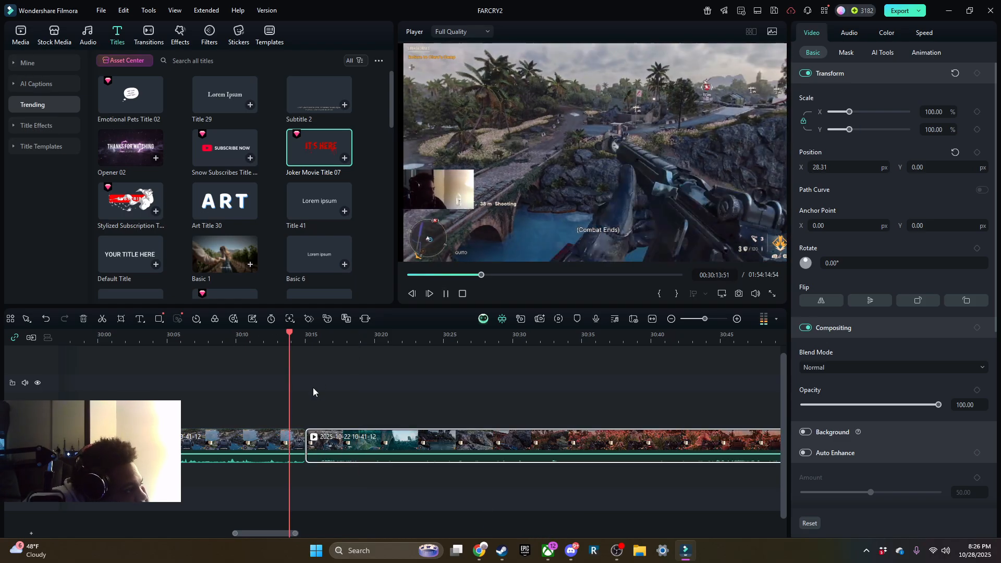
Cut about 26 more seconds from the start of the clip at about 00:30:15, replaying the join between cuts.
key("alt+[")
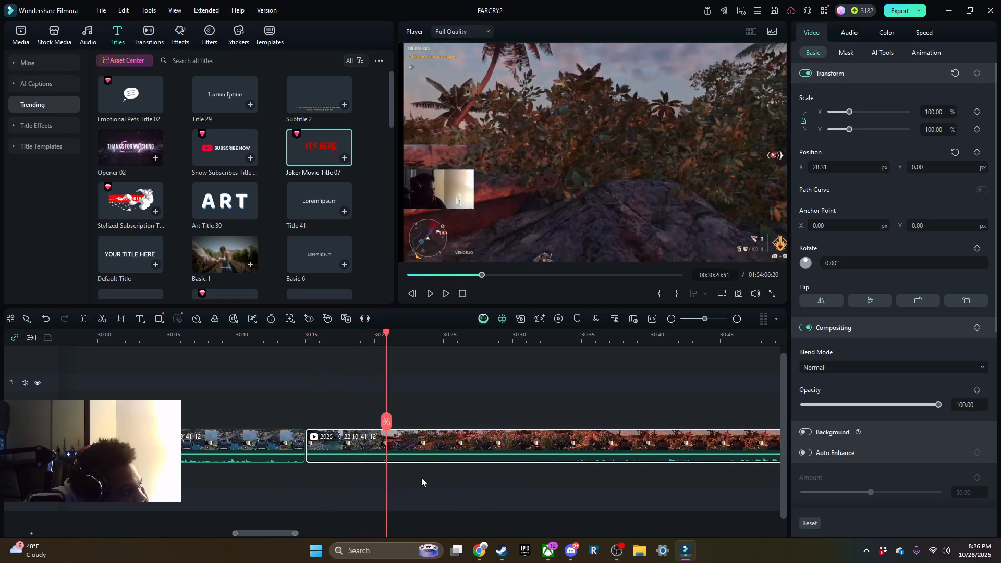
left_click(292, 336)
key("space")
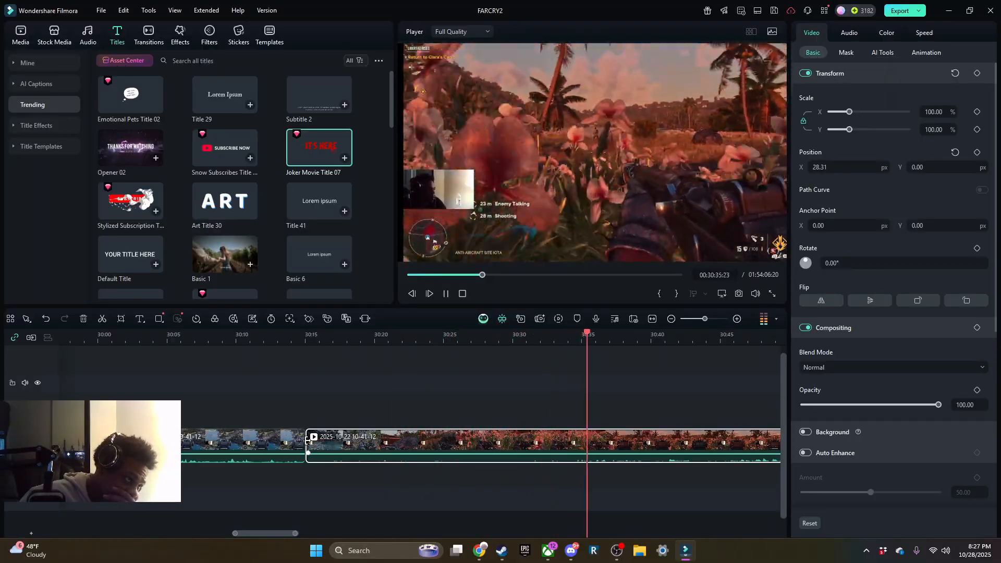
left_click_drag(307, 440, 512, 440)
left_click(278, 336)
left_click(445, 293)
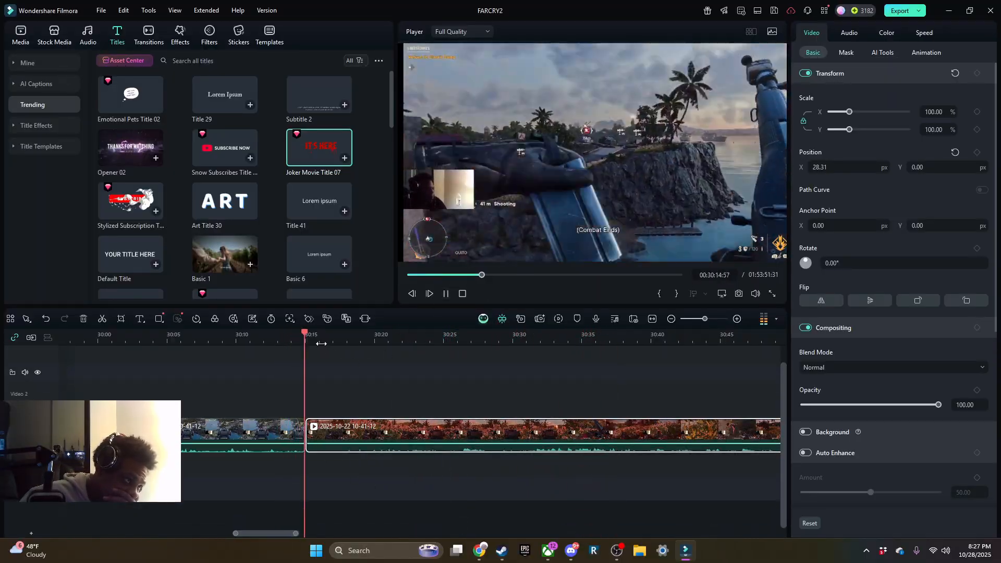
left_click(434, 338)
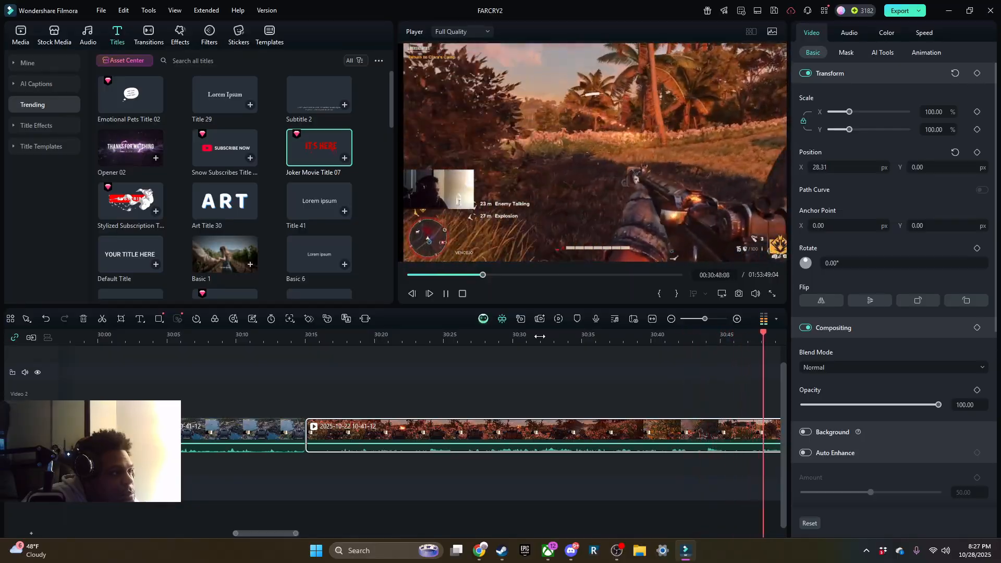
Split the clip at 00:30:56:03 and about 00:31:15, trimming about 8 and 3 seconds off the start of the respective following parts.
key("ctrl+b")
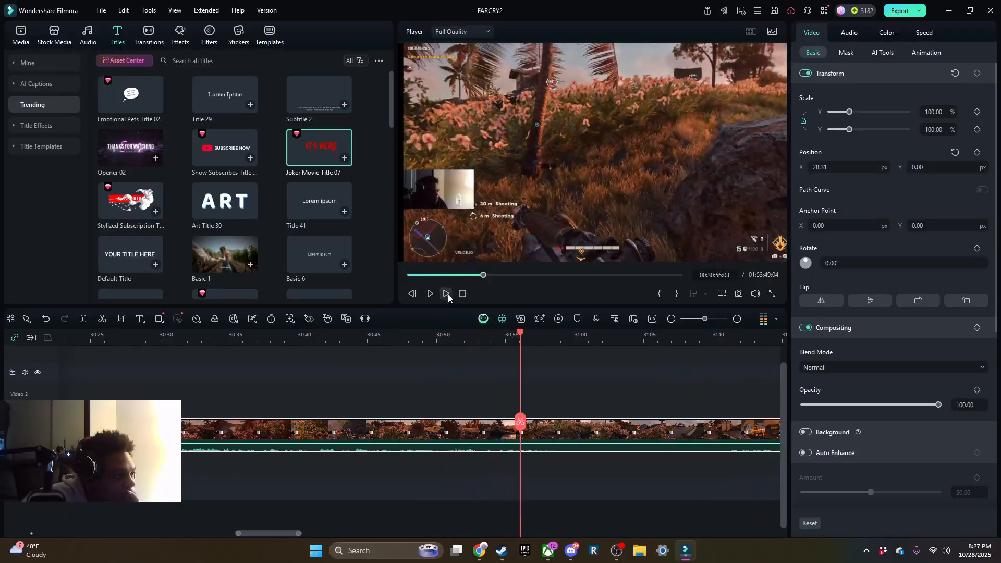
left_click_drag(316, 451, 424, 449)
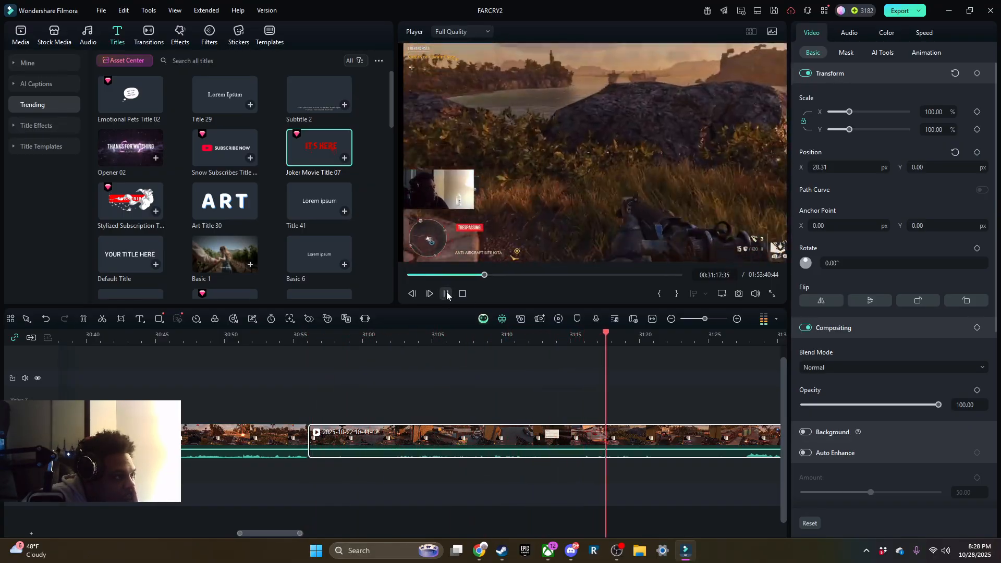
left_click(557, 340)
left_click(573, 421)
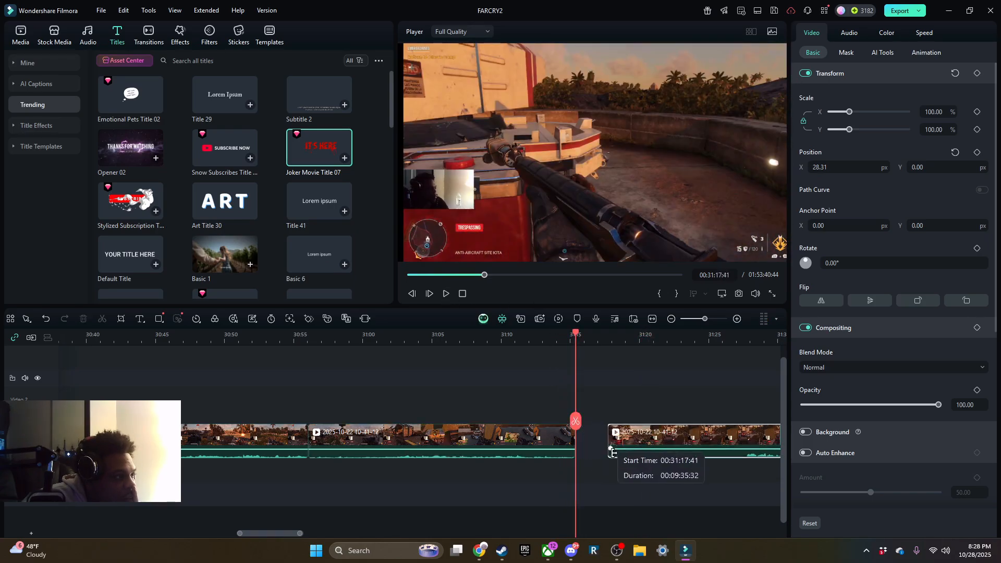
key("space")
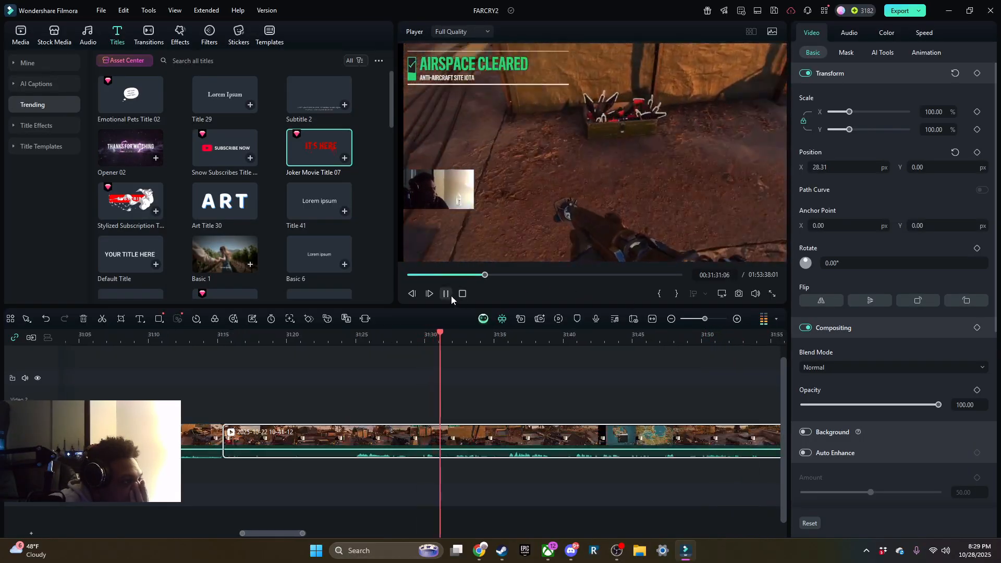
Split the clip at about 00:31:30, trim about 6 seconds off the start of the following part and replay the section.
left_click(422, 420)
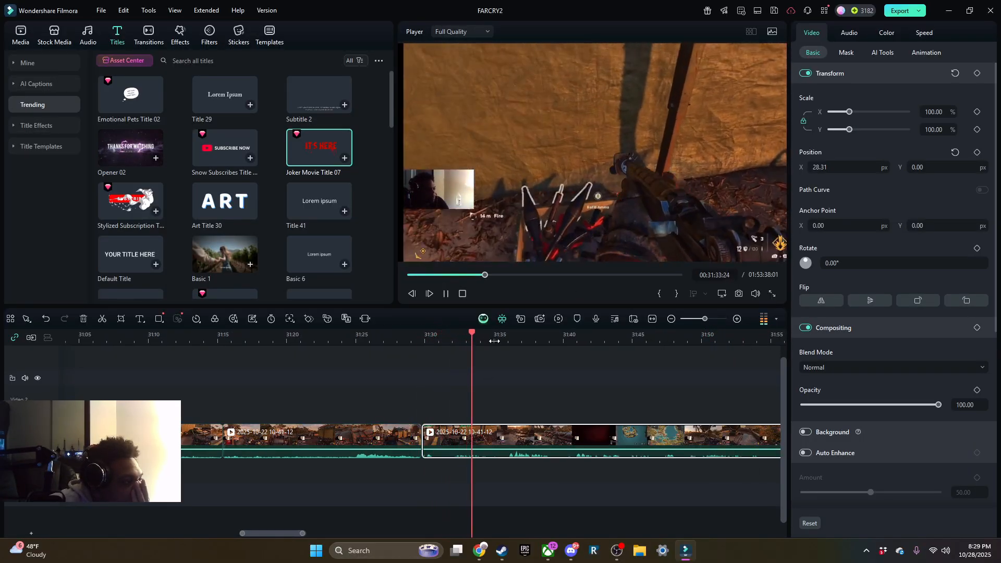
left_click_drag(422, 454, 475, 465)
left_click(339, 337)
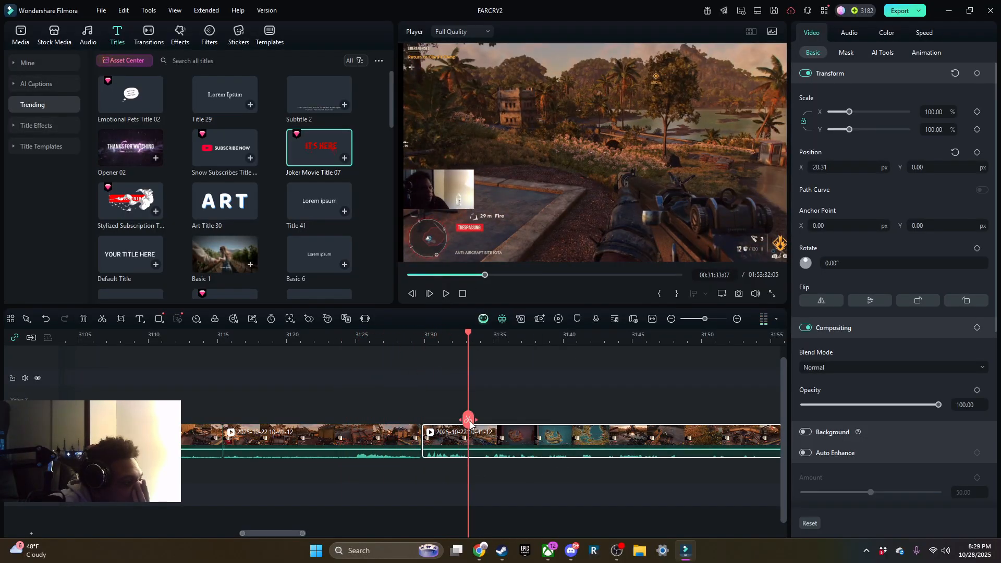
Split the clip at 00:31:33:07, cut about 33 seconds, including the map screen, from the following part's start and play the join.
left_click(469, 421)
left_click(446, 294)
left_click(492, 340)
left_click(553, 341)
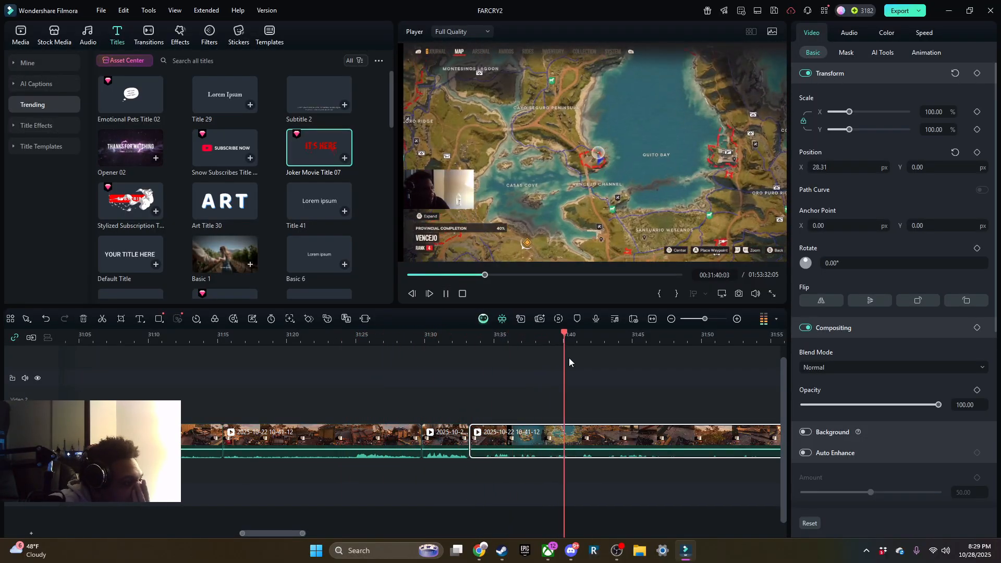
left_click_drag(469, 446, 779, 446)
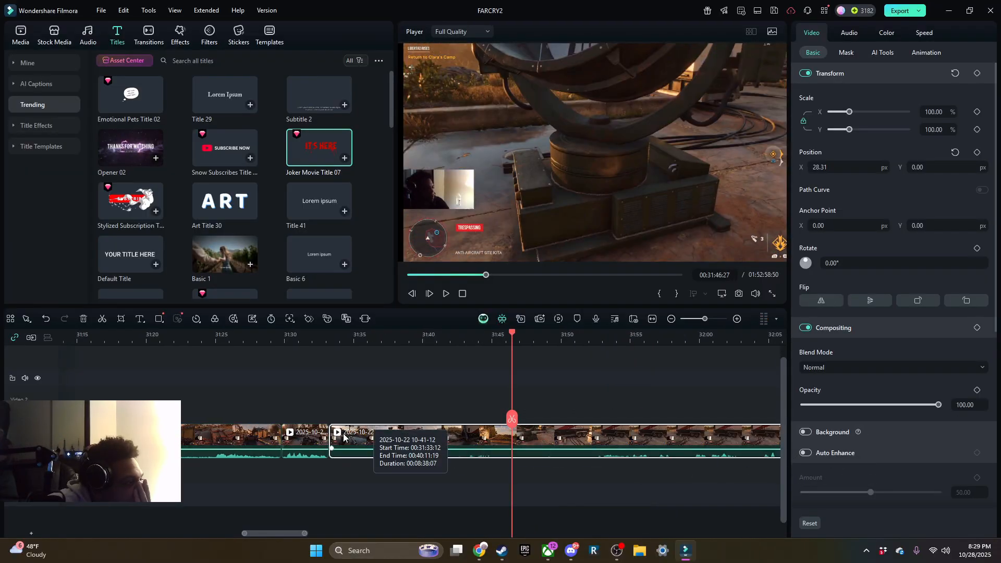
left_click(331, 340)
left_click(445, 294)
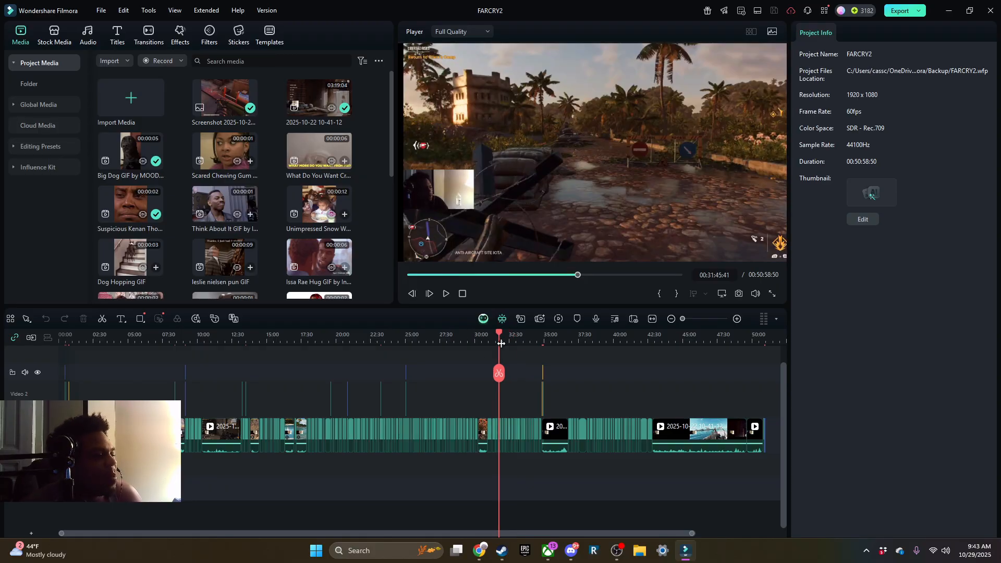
Look over the whole edited timeline and zoom in on the cuts around 00:19:34:59.
left_click_drag(501, 334, 602, 378)
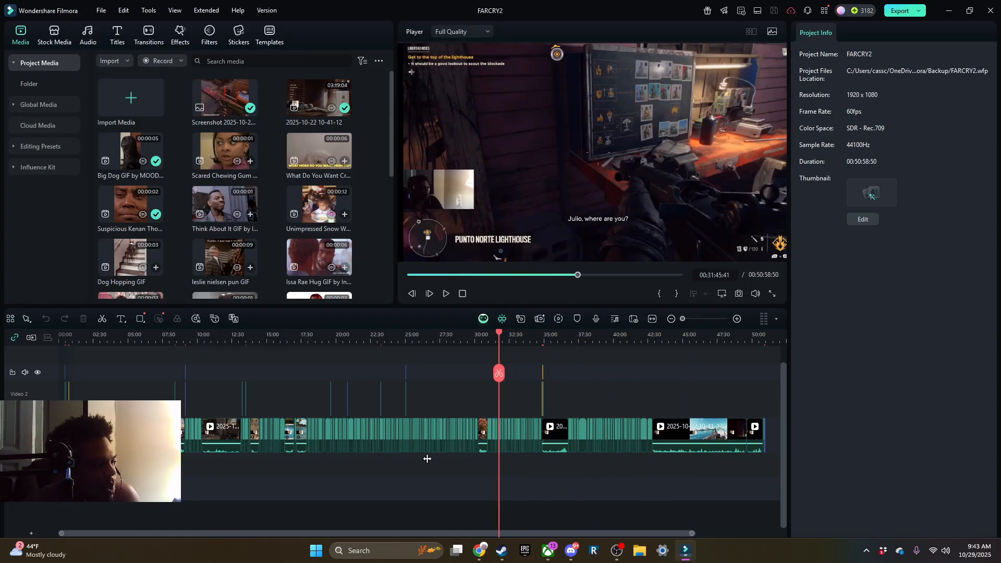
left_click_drag(377, 418, 417, 474)
left_click_drag(224, 461, 500, 373)
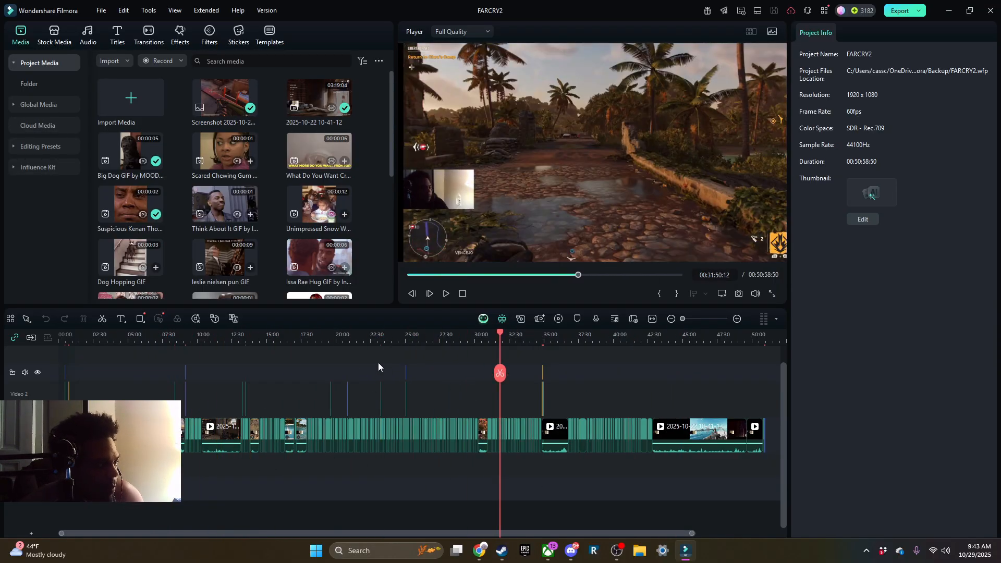
left_click(328, 342)
scroll(495, 371, "up", 3)
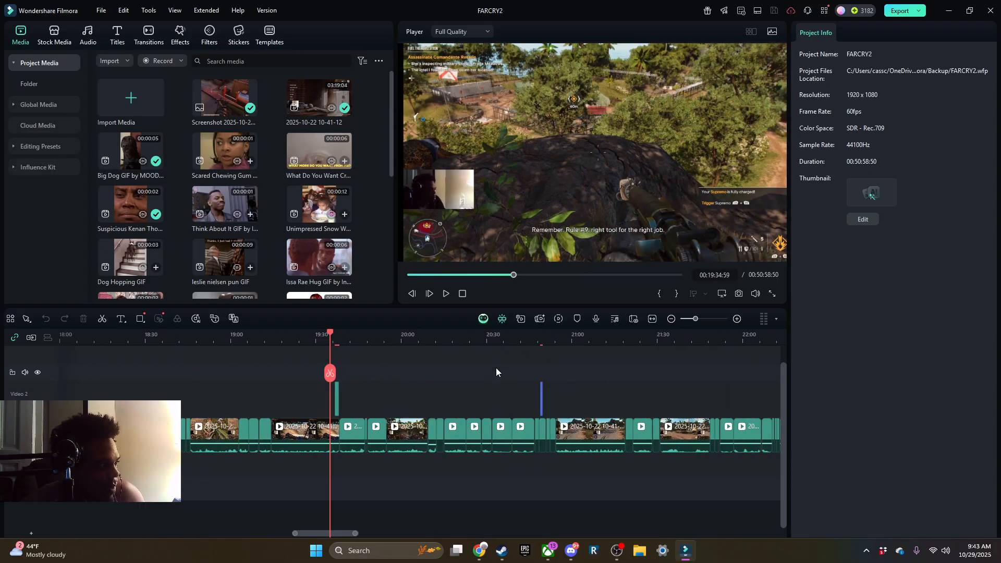
Play the moments around 00:20:48 and 00:09:09 to check the "Crosshair" and "Elevator?" captions.
left_click(448, 295)
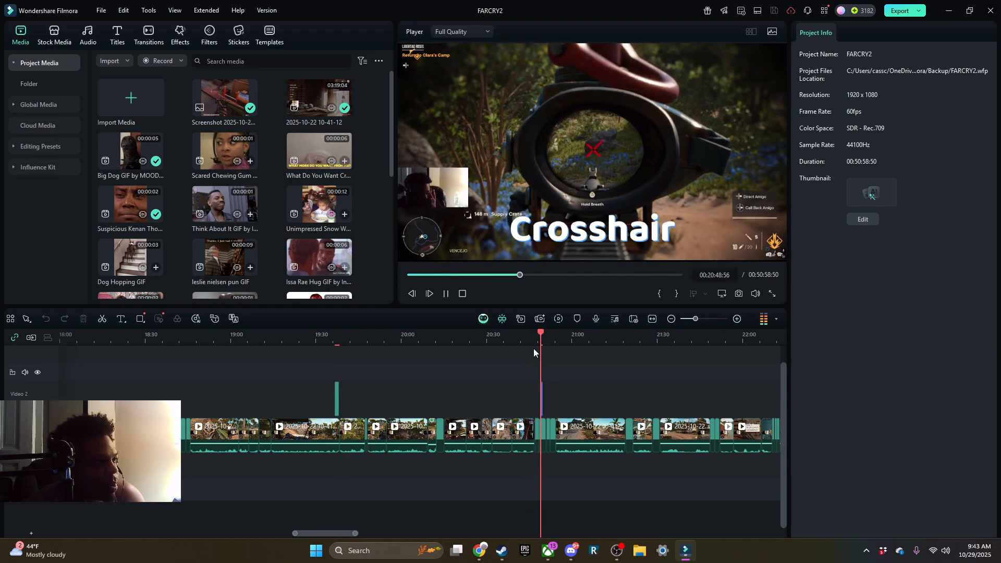
left_click_drag(215, 361, 377, 375)
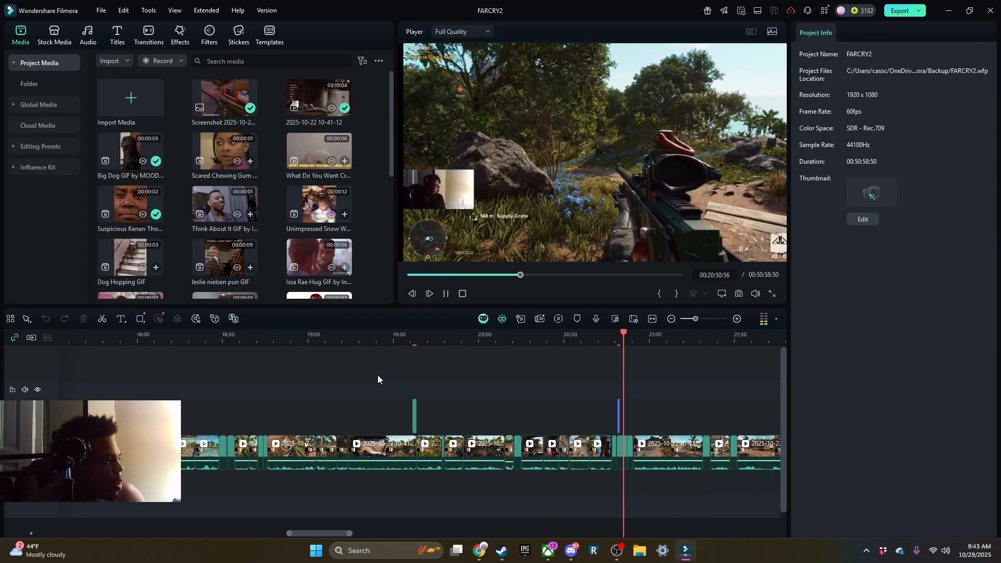
left_click_drag(589, 340, 482, 344)
left_click(264, 339)
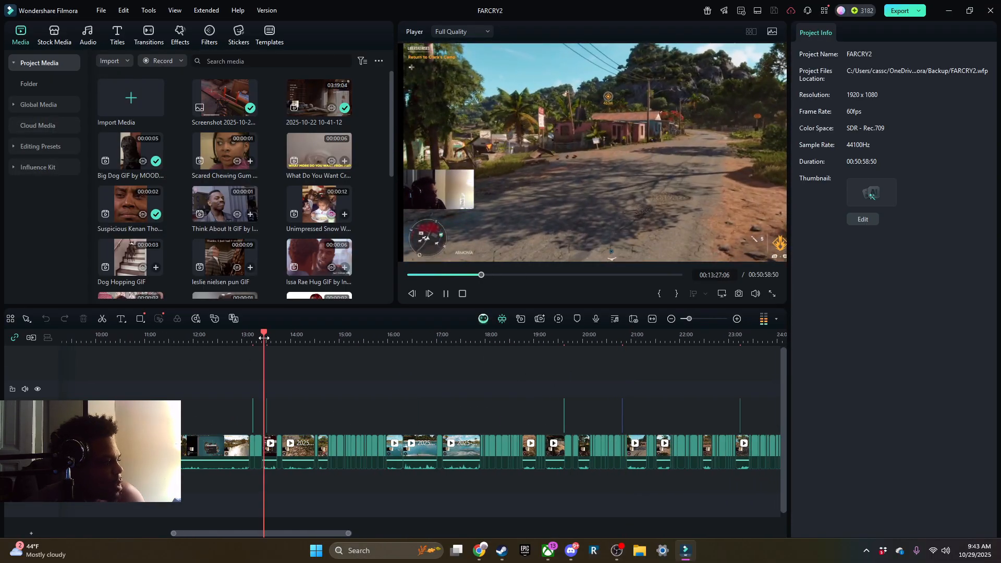
left_click_drag(289, 342, 354, 363)
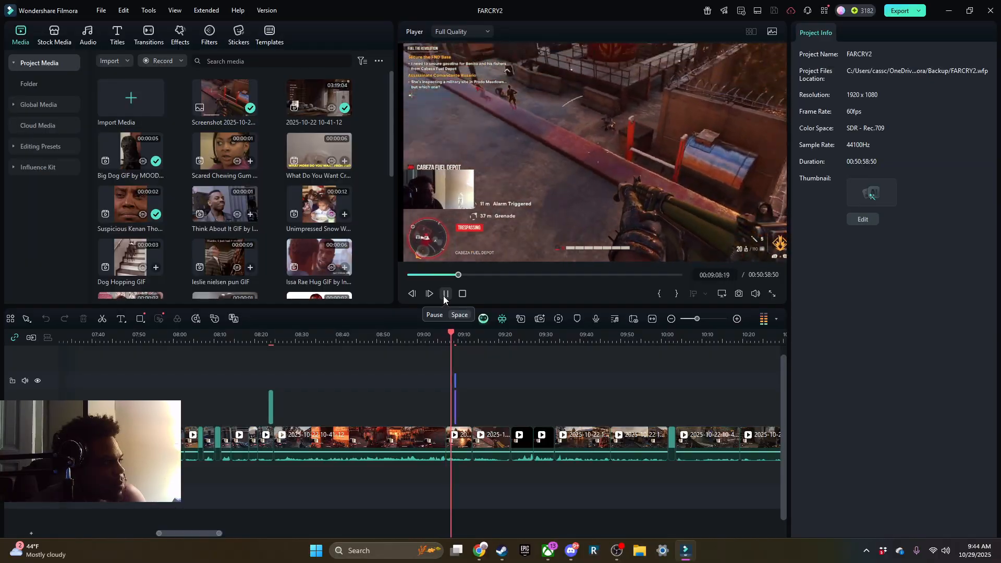
left_click(445, 294)
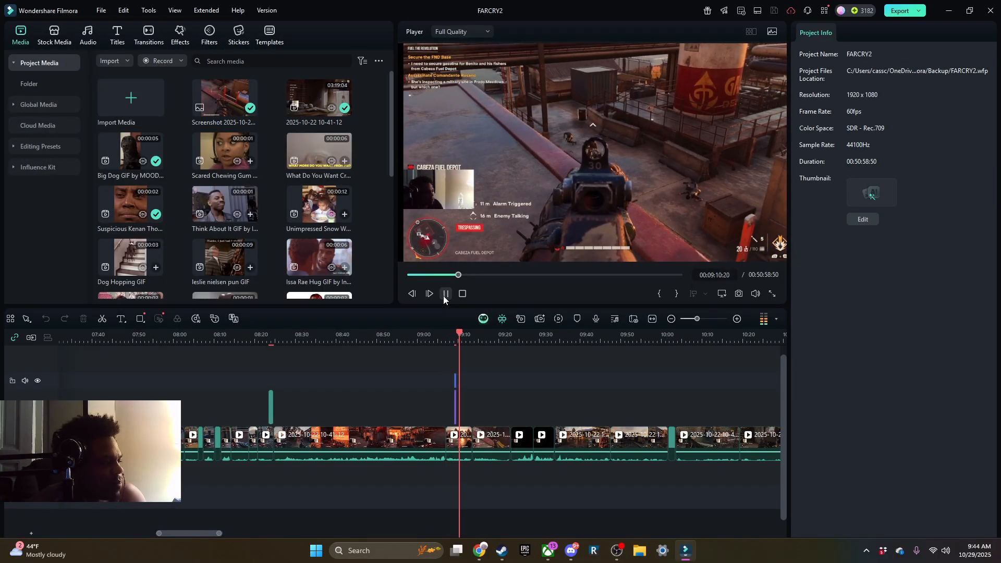
left_click(455, 342)
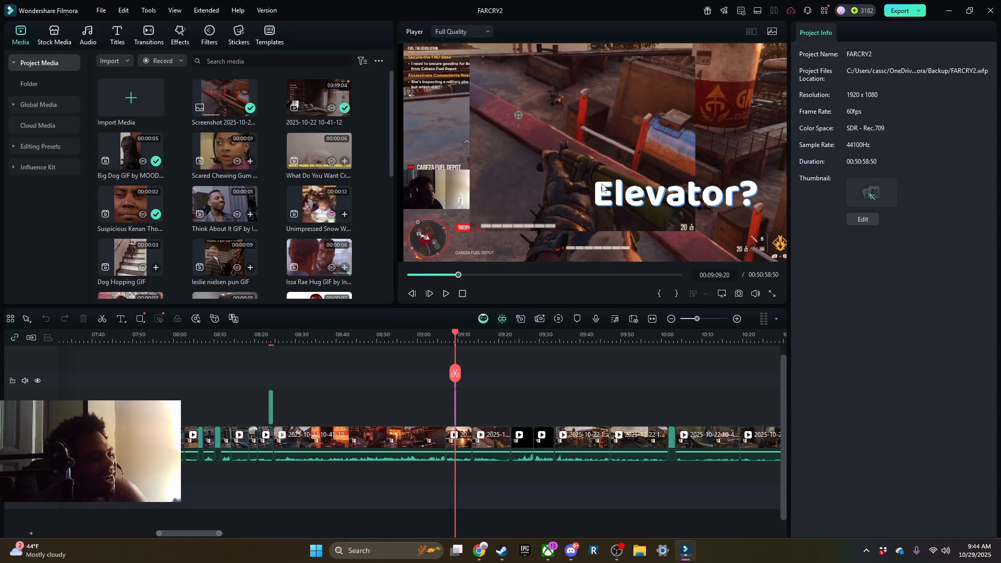
Check the dog GIF around 00:08:23 and skim the earlier cuts back to the first minute of the timeline.
left_click(270, 331)
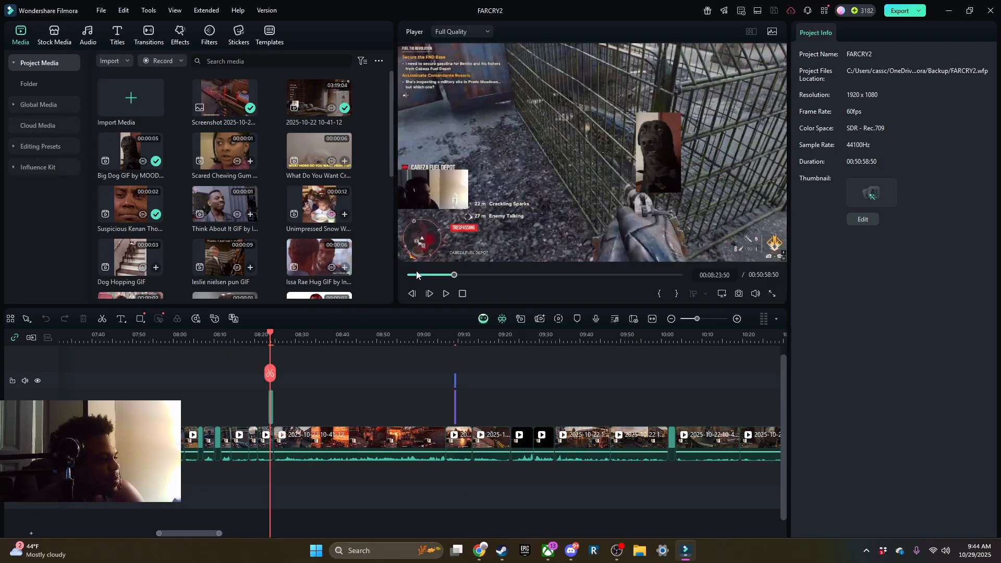
left_click(260, 340)
key("space")
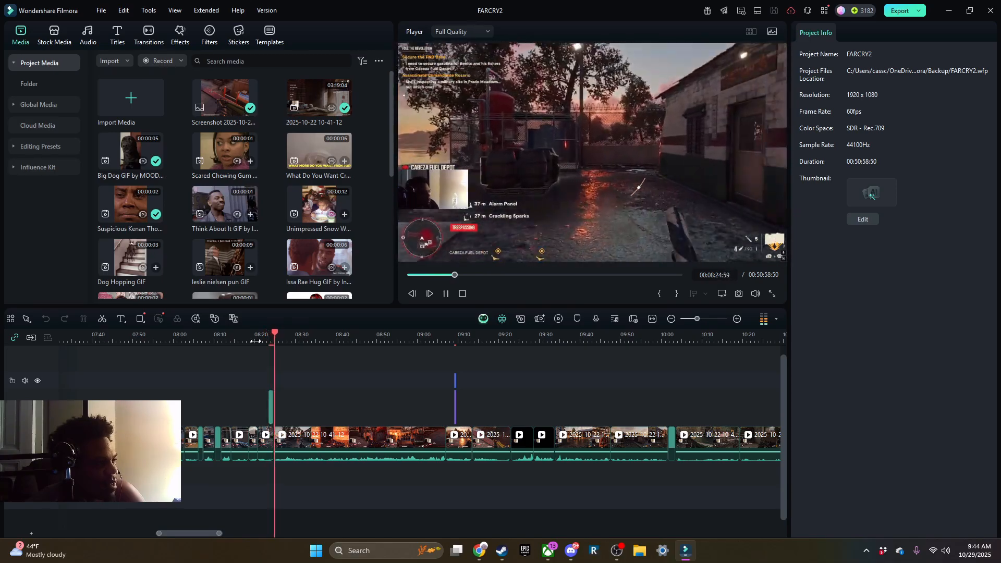
left_click(85, 338)
left_click_drag(85, 404, 415, 396)
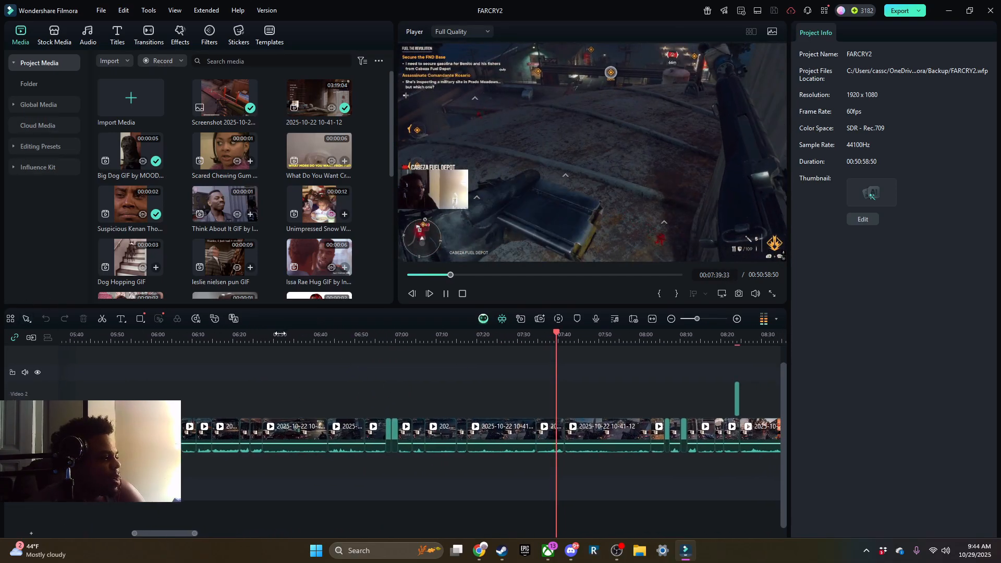
left_click_drag(279, 336, 247, 339)
left_click(83, 336)
left_click_drag(160, 367, 366, 384)
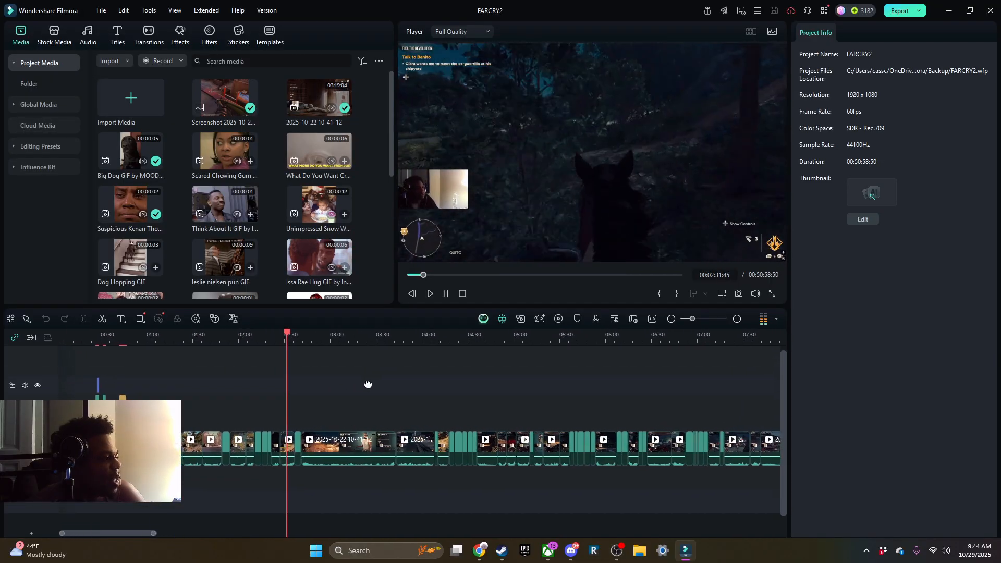
left_click(93, 342)
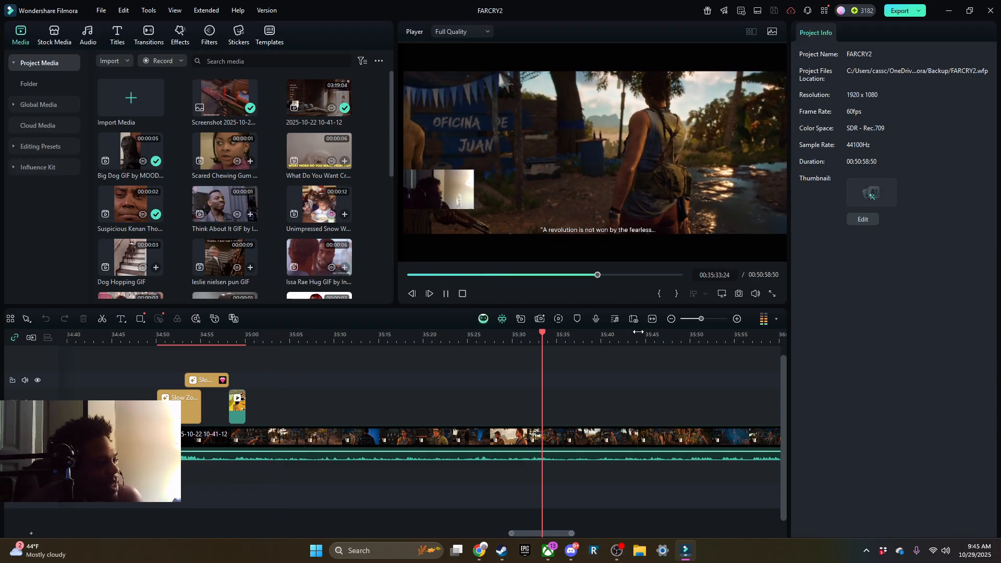
Skim the long cutscene from about 00:35:33 to the cuts near 00:36:57.
scroll(638, 333, "down", 5)
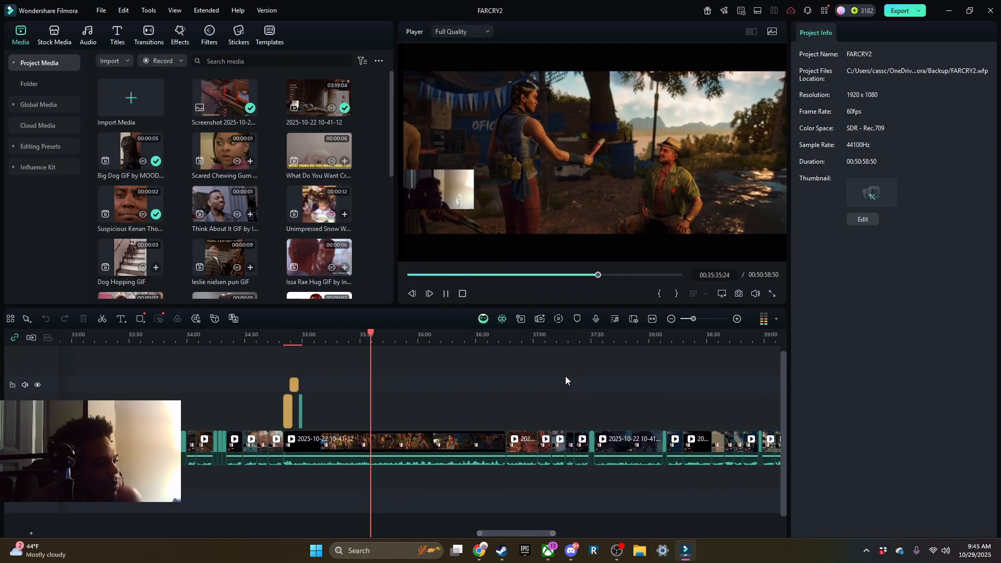
left_click(445, 337)
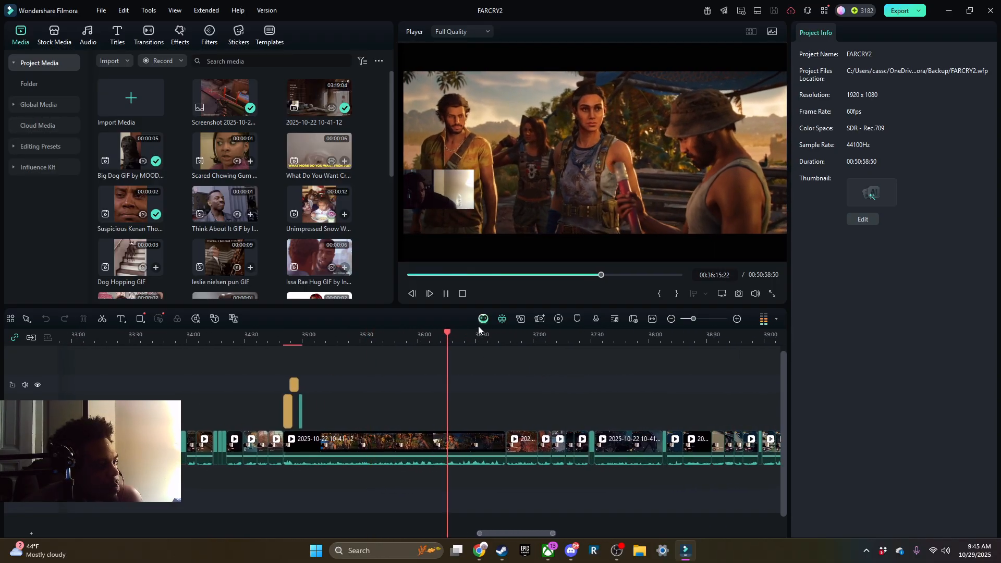
left_click(493, 336)
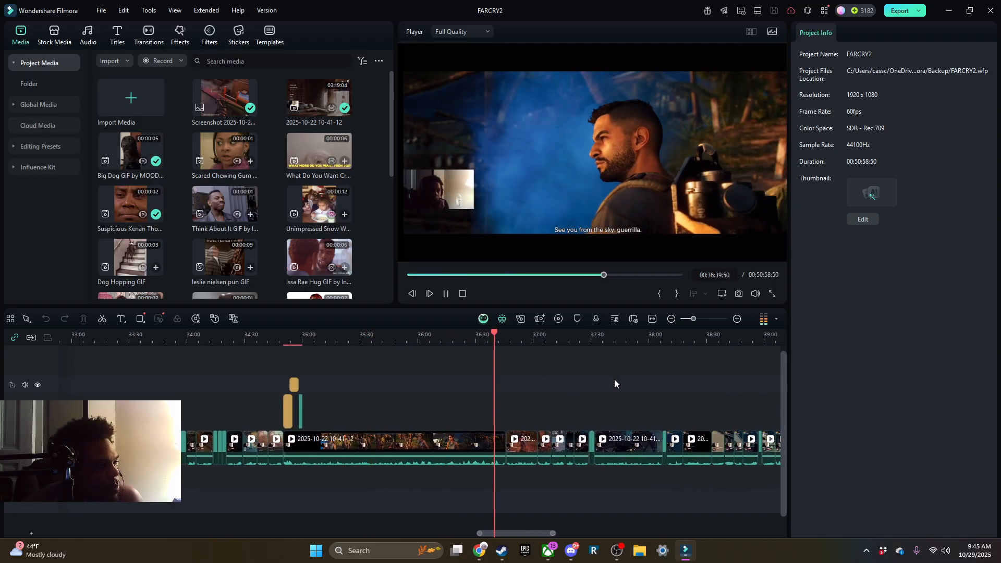
scroll(613, 383, "right", 6)
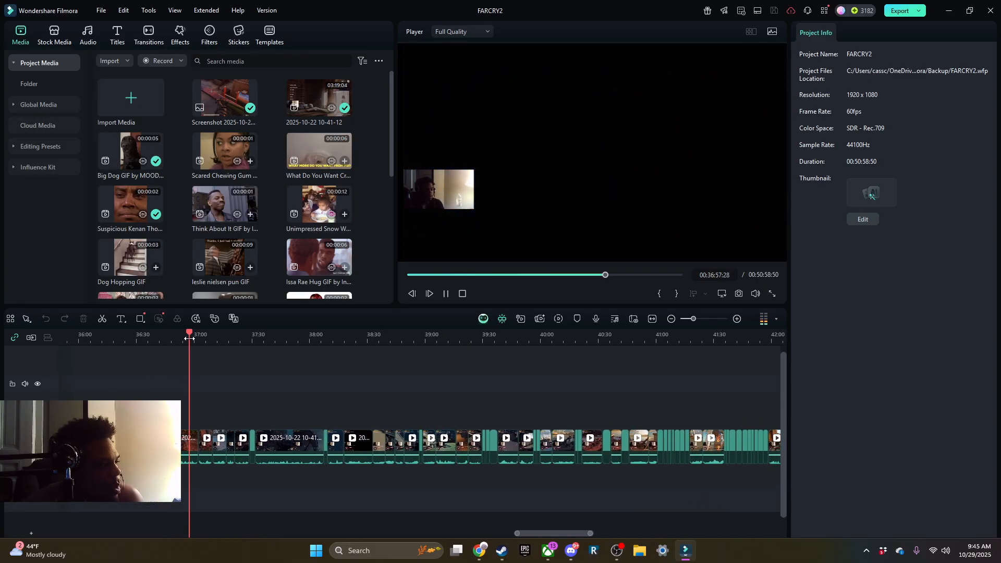
left_click(446, 294)
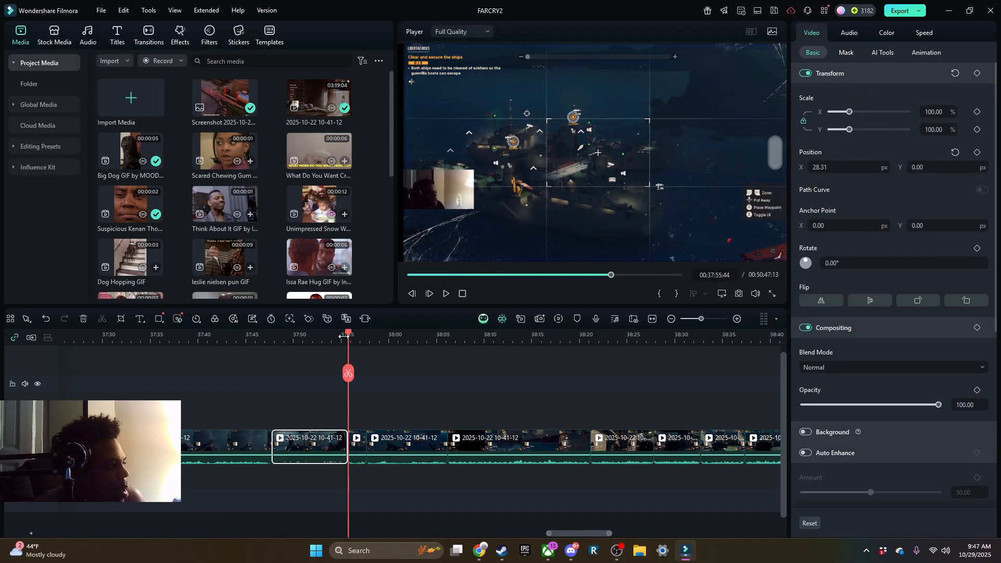
Split the clip at about 00:38:11 and delete the part before the split, about 5 seconds long.
left_click(344, 336)
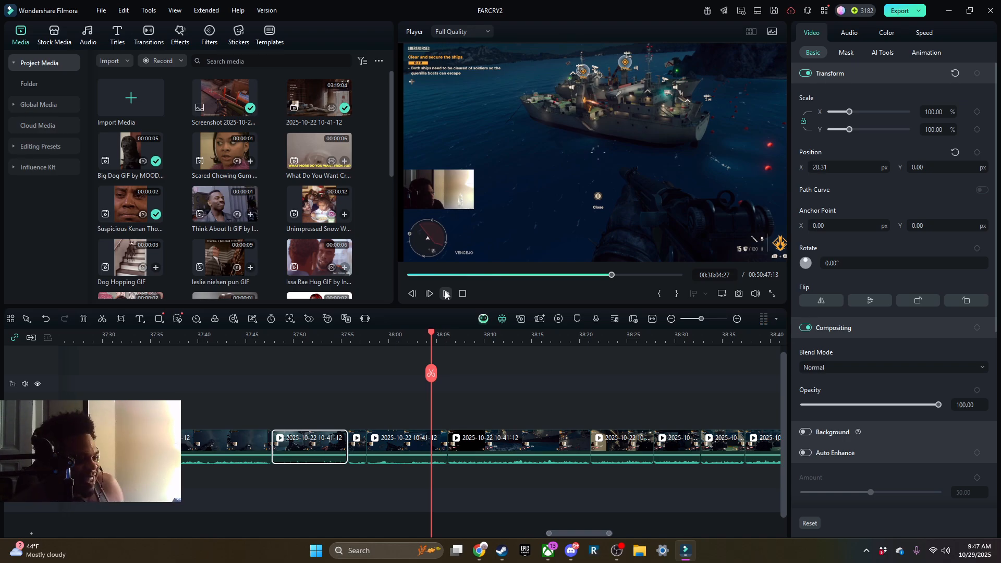
key("ctrl+b")
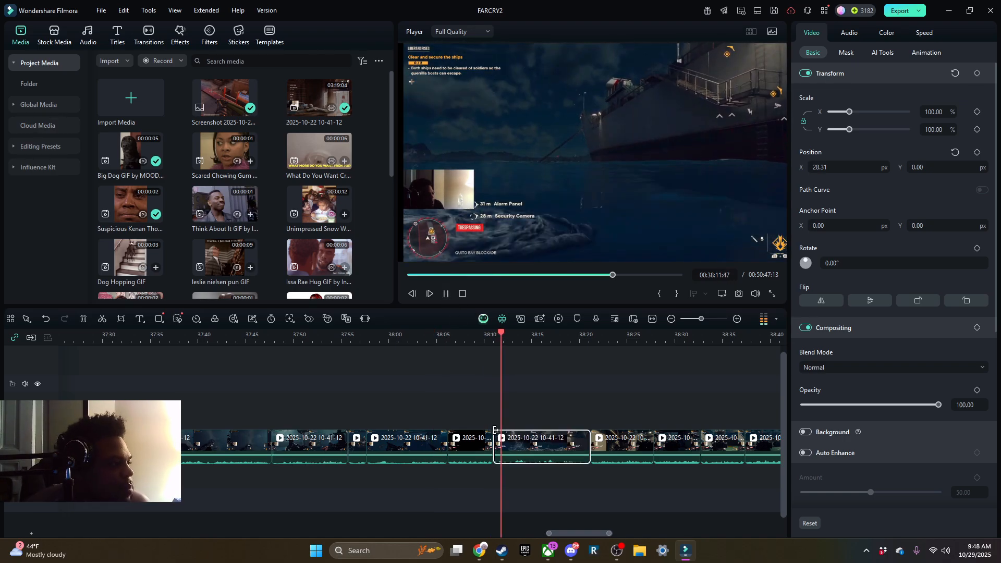
right_click(532, 467)
left_click(515, 56)
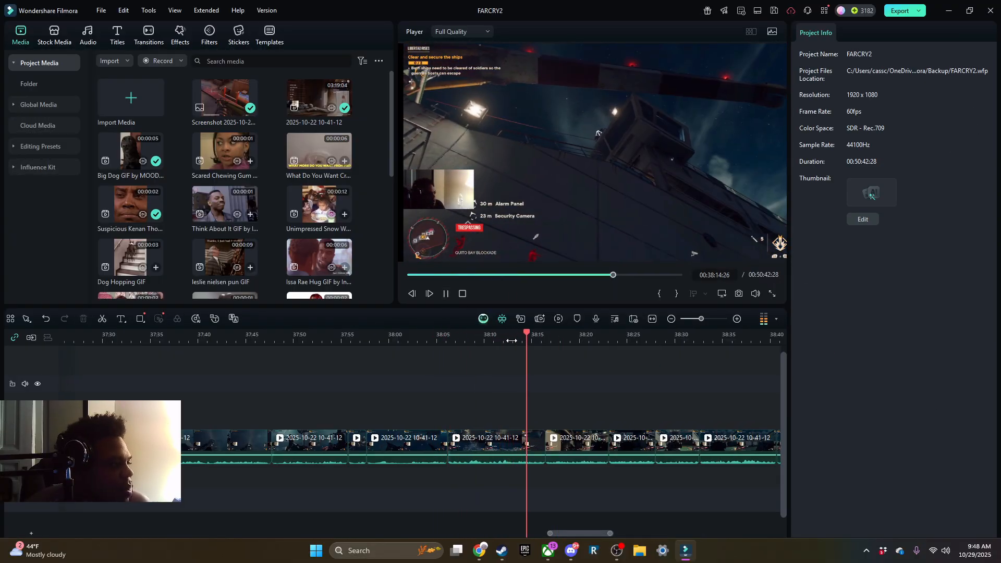
Trim about 1 second off the end of the clip that ends near 00:38:40.
left_click_drag(685, 396, 439, 410)
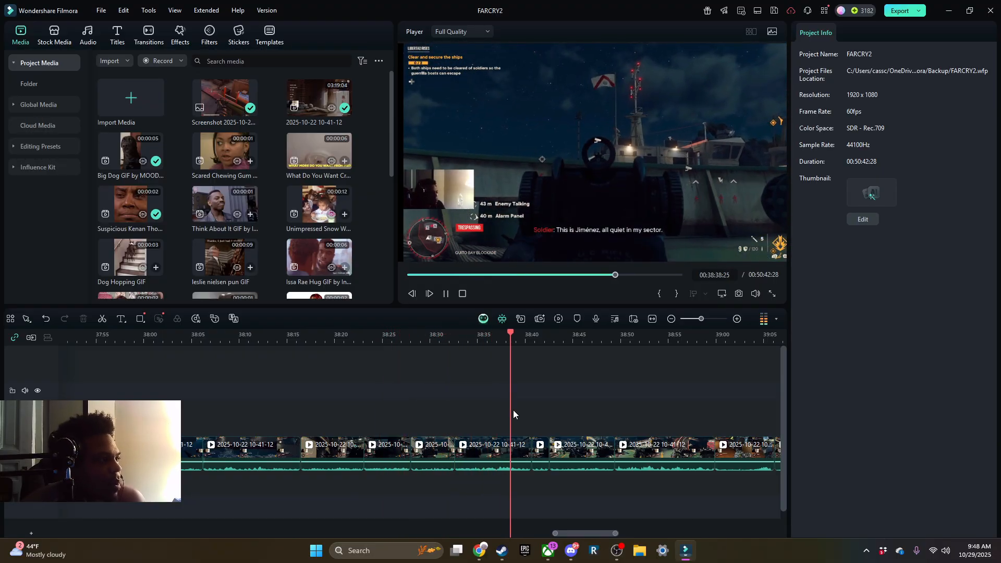
scroll(513, 411, "up", 3)
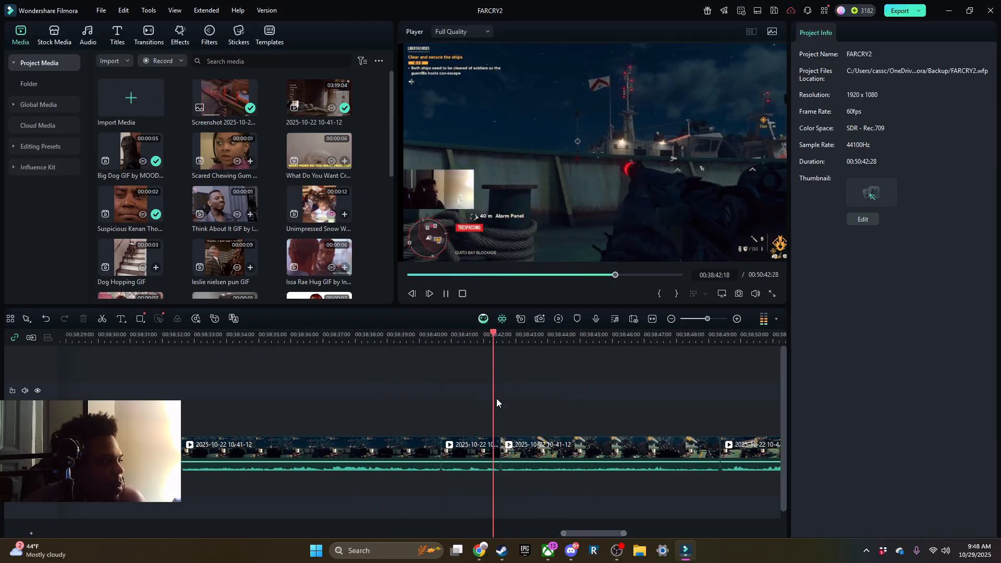
left_click(343, 334)
left_click_drag(440, 454, 410, 455)
left_click(351, 334)
Split the clip at 00:38:36:33 and trim about 1.5 seconds off the end of the part before the split.
left_click(291, 336)
key("space")
key("space")
left_click(309, 373)
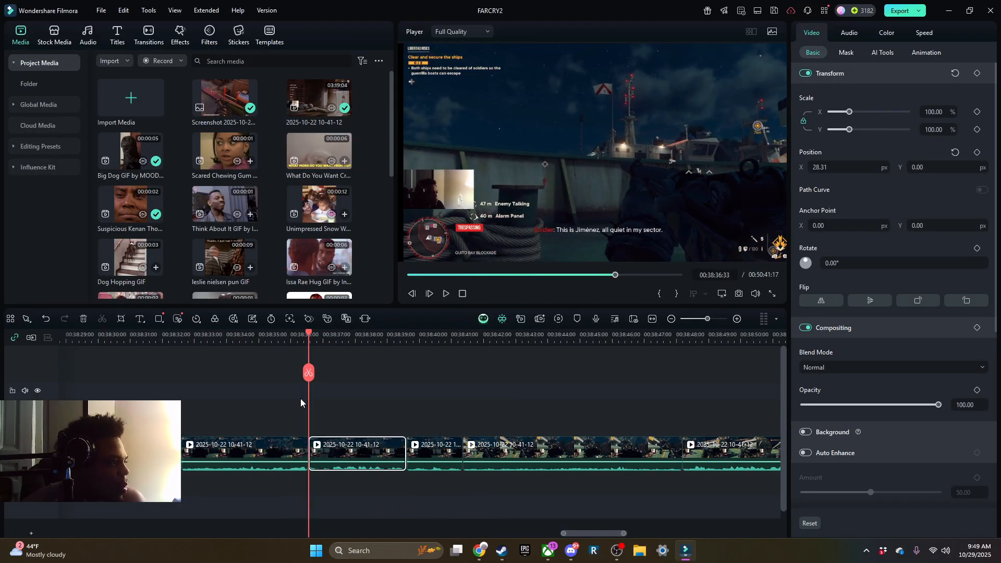
left_click_drag(307, 448, 259, 447)
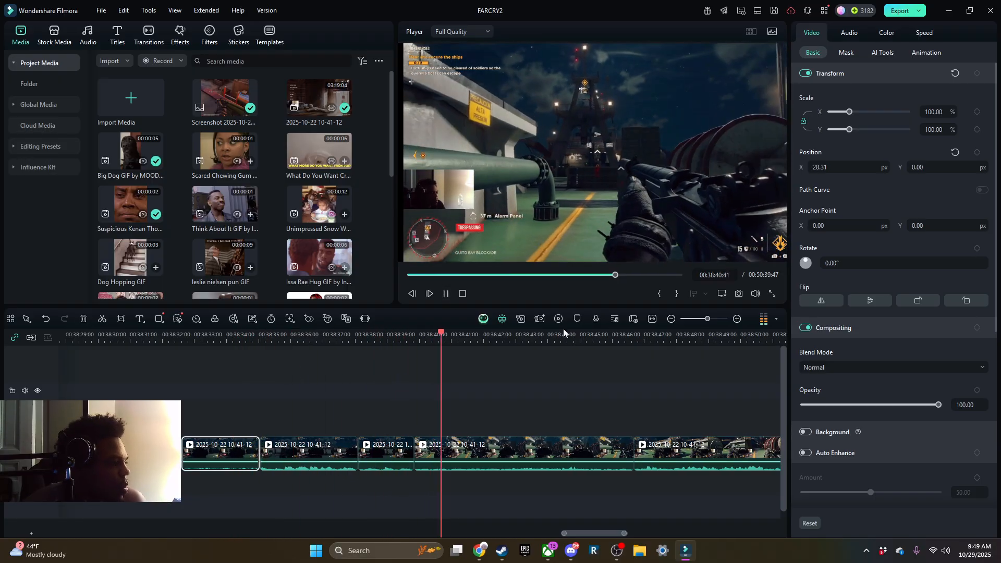
Trim about 1.4 seconds off the start and 1 second off the end of the clip starting near 00:38:39:50, and replay it.
scroll(542, 354, "down", 2)
left_click(271, 343)
left_click_drag(264, 455, 309, 460)
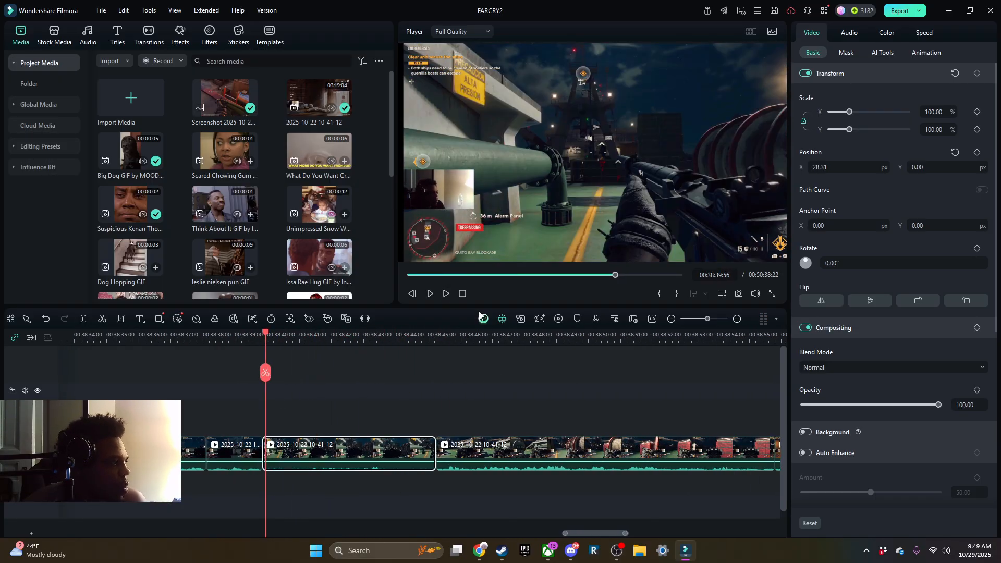
left_click(446, 293)
left_click(445, 294)
left_click_drag(434, 453, 405, 444)
left_click(446, 293)
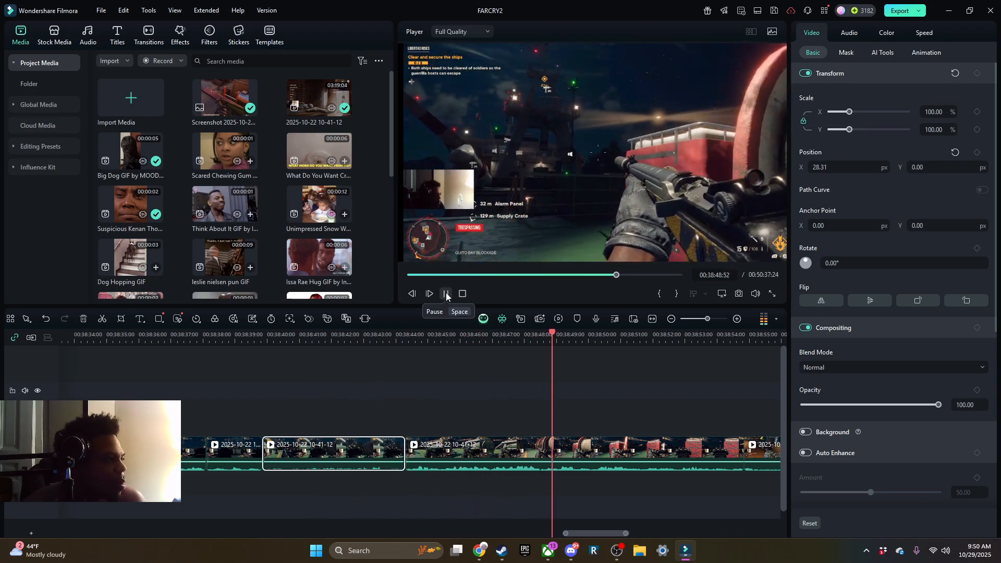
Split the clip at about 00:38:51 and play on to about 00:39:10.
left_click(445, 293)
key("ctrl+b")
key("space")
scroll(476, 364, "down", 2)
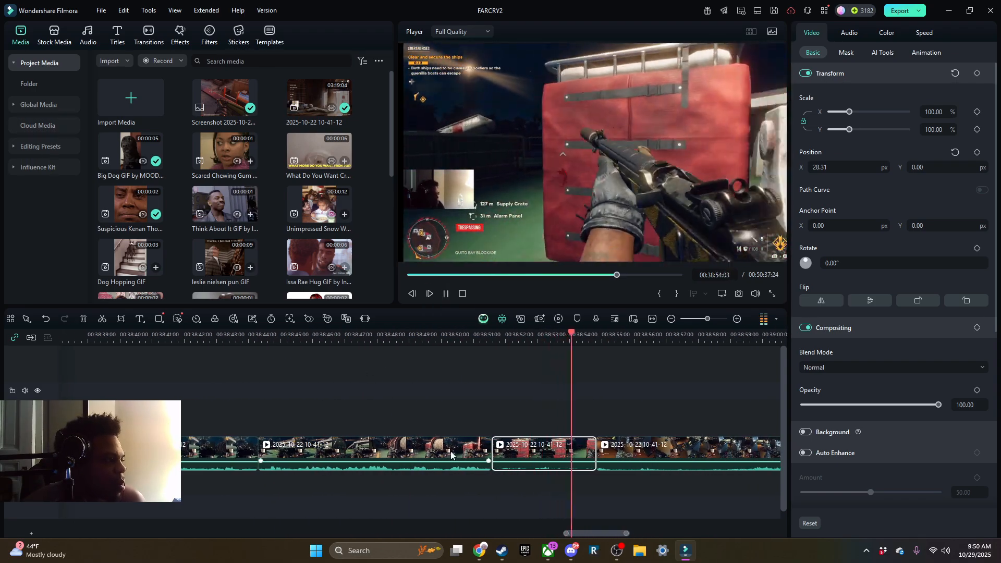
left_click_drag(694, 385, 505, 380)
left_click_drag(730, 382, 340, 369)
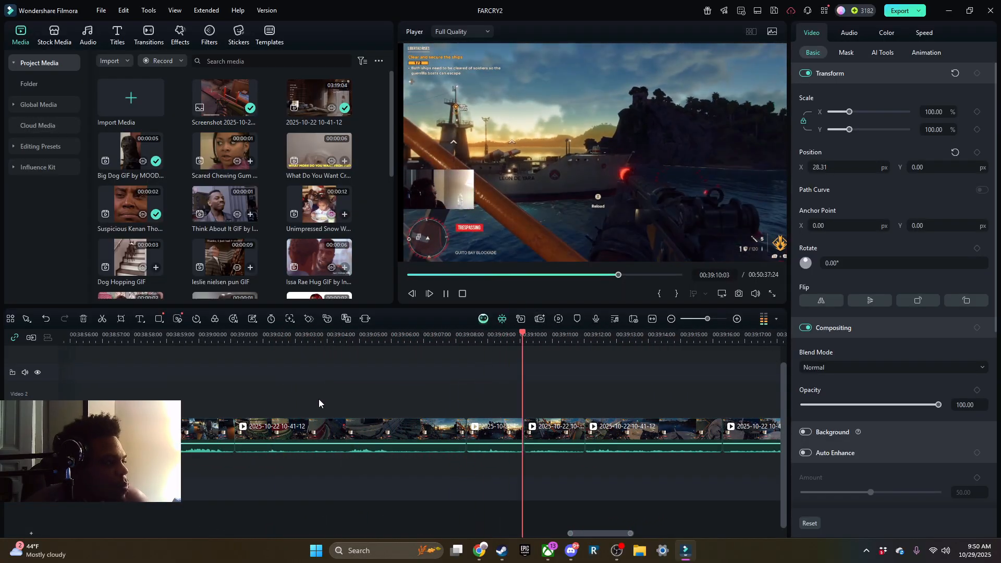
Split the clip at 00:39:06:01, trim about 1.3 seconds off the start of the following part and replay the section.
left_click(464, 430)
left_click_drag(403, 334, 392, 377)
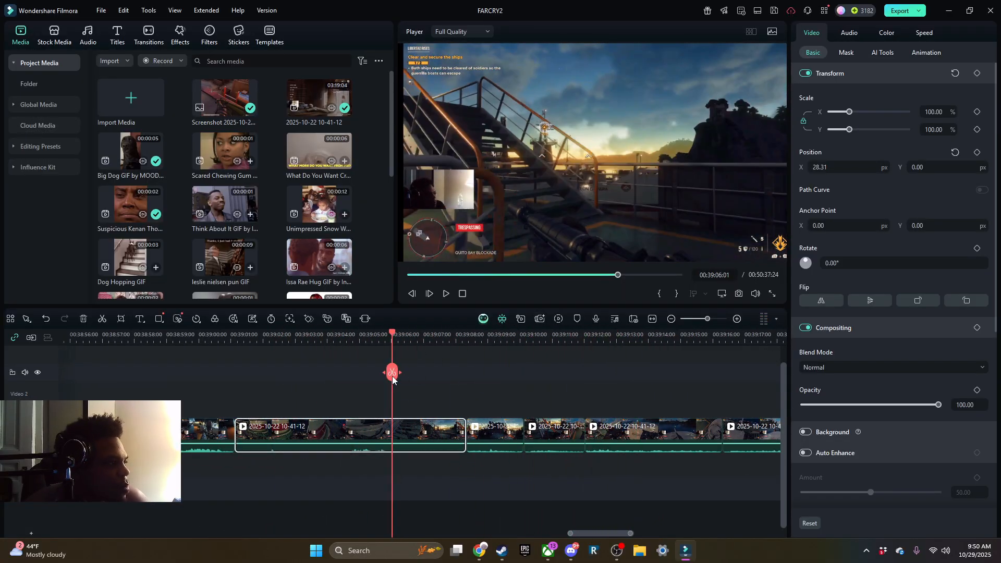
left_click_drag(407, 438, 436, 438)
left_click(446, 293)
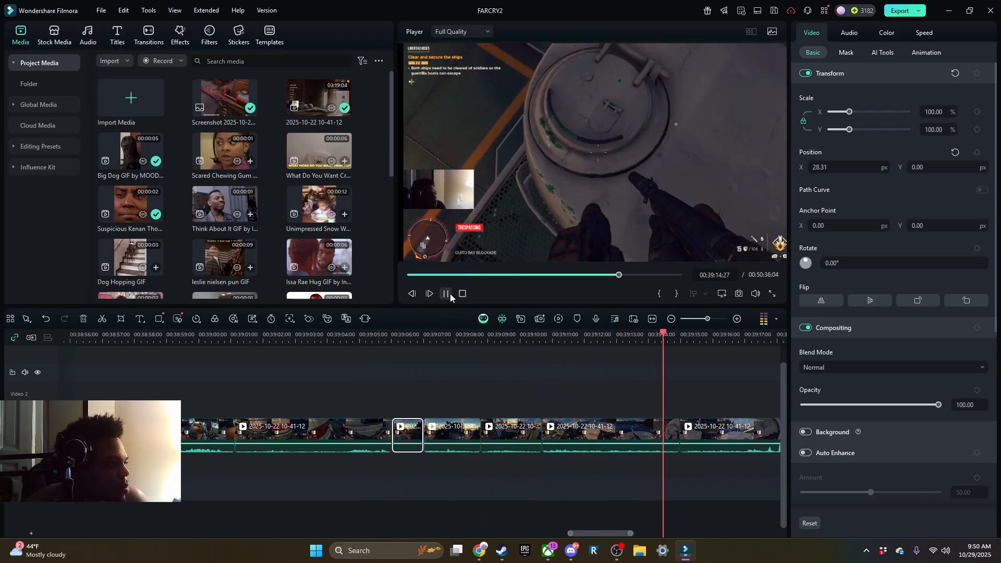
Play on past 00:39:22 and trim about 1 second off the start of the clip at about 00:39:25.
left_click_drag(755, 378, 444, 391)
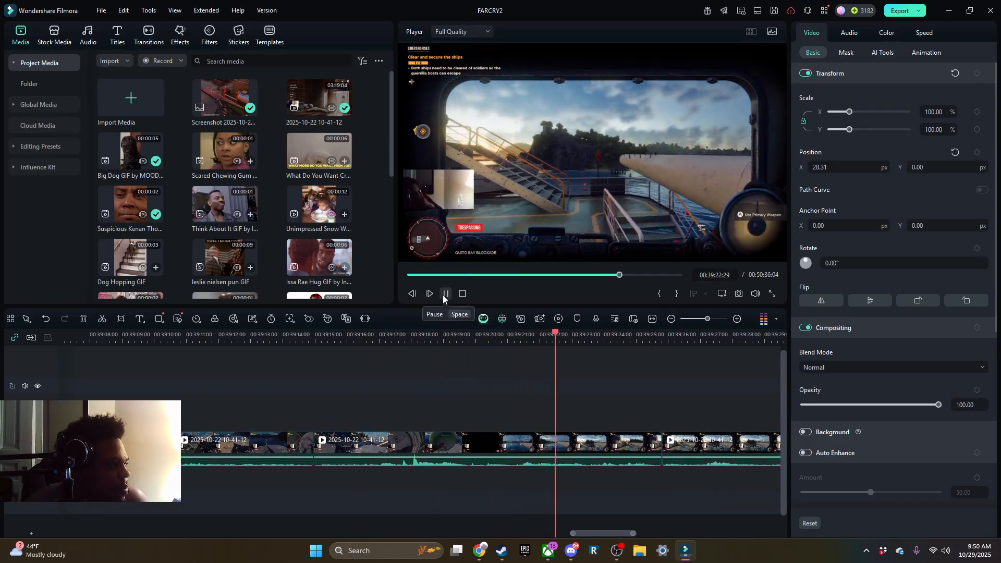
left_click(445, 294)
left_click_drag(669, 413, 304, 401)
left_click_drag(296, 437, 336, 437)
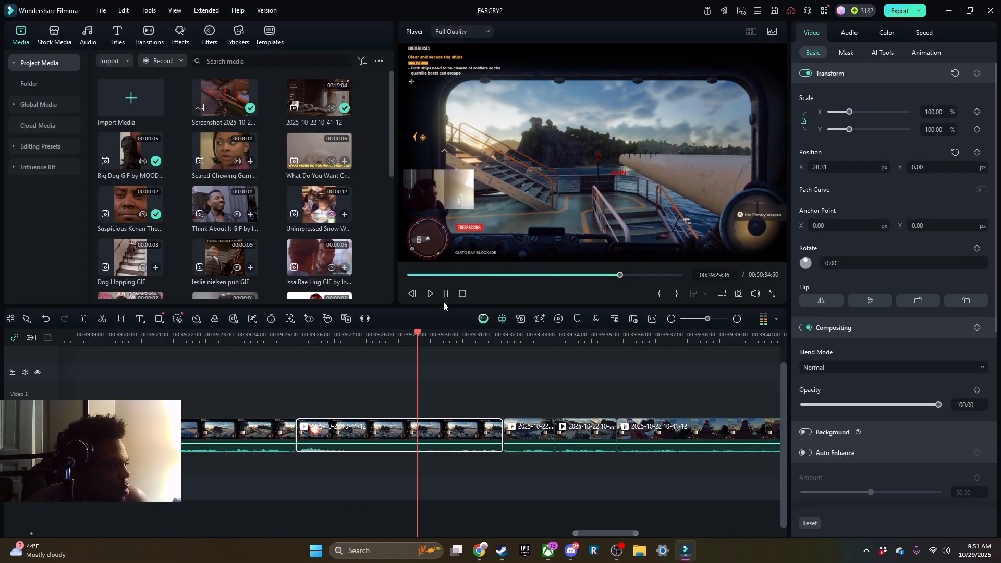
Split the clip at about 00:39:28 and trim about 2 seconds off the starts of the following part and the clip near 00:39:33.
left_click(370, 371)
left_click_drag(370, 443, 440, 477)
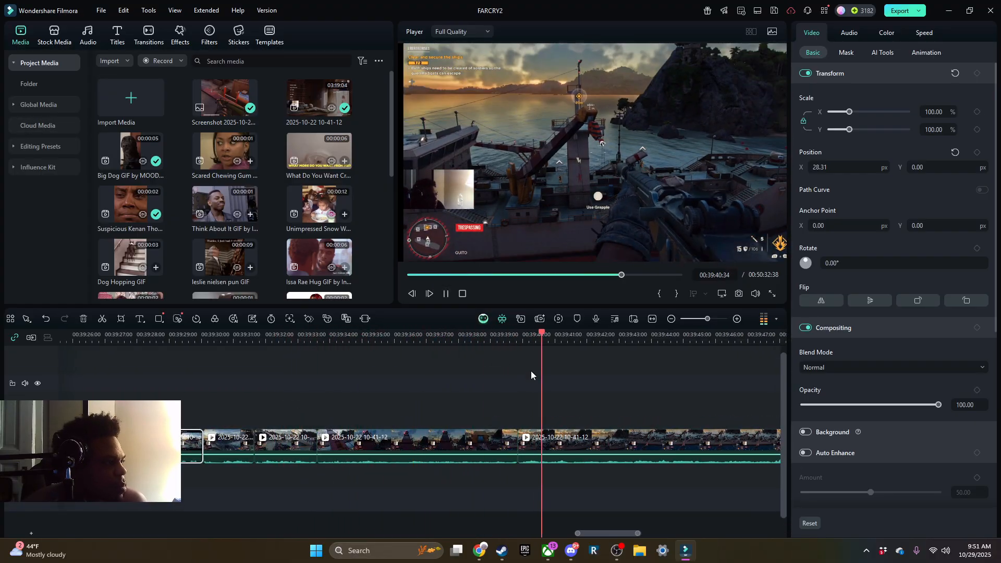
left_click(201, 335)
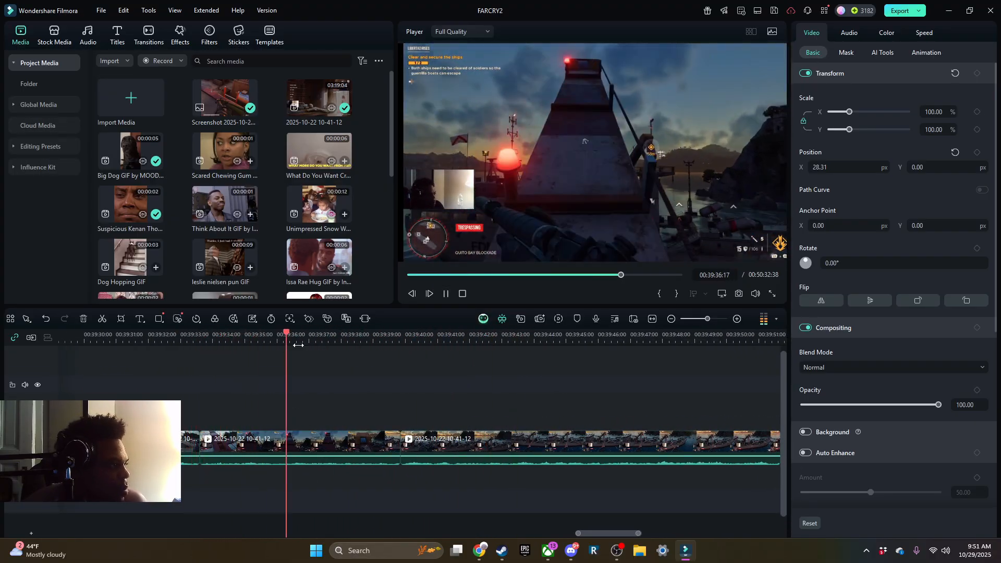
left_click_drag(201, 453, 274, 454)
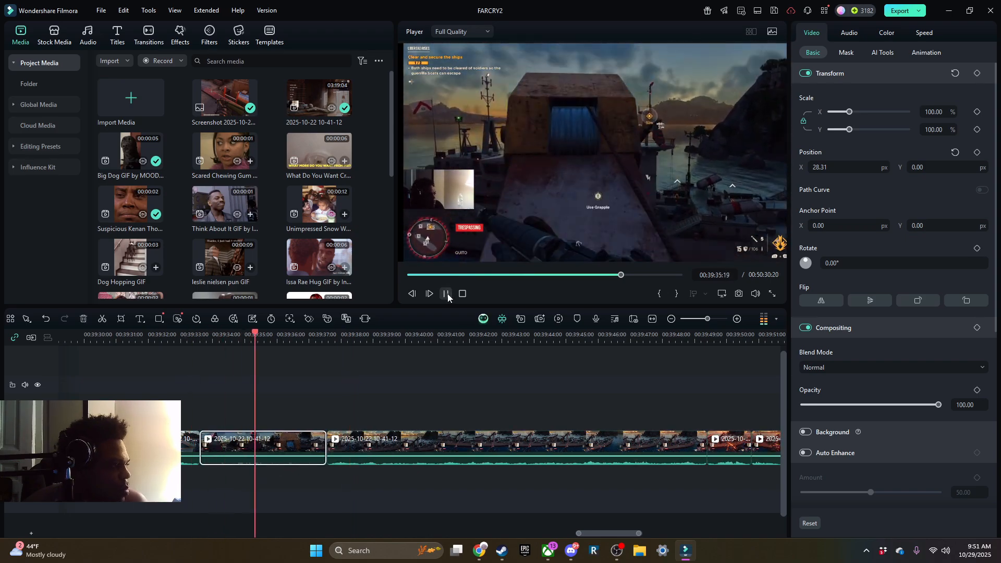
Play on and split the ship footage at about 00:39:43.
key("space")
key("ctrl+b")
key("space")
scroll(426, 405, "right", 4)
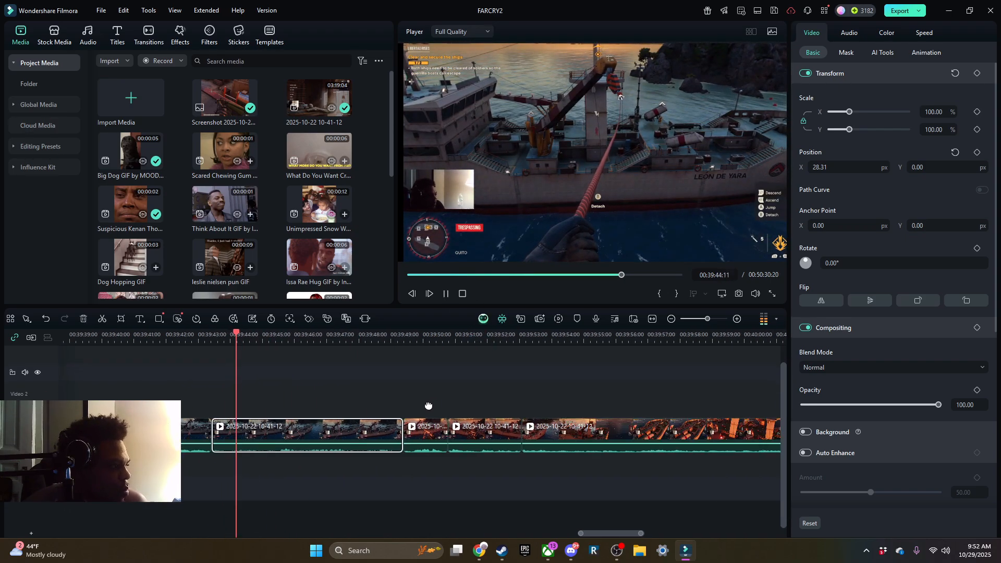
Trim about 2 seconds off the start of the ship clip at about 00:39:43 and replay the cut.
left_click_drag(204, 446, 285, 481)
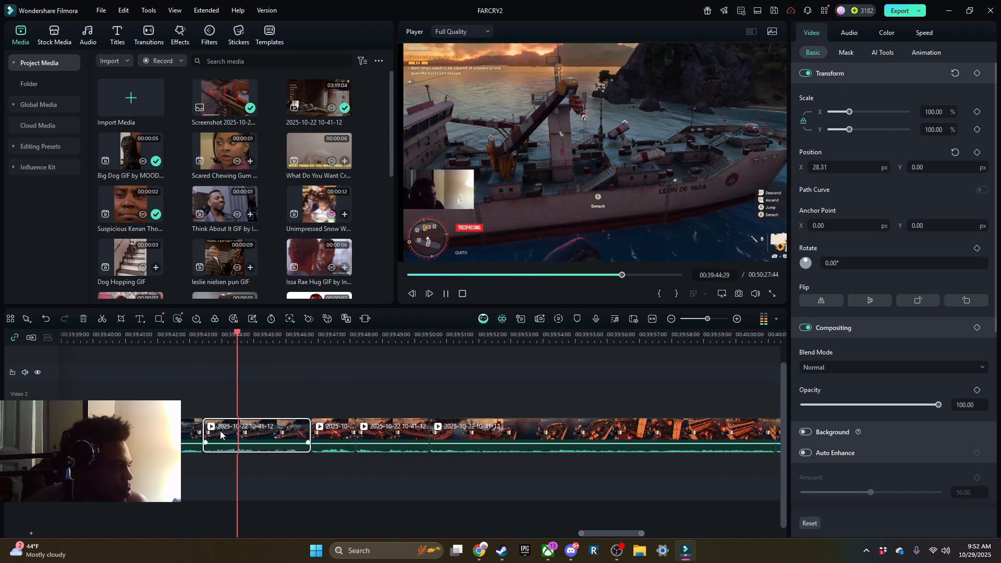
left_click_drag(204, 435, 189, 435)
left_click(189, 339)
left_click(445, 294)
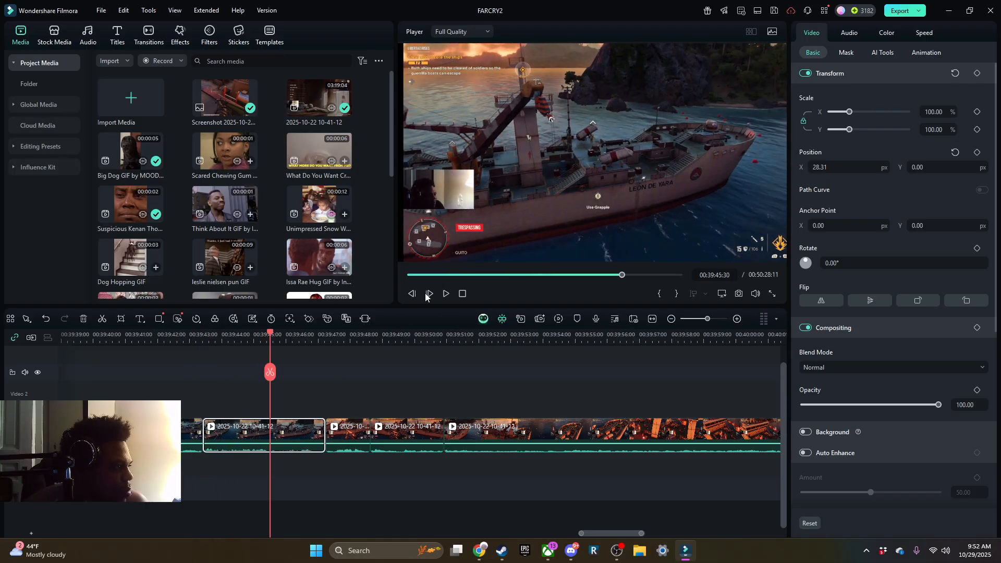
Split the clip at about 00:39:45:30, trim about half a second off the following part's start and cut its end at 00:39:46:34.
left_click(445, 294)
left_click_drag(272, 438, 290, 438)
left_click(250, 332)
left_click(445, 294)
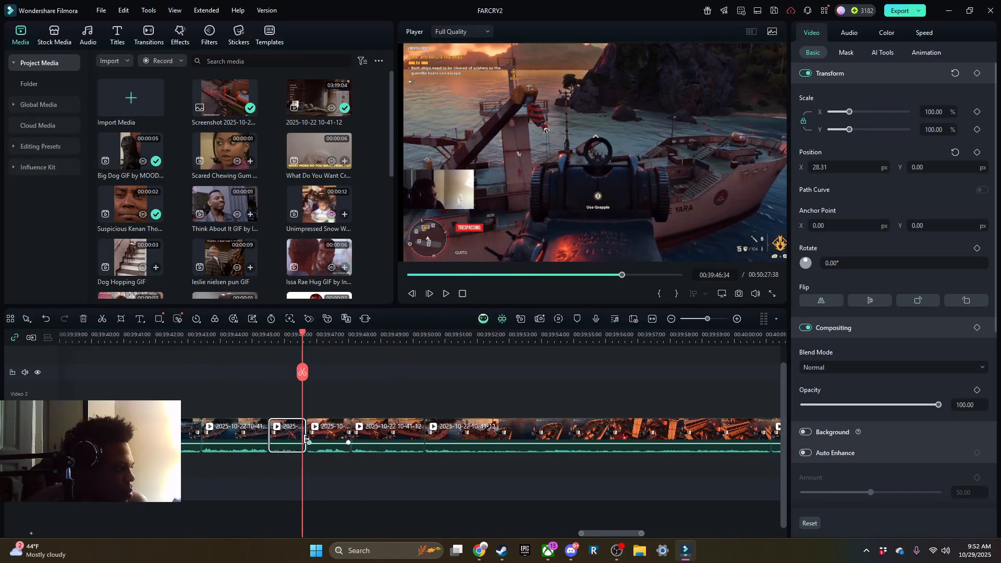
key("alt+]")
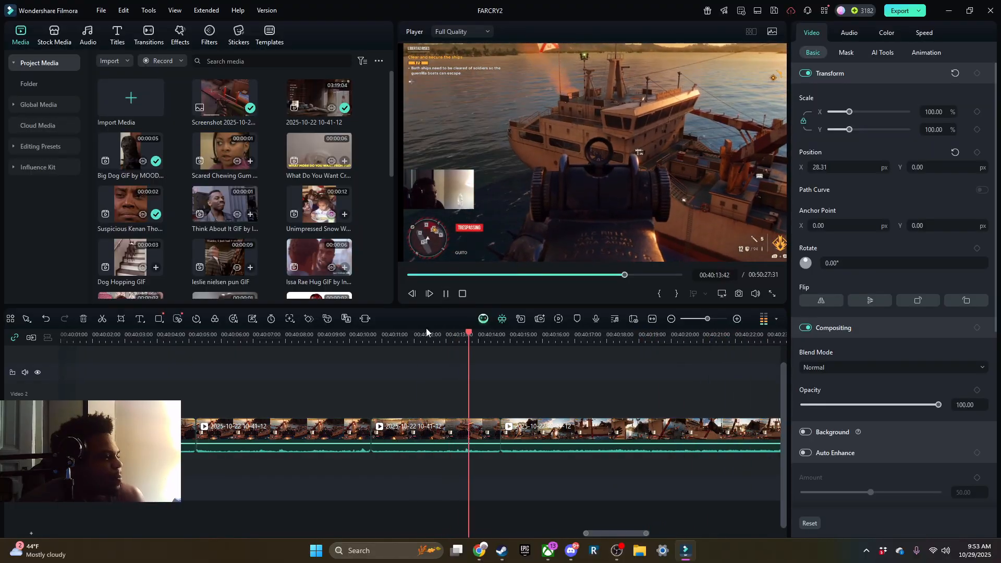
Trim about 1.4 seconds off the start of the clip at about 00:40:10 and replay from shortly before it.
left_click(340, 341)
left_click_drag(372, 438, 417, 439)
left_click(203, 337)
key("space")
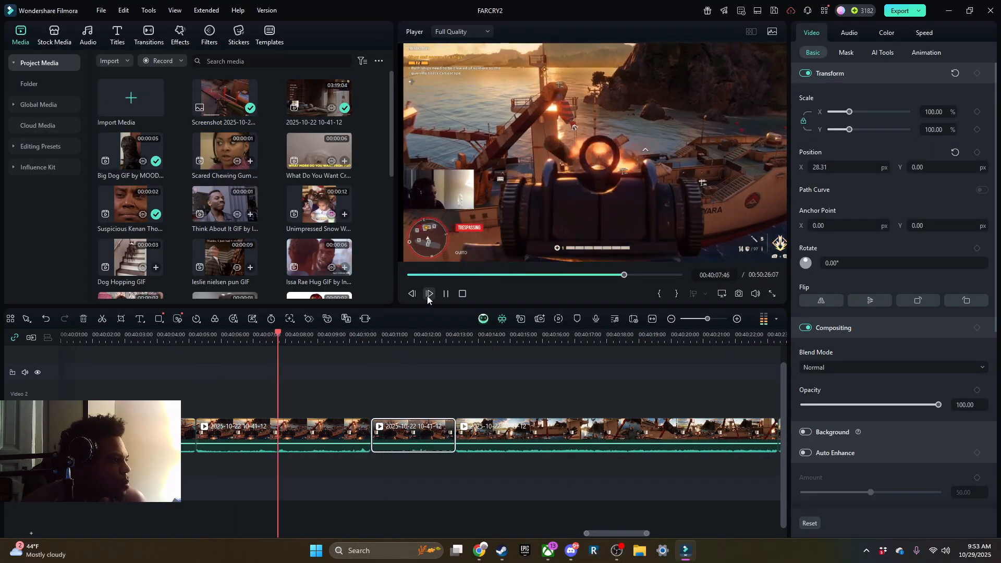
Trim about 2 seconds off the start of the clip at about 00:40:05 and replay the section.
left_click_drag(197, 443, 264, 476)
left_click(181, 337)
left_click(444, 295)
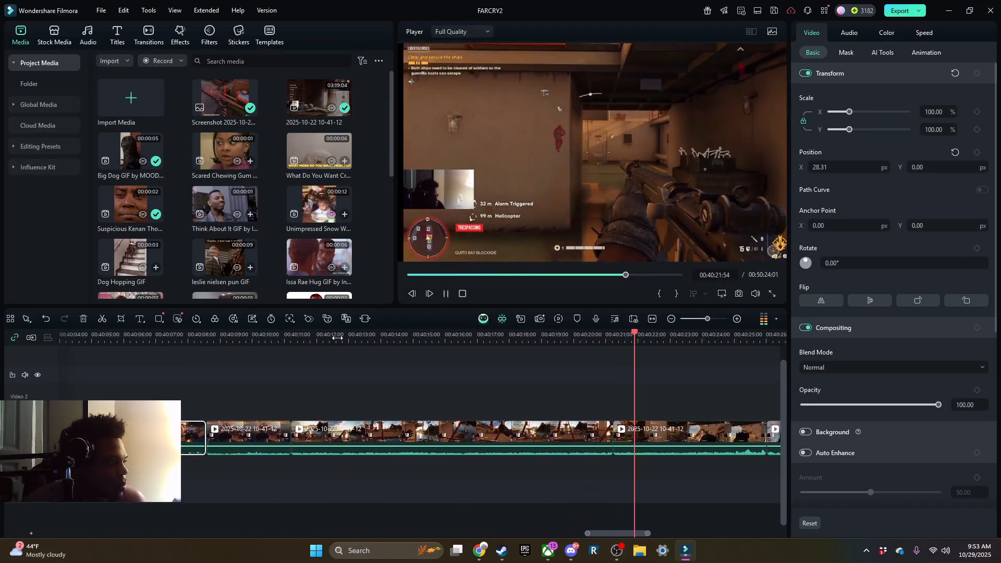
Split the footage at about 00:40:14 and trim about 5 seconds off the start of the following part.
left_click(375, 338)
key("ctrl+b")
left_click_drag(397, 447, 571, 446)
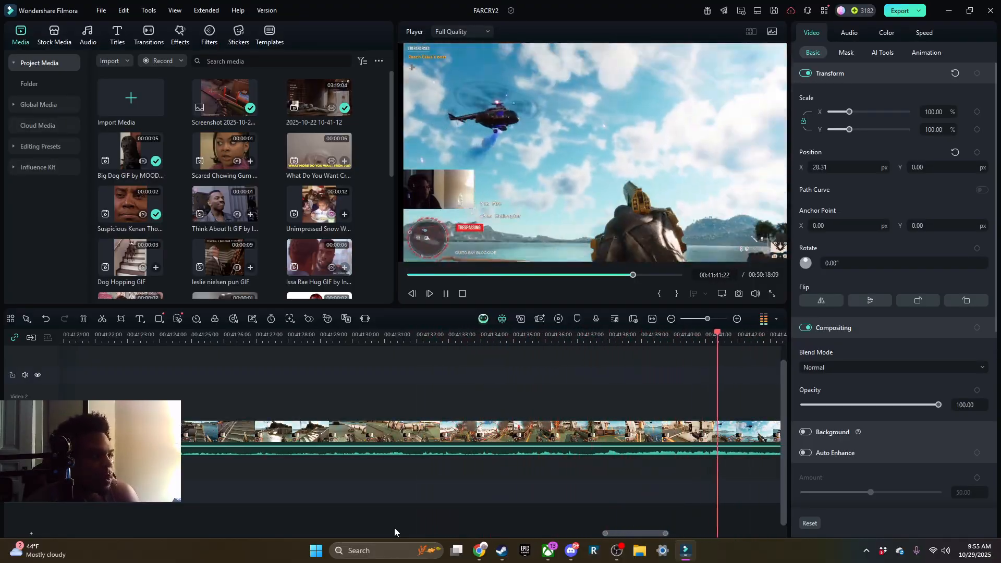
Replay the ship deck footage, split it at about 00:41:38:20 and trim about 4.5 seconds off the following part's start.
left_click(134, 339)
scroll(174, 368, "up", 2)
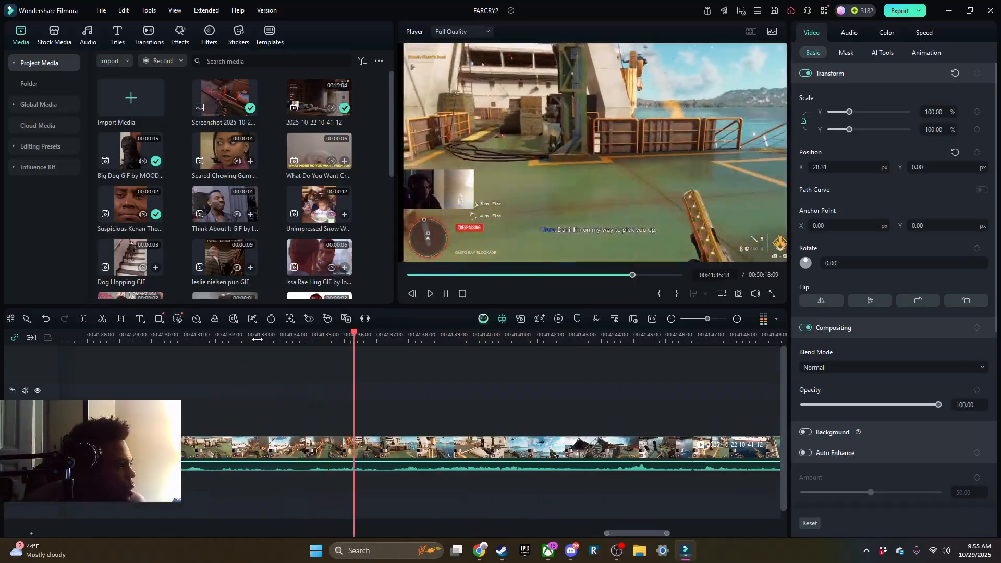
left_click(447, 293)
left_click(418, 372)
left_click_drag(421, 458, 567, 475)
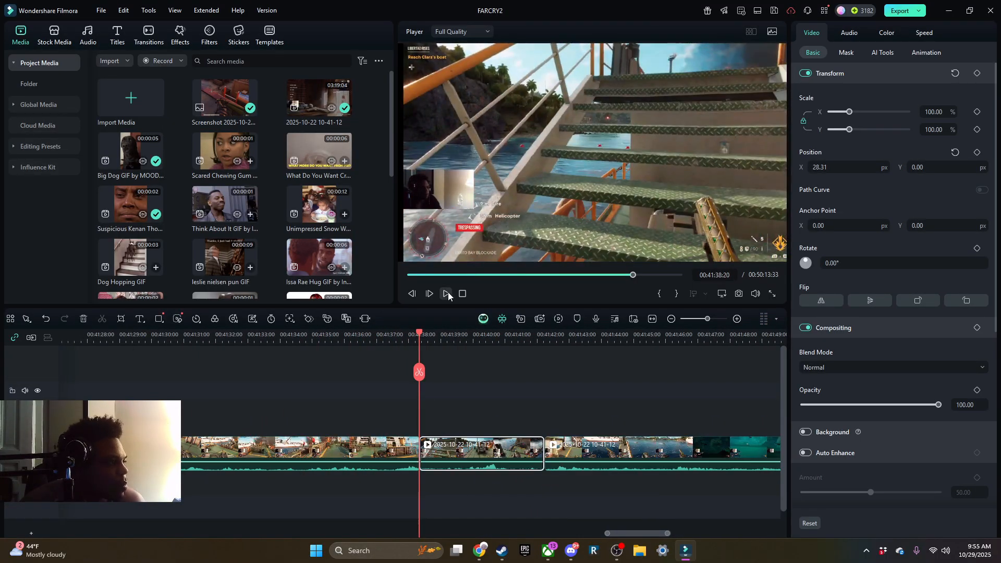
Shorten the part starting at about 00:41:38 by another 1.4 seconds at its start and about 1 second at its end.
left_click(447, 293)
left_click_drag(421, 458, 463, 491)
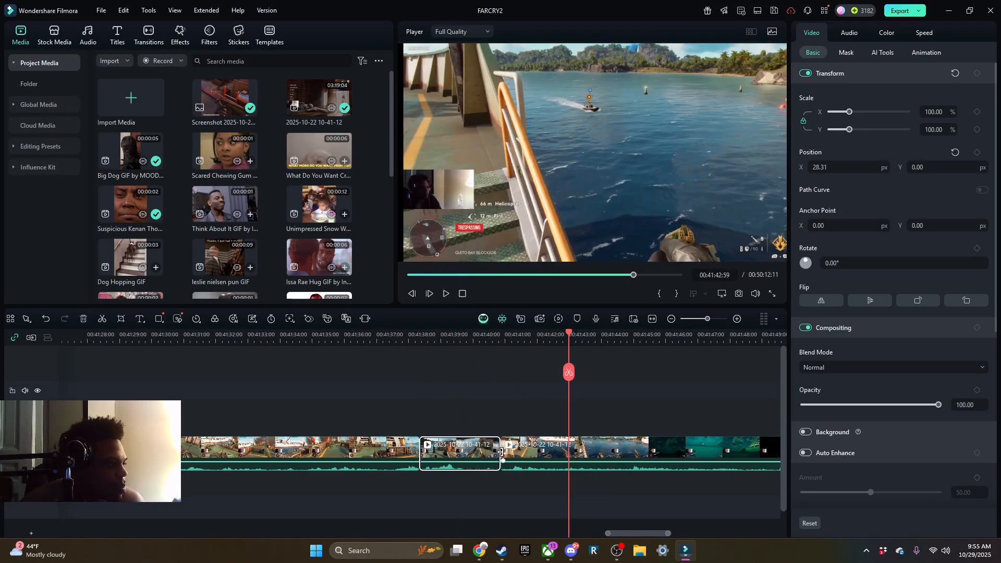
left_click_drag(502, 461, 467, 459)
left_click(446, 294)
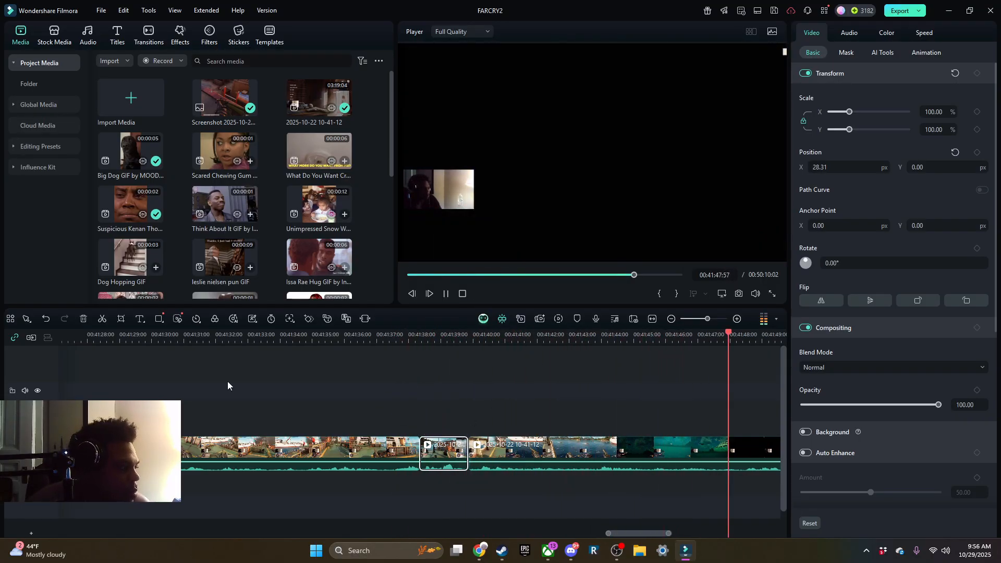
Go back through the deck footage and trim about 2 seconds off the start of the clip at about 00:41:18.
scroll(227, 382, "left", 3)
left_click(338, 426)
scroll(356, 389, "left", 3)
left_click(355, 389)
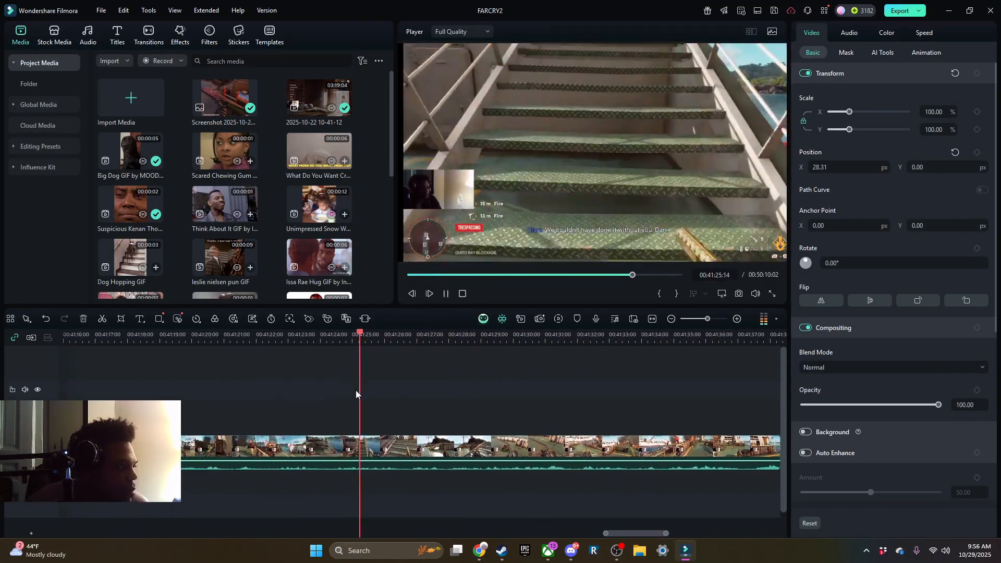
scroll(172, 391, "left", 1)
left_click(172, 390)
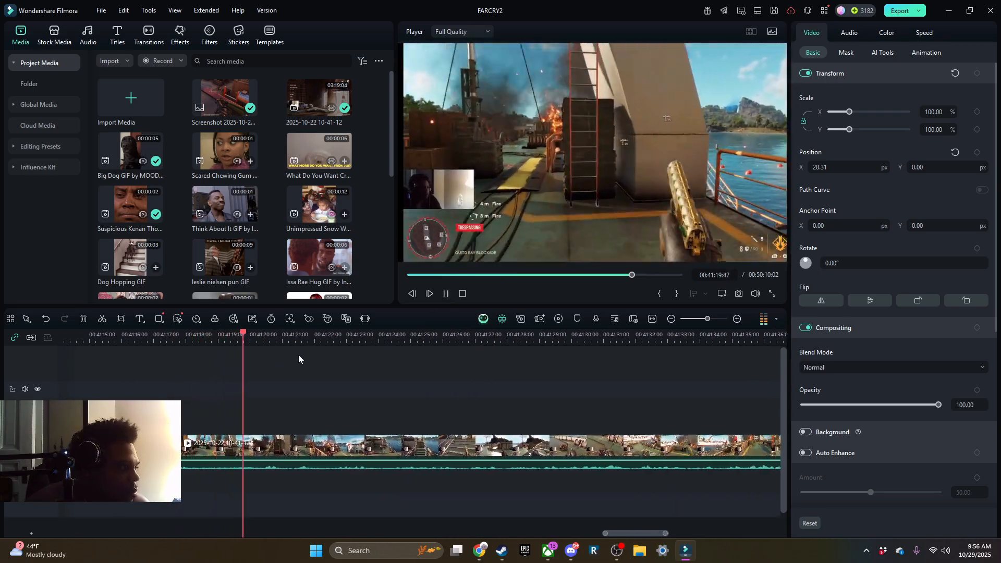
left_click(182, 446)
left_click_drag(182, 447, 250, 503)
left_click(178, 355)
left_click(445, 293)
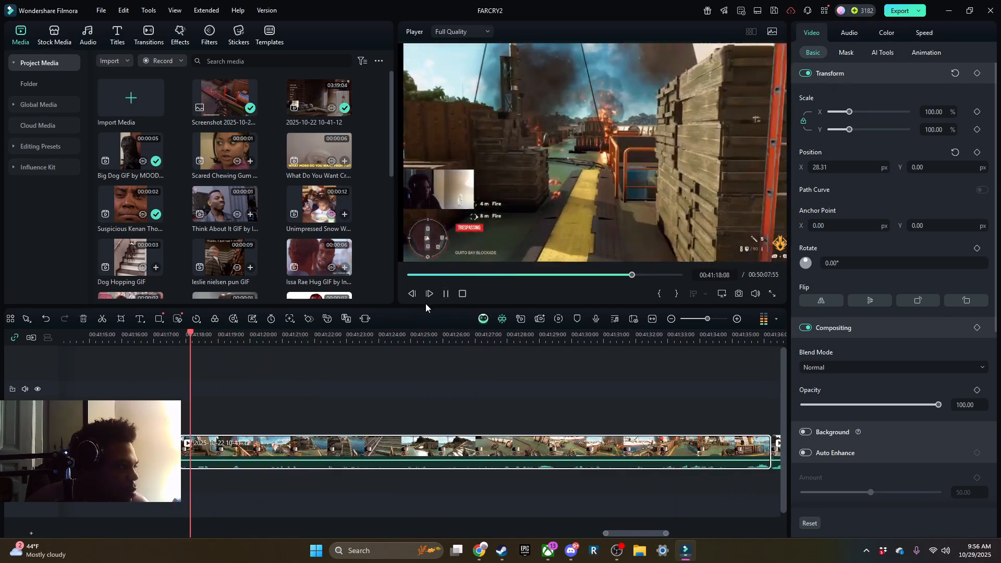
Show the whole timeline and review the boat cutscene up to about 00:42:46.
scroll(522, 365, "right", 1)
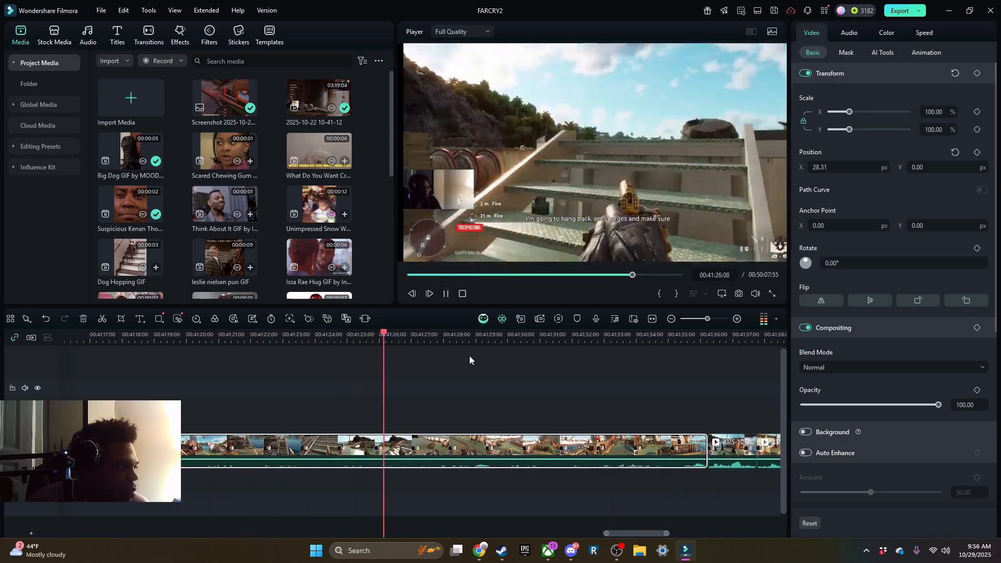
left_click_drag(513, 332, 61, 348)
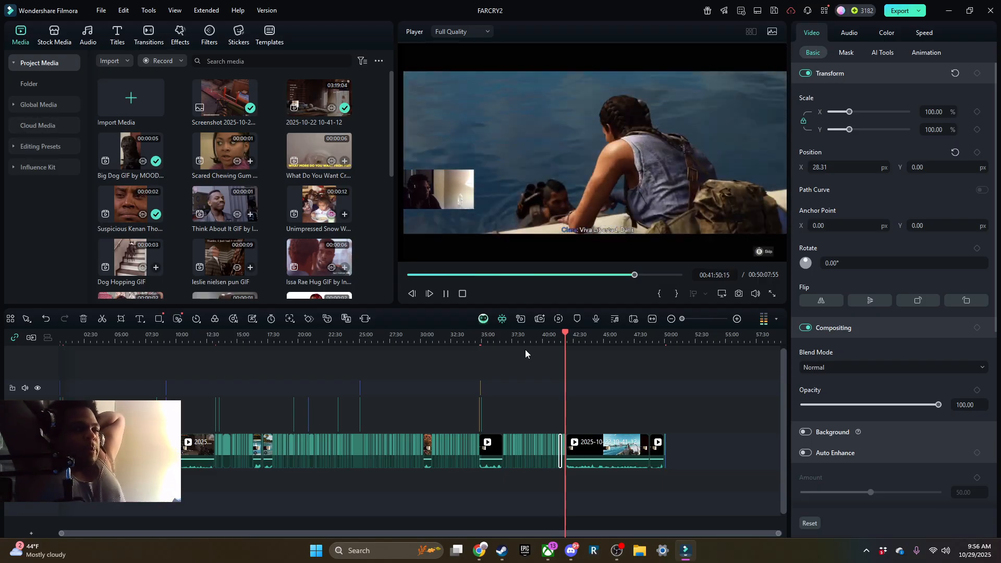
left_click(447, 294)
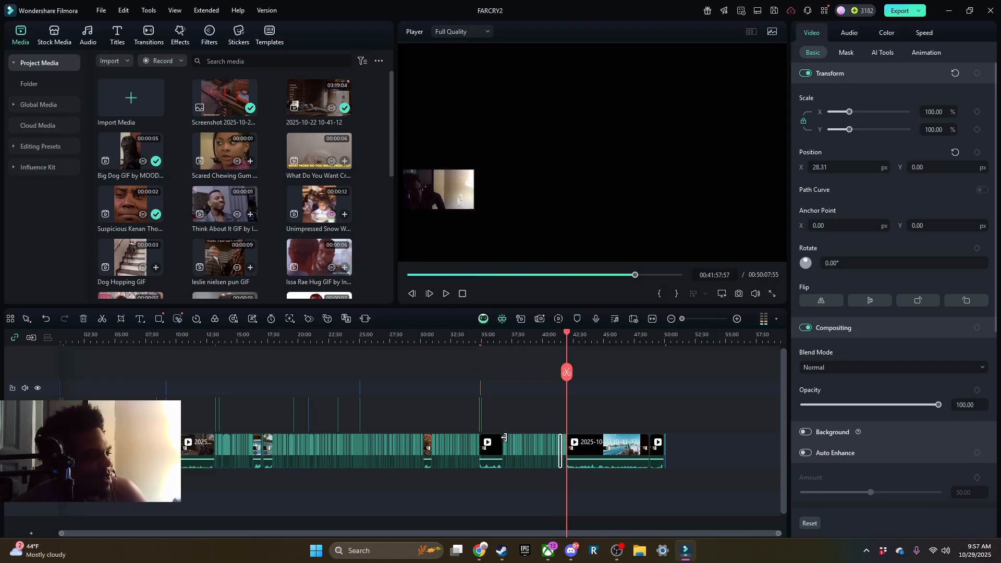
left_click(445, 293)
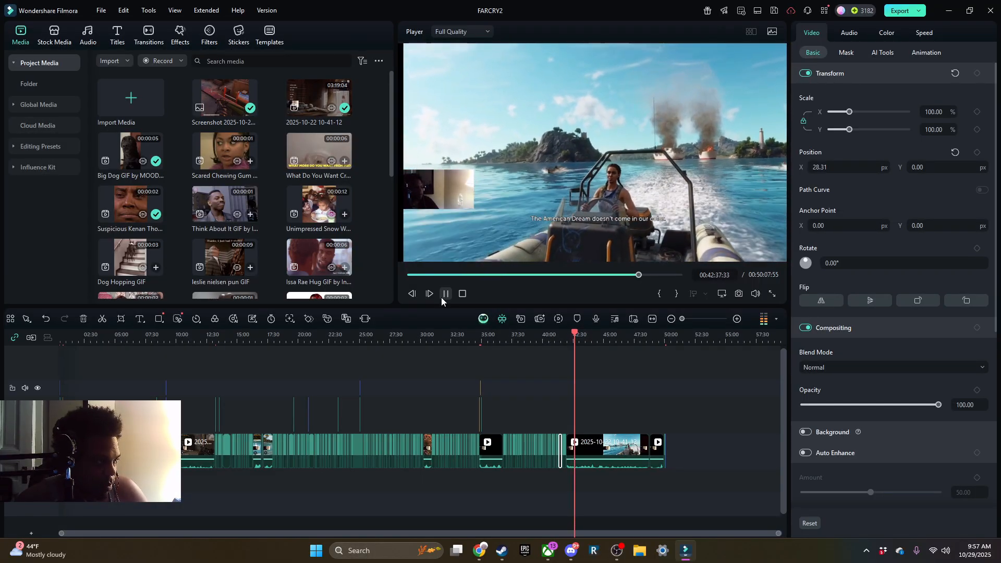
left_click(441, 297)
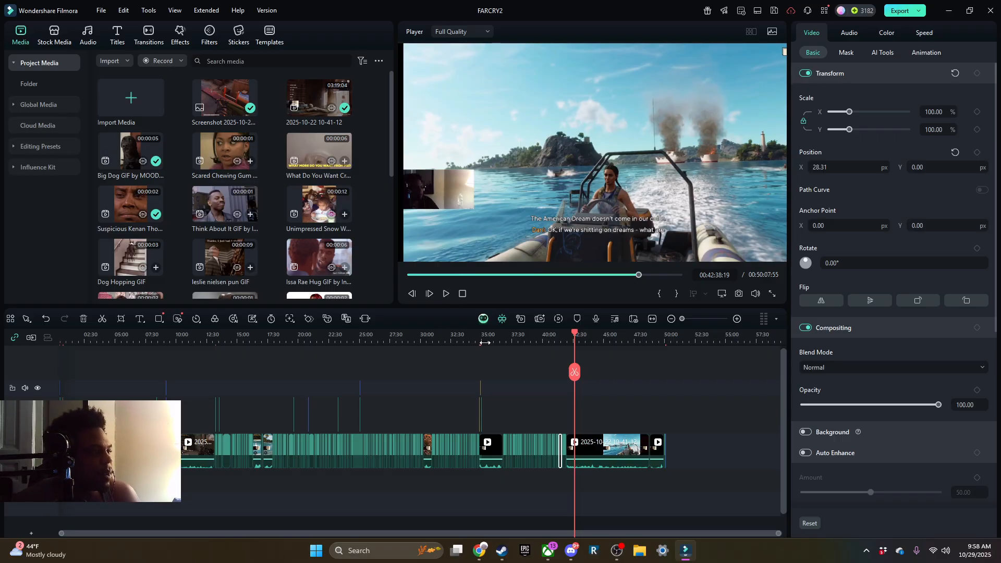
left_click(447, 295)
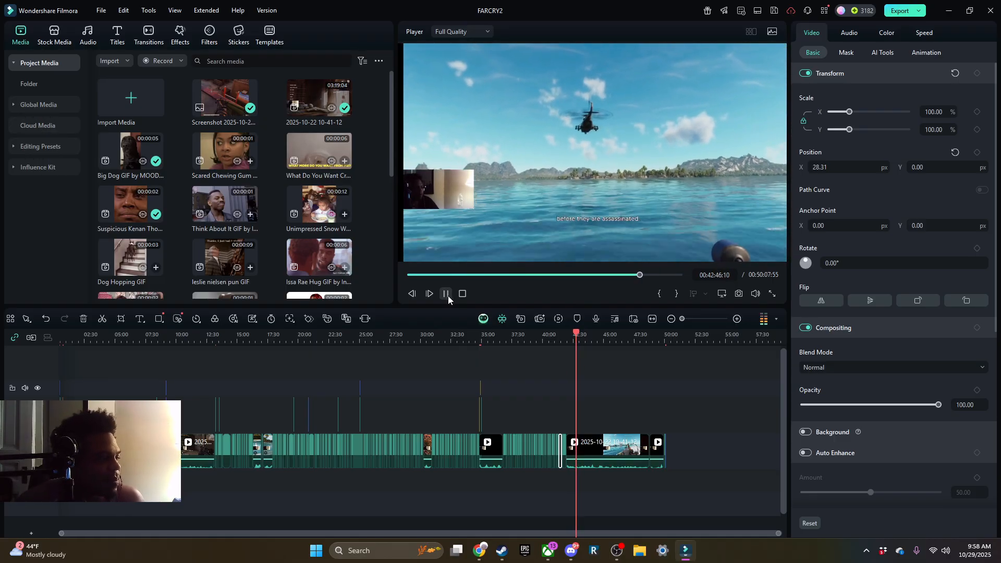
left_click(448, 296)
Add the Scared Chewing Gum GIF above the gameplay at about 00:45:30 and move it back to about 00:44:40.
left_click(62, 339)
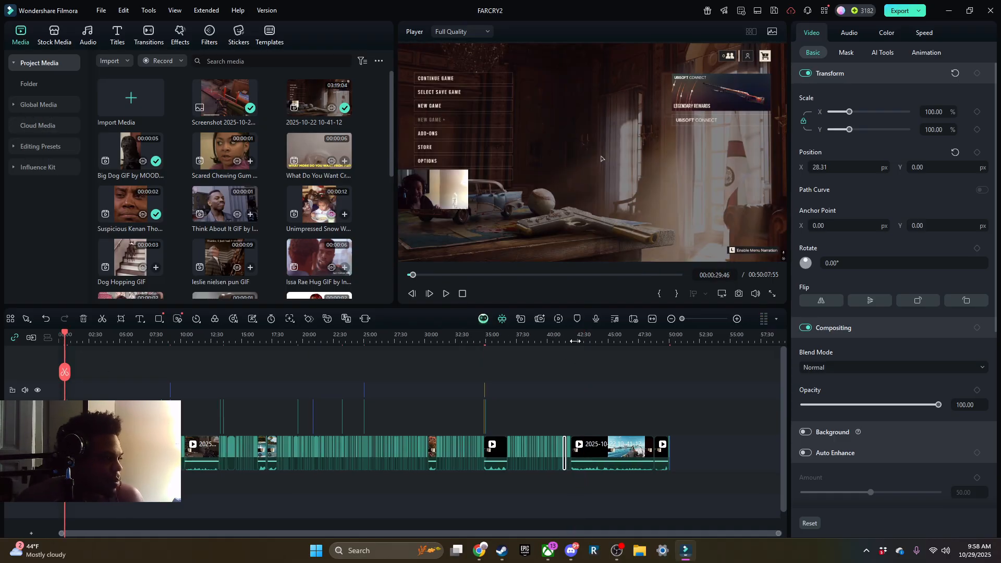
left_click(614, 340)
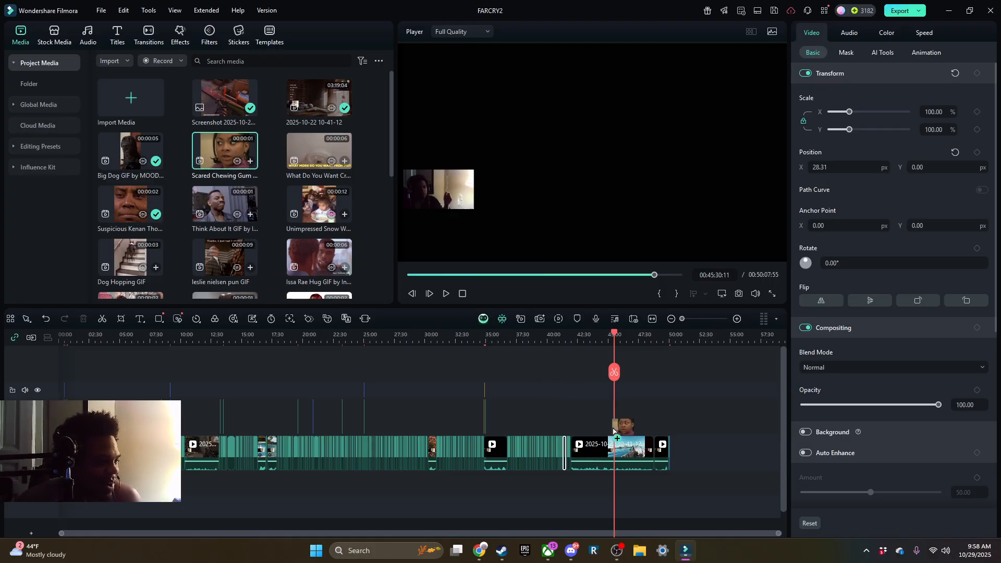
left_click_drag(613, 429, 611, 426)
left_click(562, 288)
scroll(640, 368, "up", 3)
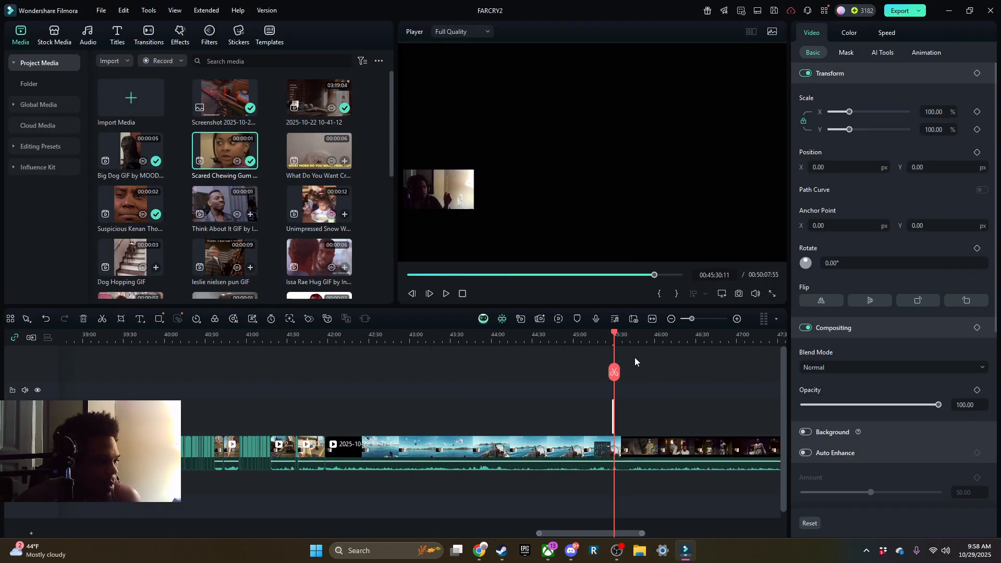
left_click(446, 293)
left_click_drag(613, 415, 490, 415)
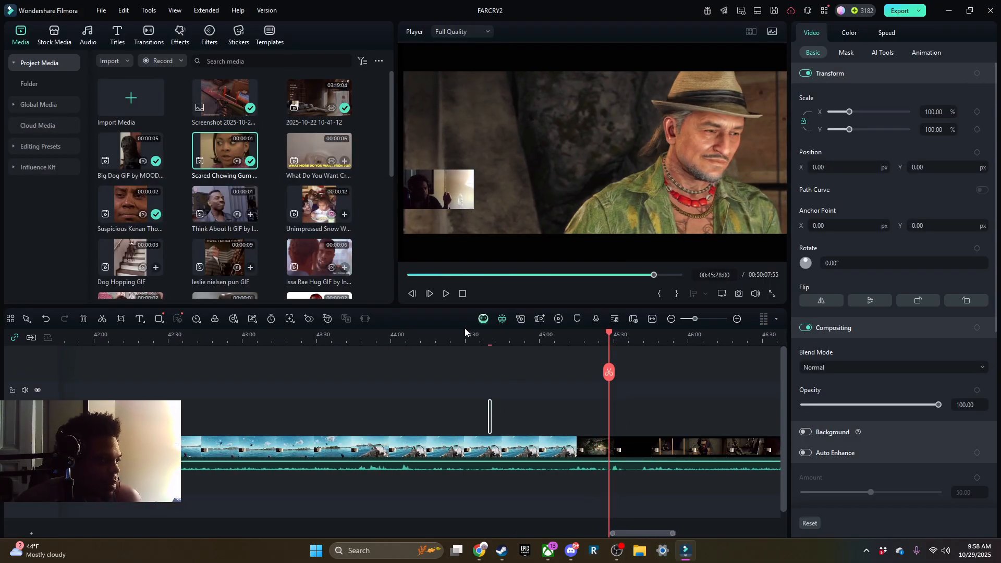
Play the boat ride from about 00:43:50 and move the Scared Chewing Gum GIF to about 00:43:24.
left_click(468, 334)
left_click(404, 348)
left_click(363, 339)
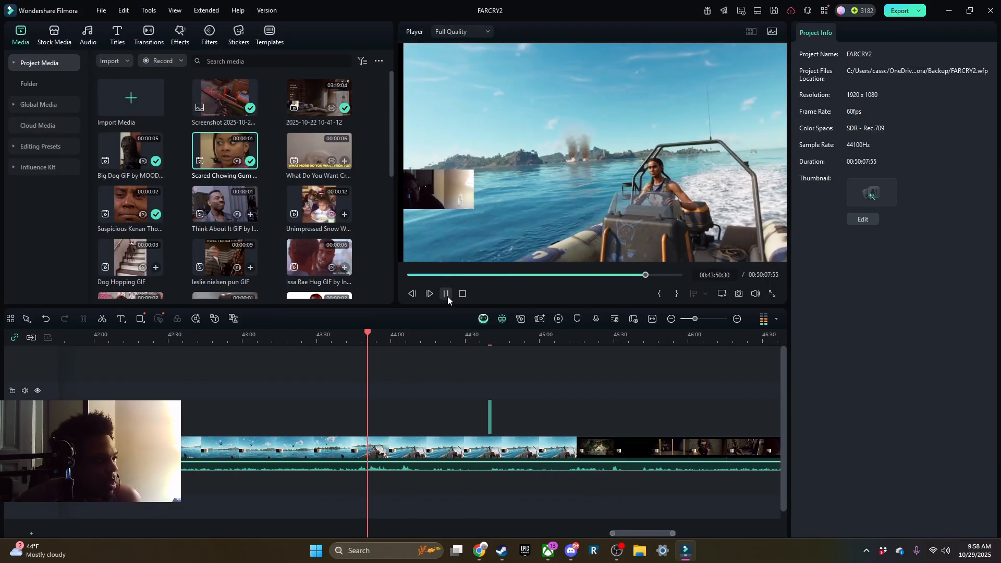
left_click(446, 294)
left_click_drag(489, 416, 303, 416)
Split the boat footage at about 00:43:48 and trim about 84 seconds off the start of the following part.
left_click(446, 294)
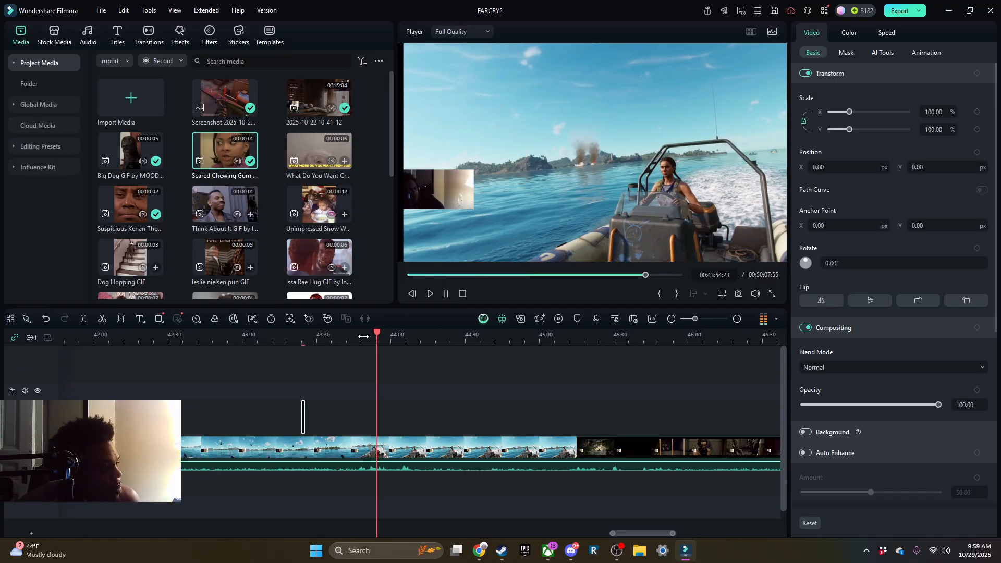
left_click(358, 338)
left_click(446, 294)
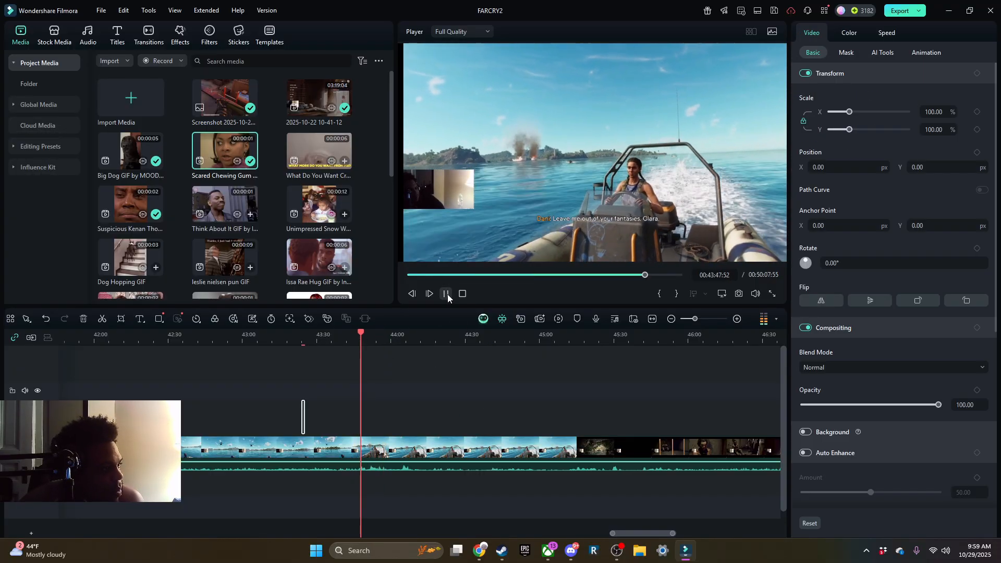
left_click(363, 372)
left_click_drag(365, 461, 574, 480)
left_click(446, 294)
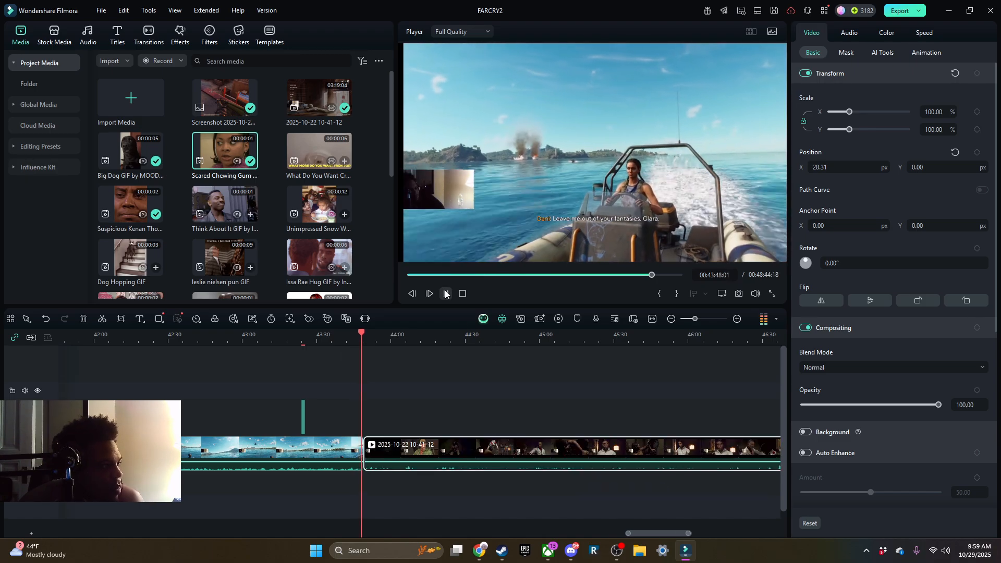
Move the Scared Chewing Gum GIF to about 00:42:48 and preview it from about 00:42:38.
left_click(302, 344)
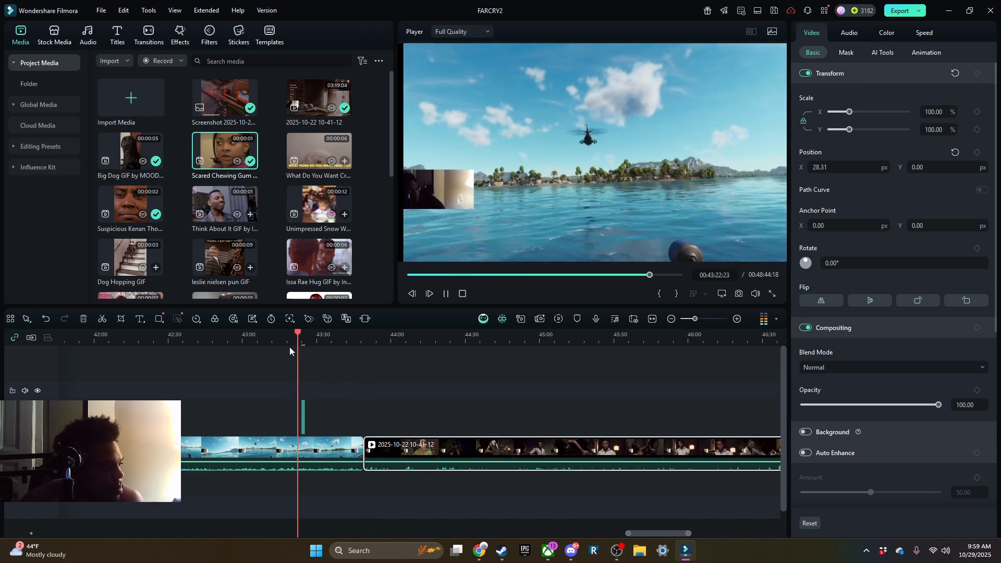
left_click_drag(302, 417, 212, 417)
left_click(277, 339)
left_click(445, 293)
left_click(246, 339)
left_click(445, 293)
left_click(190, 339)
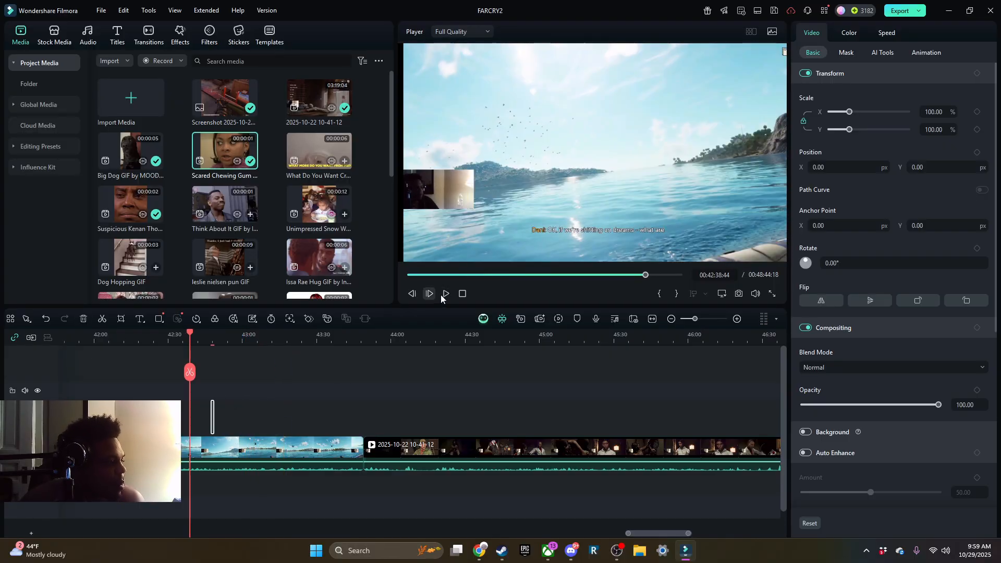
left_click(444, 295)
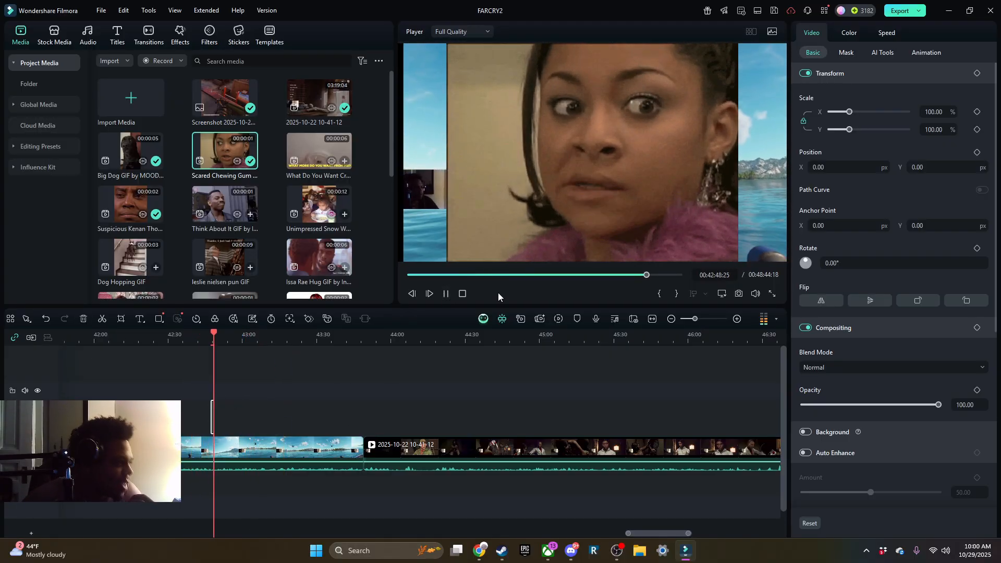
left_click(446, 294)
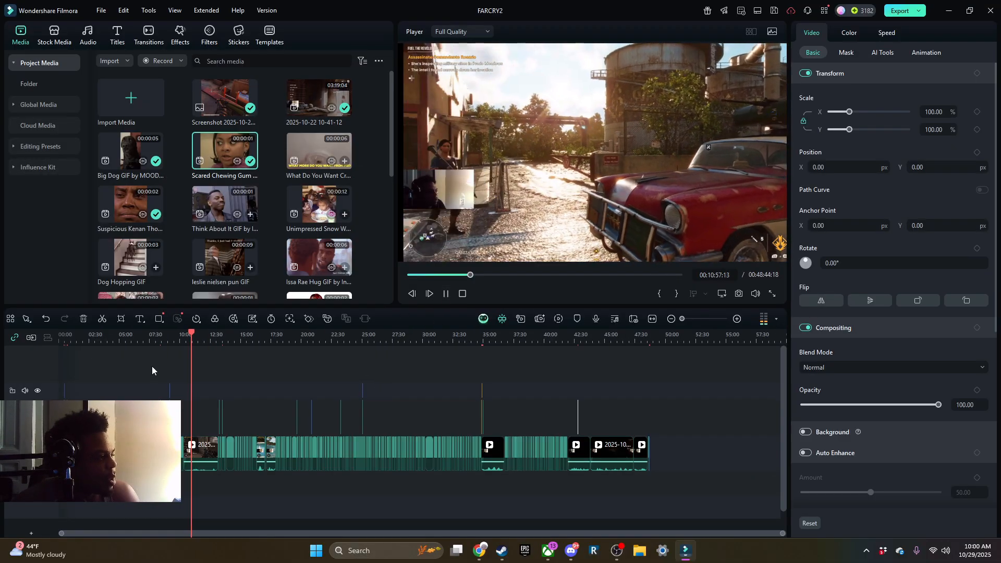
Split the fuel depot footage at about 00:11:05 and trim about 10 seconds off the end of the first part.
left_click_drag(219, 337, 542, 353)
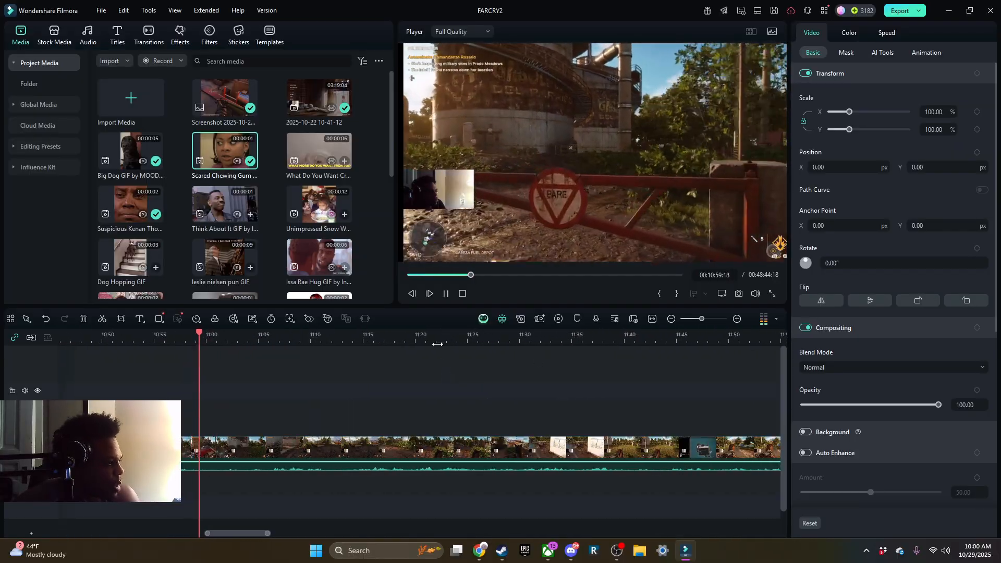
left_click_drag(438, 344, 379, 344)
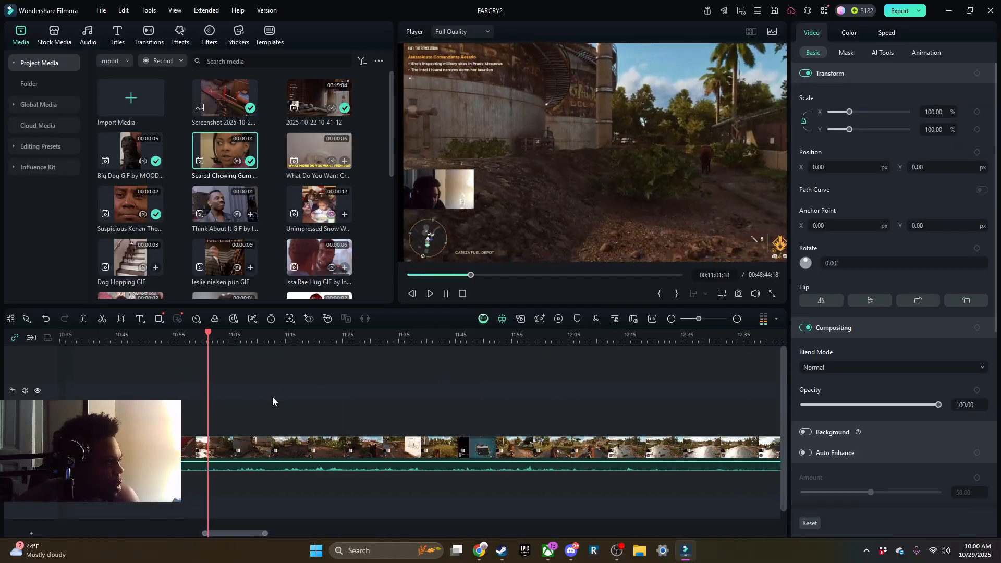
left_click_drag(272, 397, 425, 415)
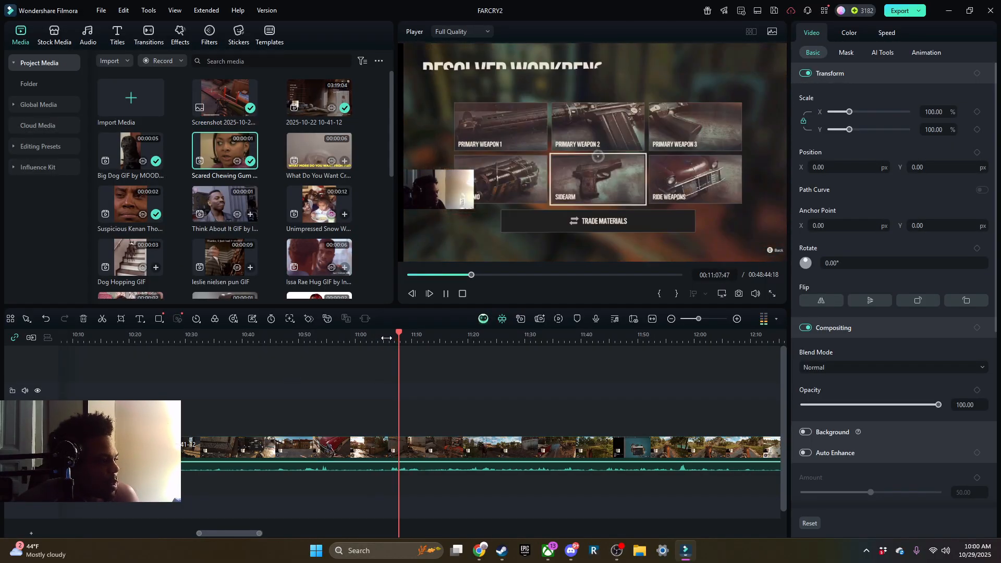
left_click(365, 337)
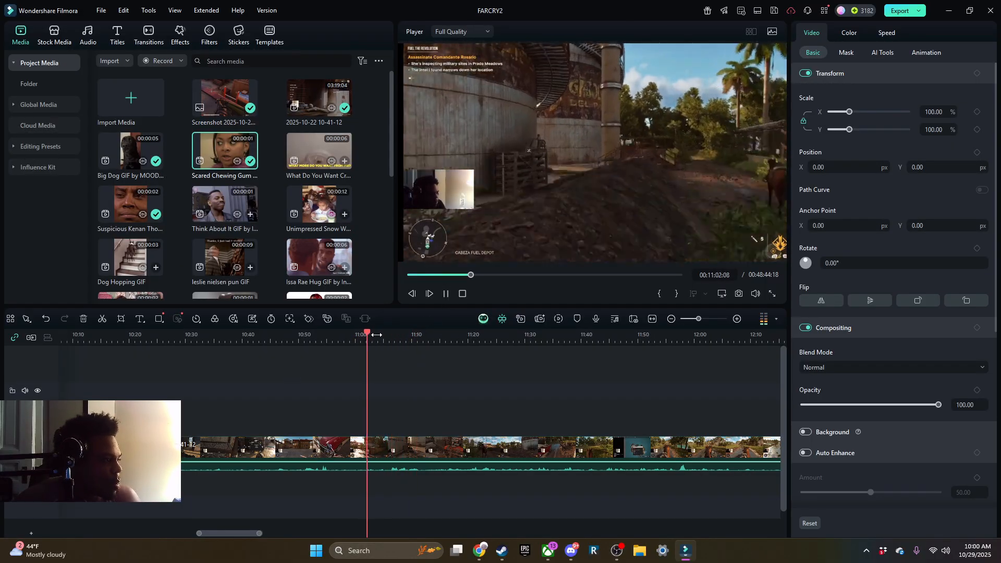
left_click(445, 293)
left_click(387, 372)
left_click_drag(385, 454, 332, 454)
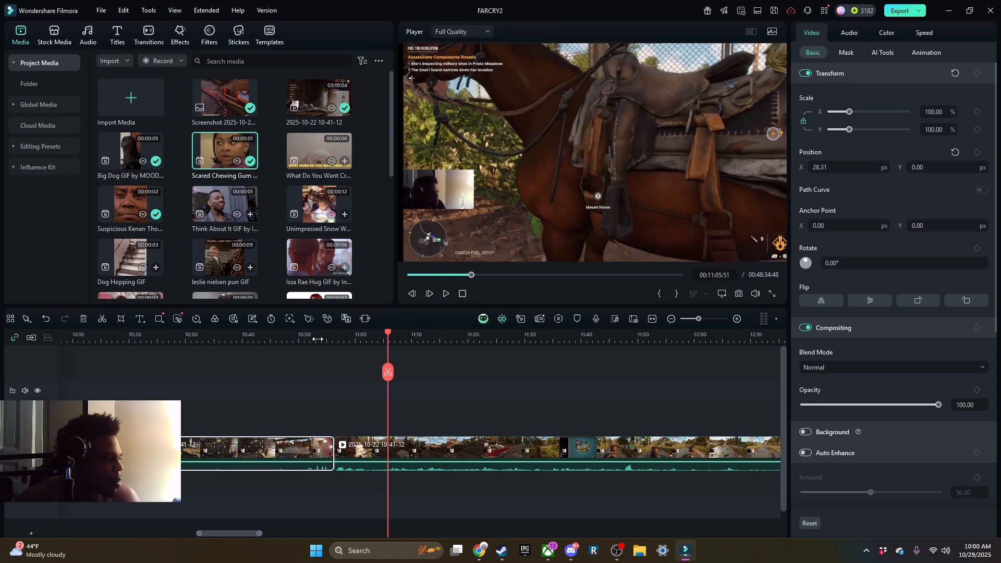
Play through the first fuel depot part from about 00:10:21 and trim about 30 seconds off its start.
left_click(312, 336)
key("space")
left_click(139, 336)
left_click(170, 339)
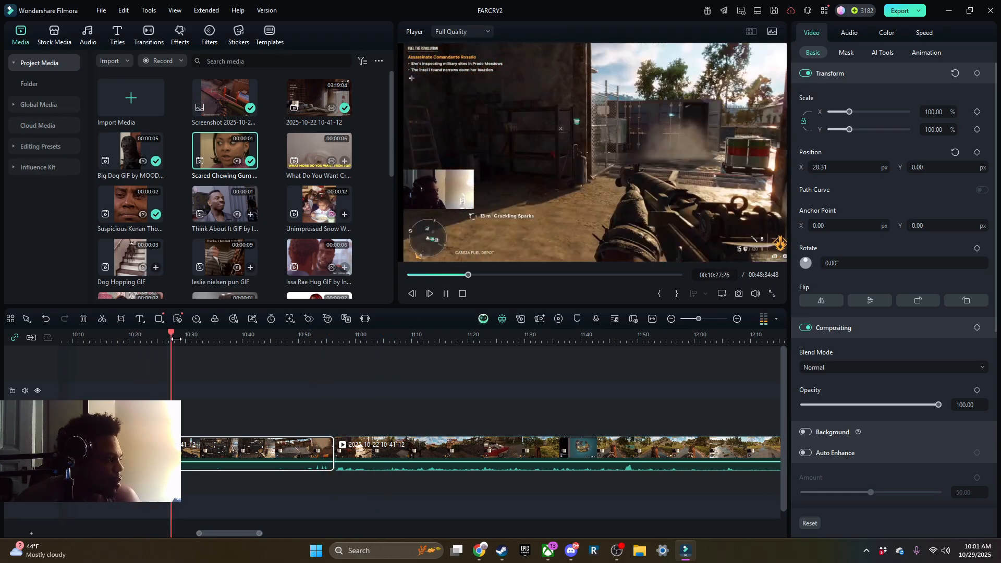
left_click(209, 342)
left_click(277, 343)
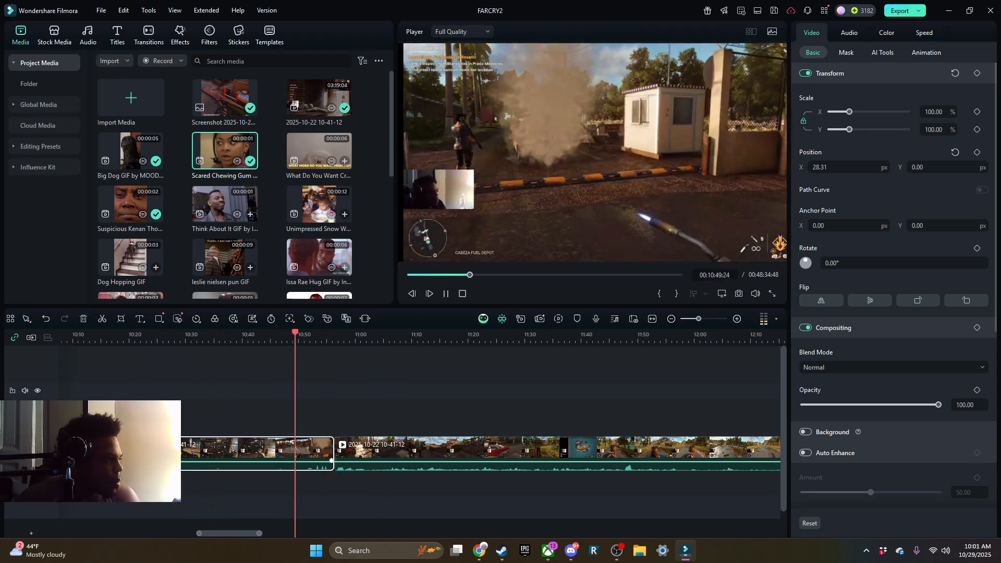
left_click_drag(126, 452, 296, 501)
left_click(446, 297)
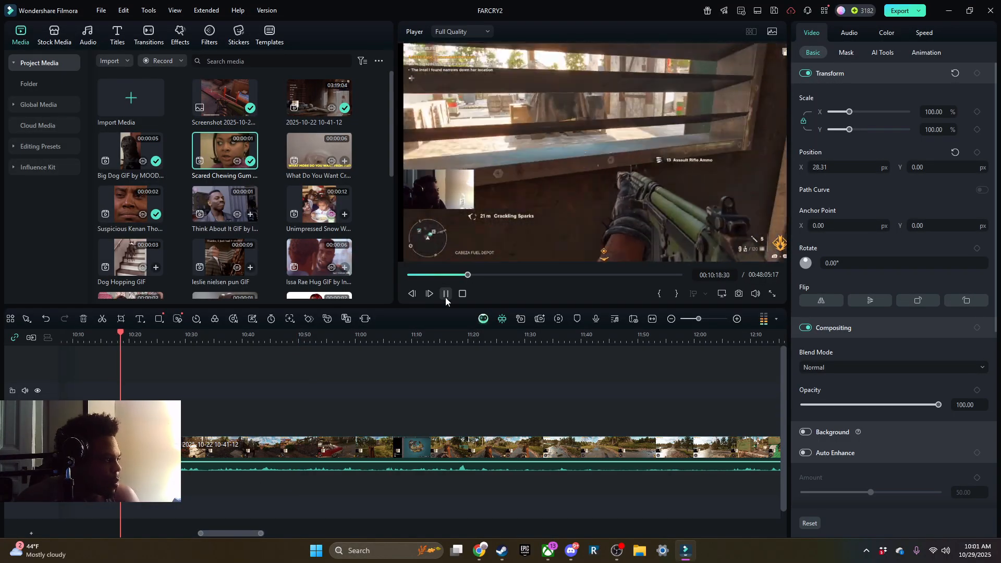
Trim about 1.5 seconds more off the clip start at about 00:10:19 and preview the cut from about 00:10:14.
left_click_drag(127, 453, 135, 452)
left_click(97, 339)
left_click(444, 295)
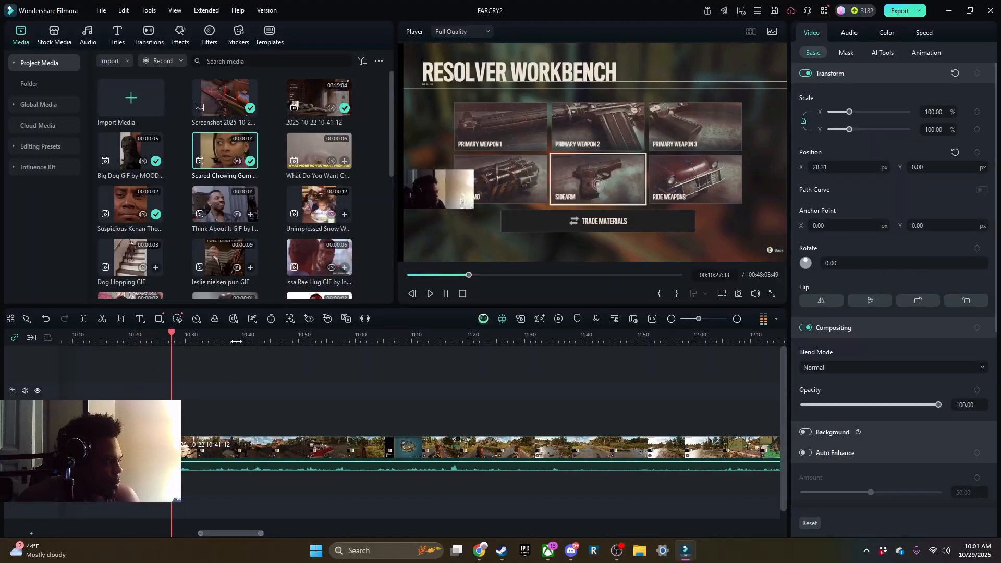
Split the footage at about 00:10:31 and trim about 42 seconds off the start of the following part.
left_click(193, 339)
left_click(193, 373)
left_click(220, 339)
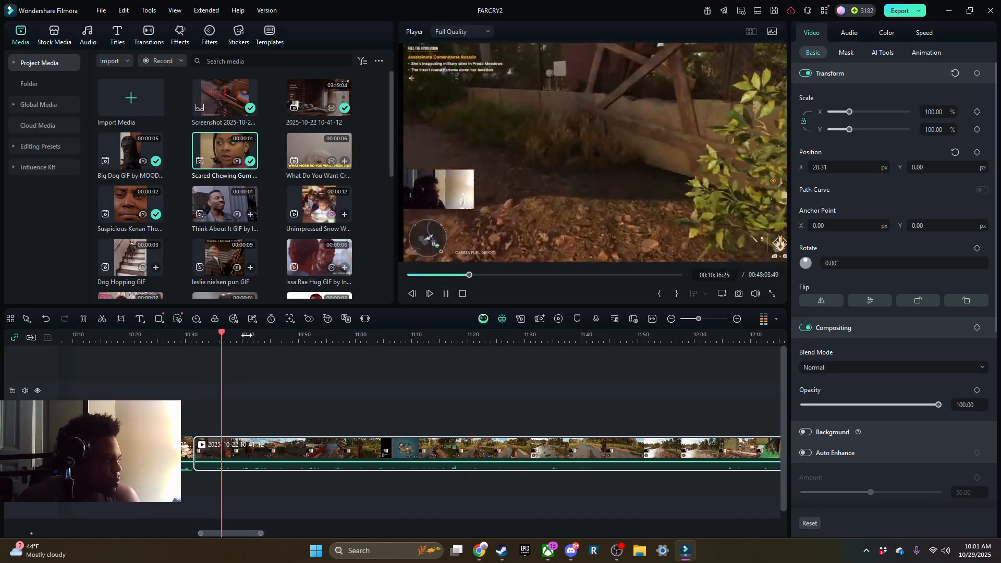
left_click(241, 338)
left_click(263, 338)
left_click(434, 338)
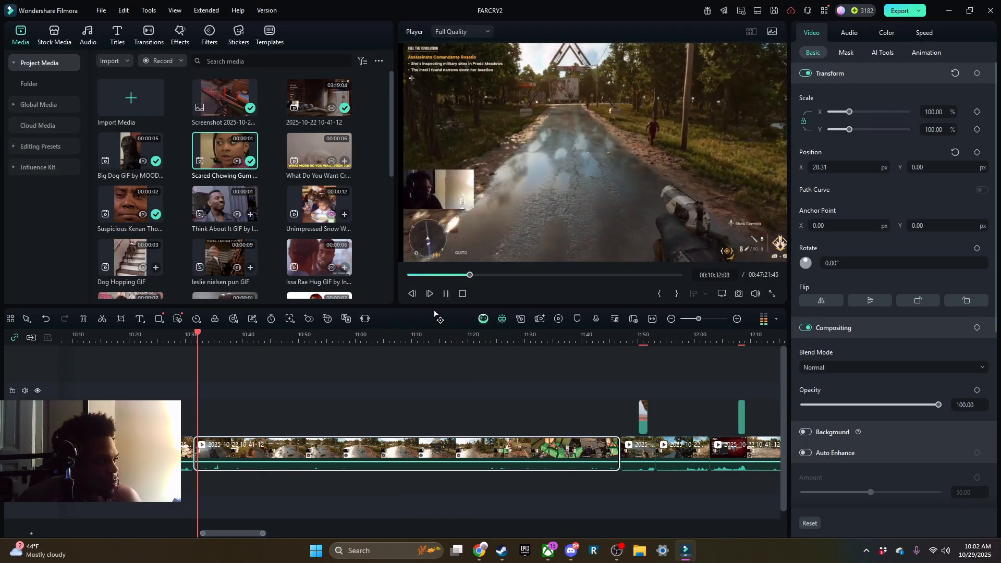
Split the horse ride footage at about 00:10:36 and trim about 37 seconds off the start of the following part.
key("ctrl+b")
key("space")
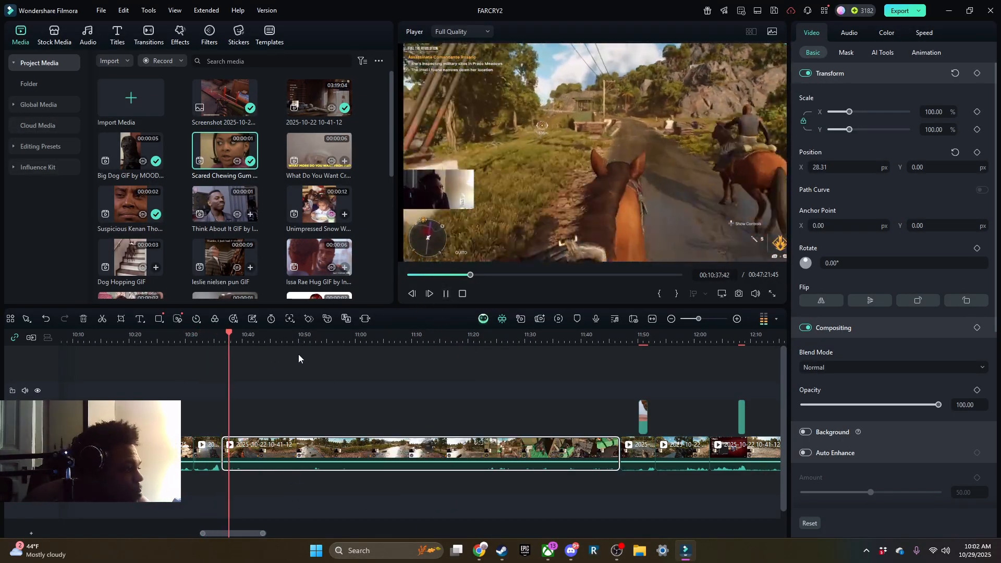
left_click(304, 334)
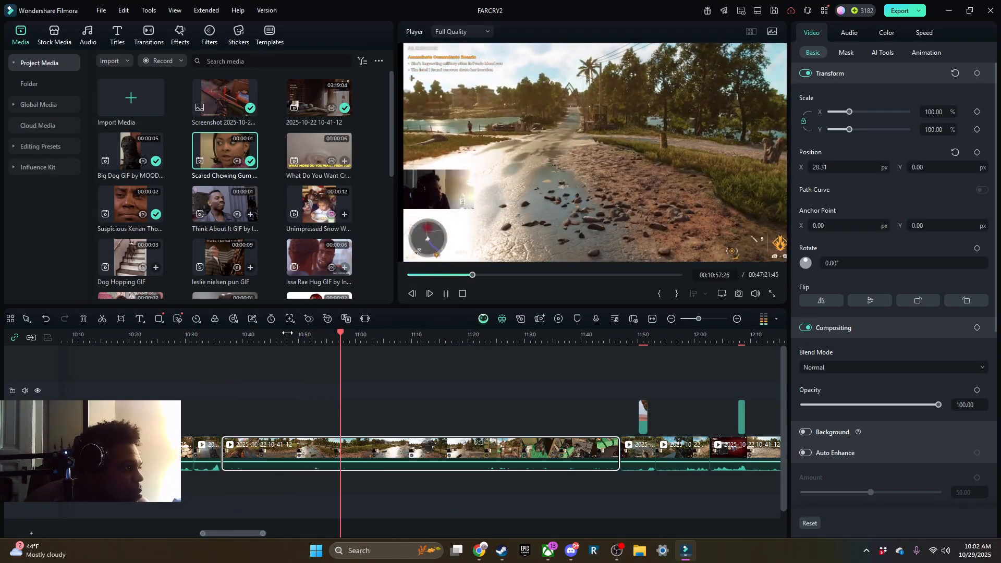
left_click(396, 333)
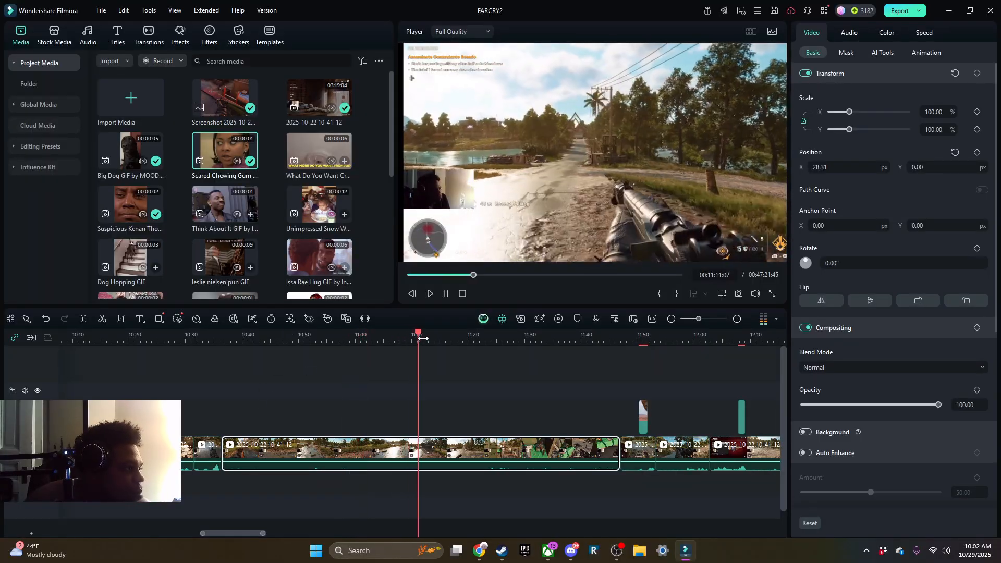
left_click_drag(224, 453, 429, 480)
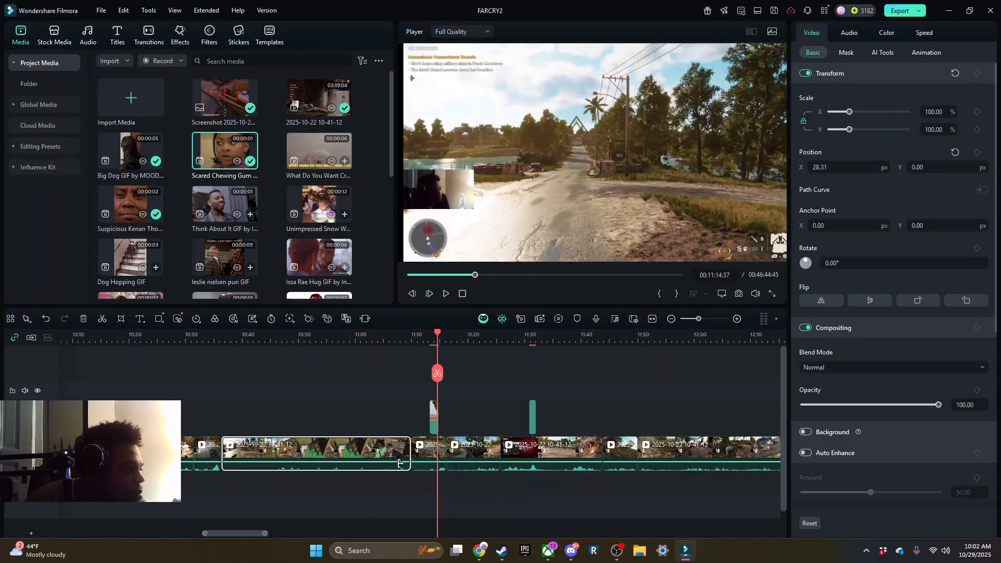
Play the footage from about 00:10:35 and trim about 5 seconds off the start of the clip at about 00:11:16.
left_click(219, 334)
left_click(445, 294)
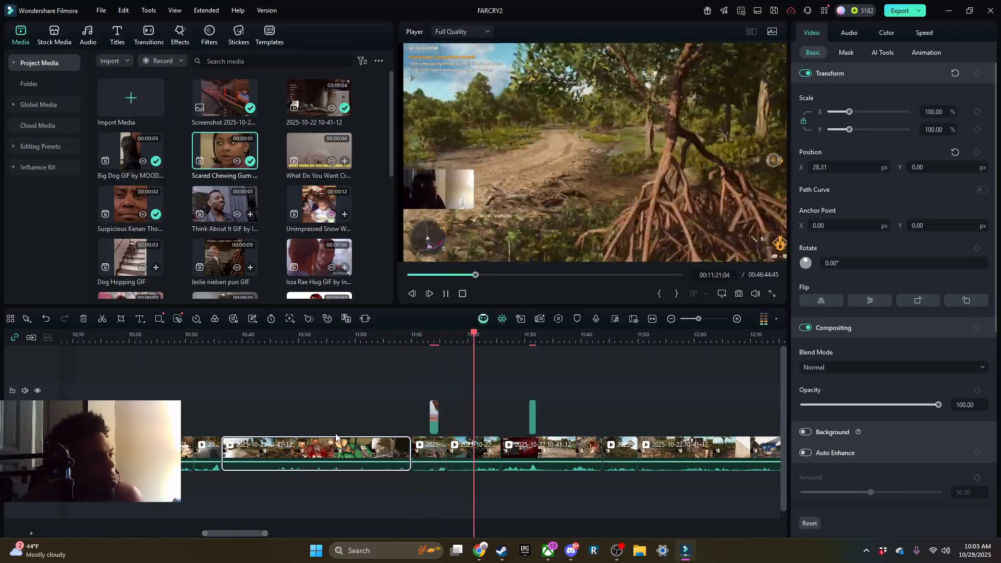
left_click(448, 452)
left_click_drag(447, 453, 476, 452)
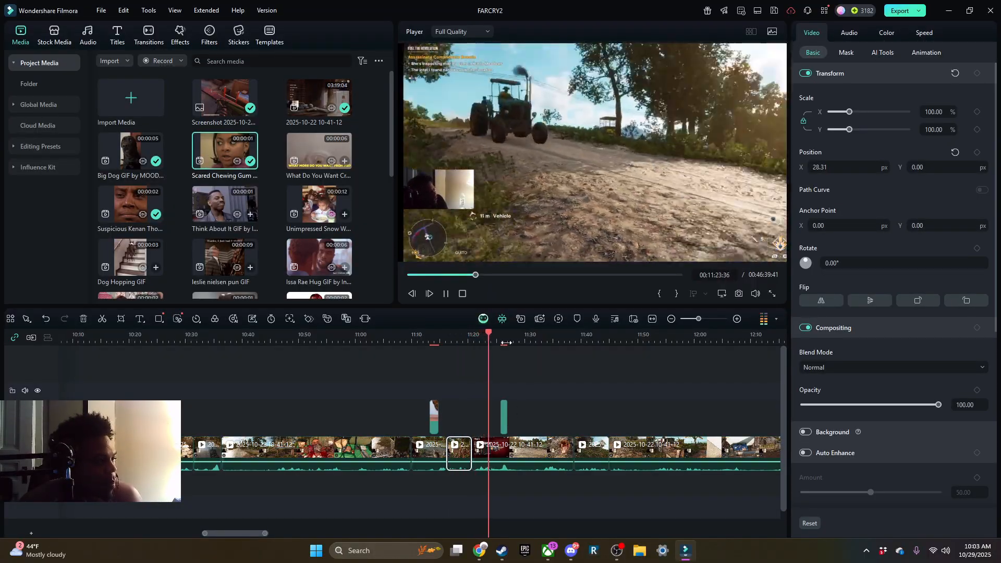
key("space")
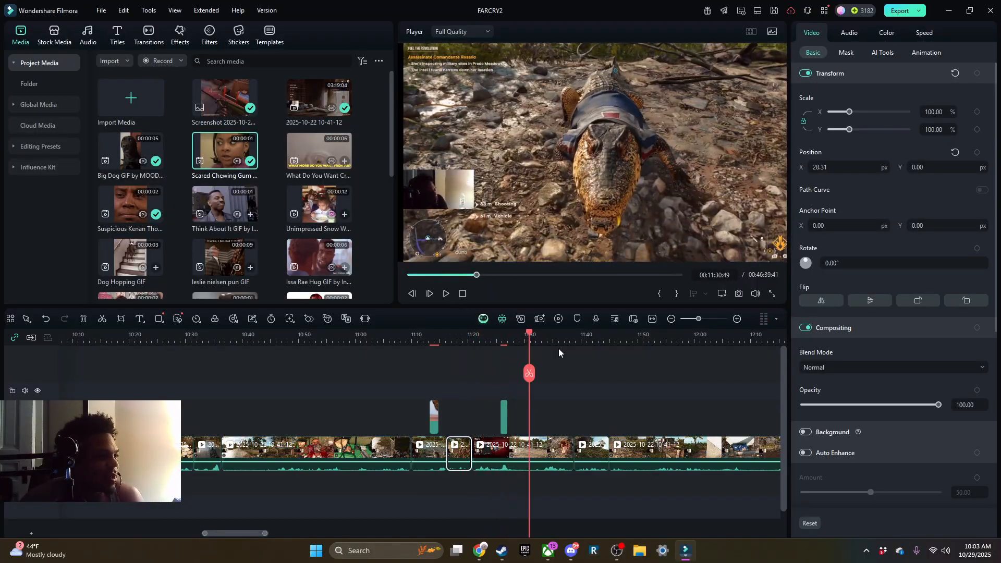
Split the Fuel the Revolution briefing at about 00:03:00 and trim about 2.5 seconds off the end of the first part.
left_click_drag(697, 319, 681, 318)
left_click(95, 335)
left_click_drag(128, 337, 349, 382)
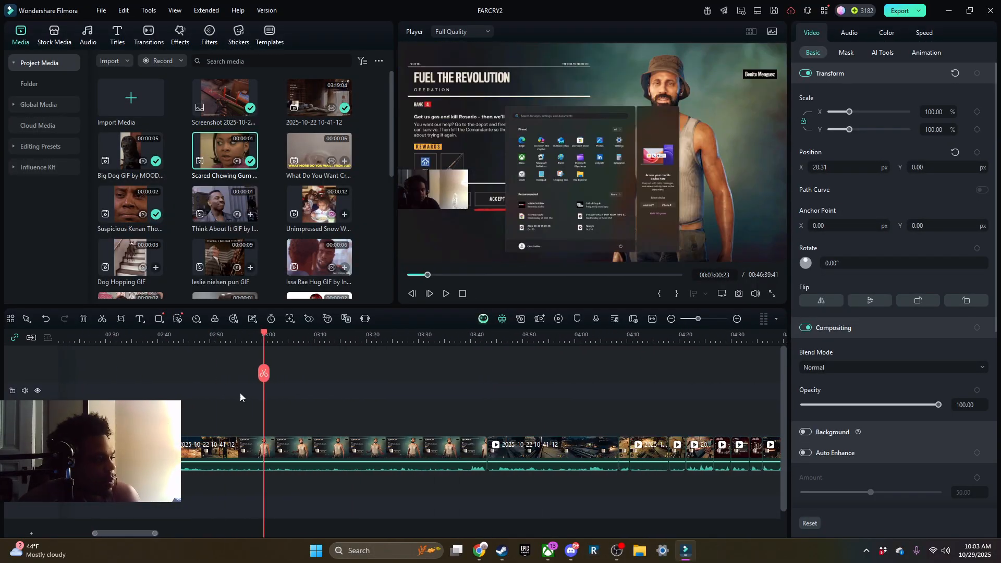
left_click(241, 398)
left_click(445, 294)
left_click(444, 293)
left_click(266, 373)
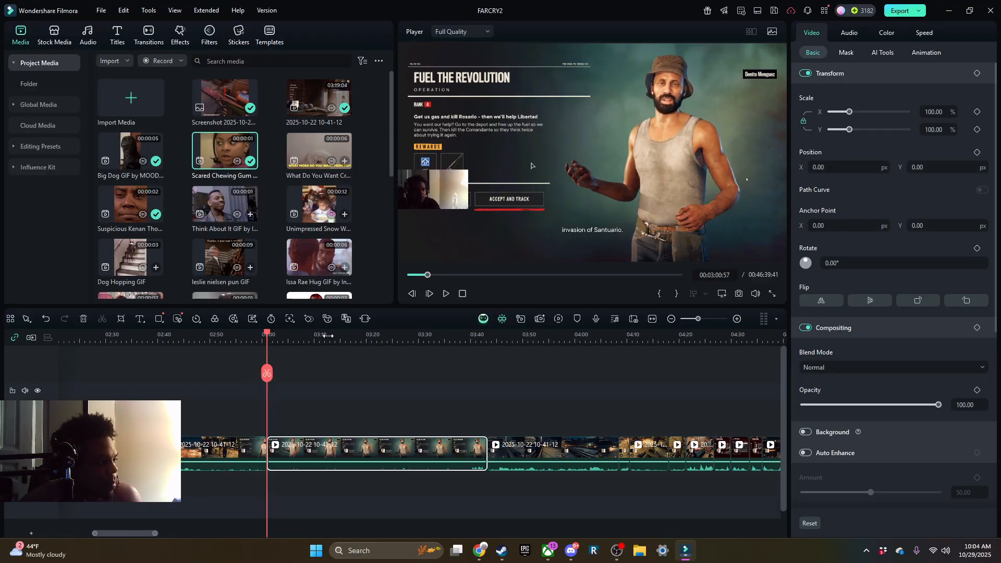
left_click_drag(324, 336, 349, 339)
left_click_drag(265, 447, 232, 440)
Preview the briefing cut, replaying the footage from about 00:02:41.
key("space")
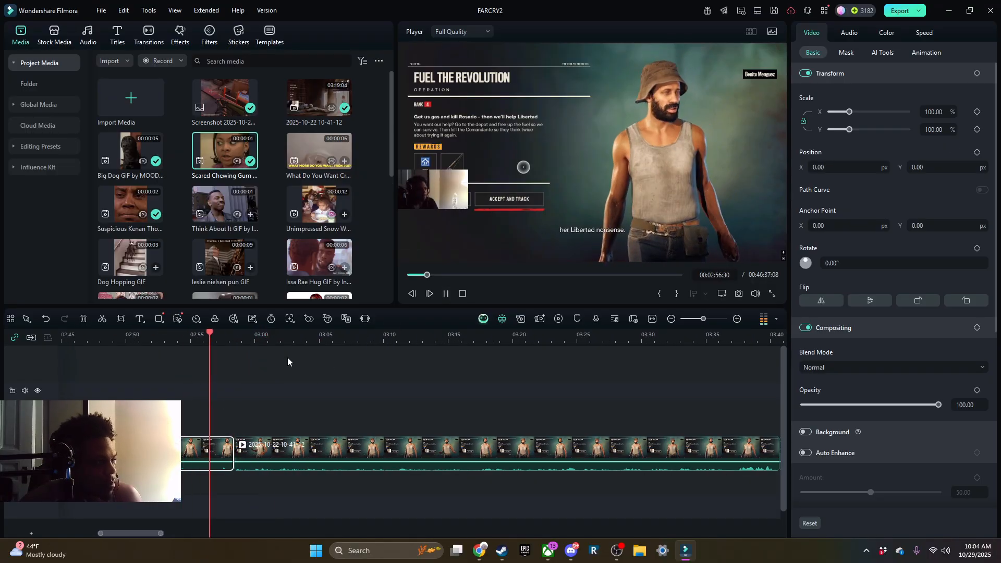
left_click_drag(621, 429, 778, 411)
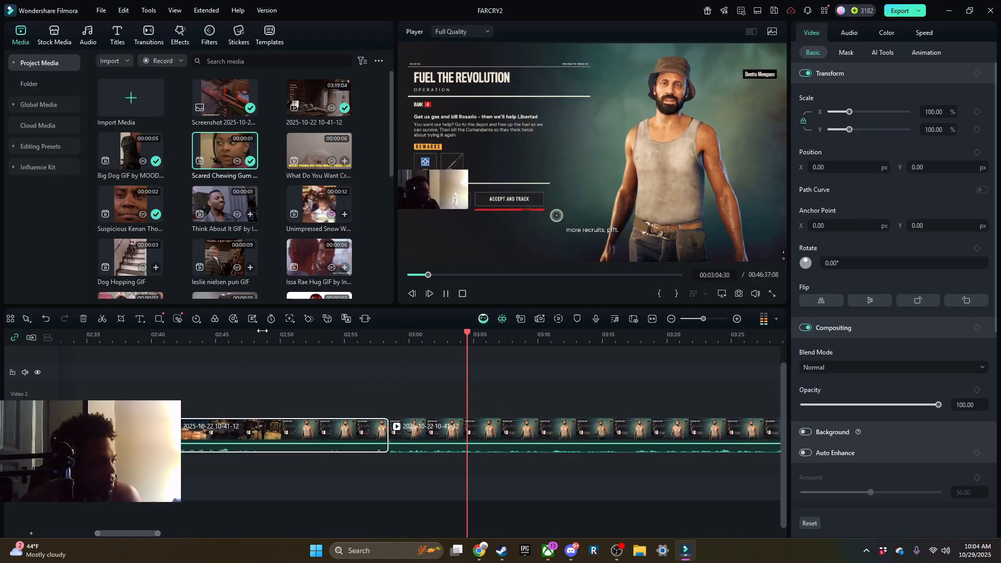
left_click(247, 333)
left_click(172, 339)
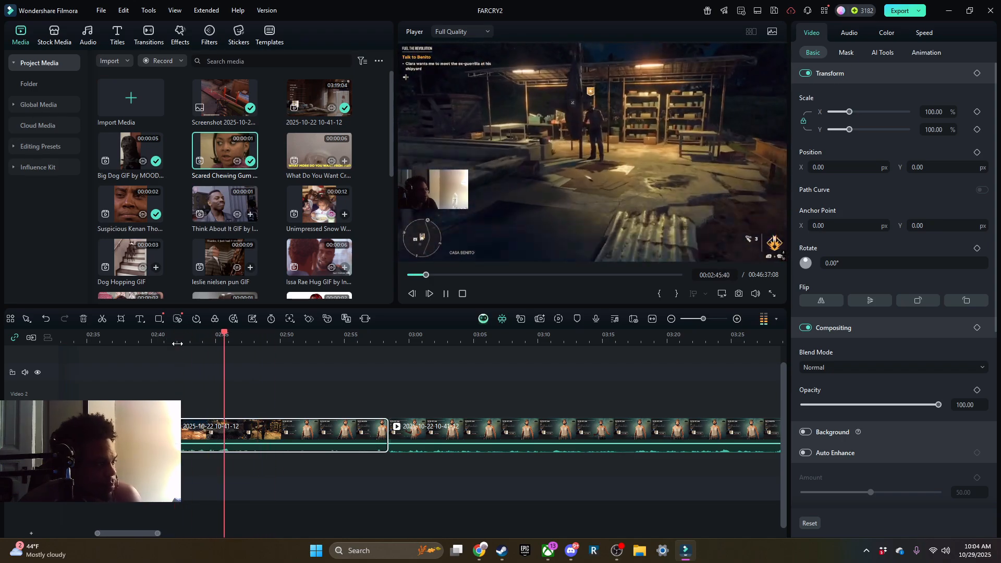
Split the underwater footage at about 00:14:30 and trim about 9 seconds off the start of the following part.
left_click_drag(459, 338, 246, 341)
left_click_drag(566, 344, 411, 336)
left_click(234, 339)
left_click(445, 293)
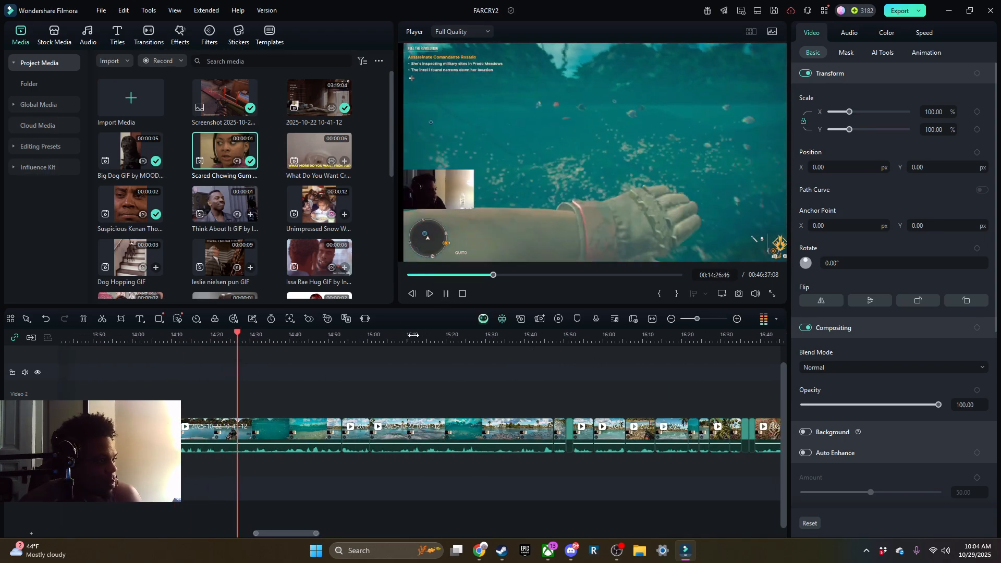
left_click(258, 430)
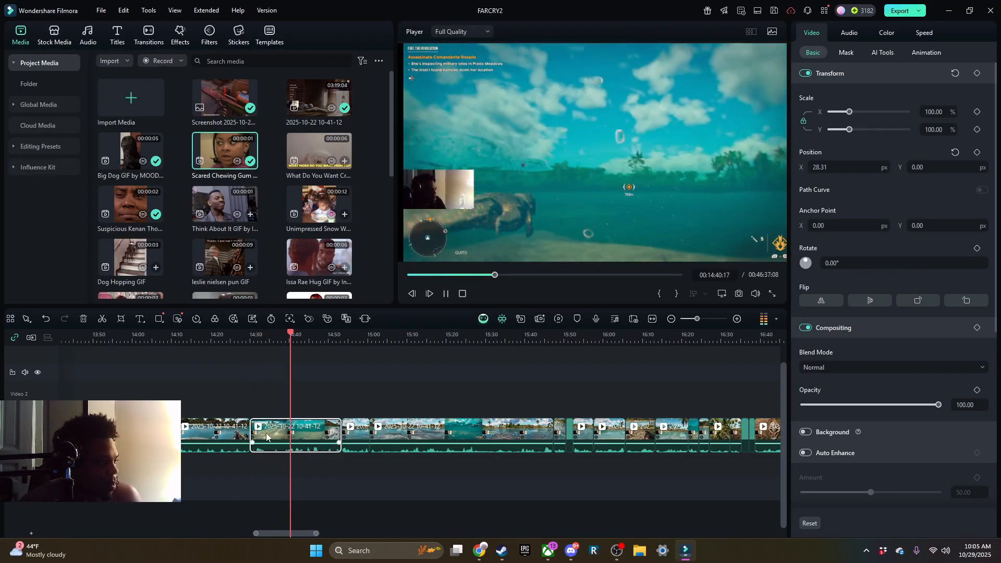
mouse_move(251, 431)
left_mouse_down()
mouse_move(272, 471)
mouse_move(251, 449)
mouse_move(259, 432)
left_mouse_up()
left_click(445, 293)
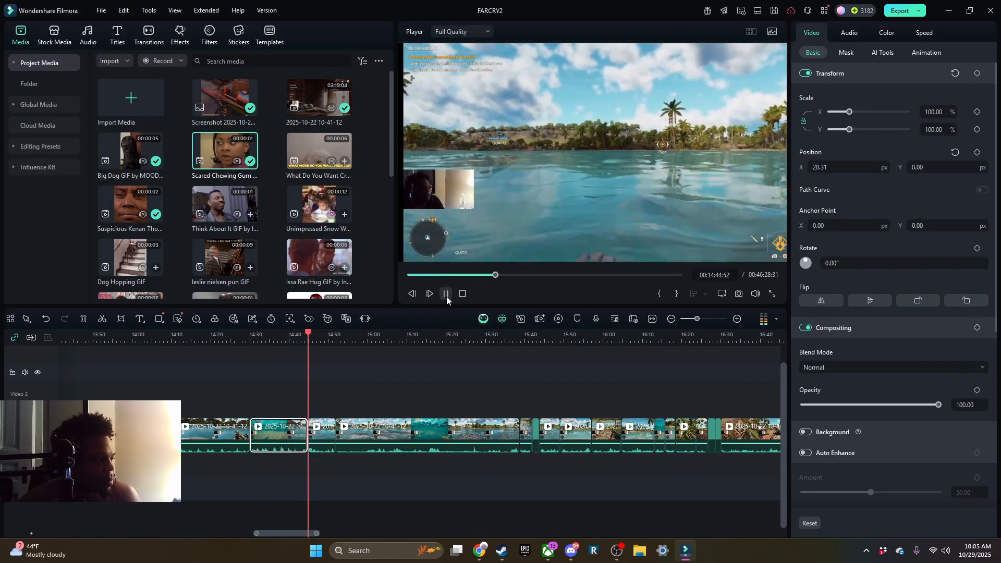
Split the swimming footage at about 00:14:37, trim about 2 seconds off the end of the first part, and play the cut.
left_click_drag(300, 338, 468, 346)
left_click_drag(324, 381, 159, 369)
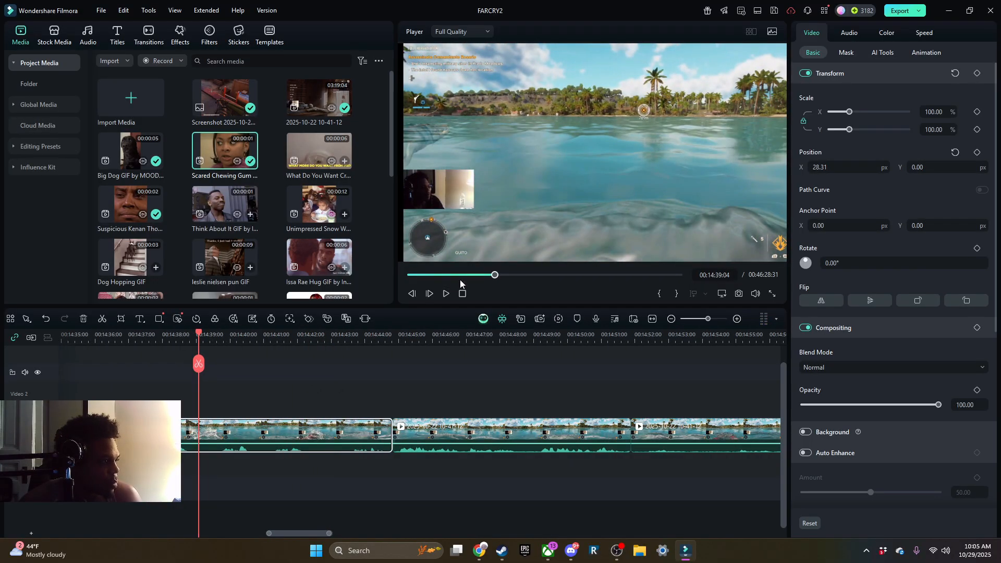
left_click(447, 293)
left_click(135, 339)
left_click(136, 363)
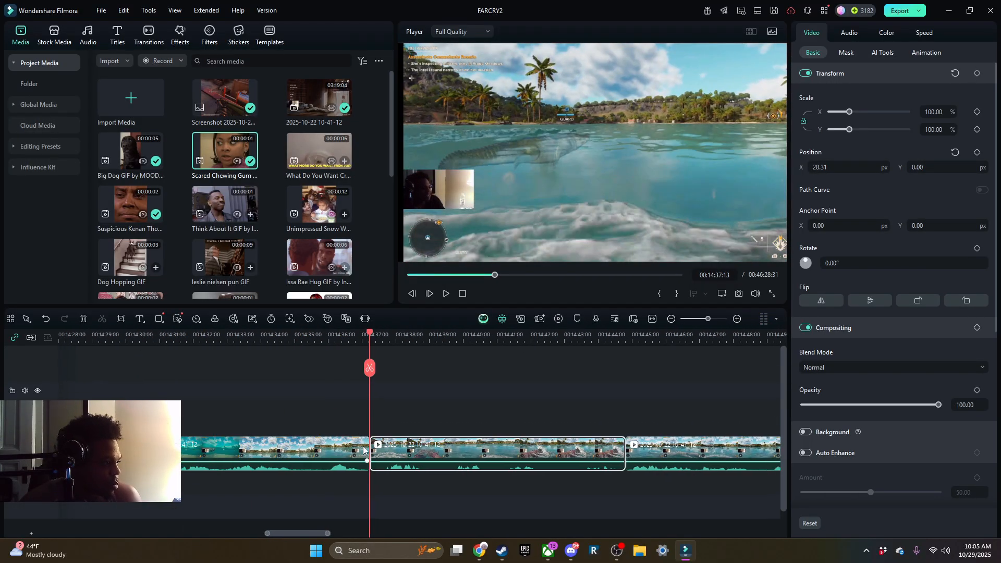
left_click(336, 452)
key("Delete")
left_click(225, 339)
left_click(445, 294)
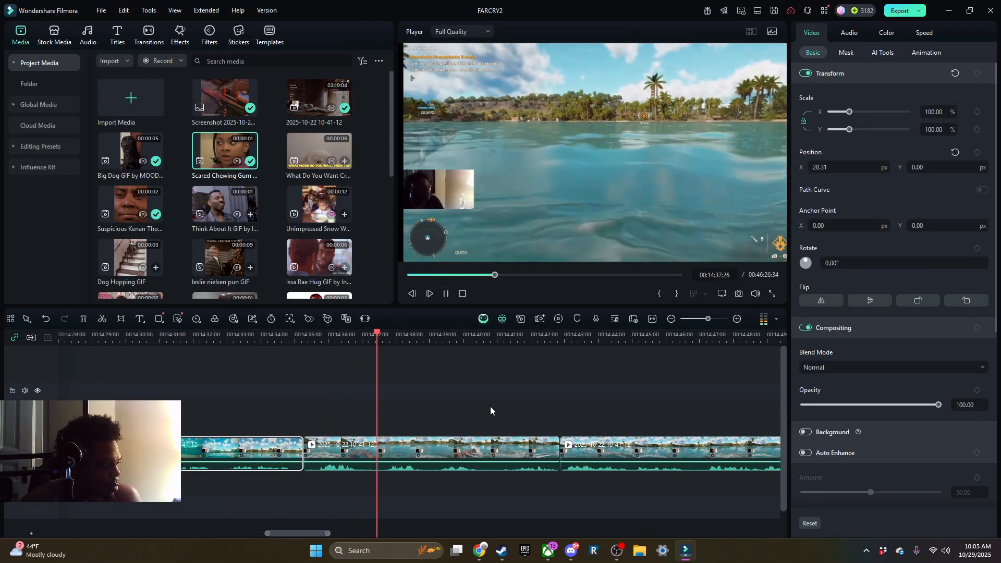
Trim about 7.5 seconds off the start of the swimming clip that begins at about 00:14:50.
scroll(326, 368, "down", 3)
left_click_drag(325, 368, 226, 385)
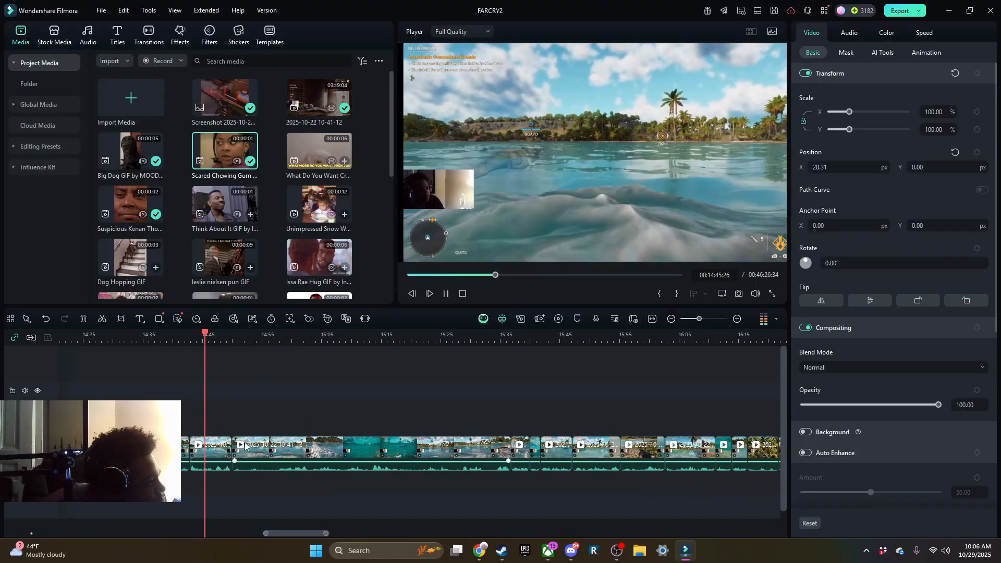
left_click(233, 446)
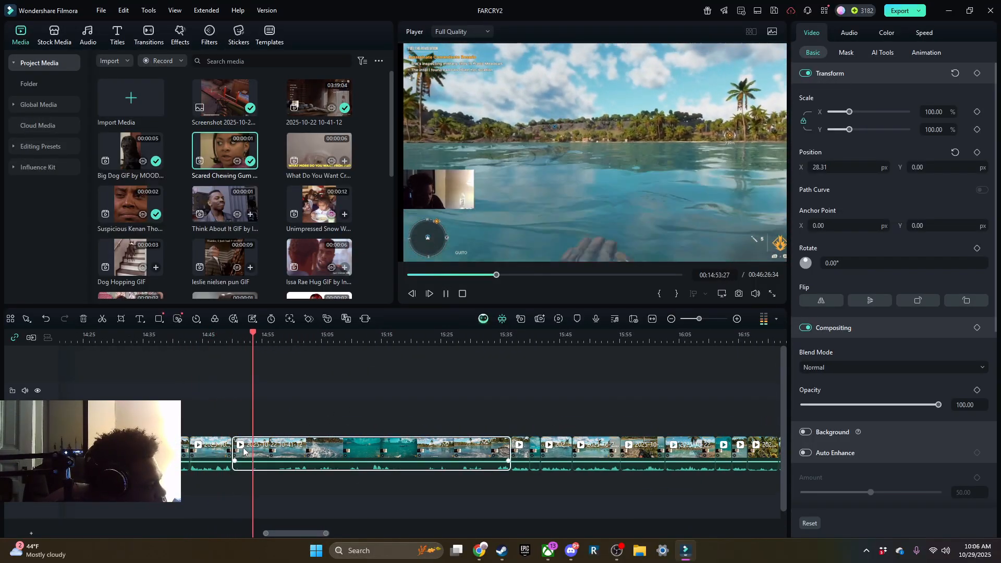
left_click_drag(233, 447, 277, 446)
key("space")
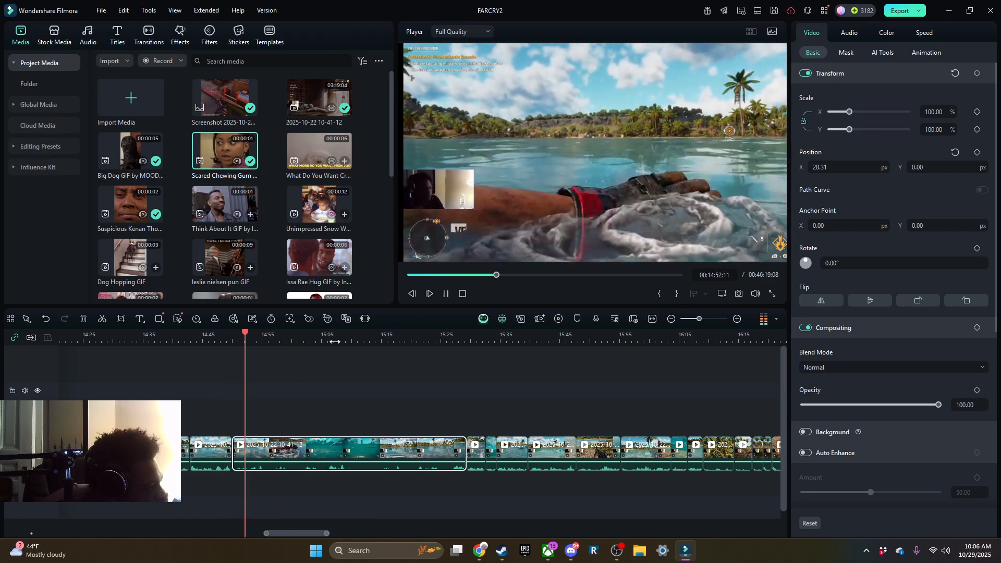
Undo the first split attempt on the swimming clip, split it at about 00:15:01 instead, and replay the cut.
left_click_drag(309, 343, 298, 368)
left_click(288, 367)
key("space")
left_click(123, 10)
left_click(152, 26)
left_click(298, 367)
left_click(286, 344)
left_click(446, 293)
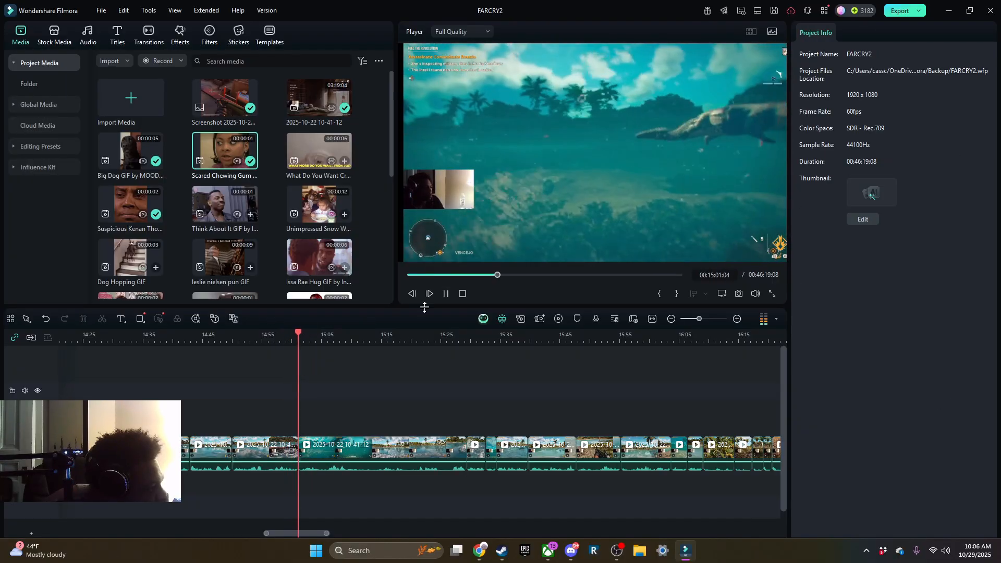
Trim about 2.5 seconds off the start of the clip at about 00:15:01 and split it at about 00:15:05.
left_click(322, 448)
left_click_drag(300, 451, 313, 454)
left_click(292, 361)
left_click(445, 293)
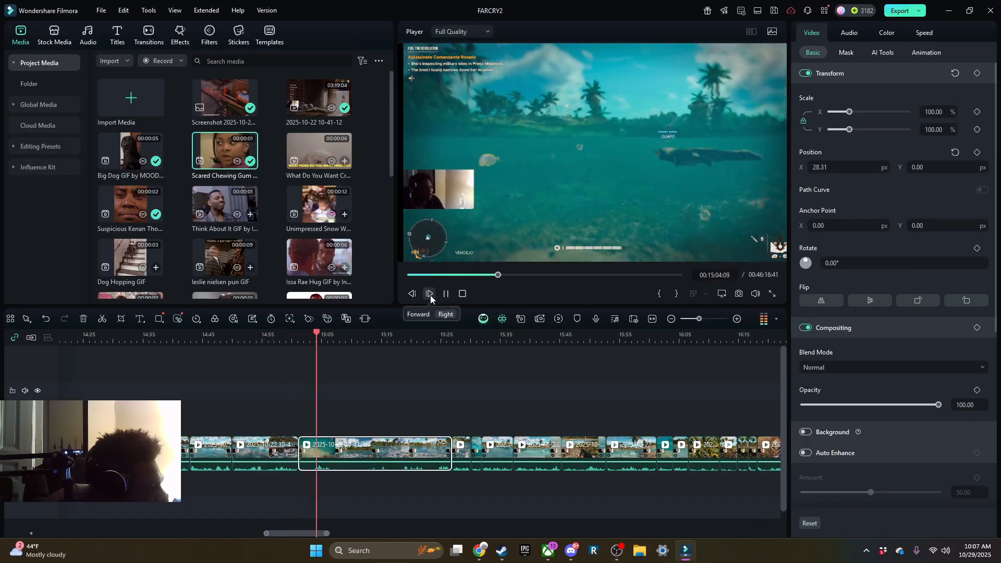
left_click(444, 295)
left_click_drag(334, 368, 322, 367)
left_click(322, 367)
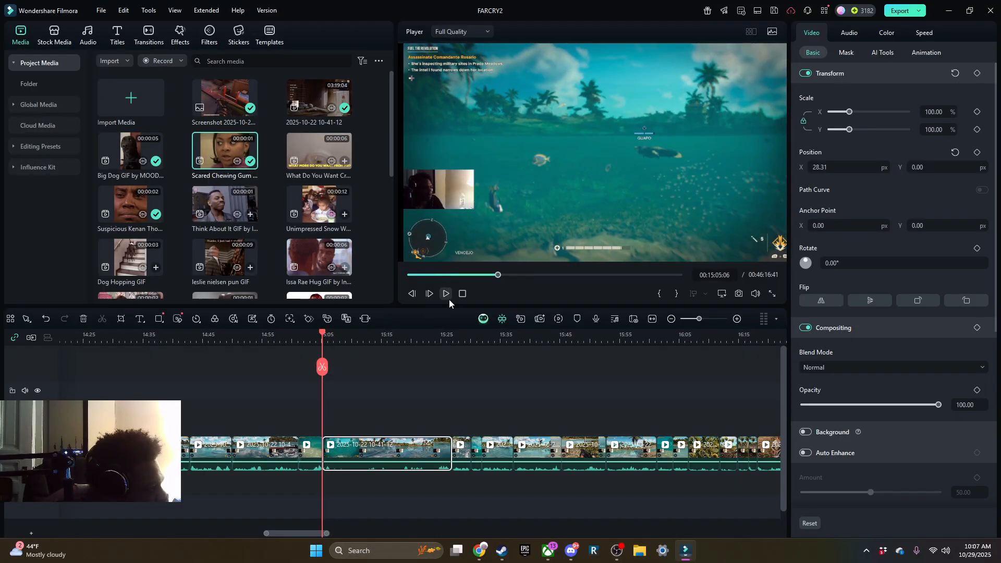
Trim about 12 seconds off the start of the swimming clip at about 00:15:05 and replay the cut.
left_click(446, 295)
left_click_drag(321, 442, 393, 520)
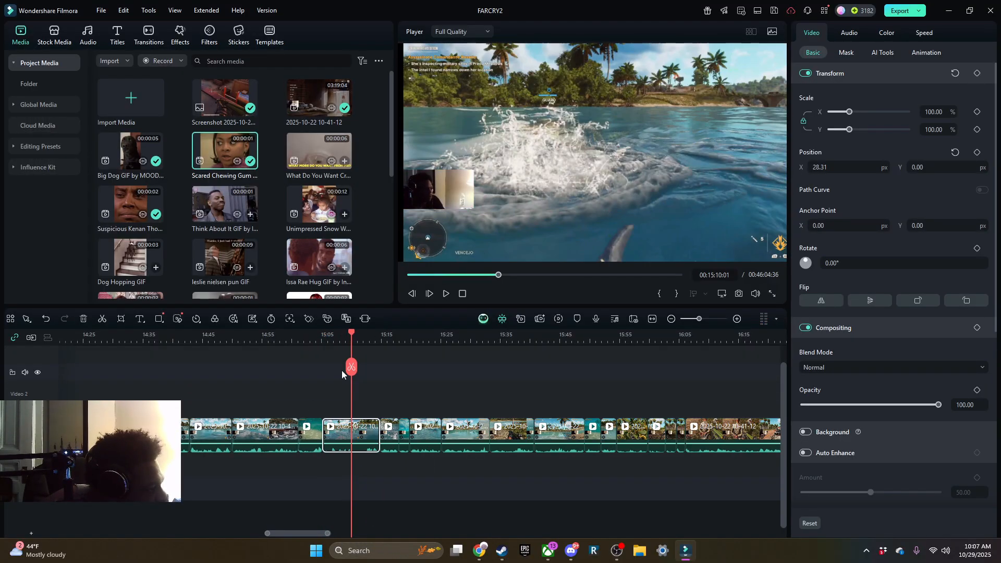
left_click(326, 335)
left_click(445, 295)
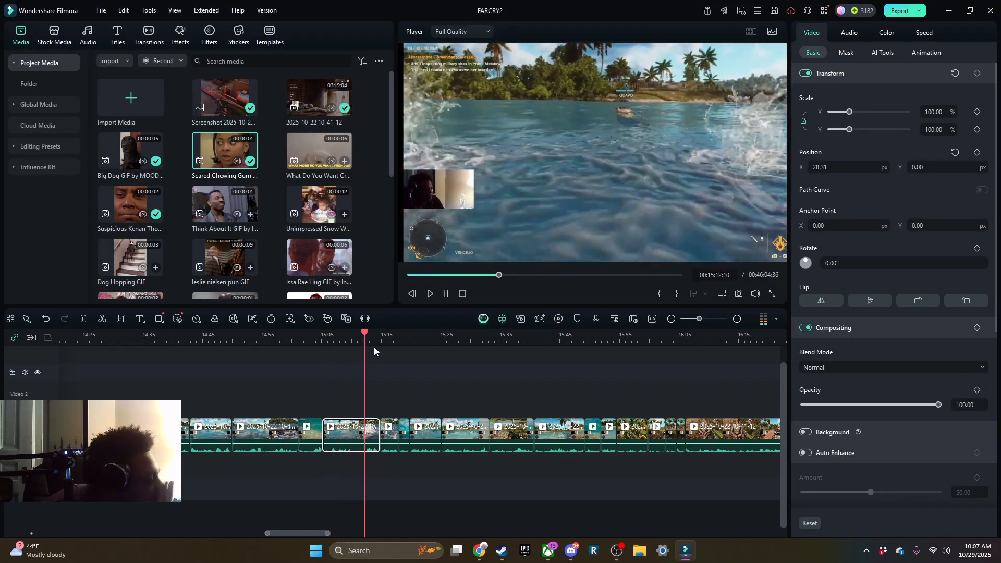
Trim about 6.5 seconds more off the start of the clip at 00:15:05 and play the footage through to about 00:15:36.
left_click_drag(323, 433, 362, 487)
left_click(318, 336)
left_click(445, 295)
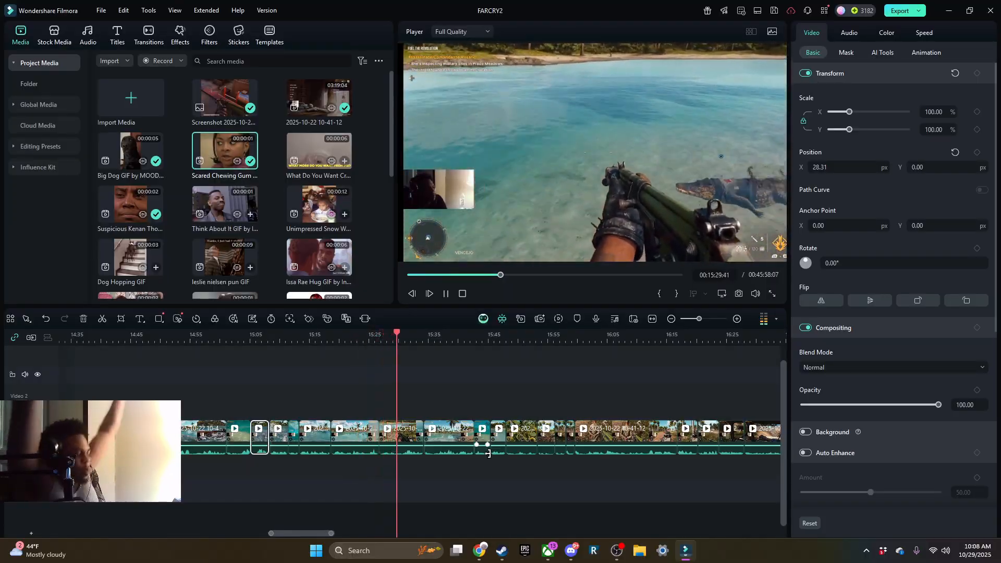
left_click(446, 294)
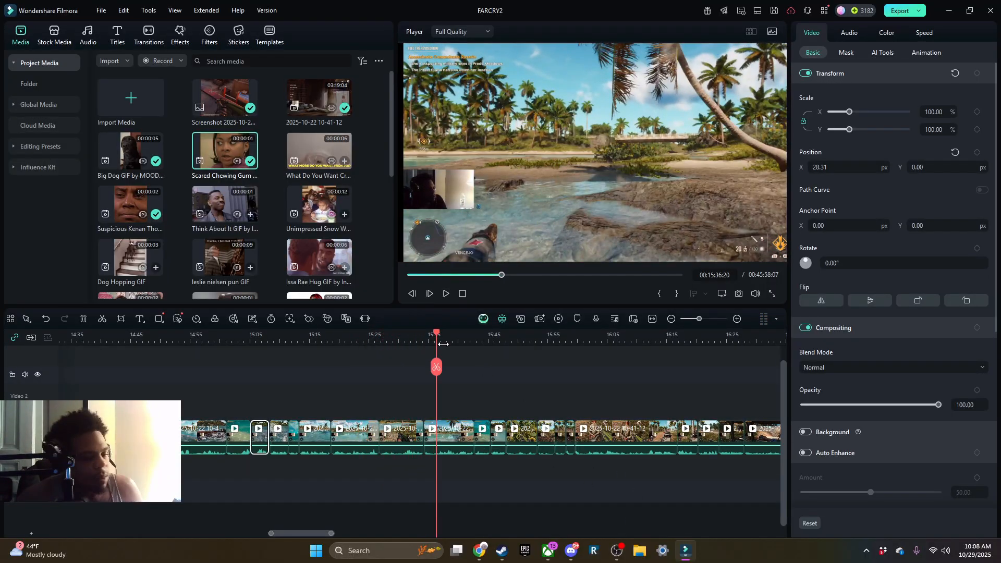
Clear the clip selection and move the playhead to the boat footage at about 00:39:46.
left_click(447, 396)
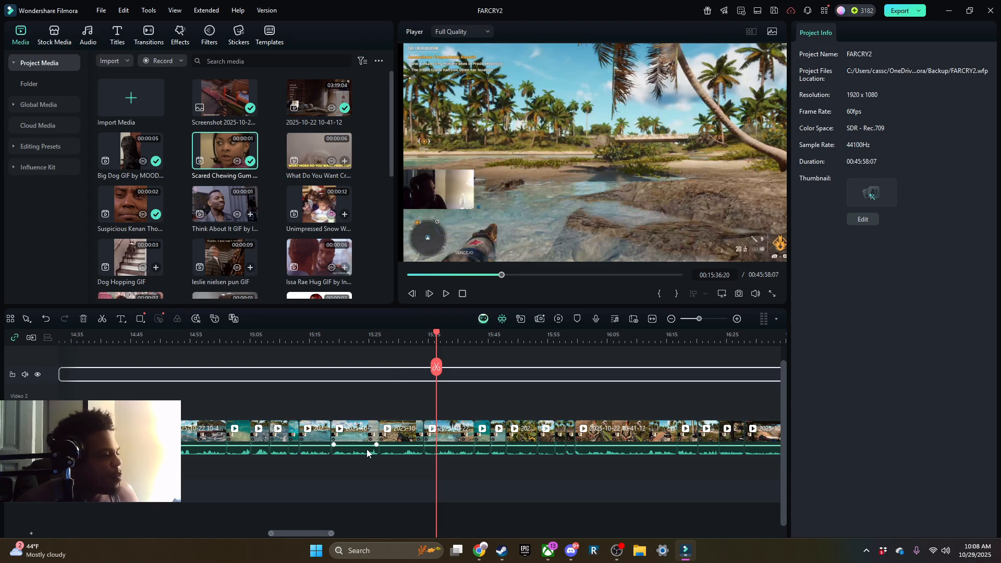
left_click(423, 454)
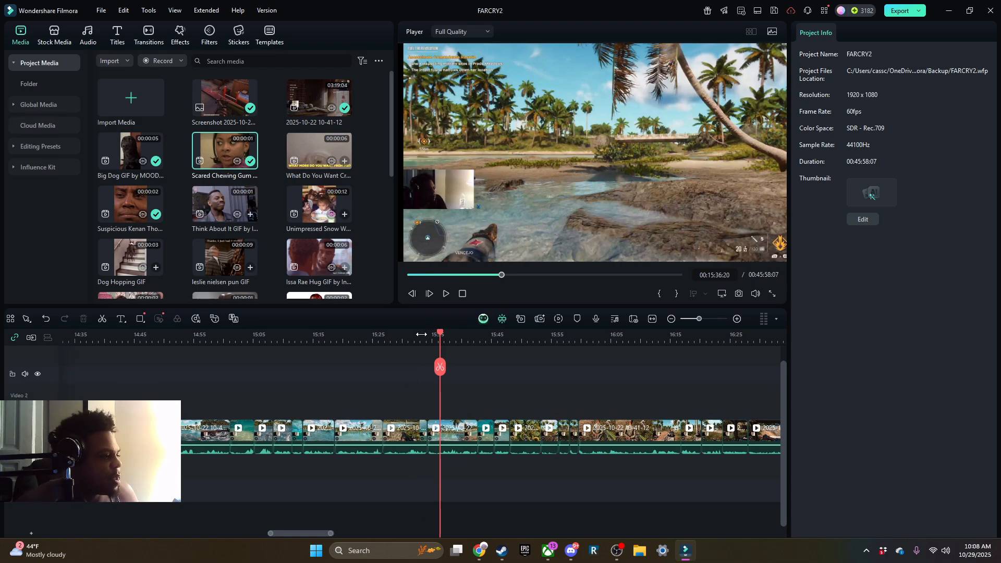
left_click_drag(421, 334, 3, 388)
scroll(547, 353, "up", 1)
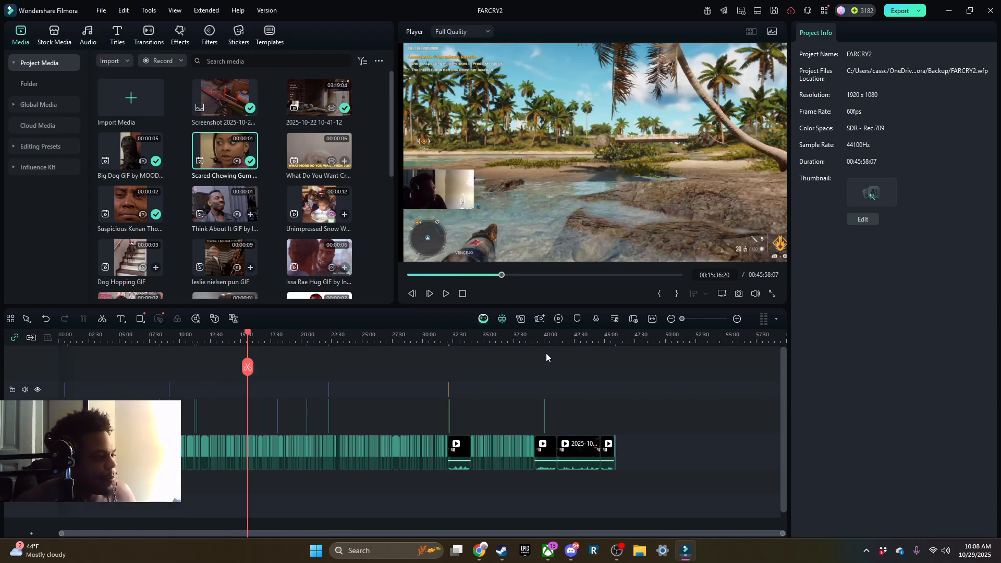
left_click(543, 352)
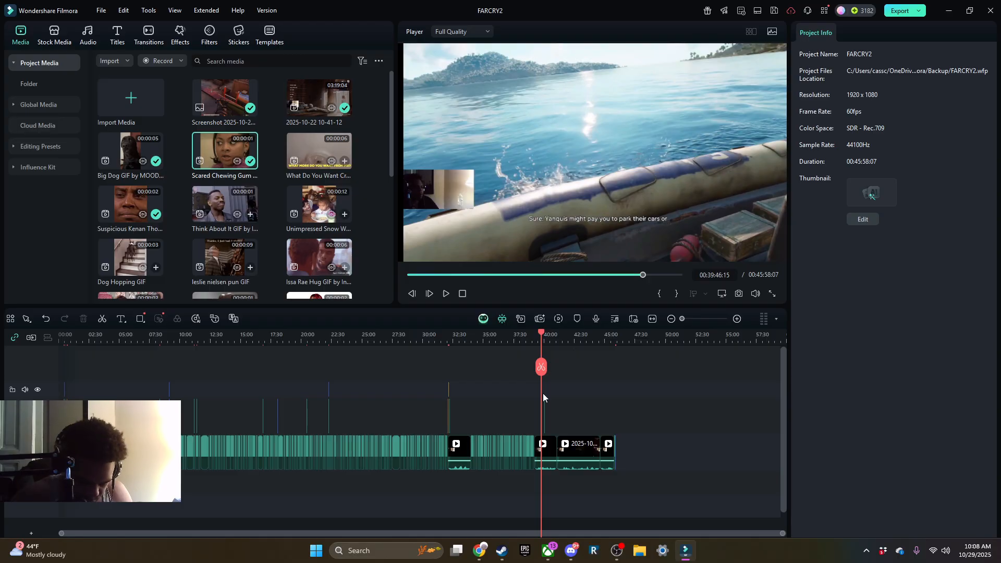